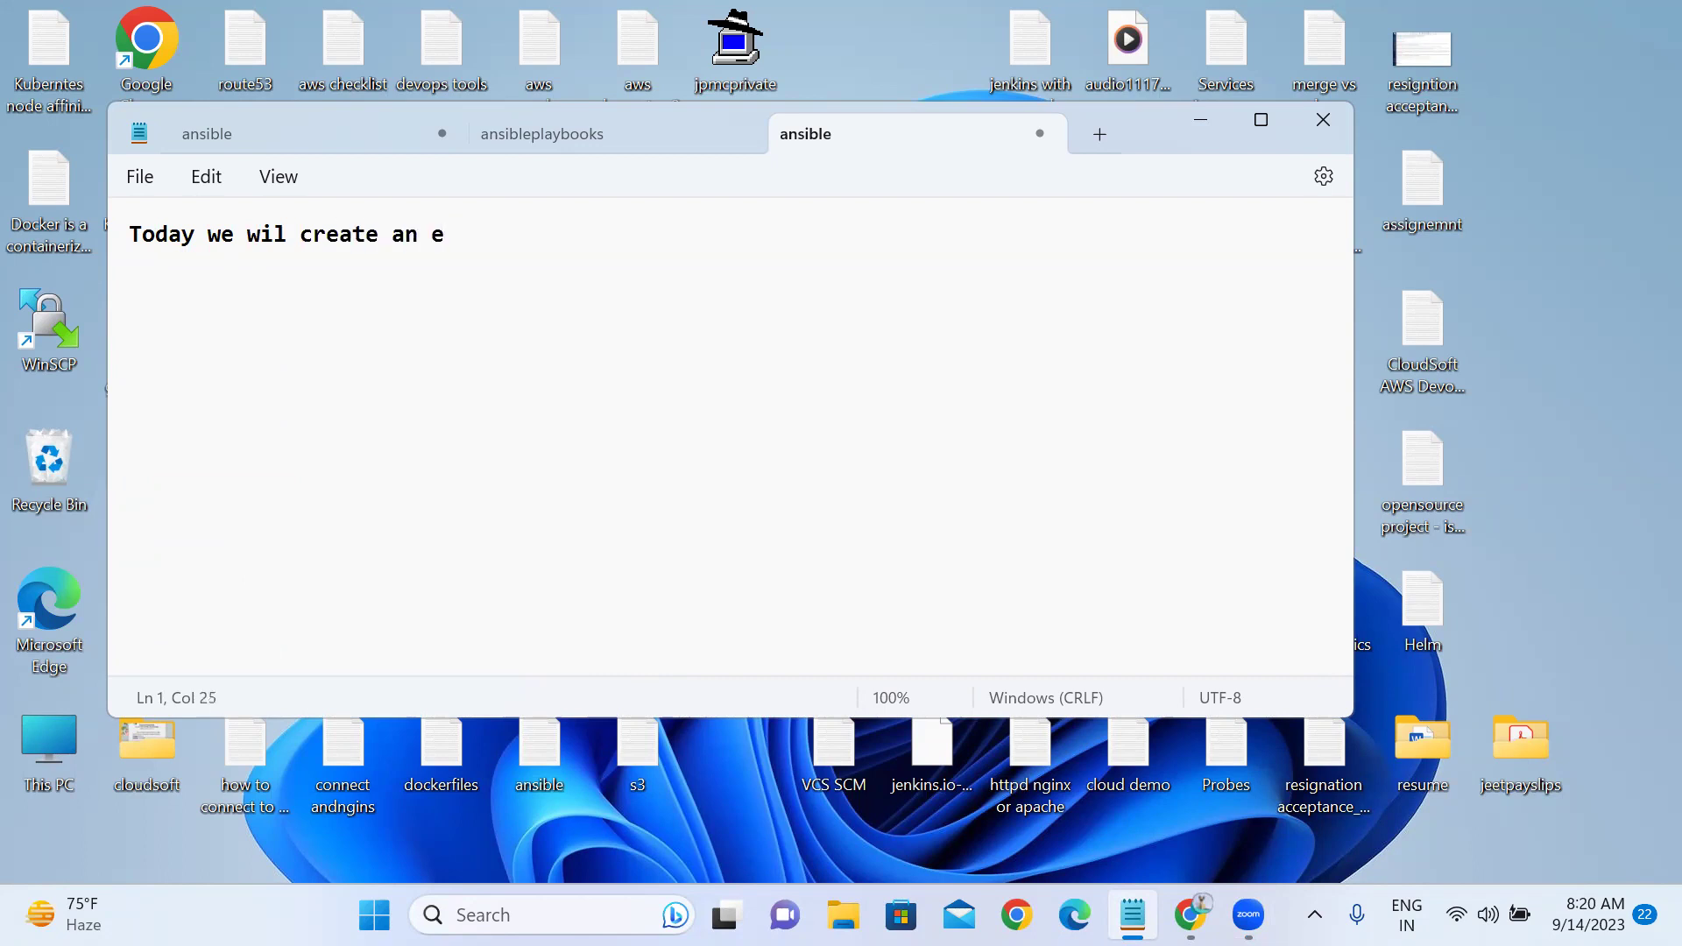
- Complete the opening note as "Today we wil create an eks cluster:" and add the line "eks - KOPS" below it
text(ks clus)
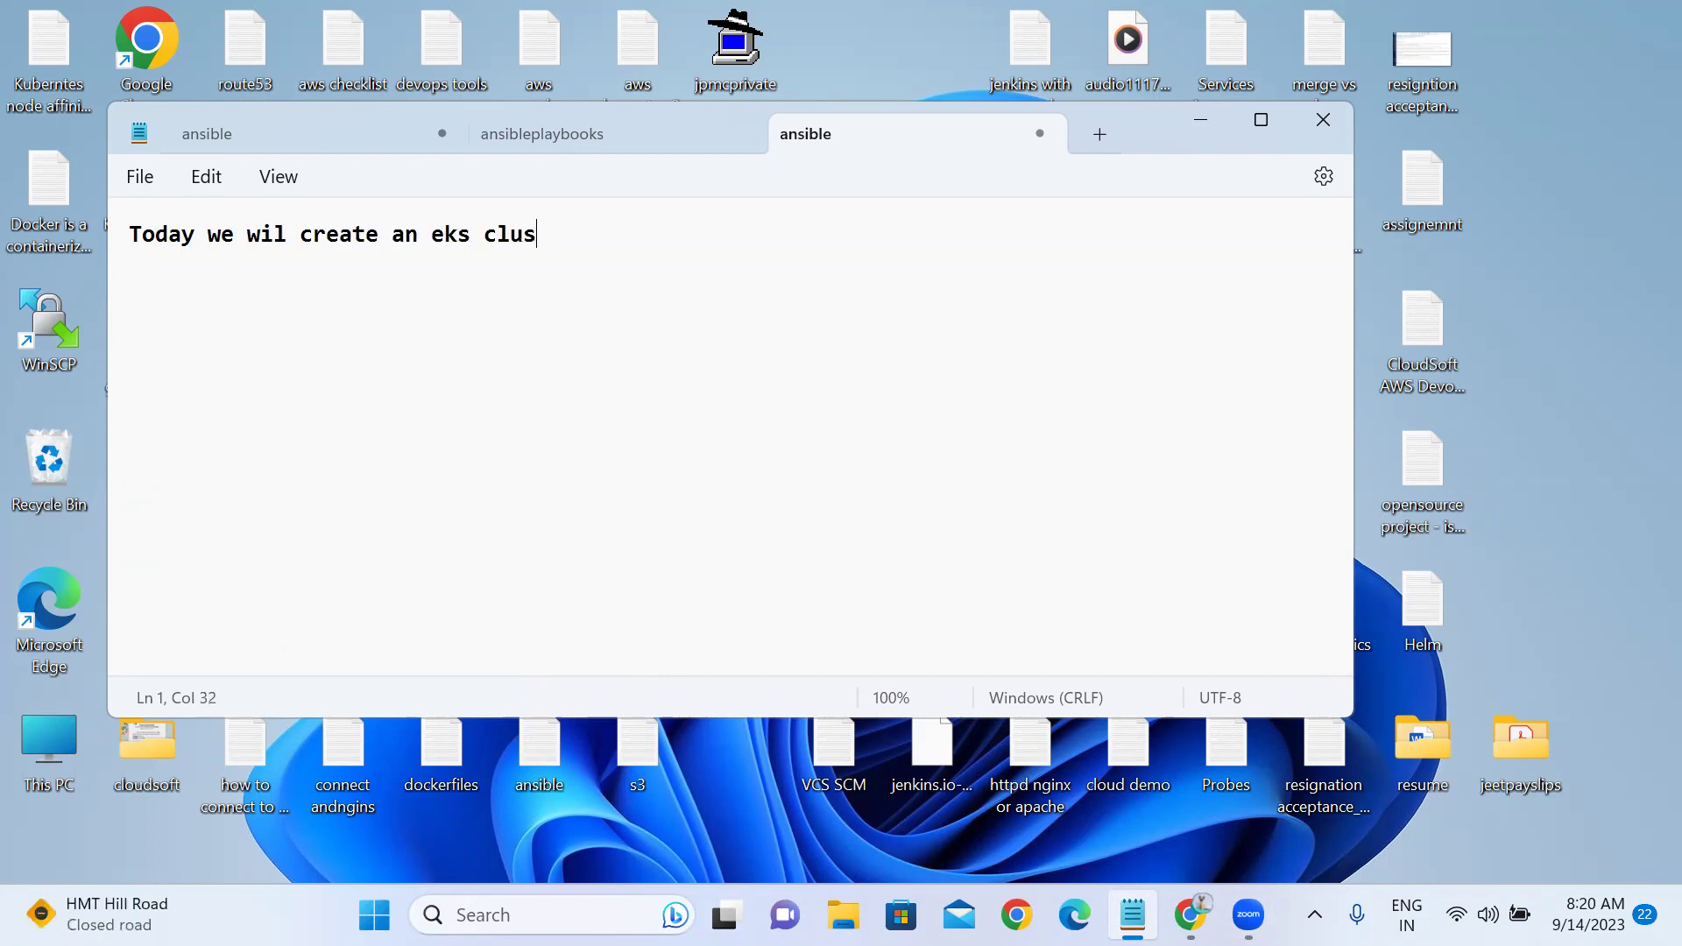
text(ter:)
key(Return)
key(Return)
text(eks - KOPS)
key(Return)
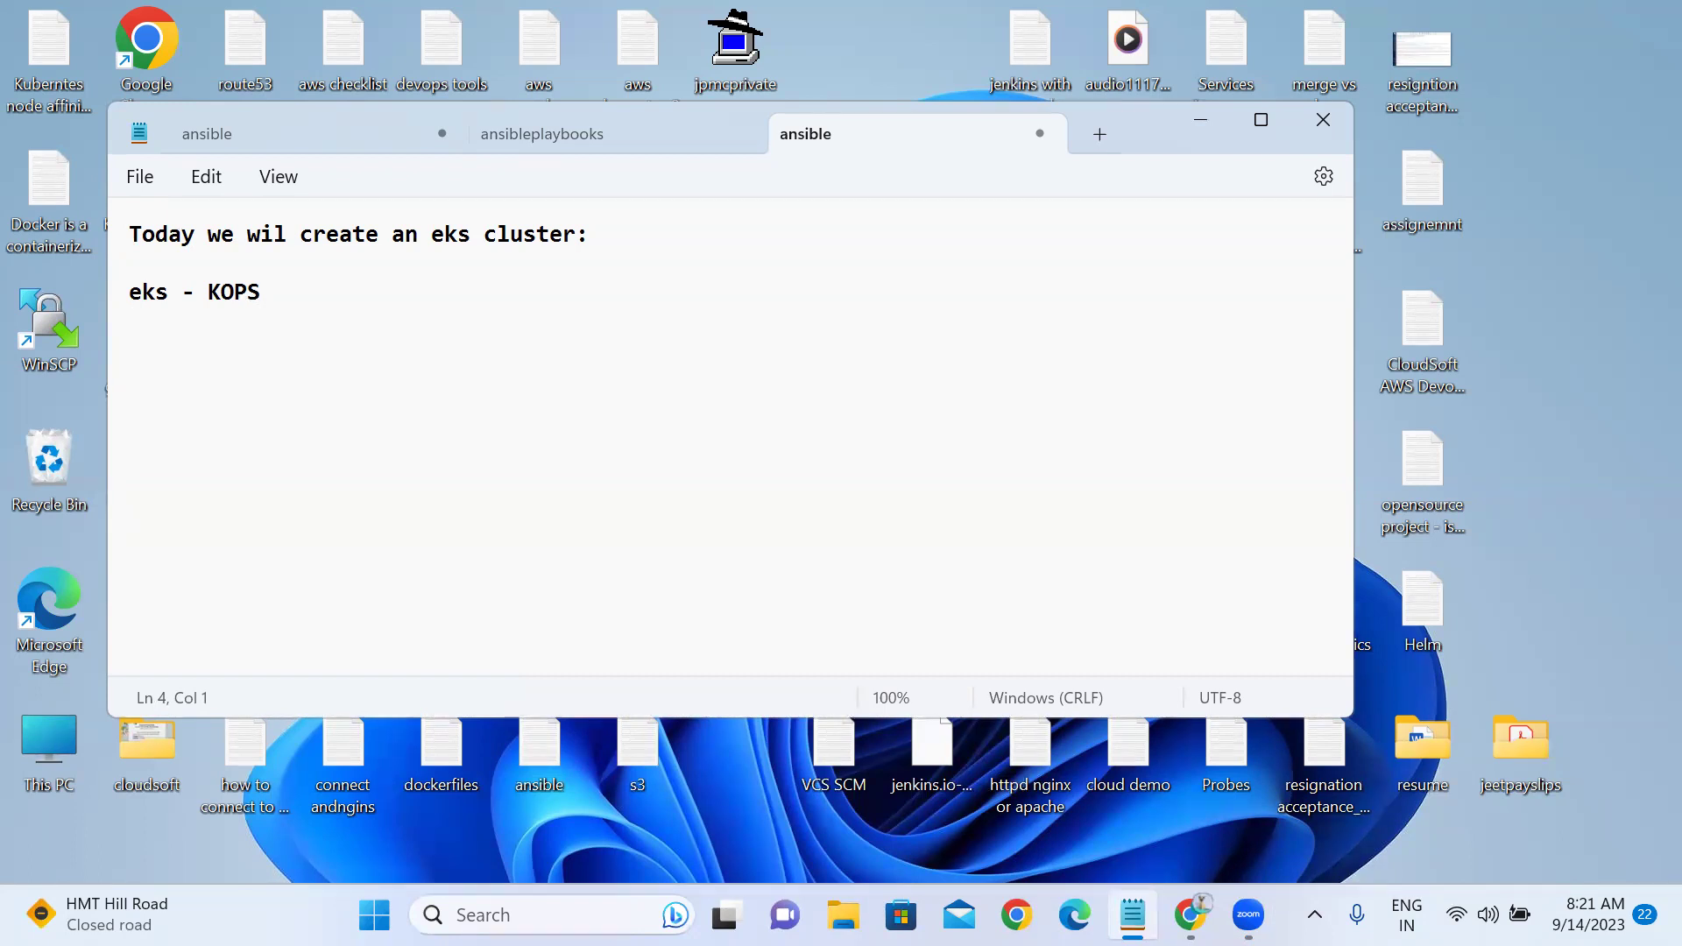
- Add the lines "AKS" and "GKE" to the note, followed by a separate "EKS" line after blank lines
key(Return)
text(AKS)
key(Return)
text(GKE)
key(Return)
key(Return)
key(Return)
text(EKS)
key(Return)
key(Return)
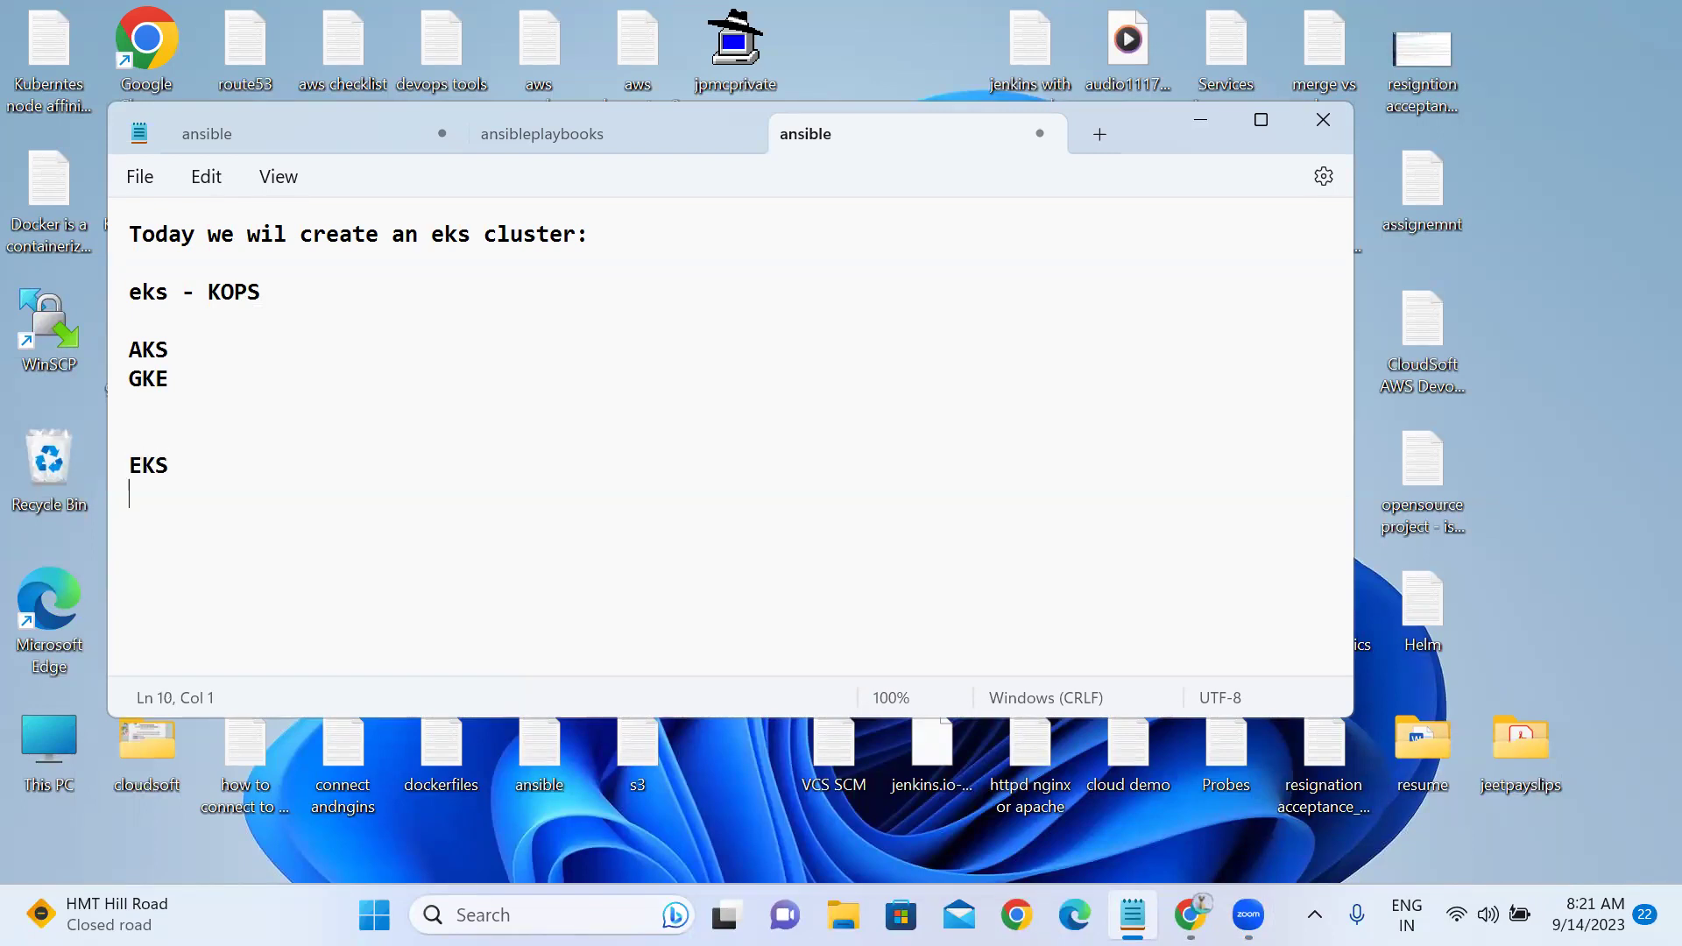
- List "IAM" and "VPC" on separate lines under the EKS heading in the note
text(IAM)
key(Return)
text(VPC)
key(Return)
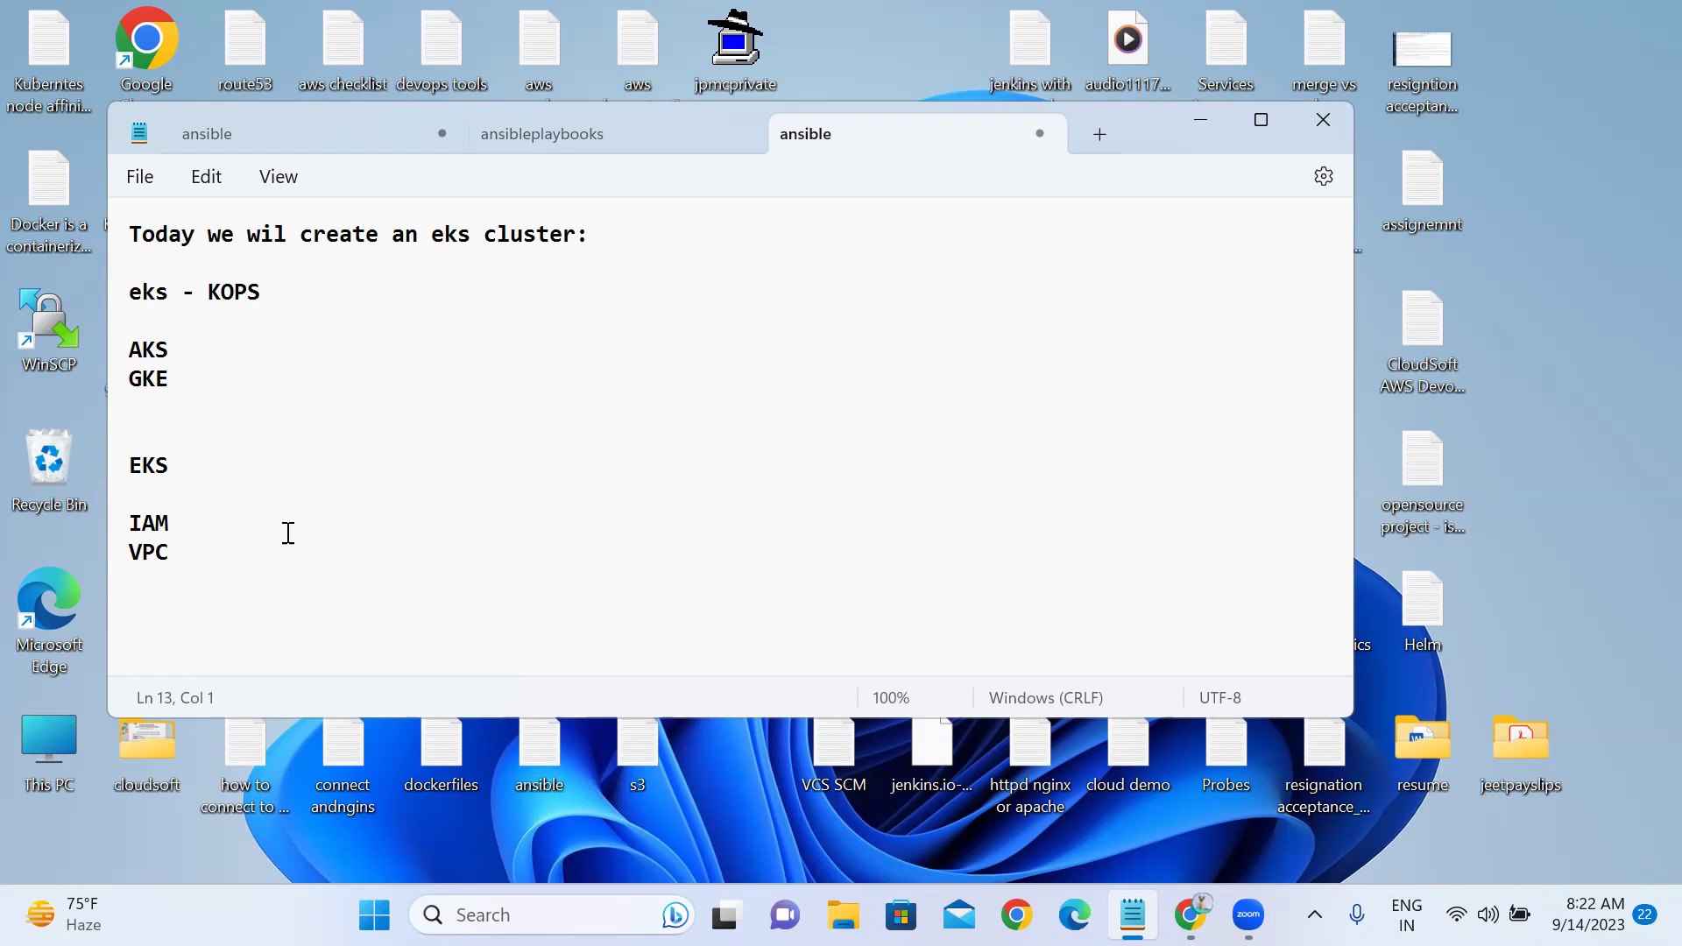
- Add the line "EKS - GUI cli or cf or terraform" below the IAM and VPC entries
text(EKS - GUI cli or cf)
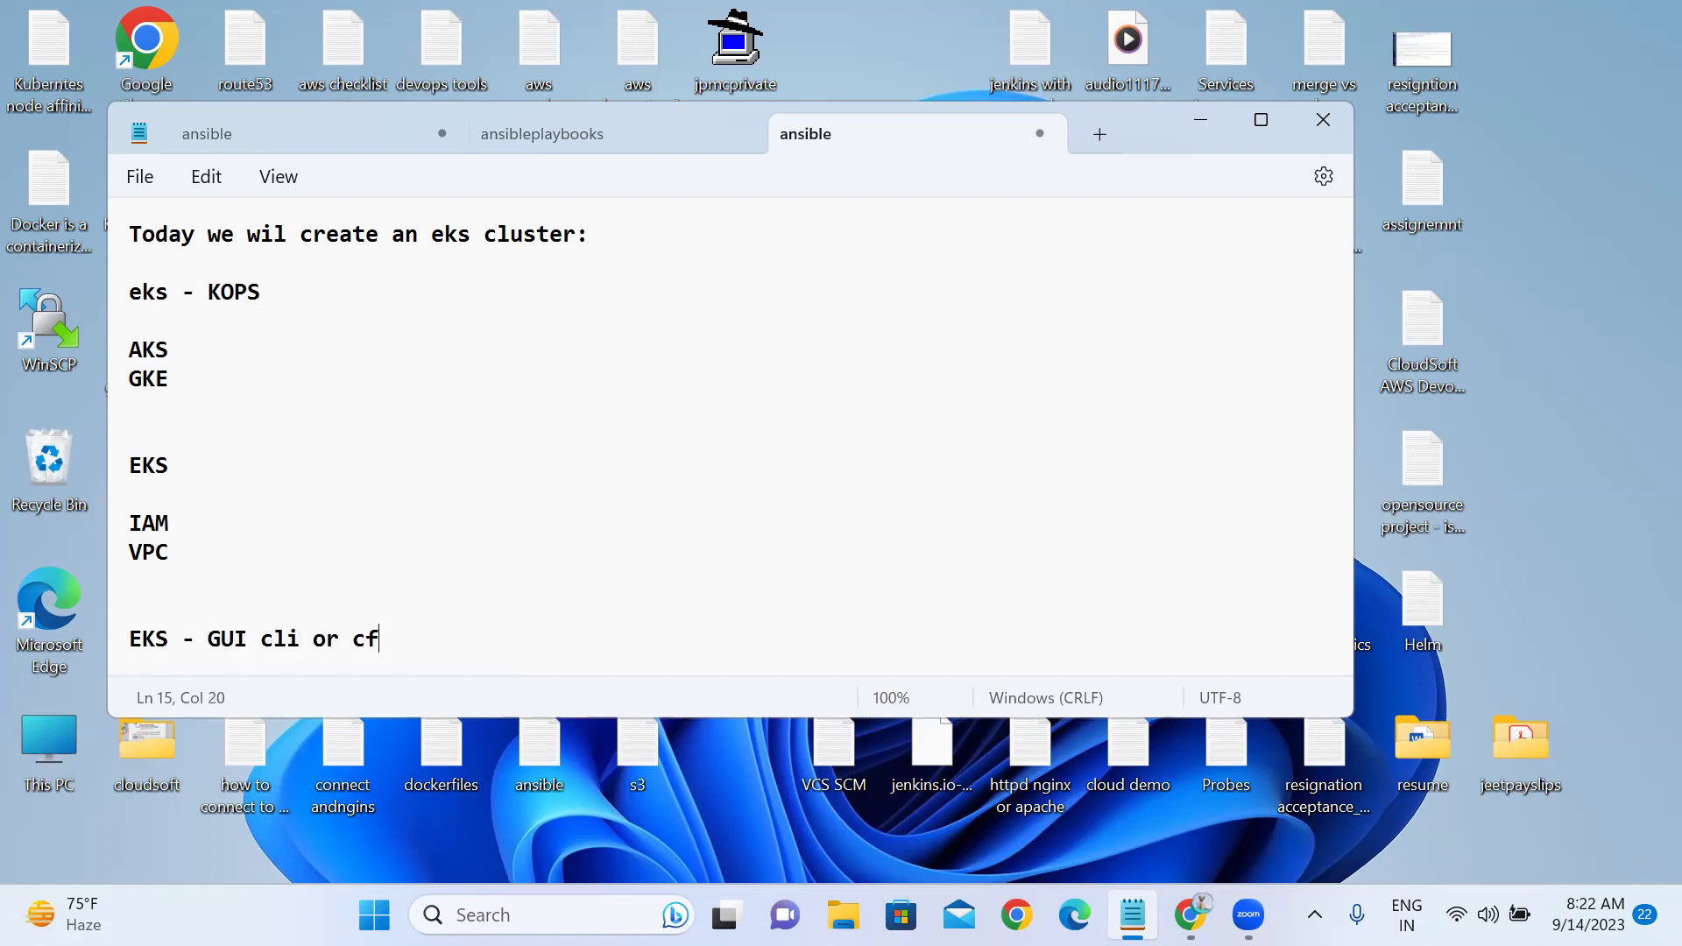
text( or terrafro)
key(BackSpace)
key(BackSpace)
text(orm)
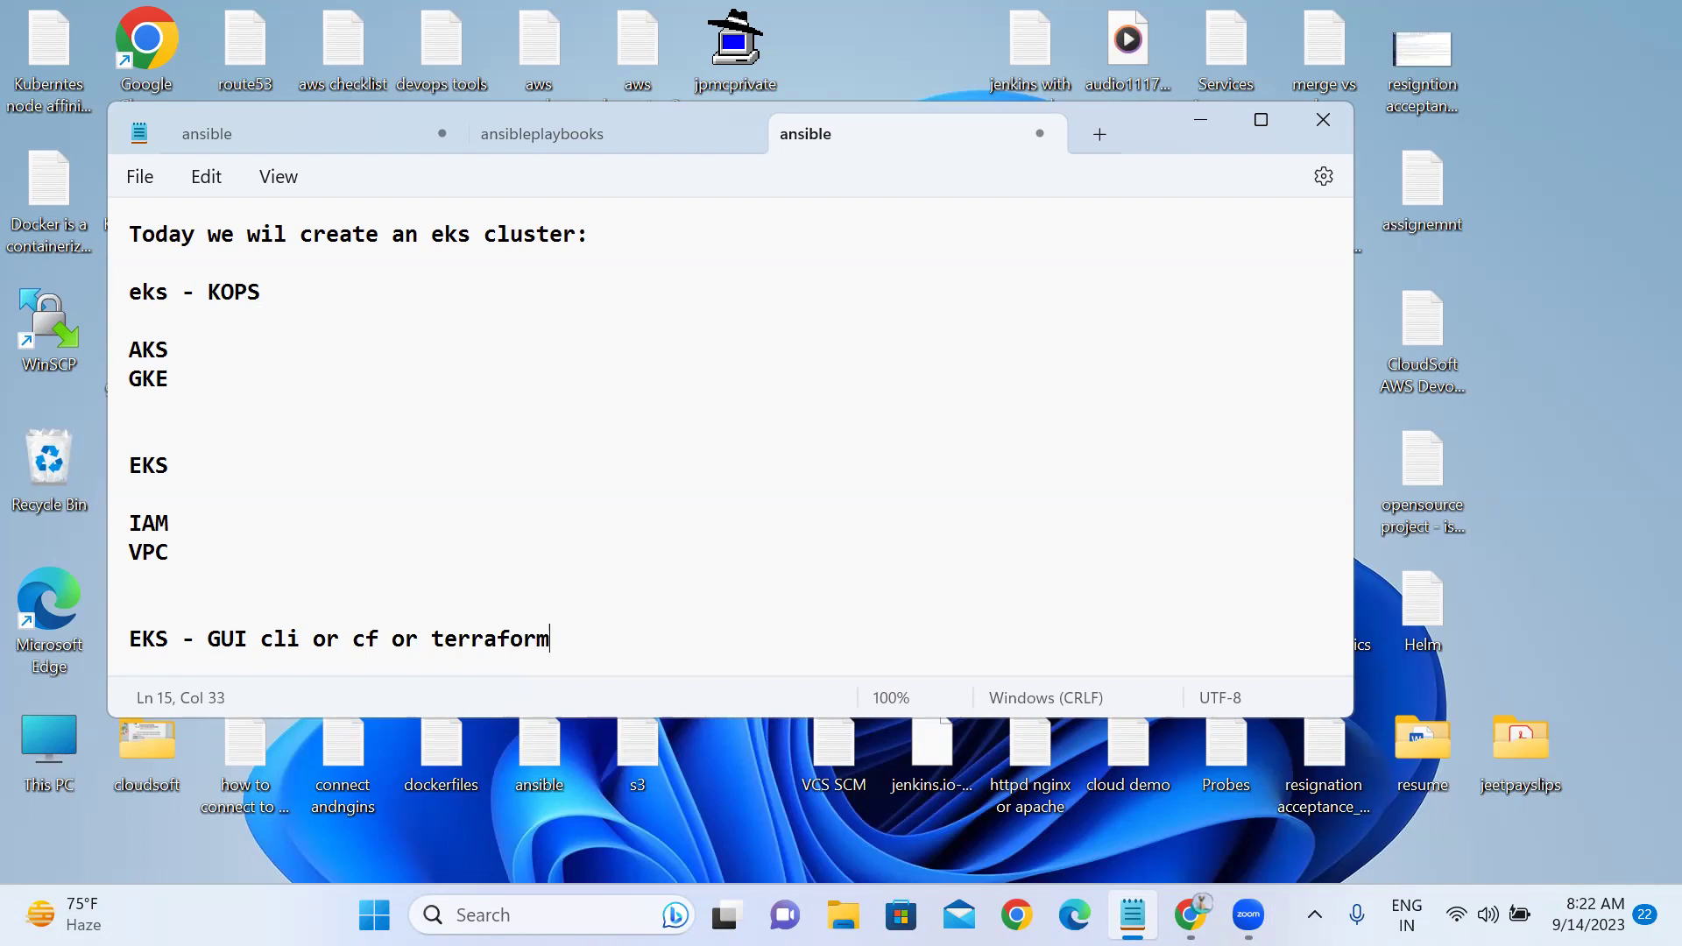
key(Return)
key(Return)
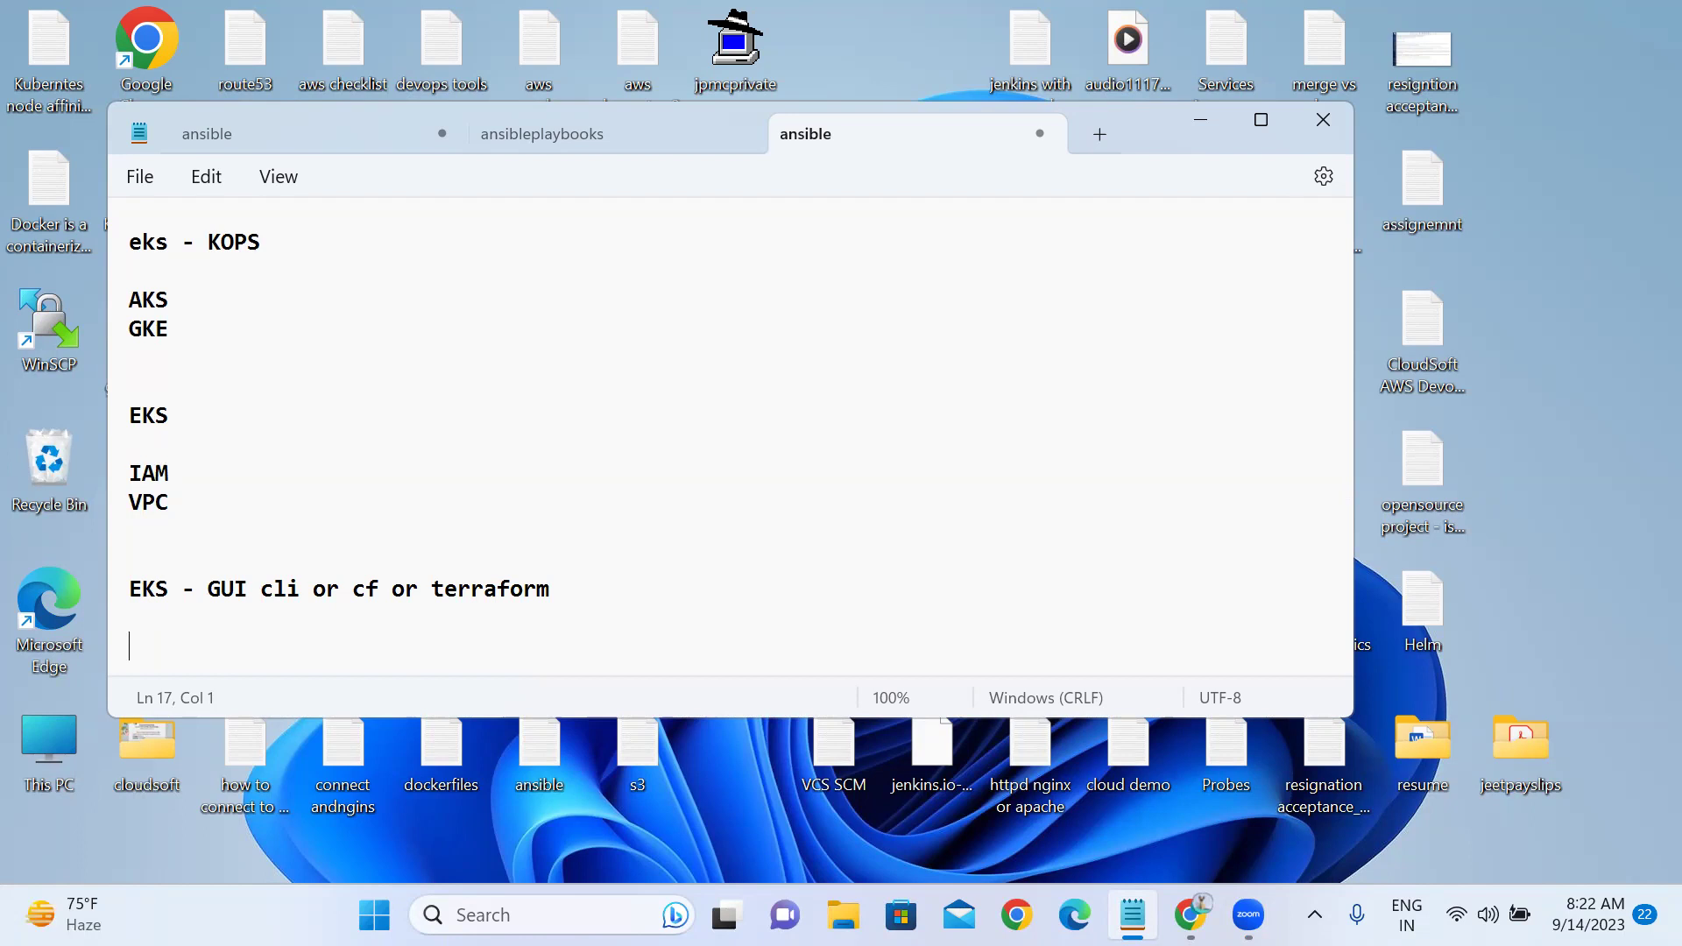
- Add the lines "control plane - node" and "node groups - ec2 or fargate" at the end of the note
text(control plane -)
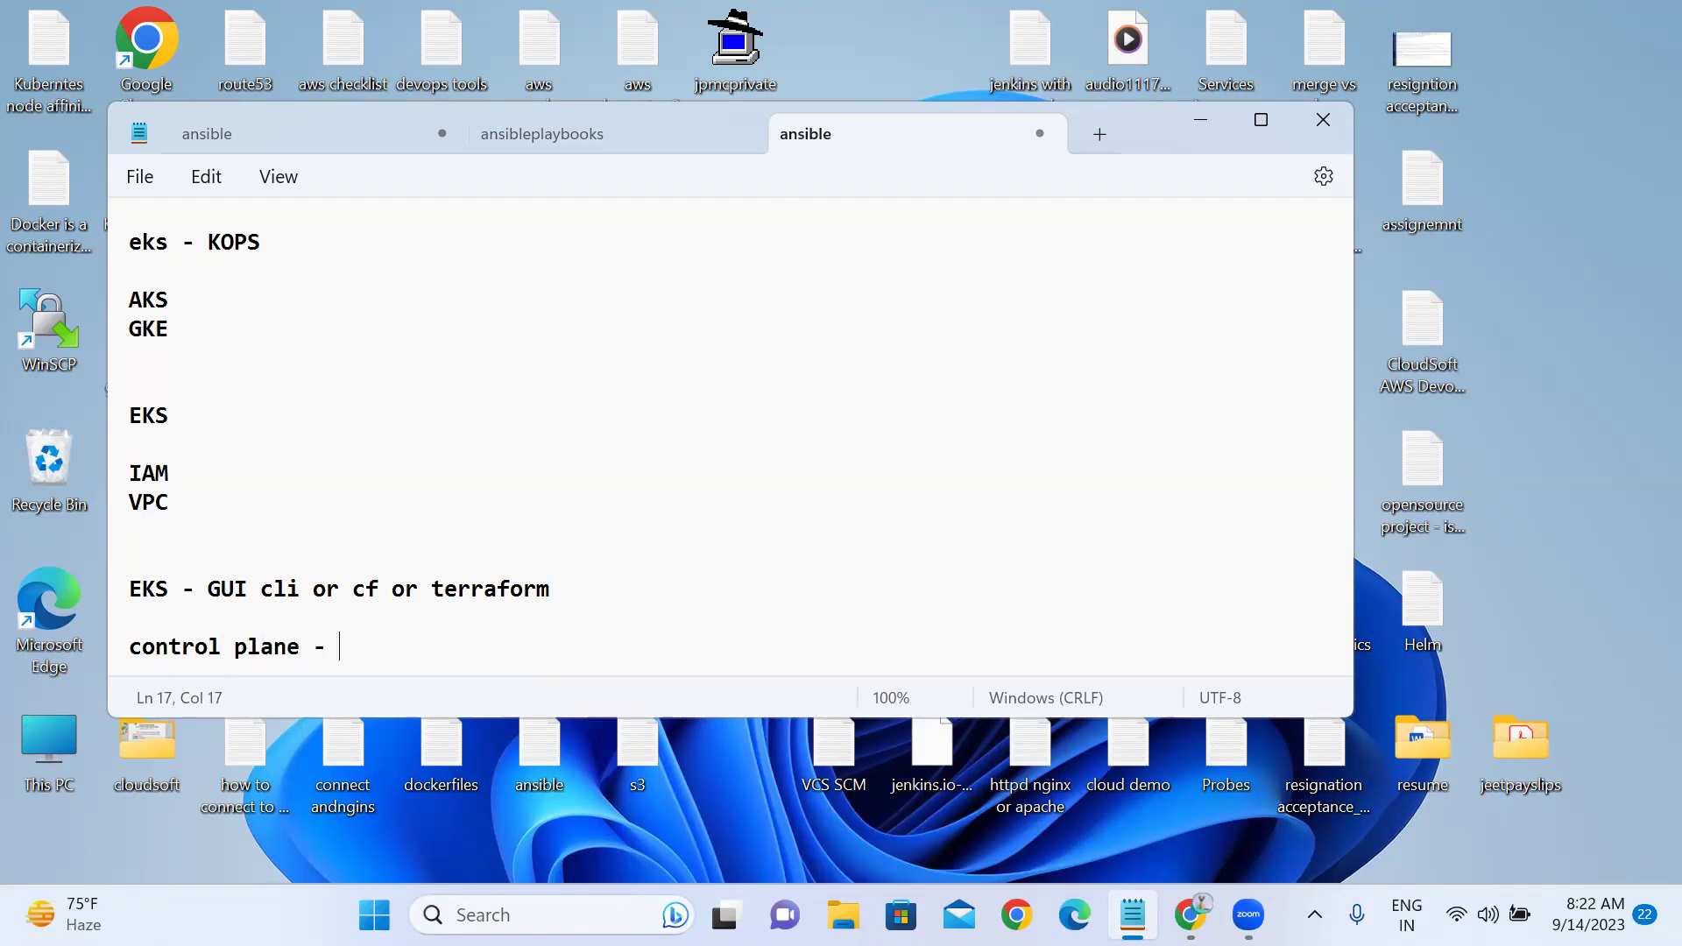
text( node)
key(Return)
key(Return)
text(node )
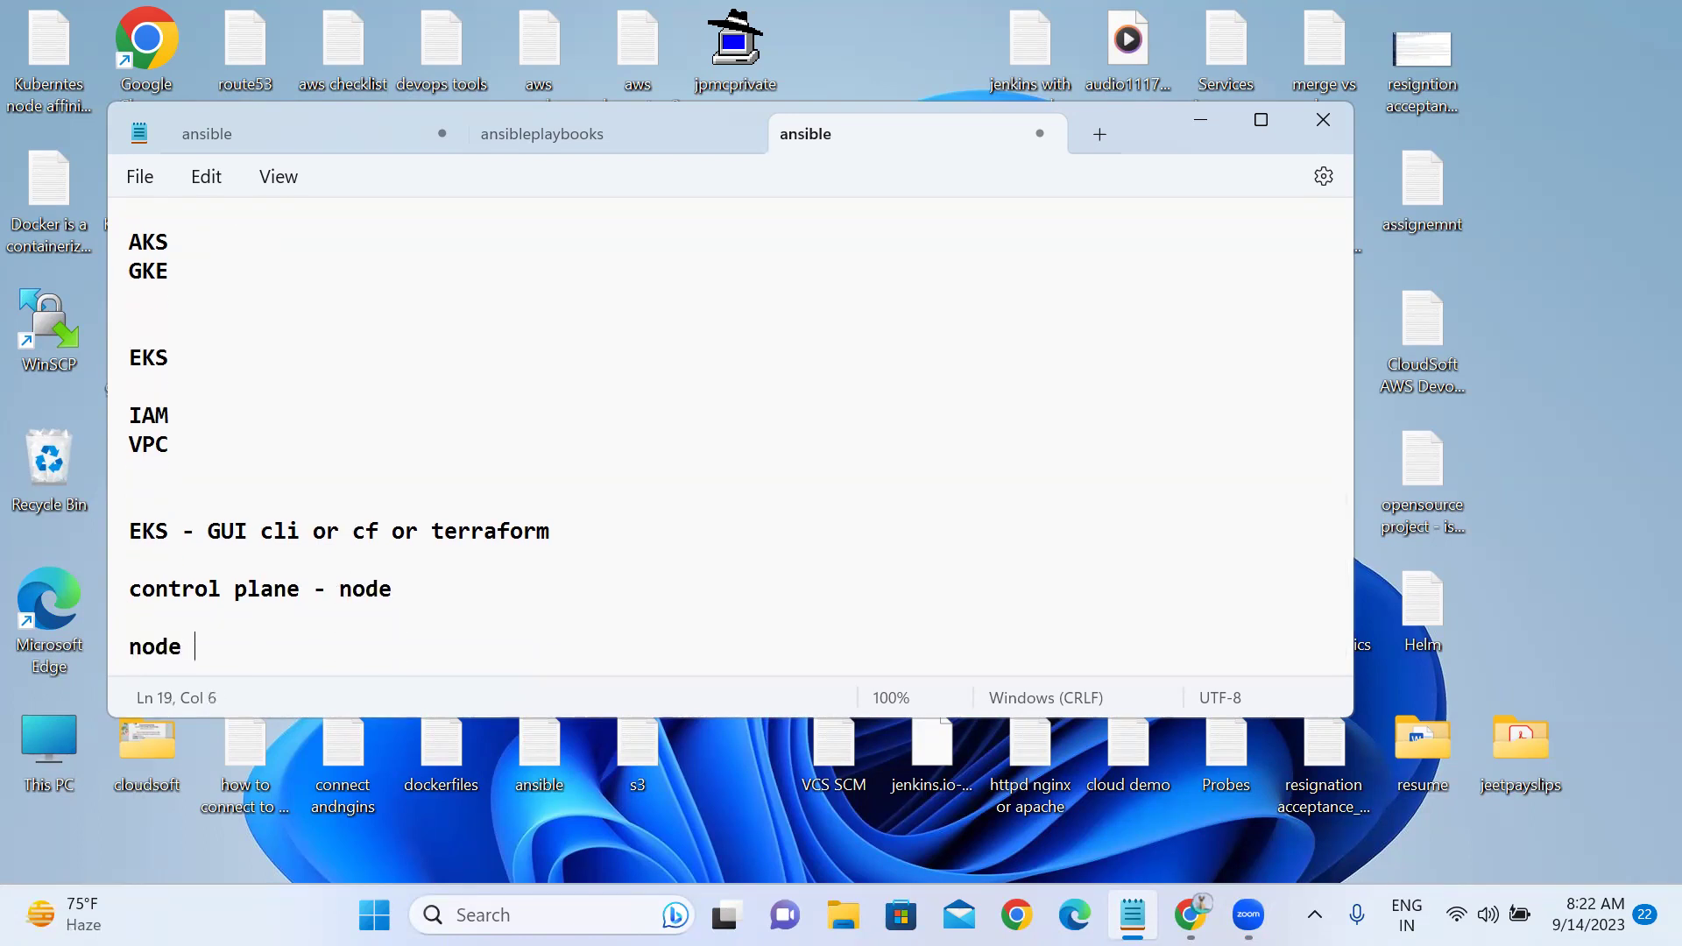
text(groups - ec2 or f)
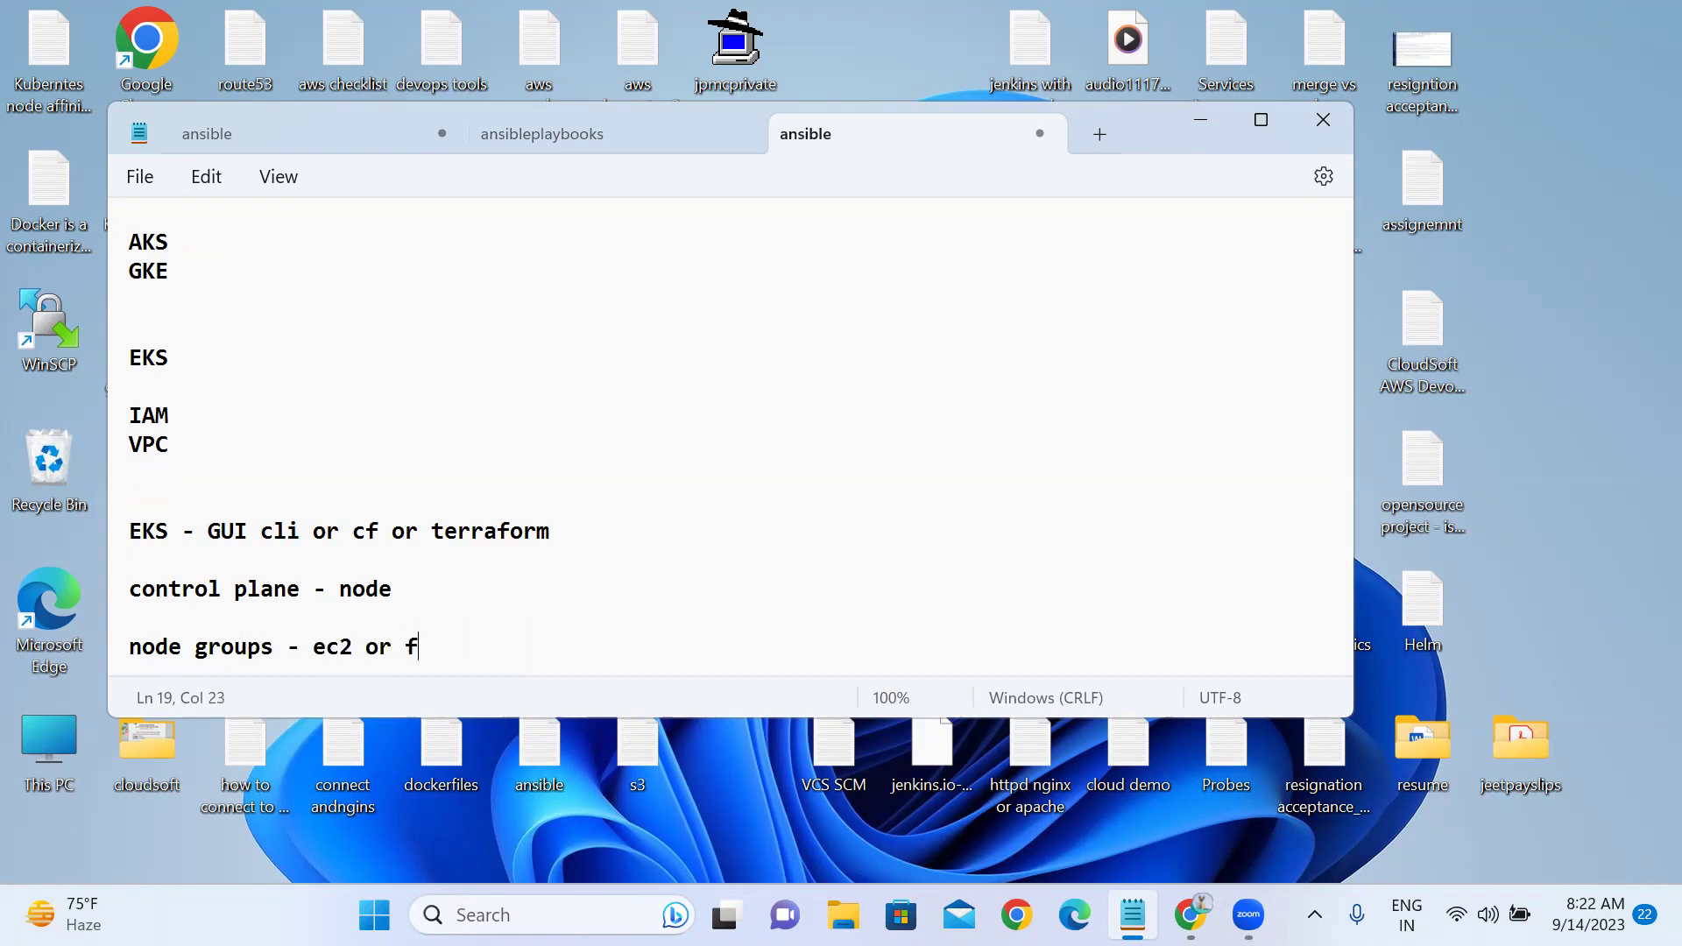
text(argate)
- Switch to Chrome, open the AWS Management Console page and go to its sign-in form
click(1190, 914)
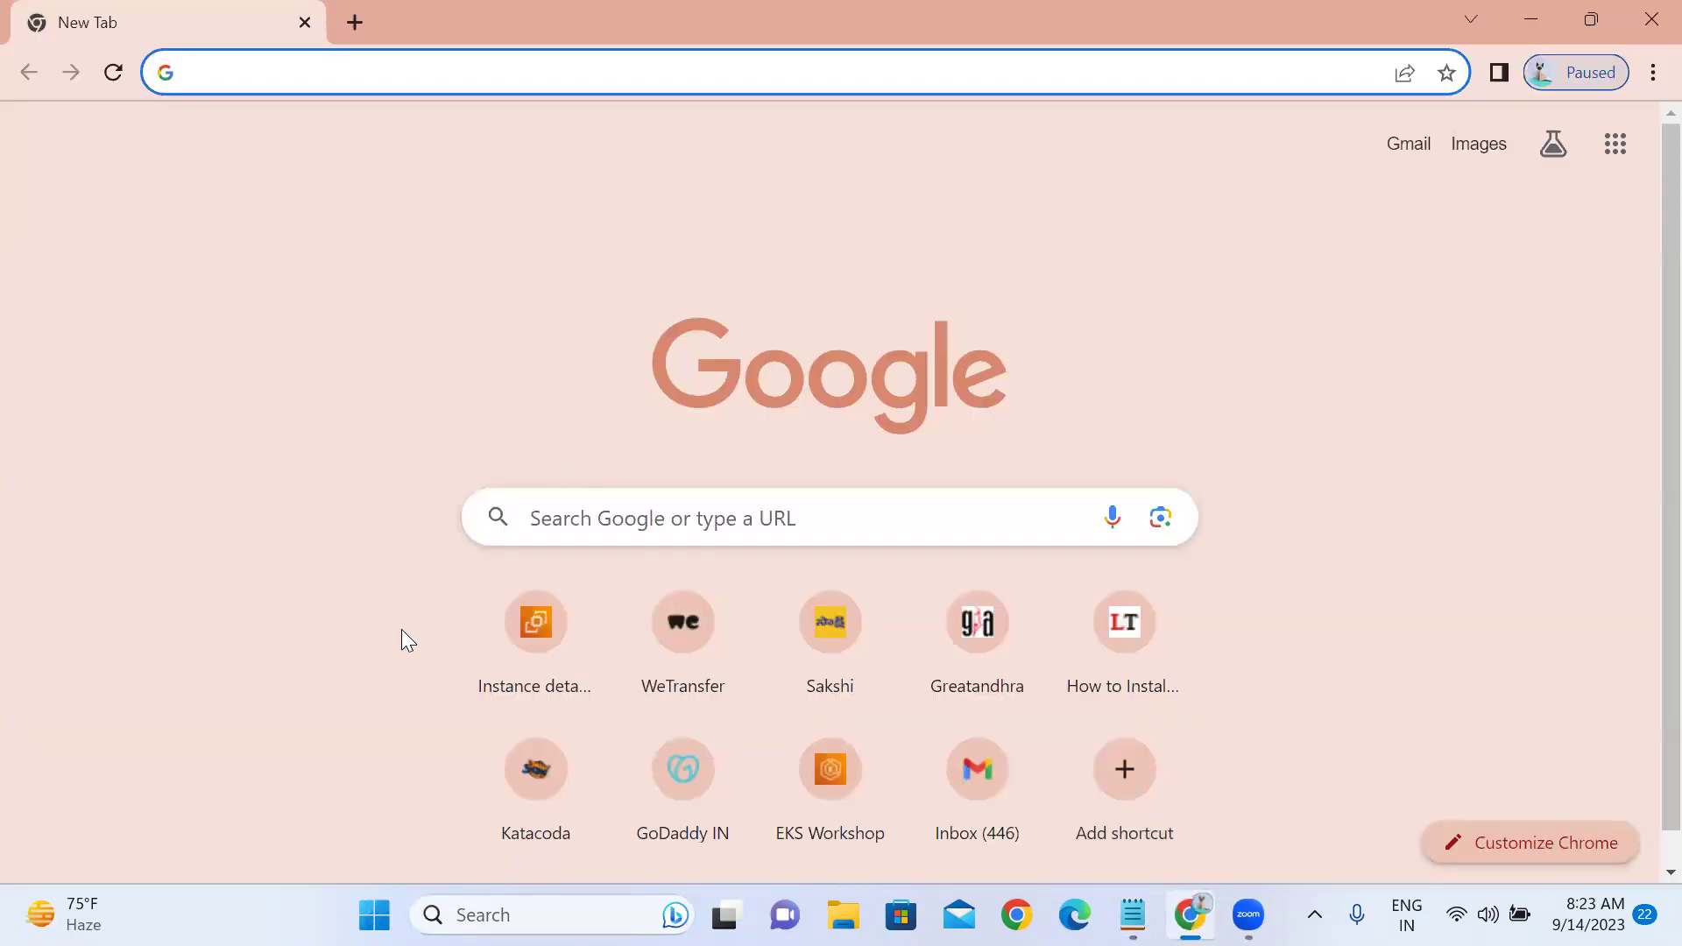
click(242, 75)
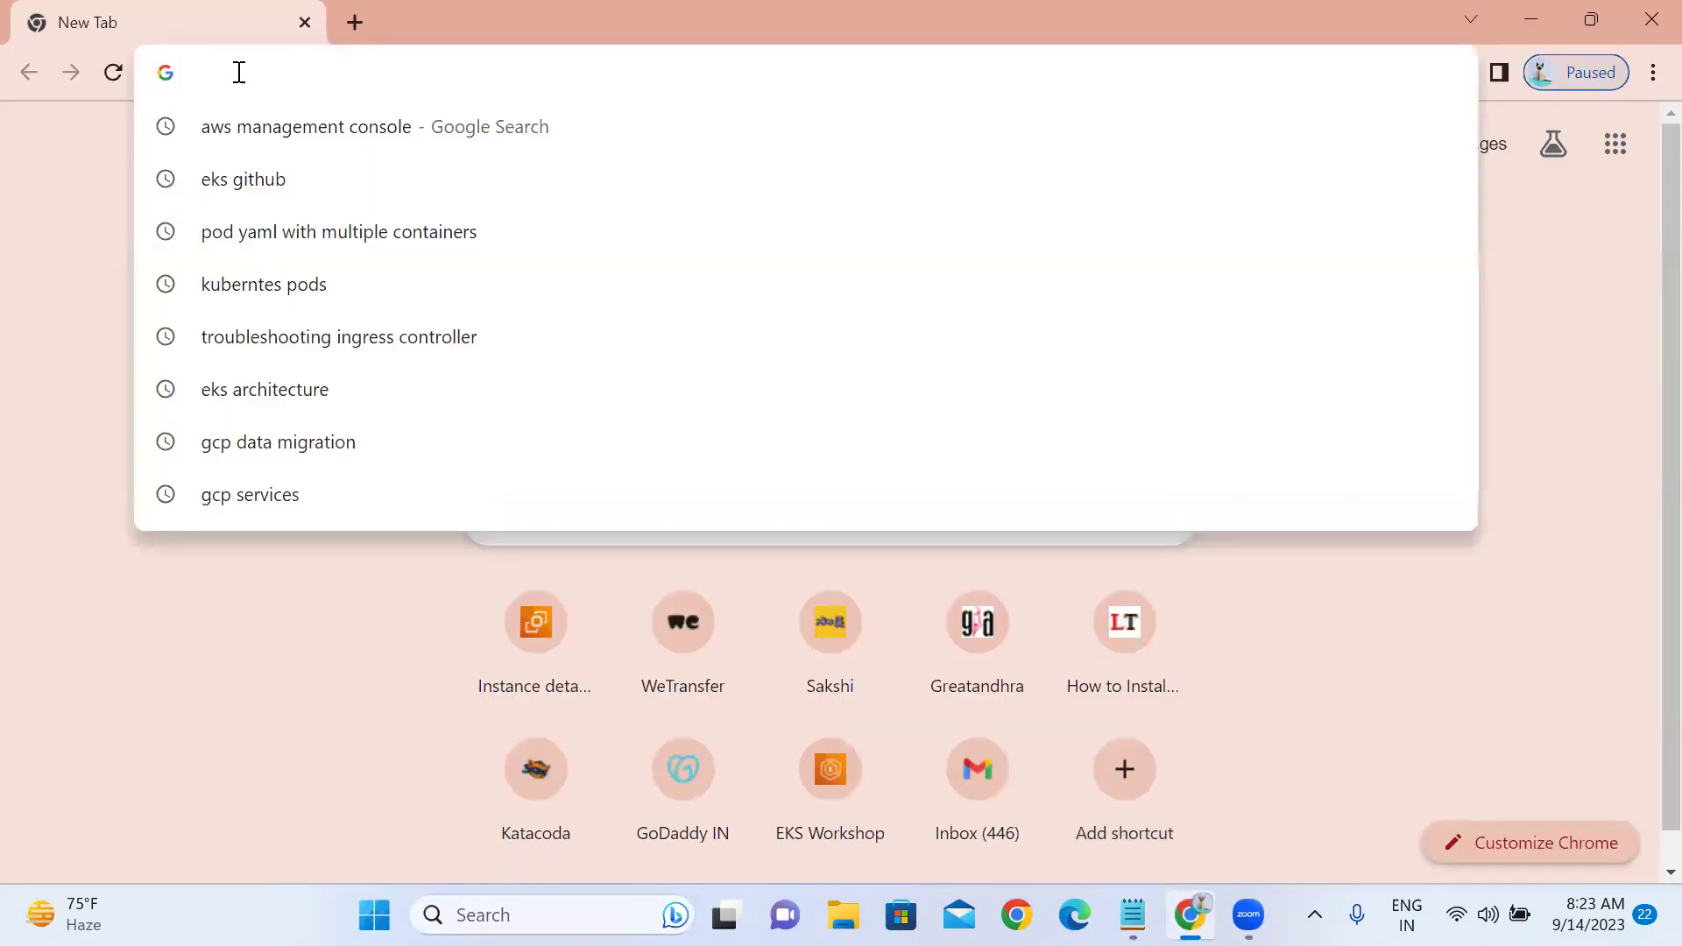
text(aws)
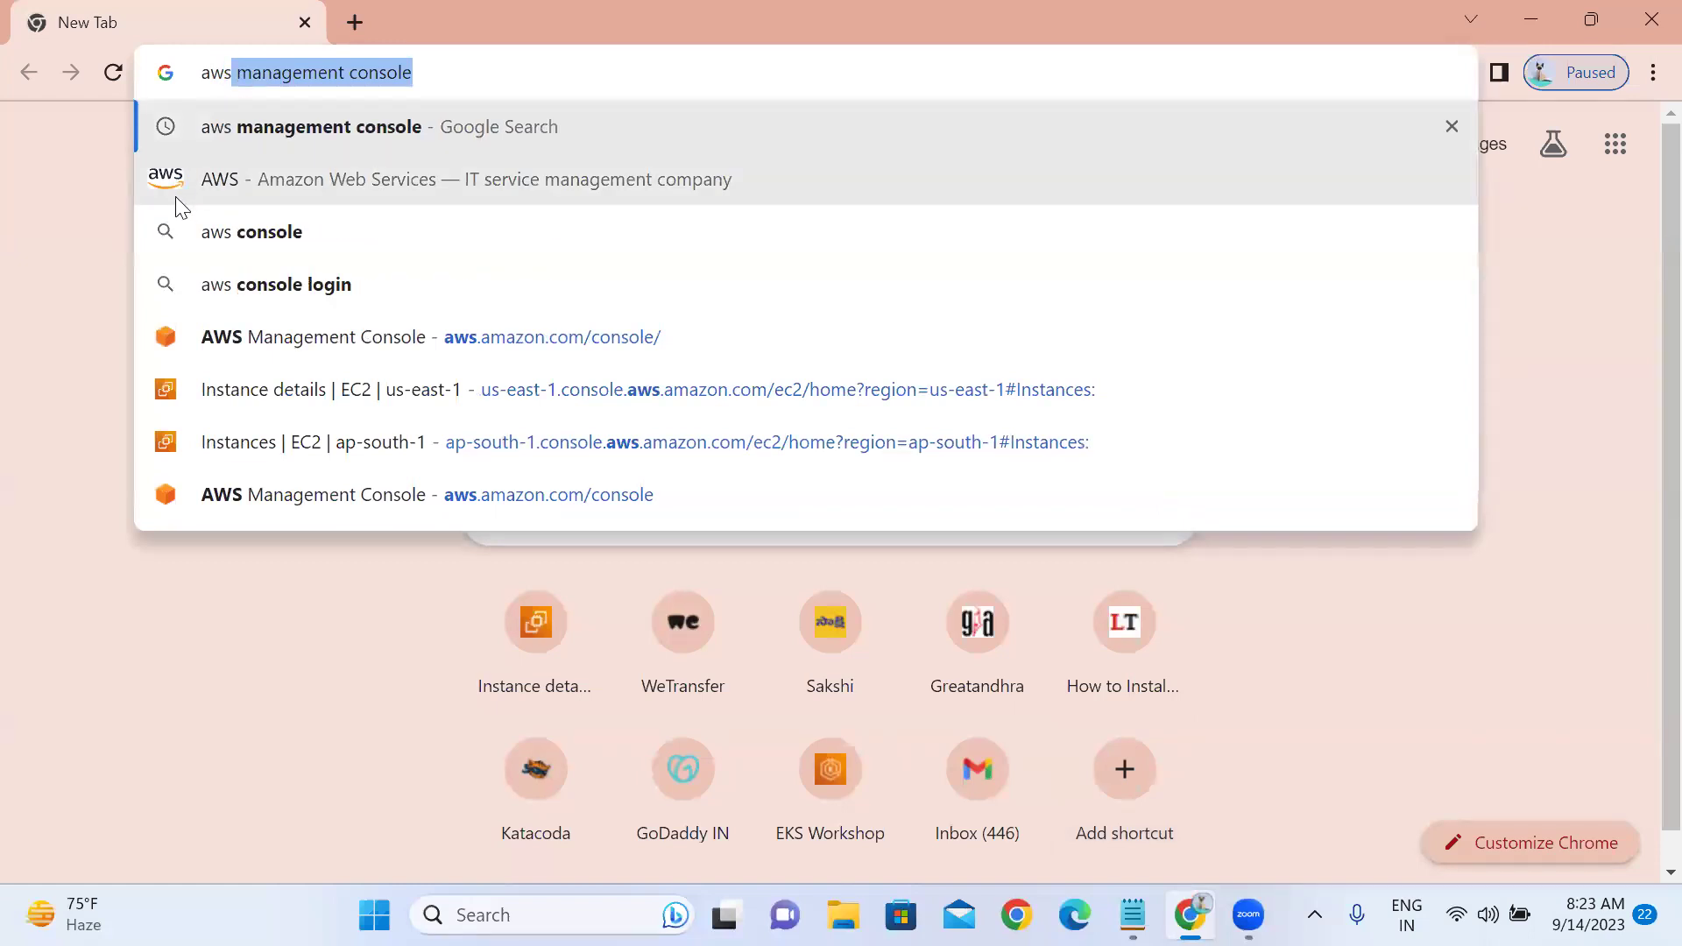
click(249, 343)
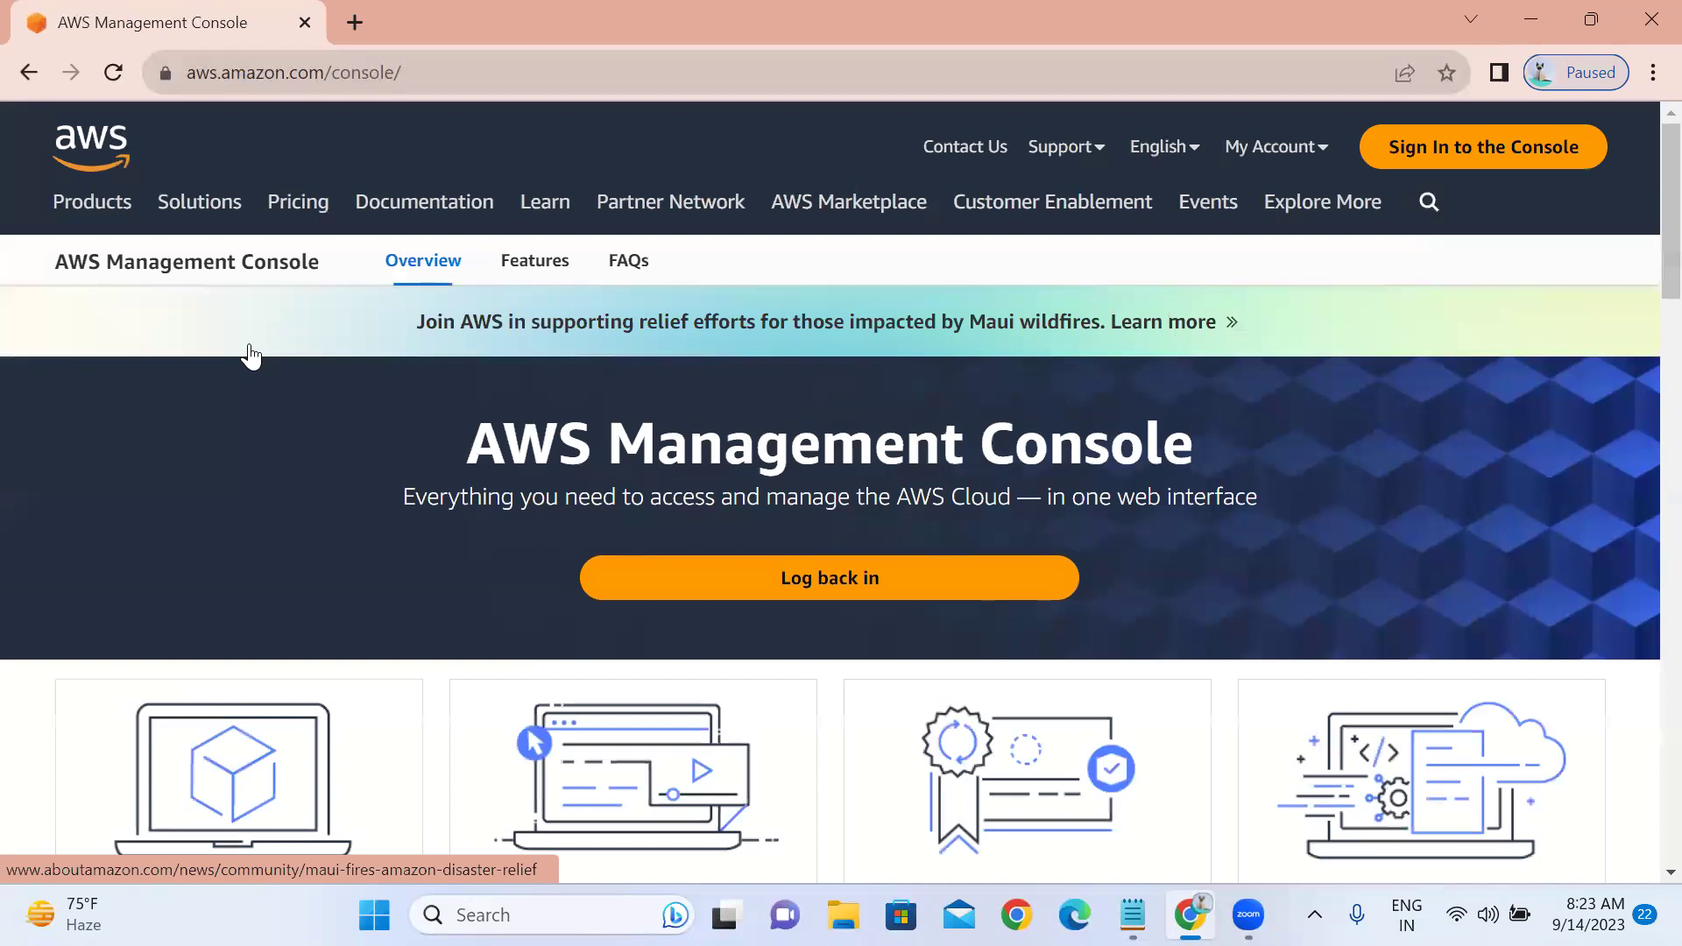
click(708, 580)
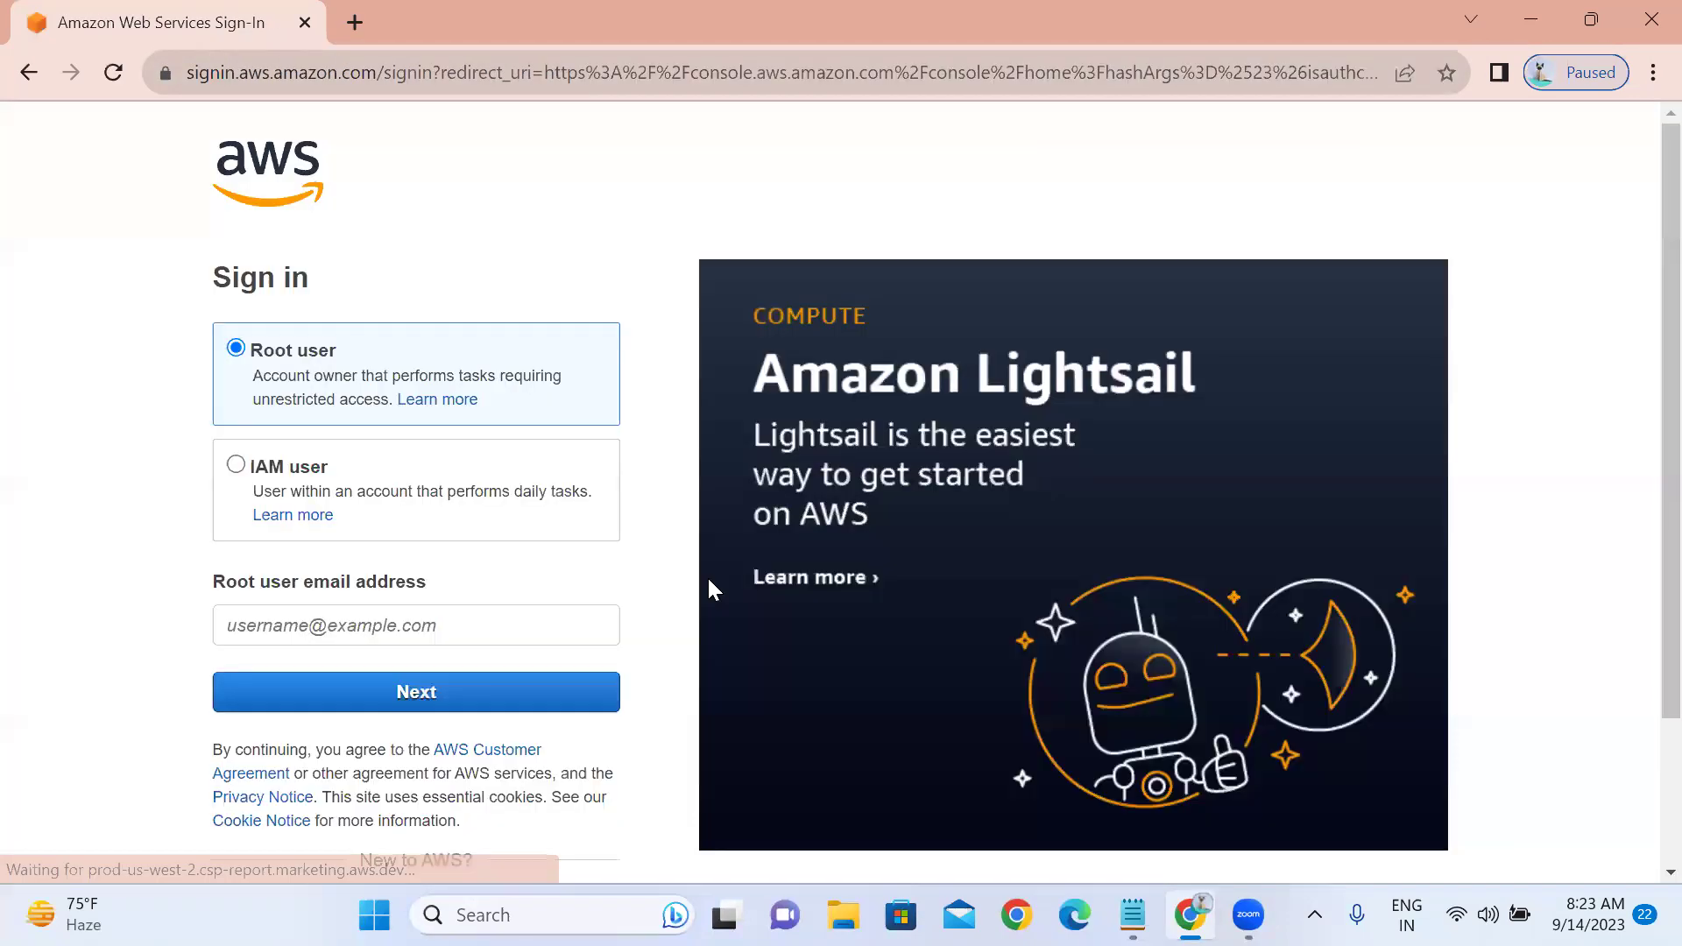
- Sign in to AWS as root user with the saved root user e-mail address and the account password
click(322, 629)
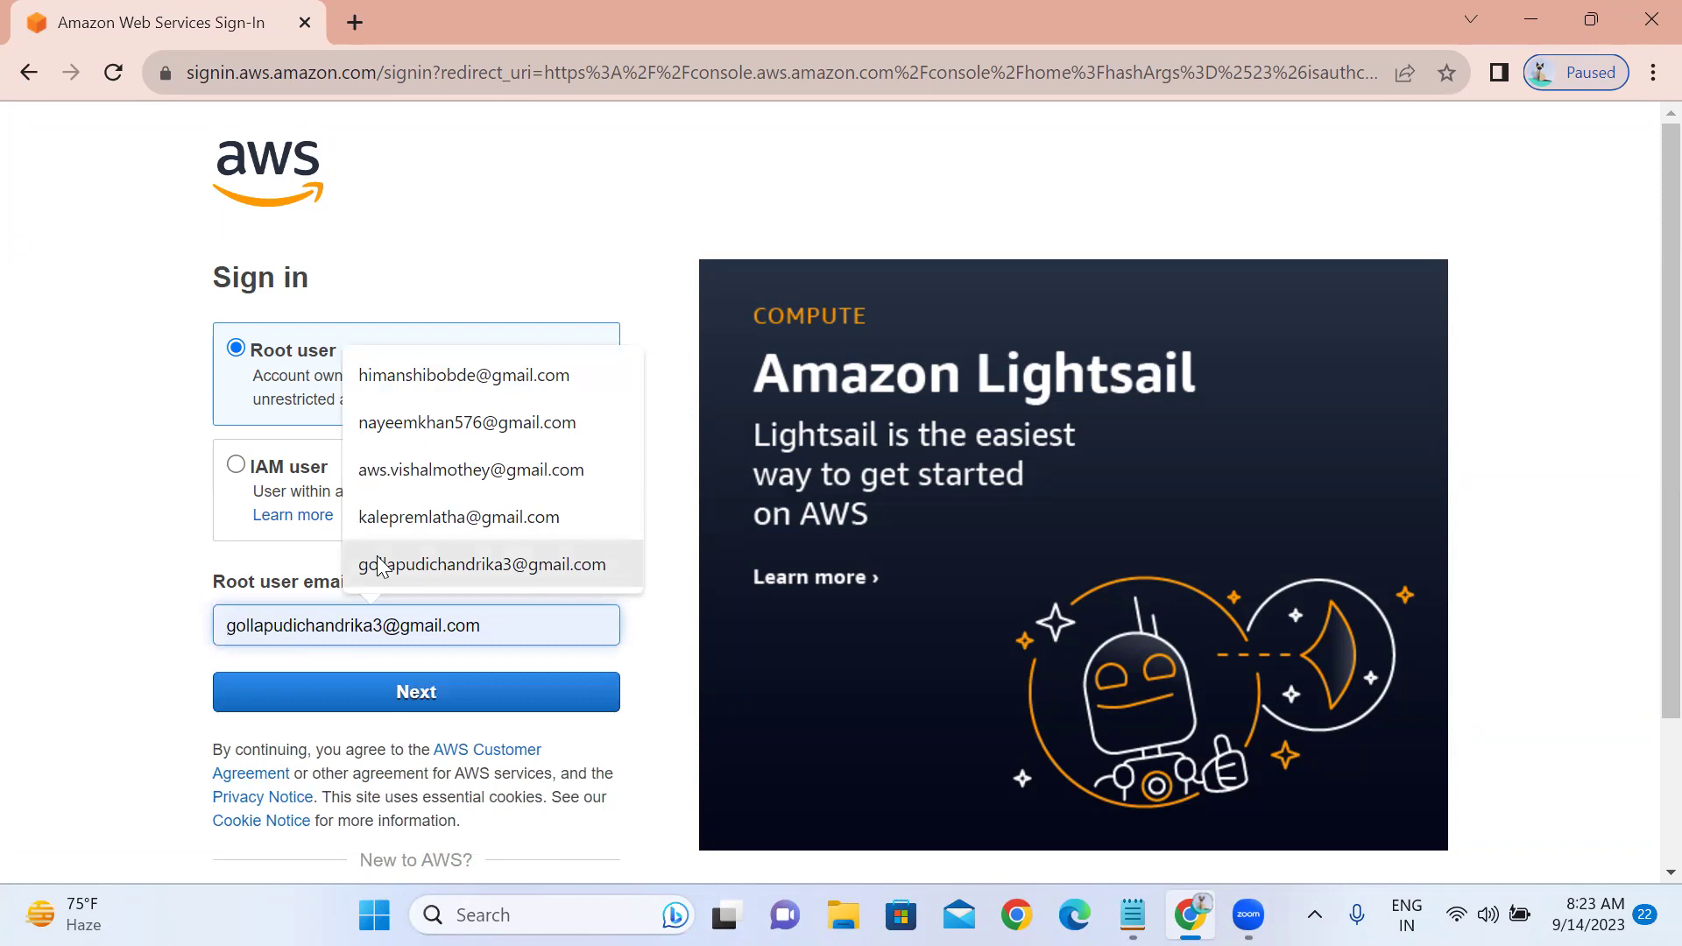
click(416, 476)
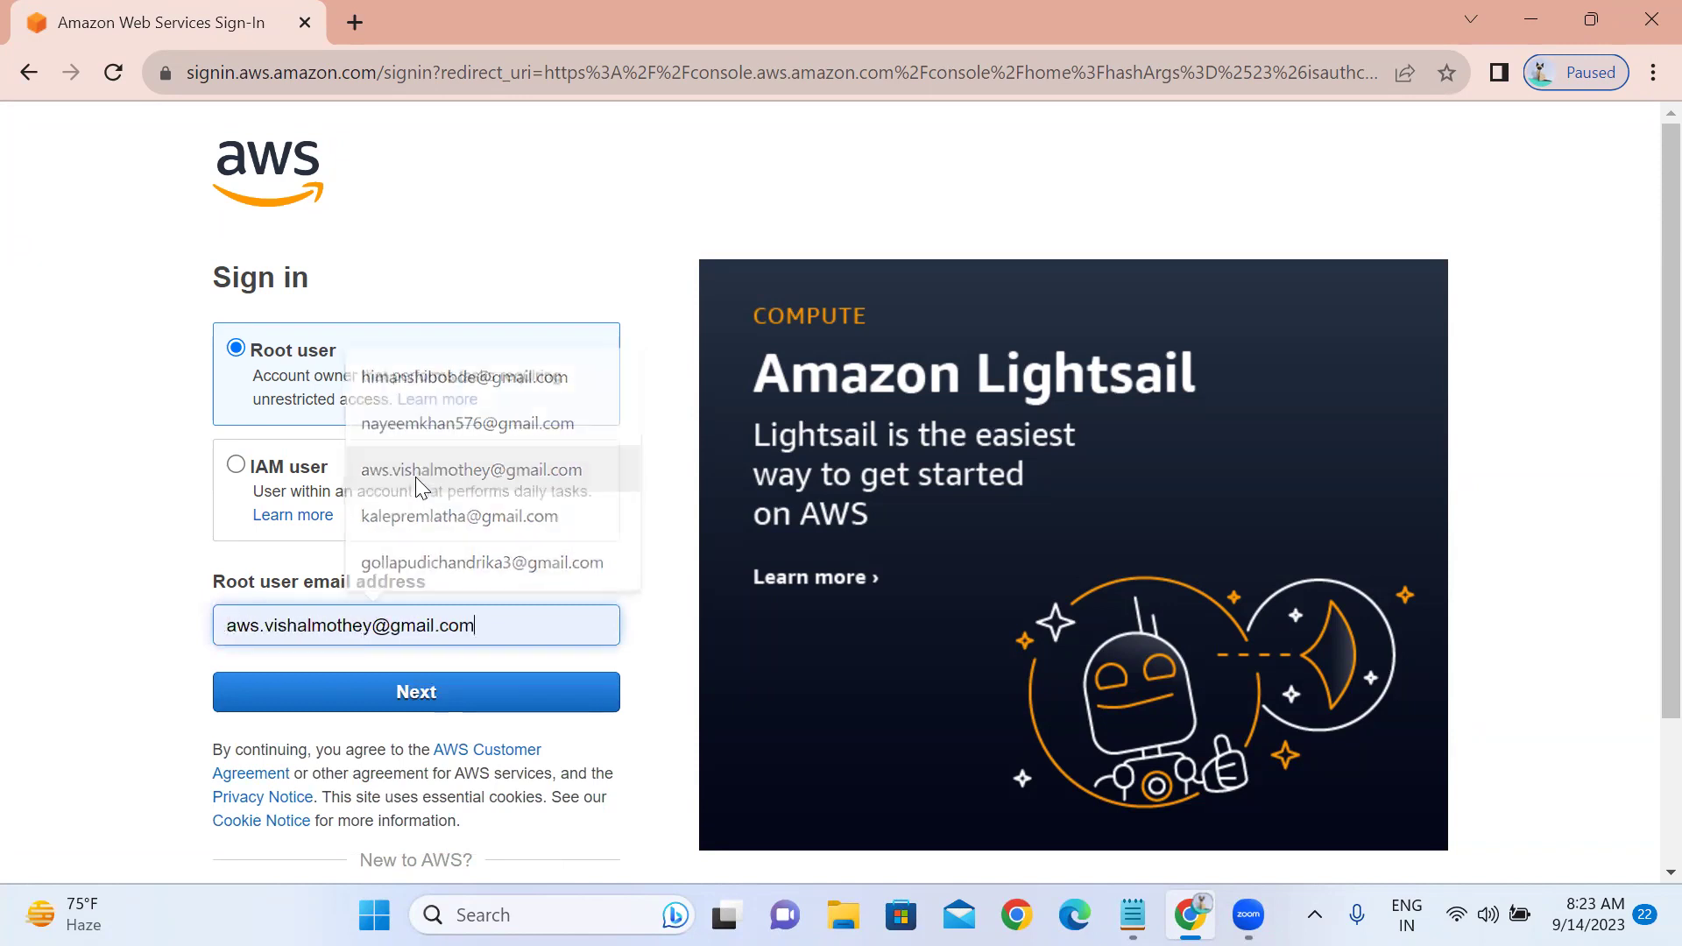
click(370, 691)
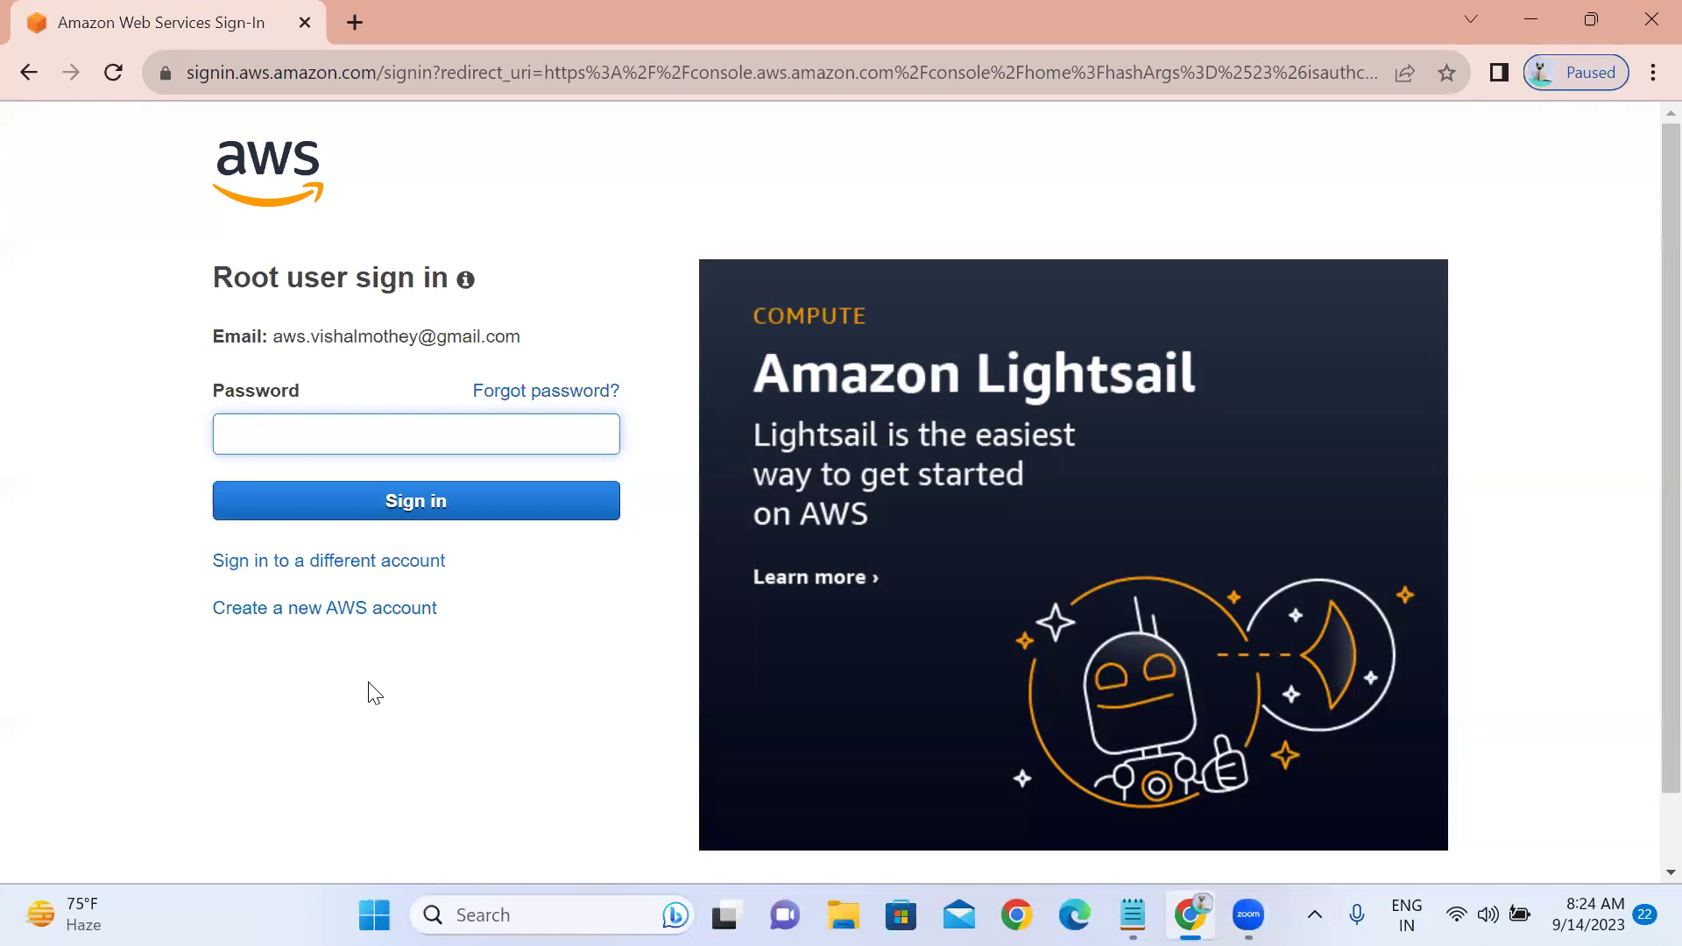
text(••••••••••)
key(Return)
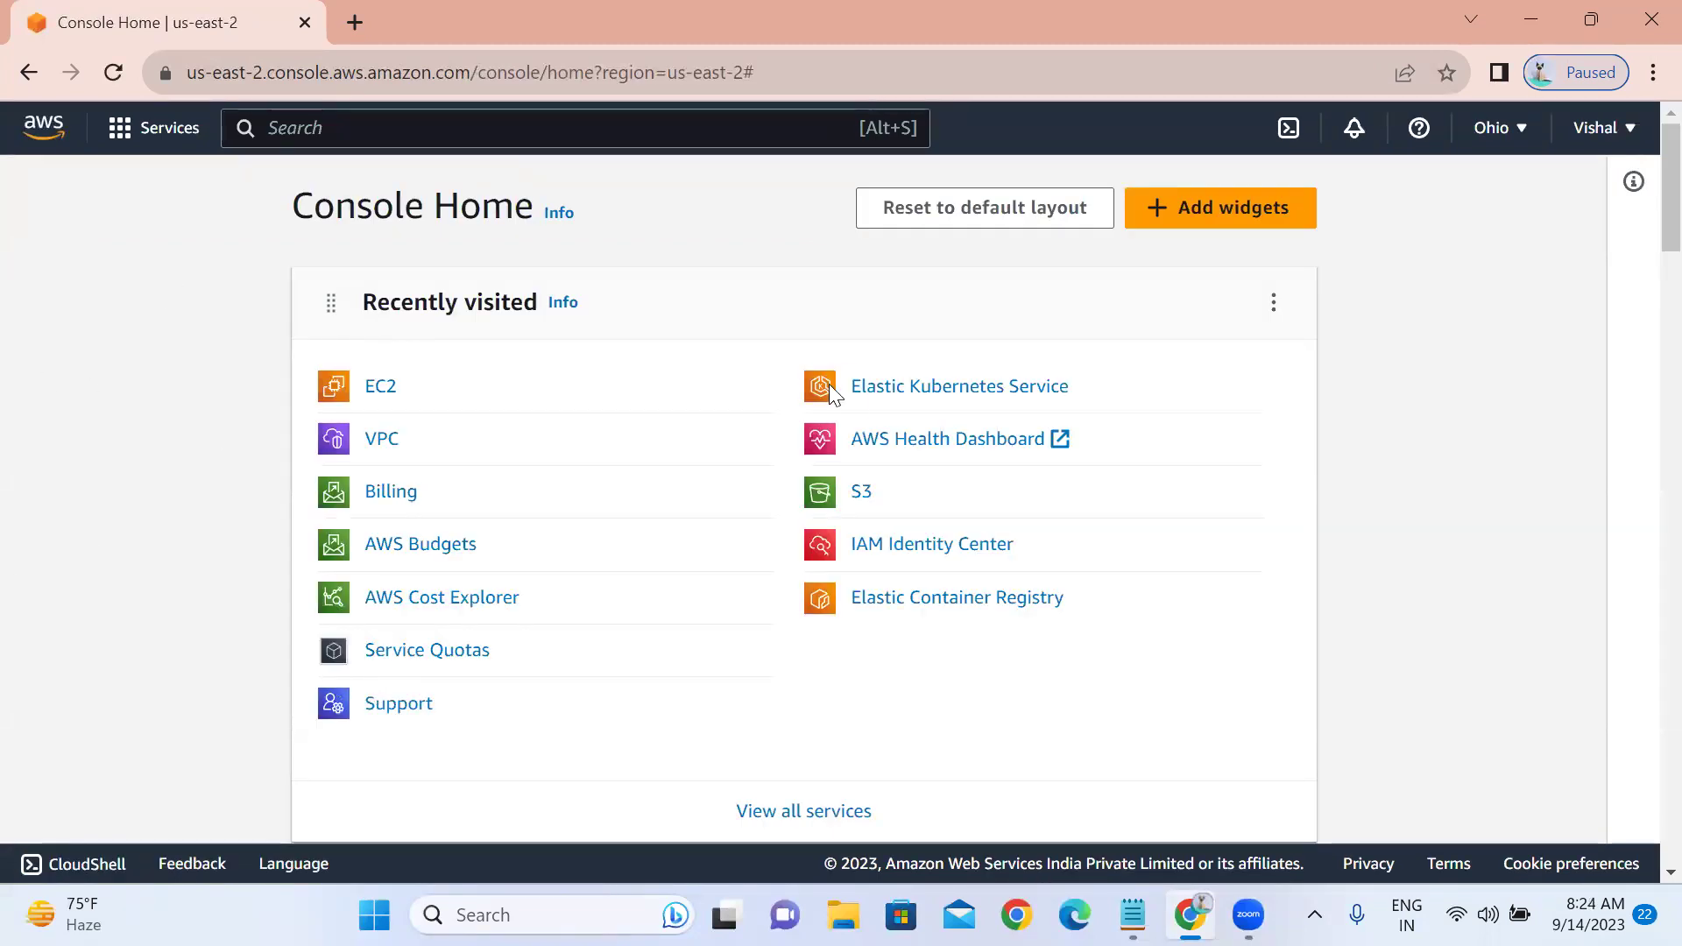
- Open Elastic Kubernetes Service and start creating a new EKS cluster
click(888, 397)
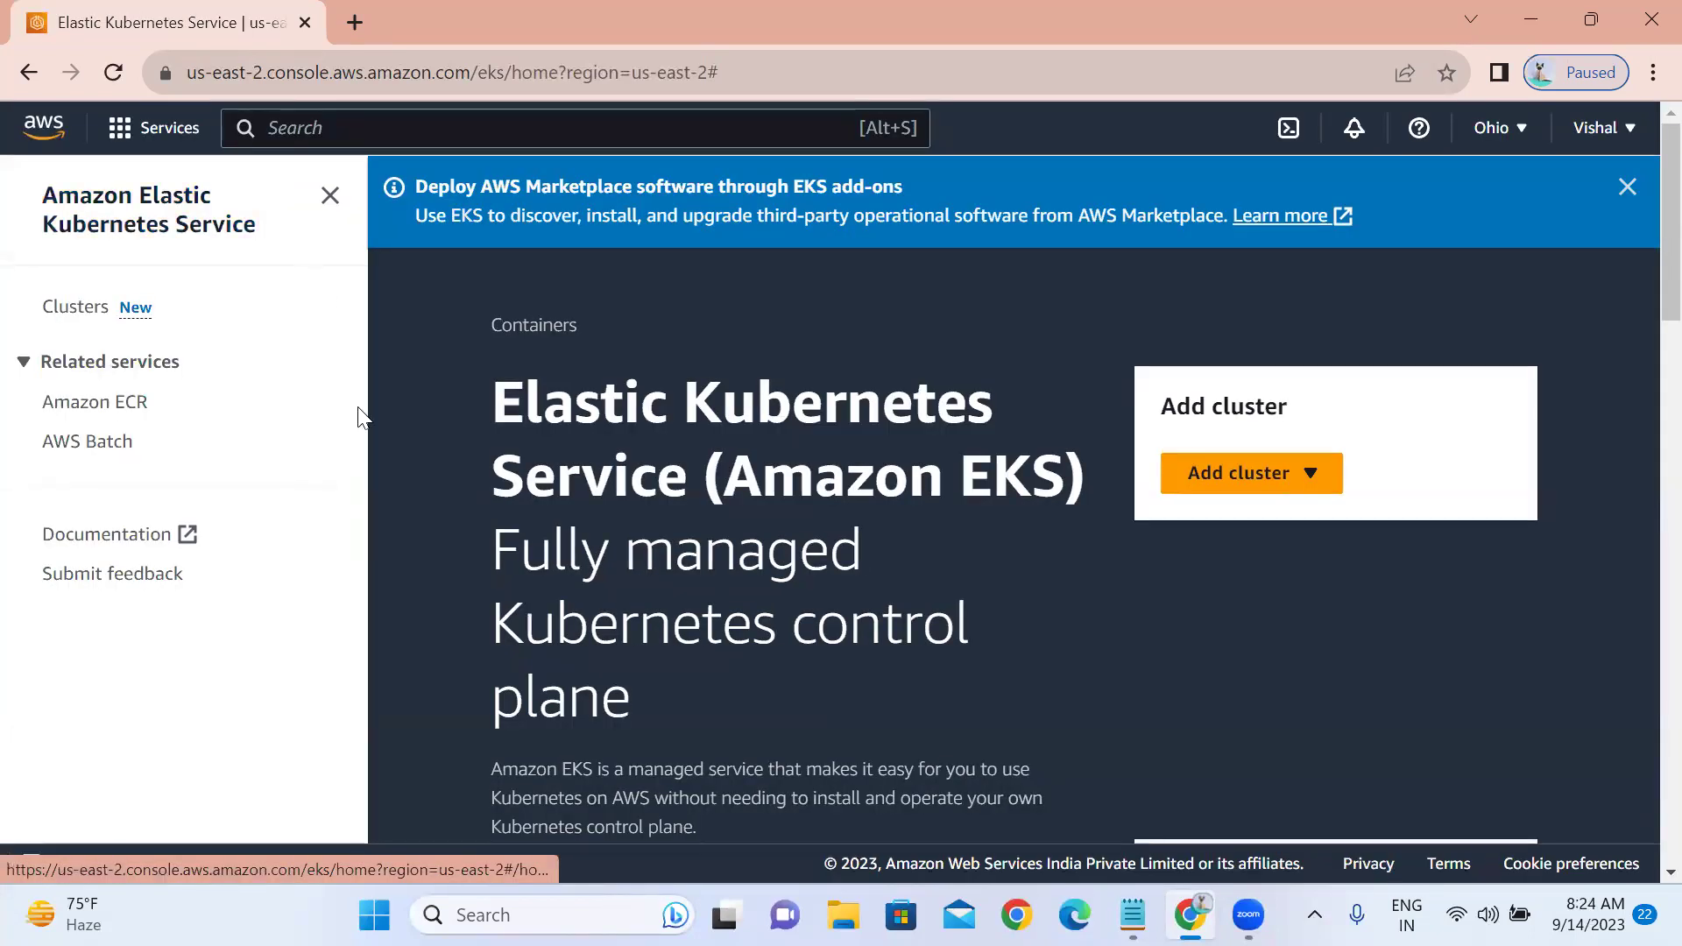
click(1236, 482)
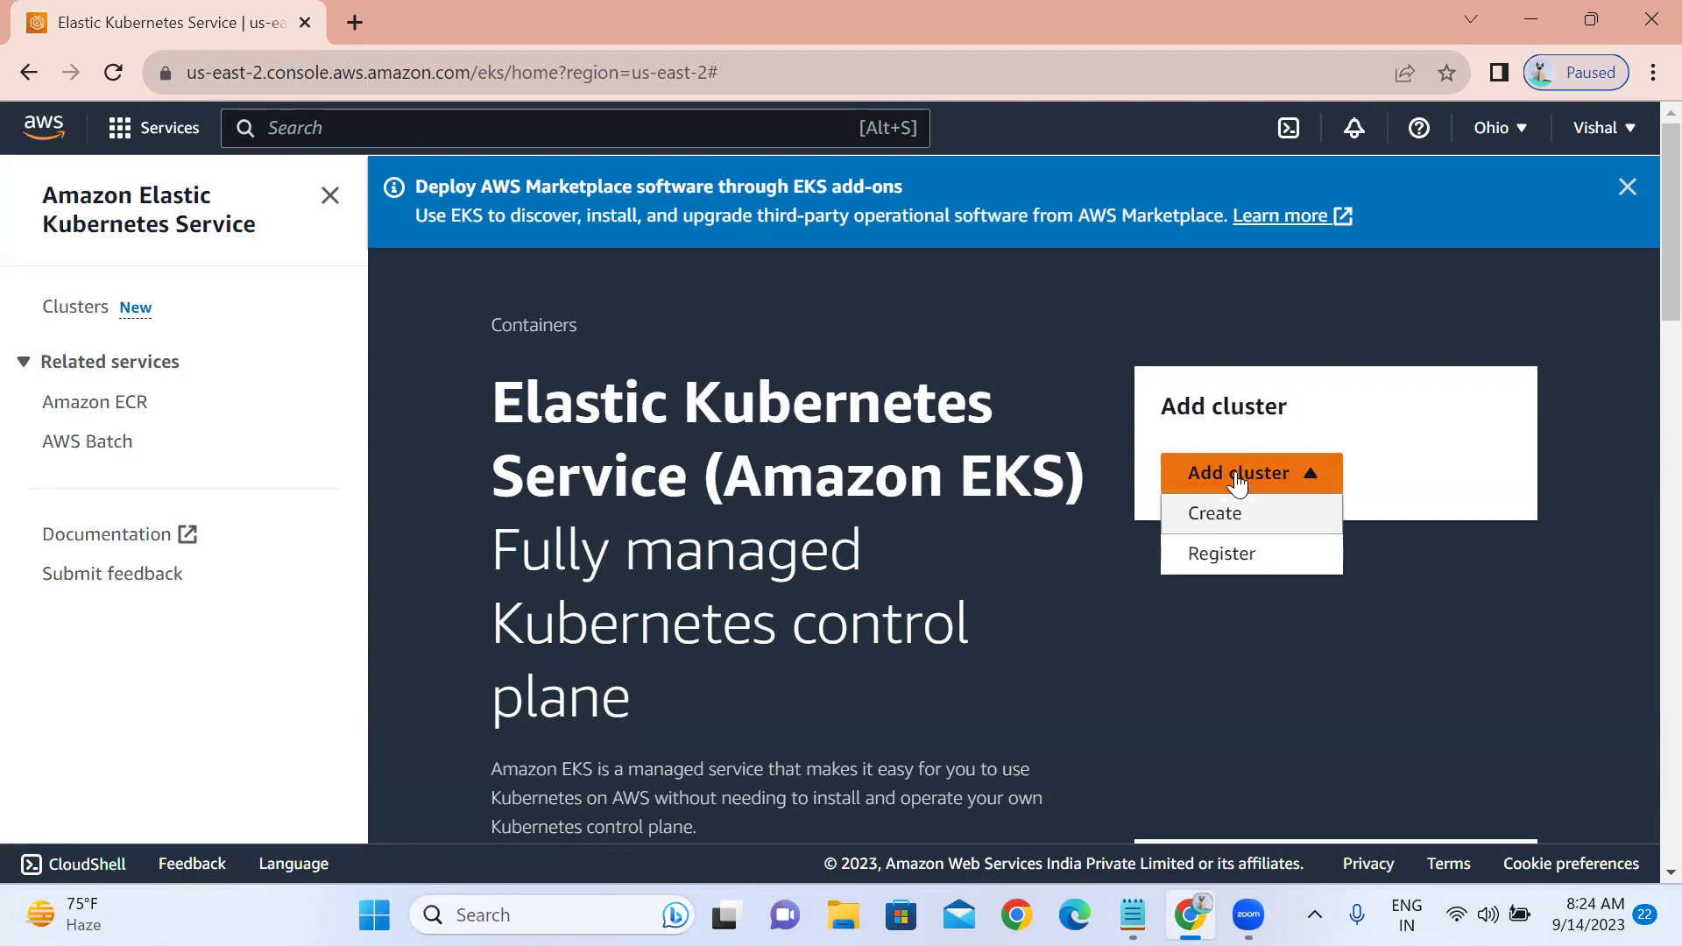
click(1223, 516)
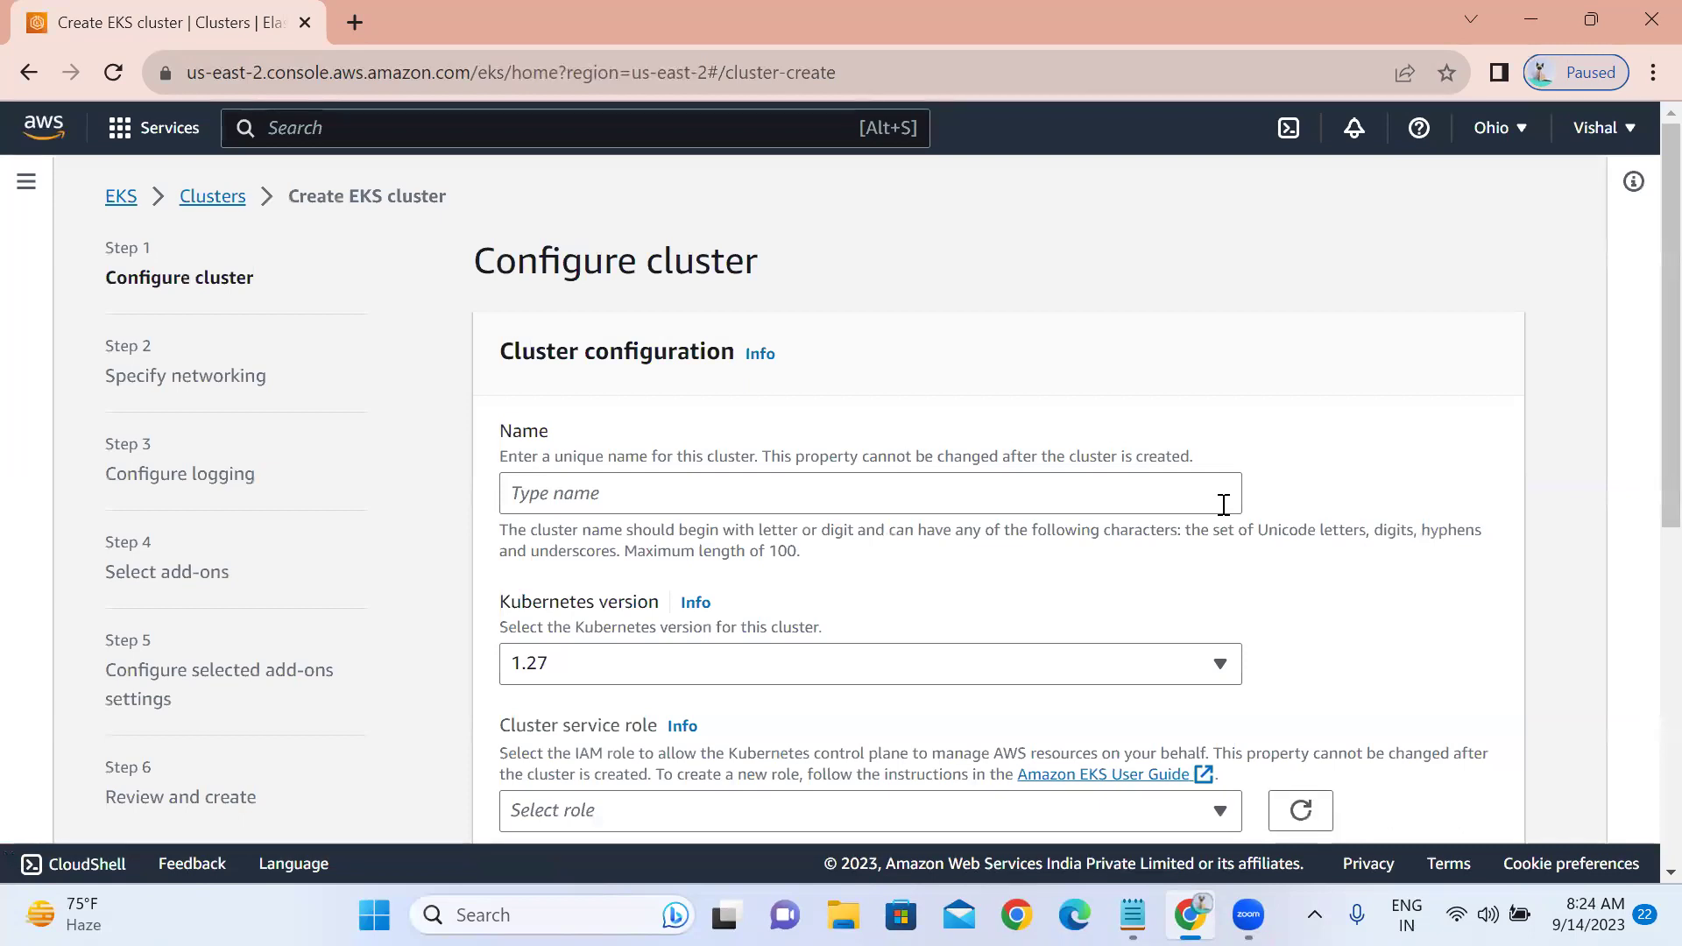
- Name the new EKS cluster jpmcekscluster
click(619, 503)
text(jpmc)
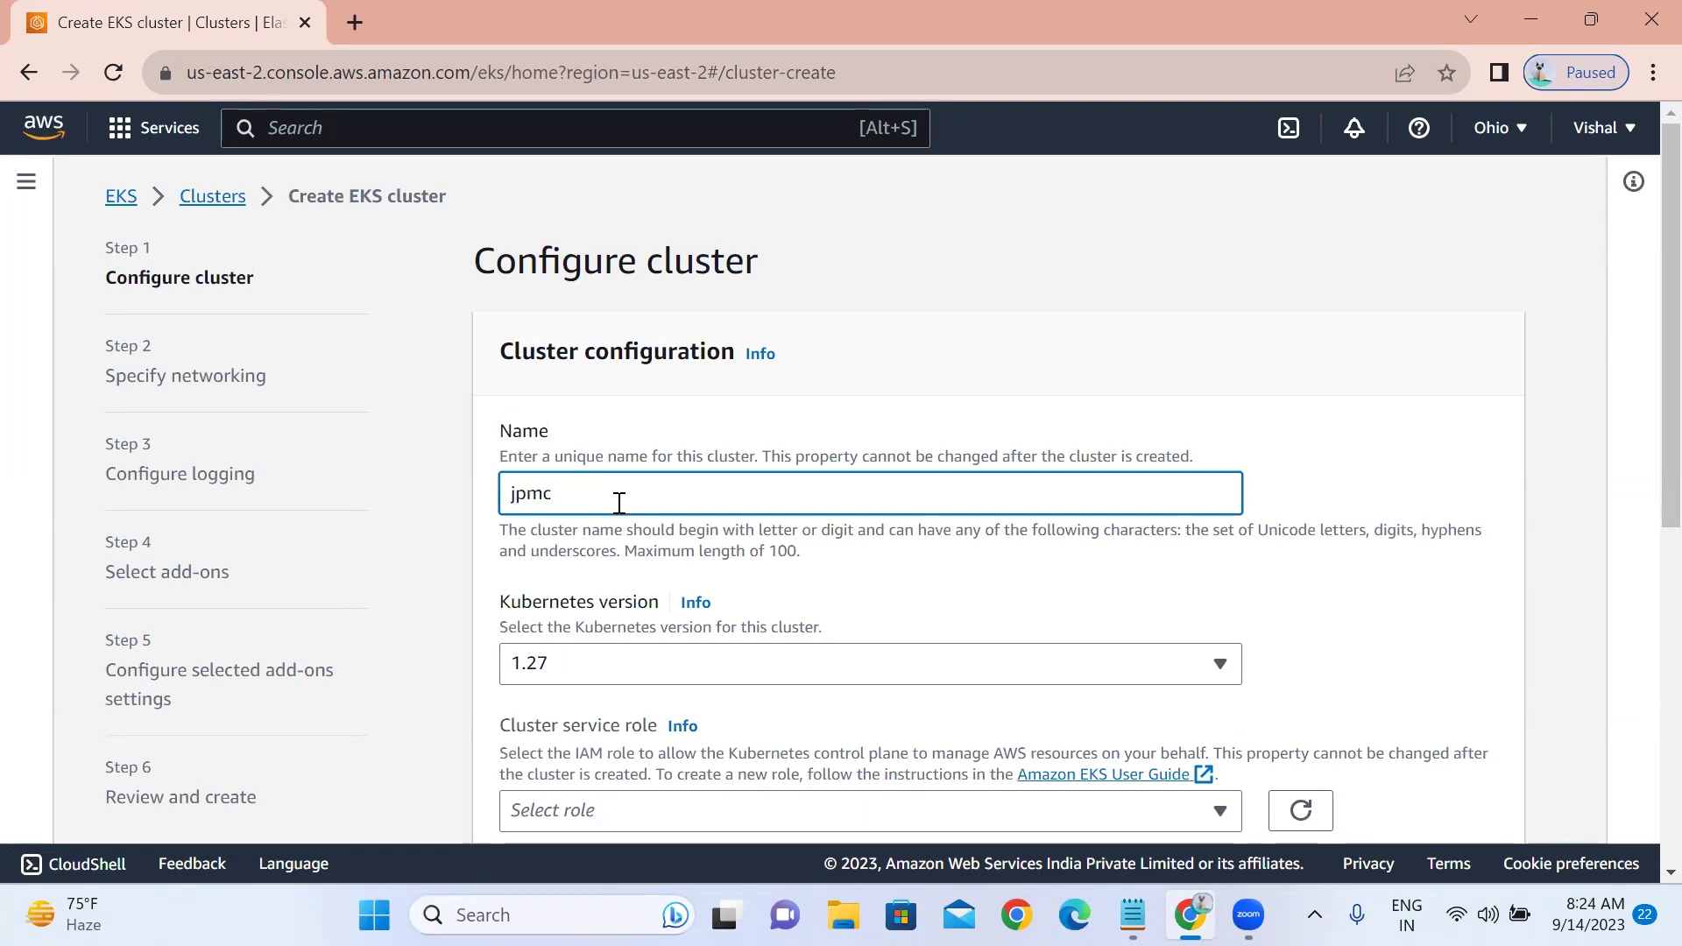
text(ekscluster)
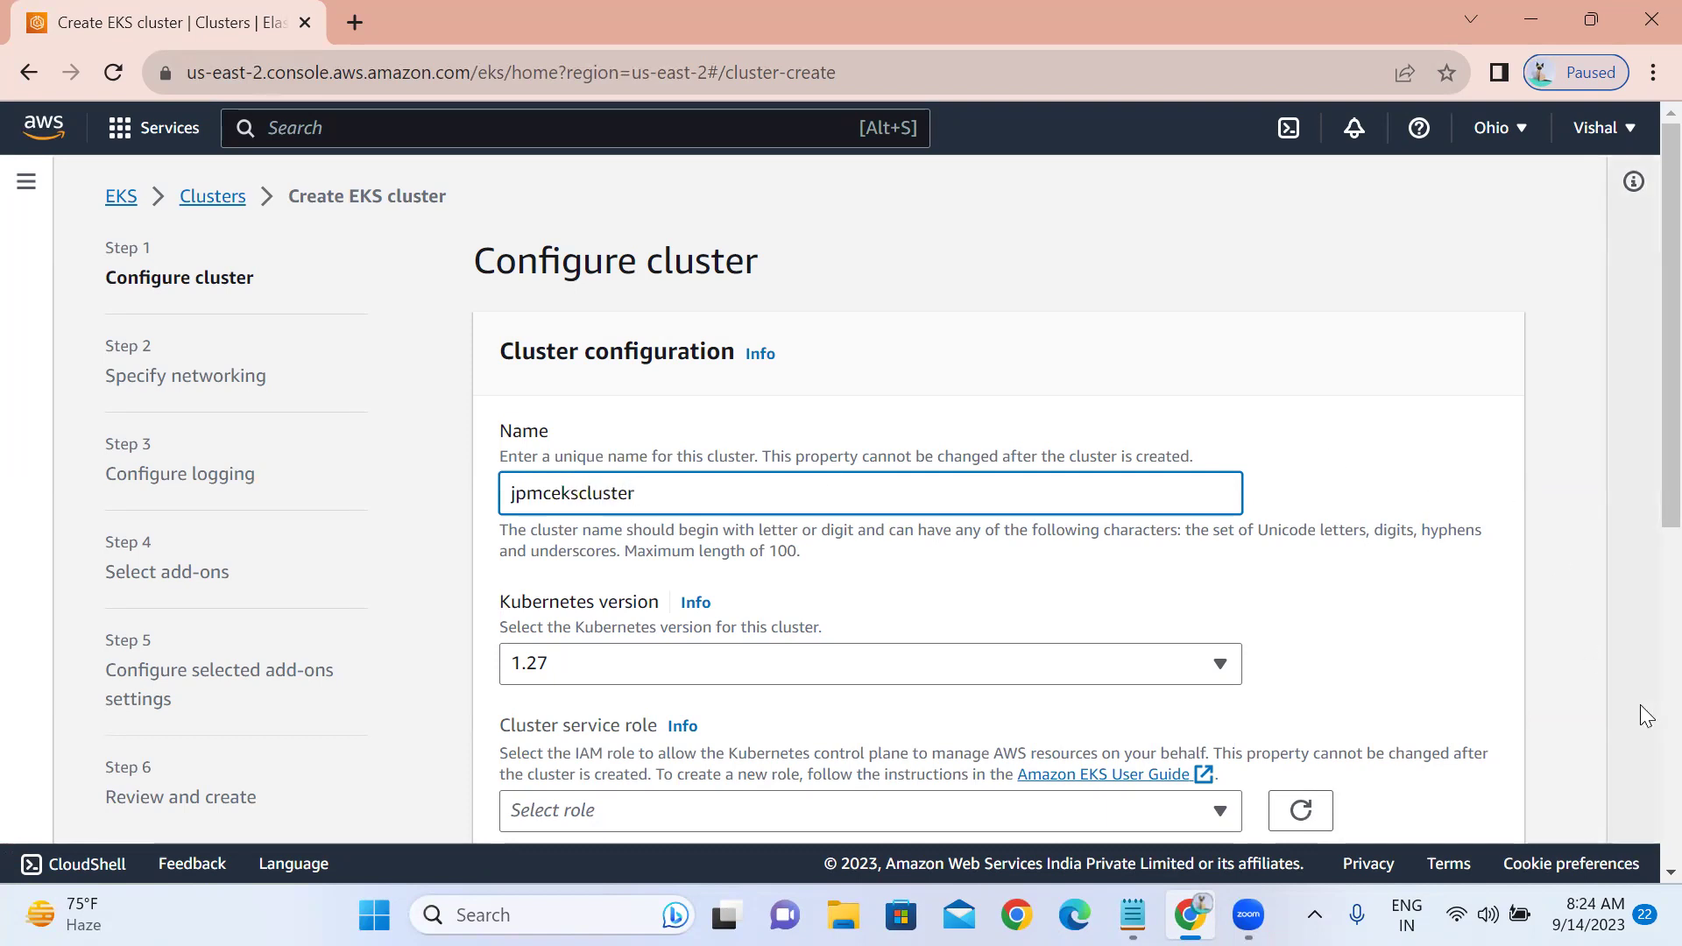
- Try Kubernetes version 1.23 for the cluster and set it back to the default 1.27
scroll(1639, 865, down, 2)
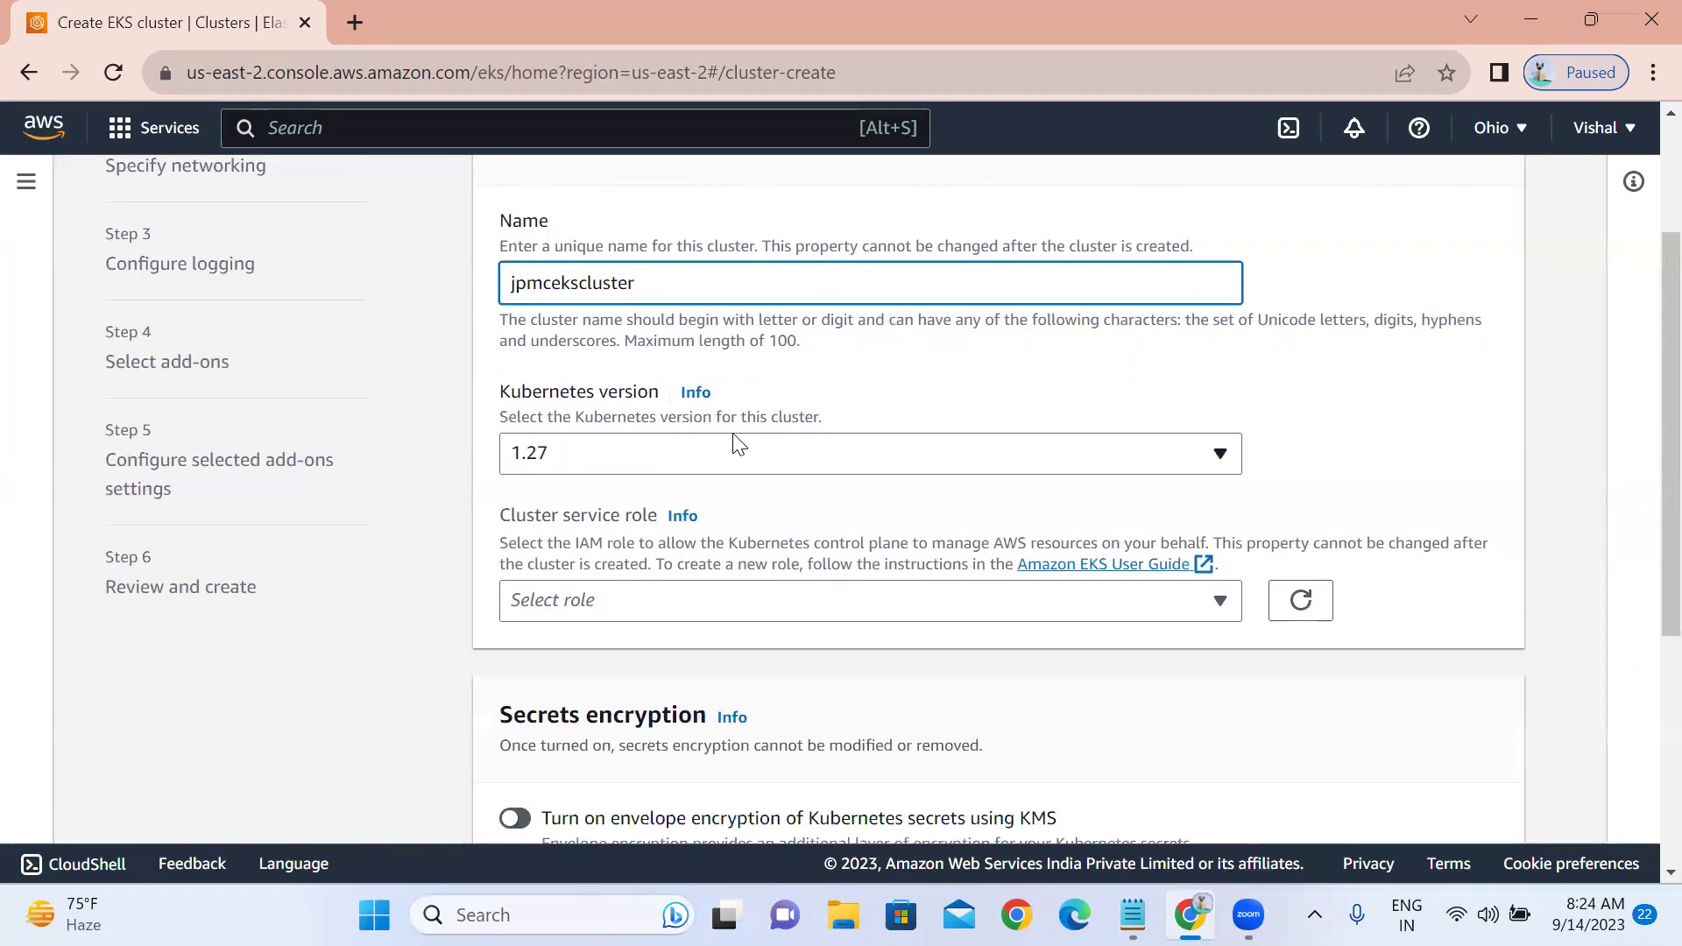
click(699, 456)
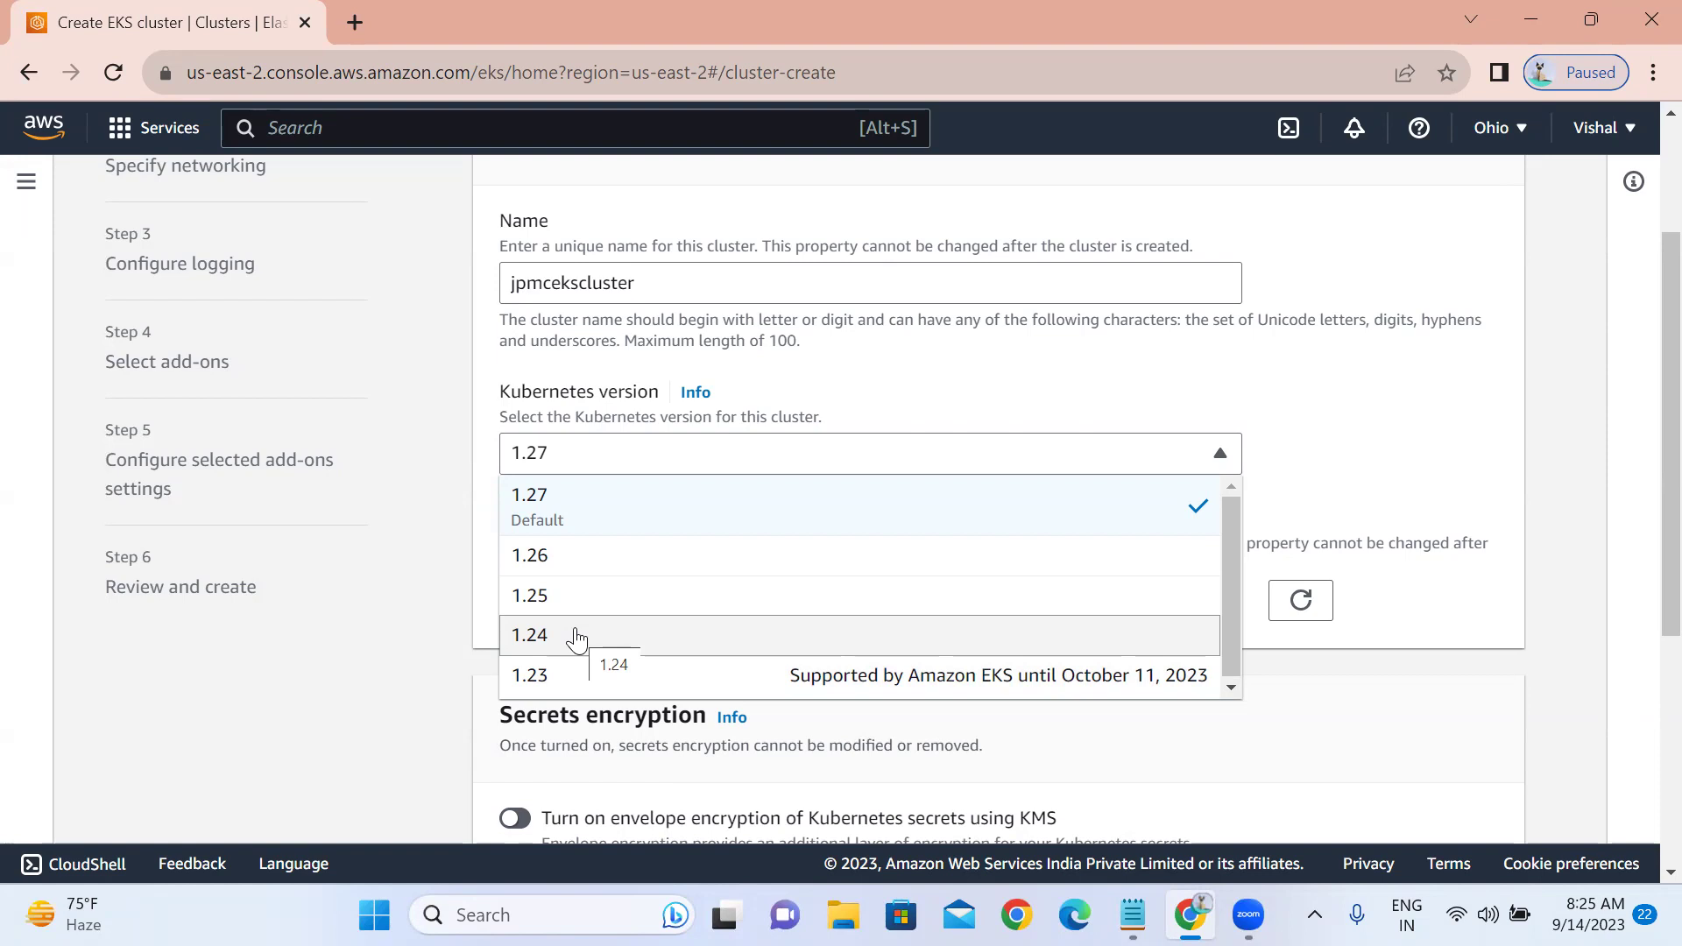
click(554, 688)
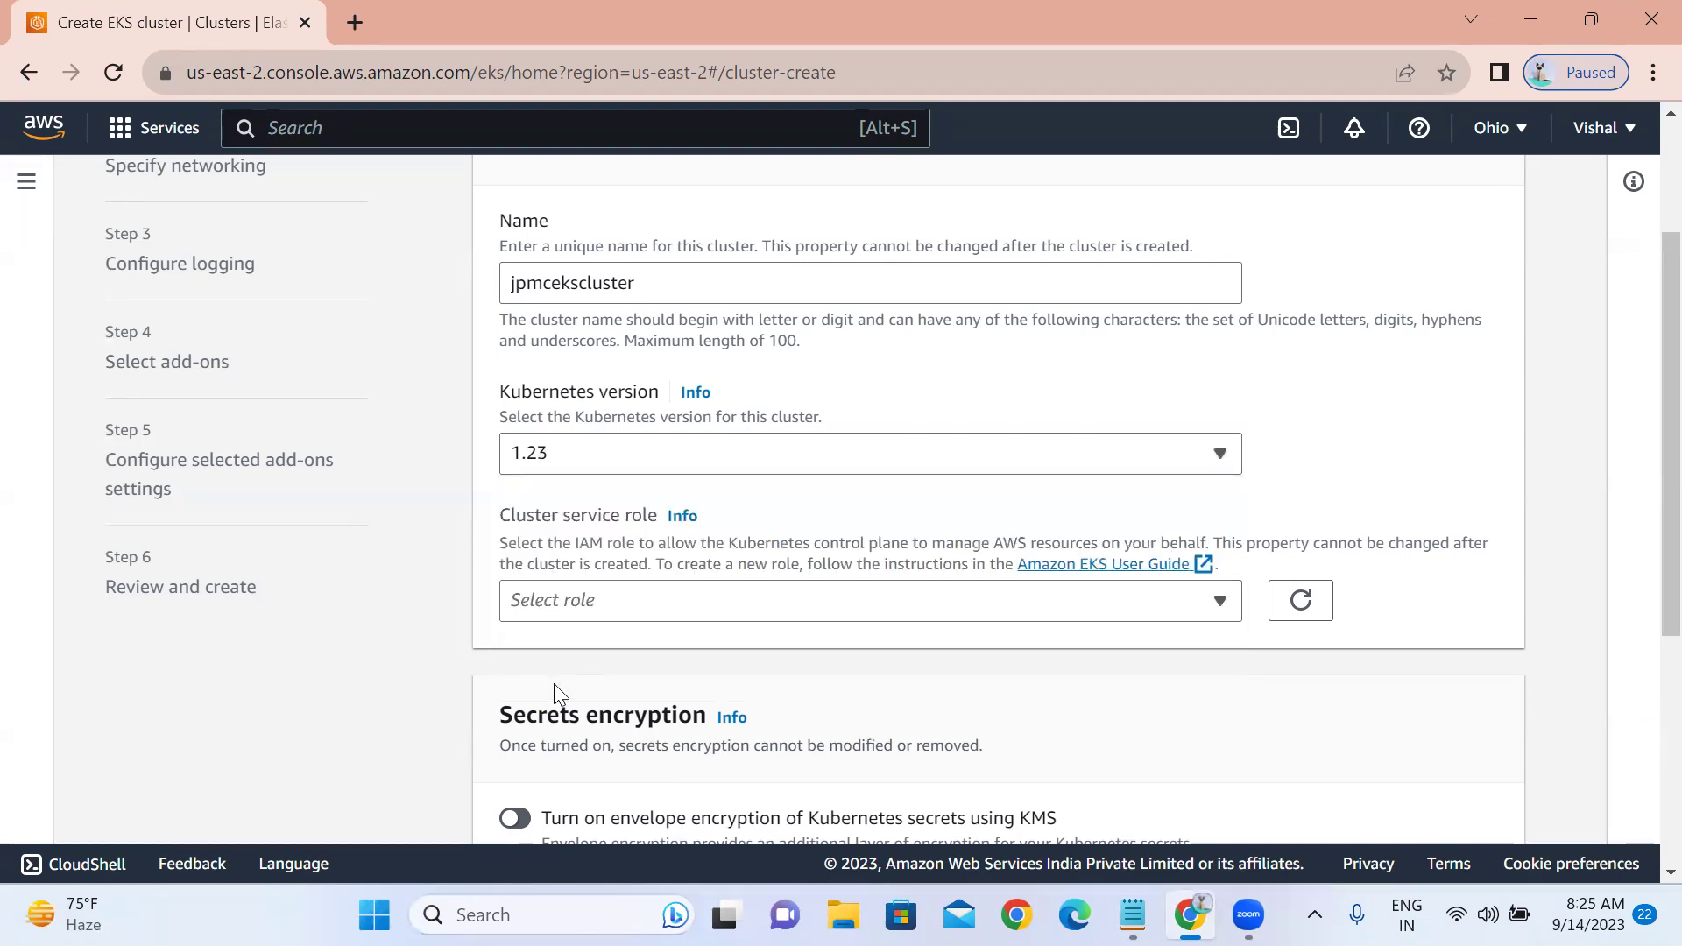
click(627, 458)
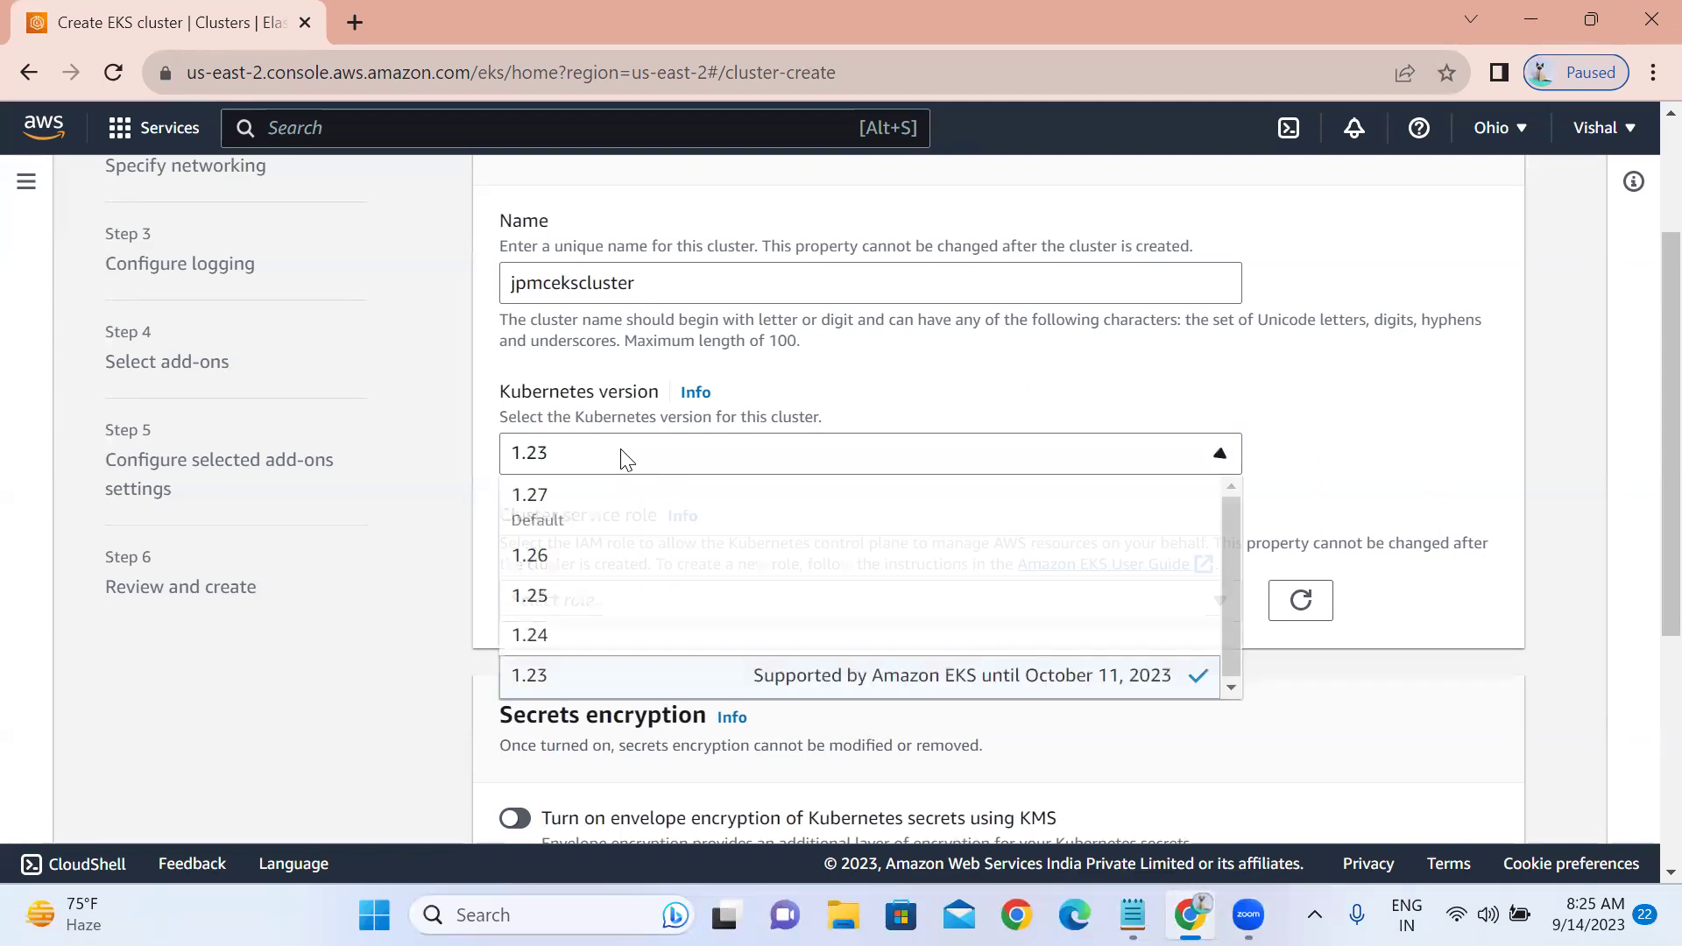
click(538, 520)
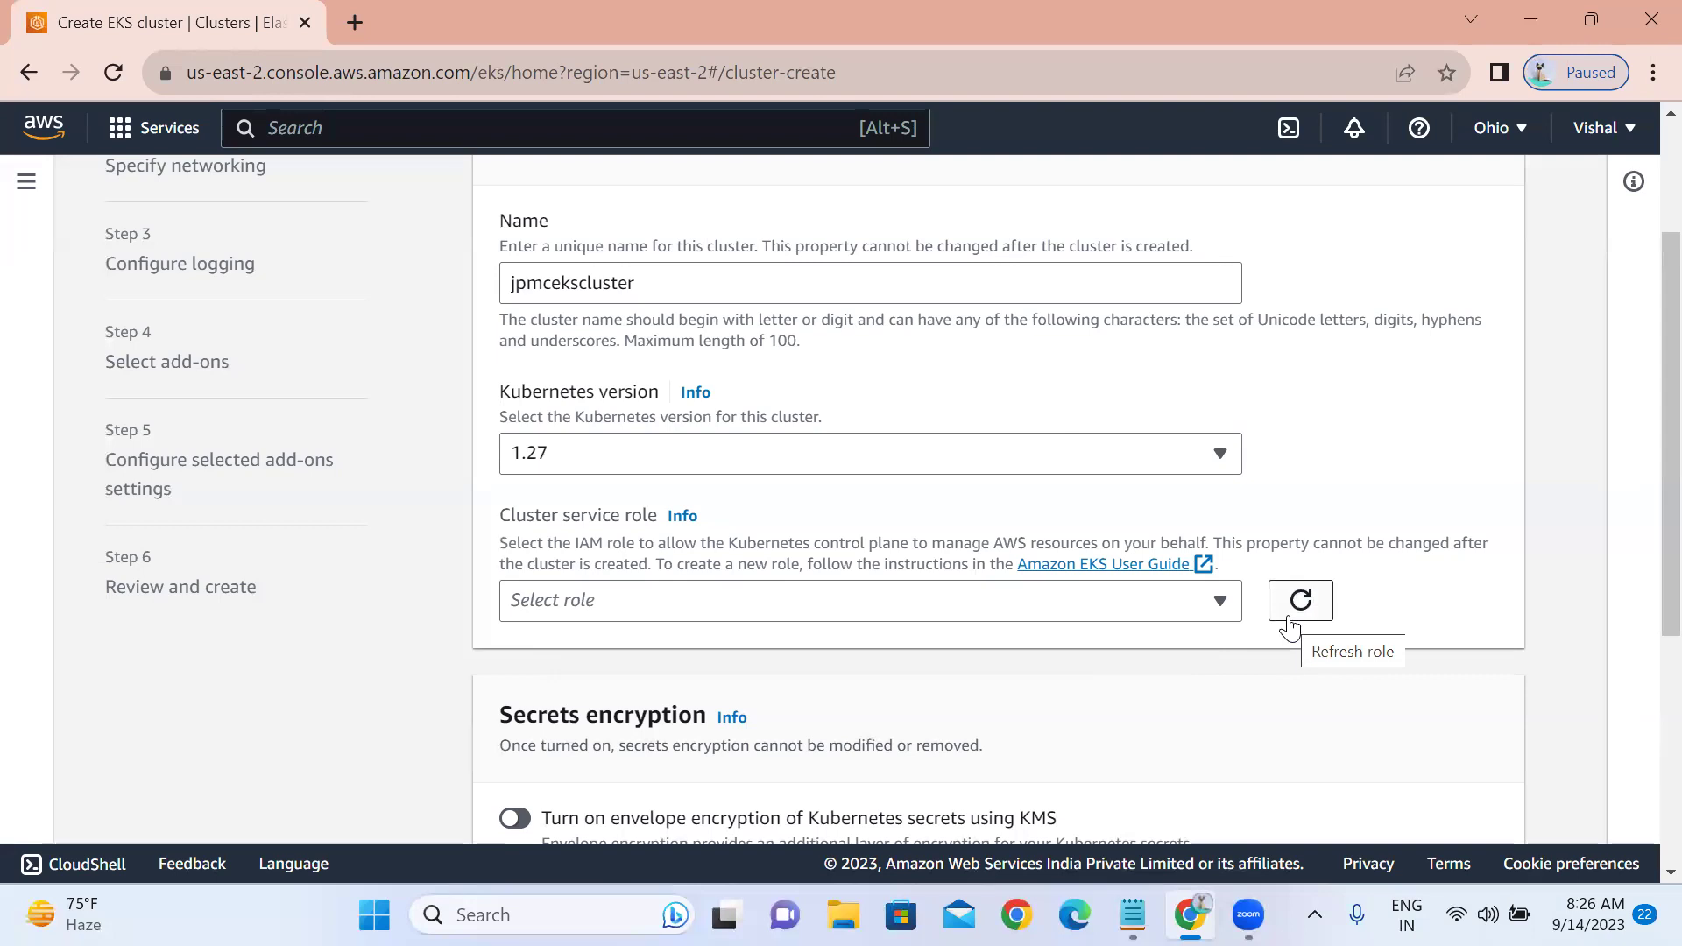
- Search the AWS services for iam and open the IAM console in a new browser tab
click(259, 128)
text(iam)
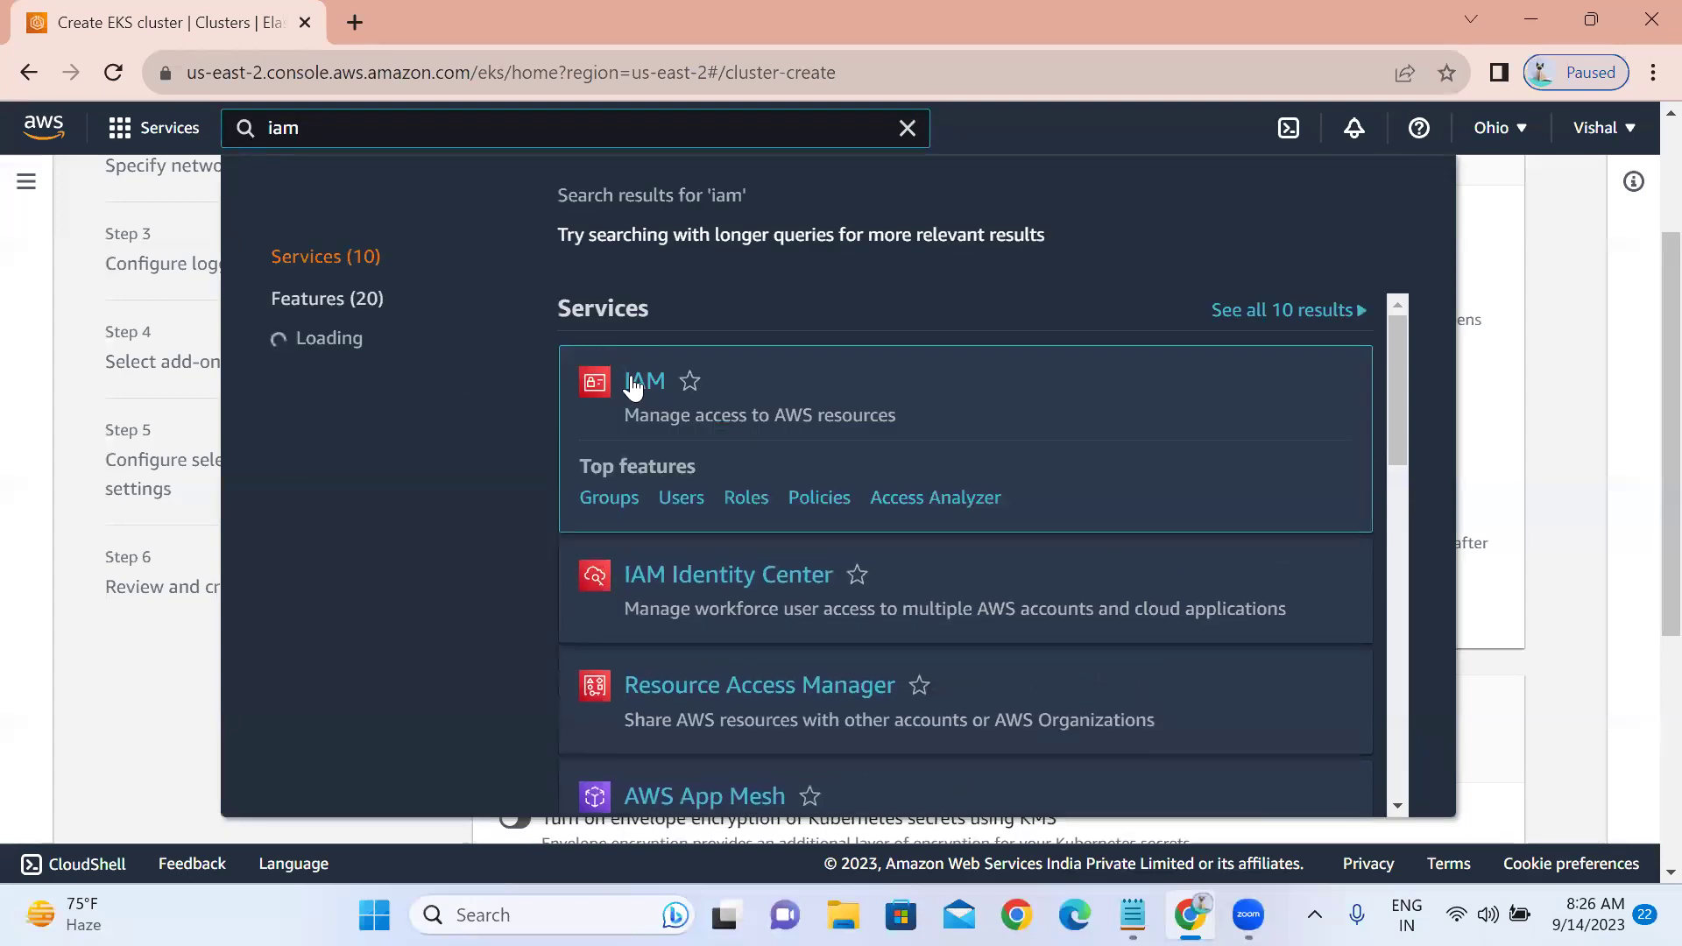
right_click(642, 382)
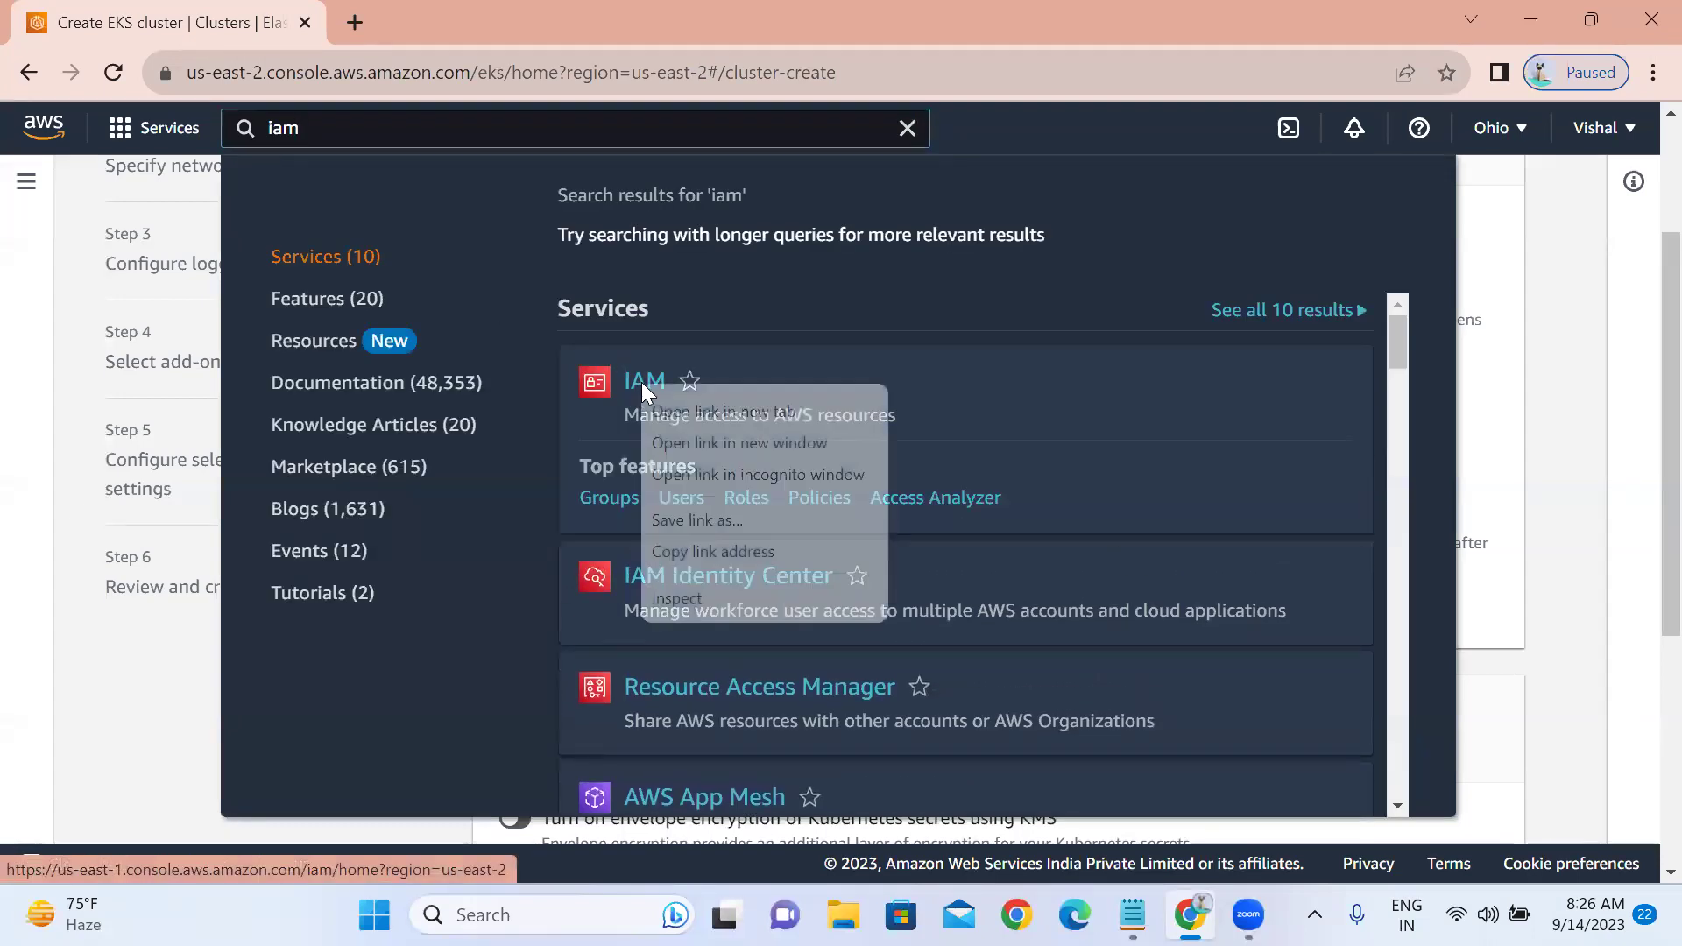
click(674, 417)
key(ctrl+Tab)
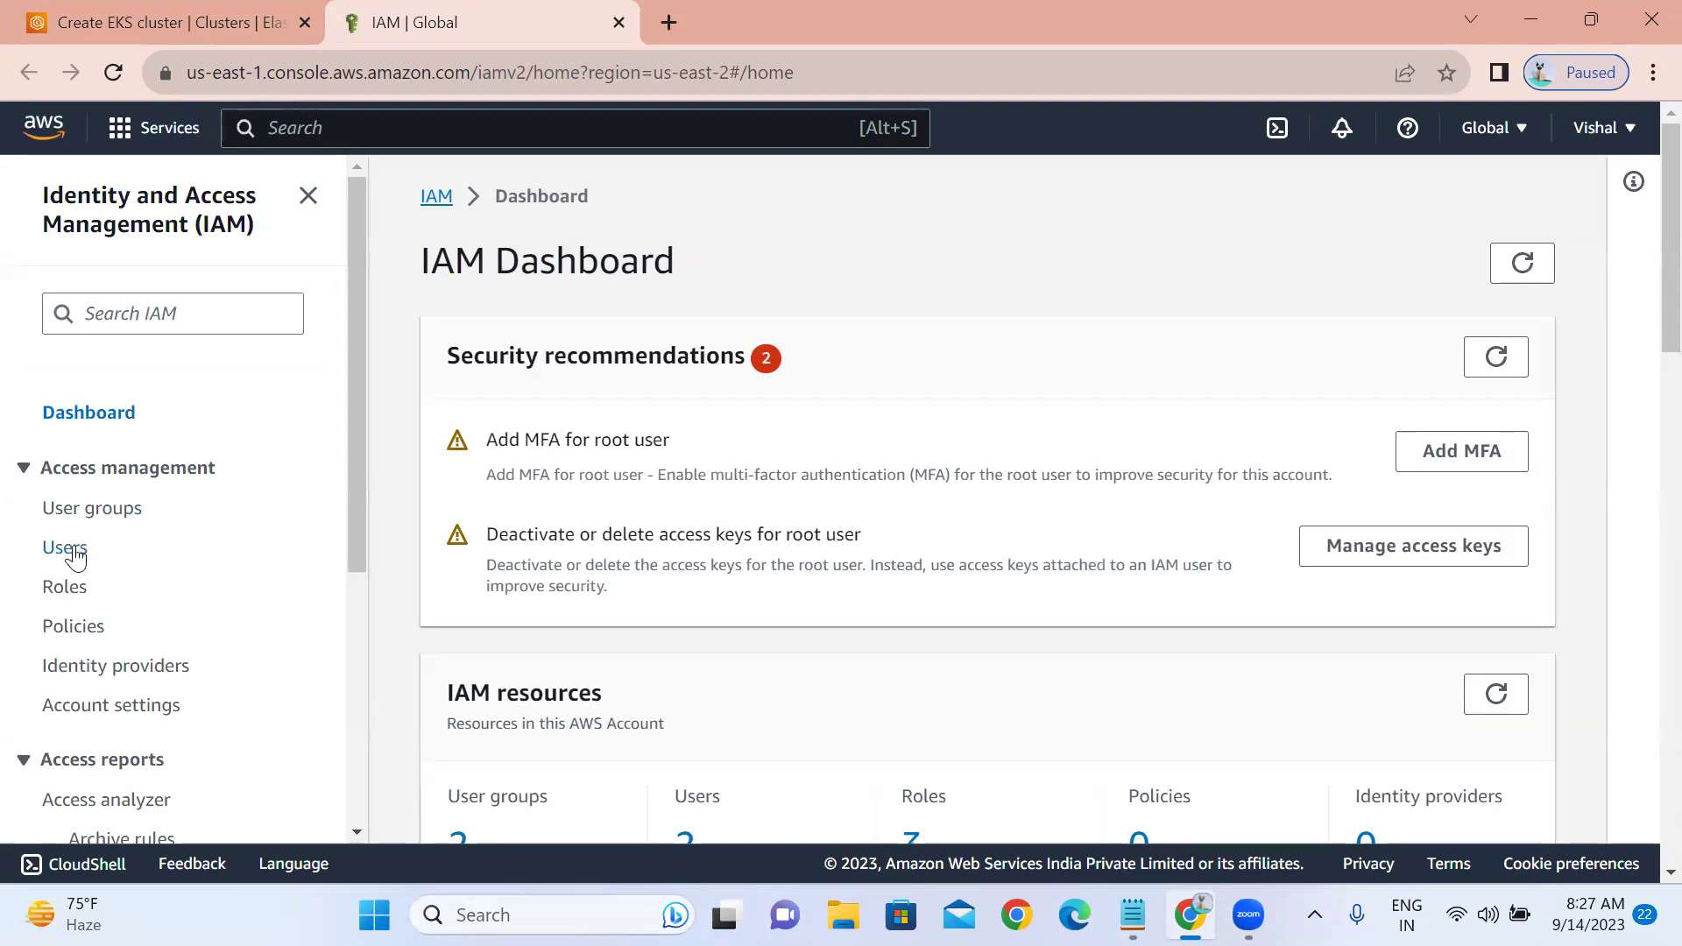
- Start creating a new IAM role for an AWS service and choose EKS as the service
click(57, 596)
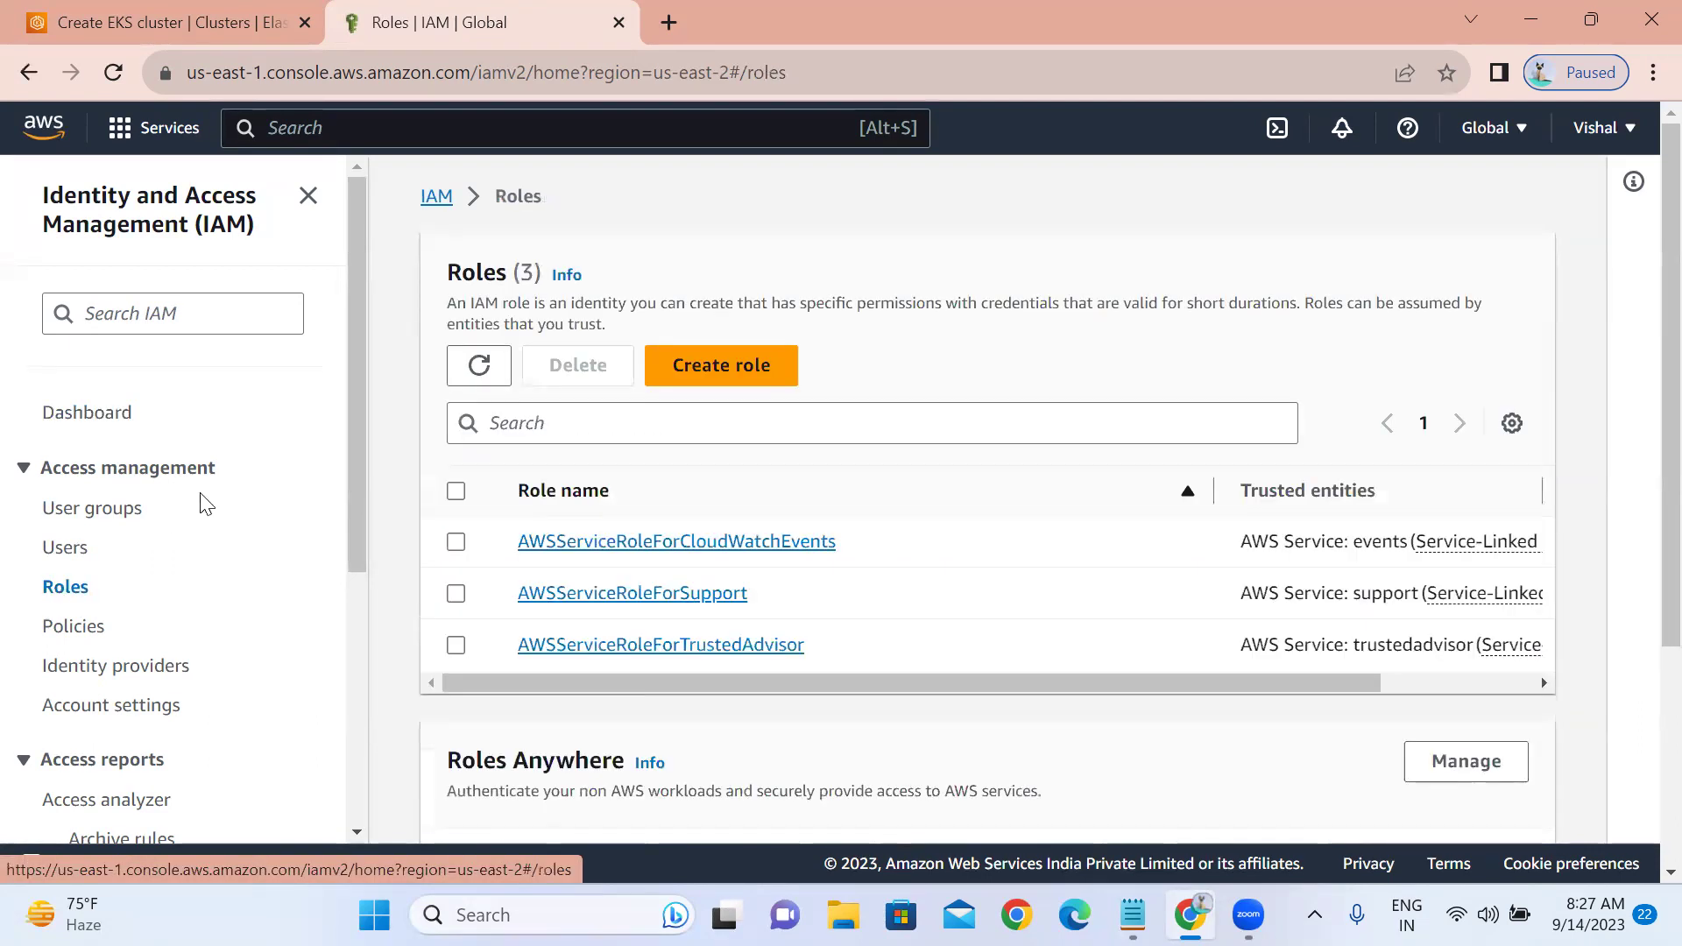
click(715, 368)
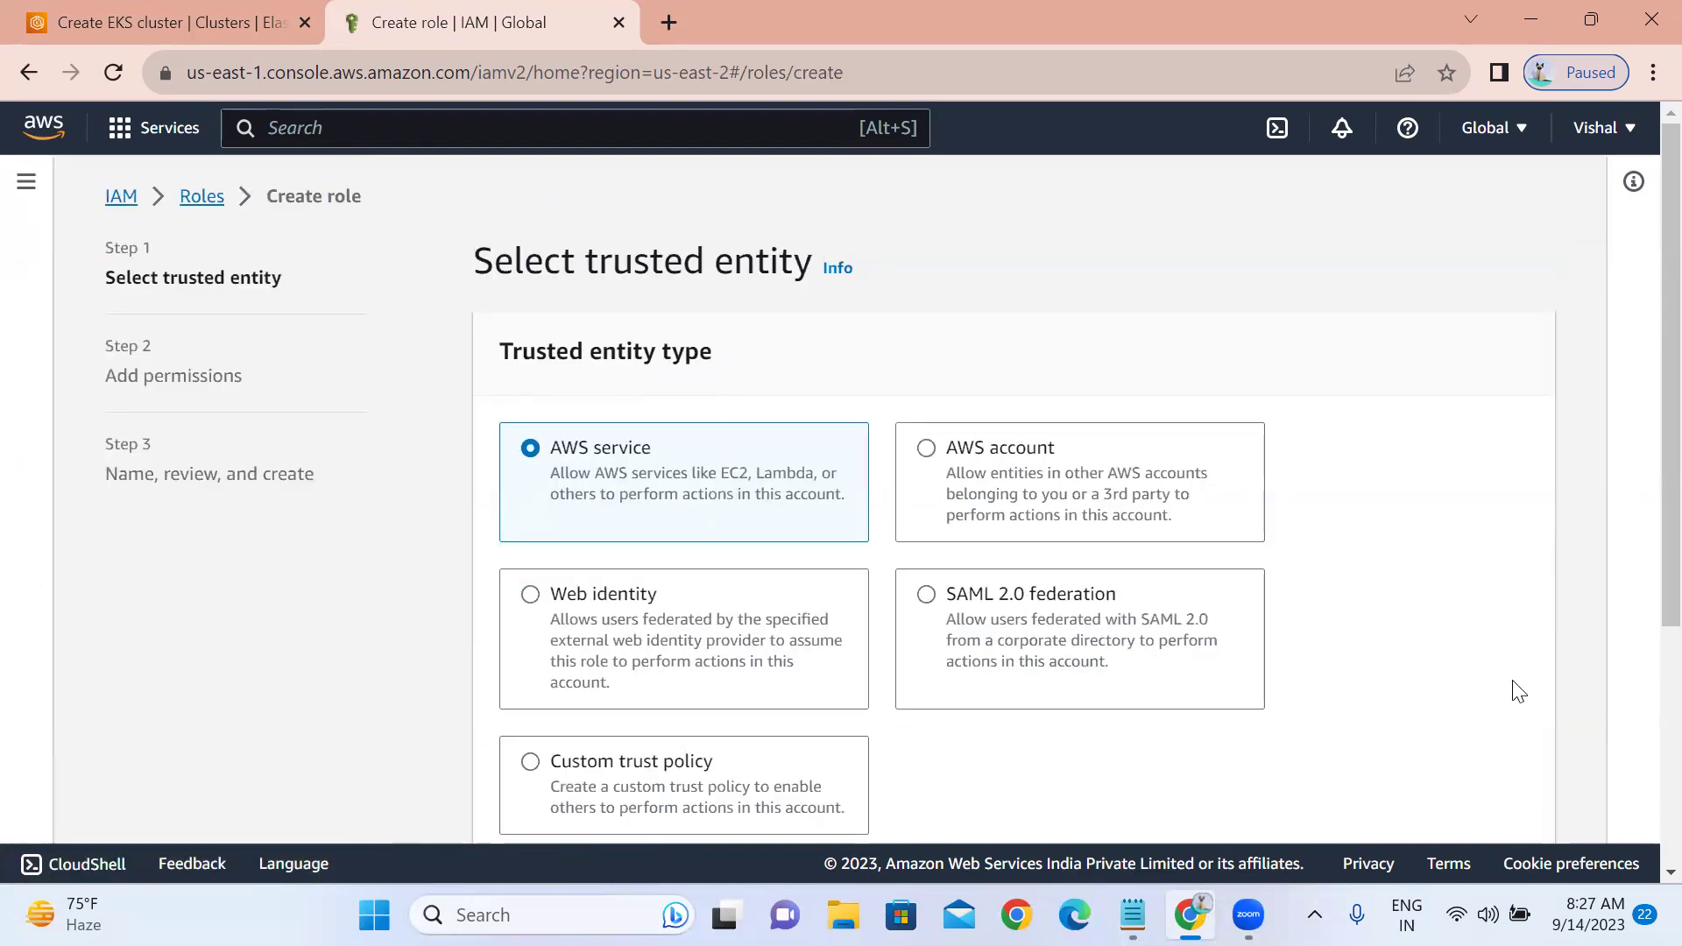
scroll(1639, 866, down, 3)
scroll(1639, 866, down, 1)
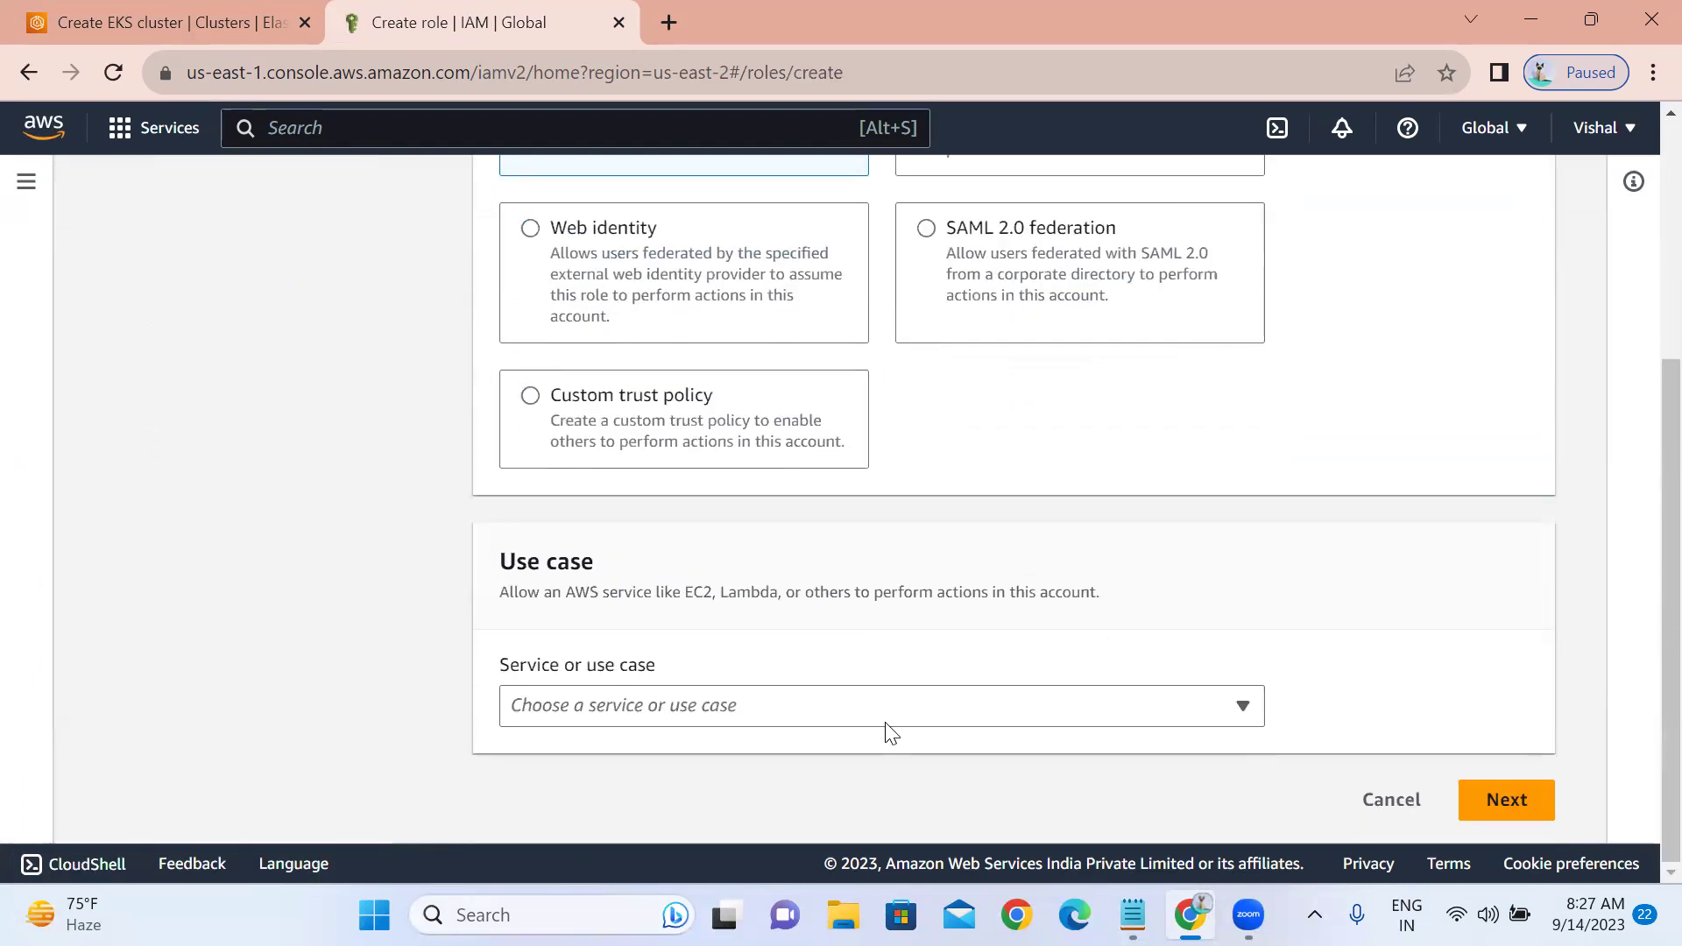
click(746, 708)
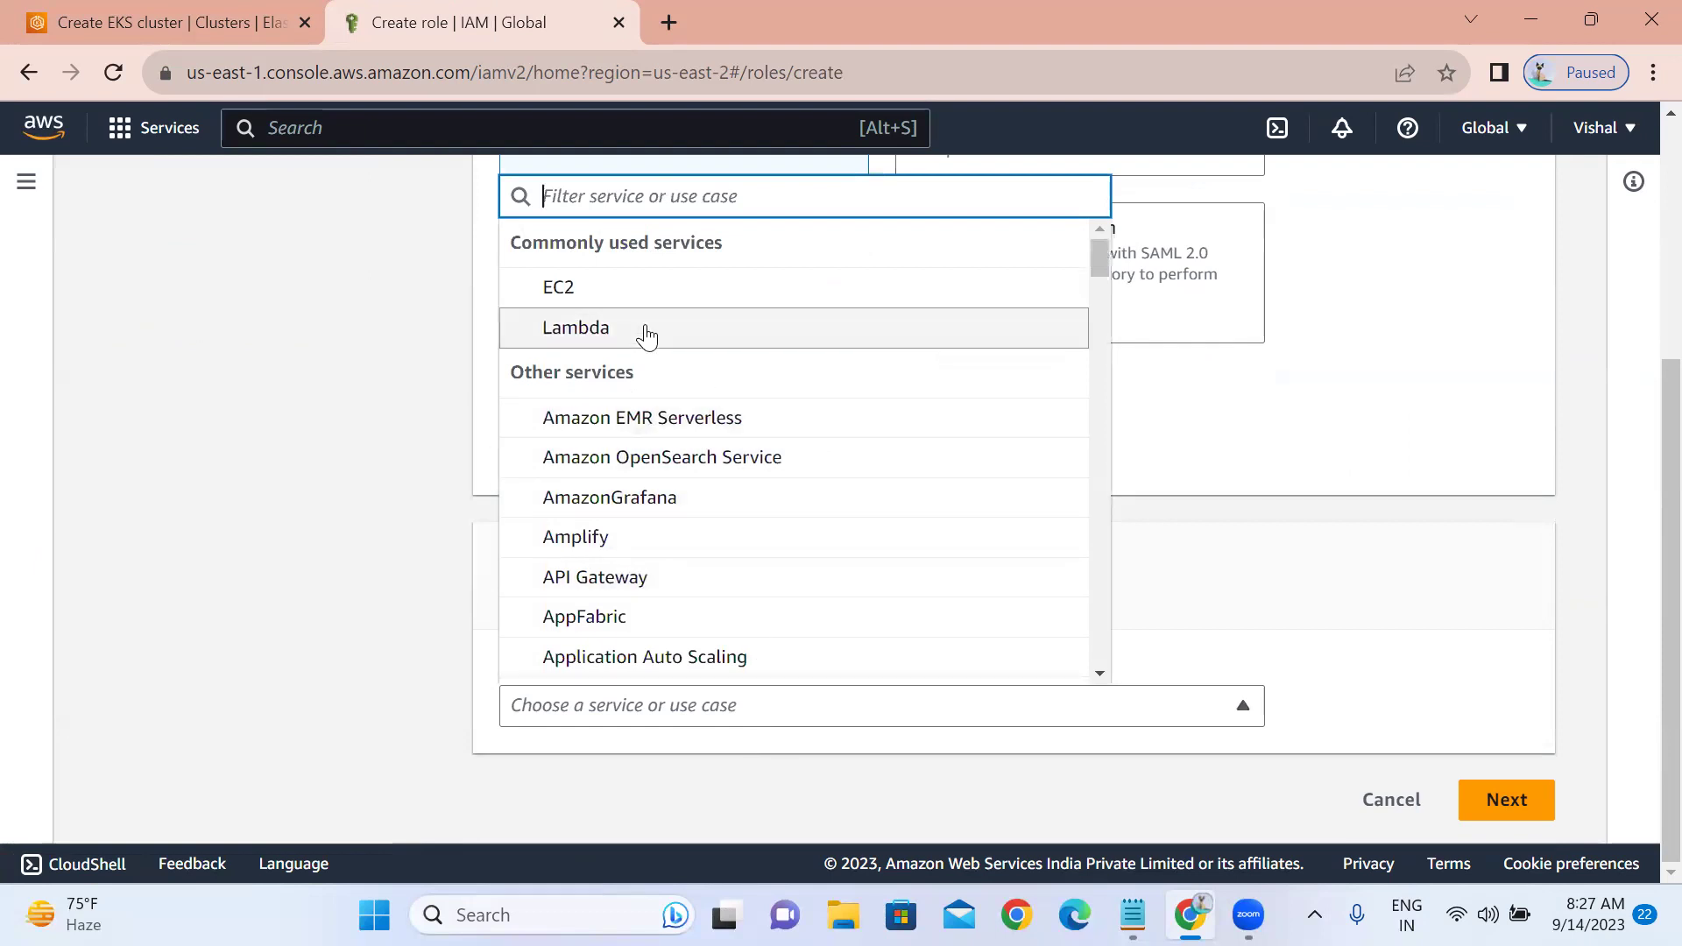
text(eks)
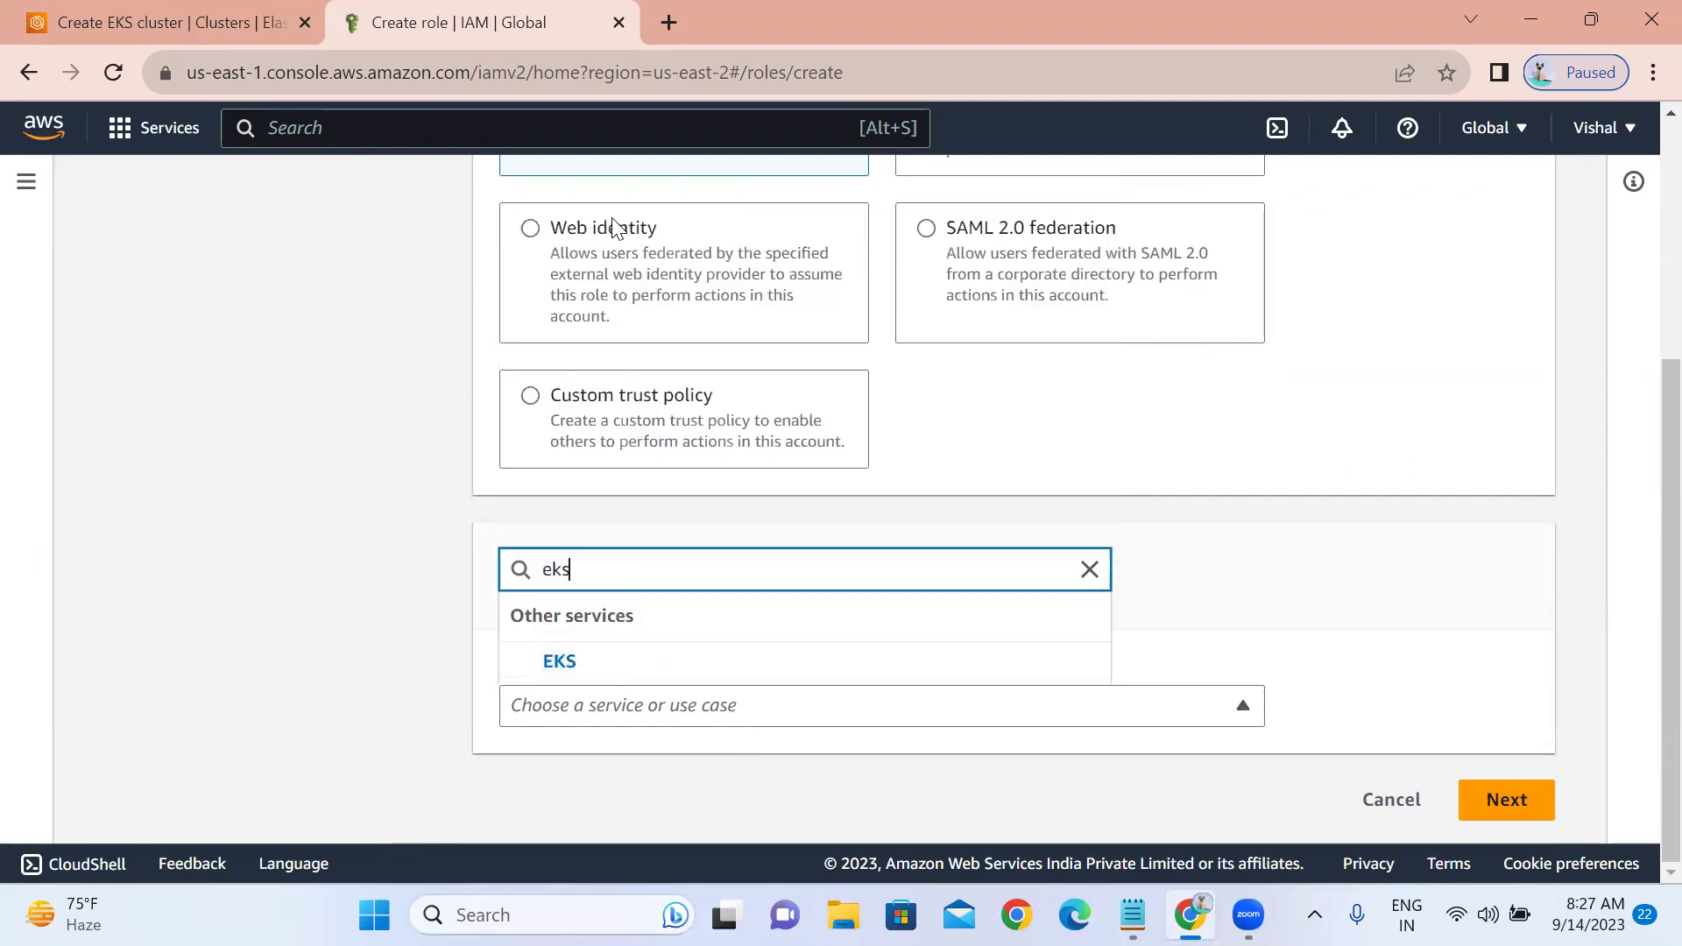
click(561, 662)
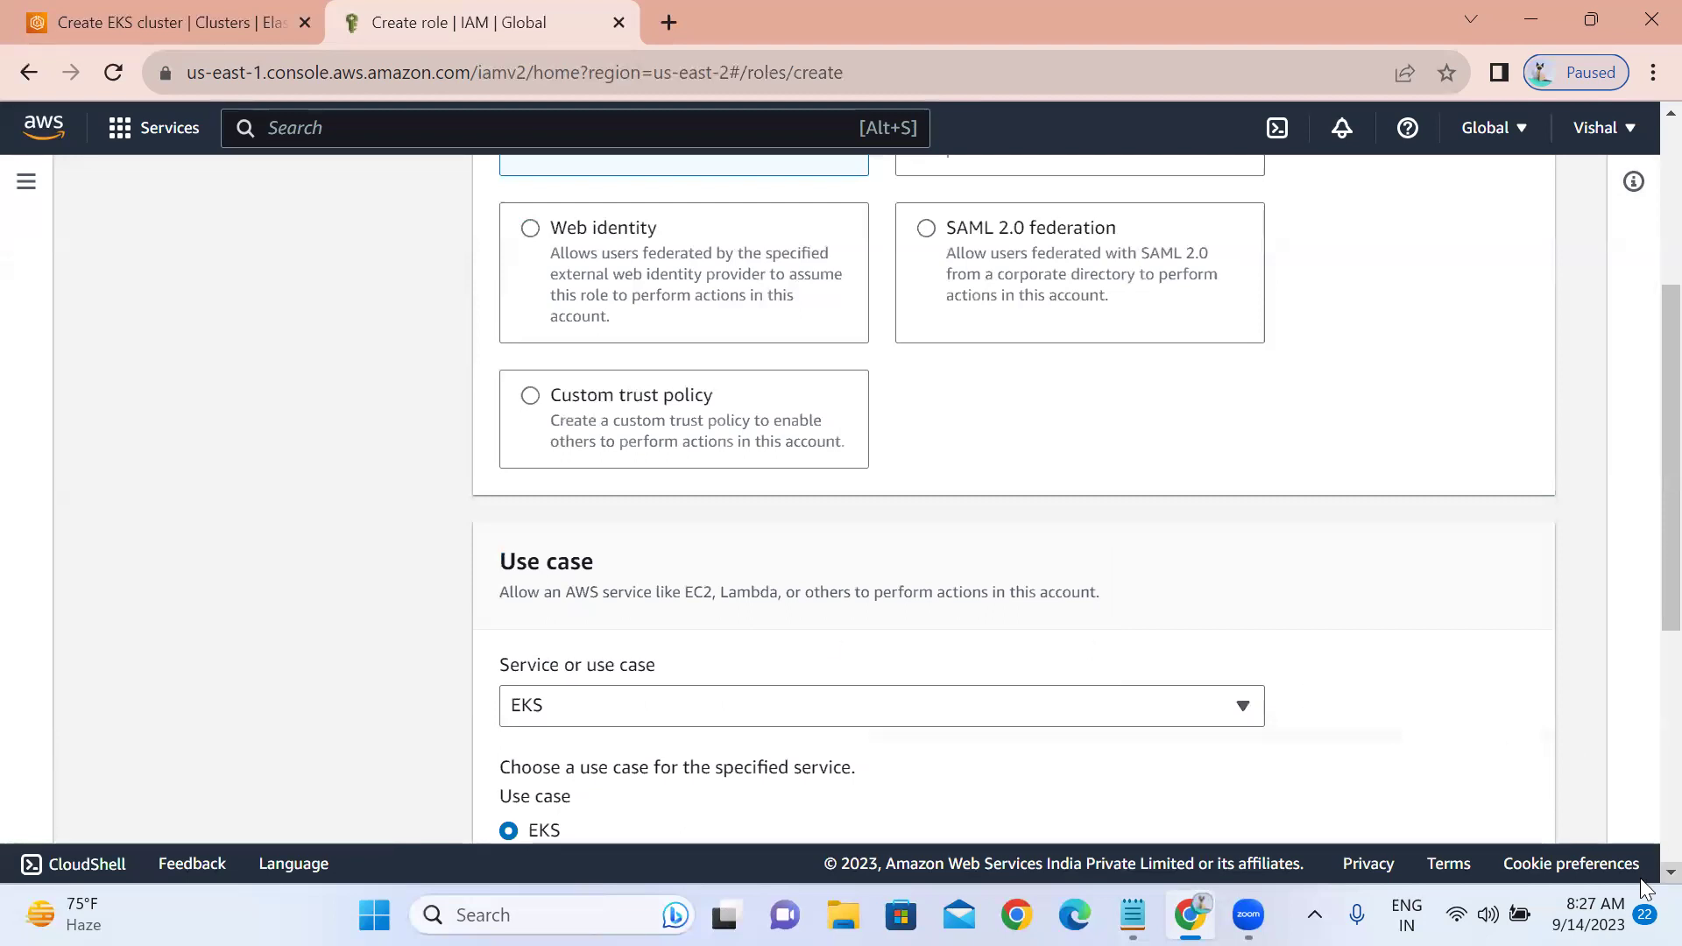
- Choose the EKS - Cluster use case for the role and continue to its permissions
scroll(1643, 882, down, 2)
scroll(1643, 884, down, 3)
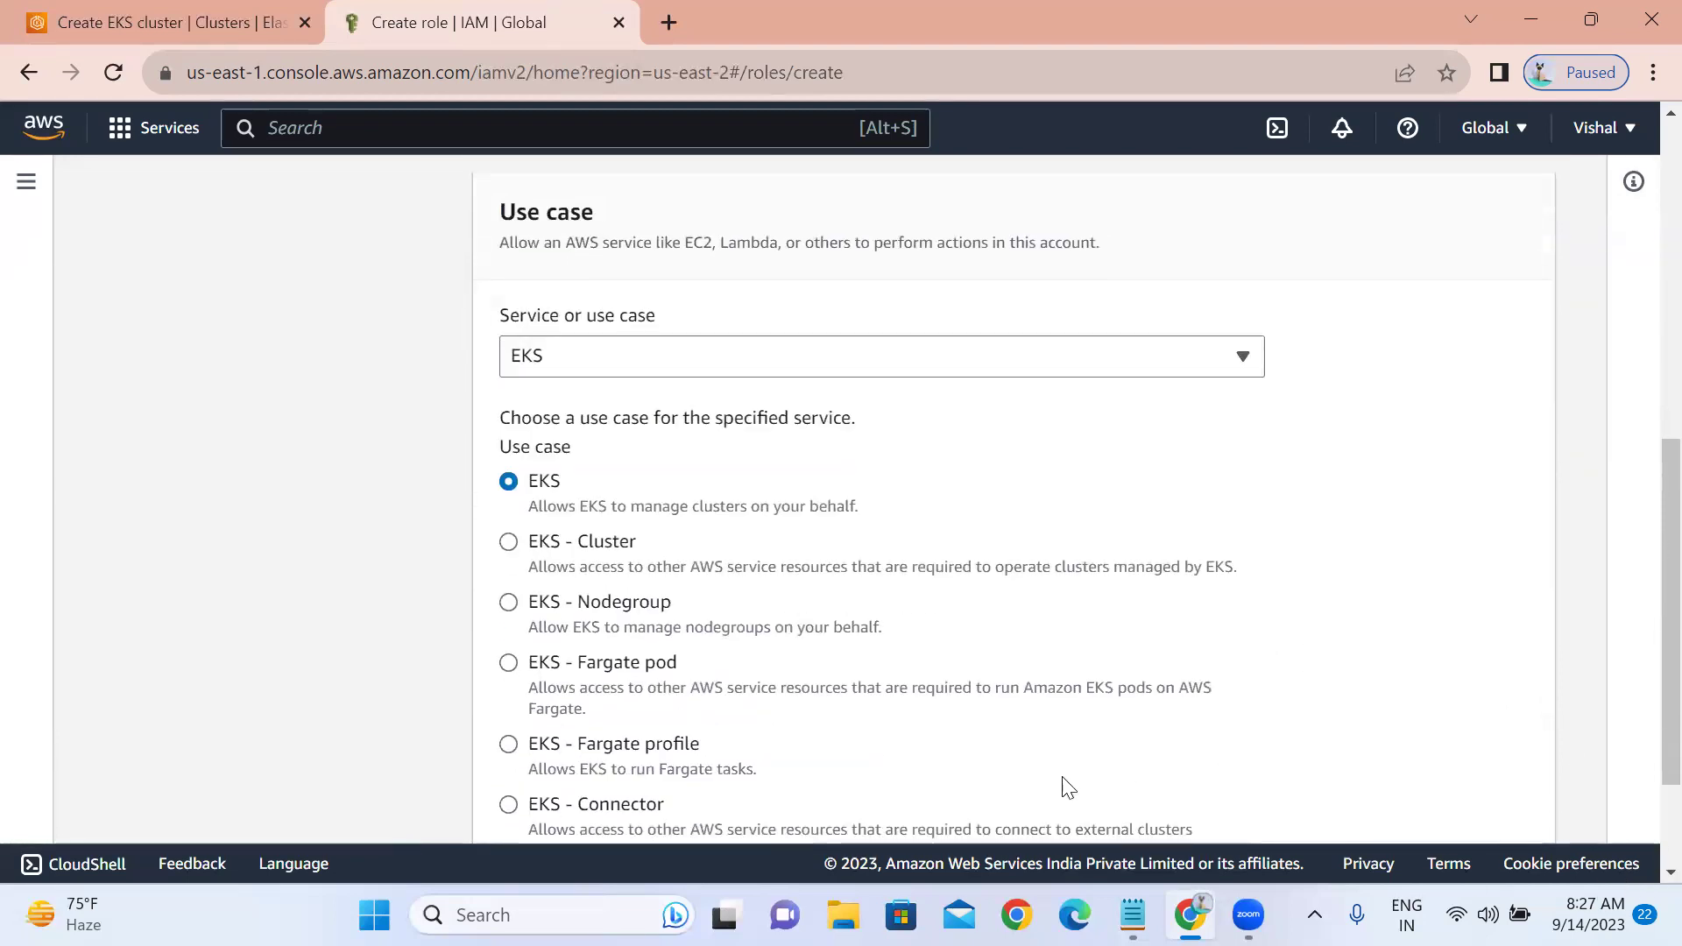
click(509, 542)
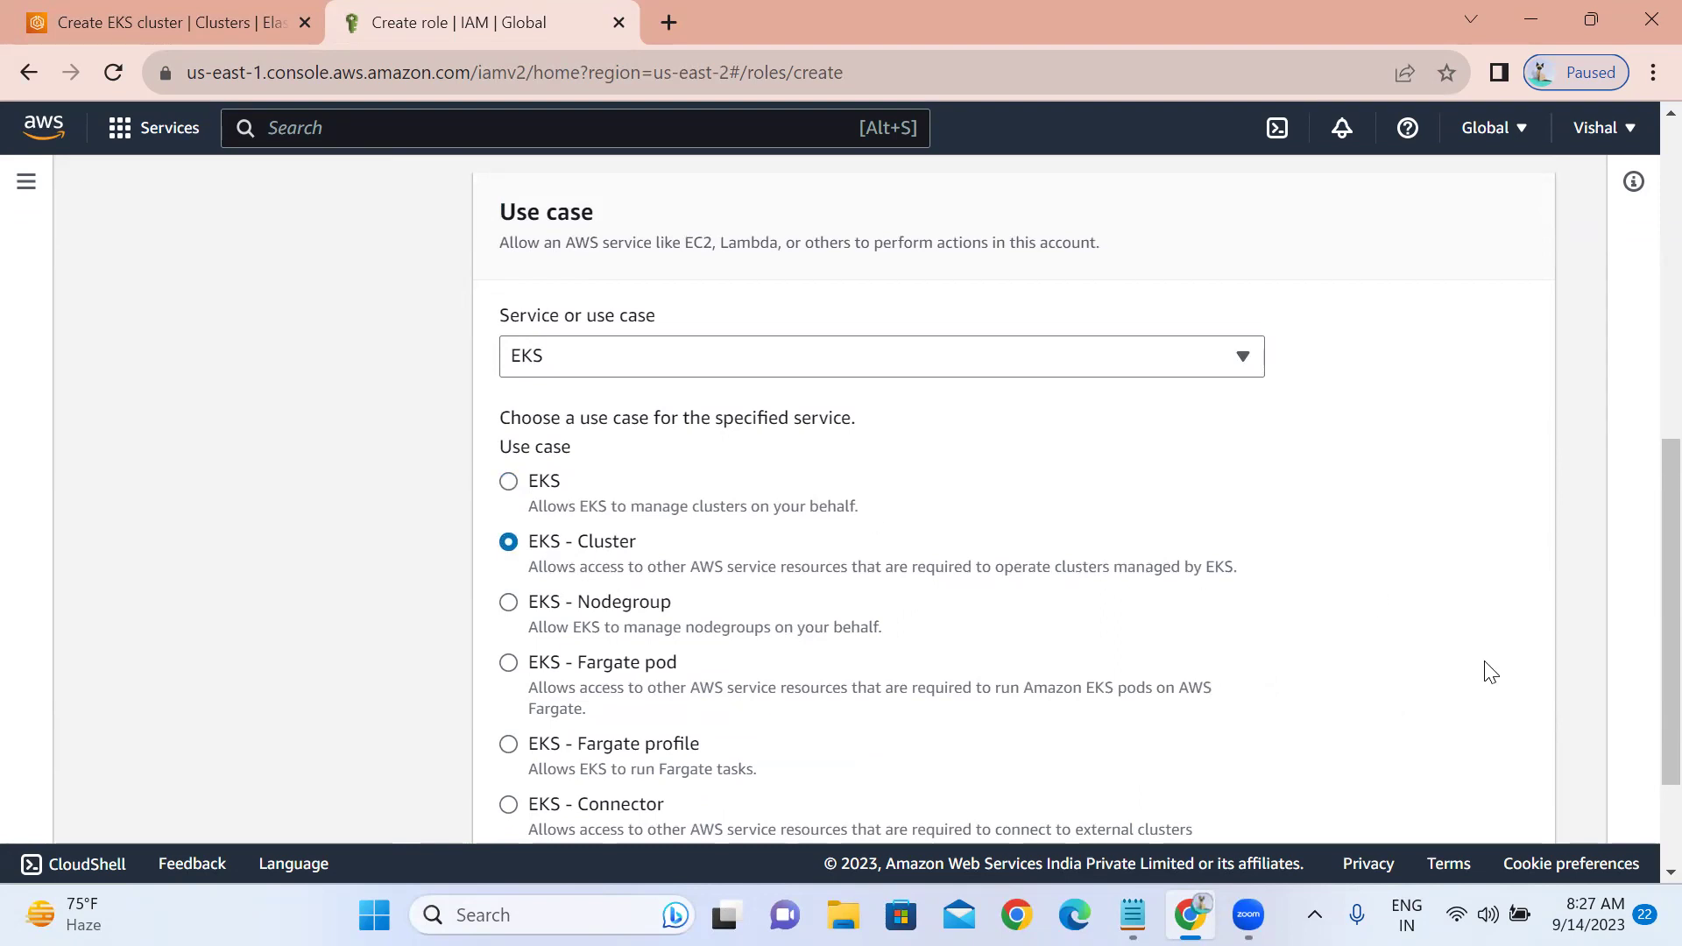
scroll(1640, 867, down, 2)
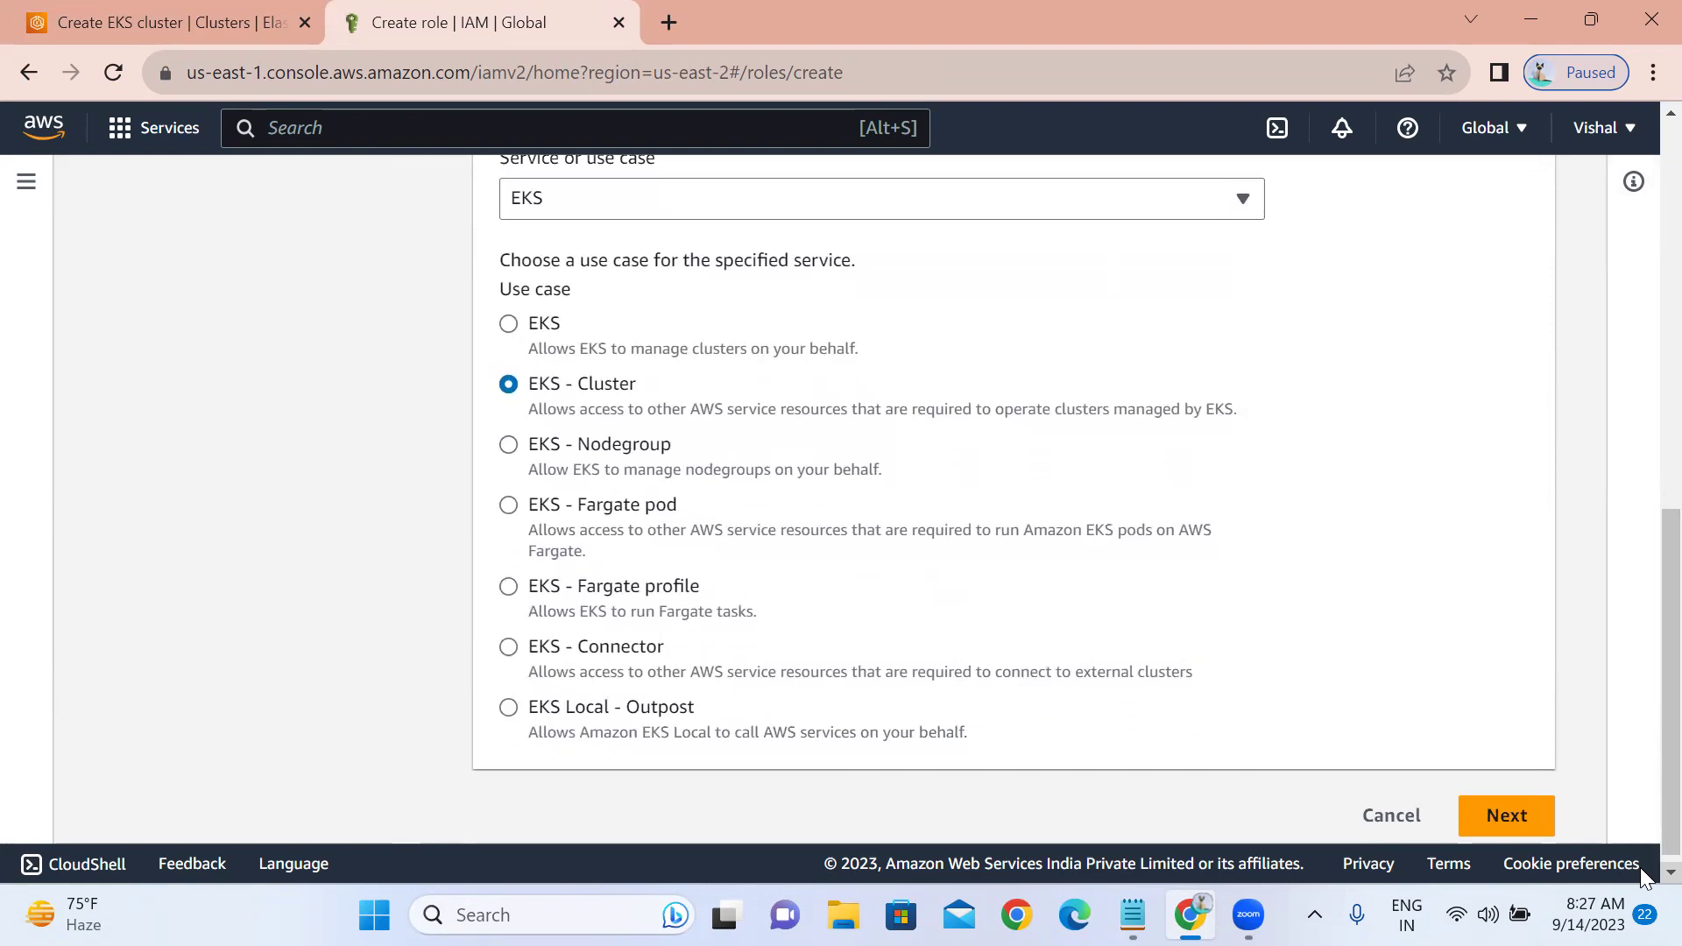
click(1505, 813)
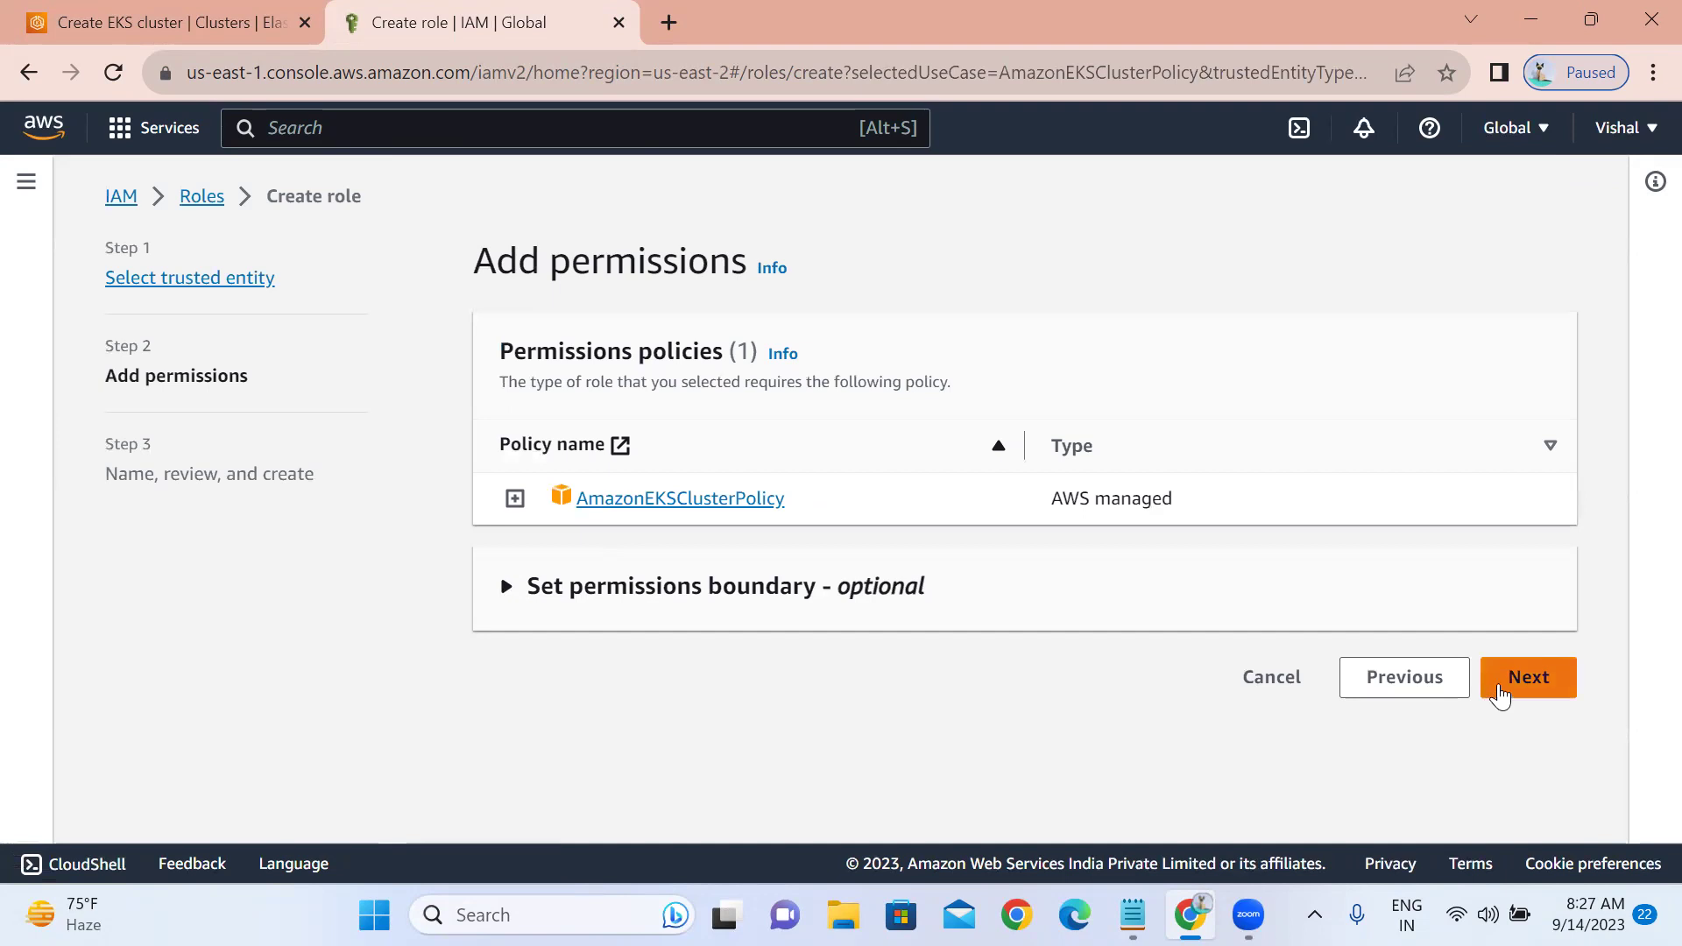
- Review the JSON of the AmazonEKSClusterPolicy and continue with this policy to the role's naming and review page
click(515, 498)
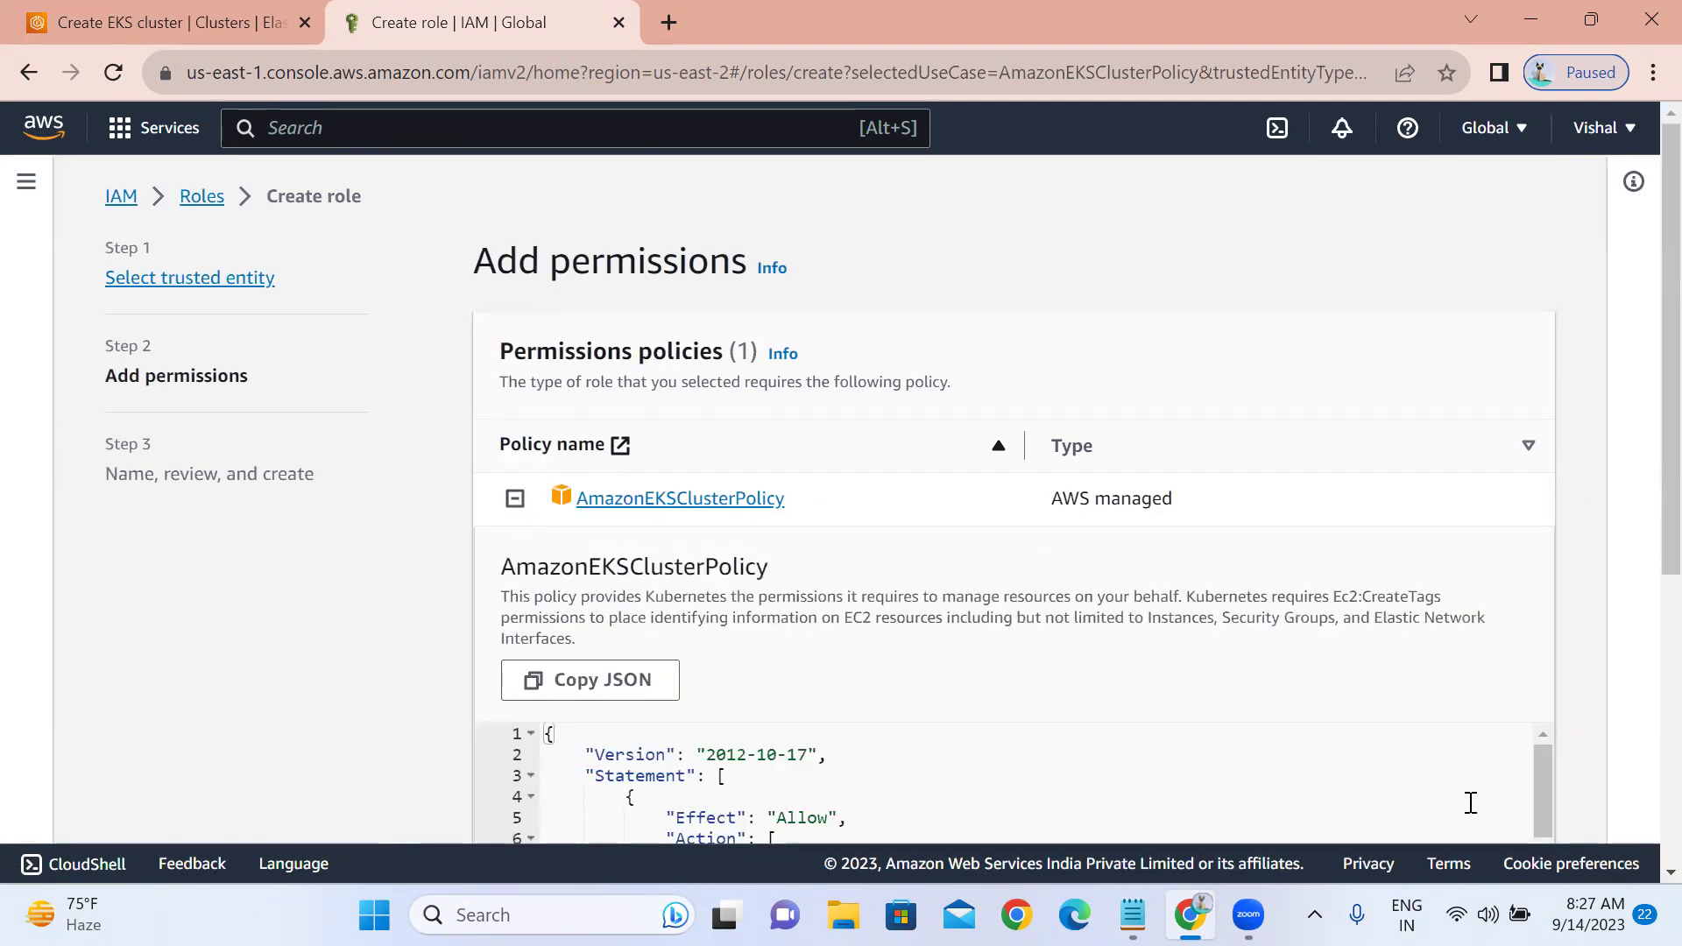
scroll(1642, 877, down, 5)
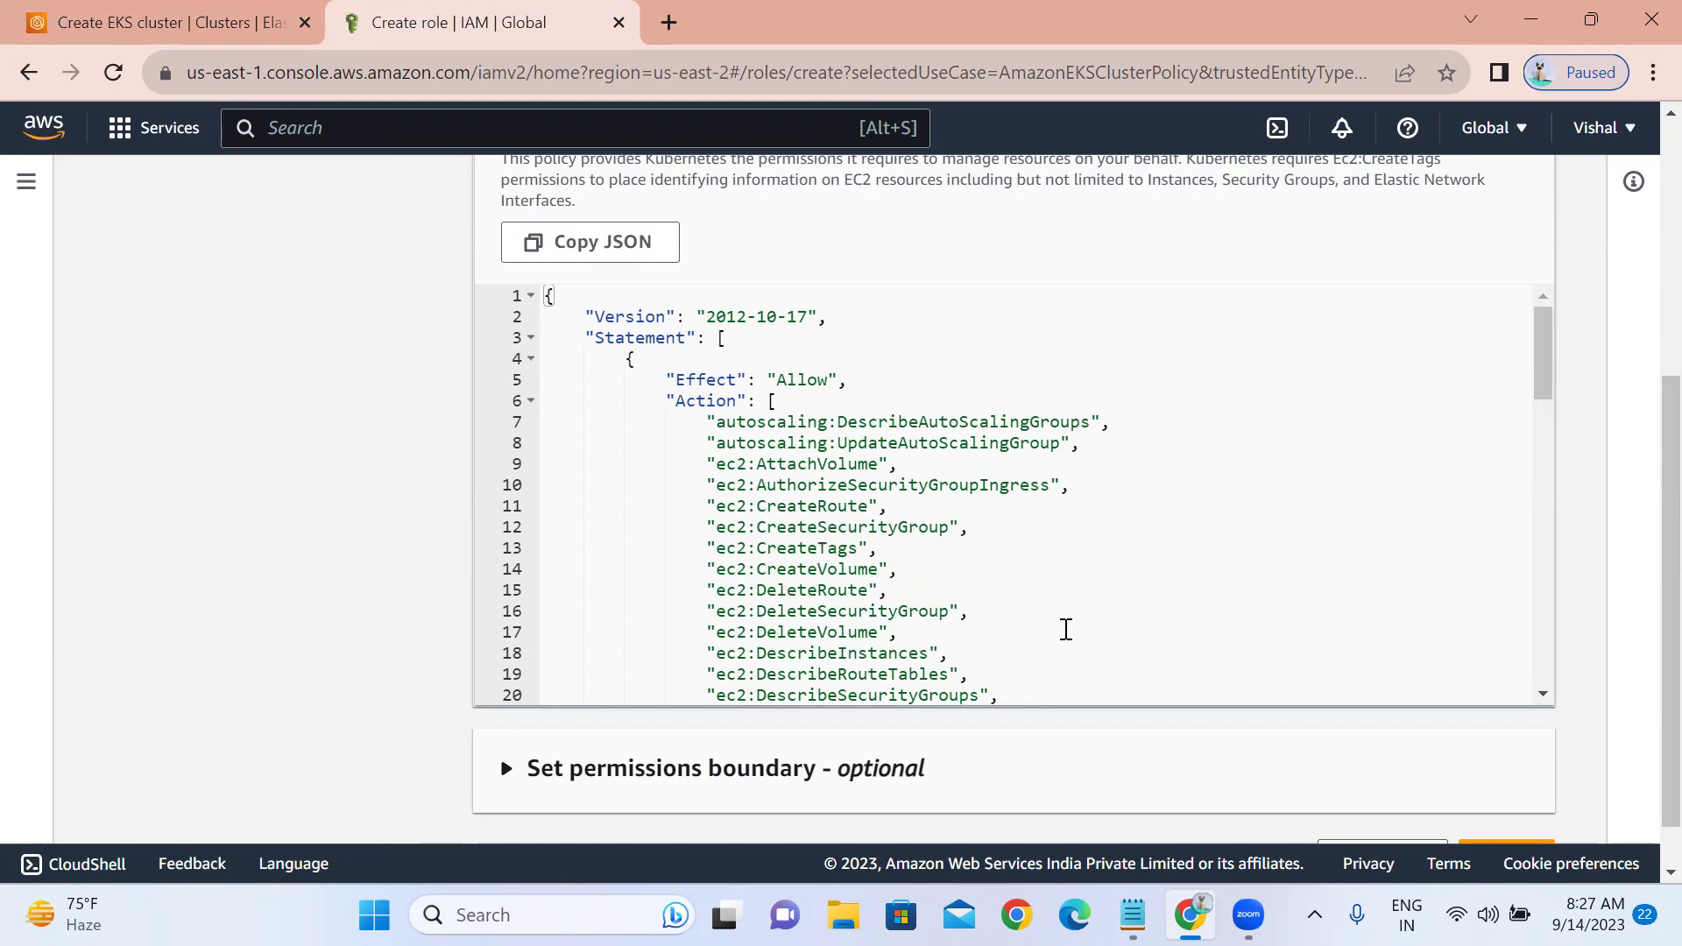
drag(1539, 699, 1539, 697)
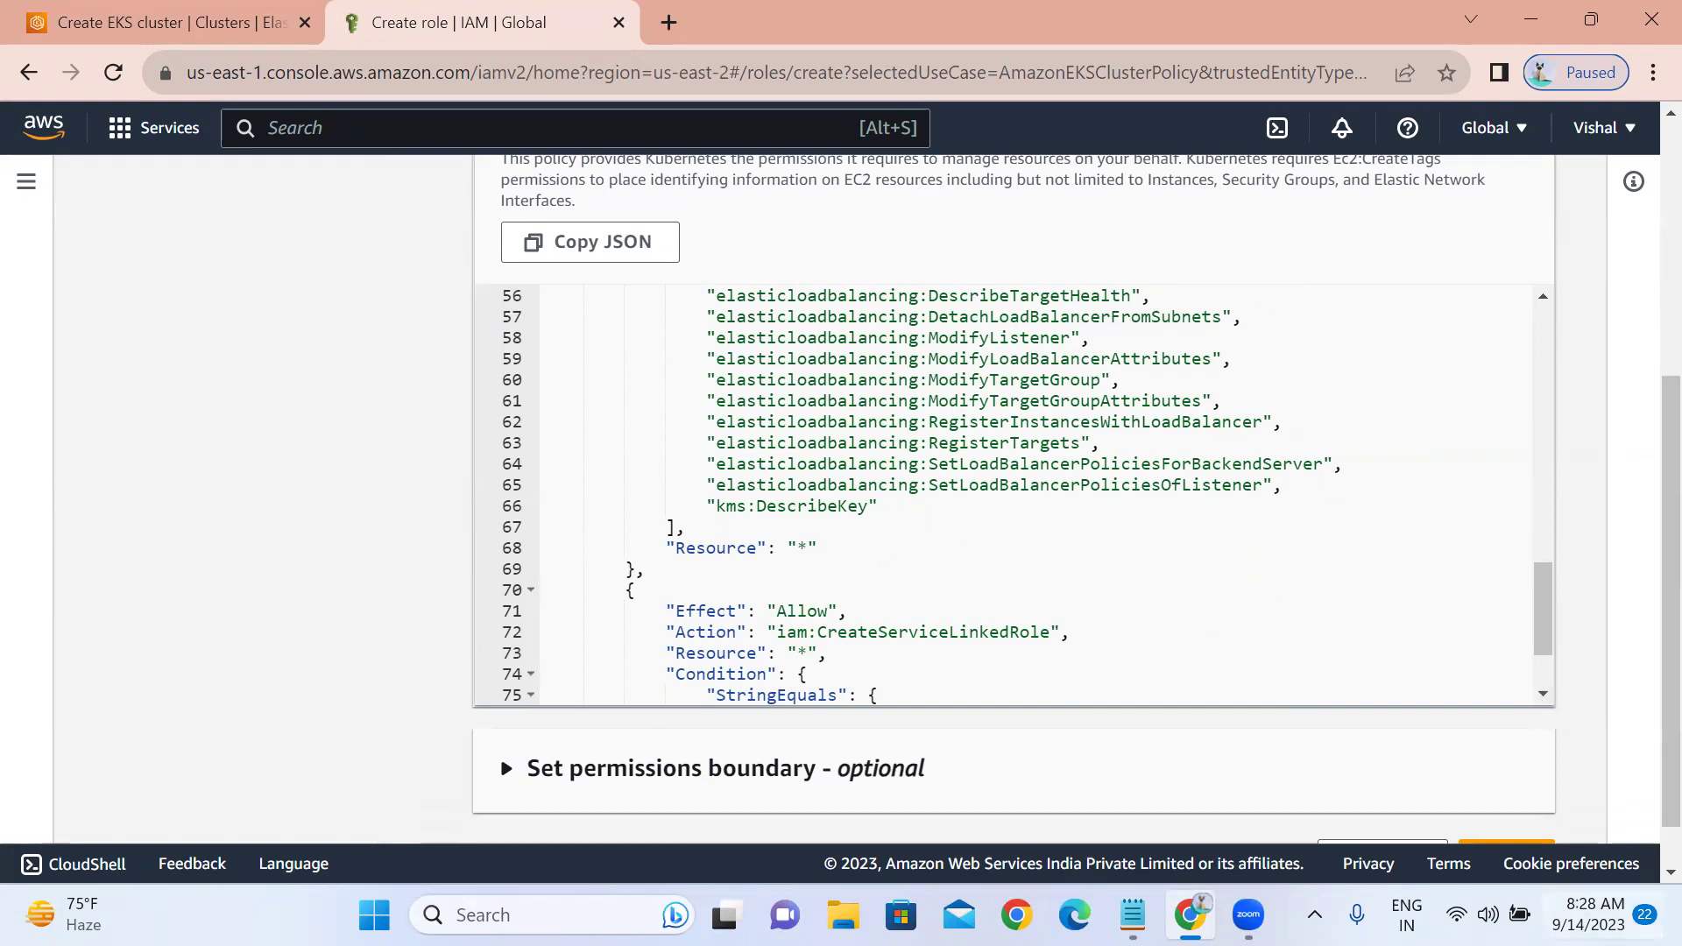
scroll(1629, 850, down, 1)
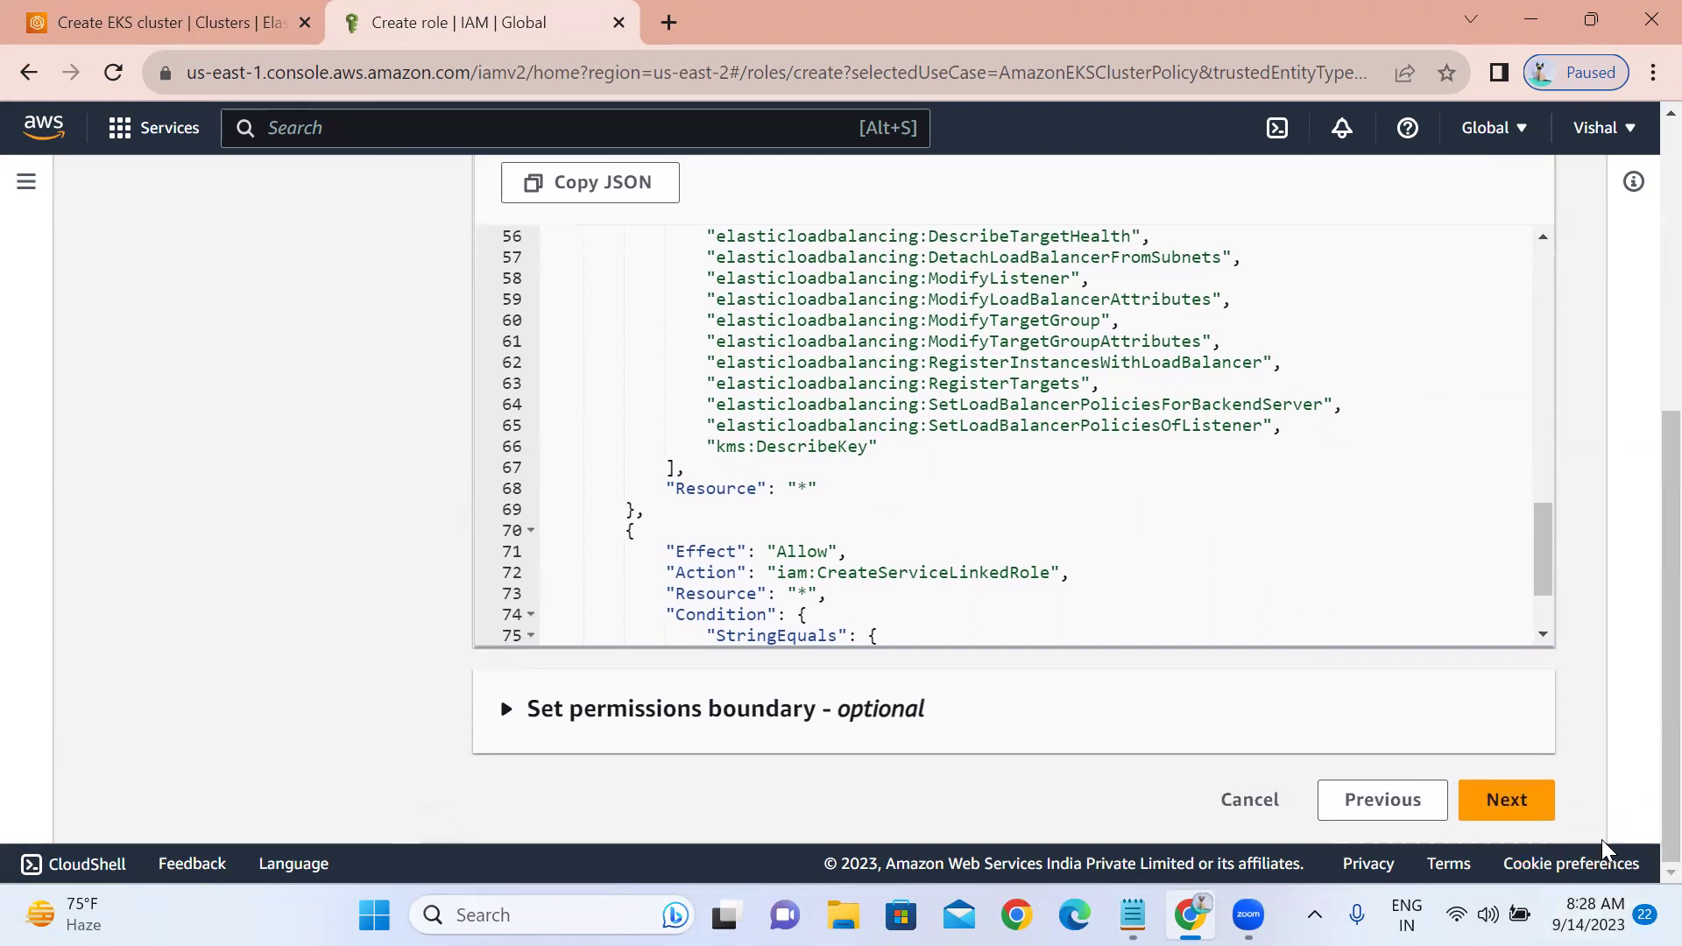
click(1489, 813)
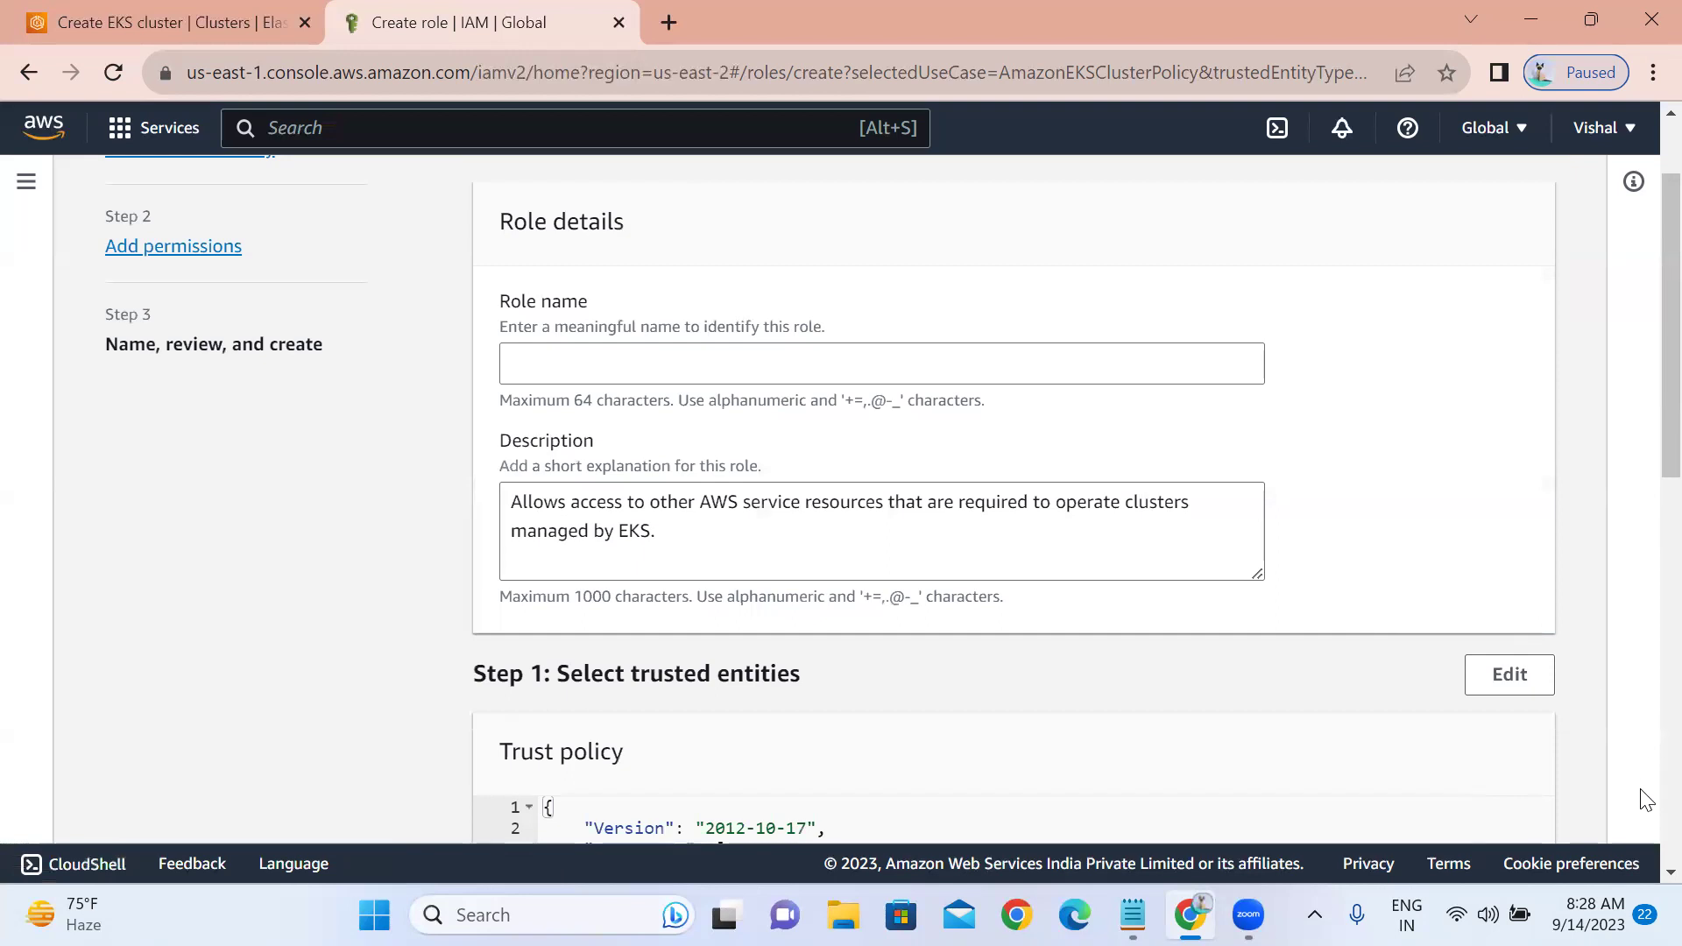
- Name the role myeksclusterrole, keep the default description without tags, and create it
scroll(1640, 867, down, 3)
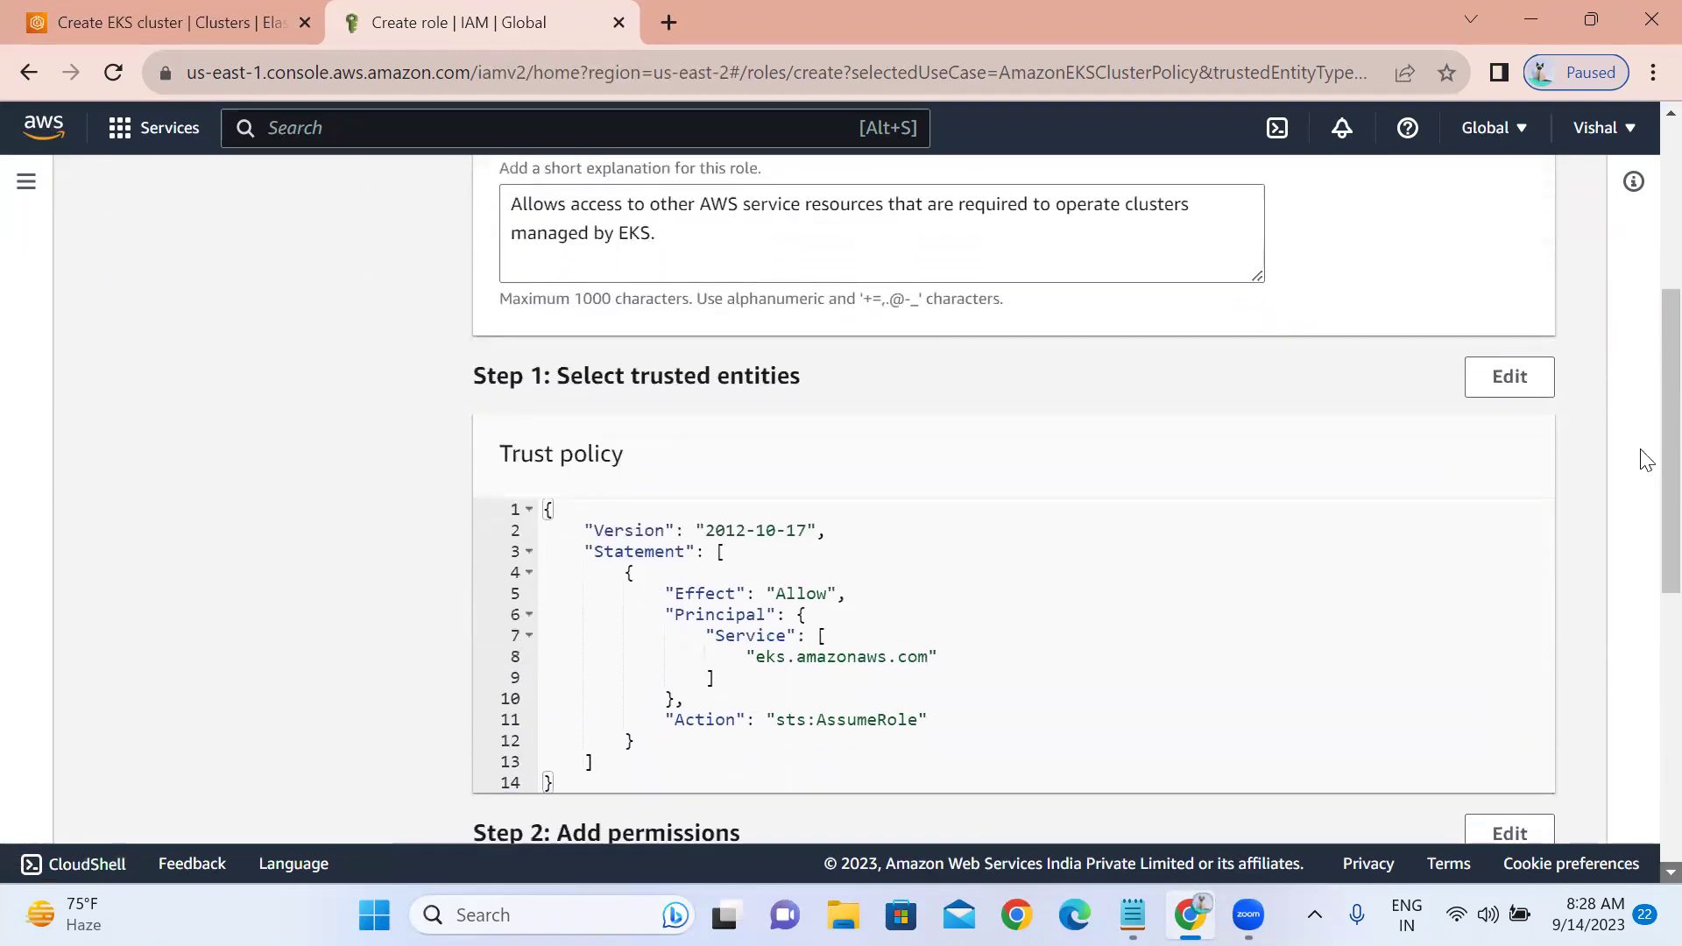
scroll(1640, 117, up, 5)
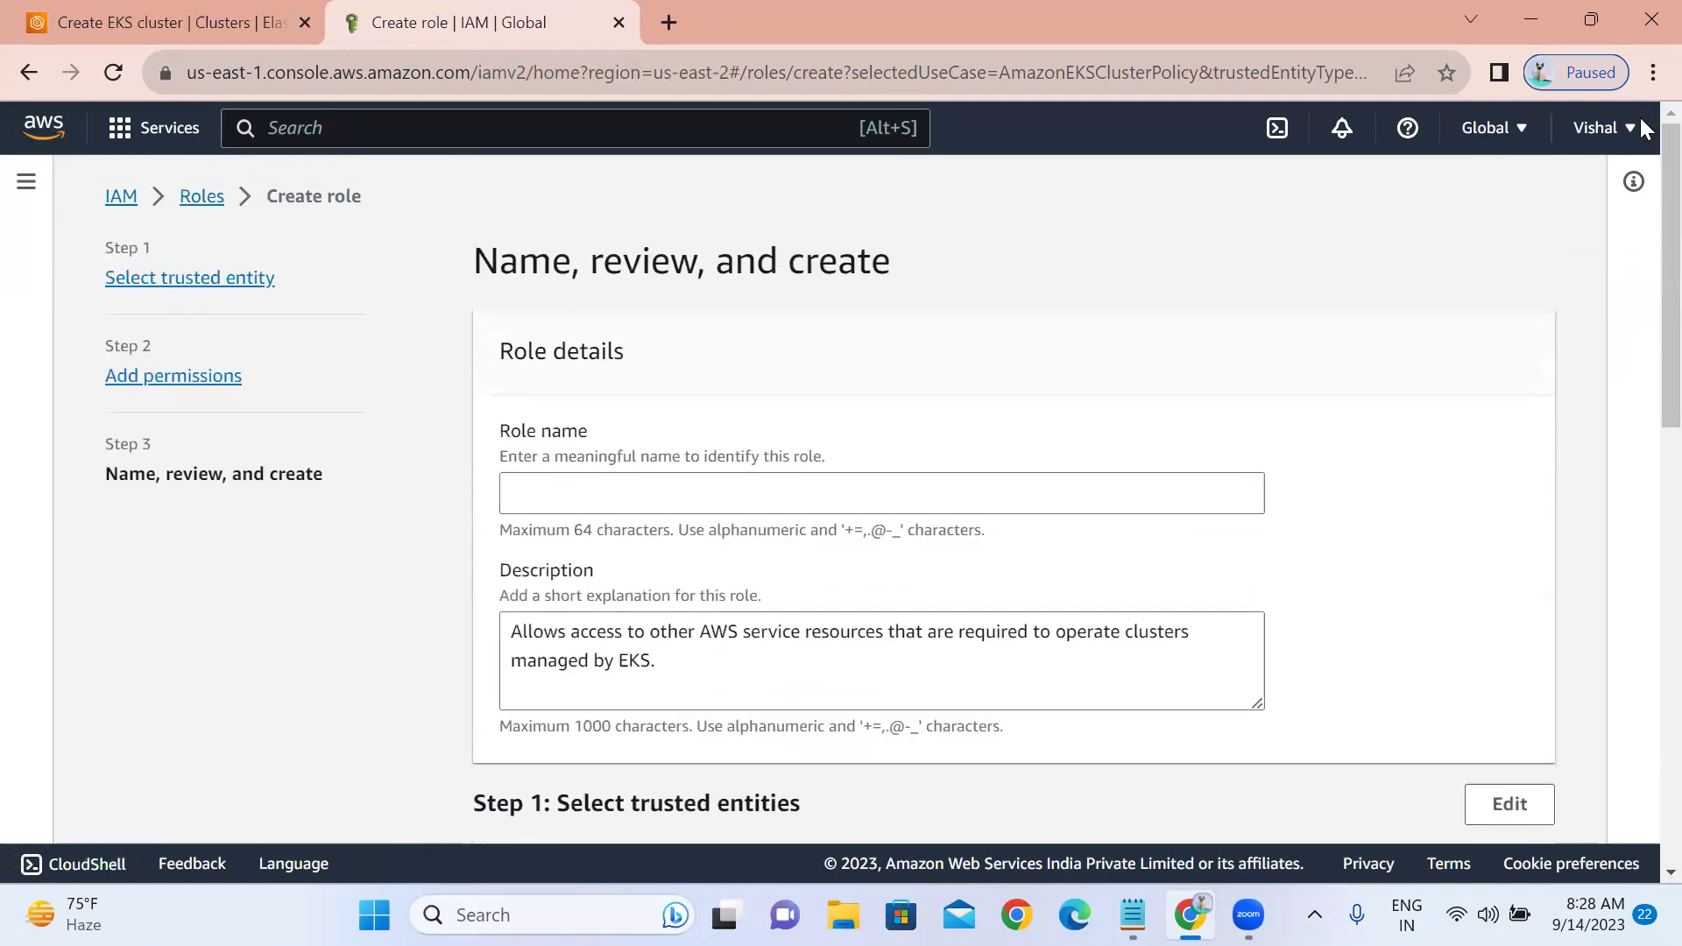
click(619, 482)
text(myeksclus)
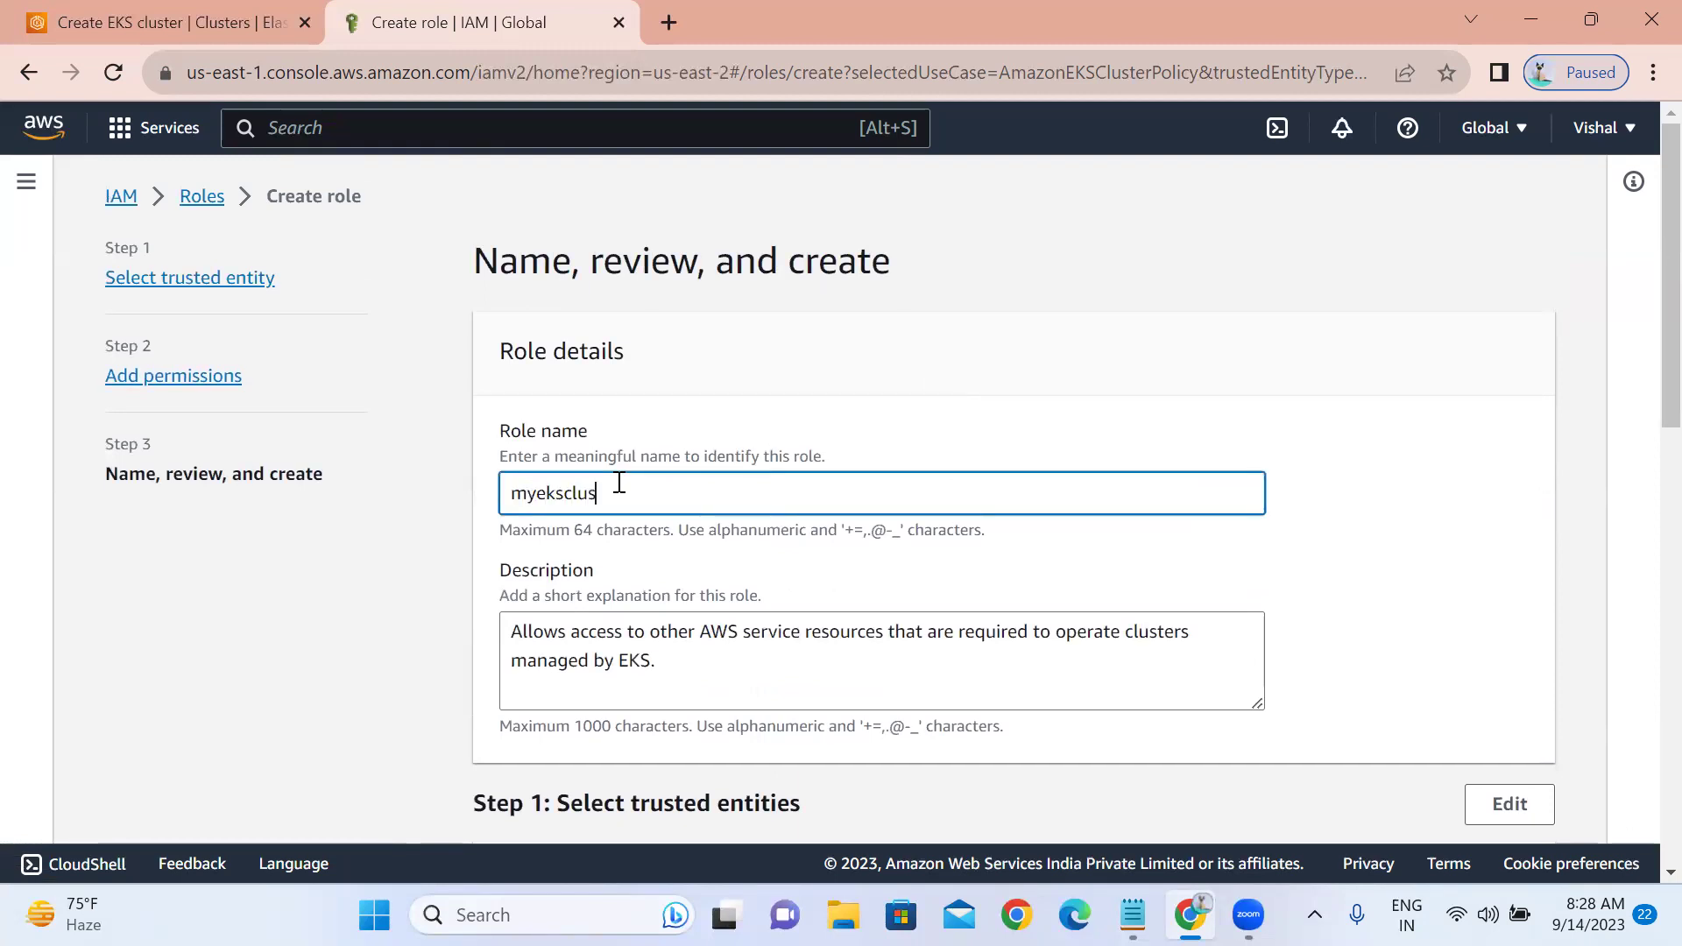
text(terrole)
scroll(1640, 869, down, 8)
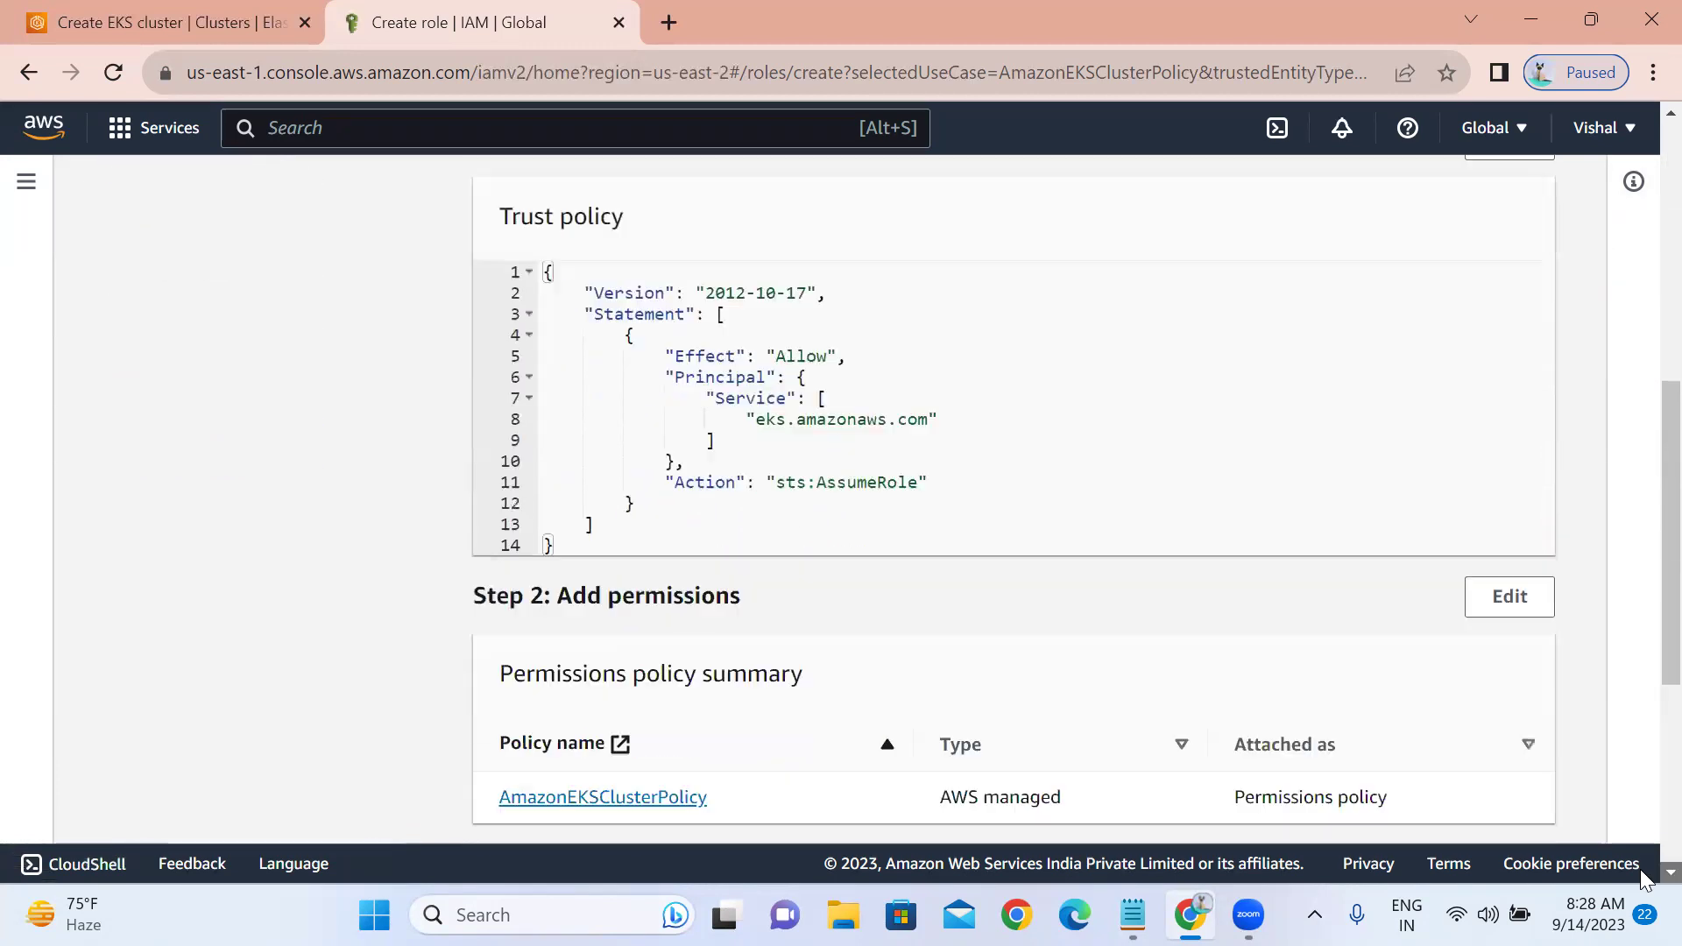
scroll(1639, 868, down, 3)
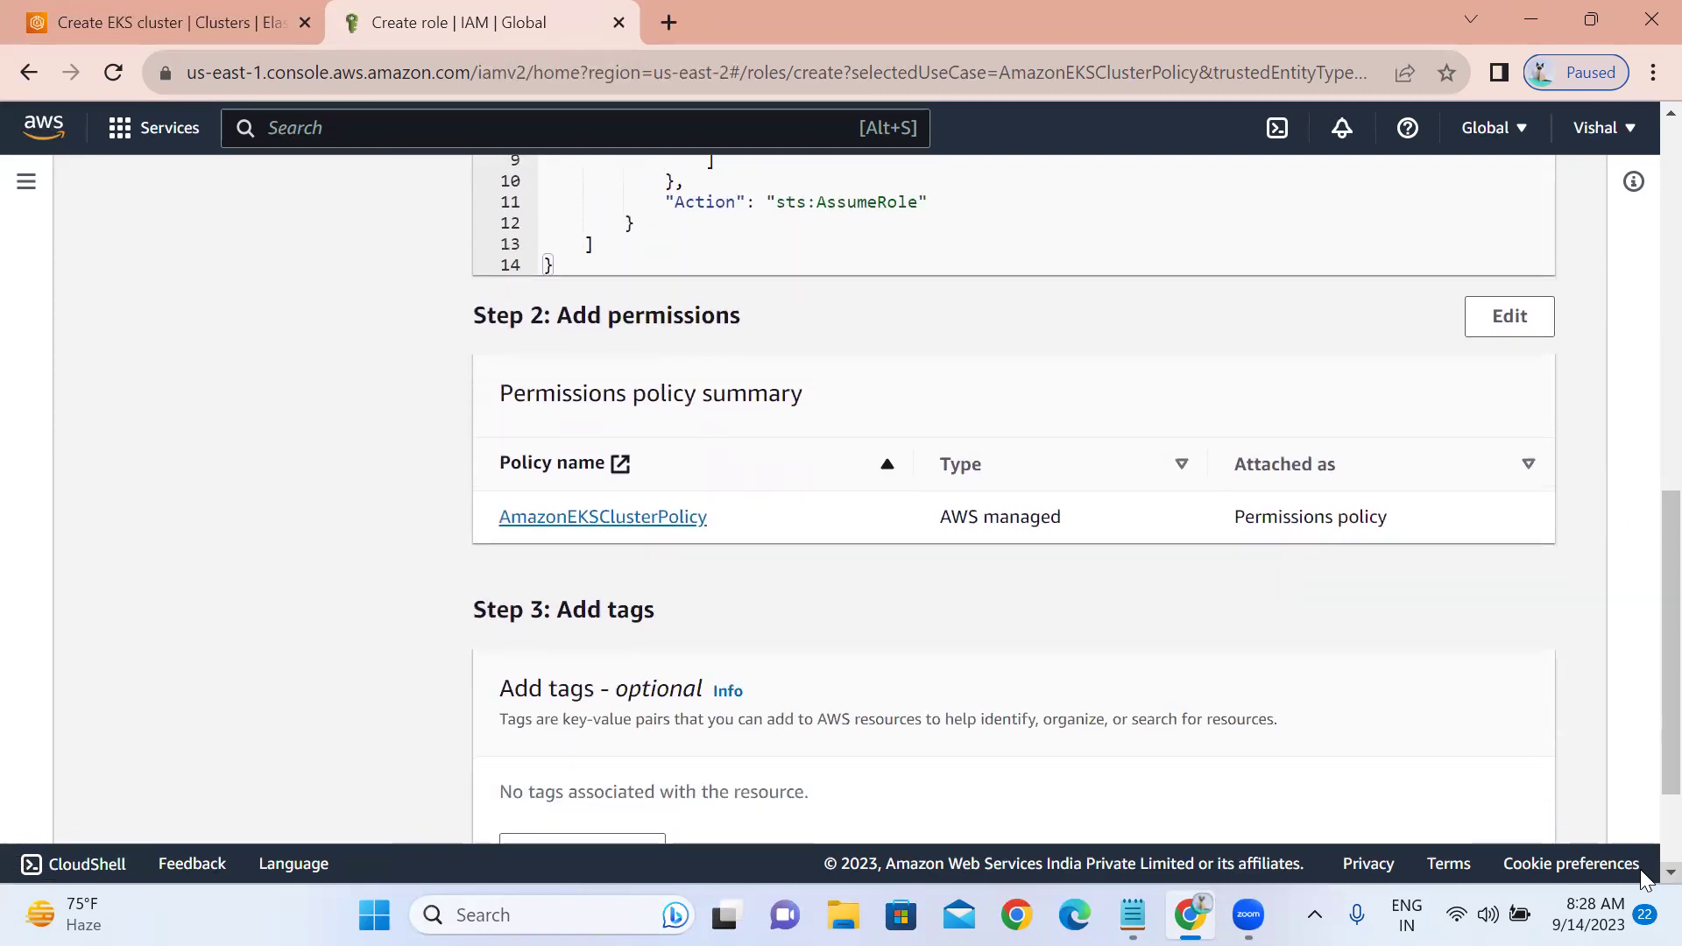
scroll(1639, 869, down, 2)
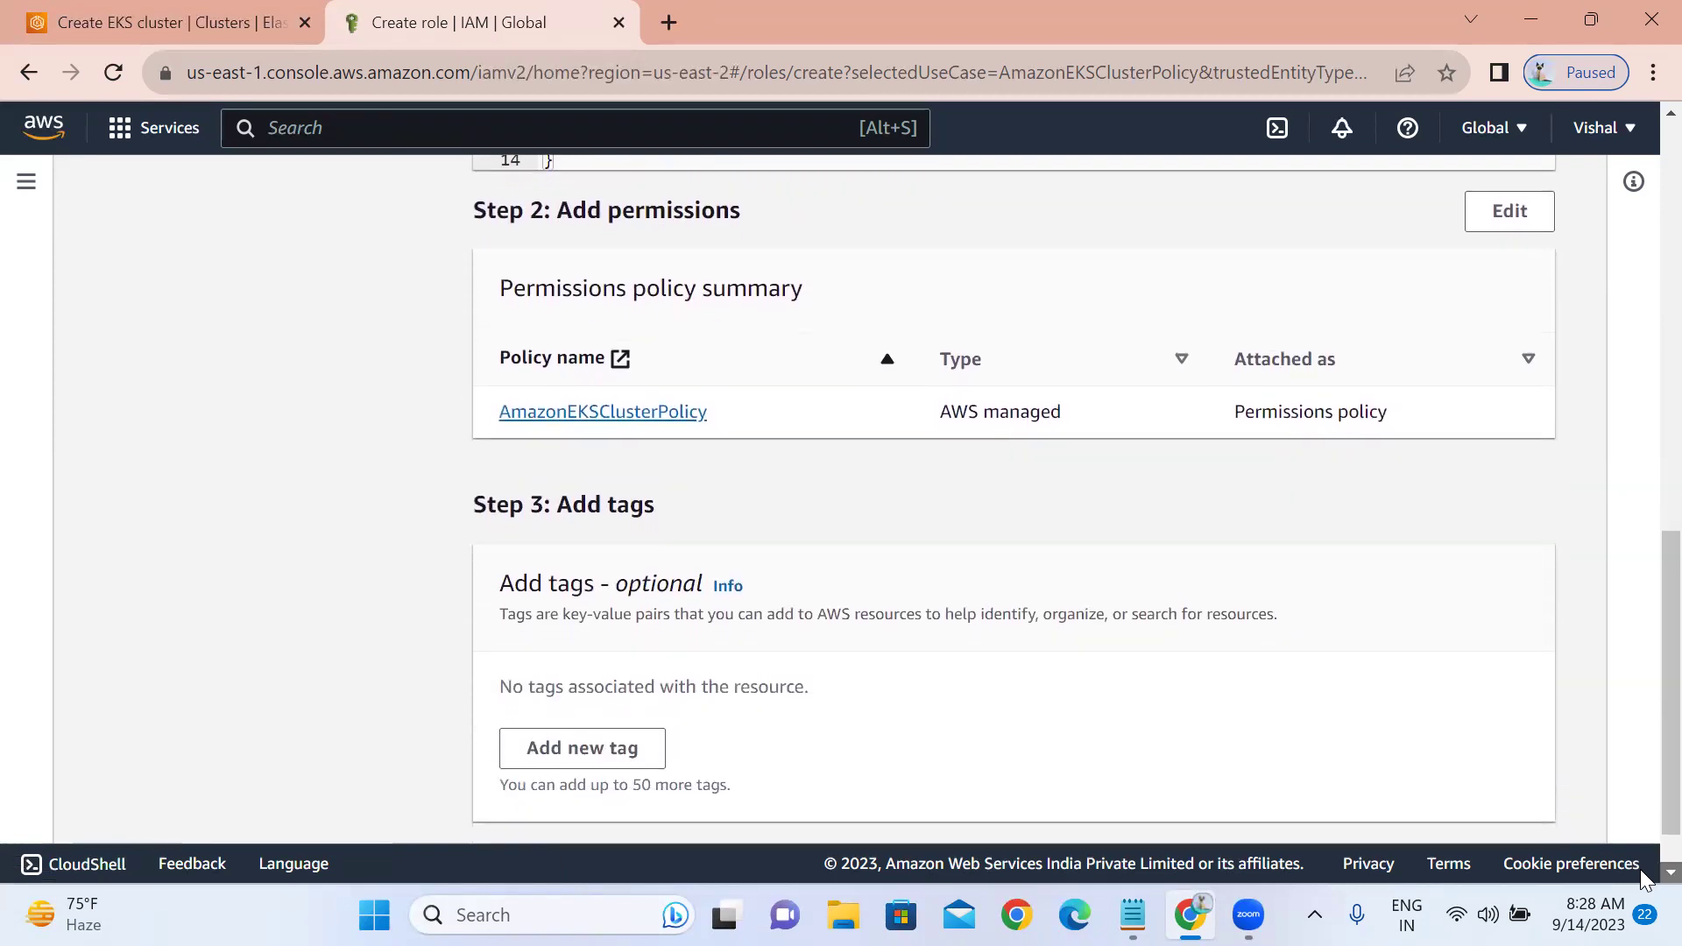
click(1449, 809)
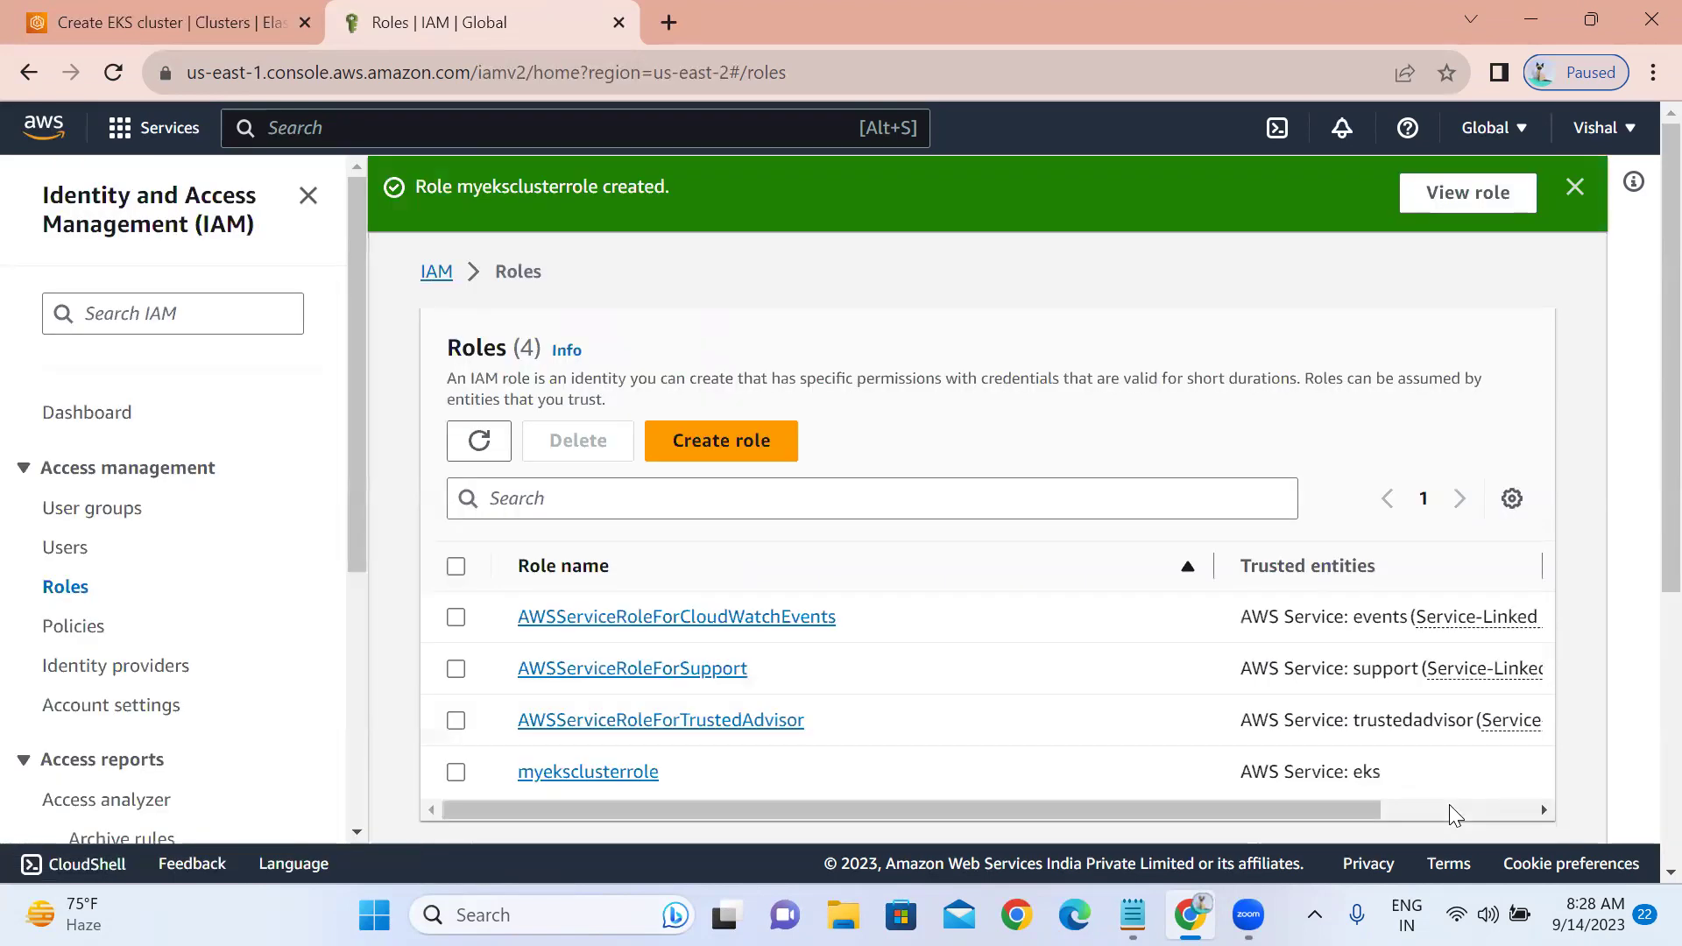
- Return to the EKS cluster form, refresh the role list, set myeksclusterrole as cluster service role, and continue to networking without secrets encryption or tags
click(170, 23)
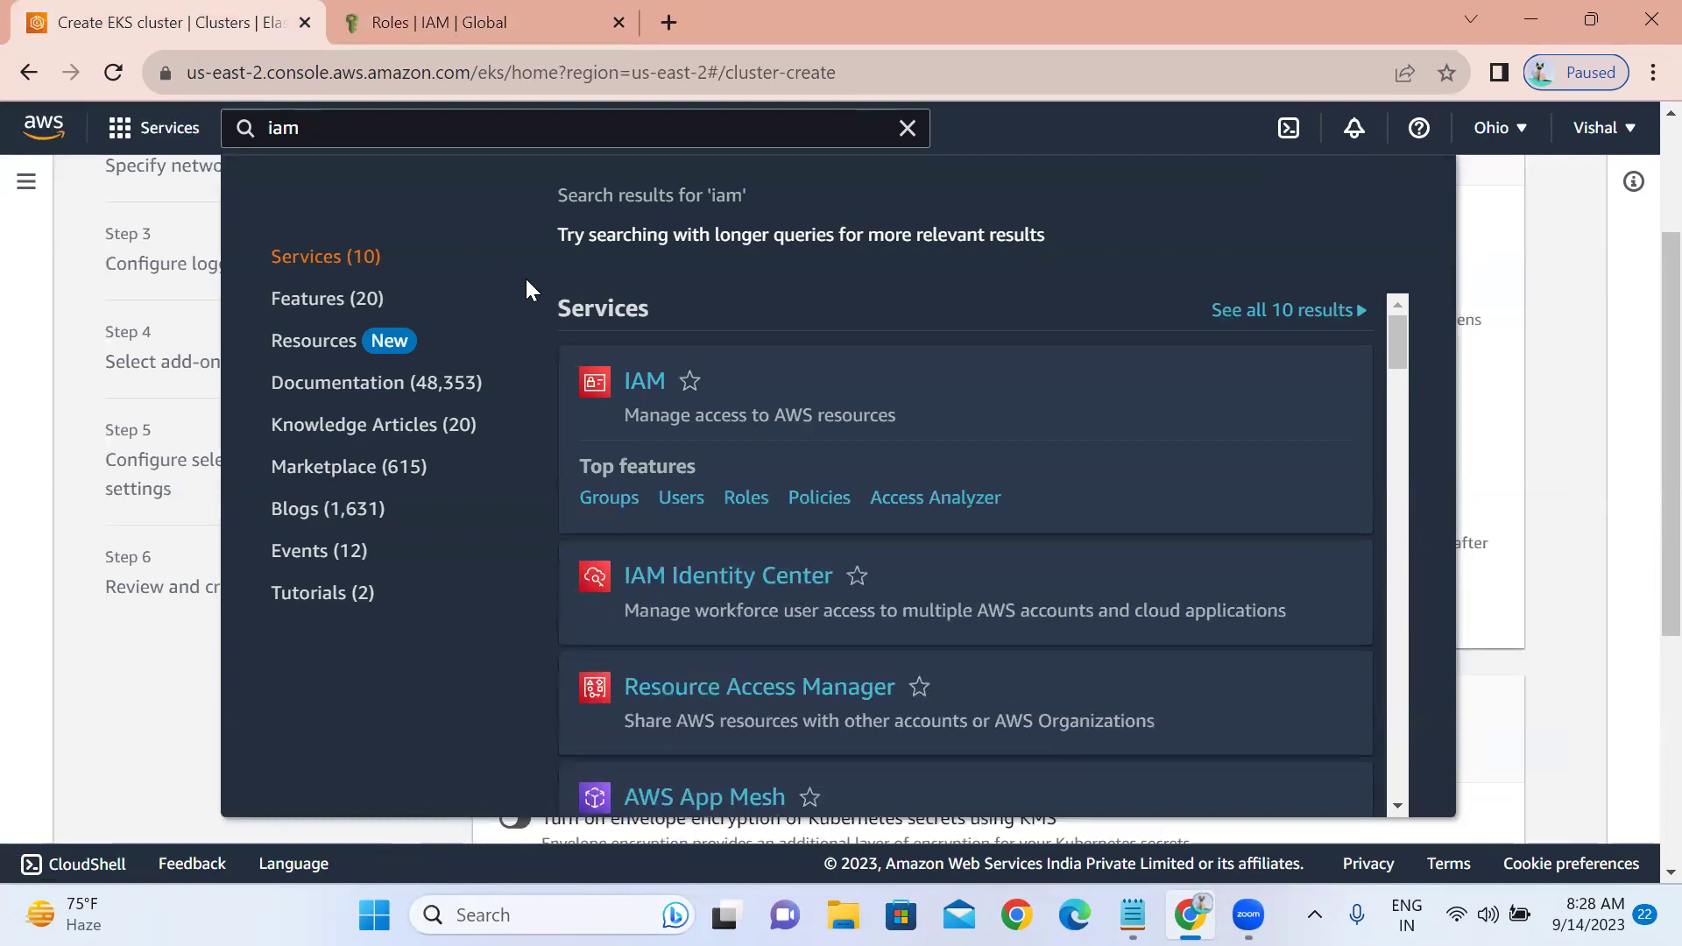
click(31, 425)
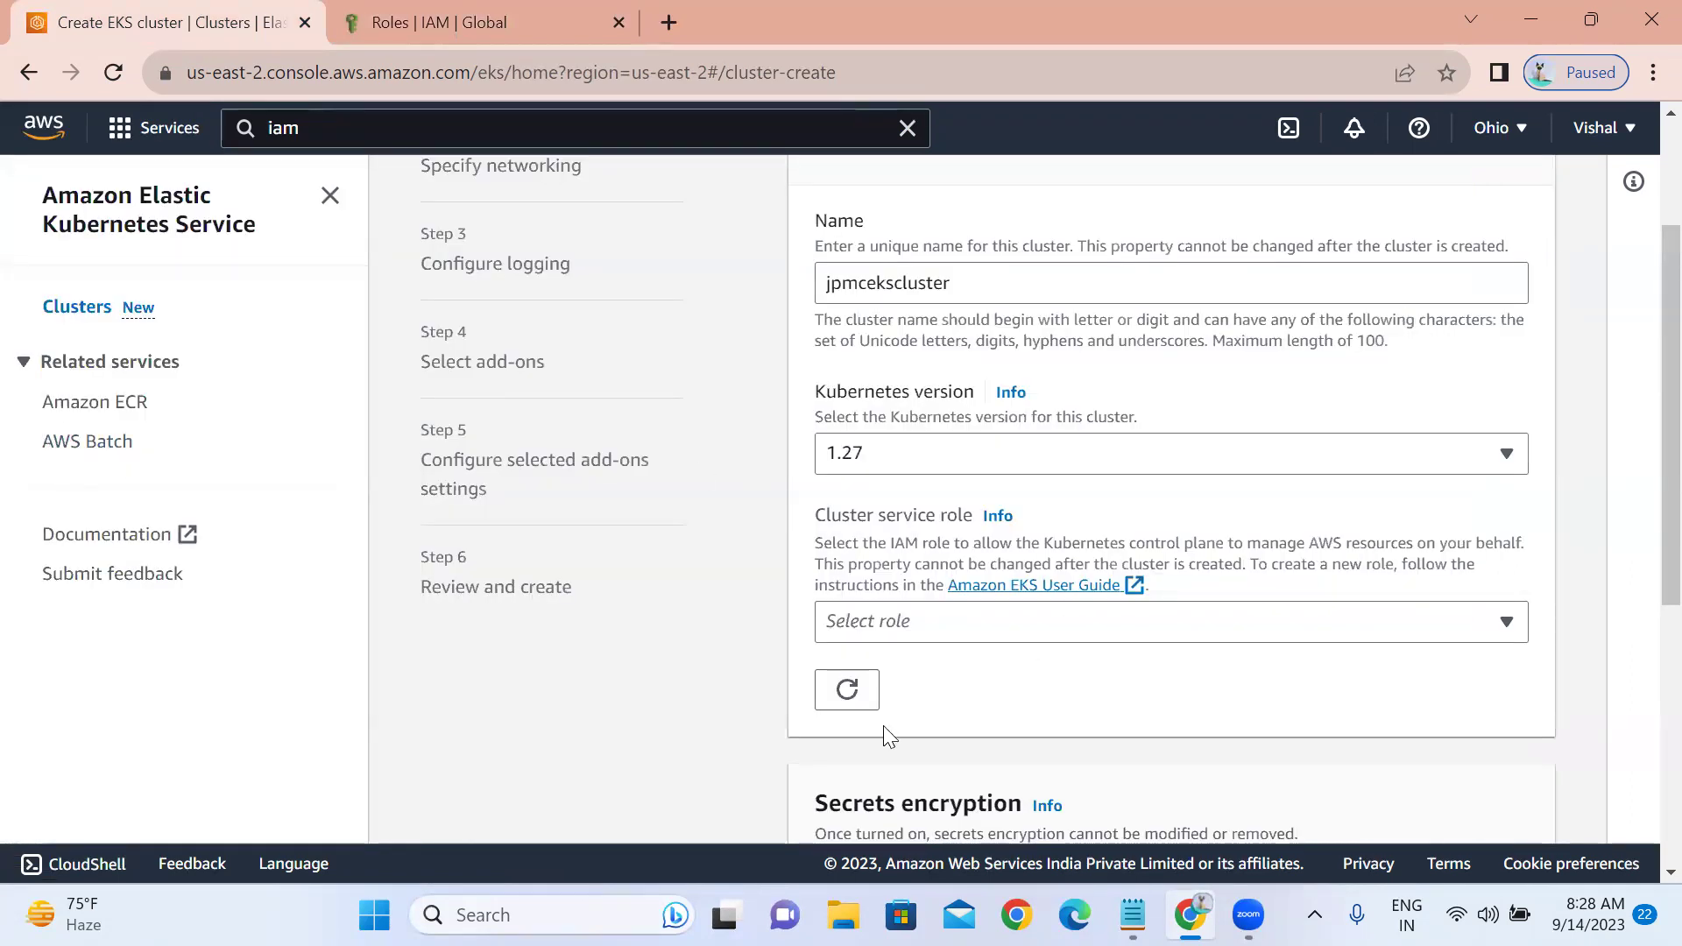
click(840, 706)
scroll(1640, 865, down, 4)
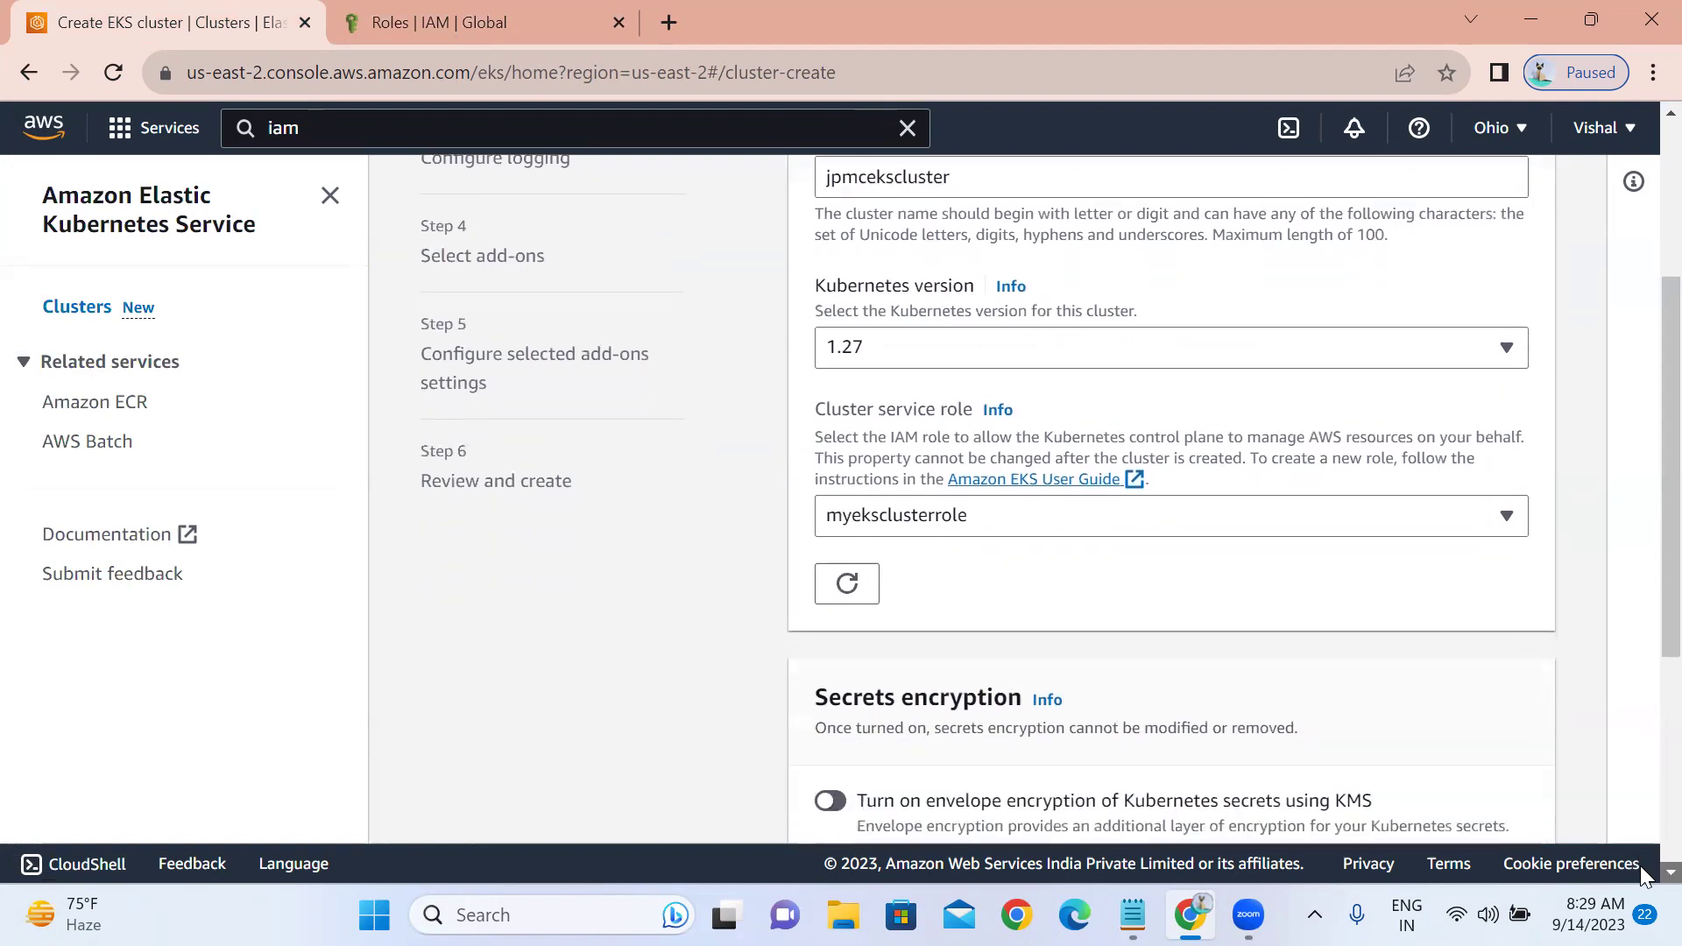
scroll(1640, 865, down, 2)
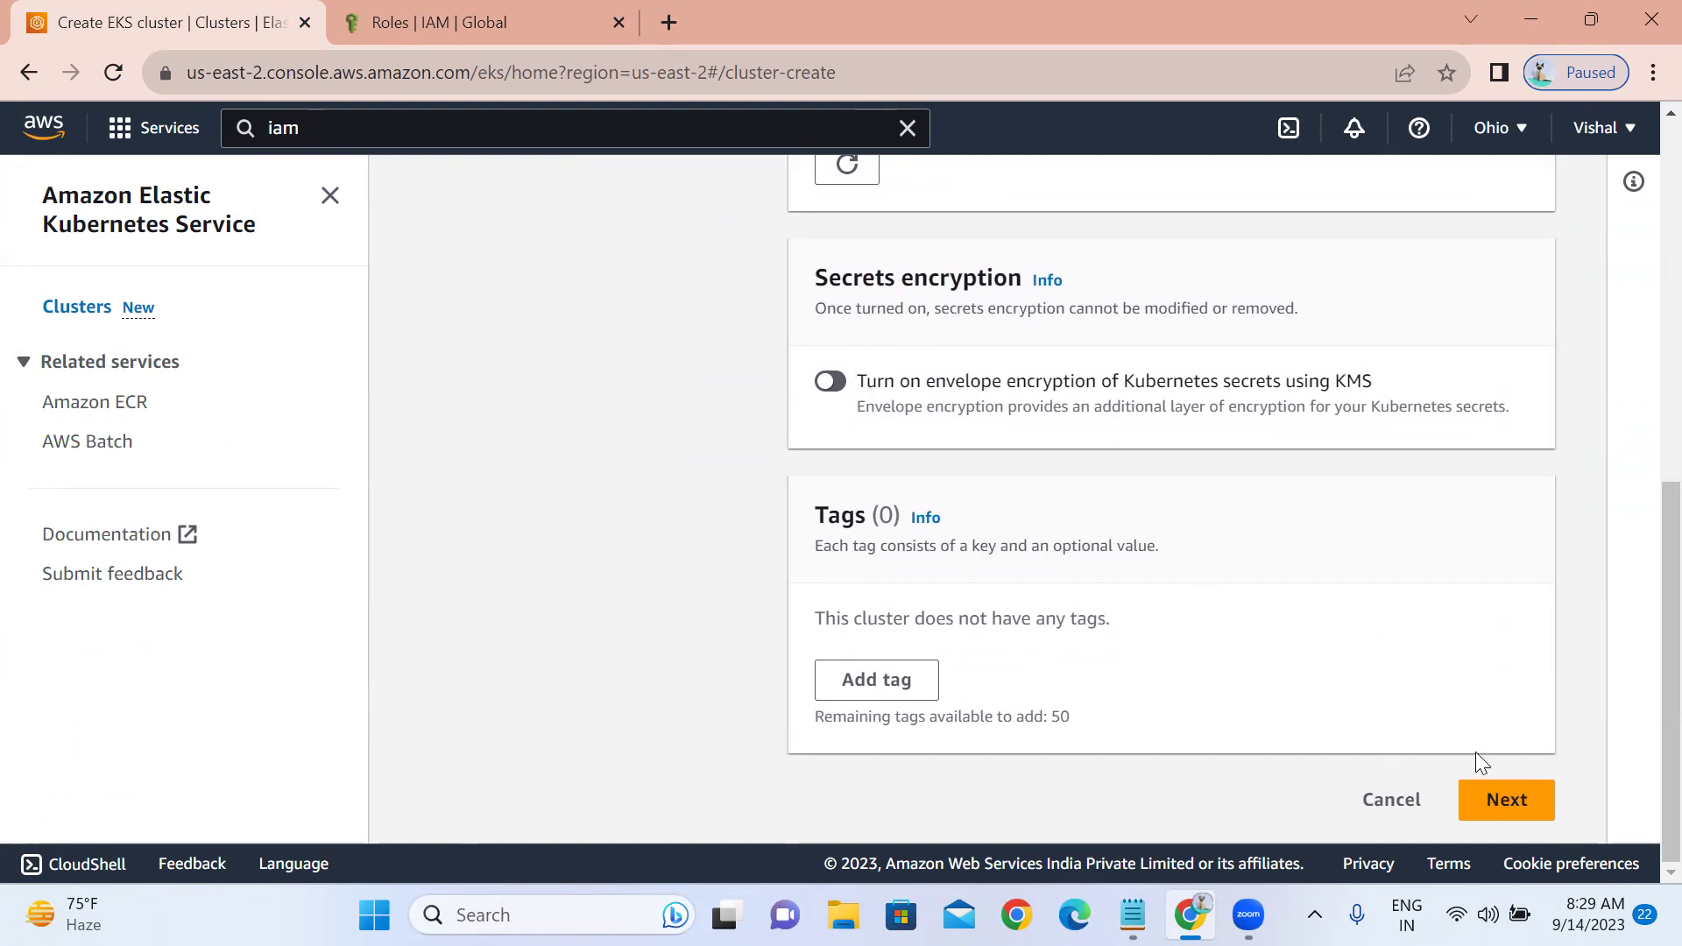
click(1488, 797)
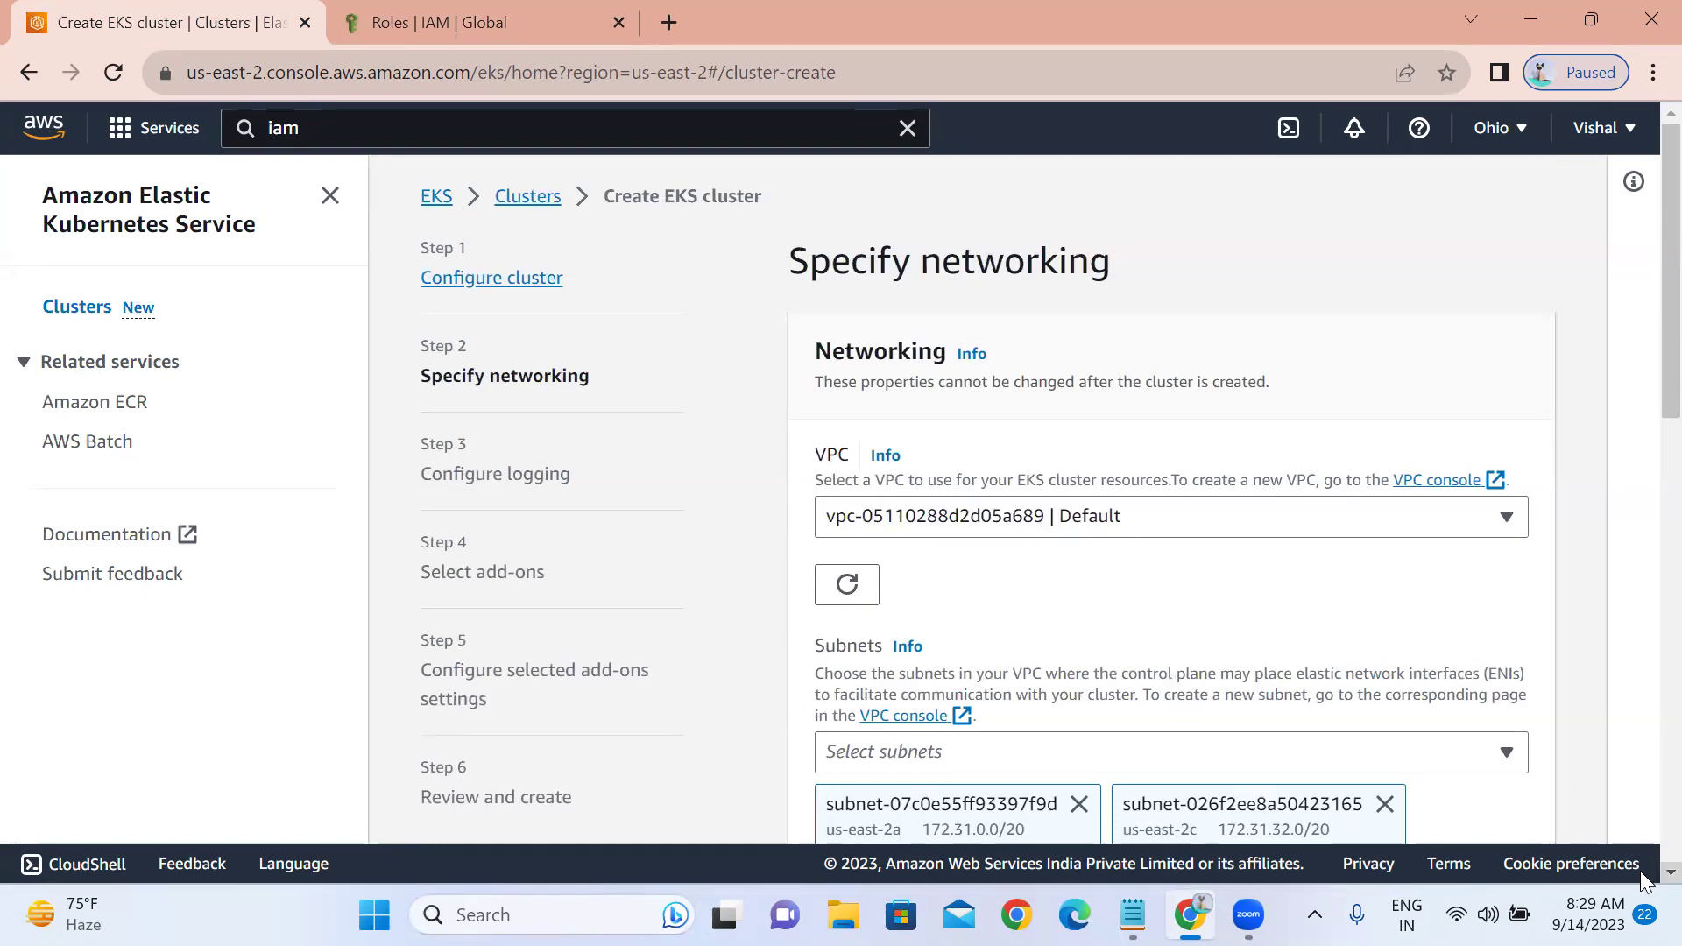
- Keep the default VPC, subnets, IPv4 and public endpoint access without a security group, and continue past logging to the add-ons with all control plane logs off
scroll(1639, 871, down, 3)
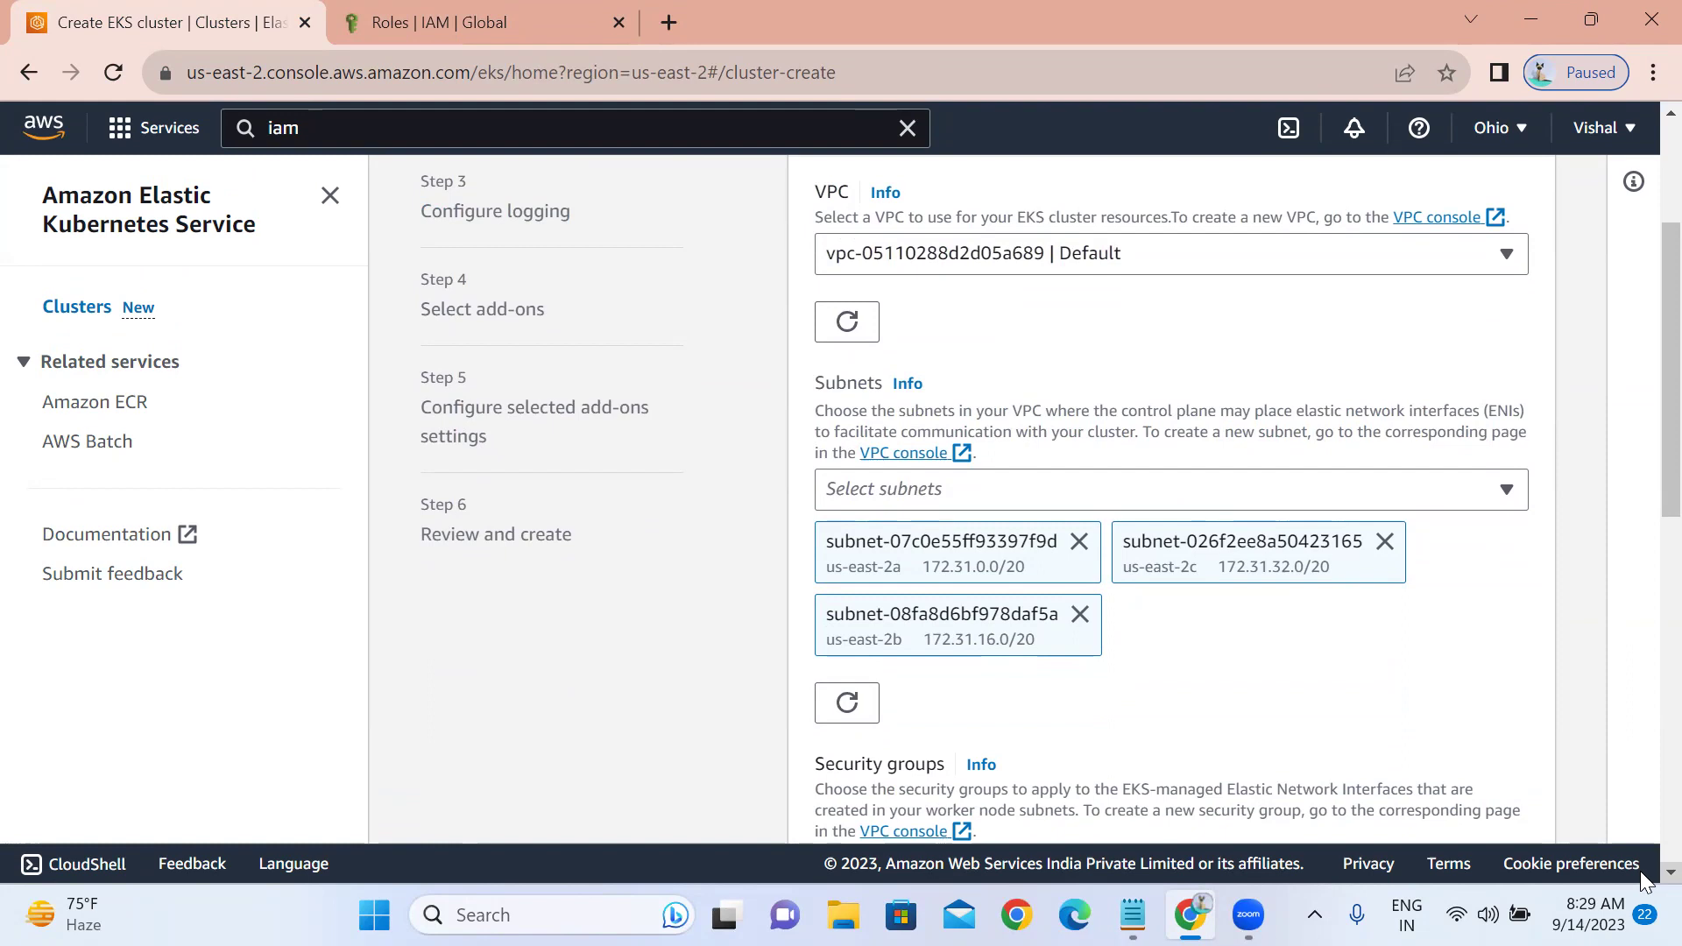
scroll(1639, 870, down, 4)
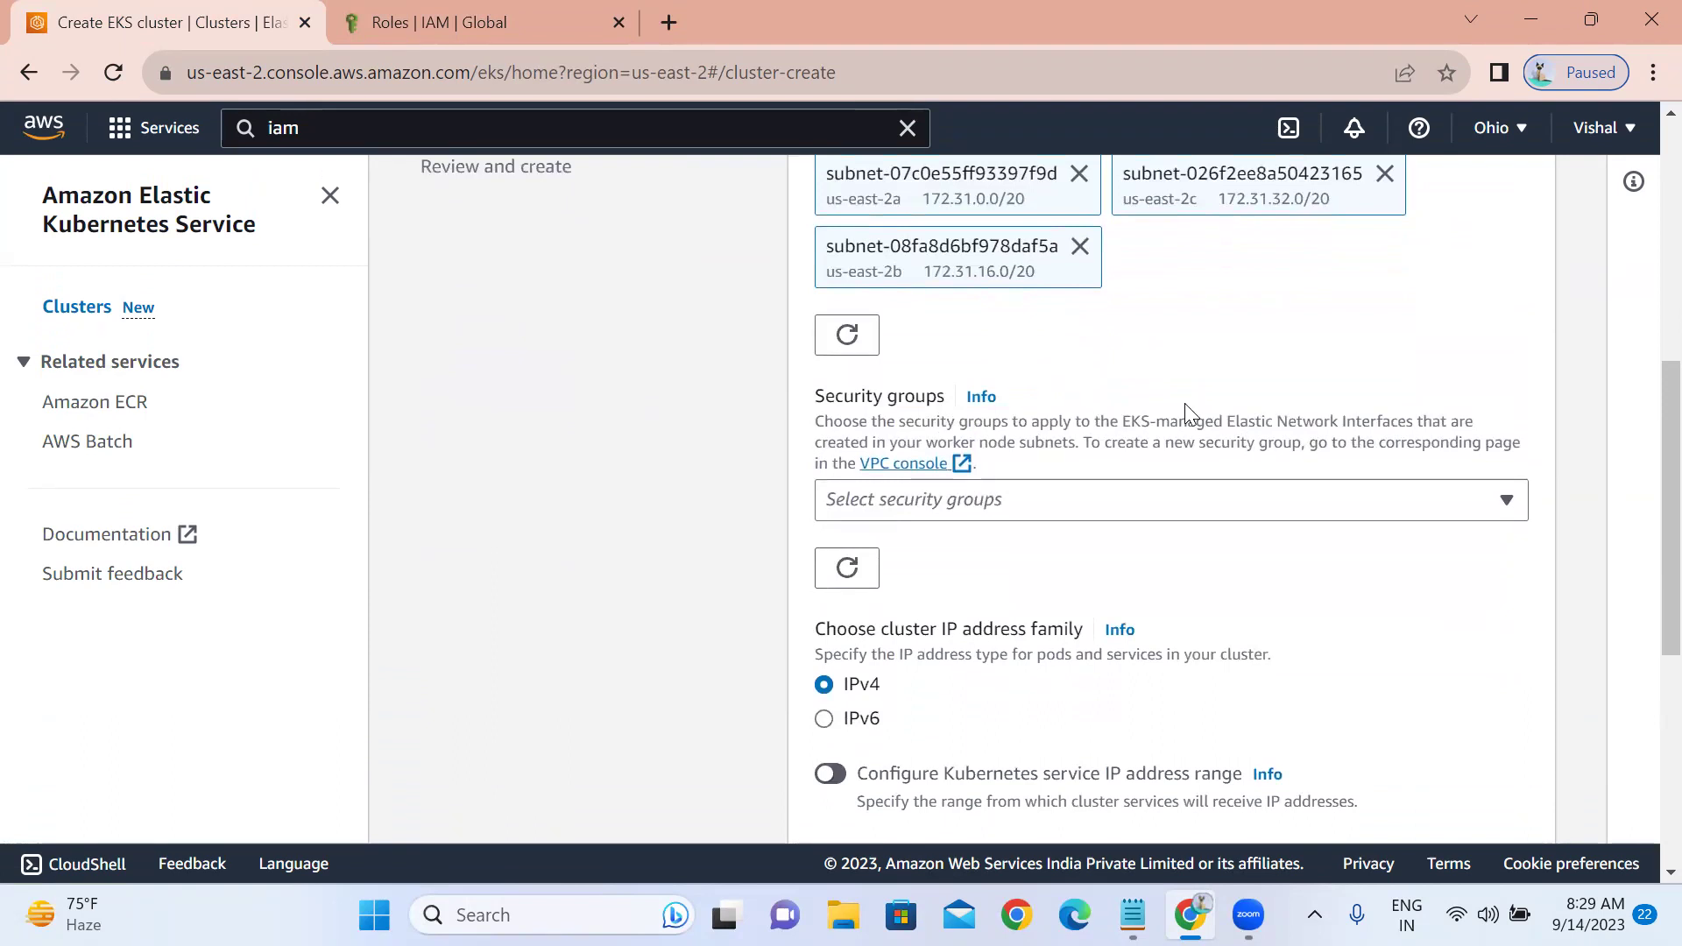
click(1069, 504)
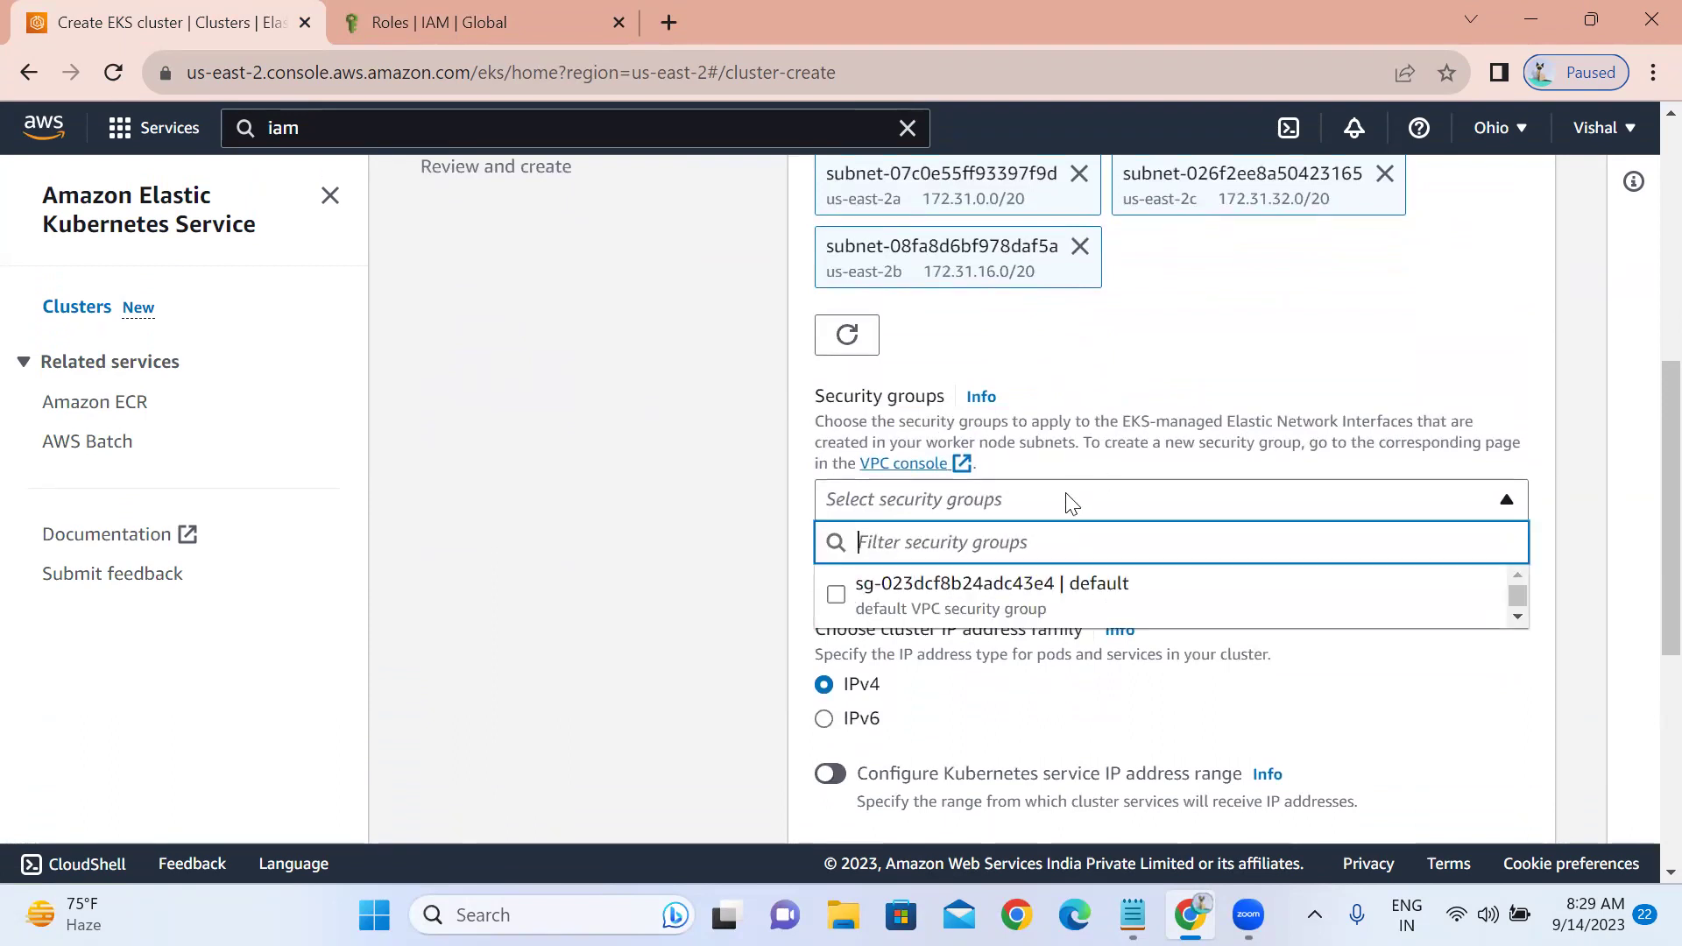
click(1070, 504)
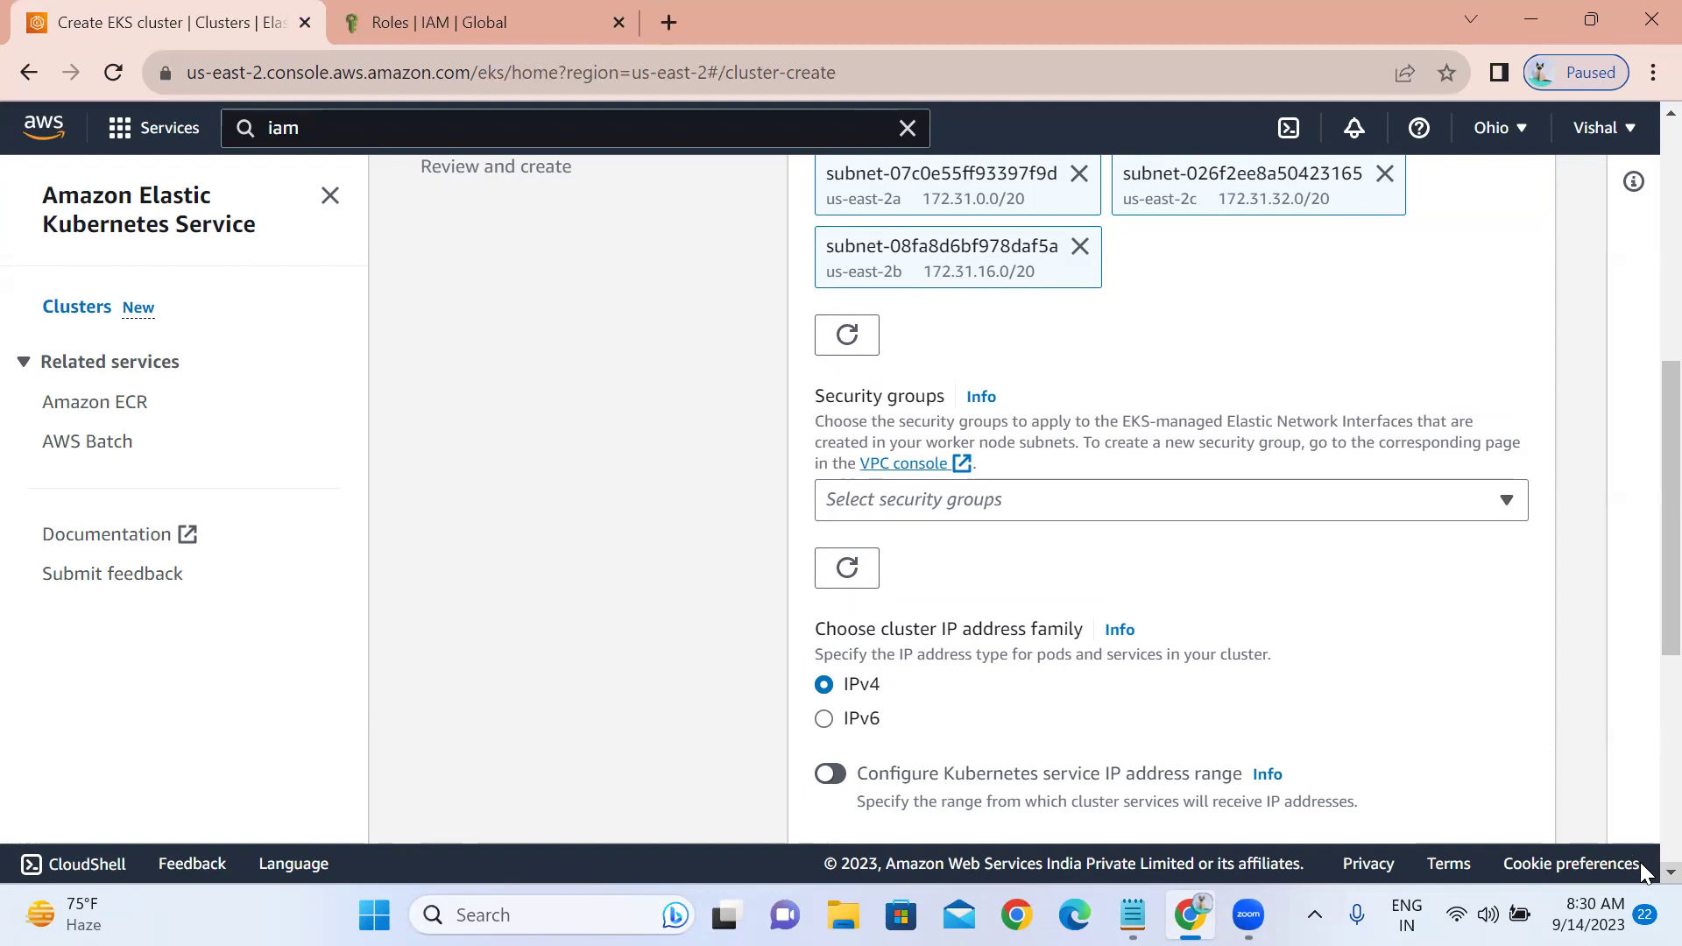
scroll(1639, 863, down, 2)
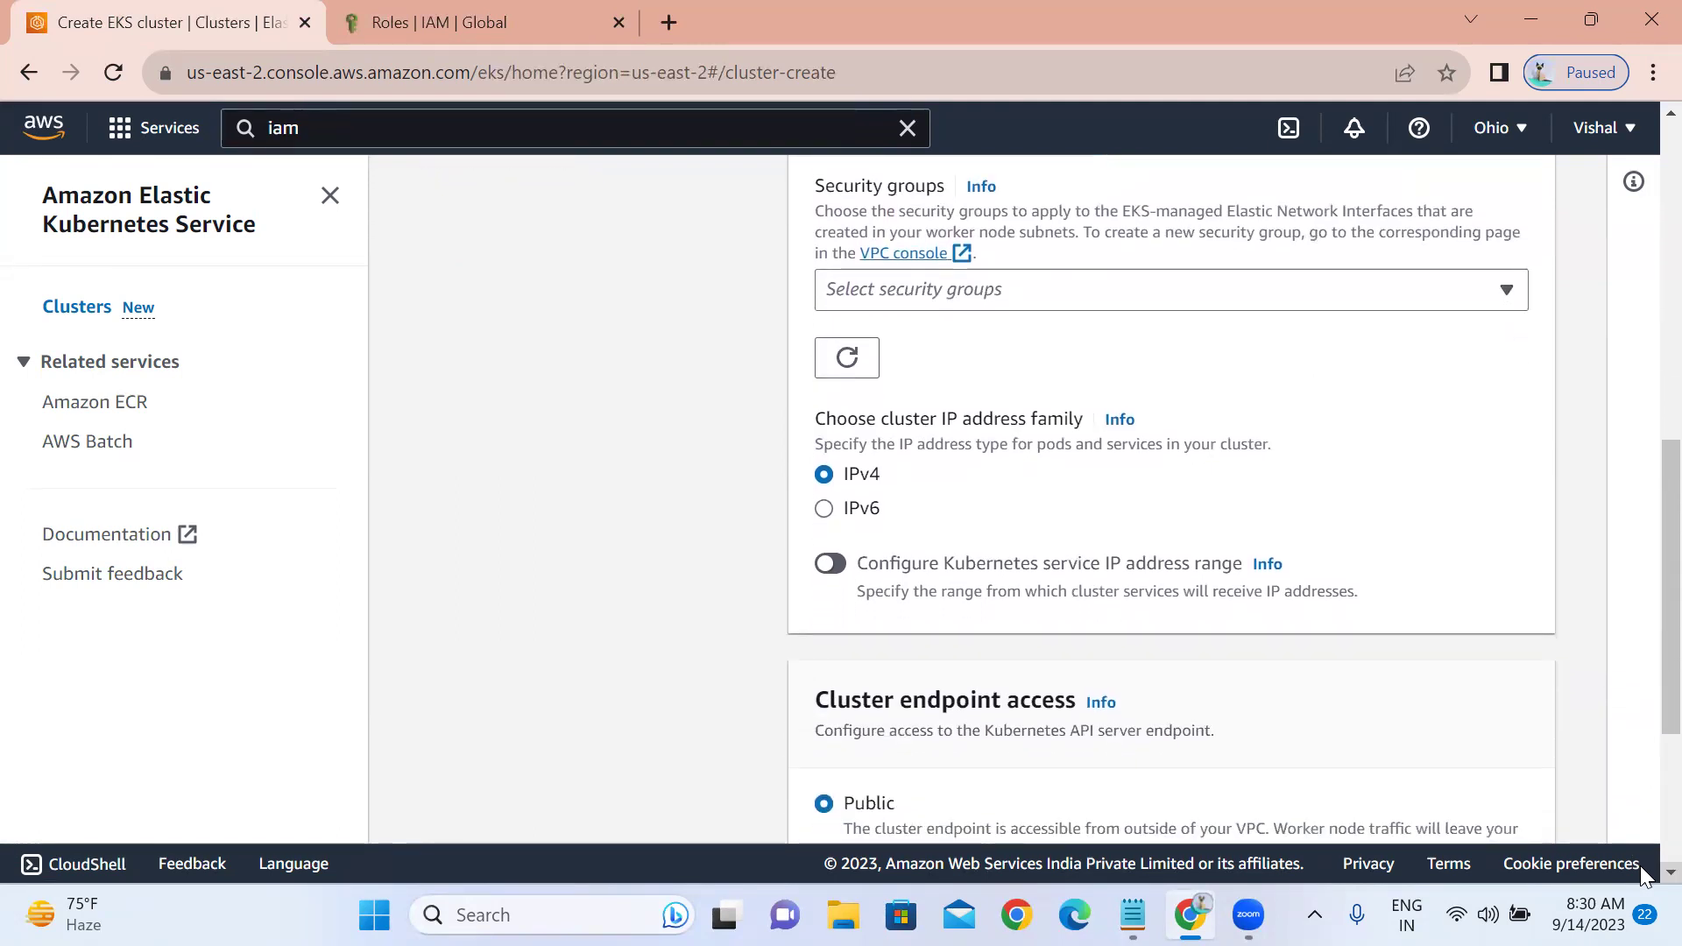
scroll(1639, 865, down, 3)
scroll(1640, 867, down, 1)
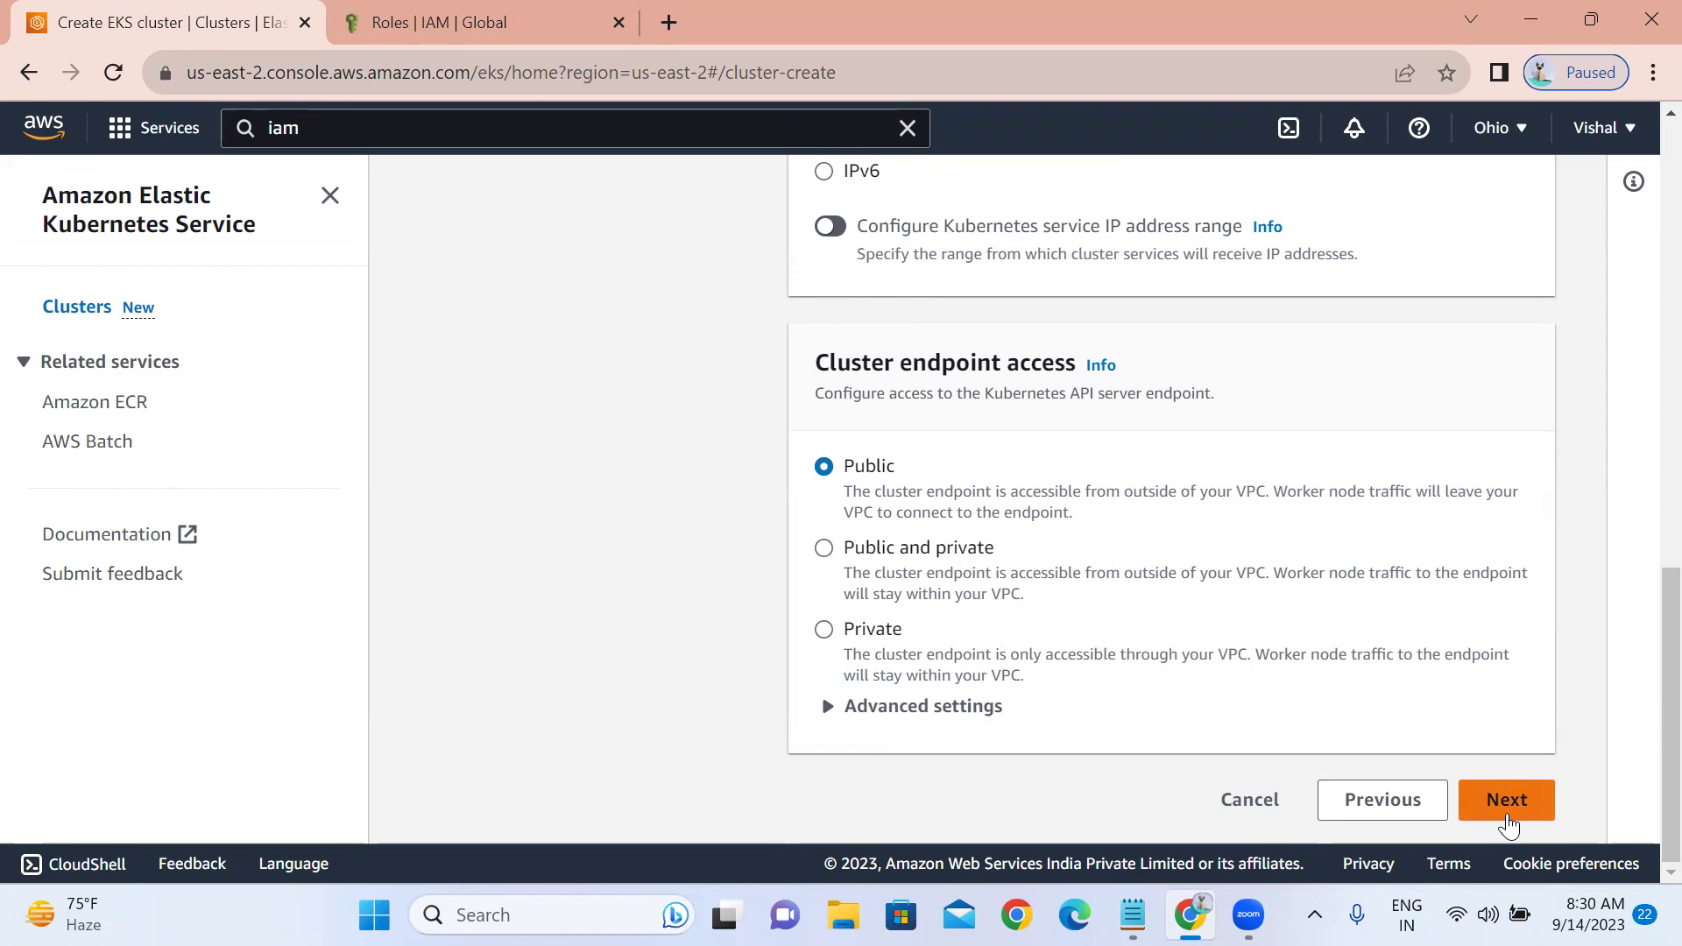
click(1498, 808)
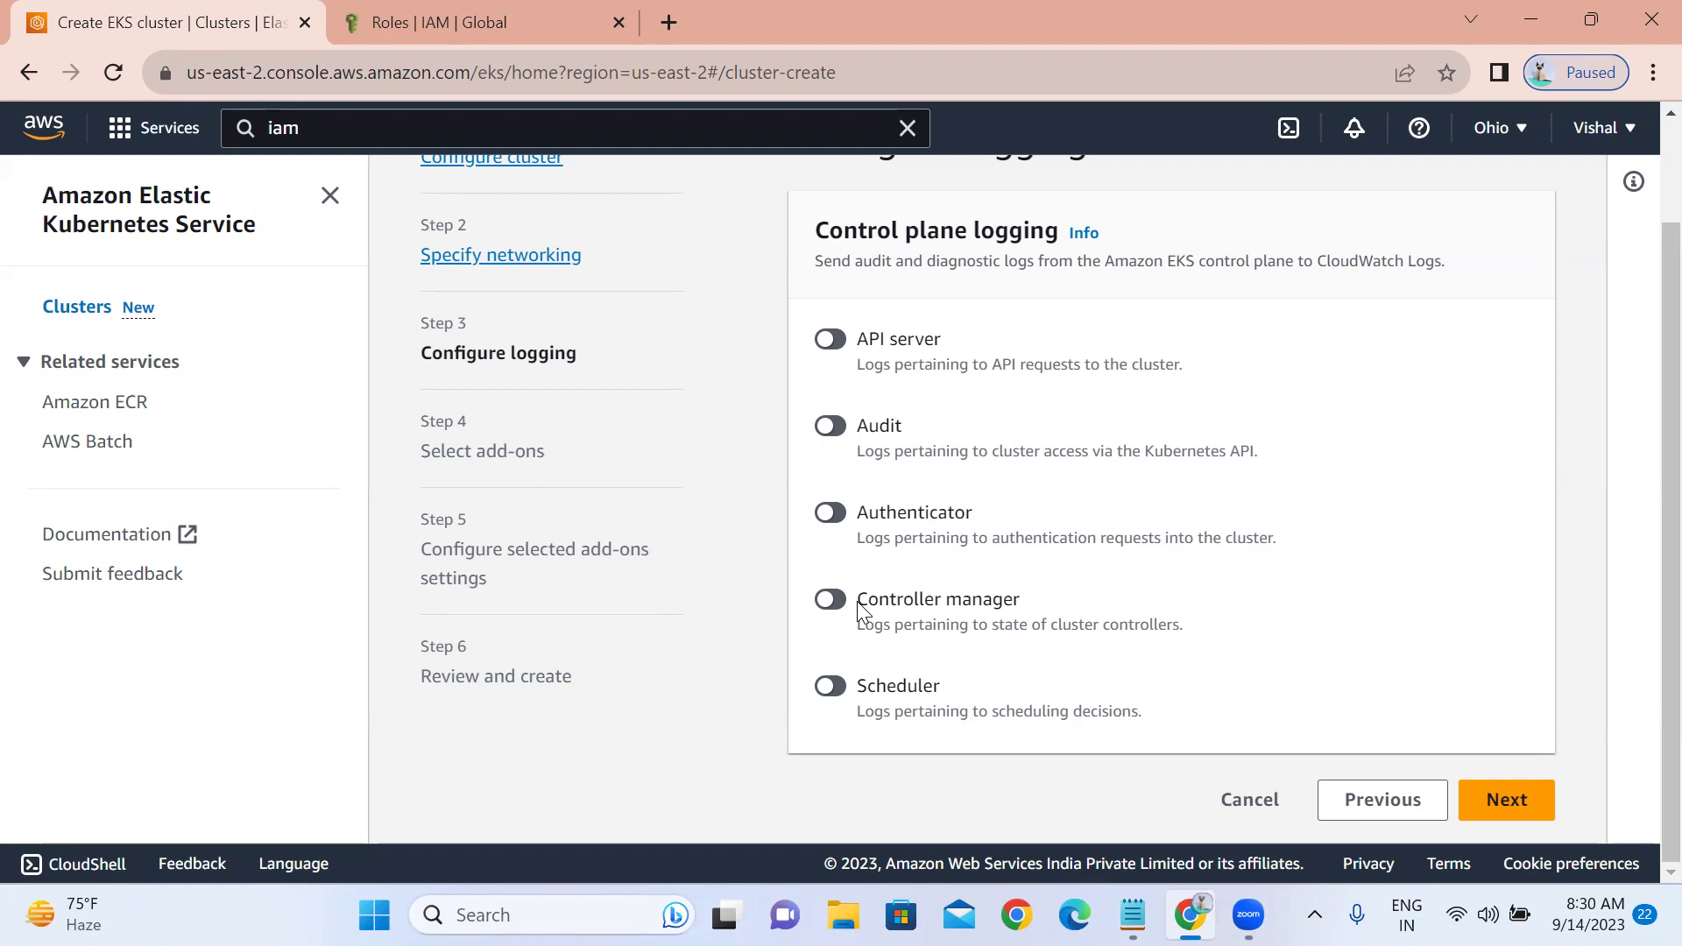
click(1497, 801)
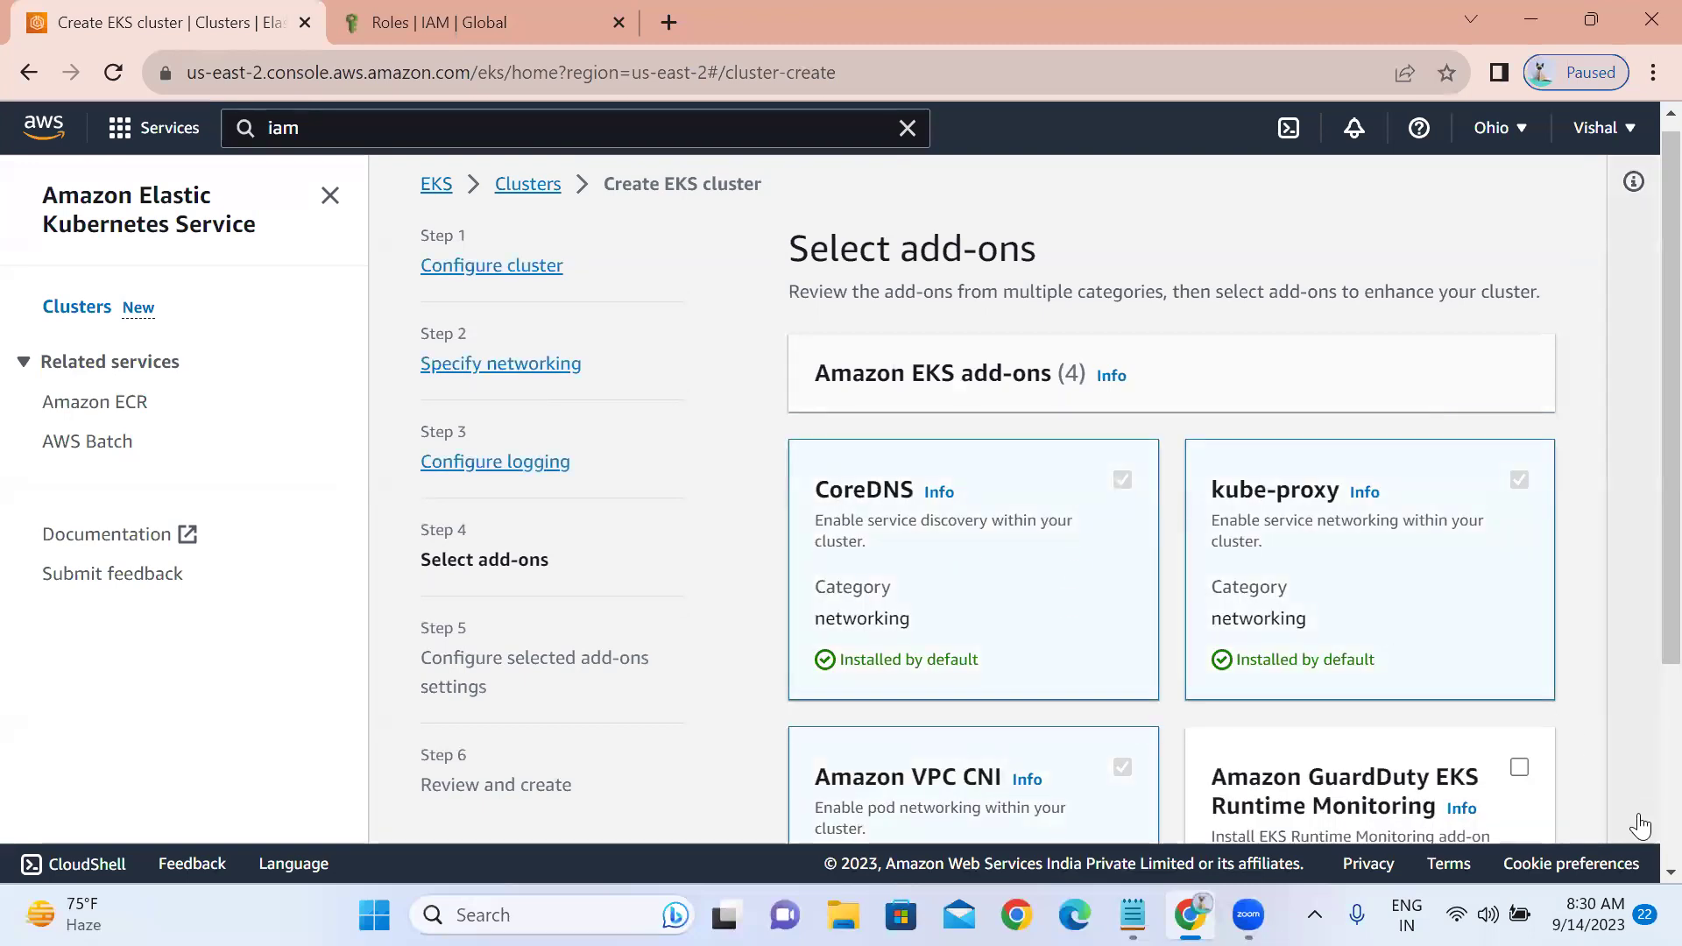
- Keep the default CoreDNS, kube-proxy and Amazon VPC CNI add-ons and versions without GuardDuty monitoring, and continue to the review page
scroll(1639, 869, down, 2)
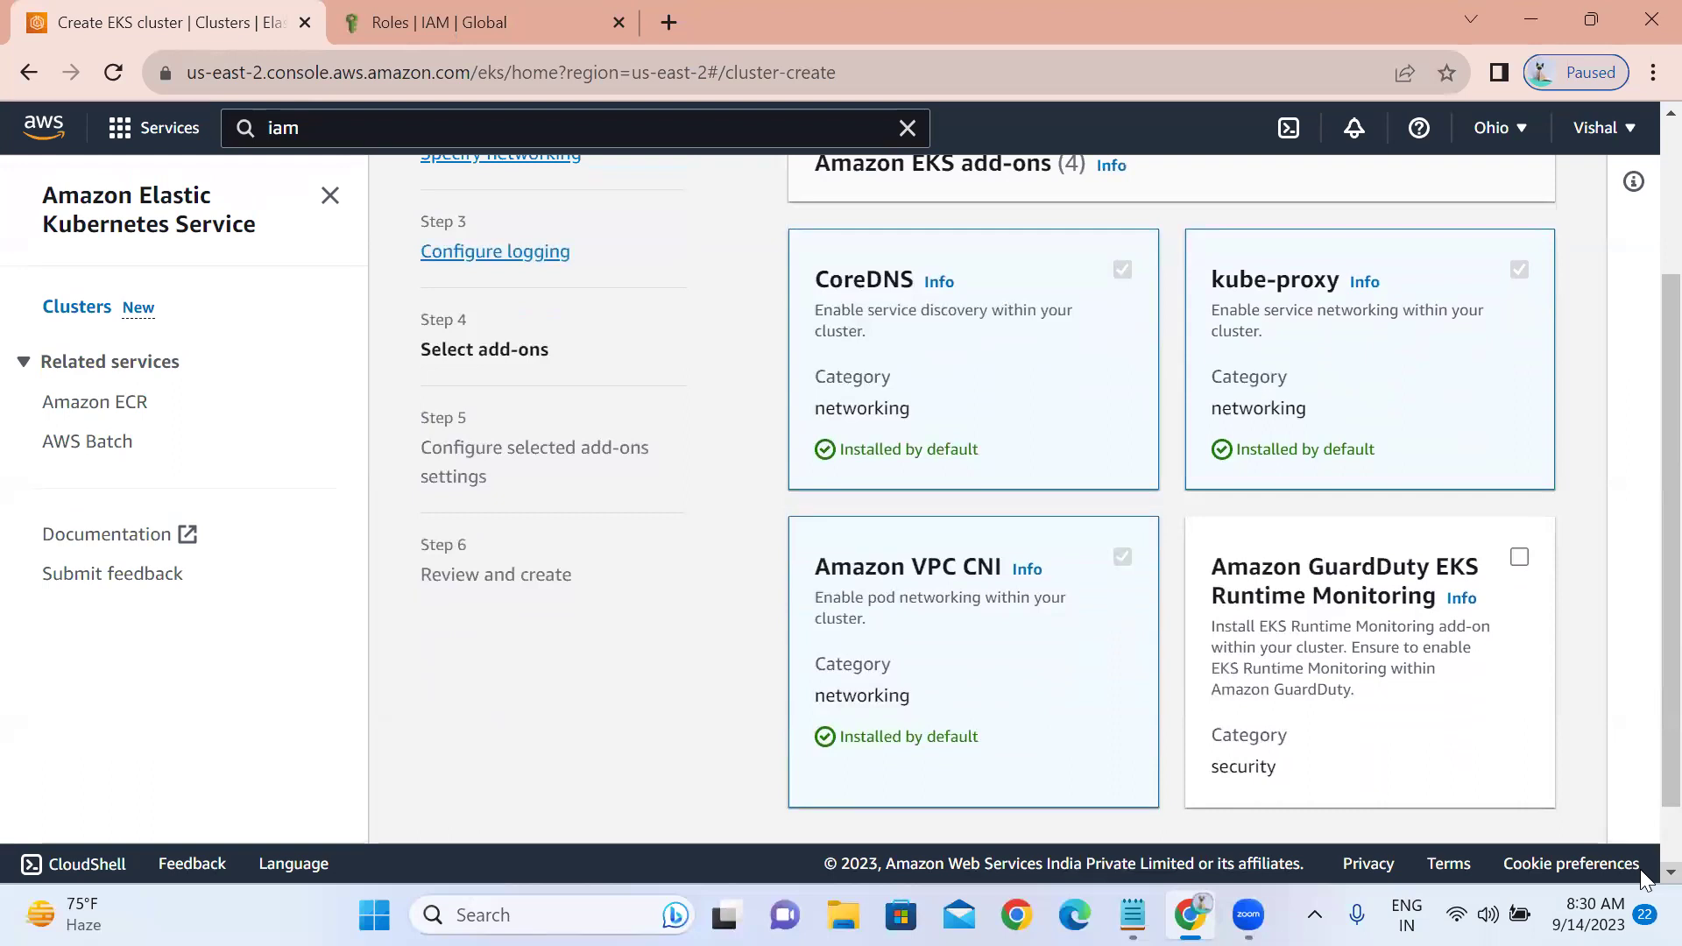
scroll(1640, 869, down, 1)
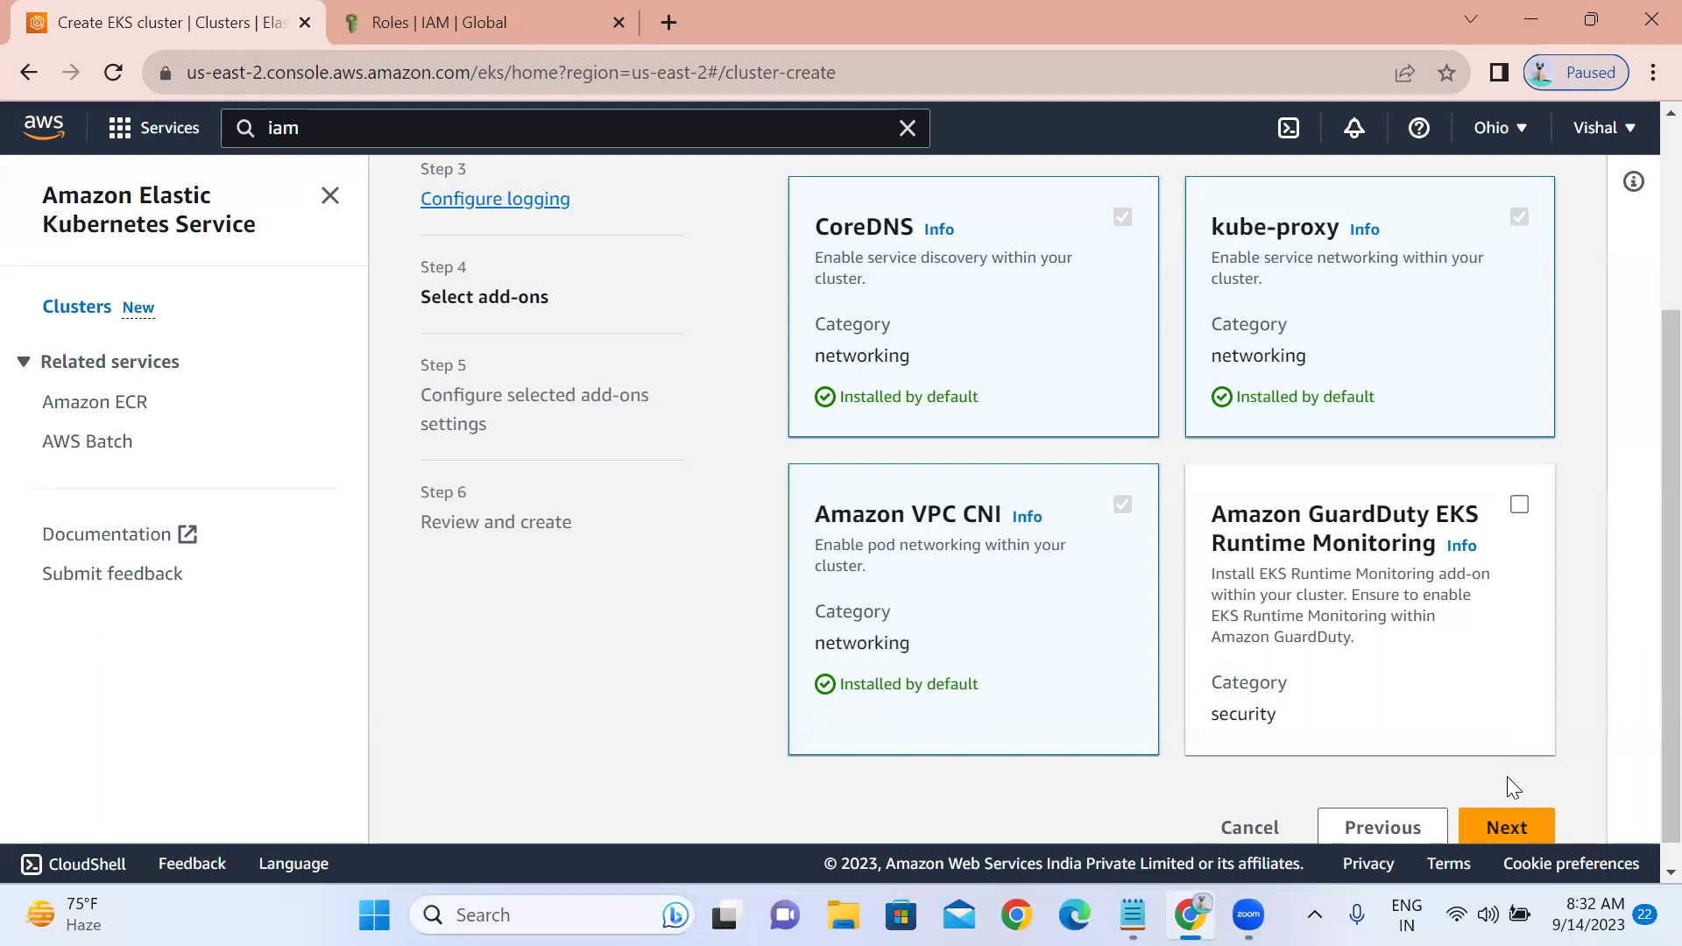
click(1506, 824)
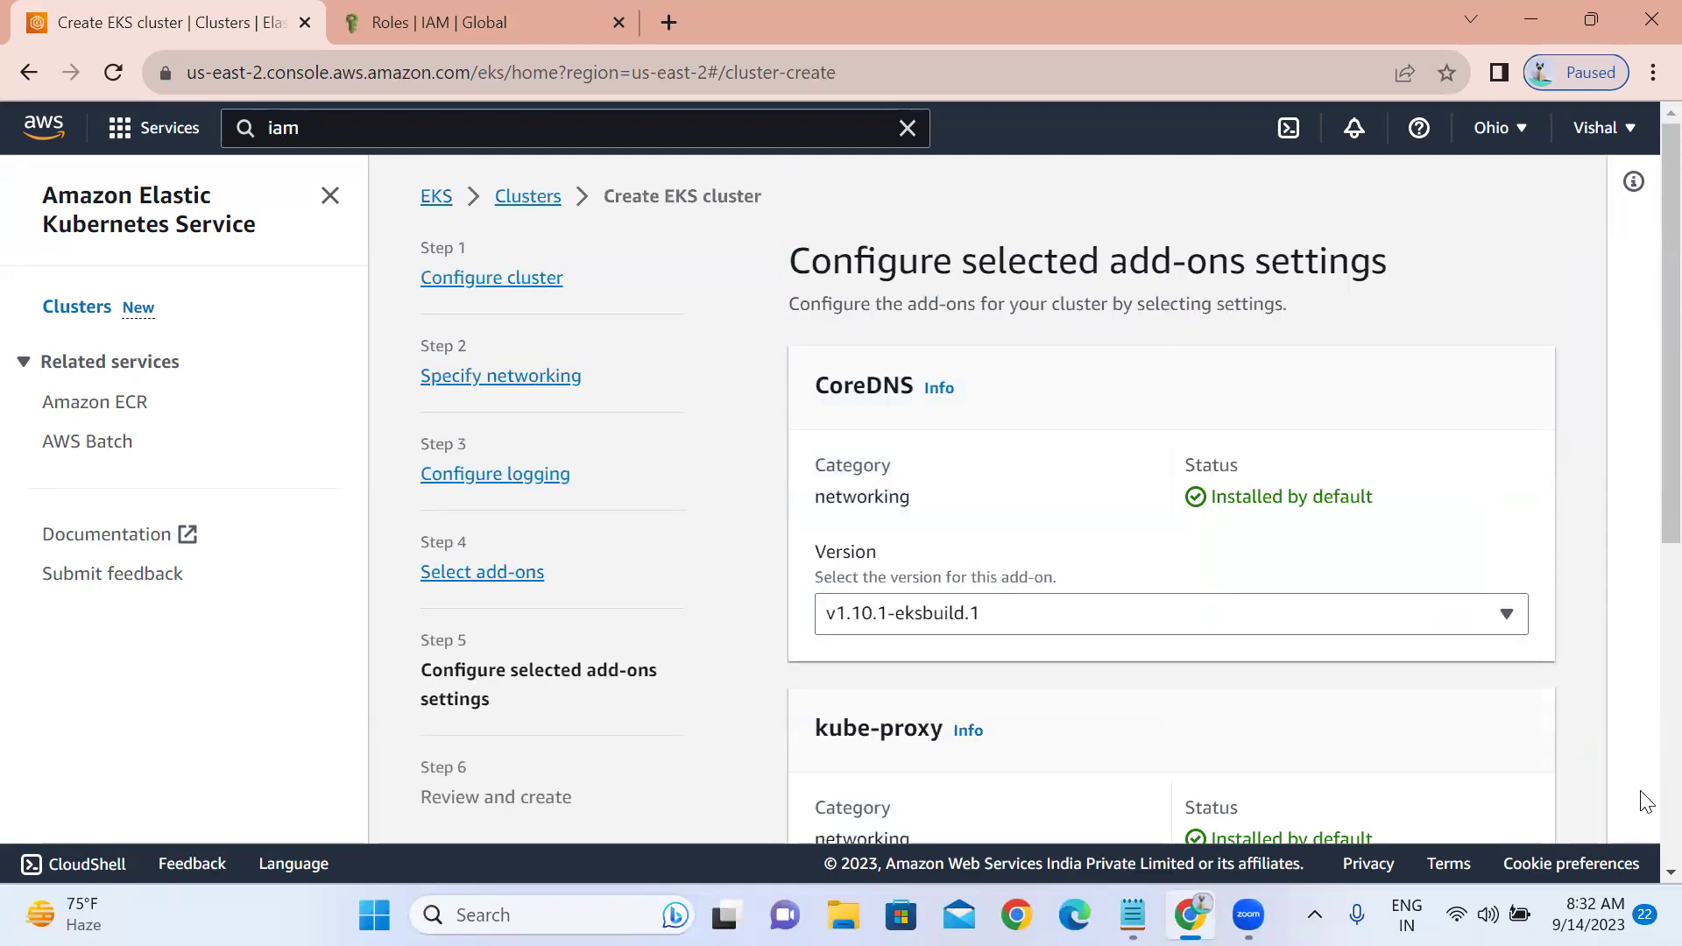
scroll(1639, 876, down, 6)
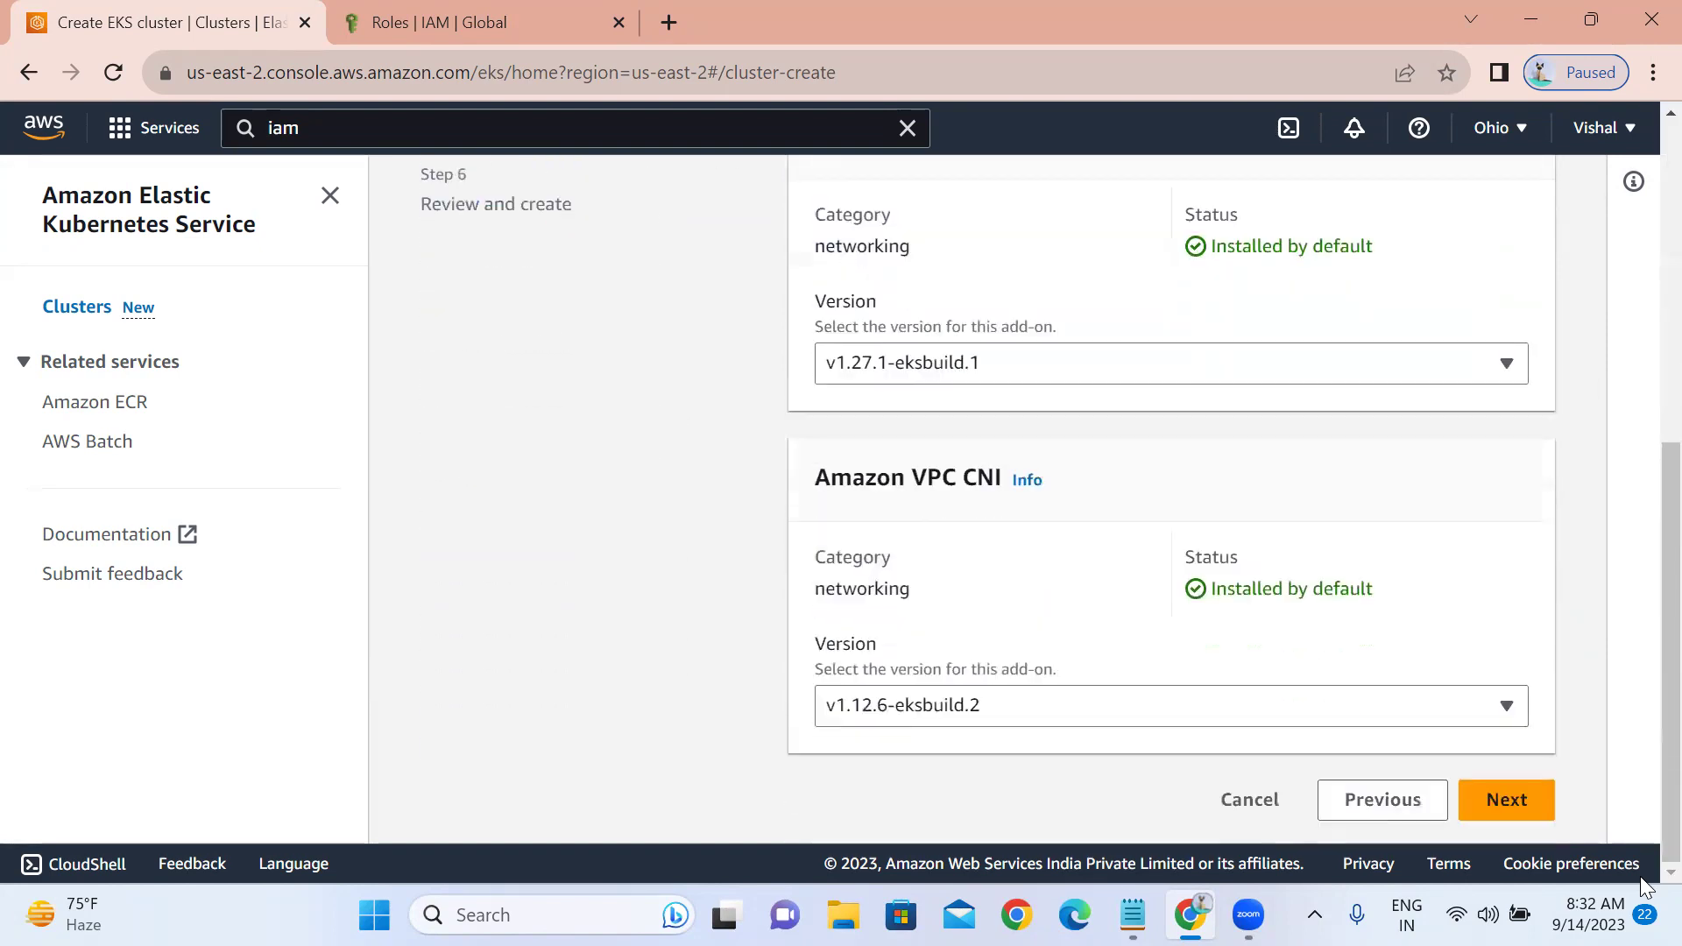
click(1511, 800)
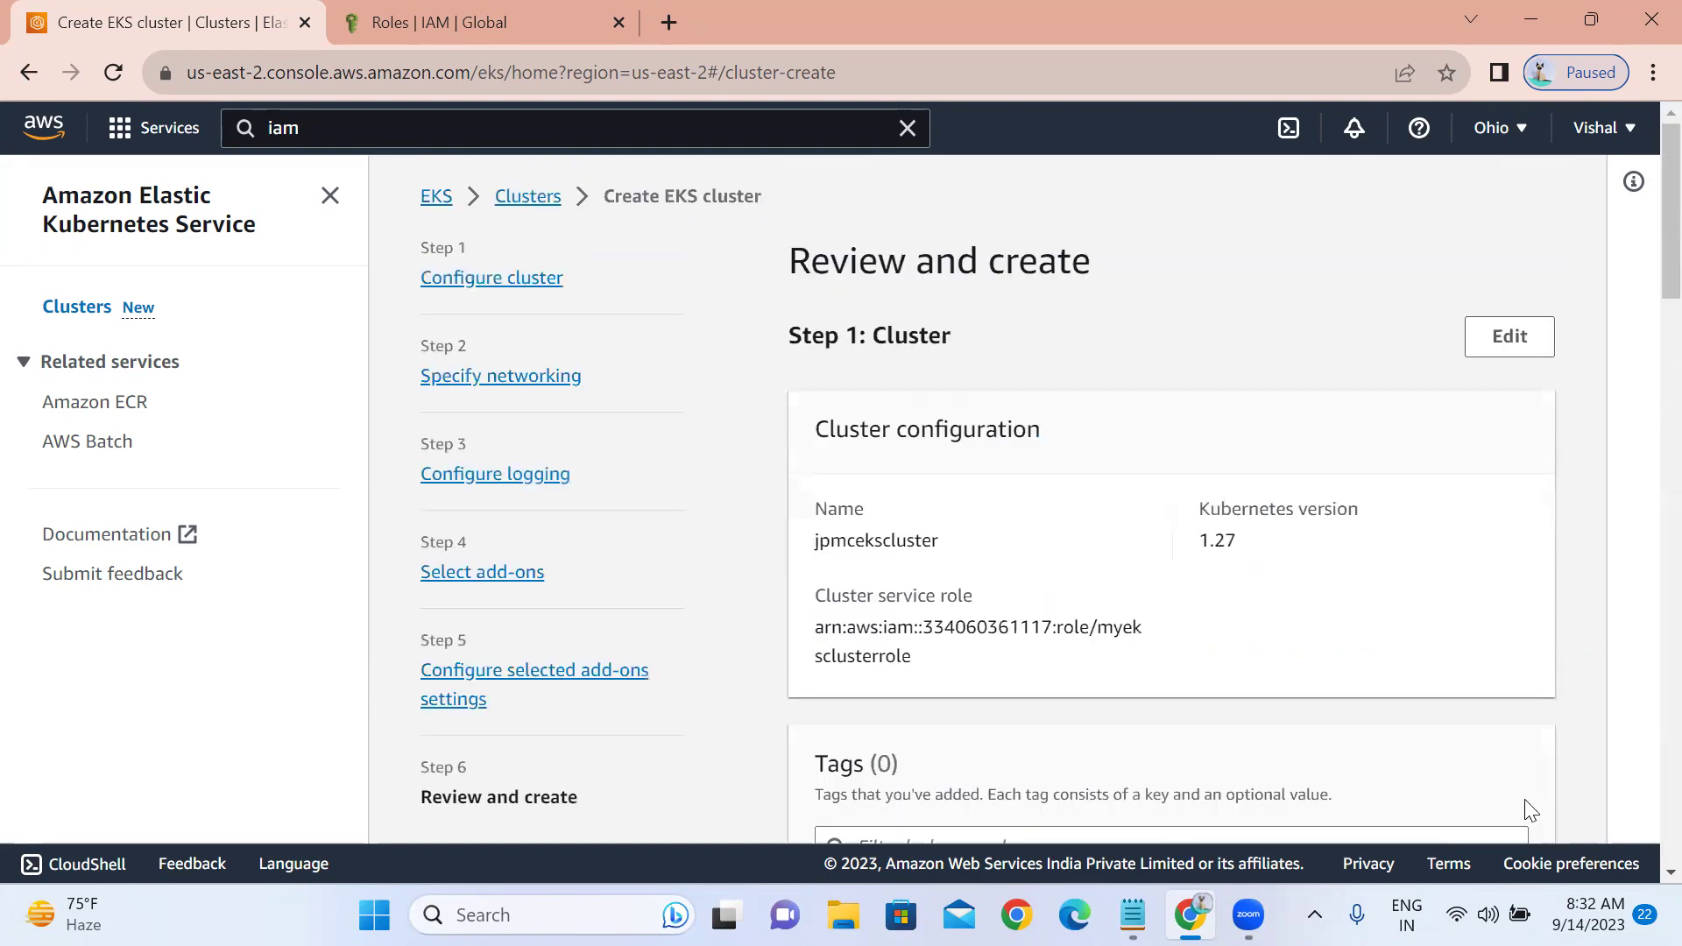
- Review the cluster, networking, logging and add-on settings of jpmcekscluster, and create the cluster
scroll(1639, 865, down, 6)
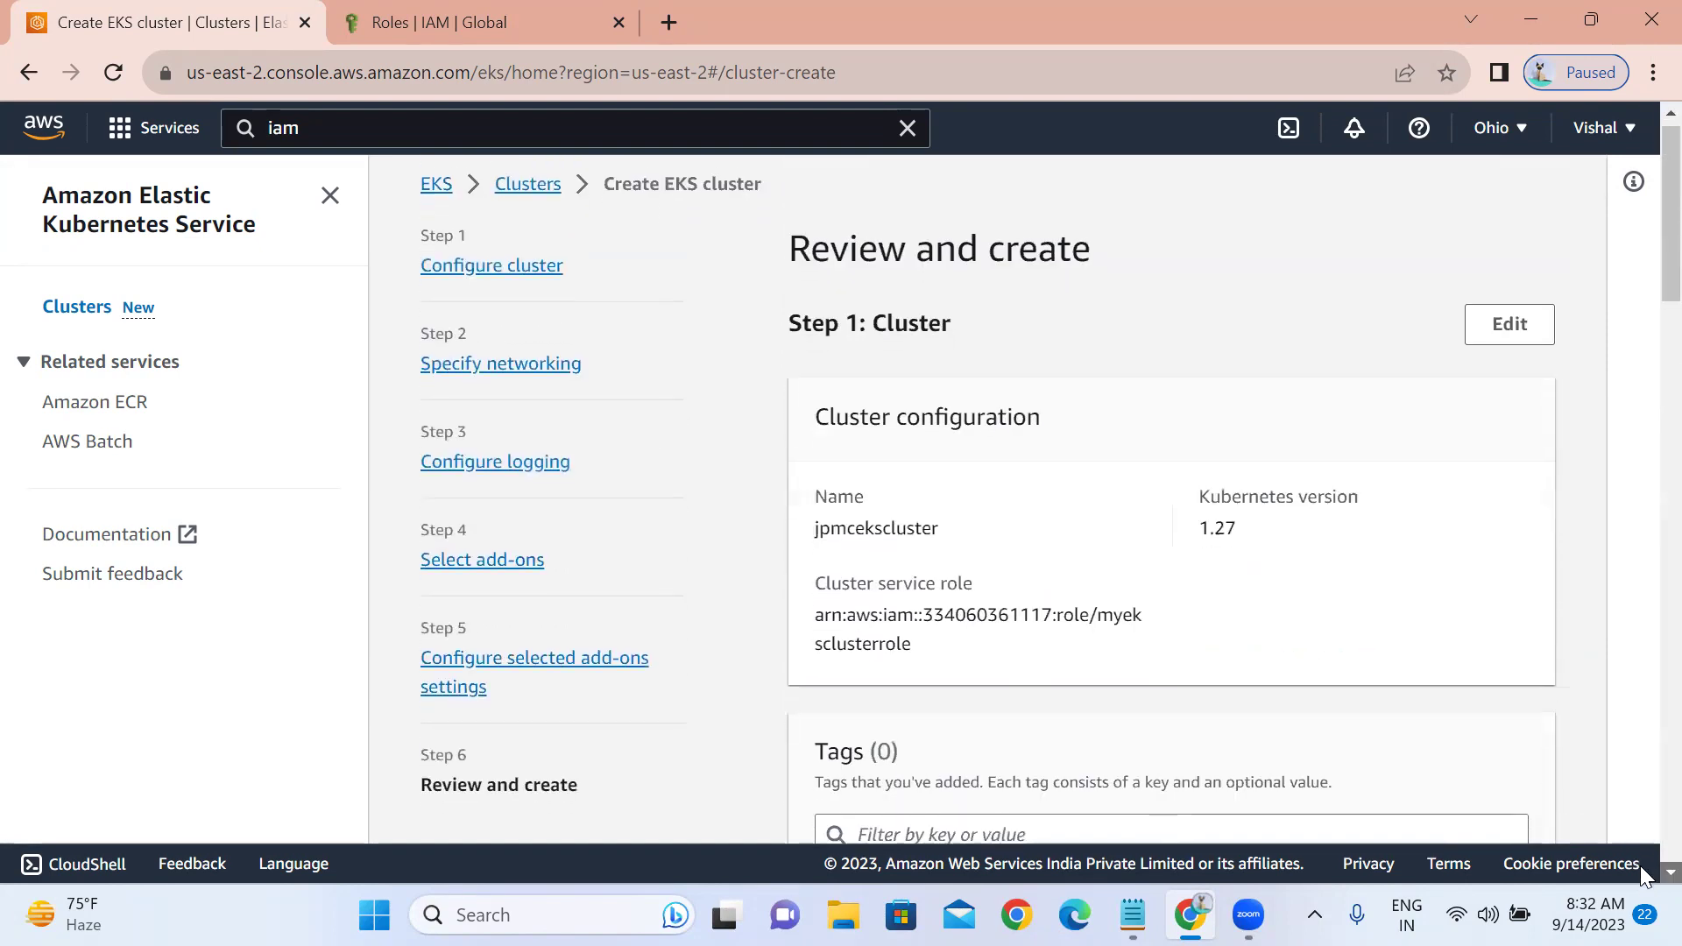
scroll(1639, 865, down, 8)
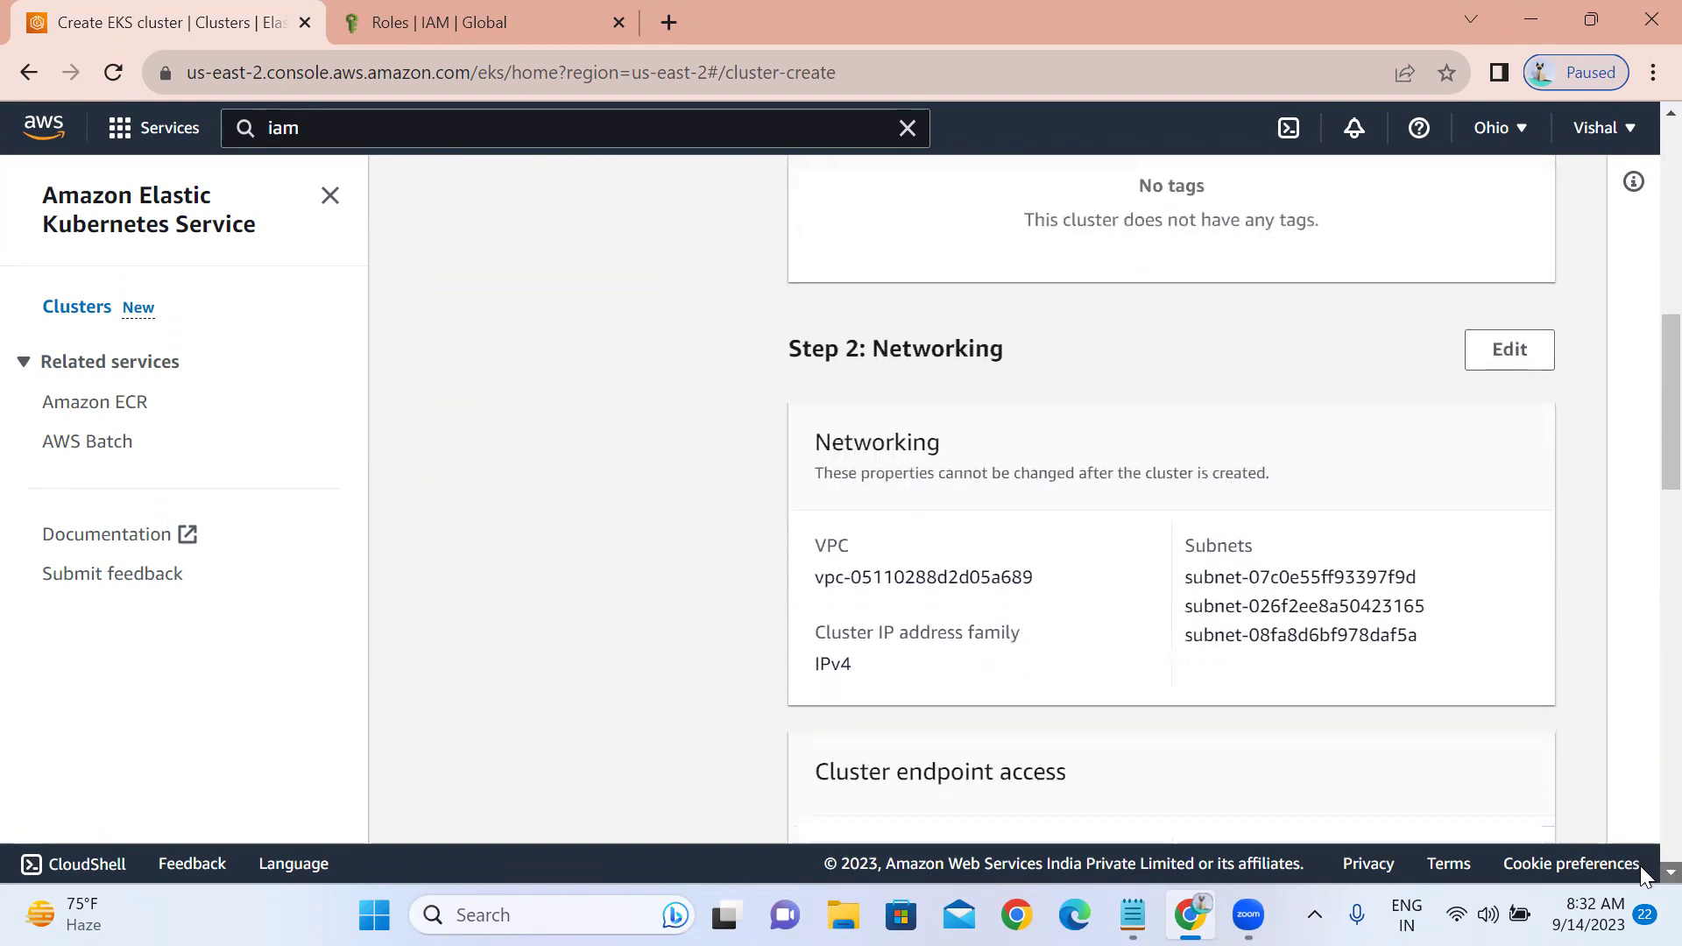
scroll(1639, 865, down, 10)
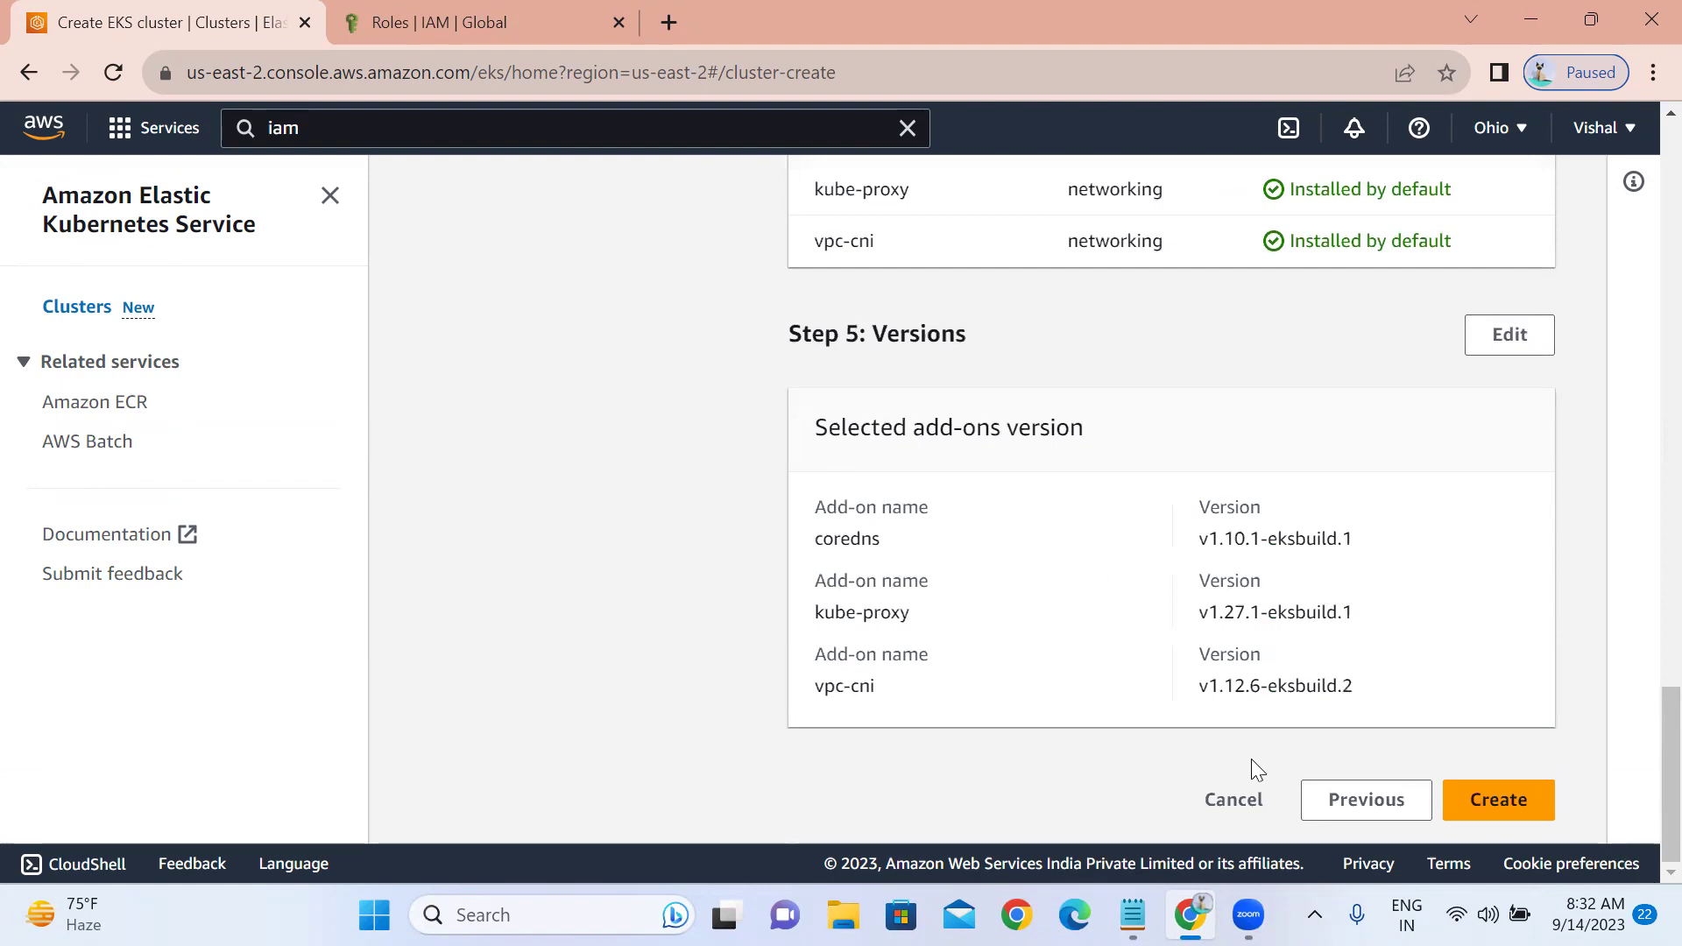
click(1480, 819)
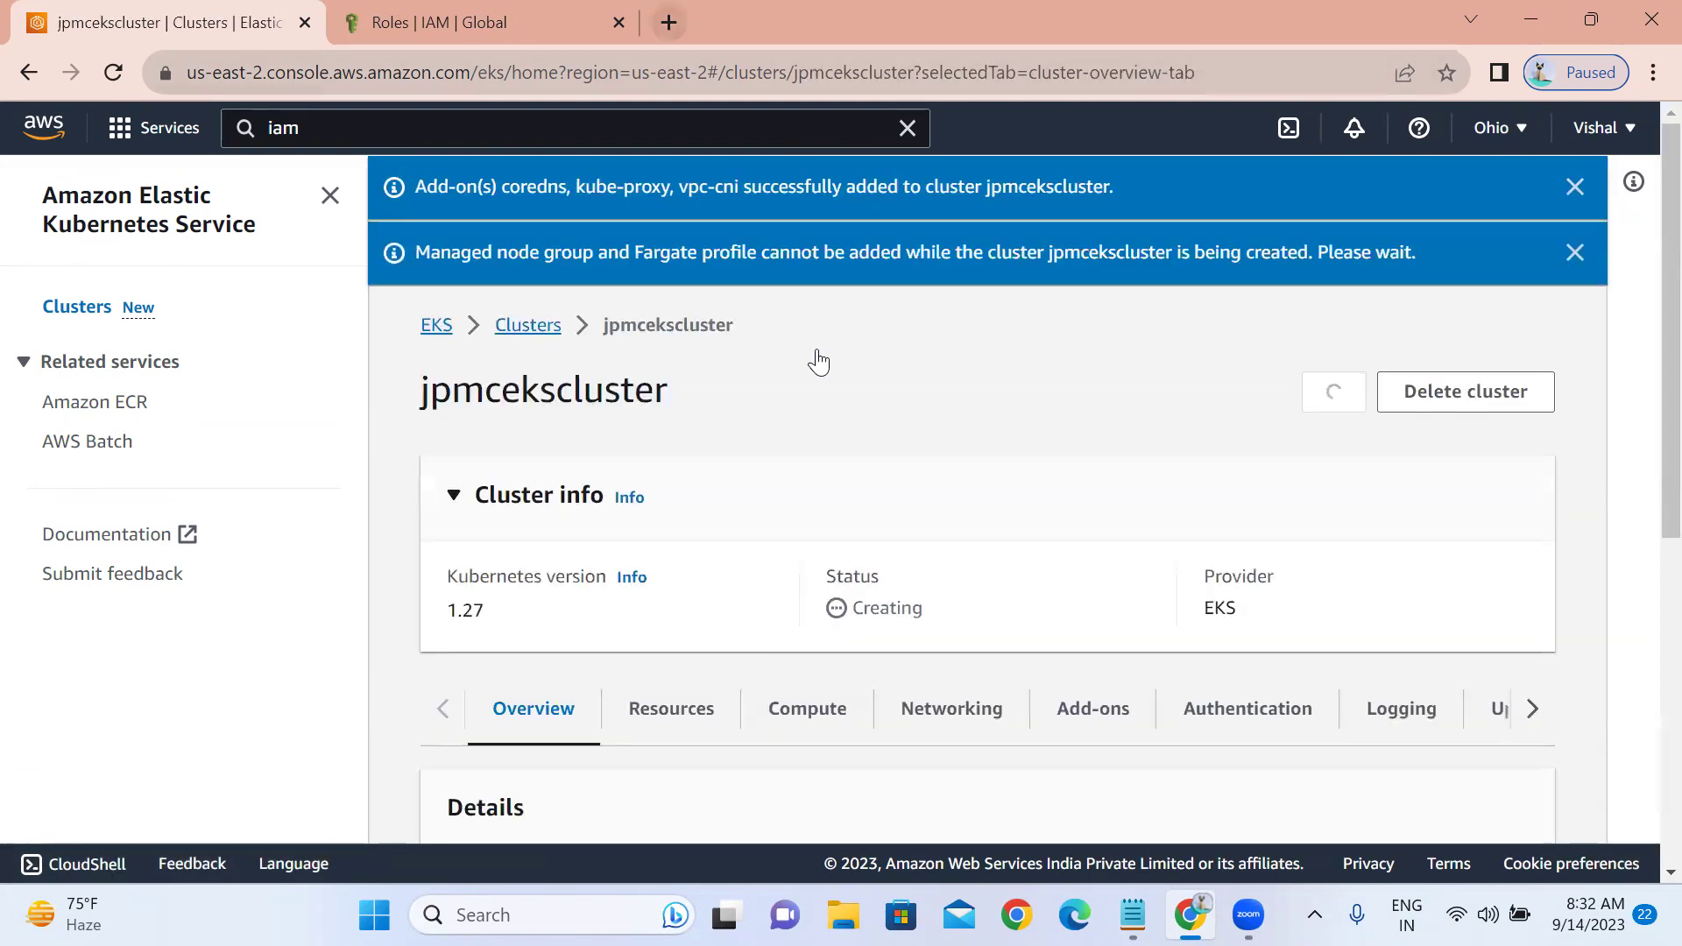
- Search the web in a new tab for "terraform eks cluster tutorial" and open HashiCorp's tutorial on provisioning an EKS cluster
key(ctrl+t)
text(terraform eks cluster tutorial)
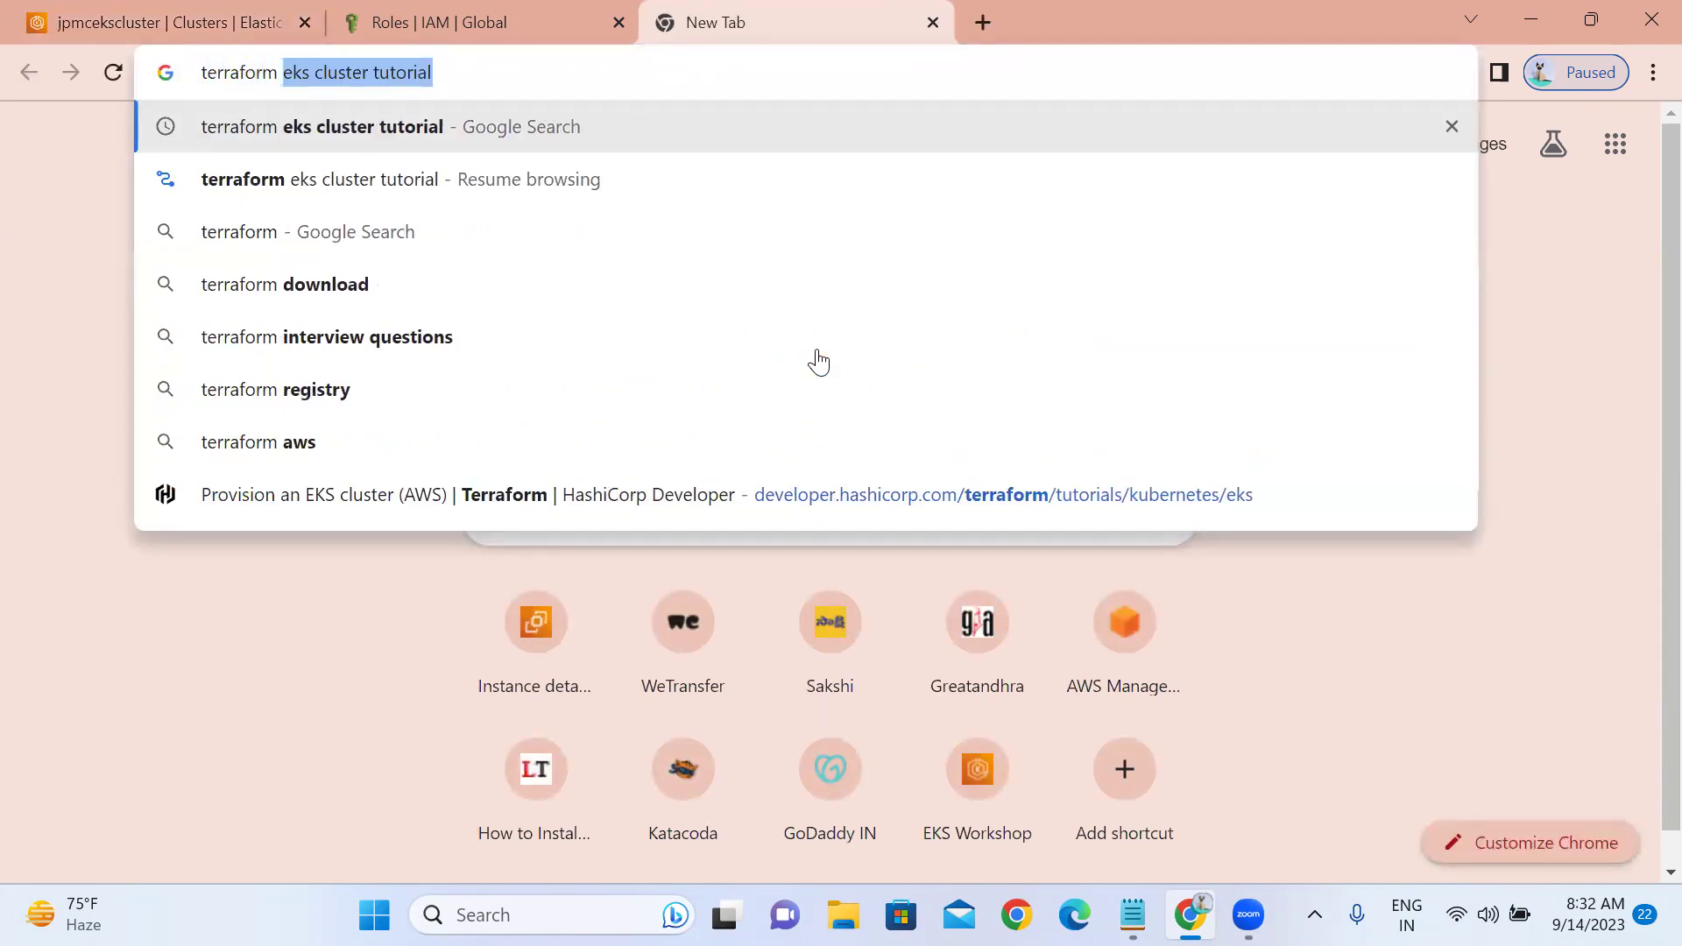
key(Right)
key(Return)
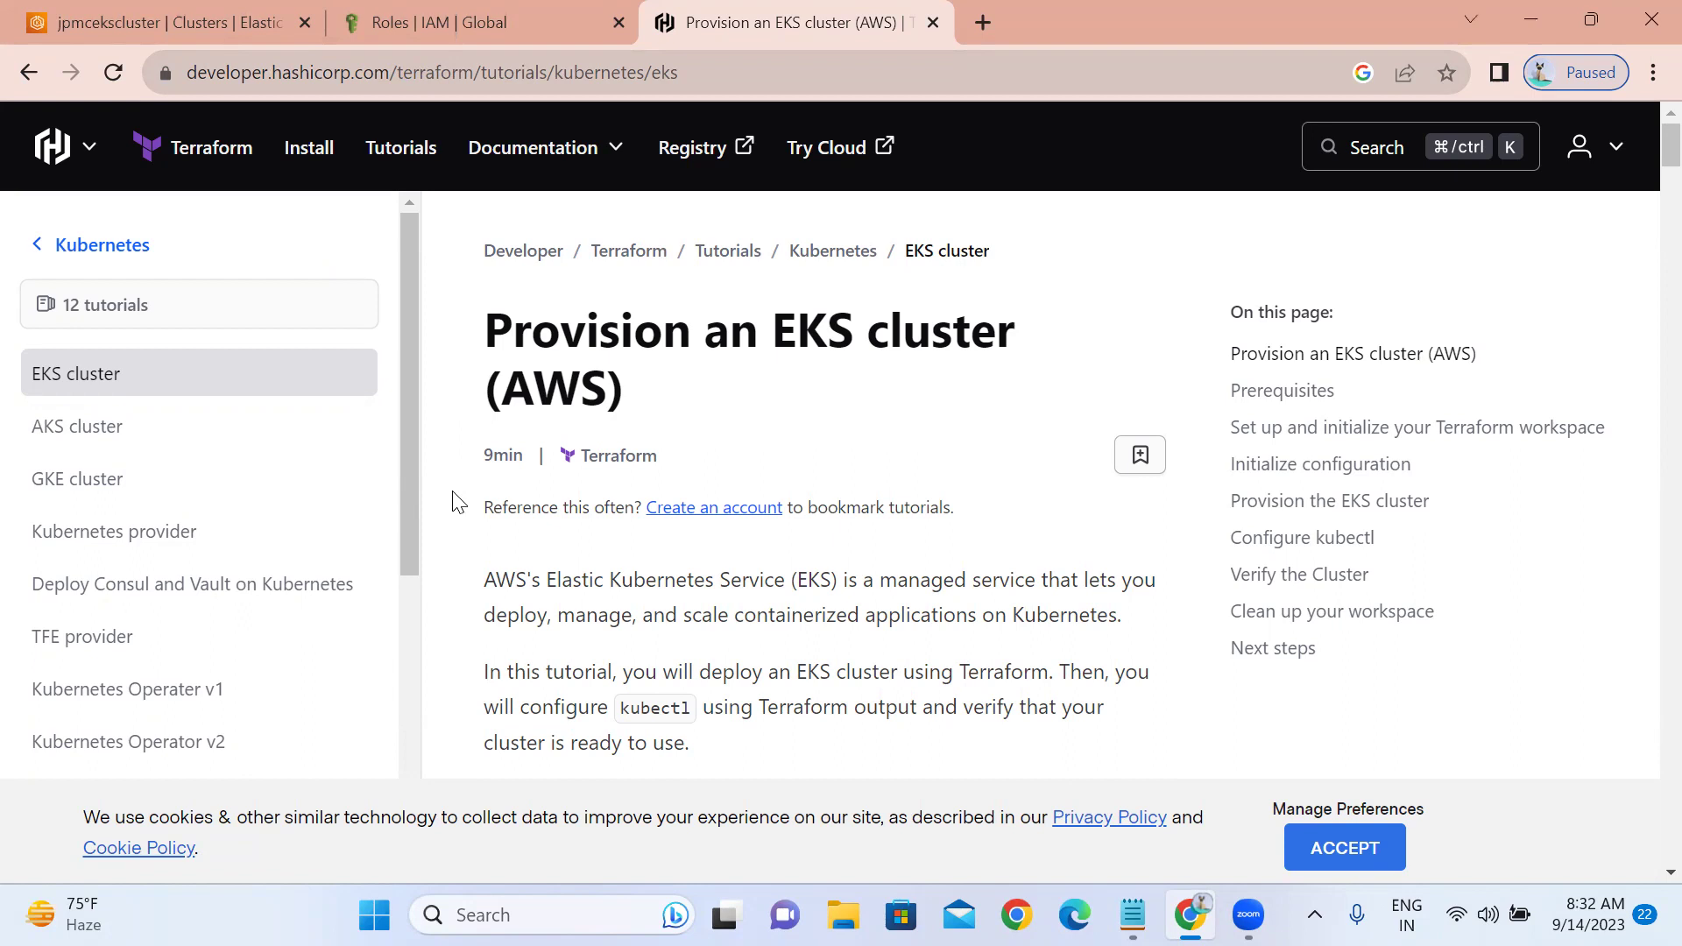
- Read the tutorial through its prerequisites to the Terraform workspace setup, and copy the git clone command for the example repository
scroll(457, 503, down, 1)
scroll(456, 503, down, 10)
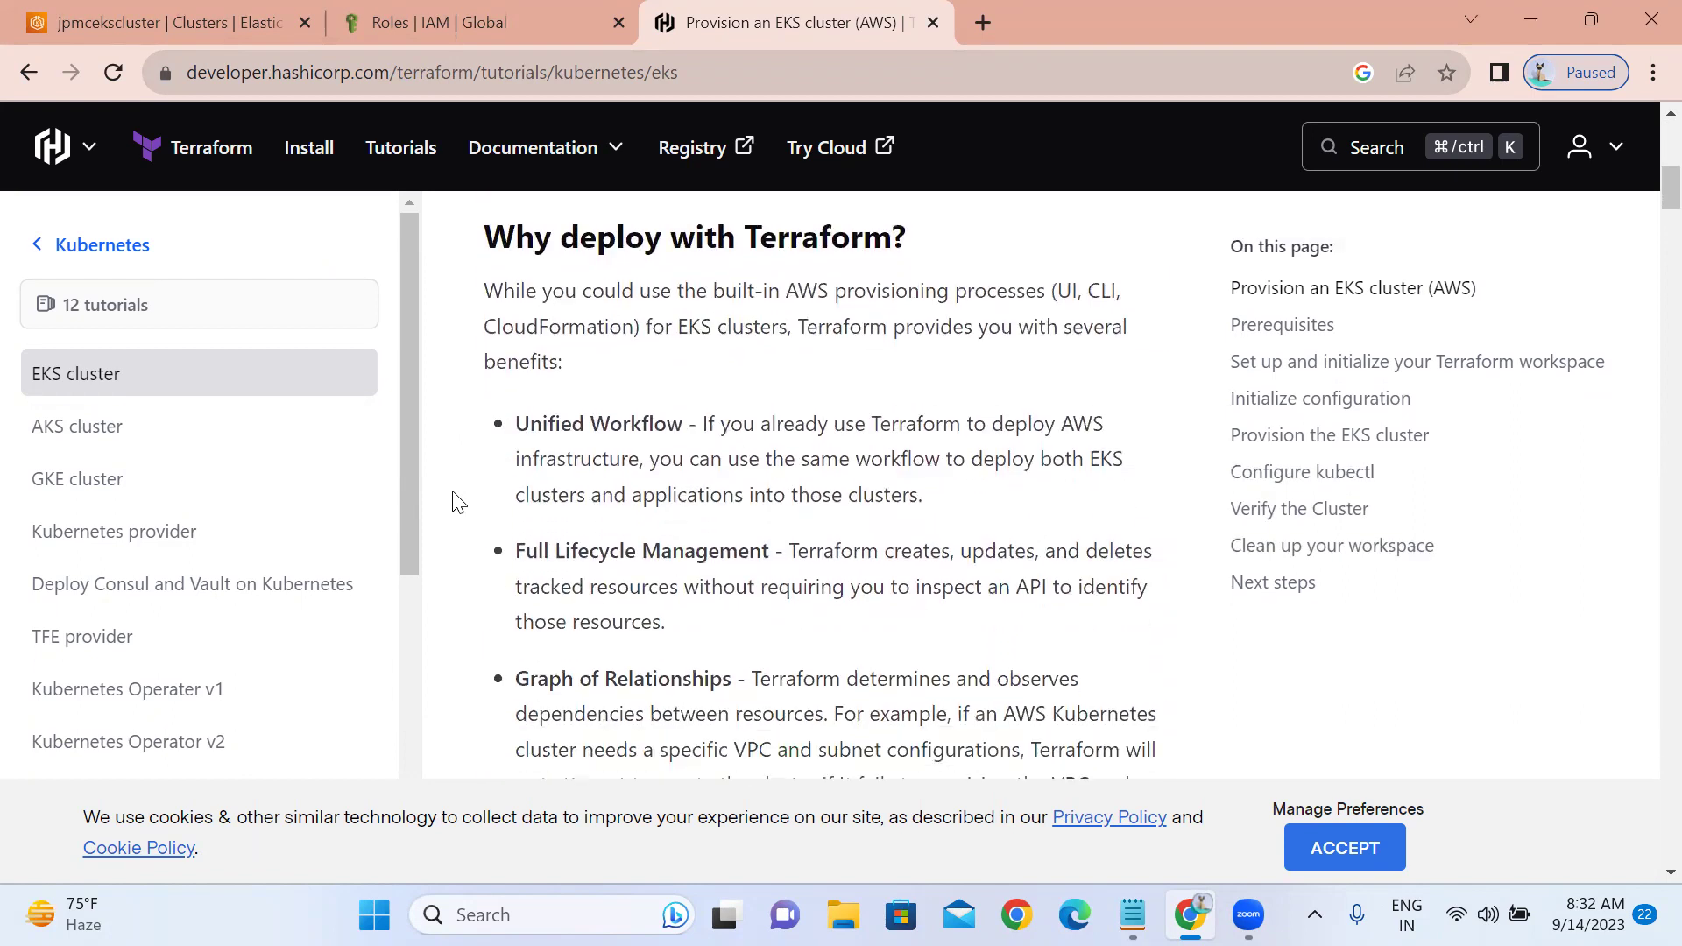
scroll(456, 504, down, 8)
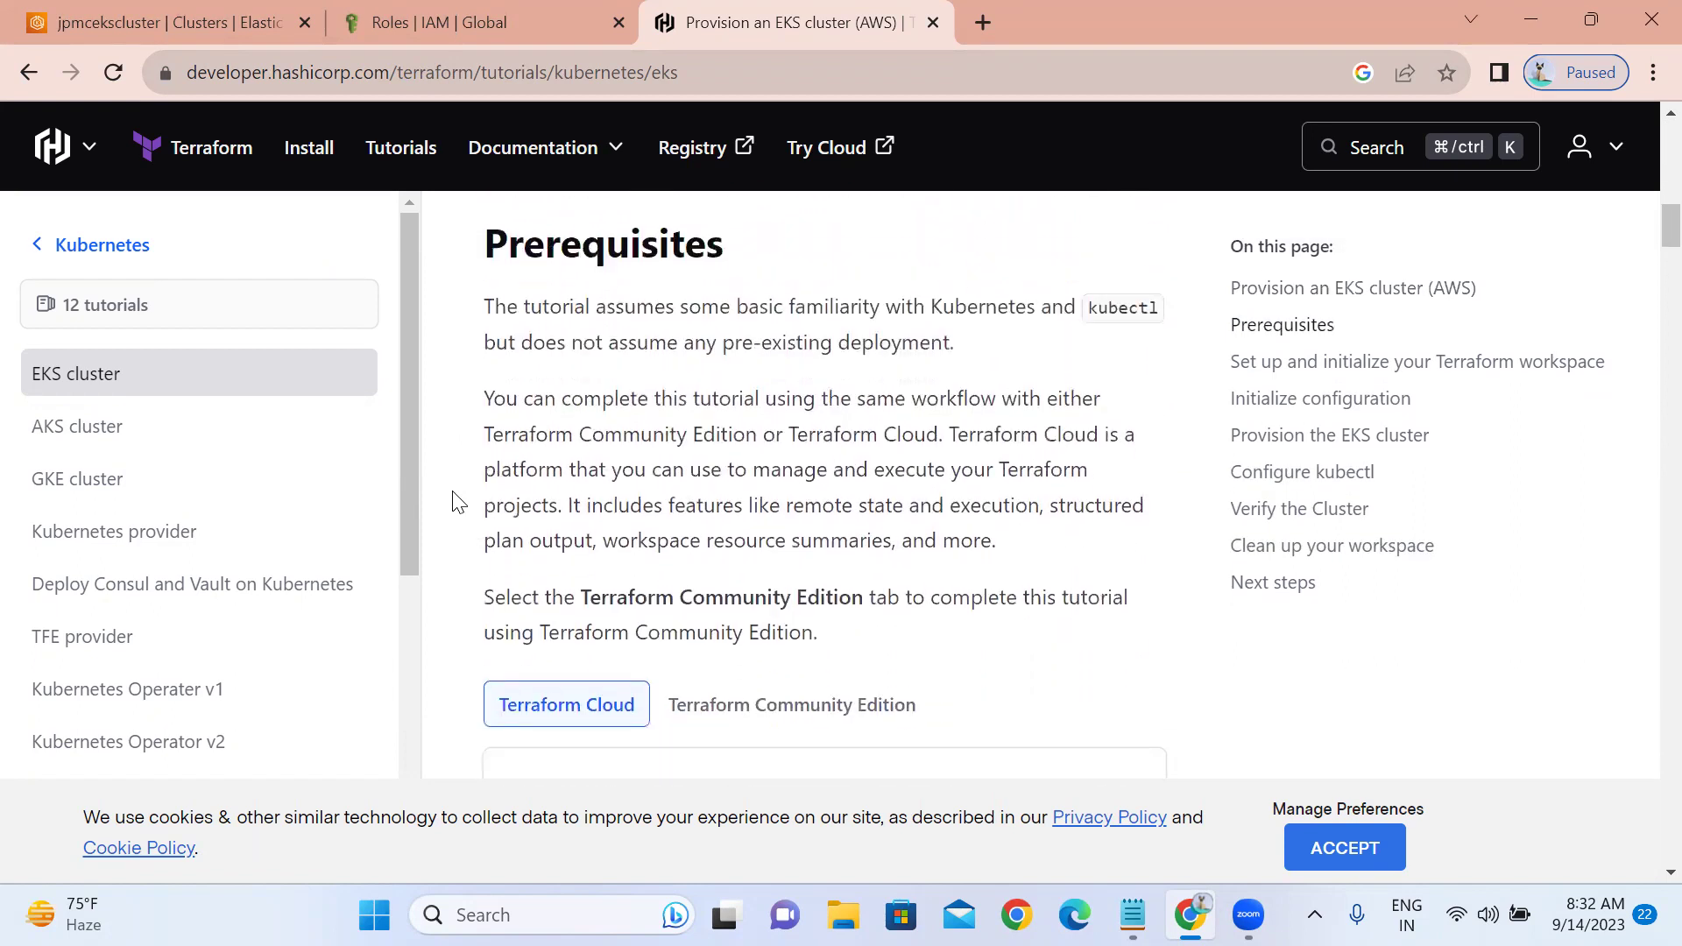
scroll(456, 504, down, 3)
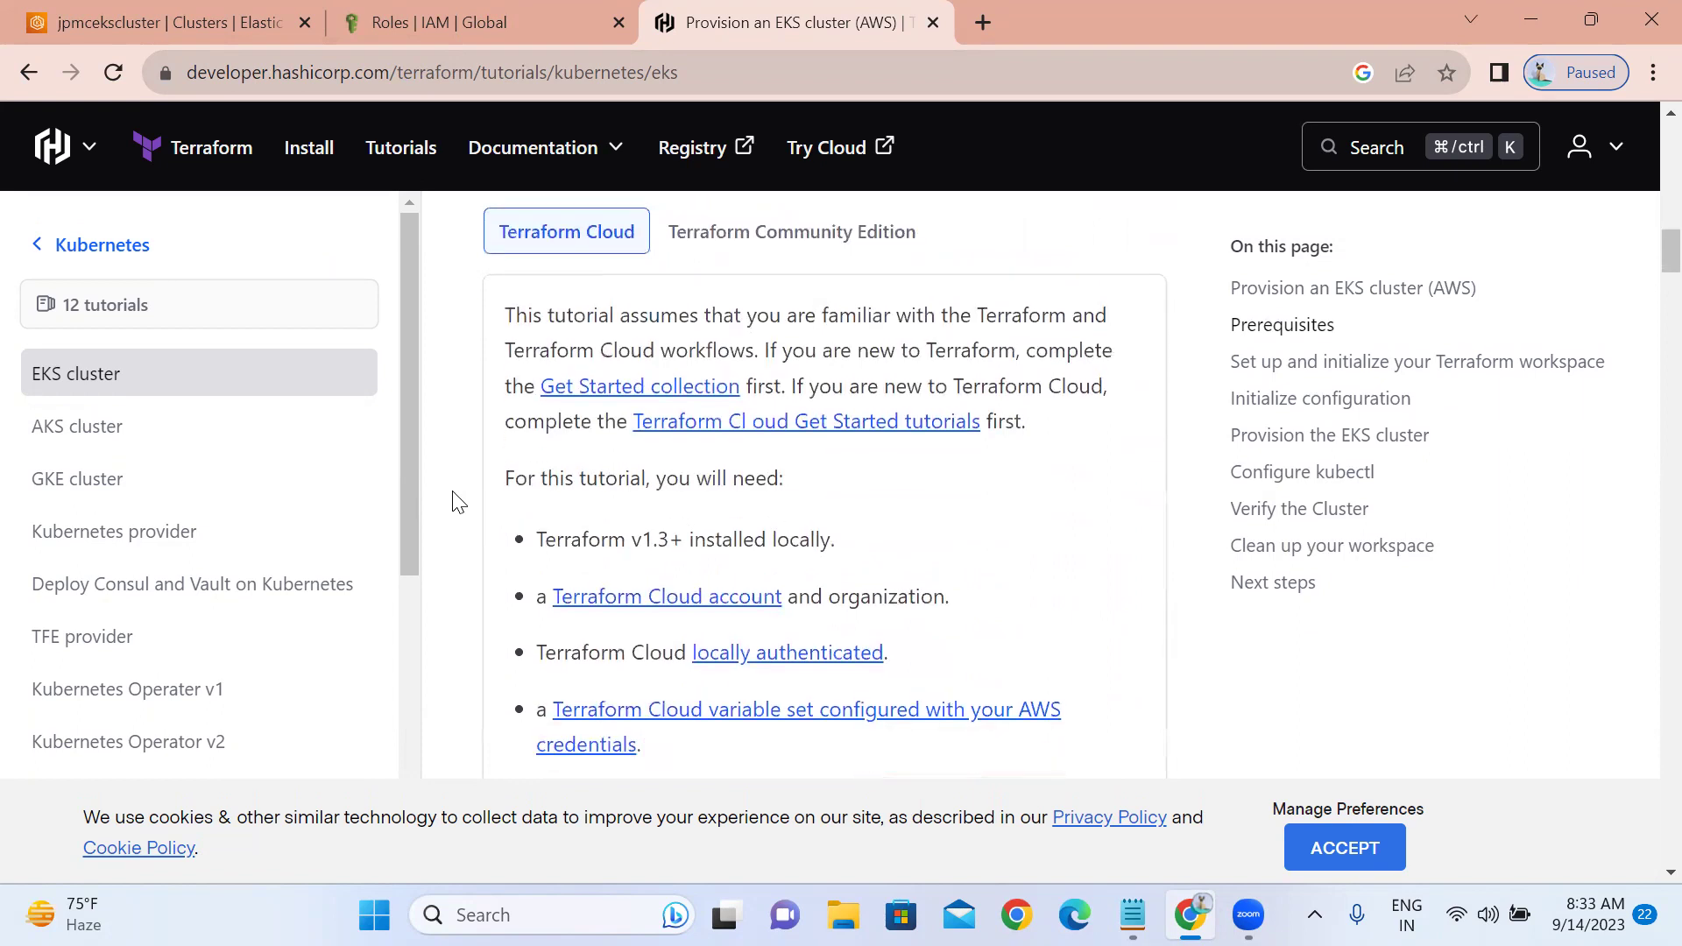
scroll(456, 504, down, 3)
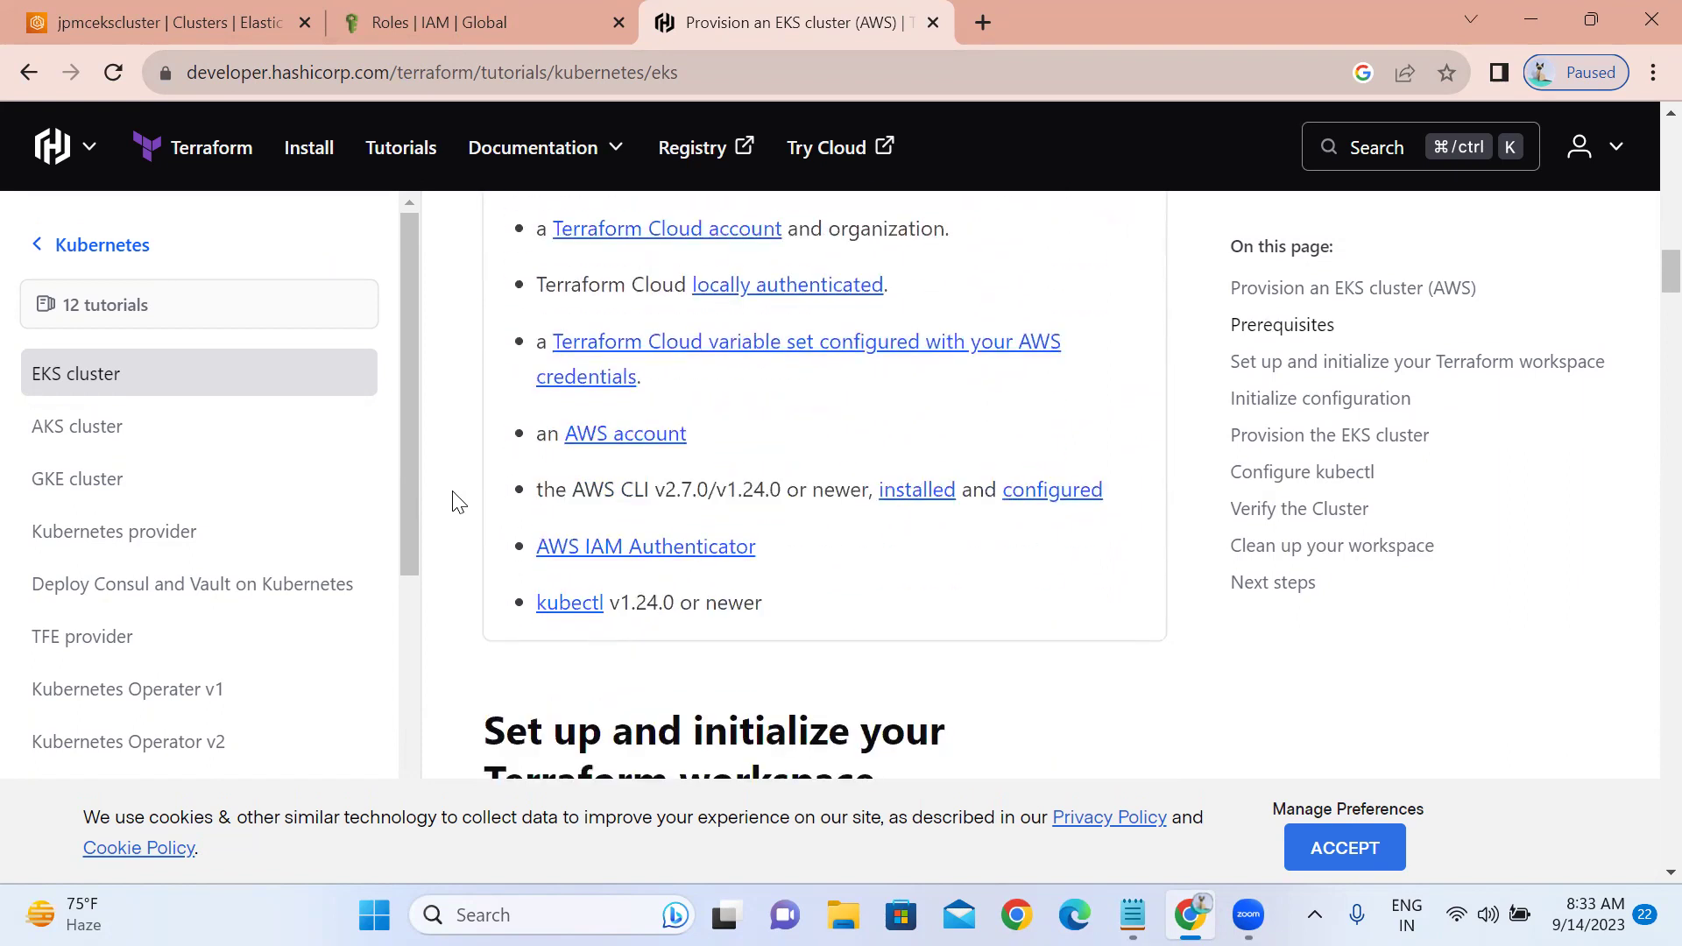
scroll(456, 503, down, 4)
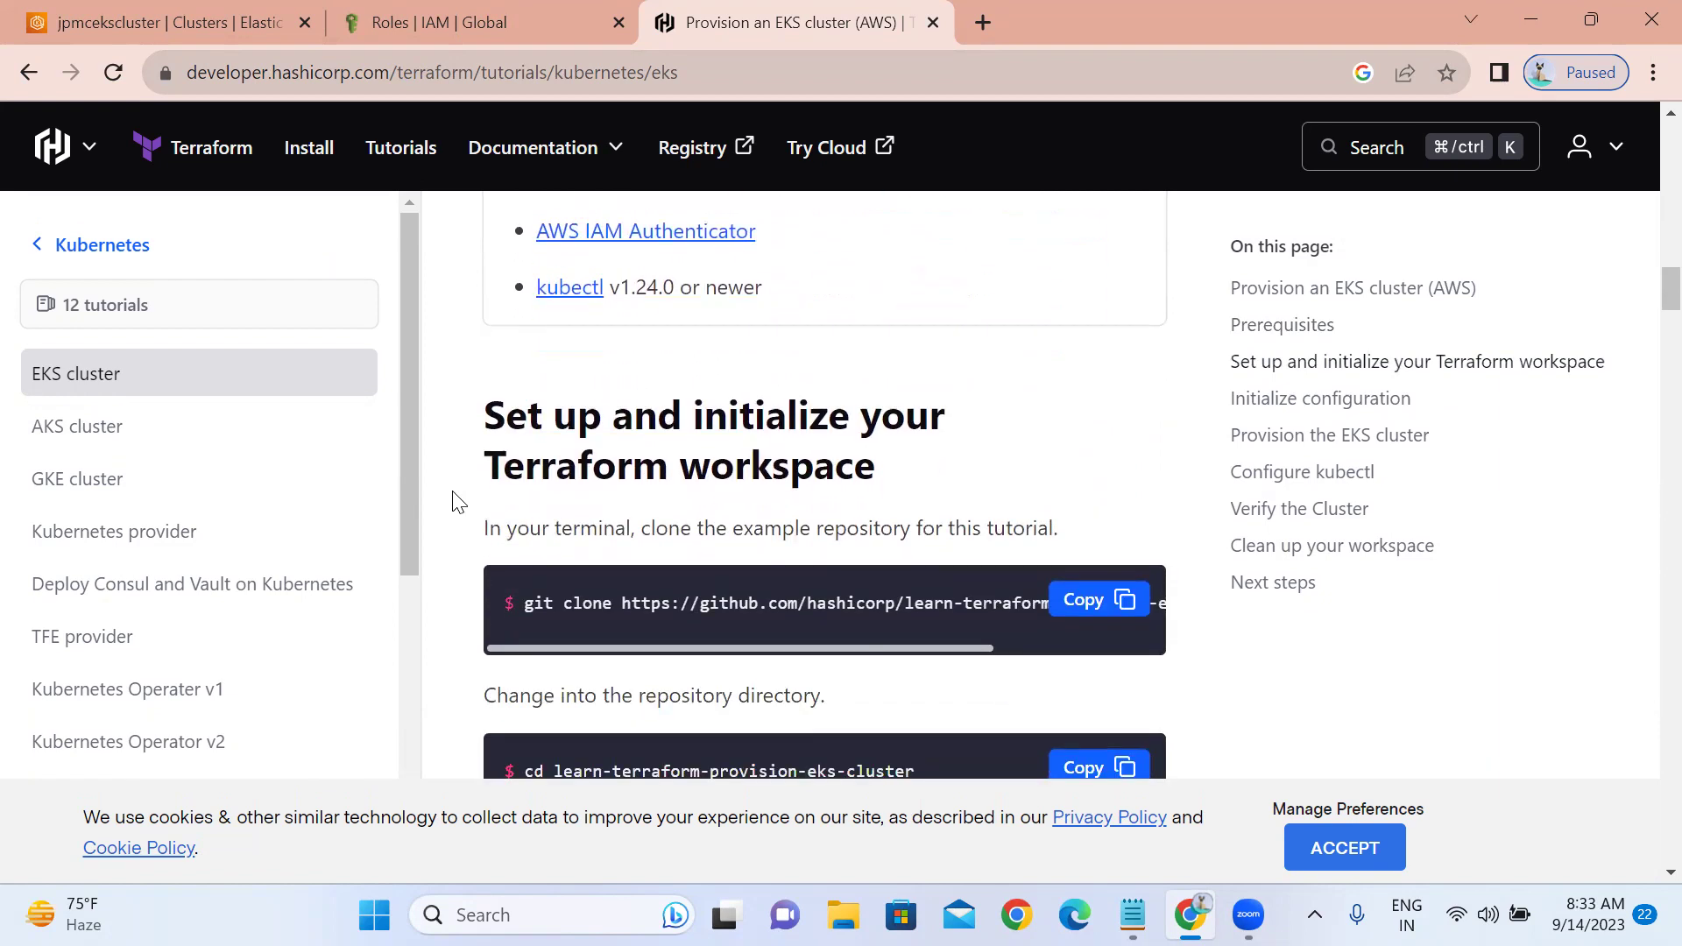
scroll(456, 503, down, 3)
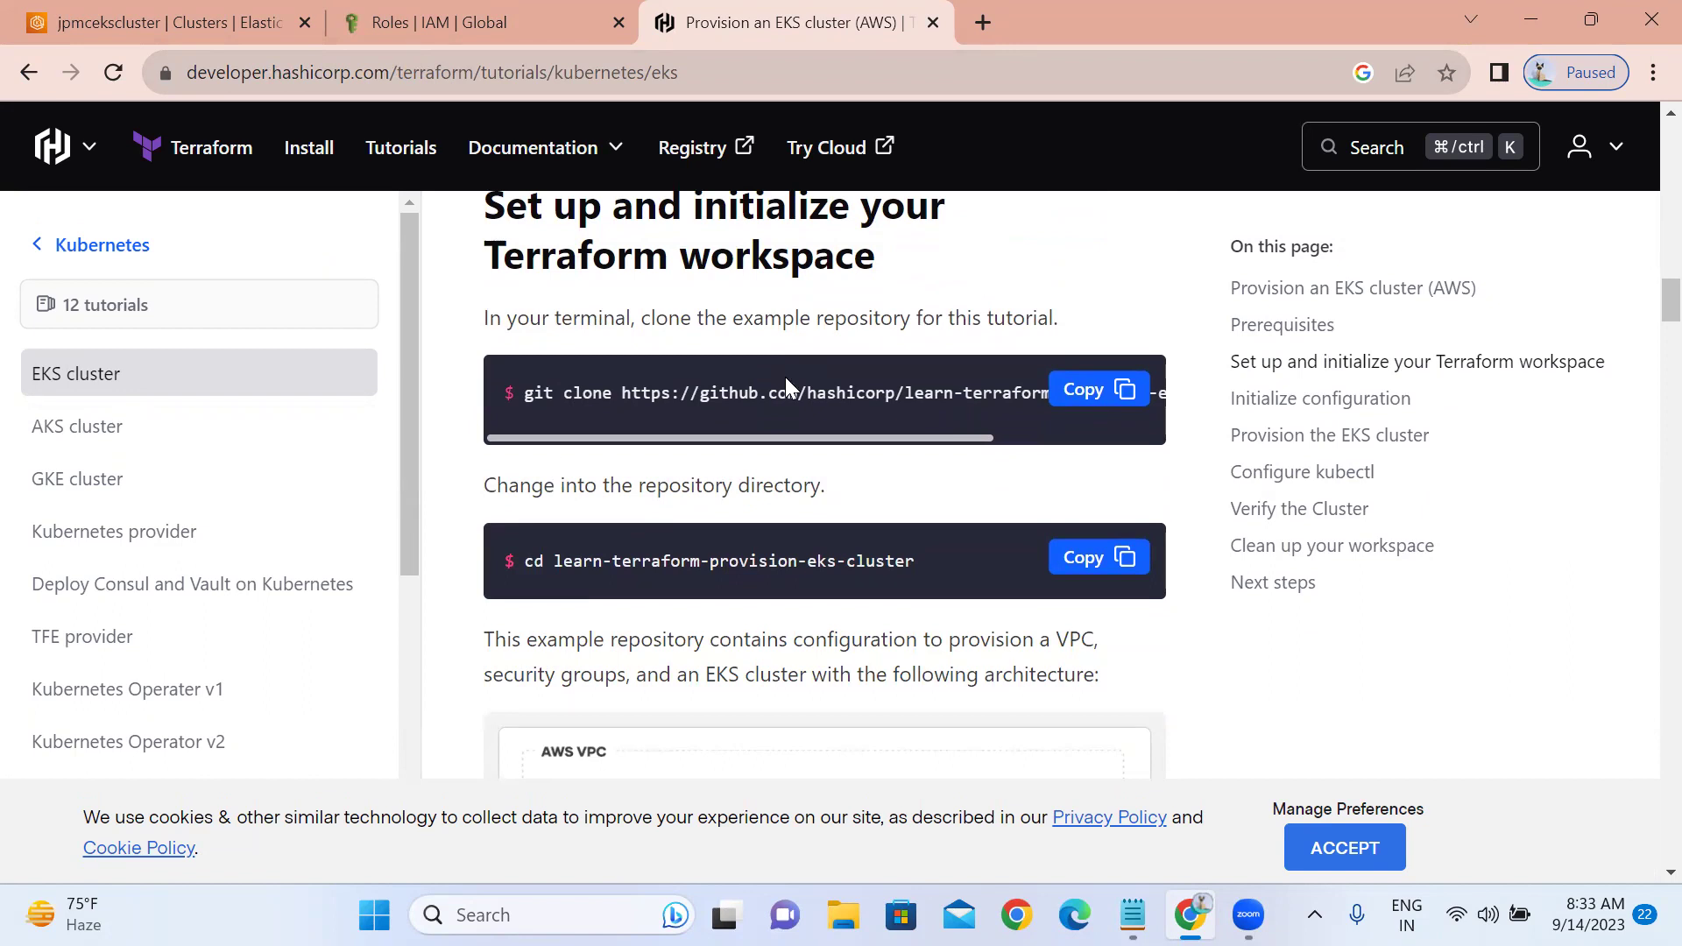
click(1110, 386)
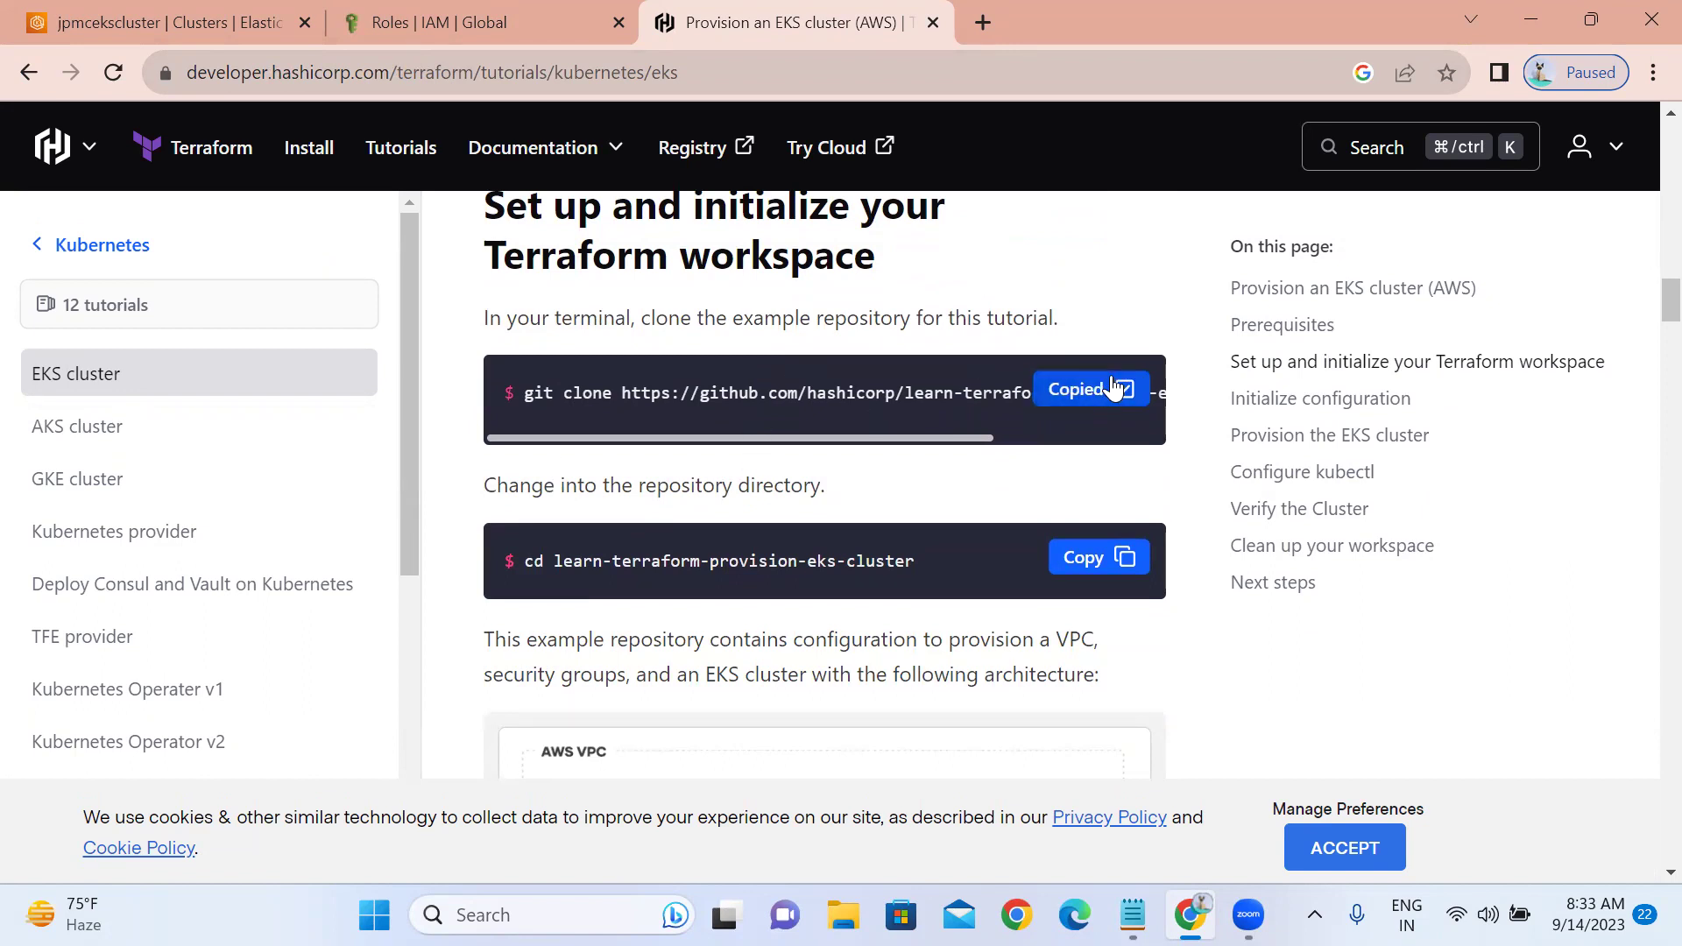
- Search the web in a new tab with the copied git clone command for the learn-terraform-provision-eks-cluster repository
click(153, 17)
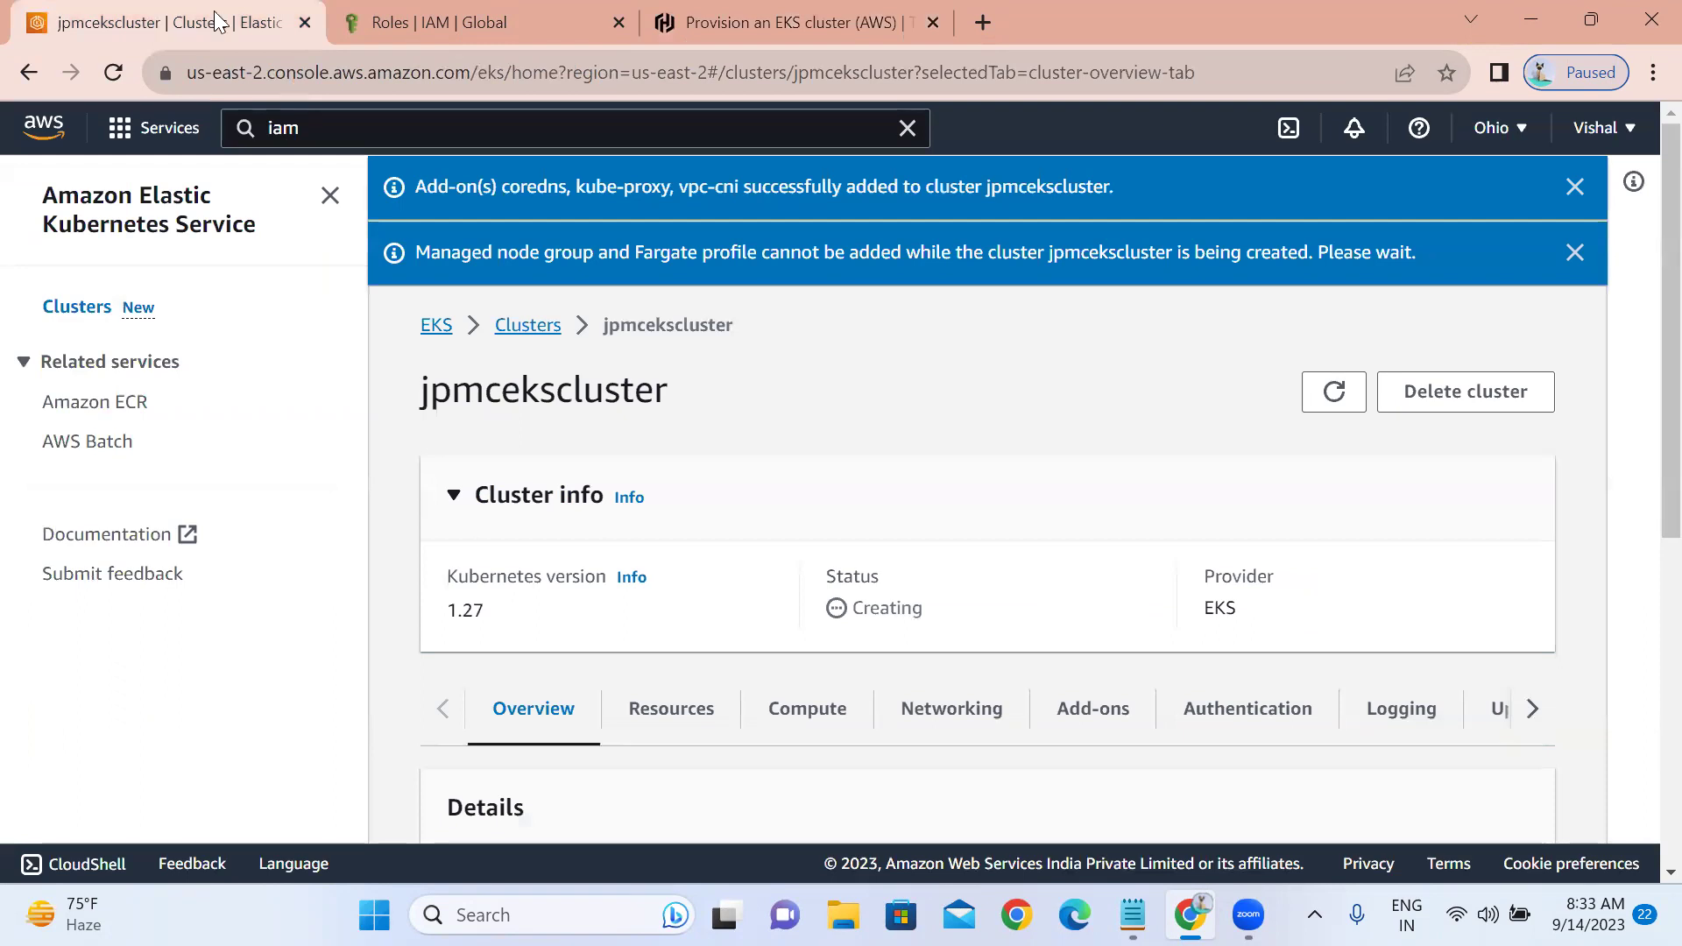
click(832, 25)
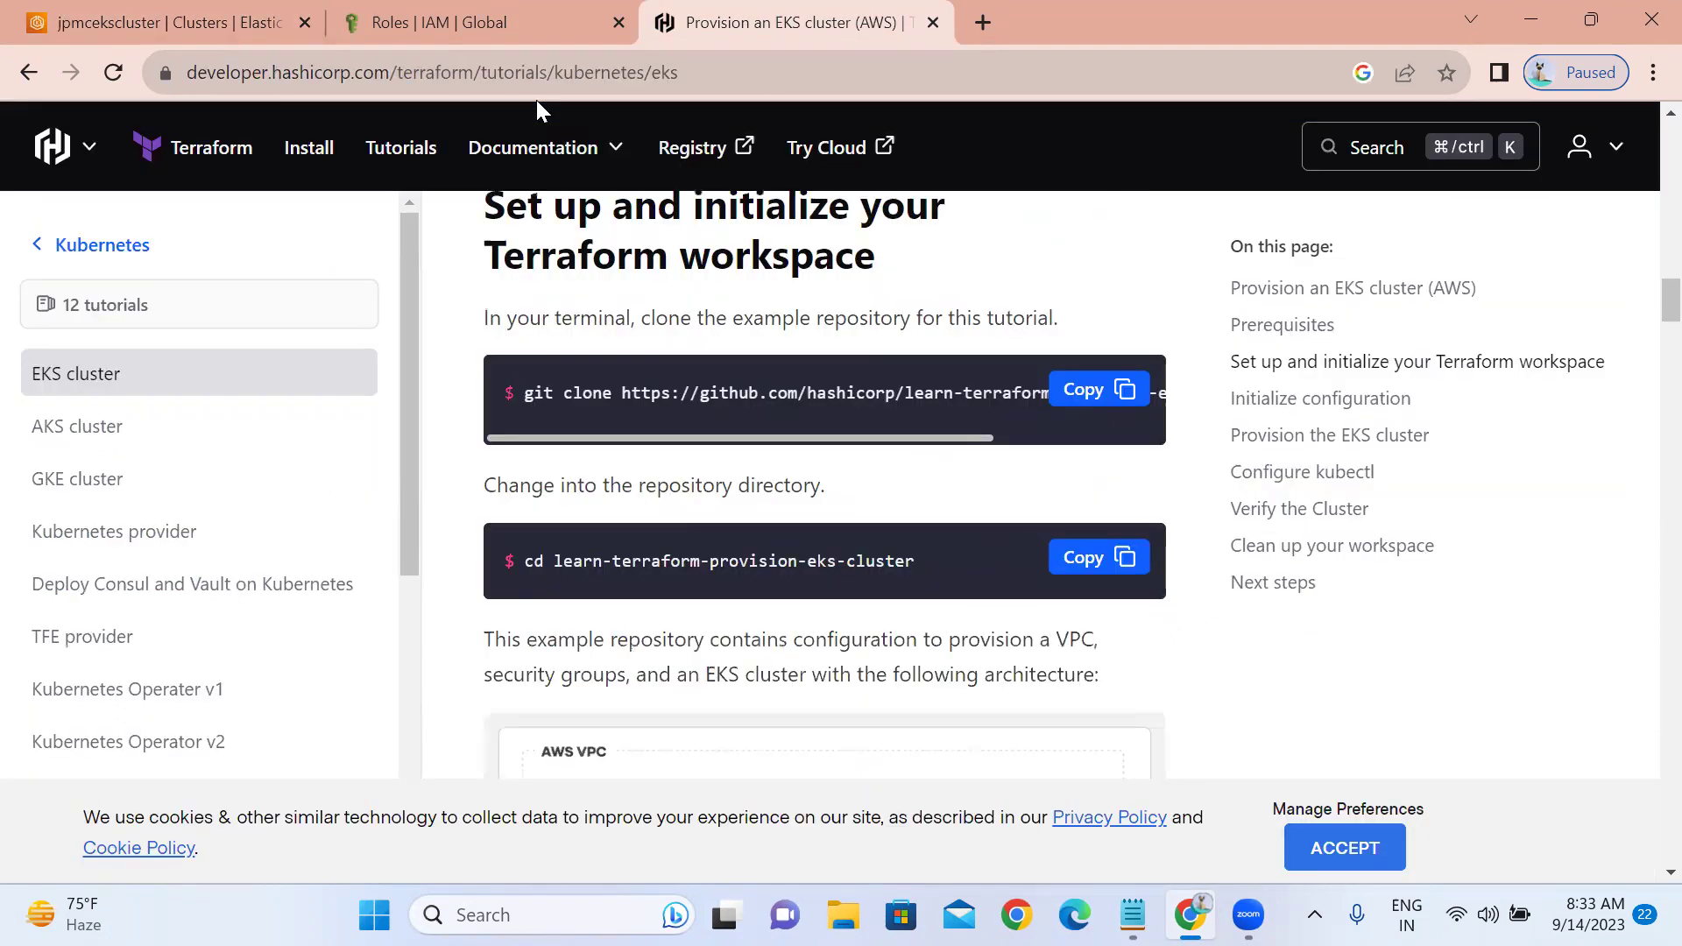
click(965, 33)
click(237, 66)
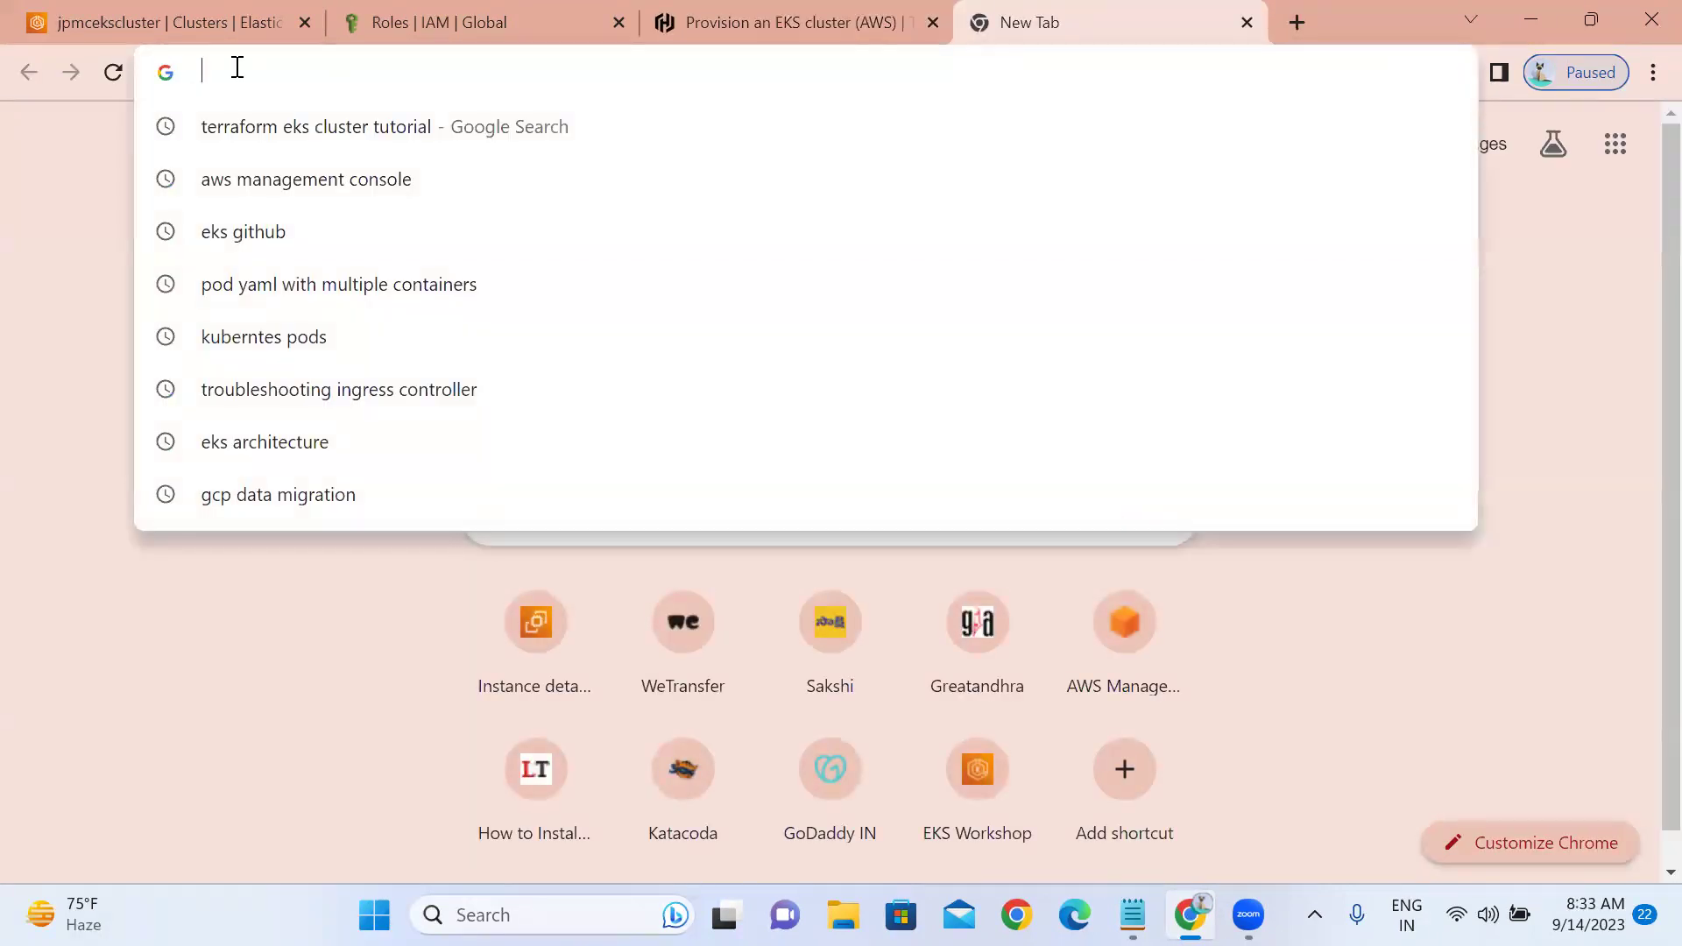
key(ctrl+v)
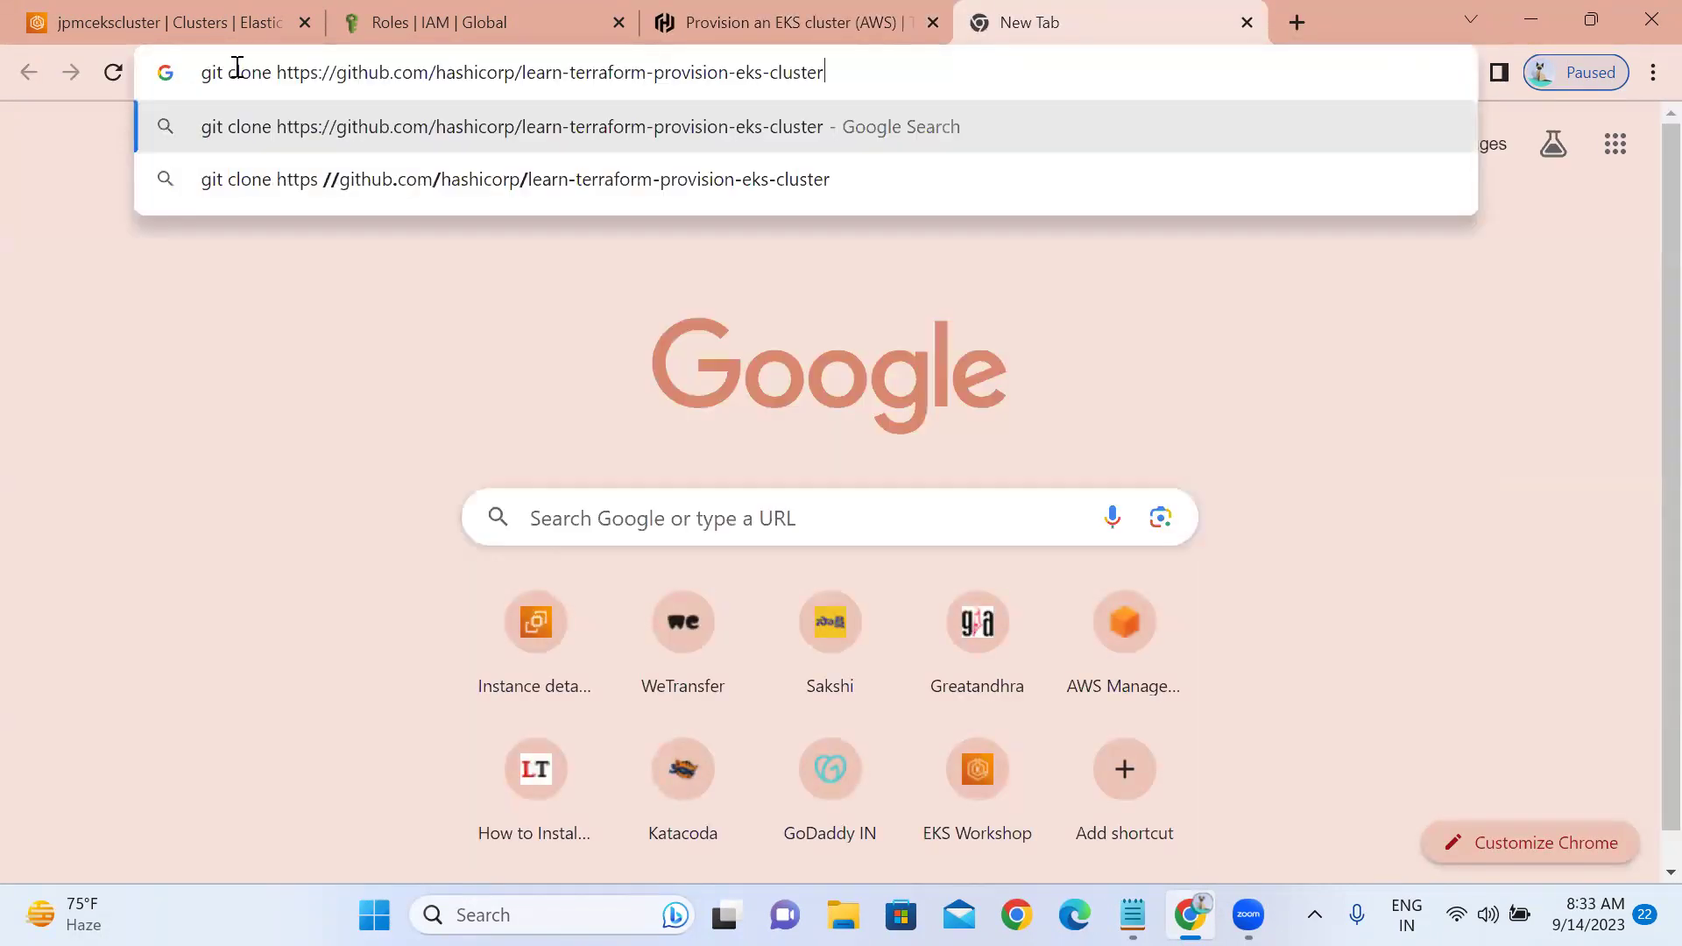
key(Return)
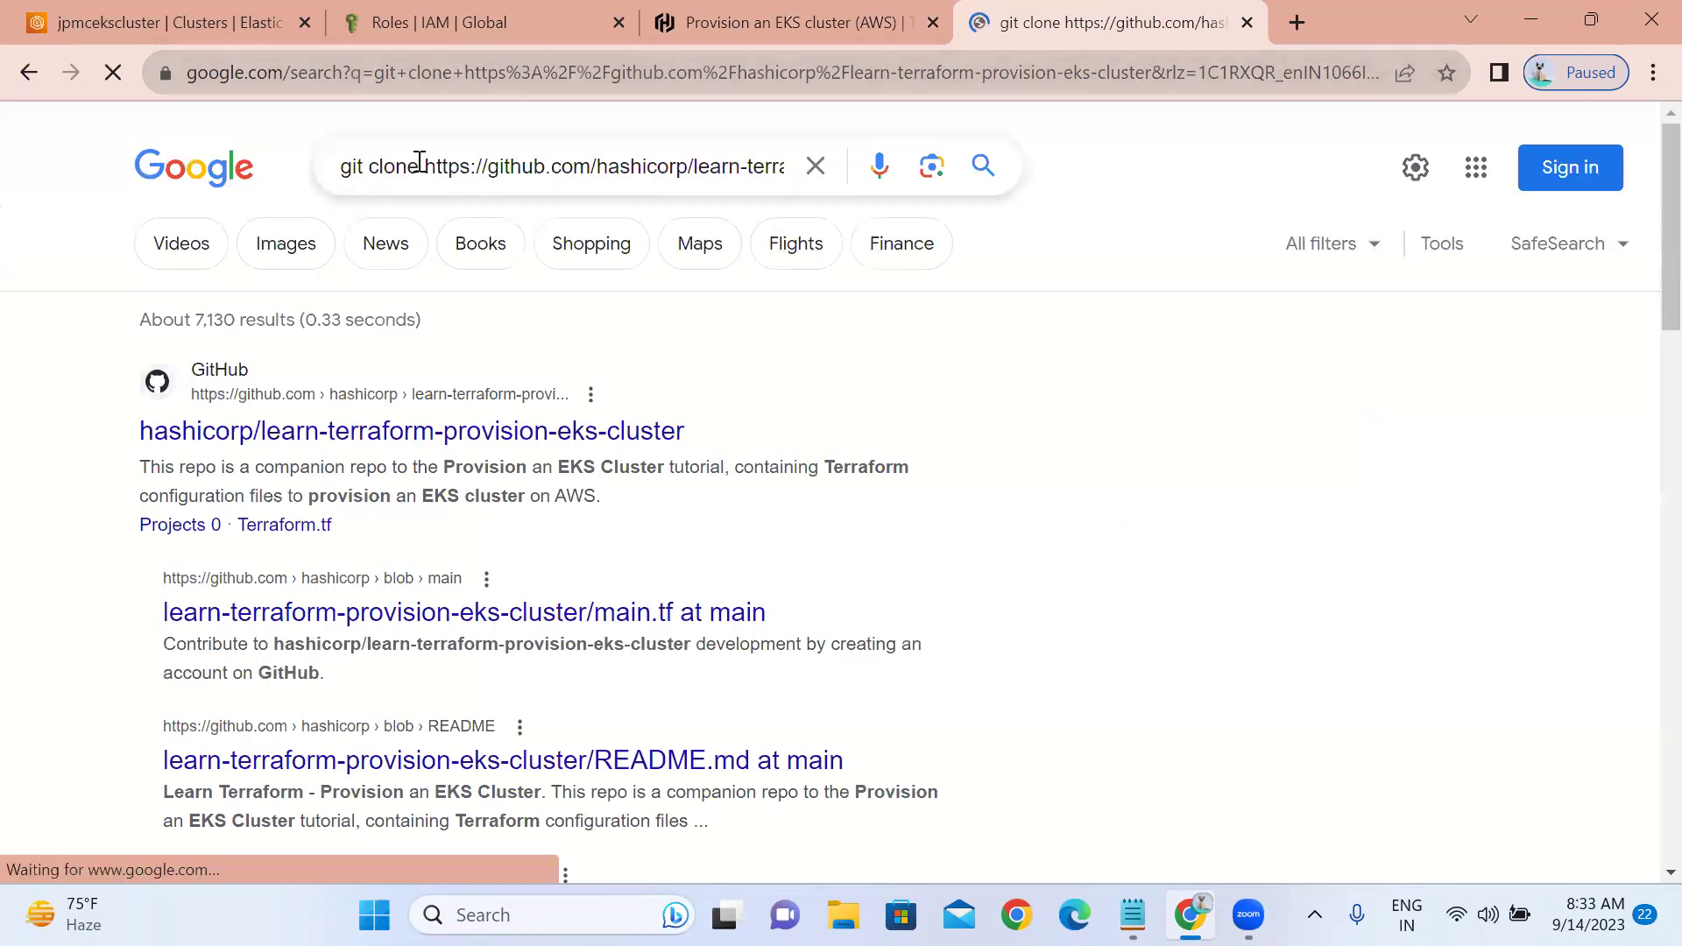
click(417, 167)
key(BackSpace)
key(BackSpace)
key(BackSpace)
key(BackSpace)
key(BackSpace)
key(BackSpace)
key(BackSpace)
key(BackSpace)
key(BackSpace)
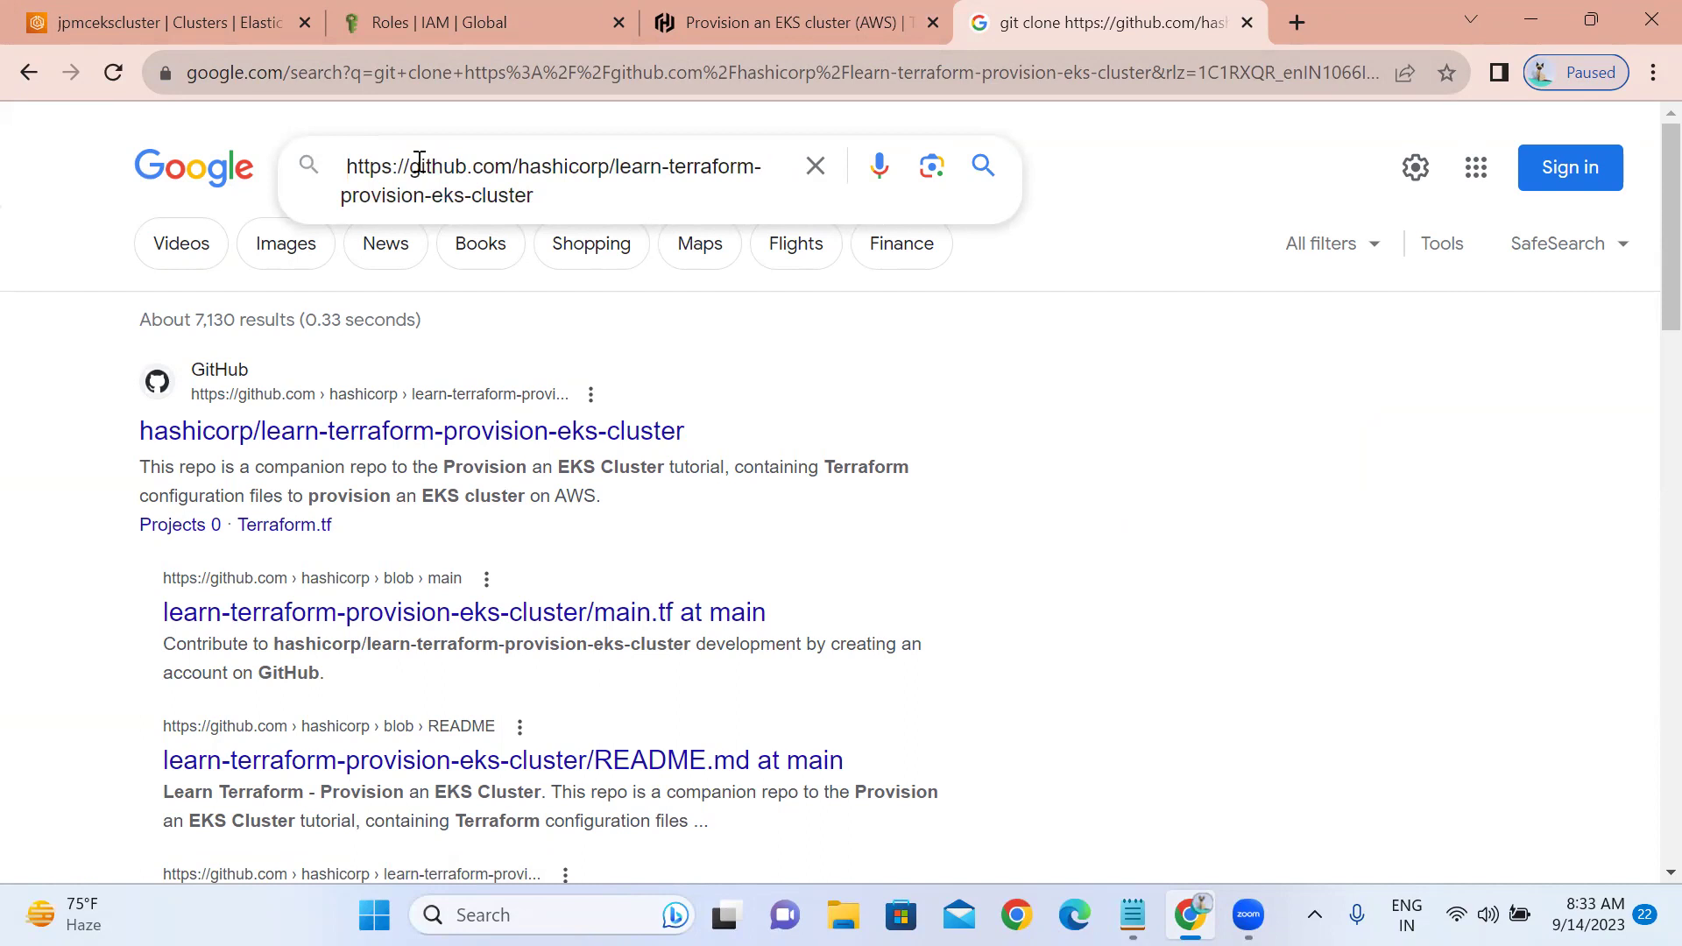
- Open the hashicorp/learn-terraform-provision-eks-cluster repository on GitHub from the search results, and open its main.tf file
click(242, 429)
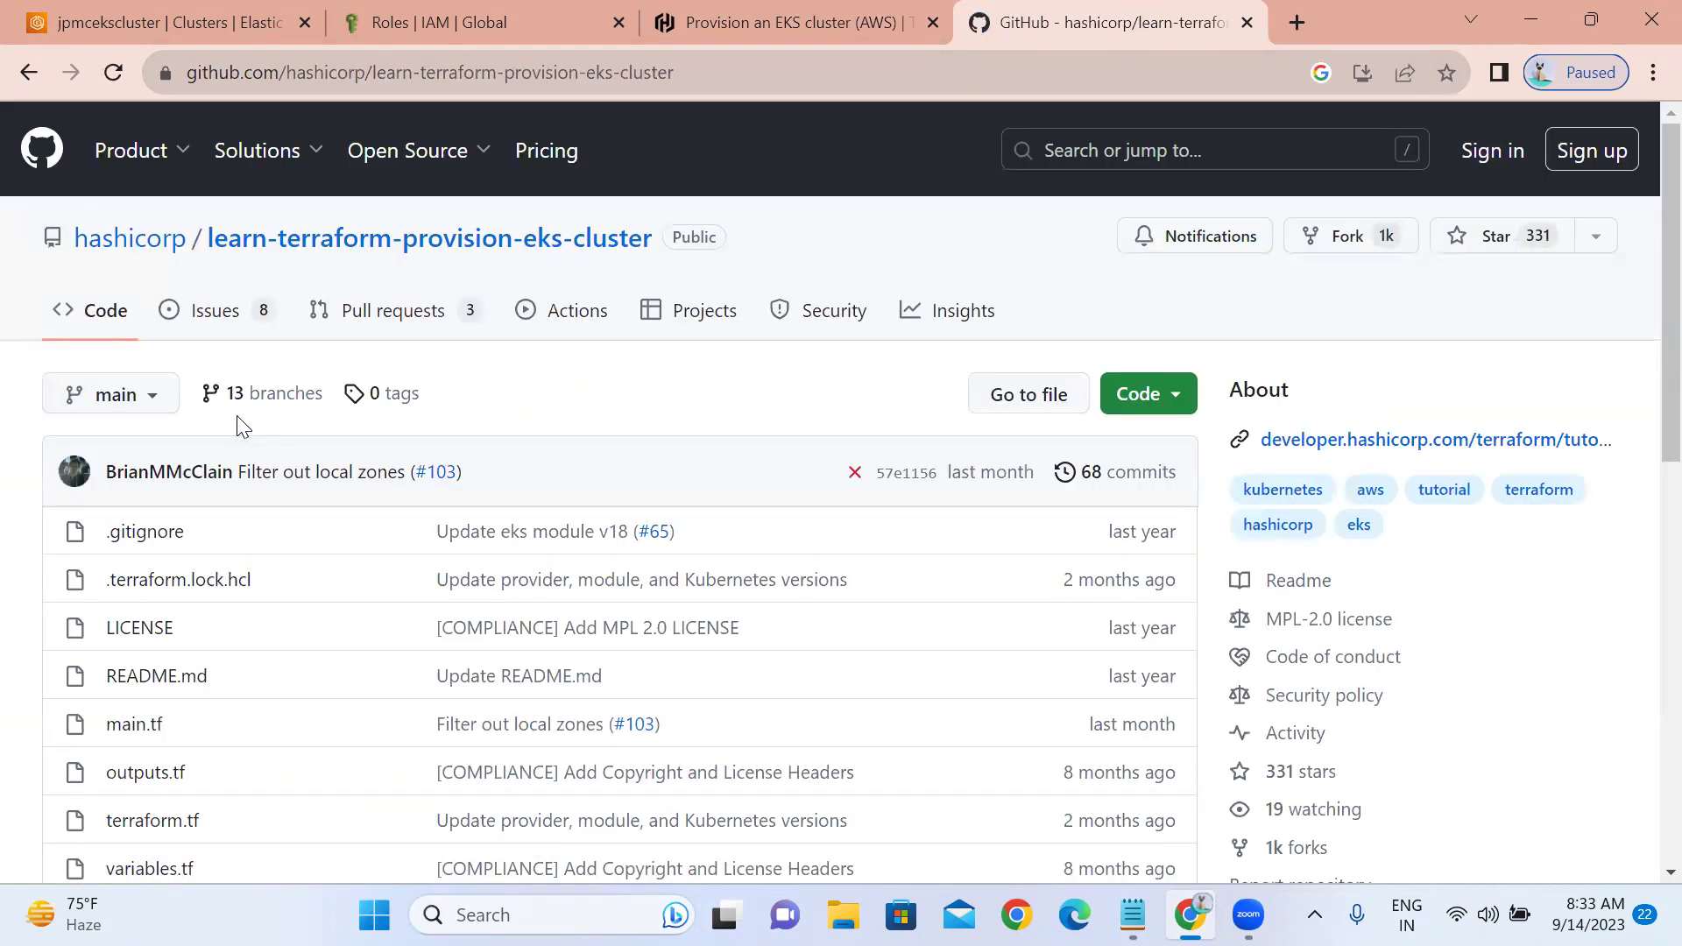
scroll(4, 648, down, 3)
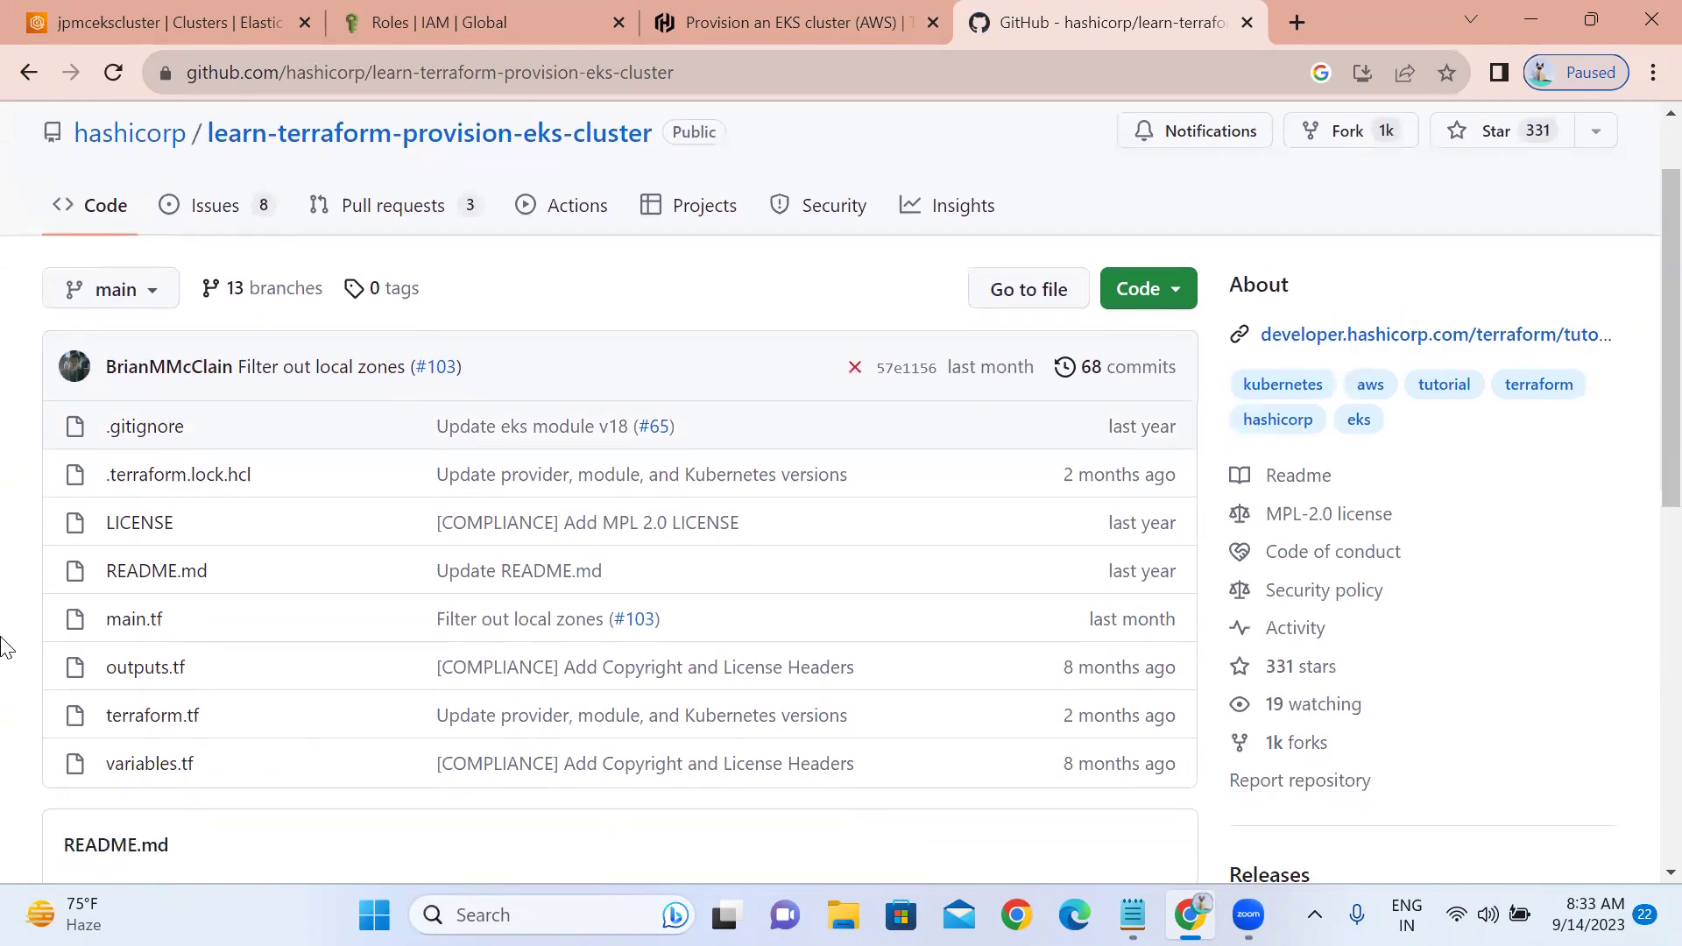
click(137, 415)
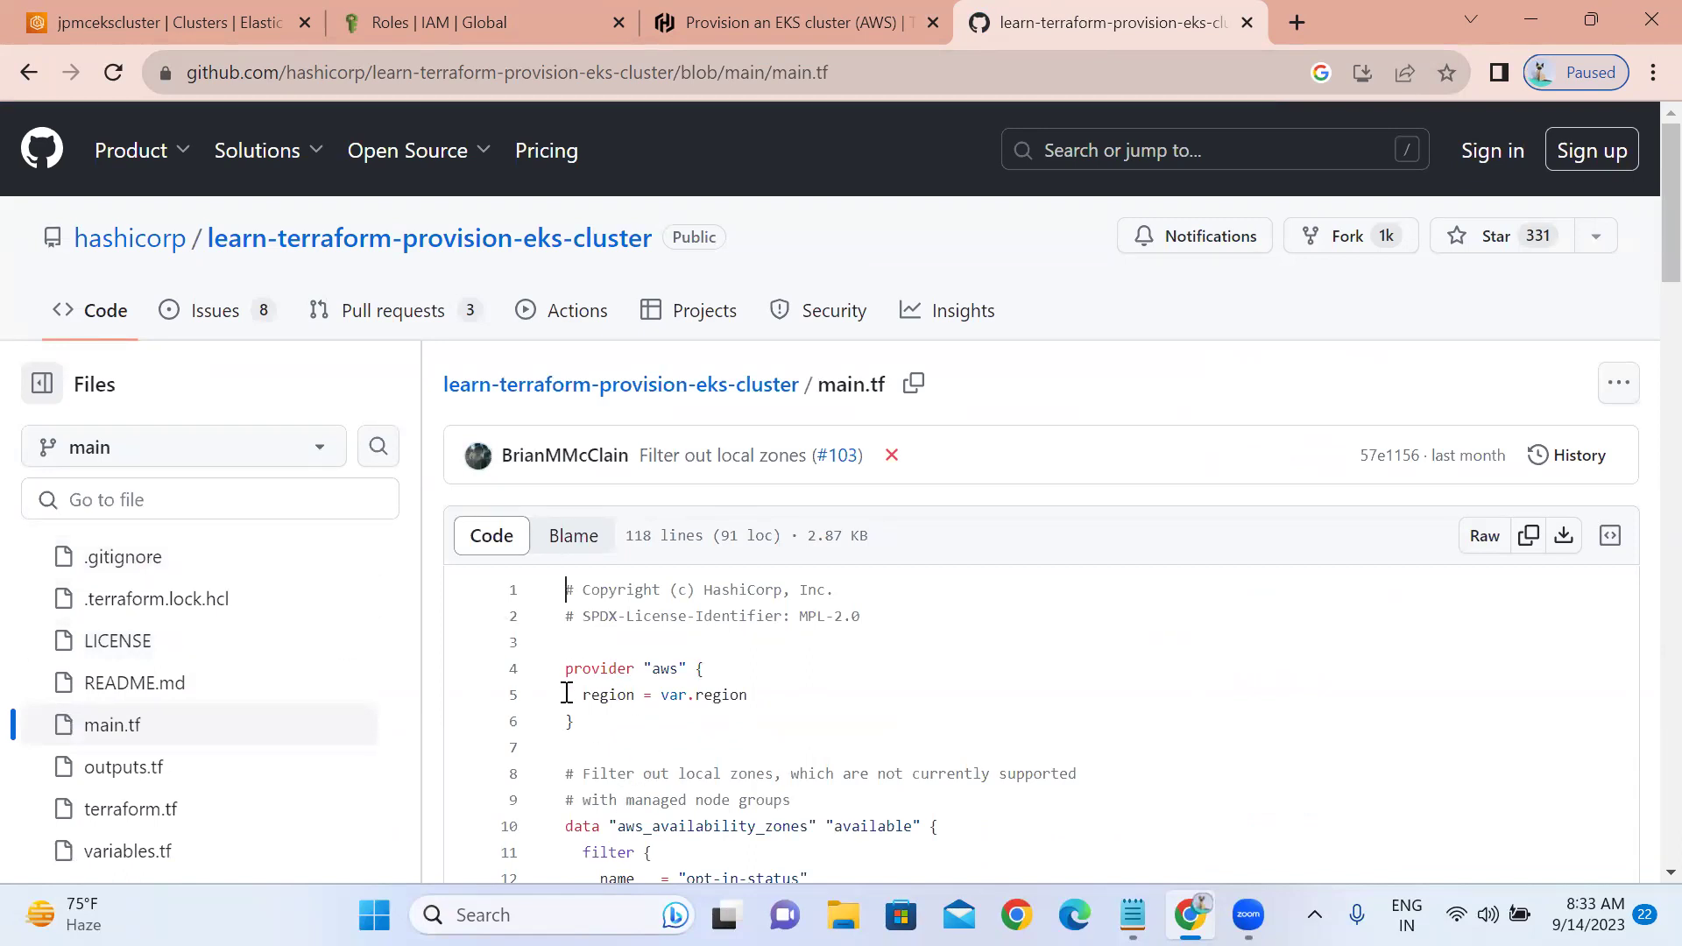
- Examine main.tf from the AWS provider and availability zone filter through the VPC module's subnet and gateway settings
click(567, 693)
scroll(566, 693, down, 5)
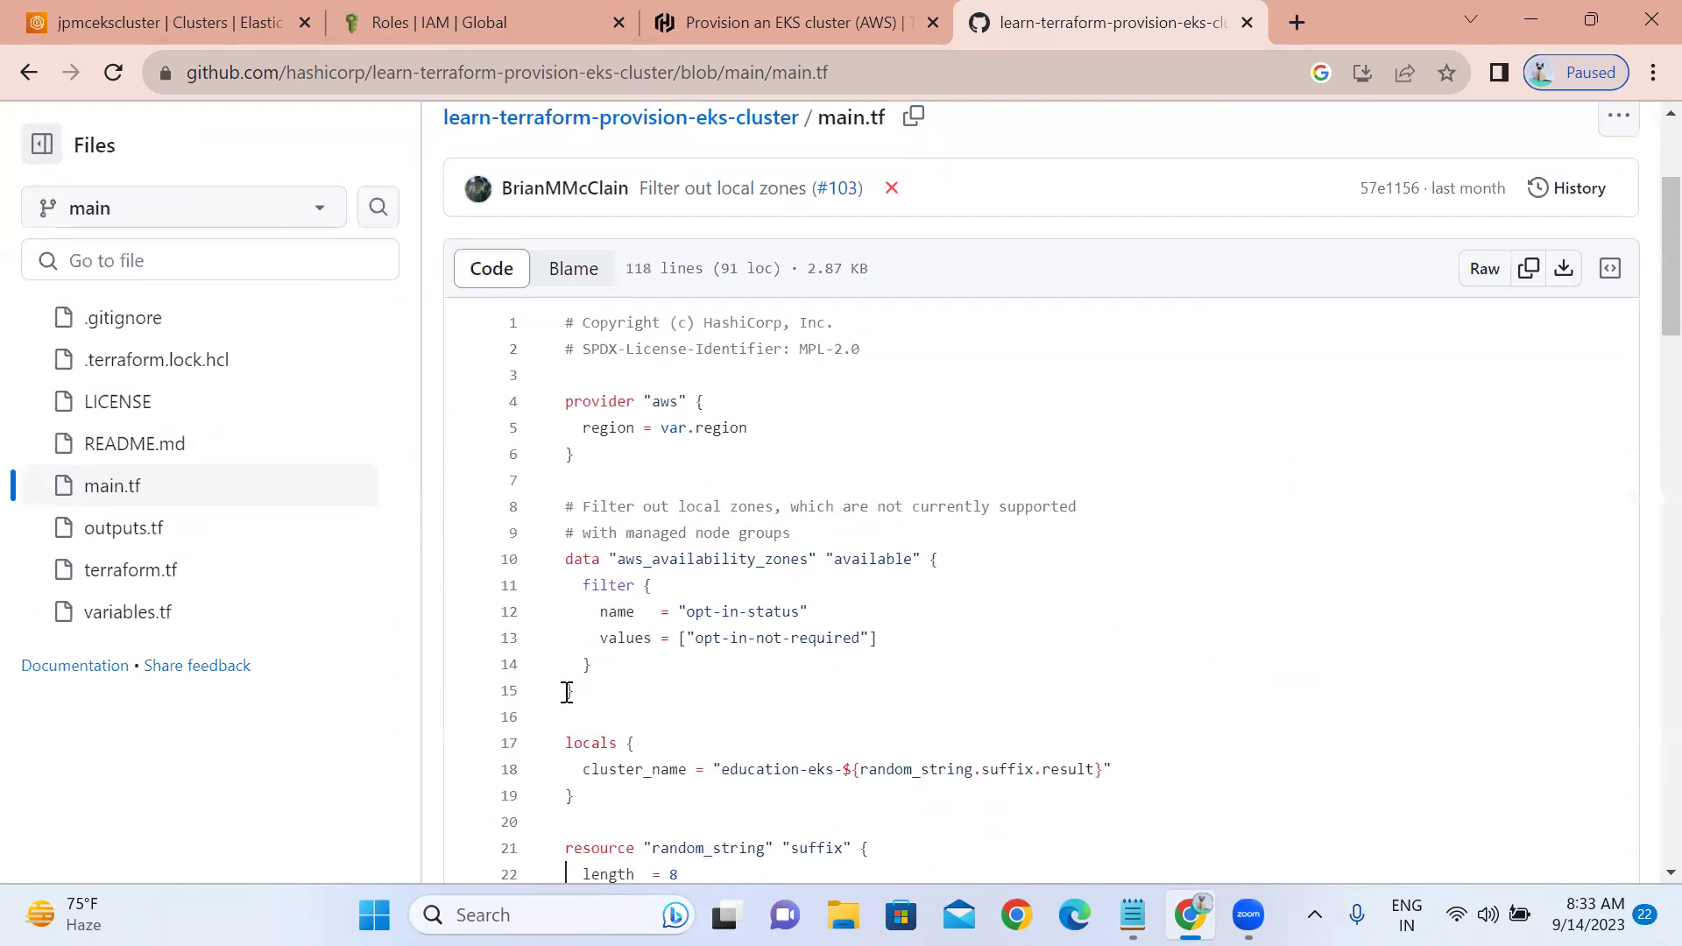
key(Down)
key(Down)
key(Down)
key(Down)
key(Down)
key(Down)
key(Down)
key(Down)
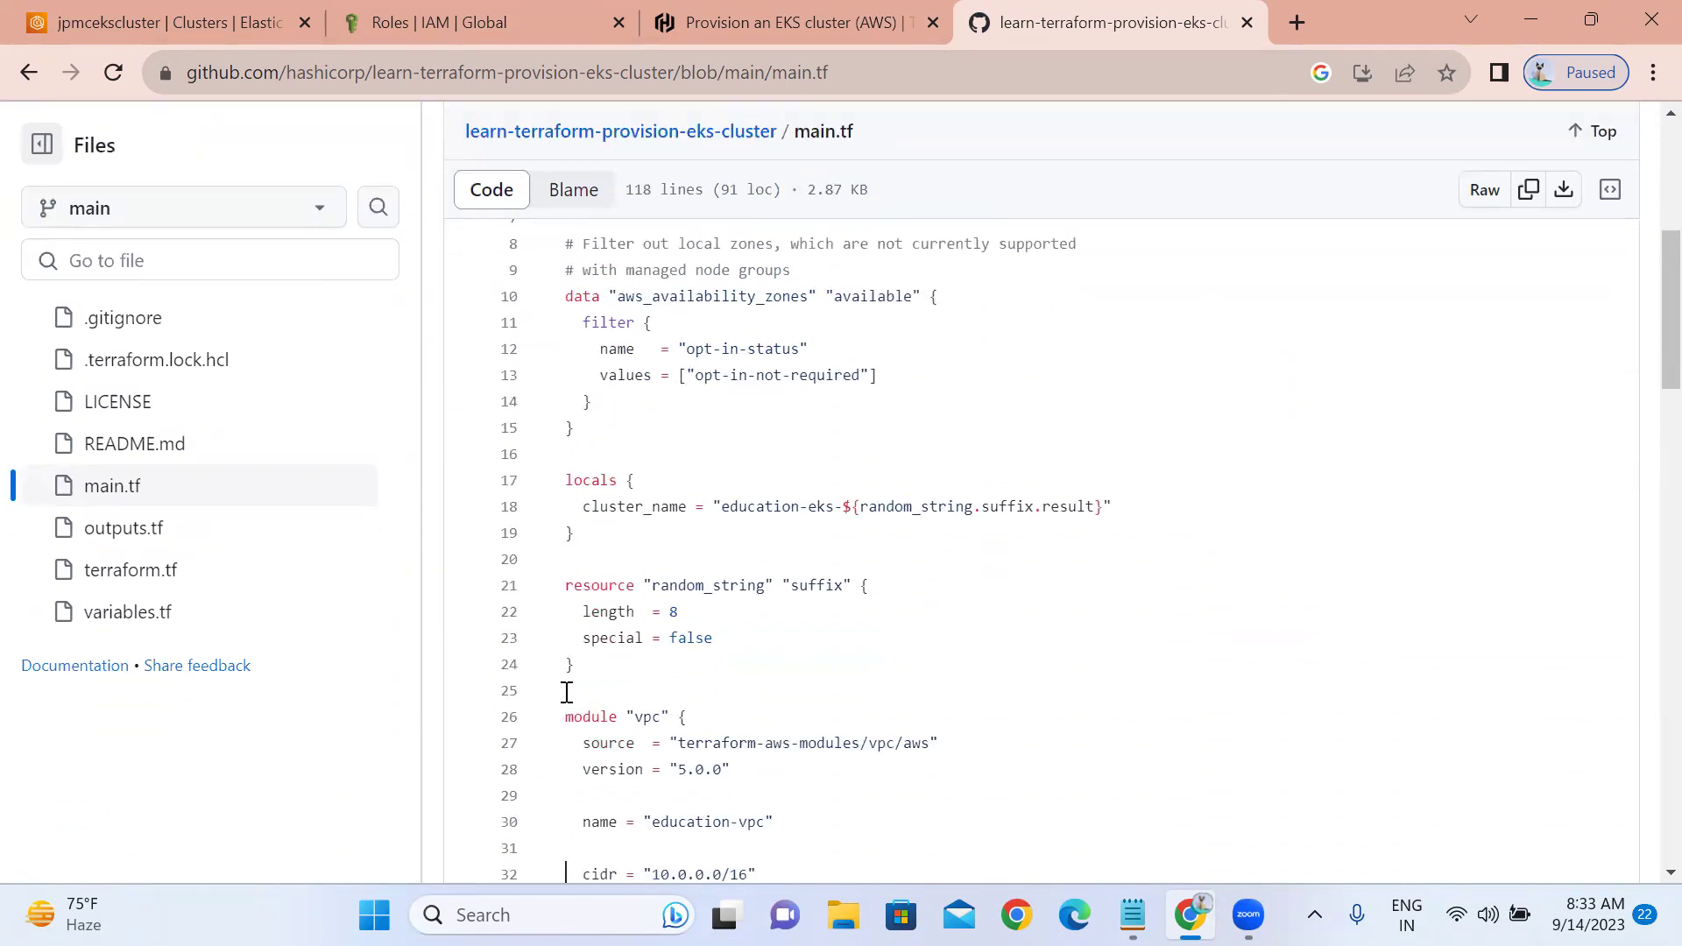
key(Down)
key(Down)
key(Down)
key(Down)
key(Down)
key(Down)
key(Down)
key(Down)
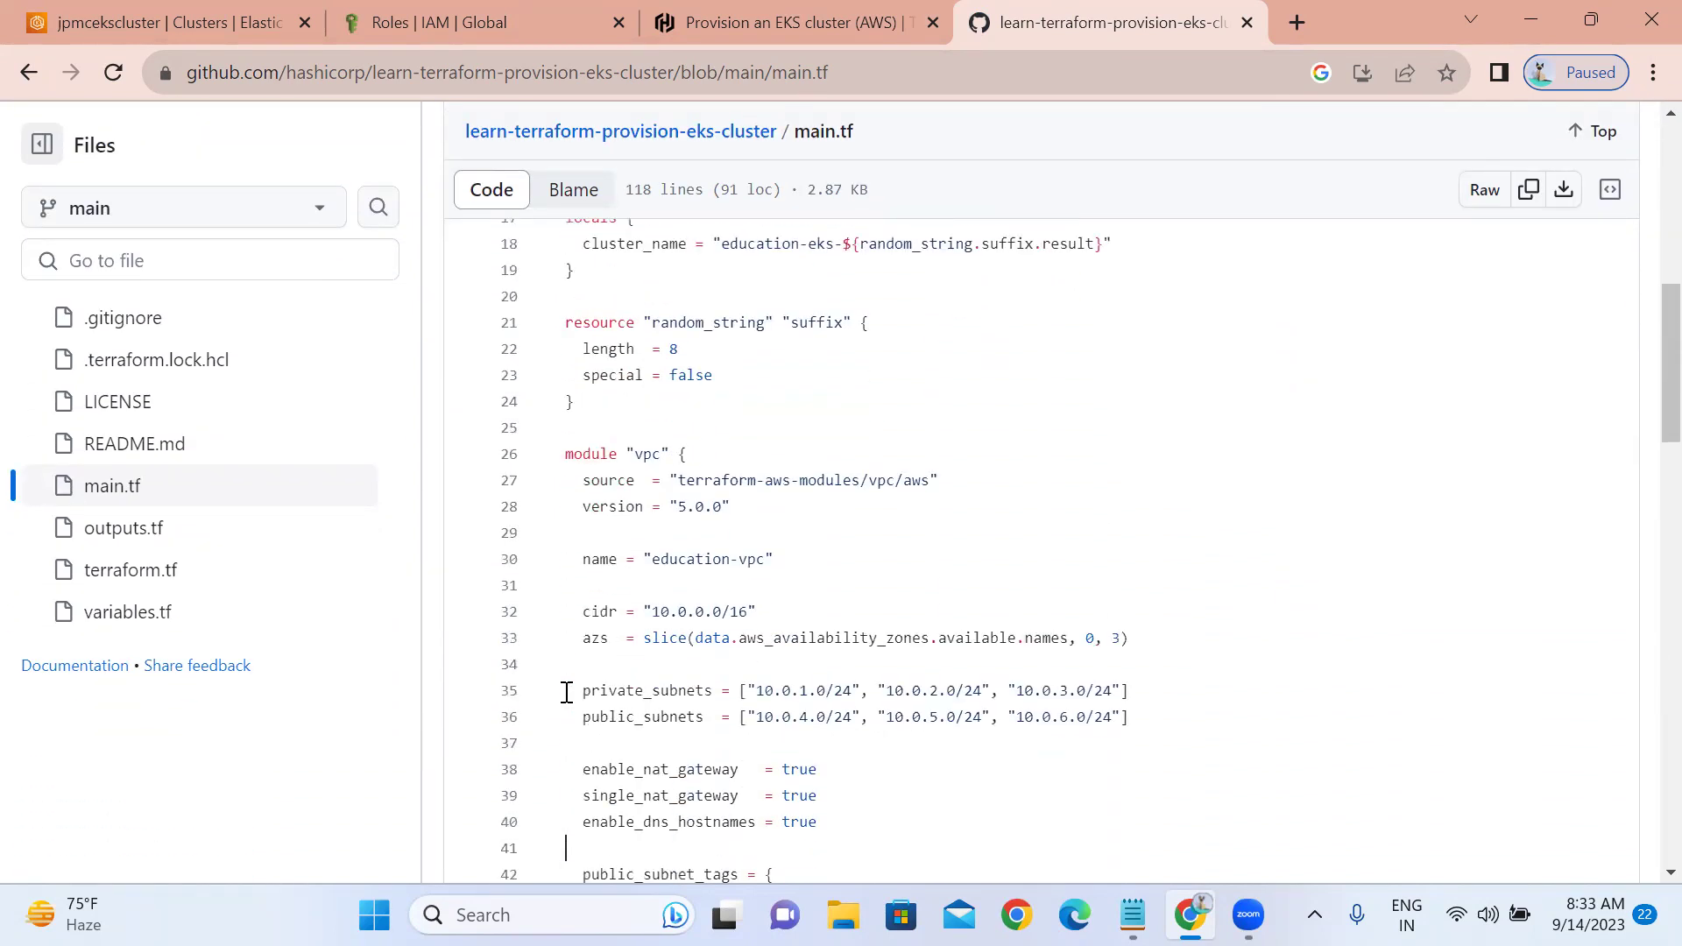
scroll(566, 692, down, 4)
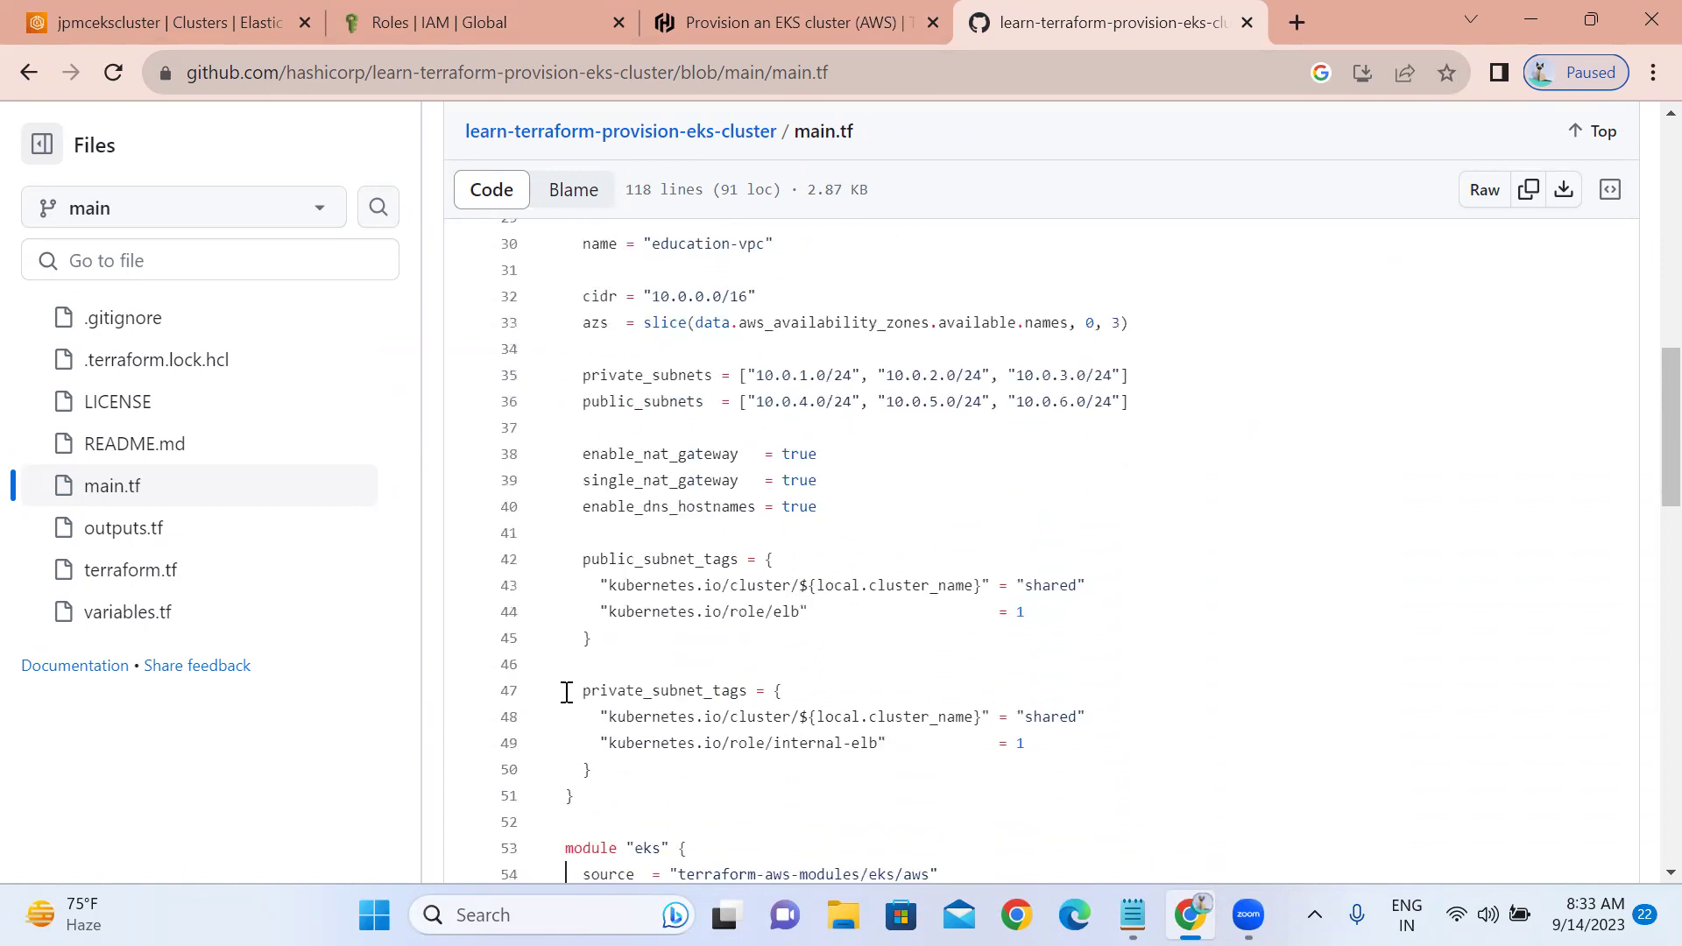
- Examine the subnet tags and the EKS module in main.tf, including its cluster version, VPC settings and managed node groups
scroll(567, 692, down, 3)
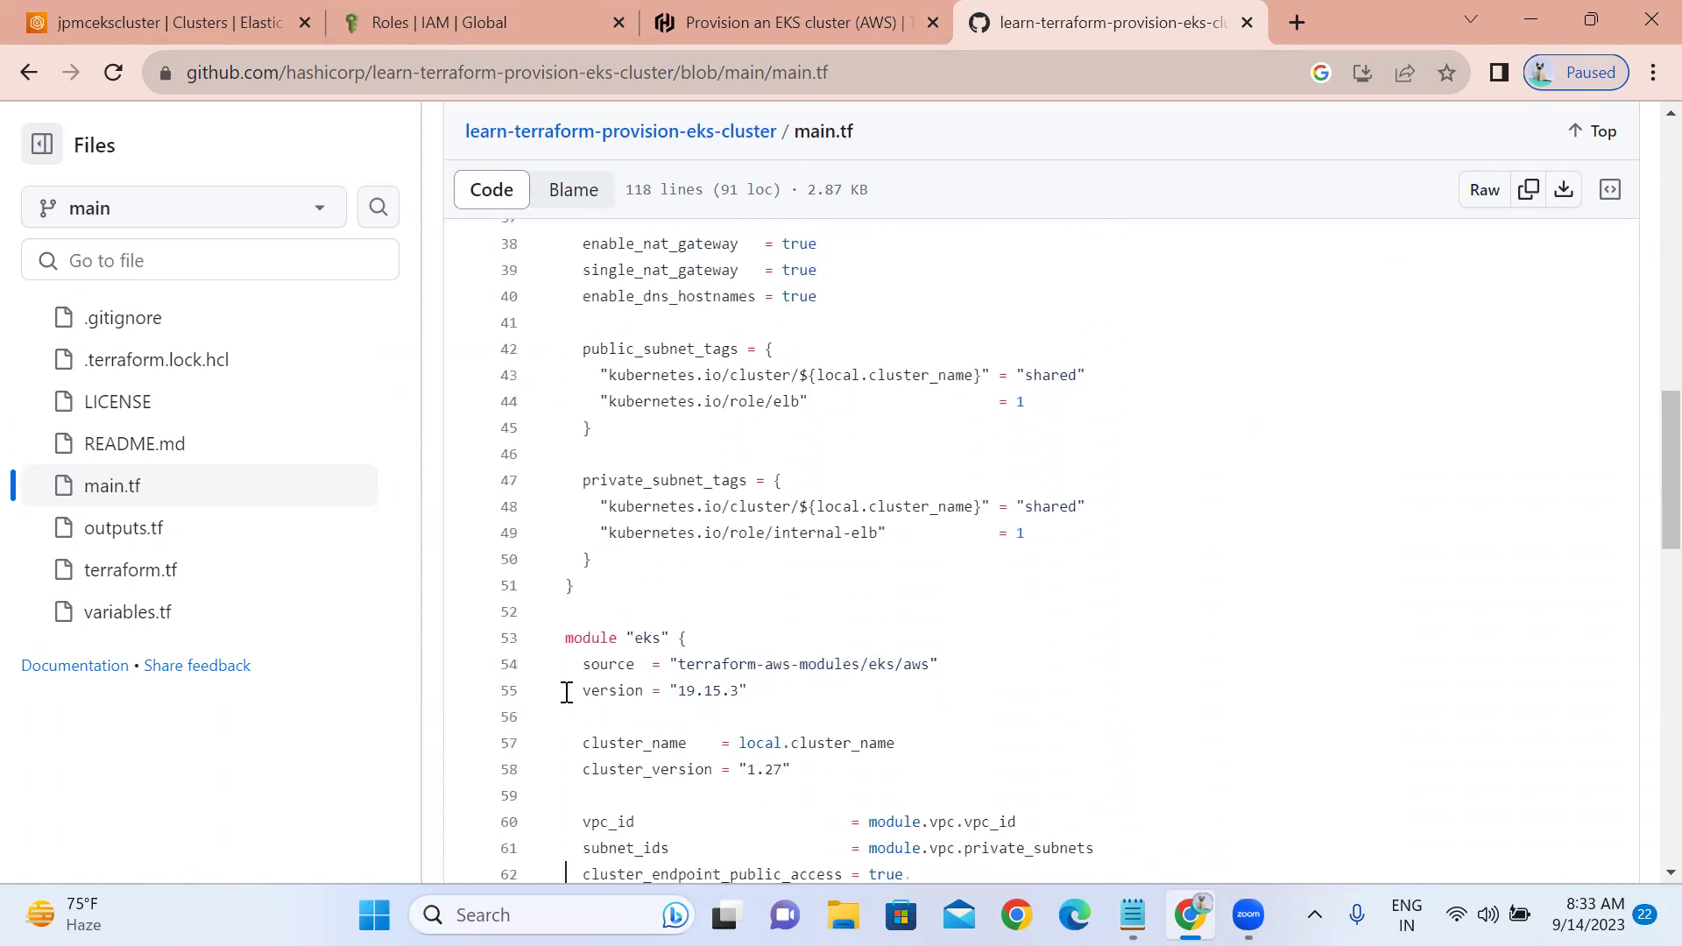
scroll(567, 691, down, 1)
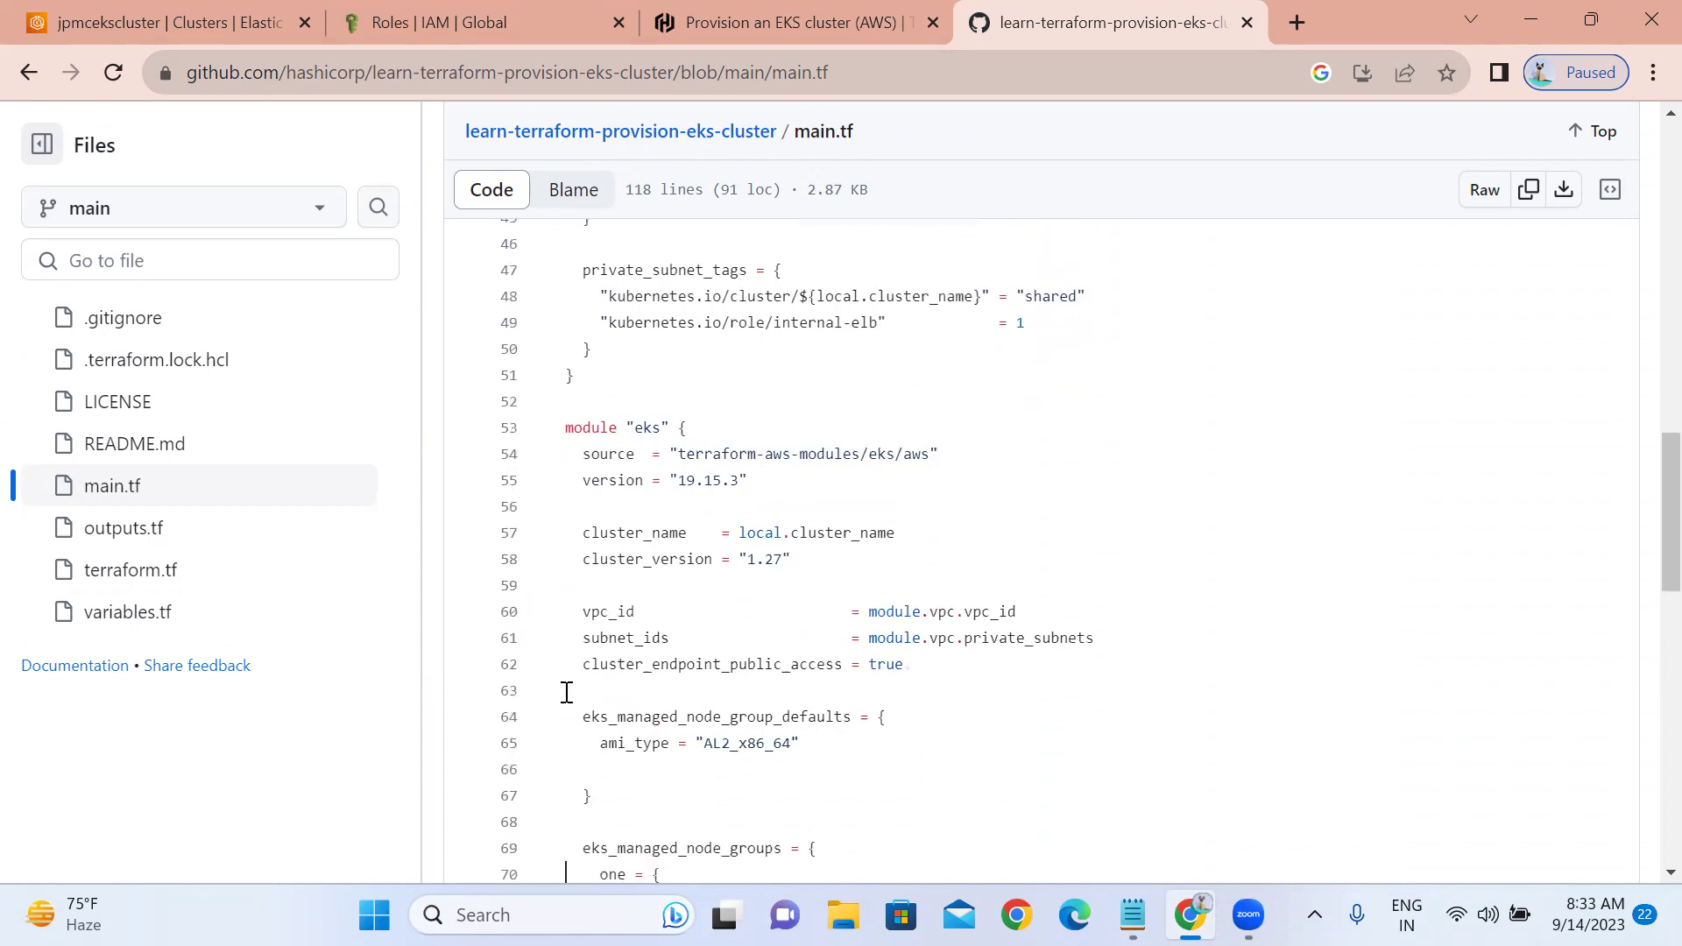
scroll(567, 692, down, 2)
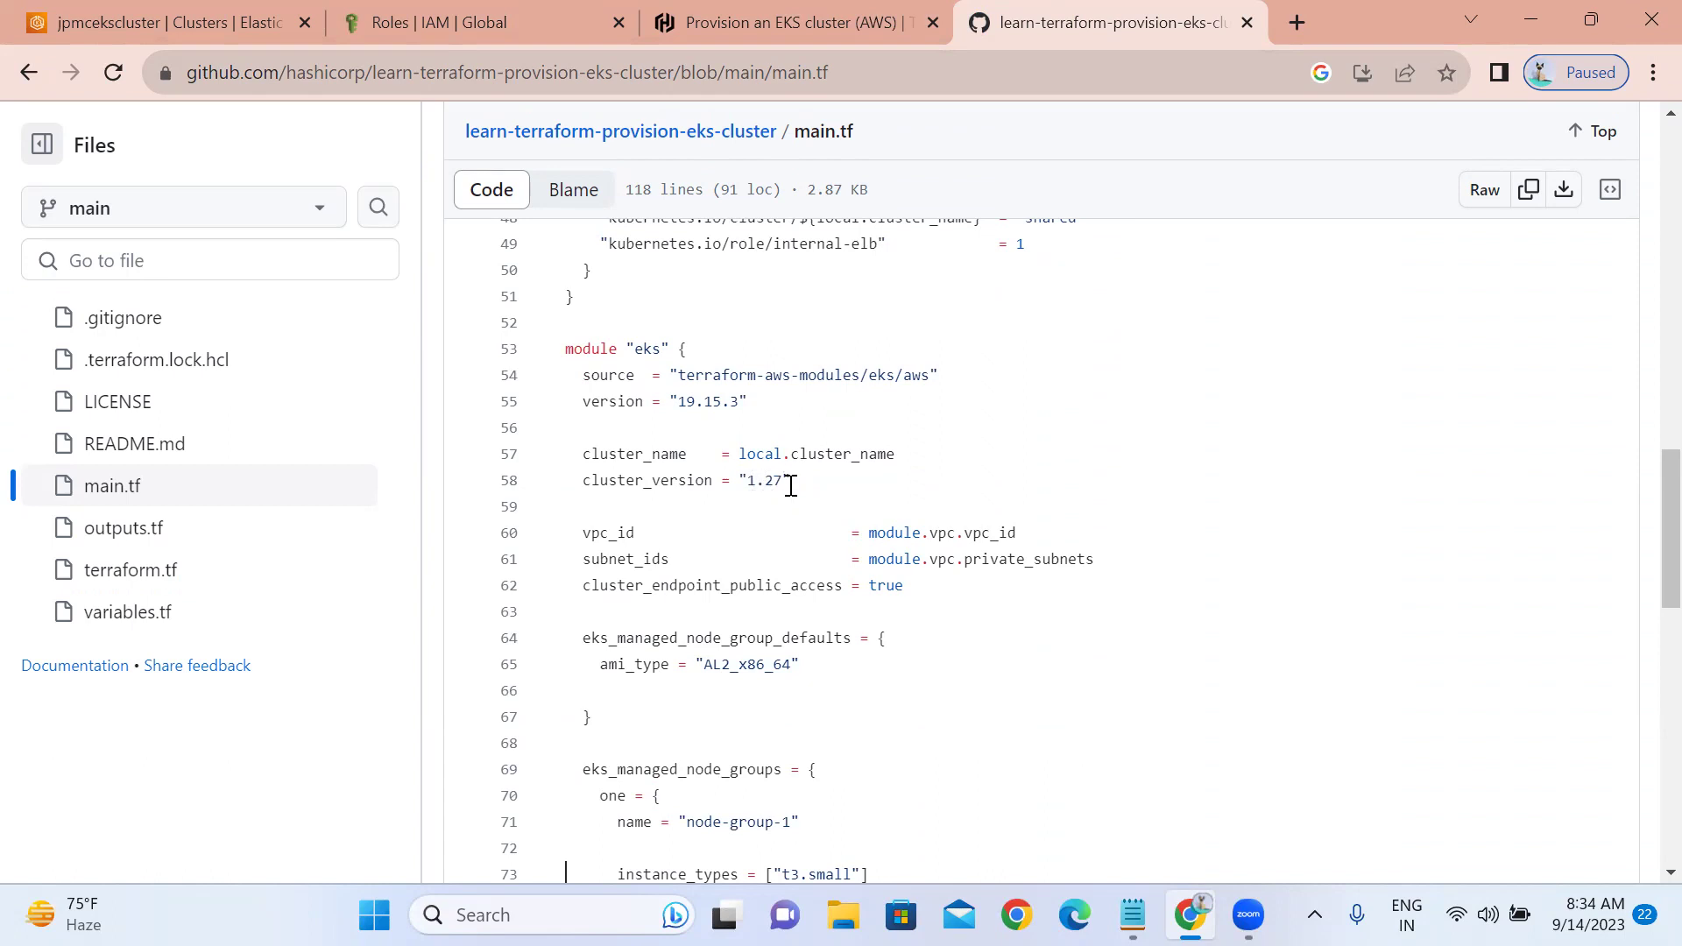
scroll(782, 493, down, 3)
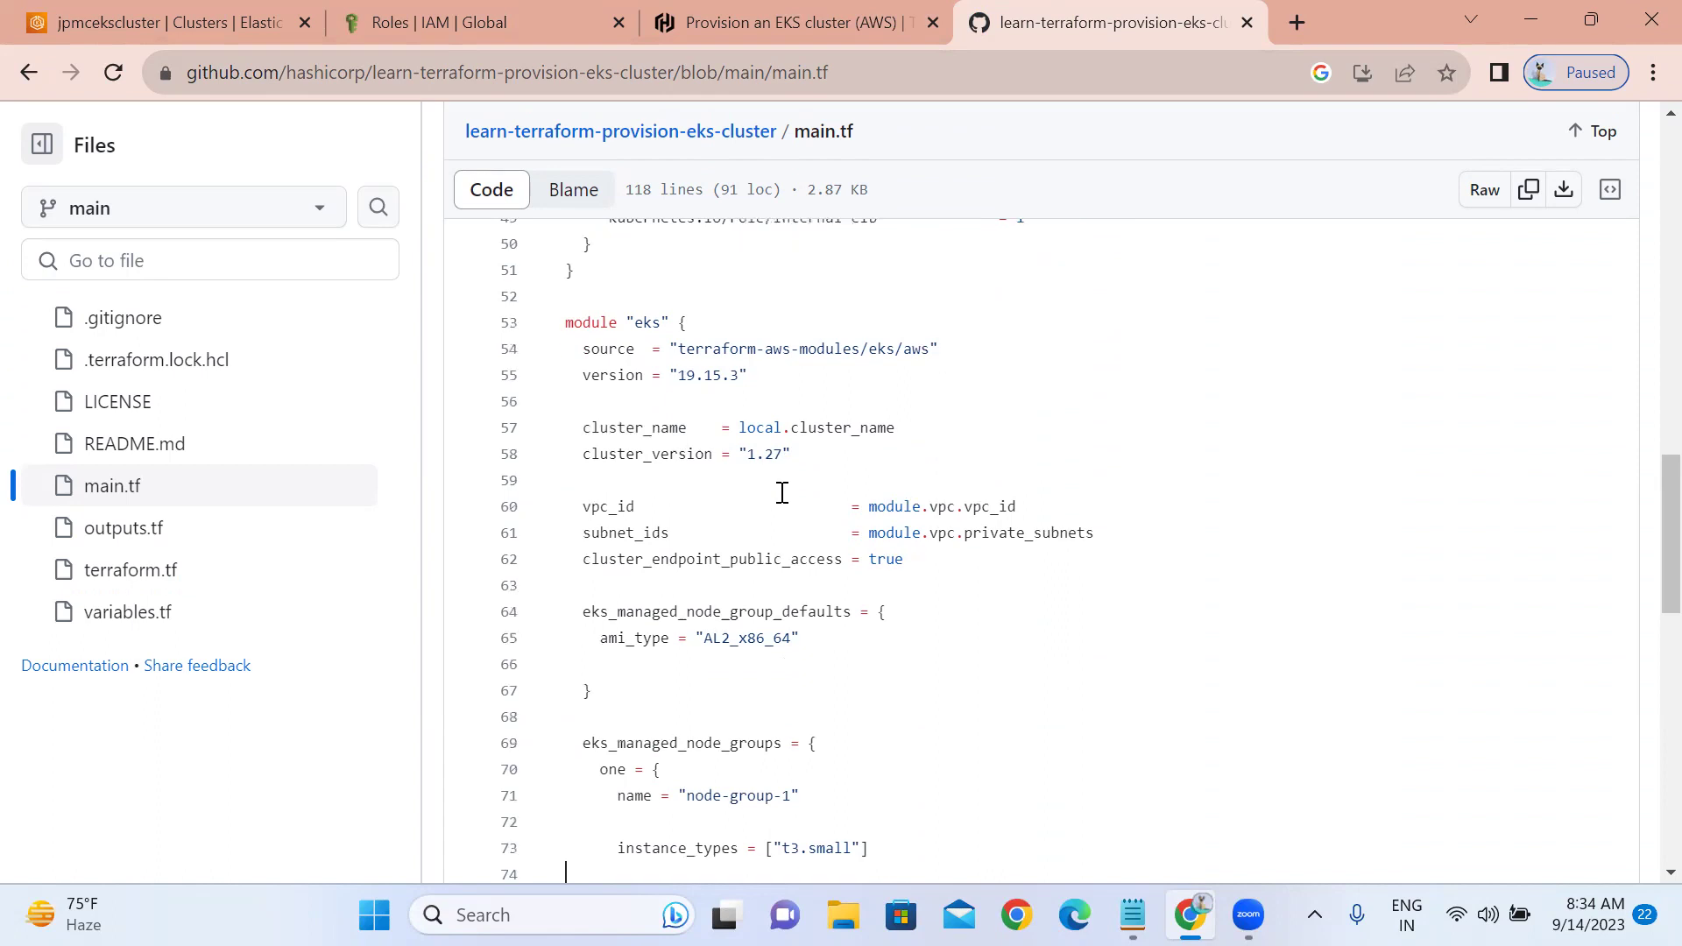
scroll(782, 493, down, 1)
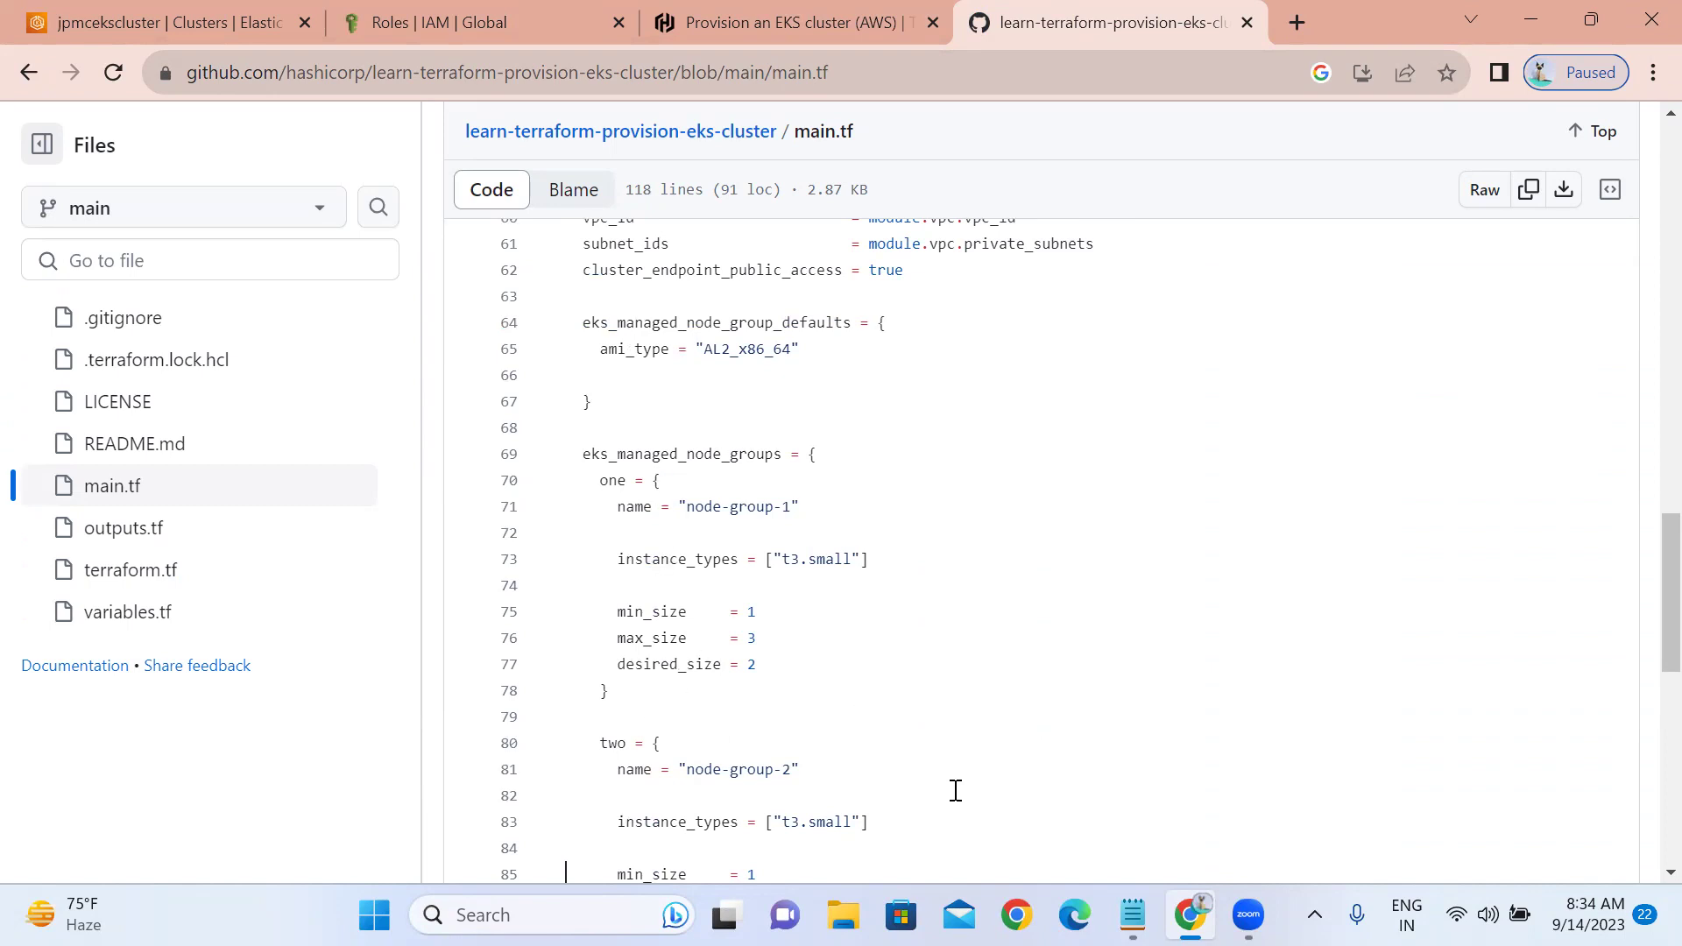
key(Down)
key(Down)
key(Down)
key(Down)
key(Down)
key(Down)
key(Down)
key(Down)
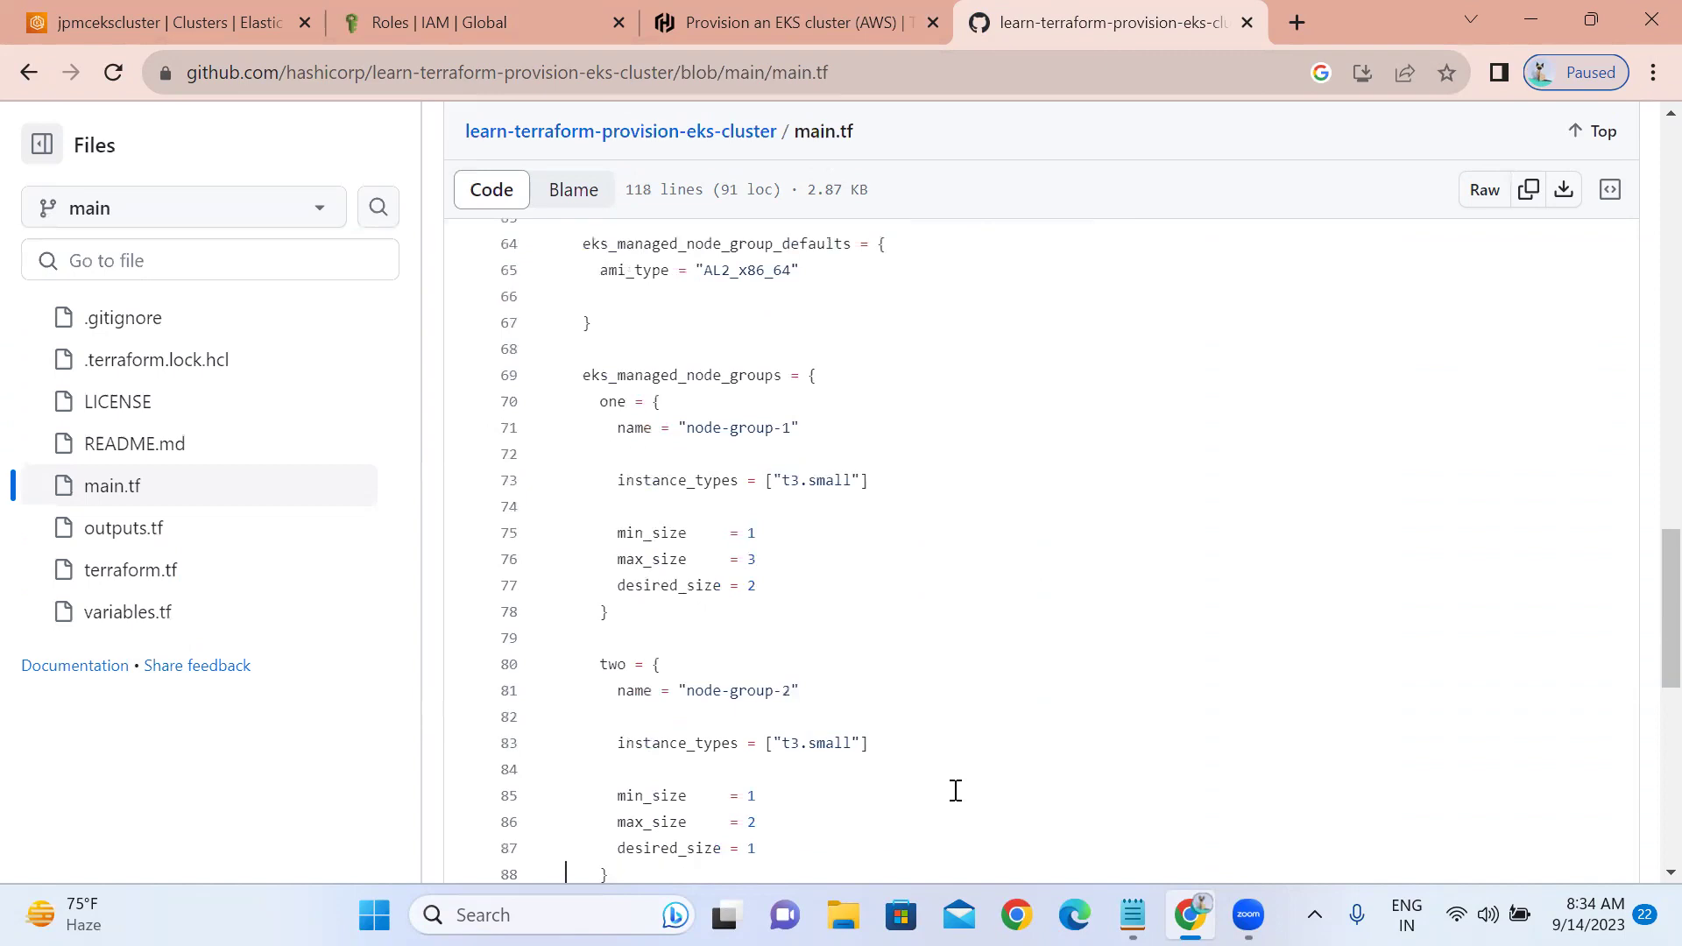
key(Up)
key(Up)
key(Up)
key(Up)
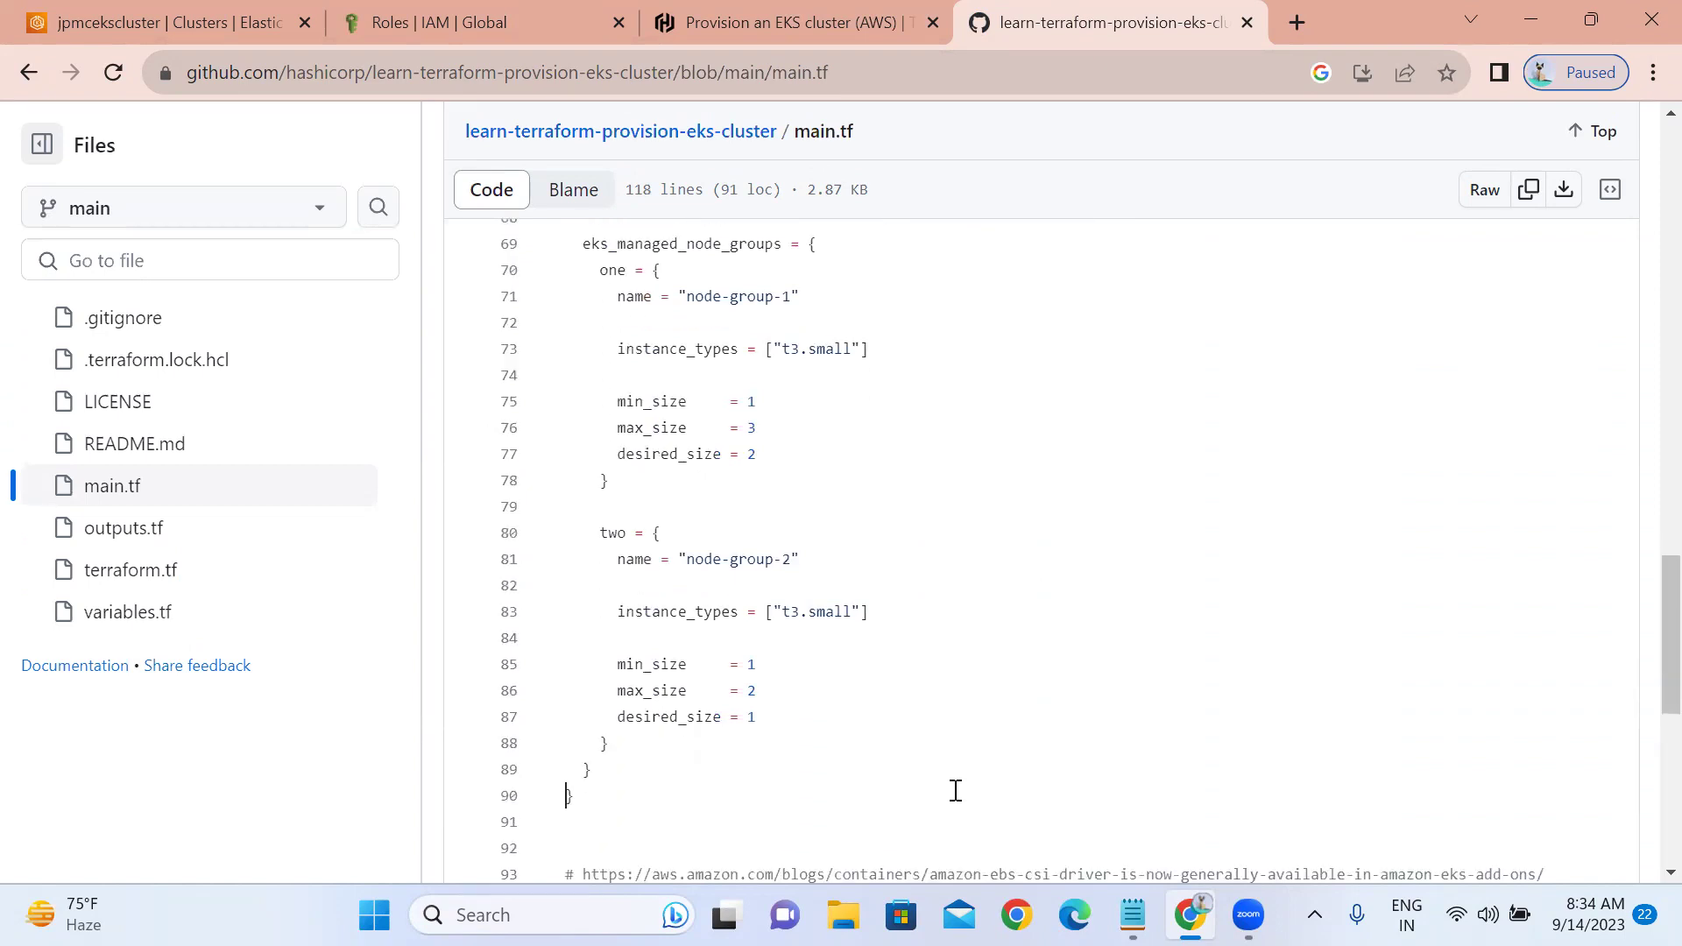
key(Up)
key(Up)
key(Up)
key(Up)
key(Up)
key(Up)
key(Up)
key(Up)
key(Up)
key(Up)
key(Up)
- Return to the jpmcekscluster page in the AWS console, refresh it, and view its Pods and ReplicaSets resources
click(123, 19)
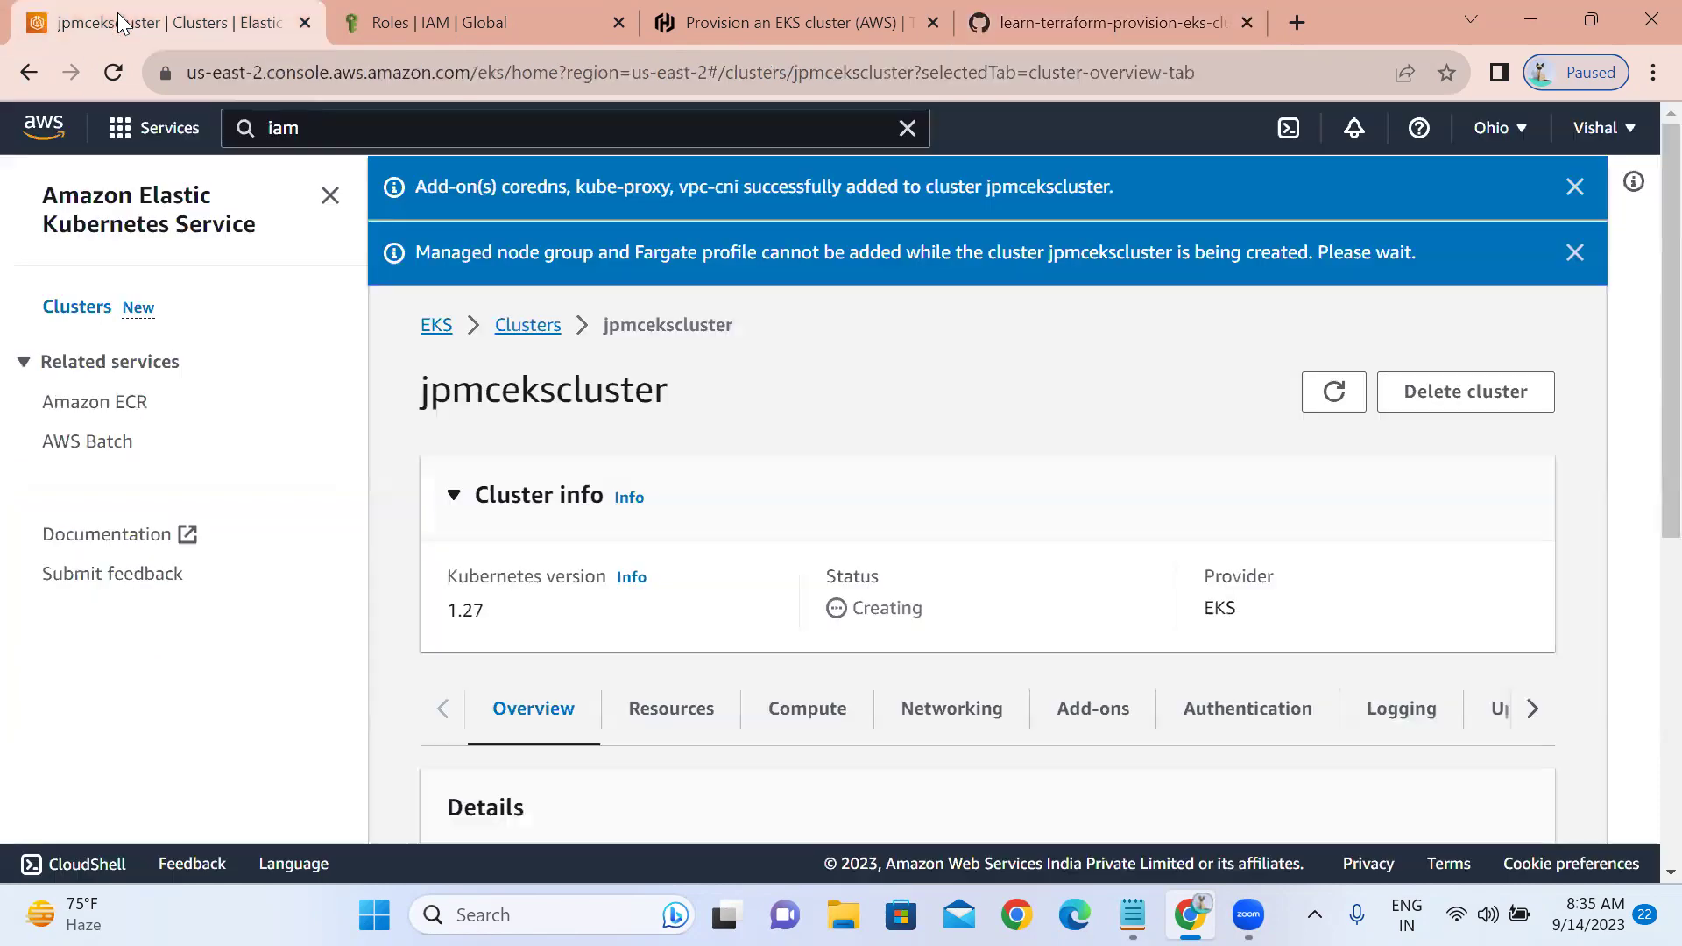
click(1327, 405)
click(686, 711)
scroll(1643, 872, down, 3)
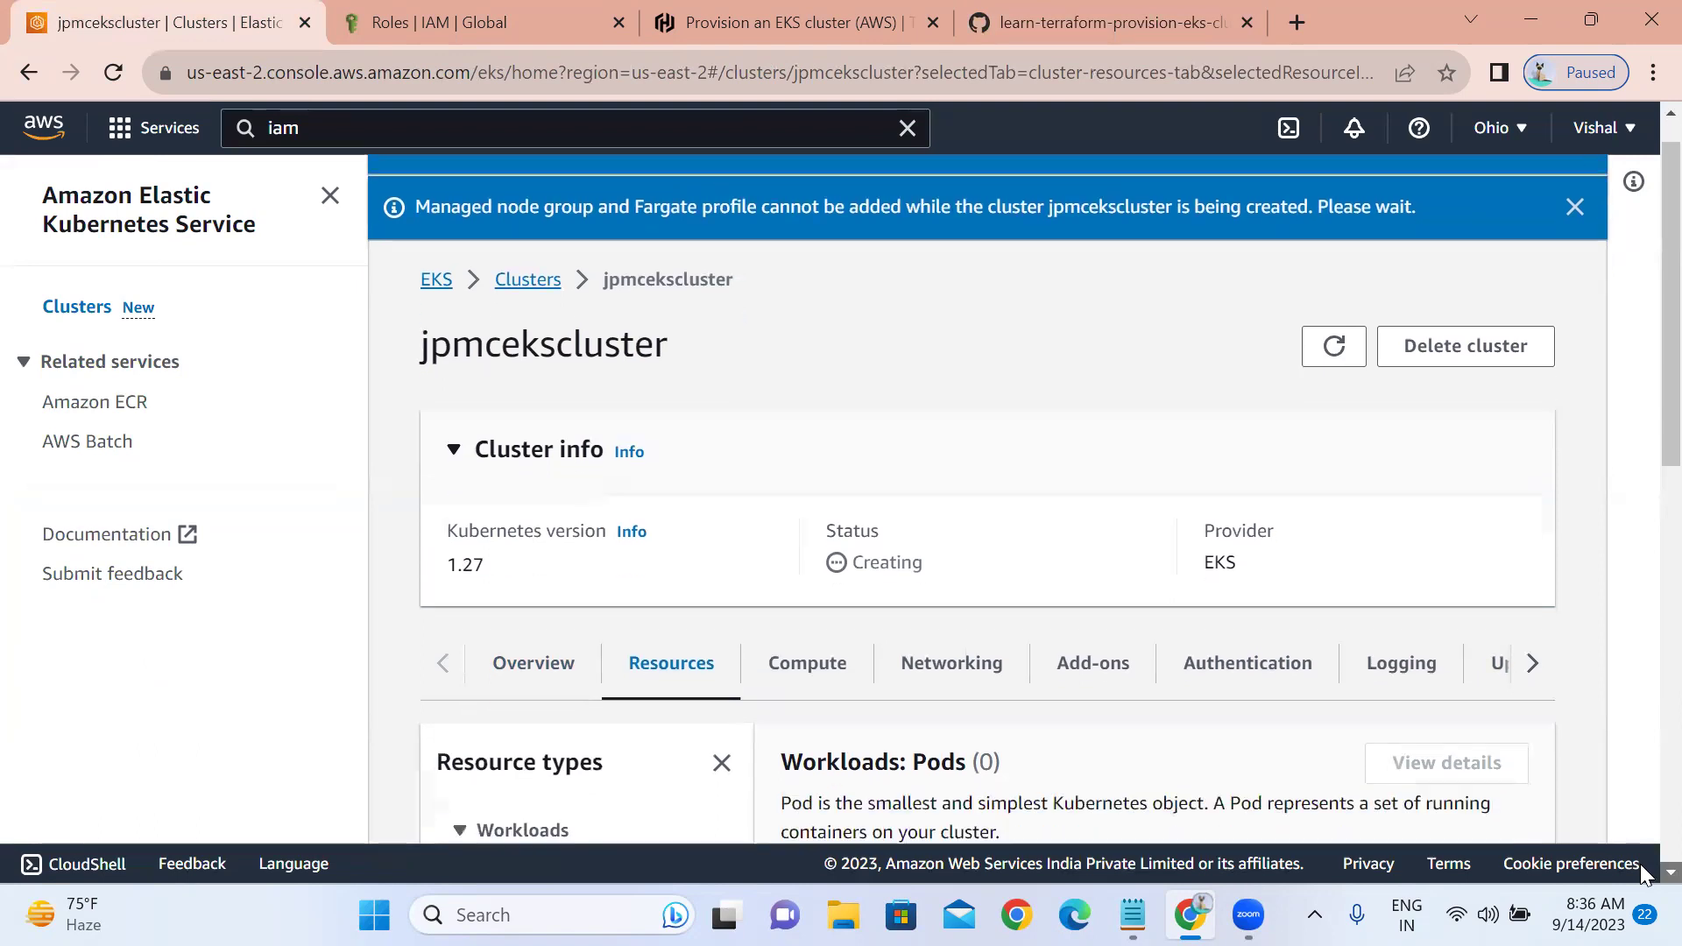
scroll(1643, 871, down, 5)
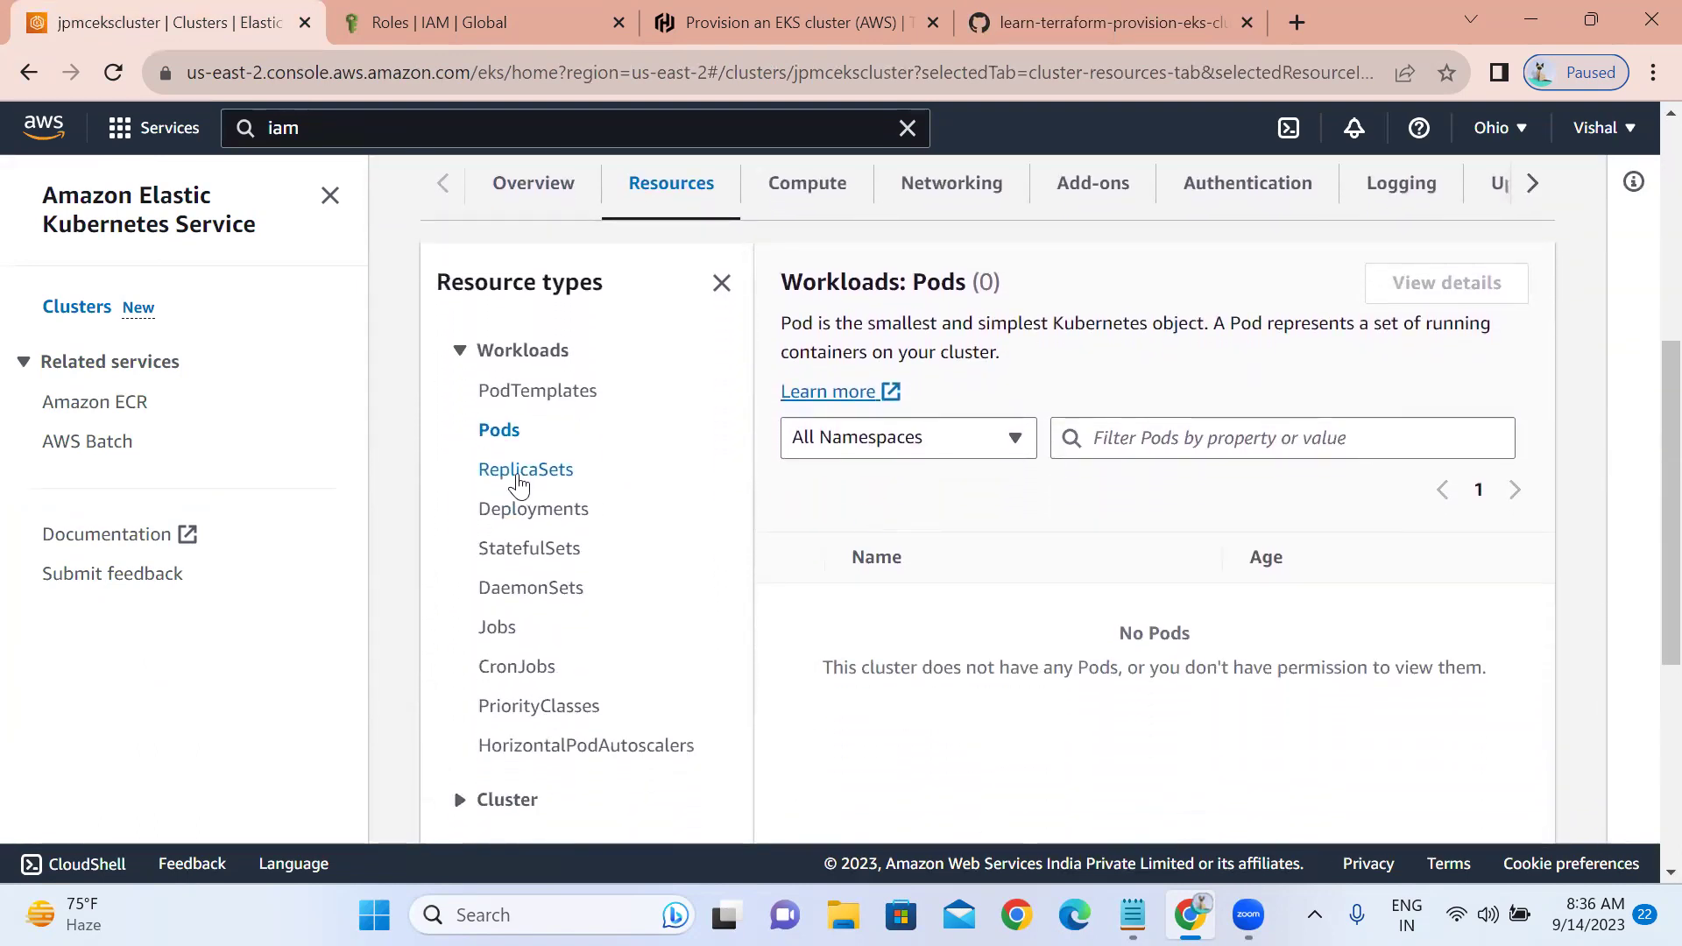
click(521, 477)
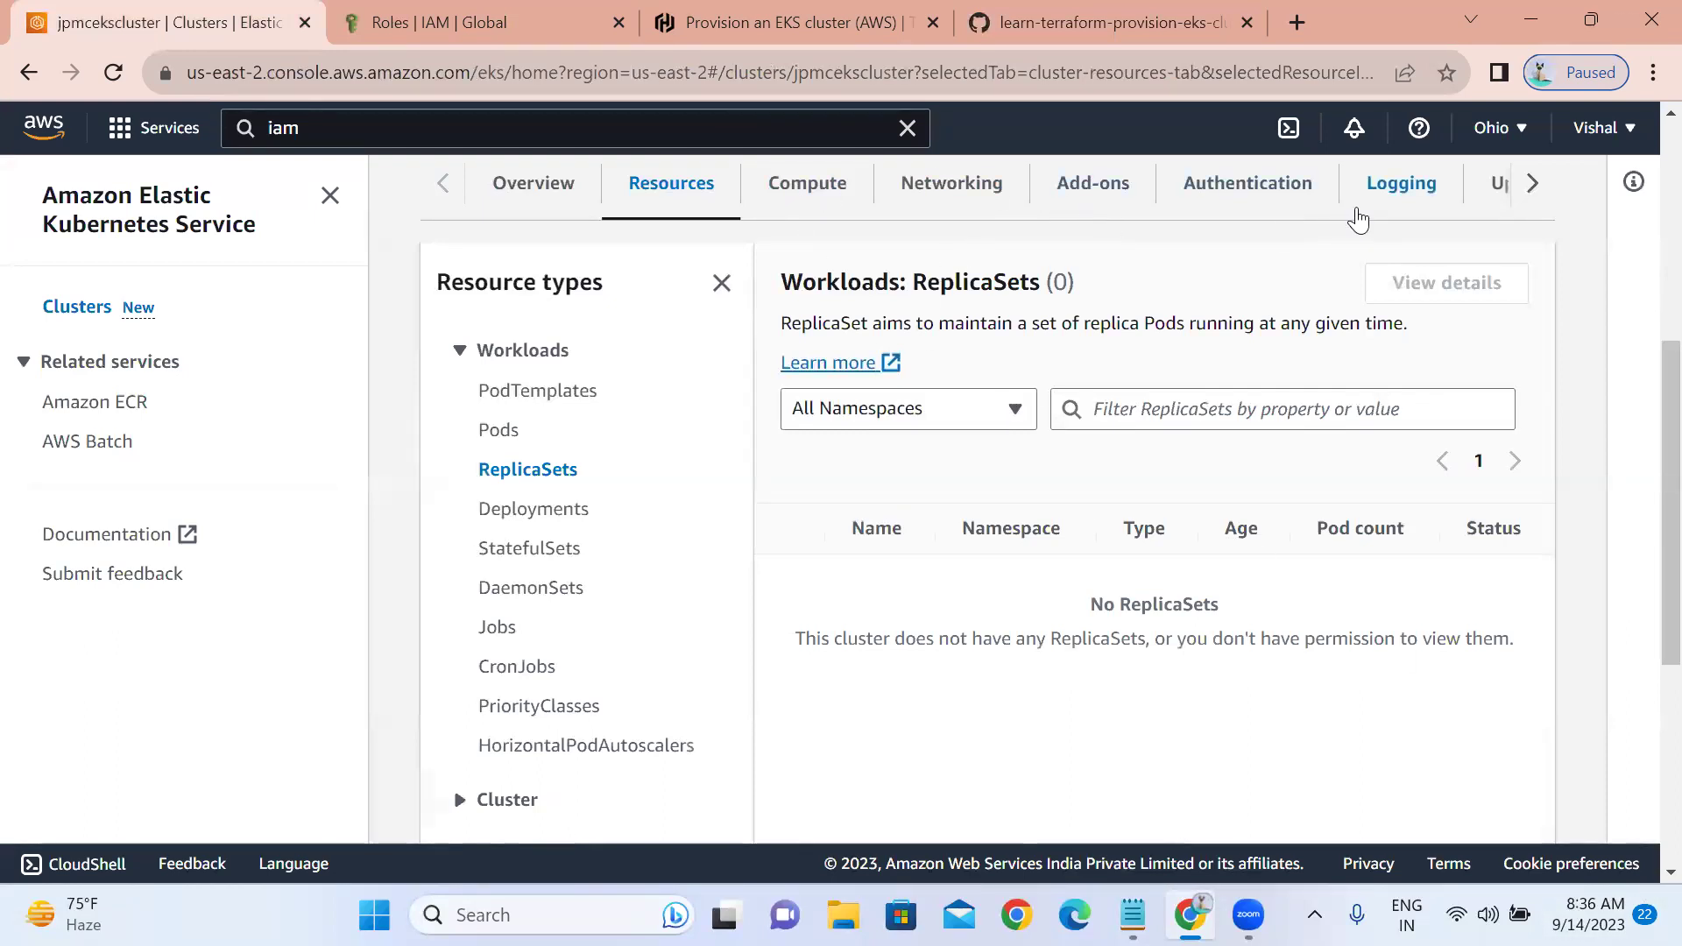
- Review the cluster's logging, update history, authentication, add-ons, networking and compute details, then its Pods again
click(1377, 187)
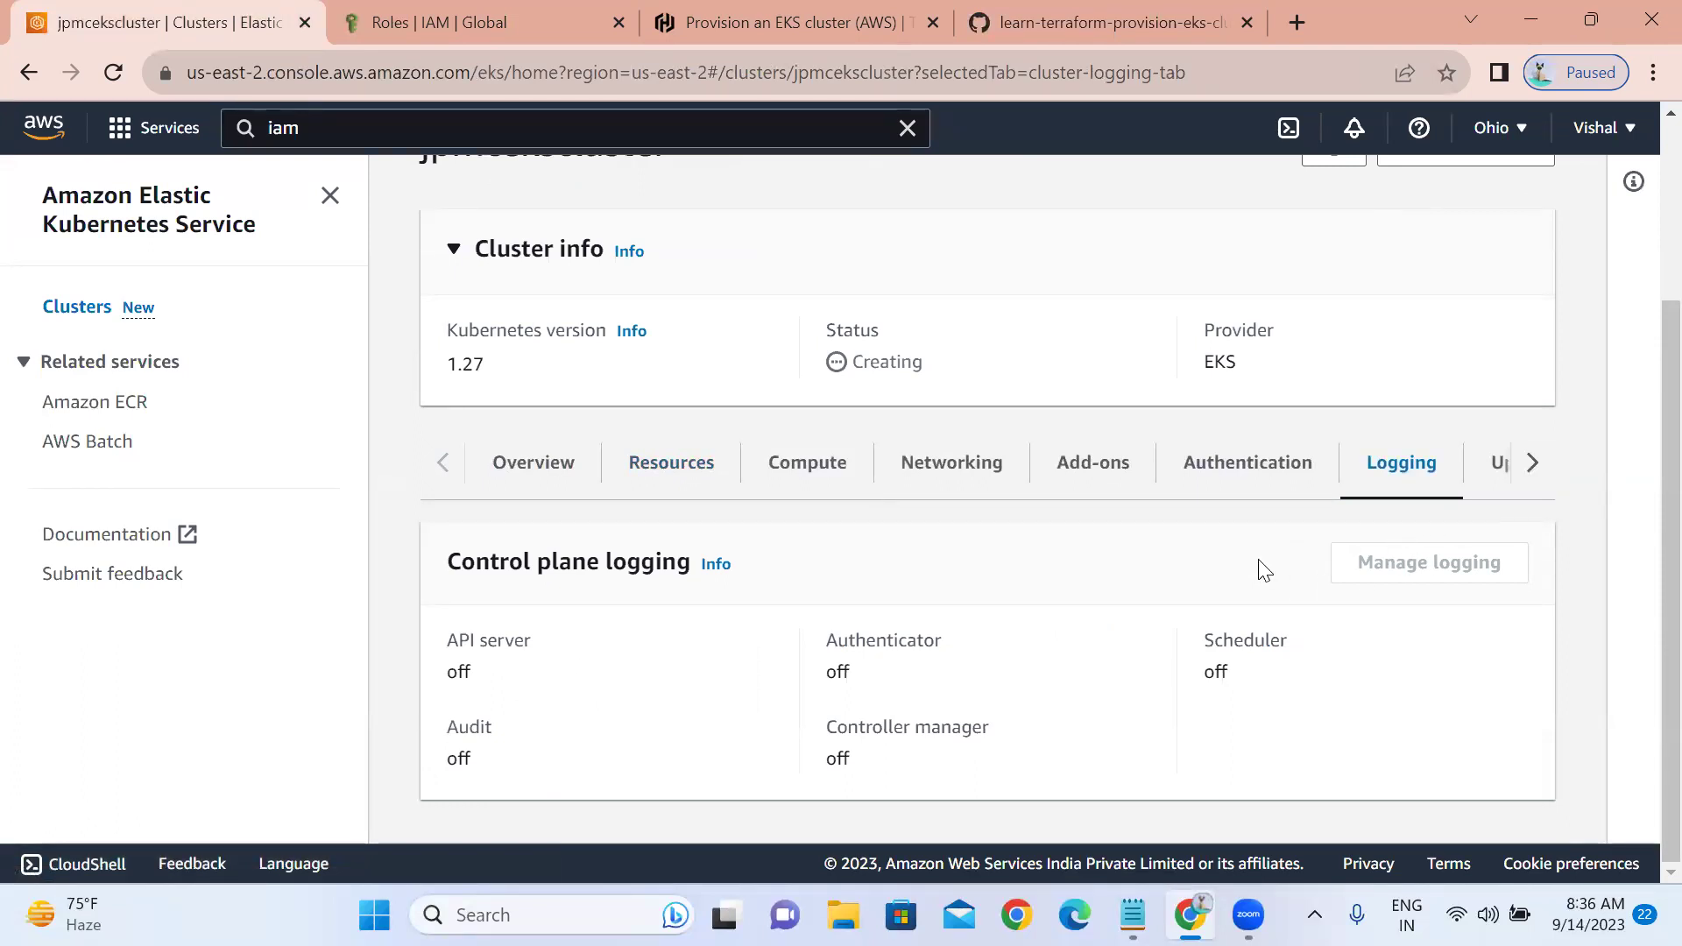
click(1499, 464)
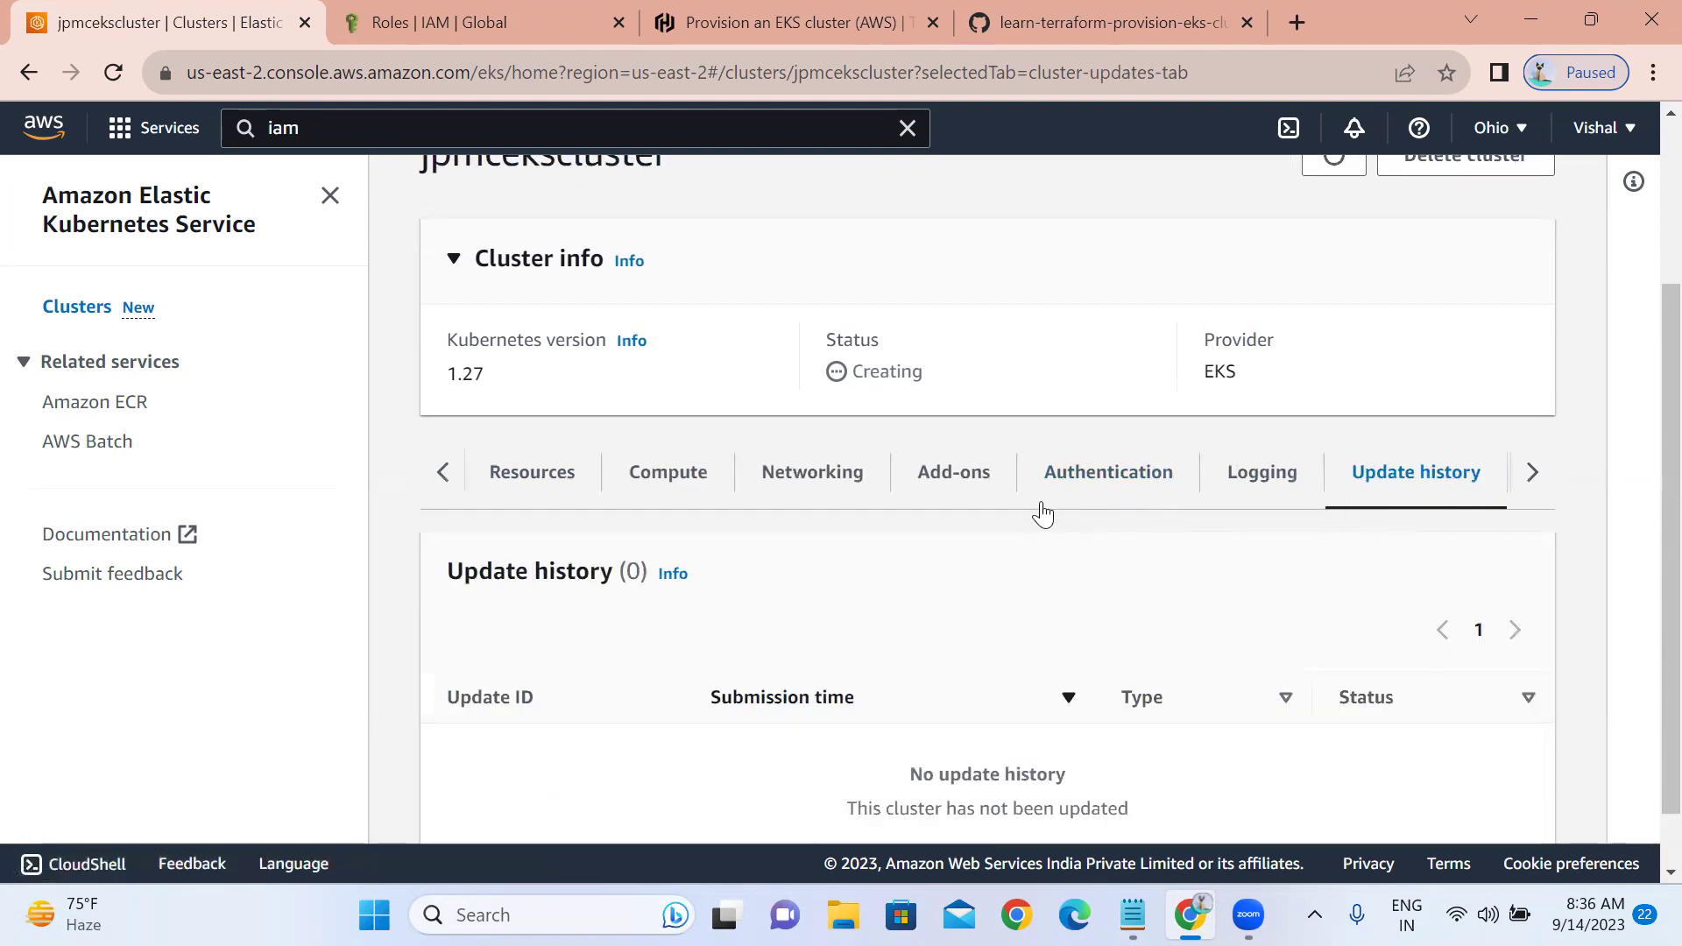
click(1065, 475)
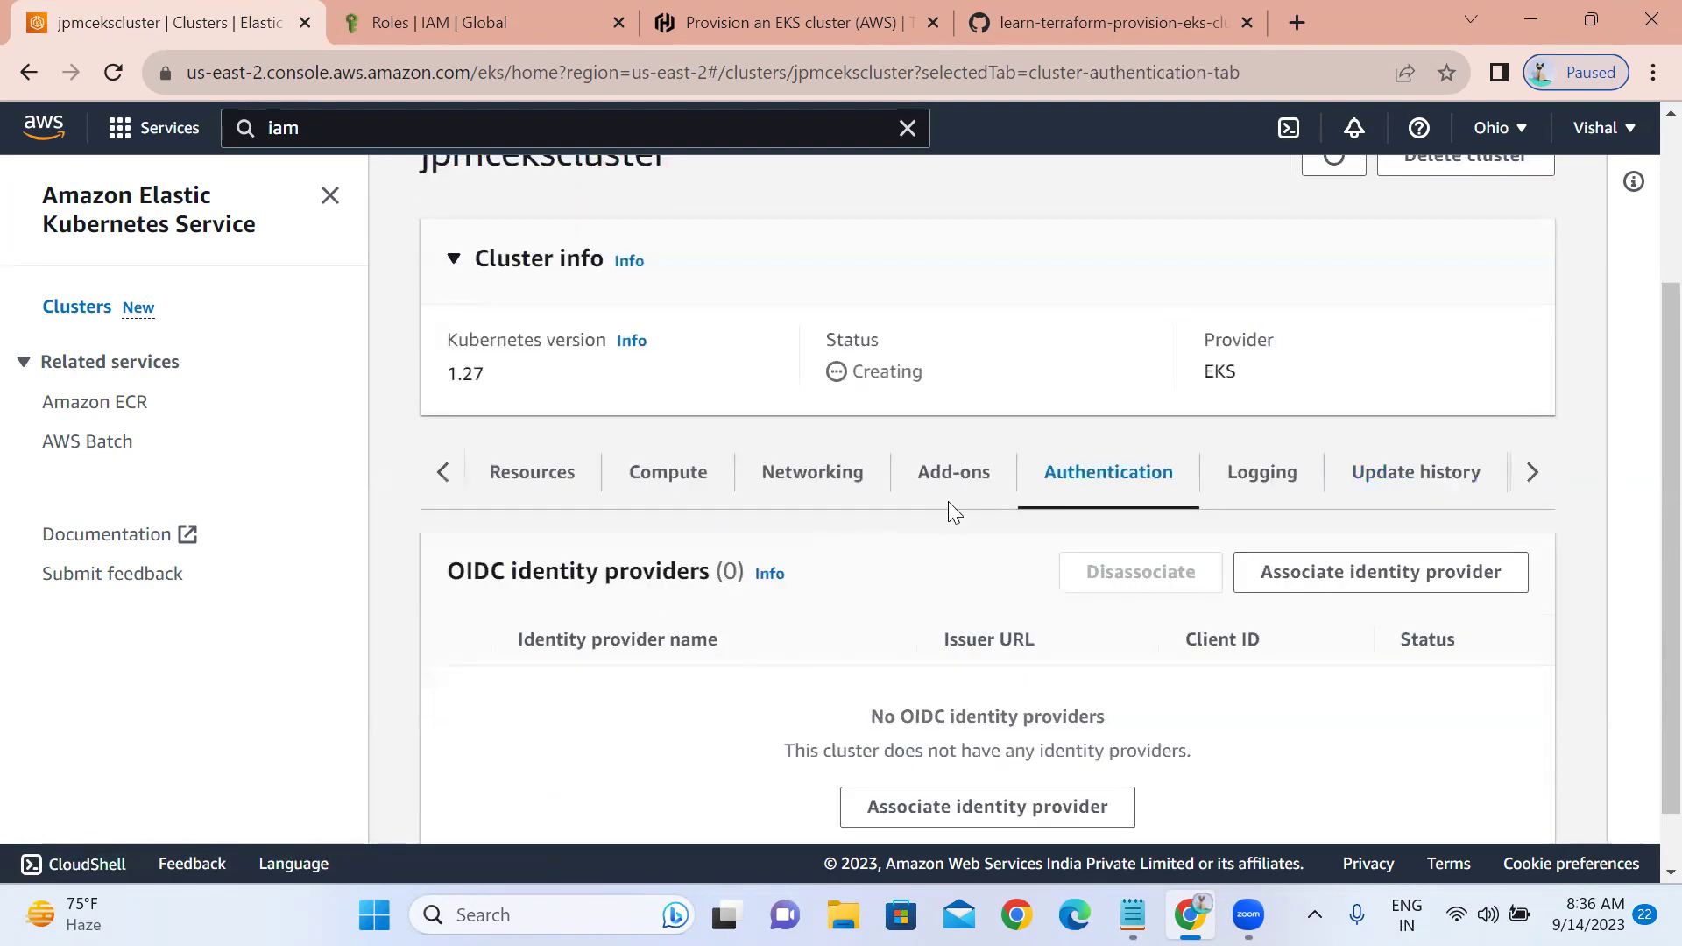
click(932, 479)
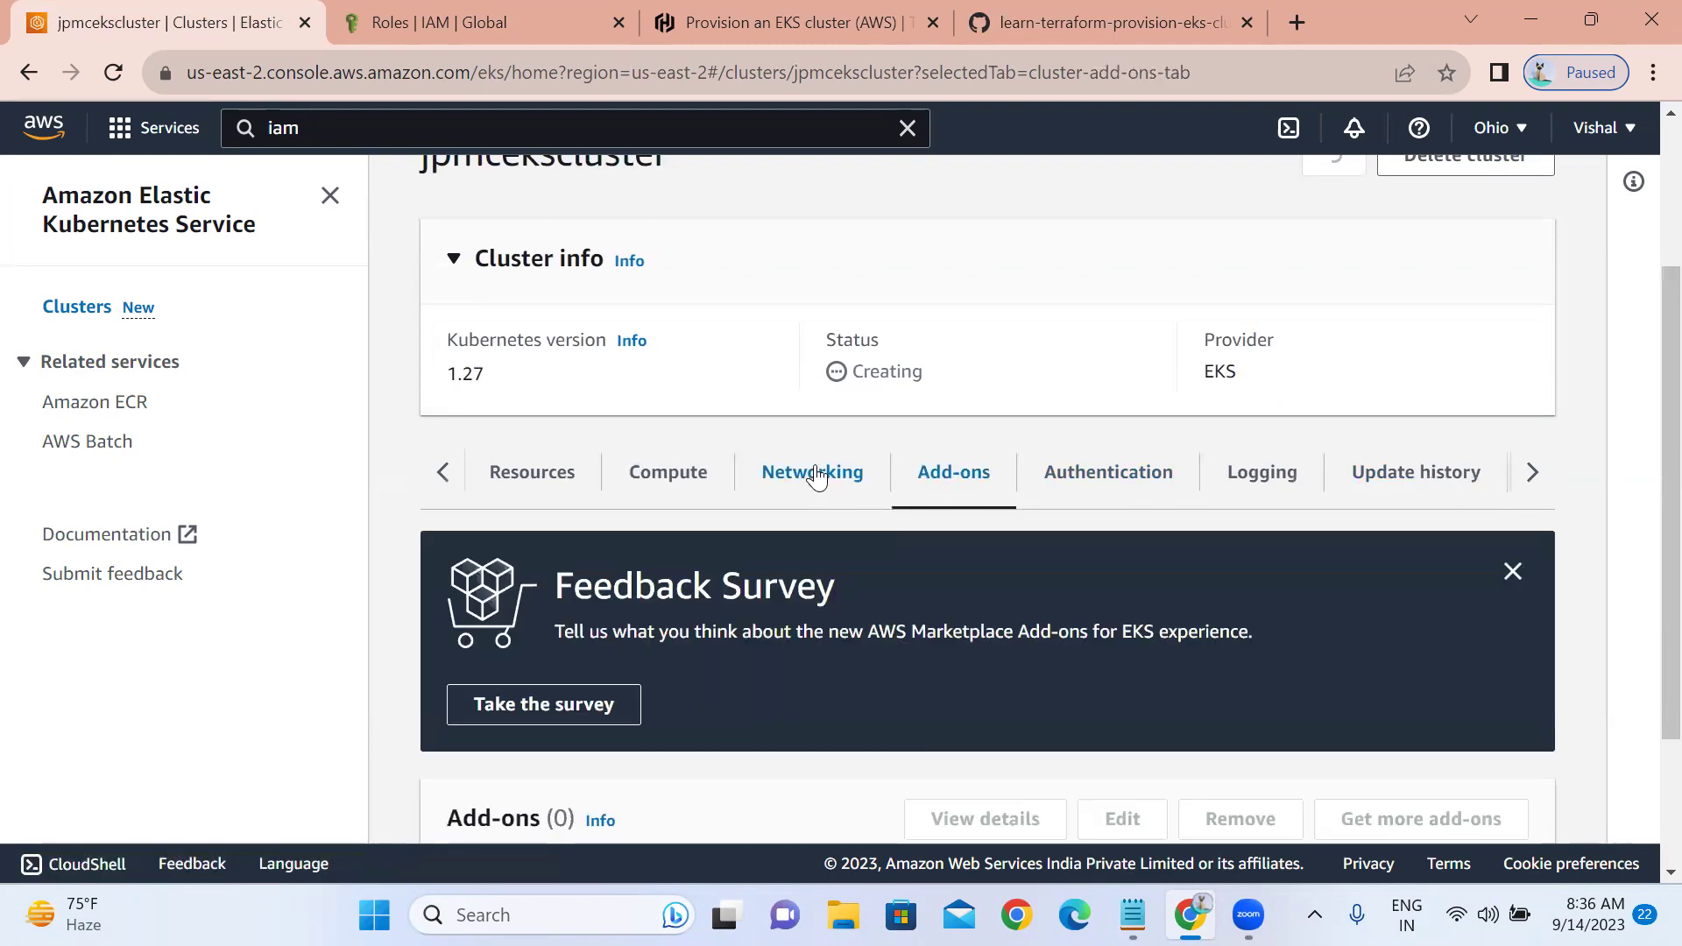
click(831, 488)
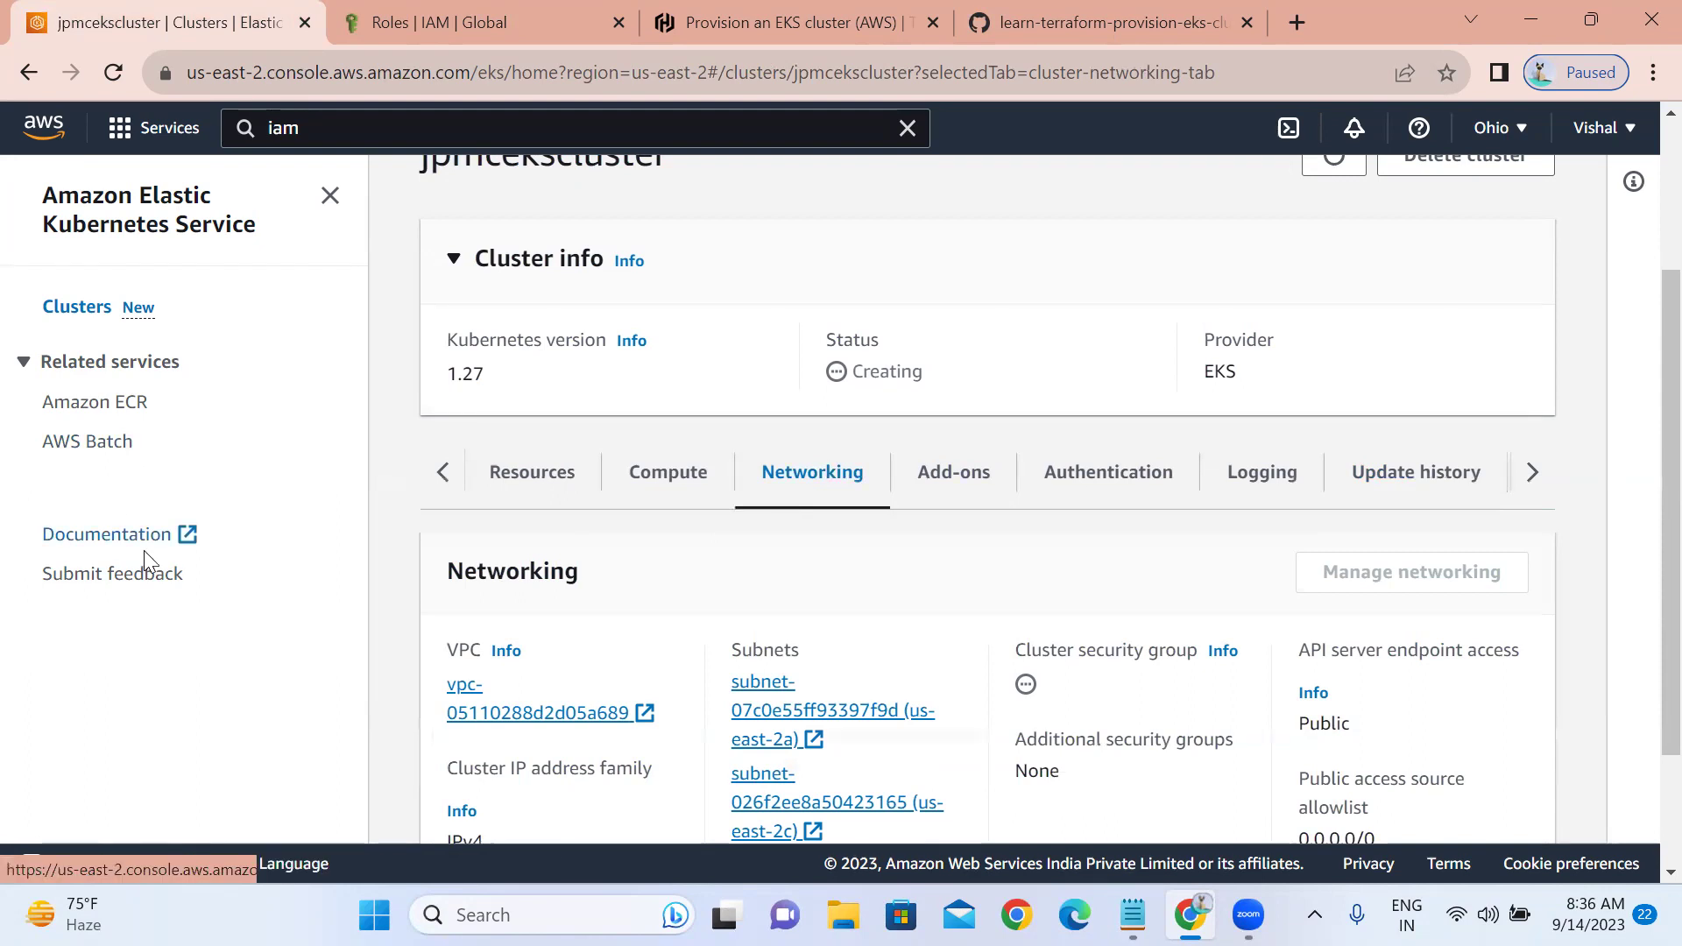
click(646, 487)
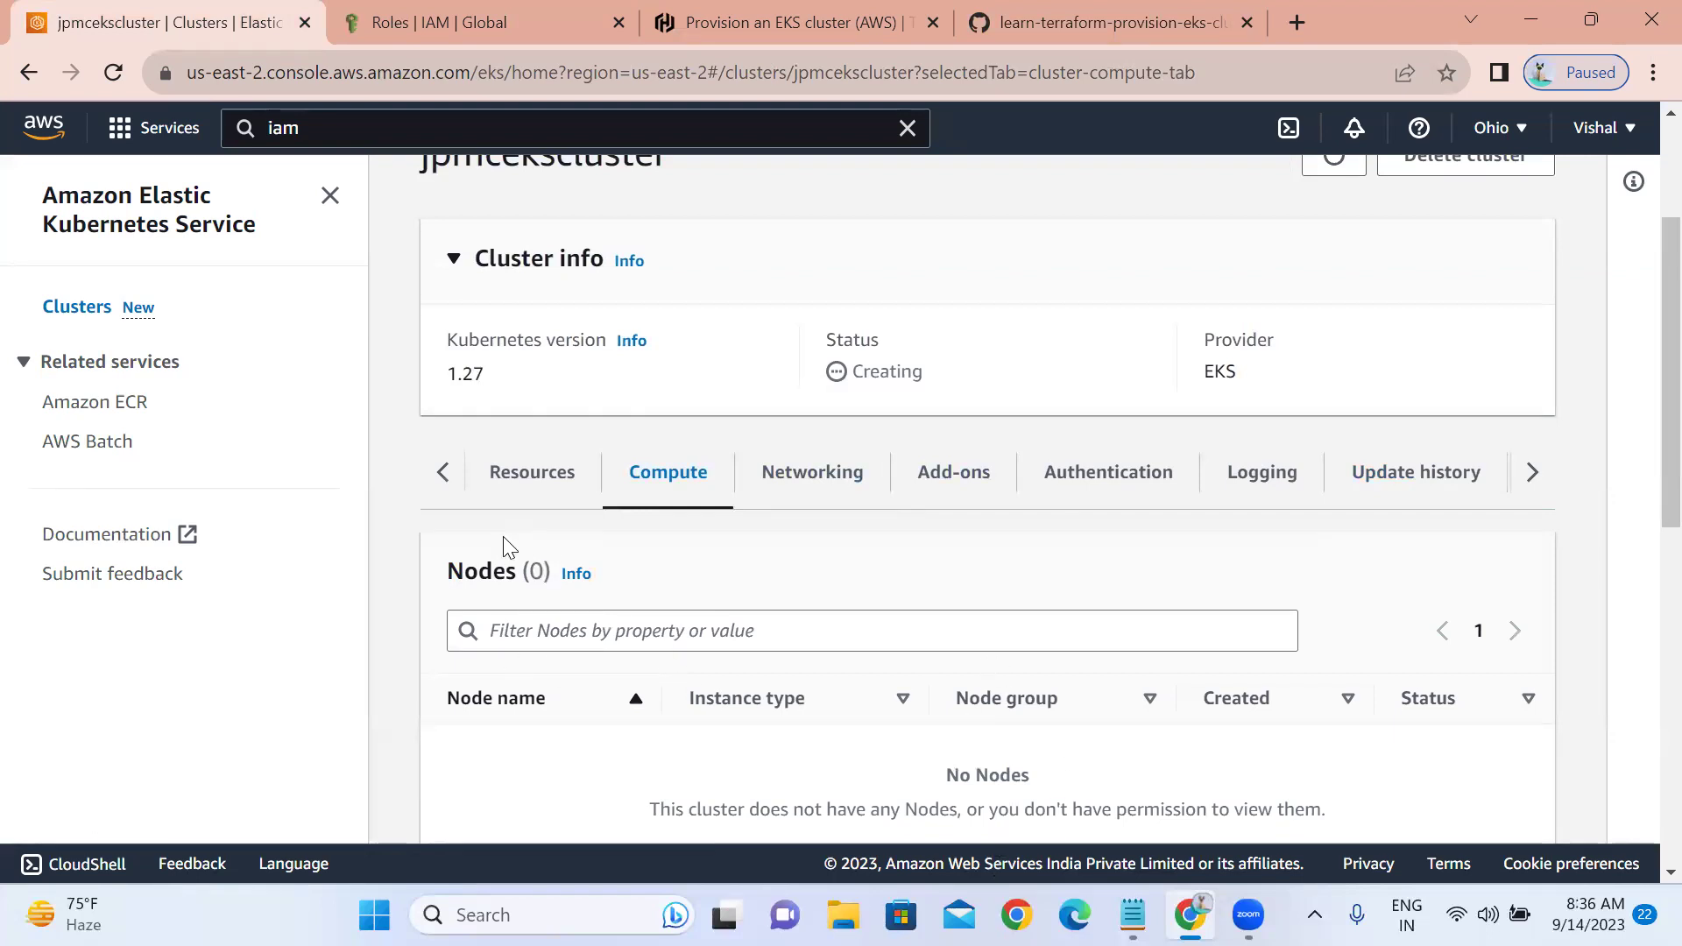
click(501, 490)
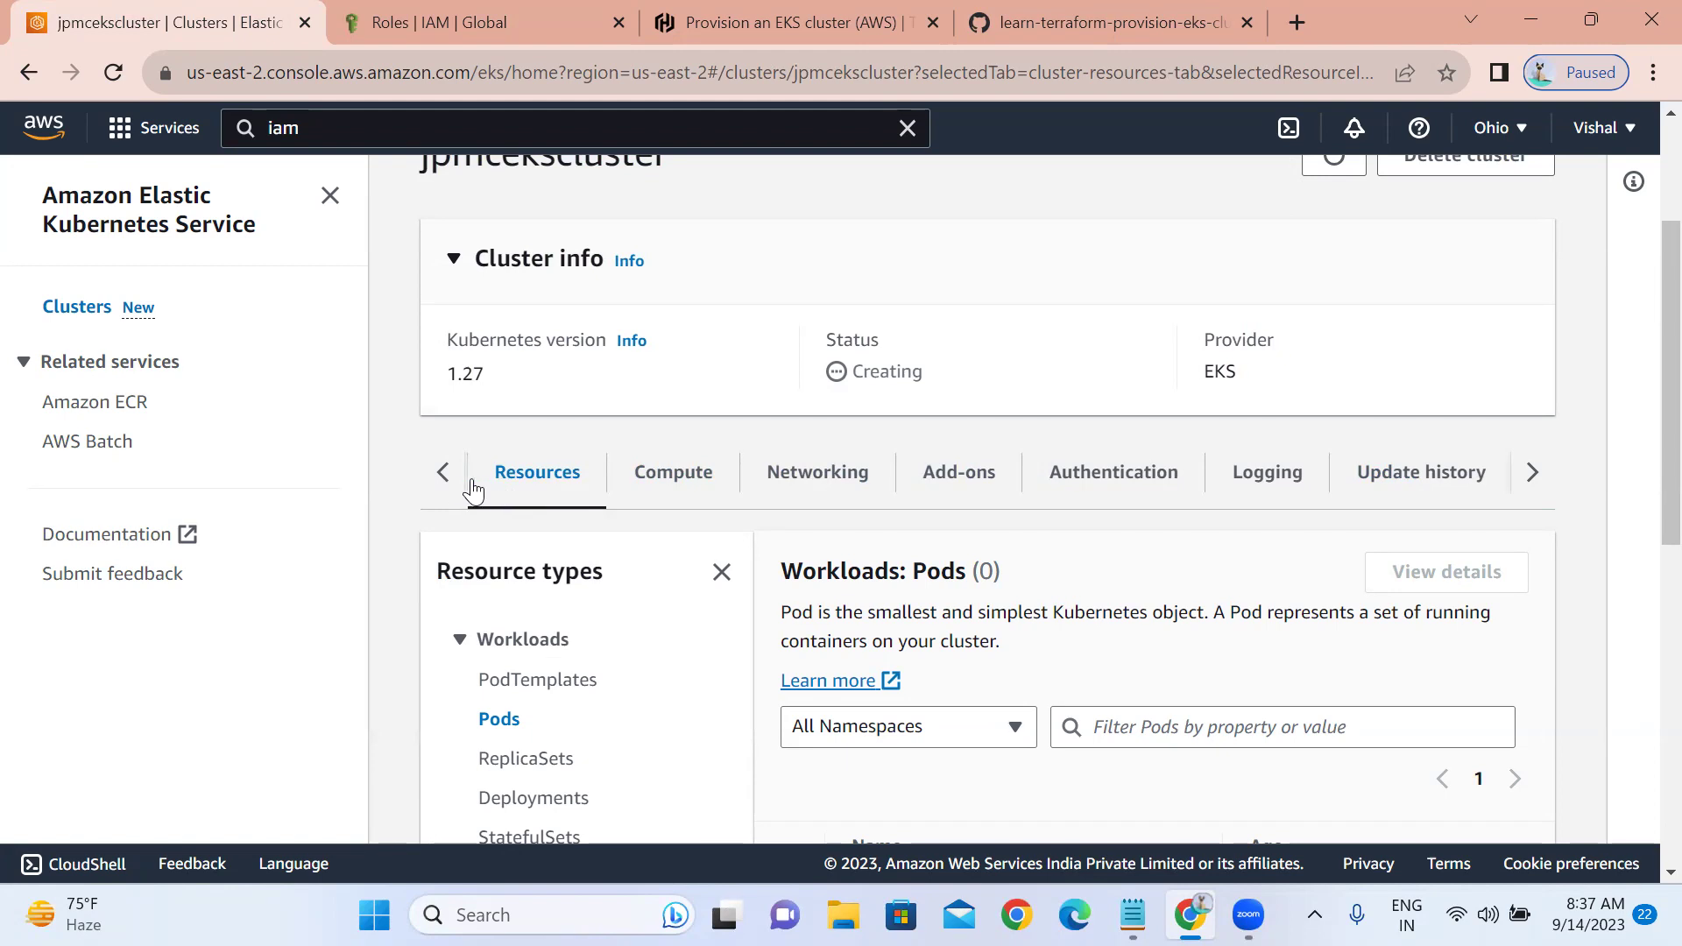
- Go back to the cluster's Overview, show the Amazon EKS cluster help information, and hide the service navigation
click(444, 474)
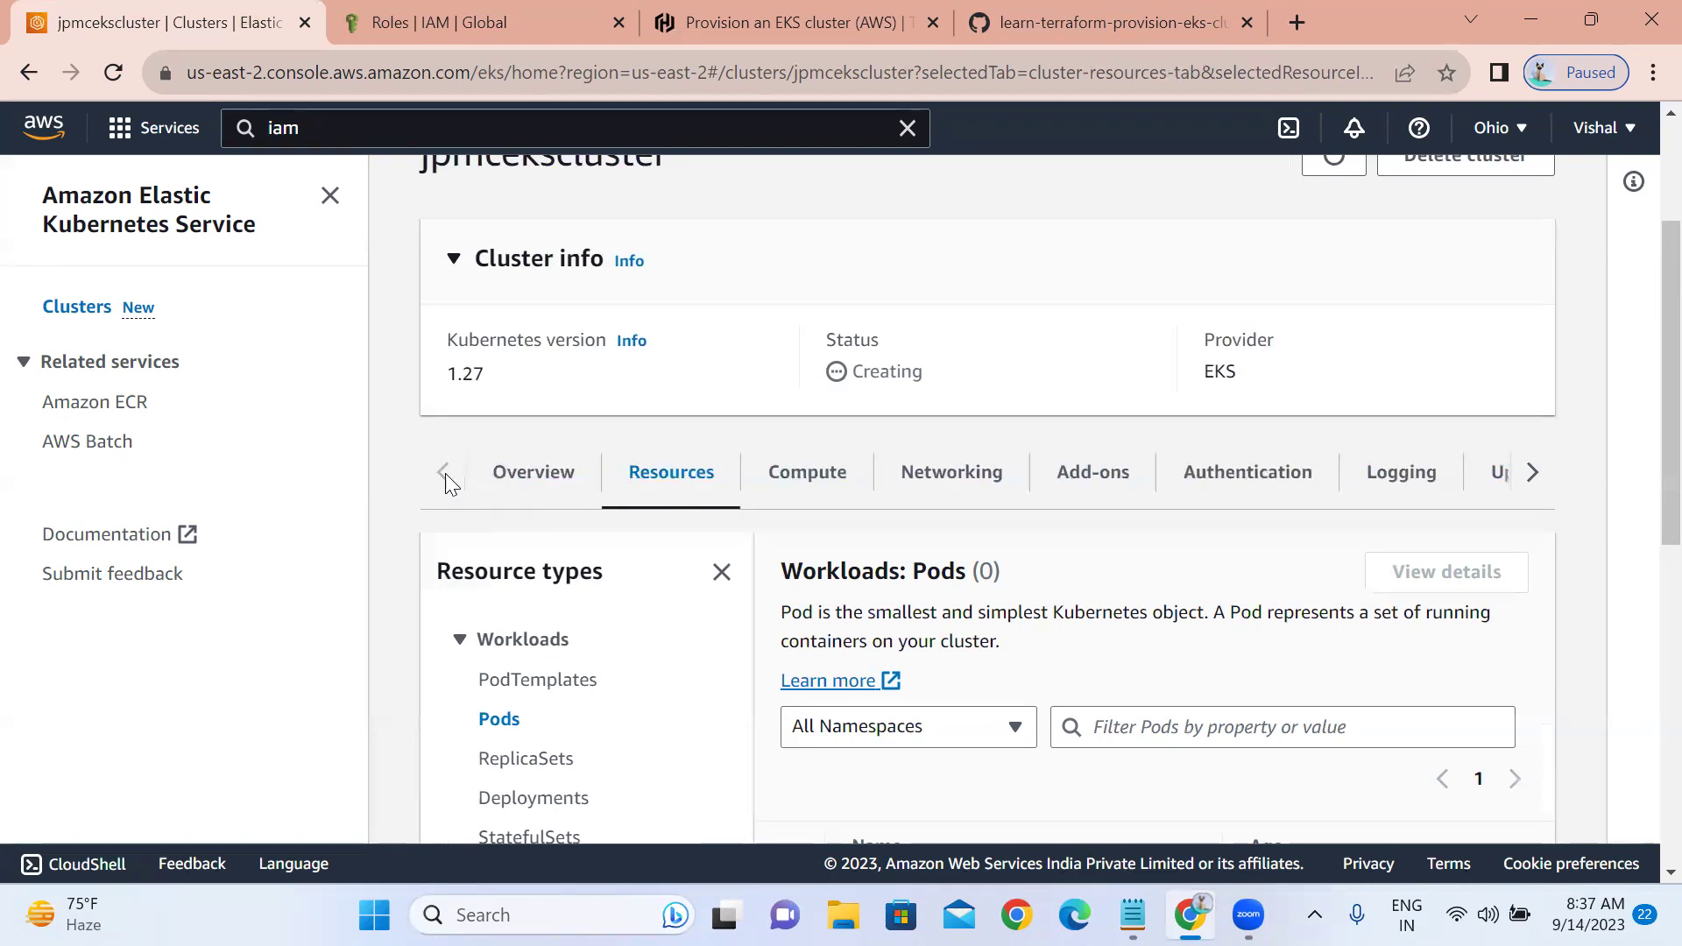
click(530, 473)
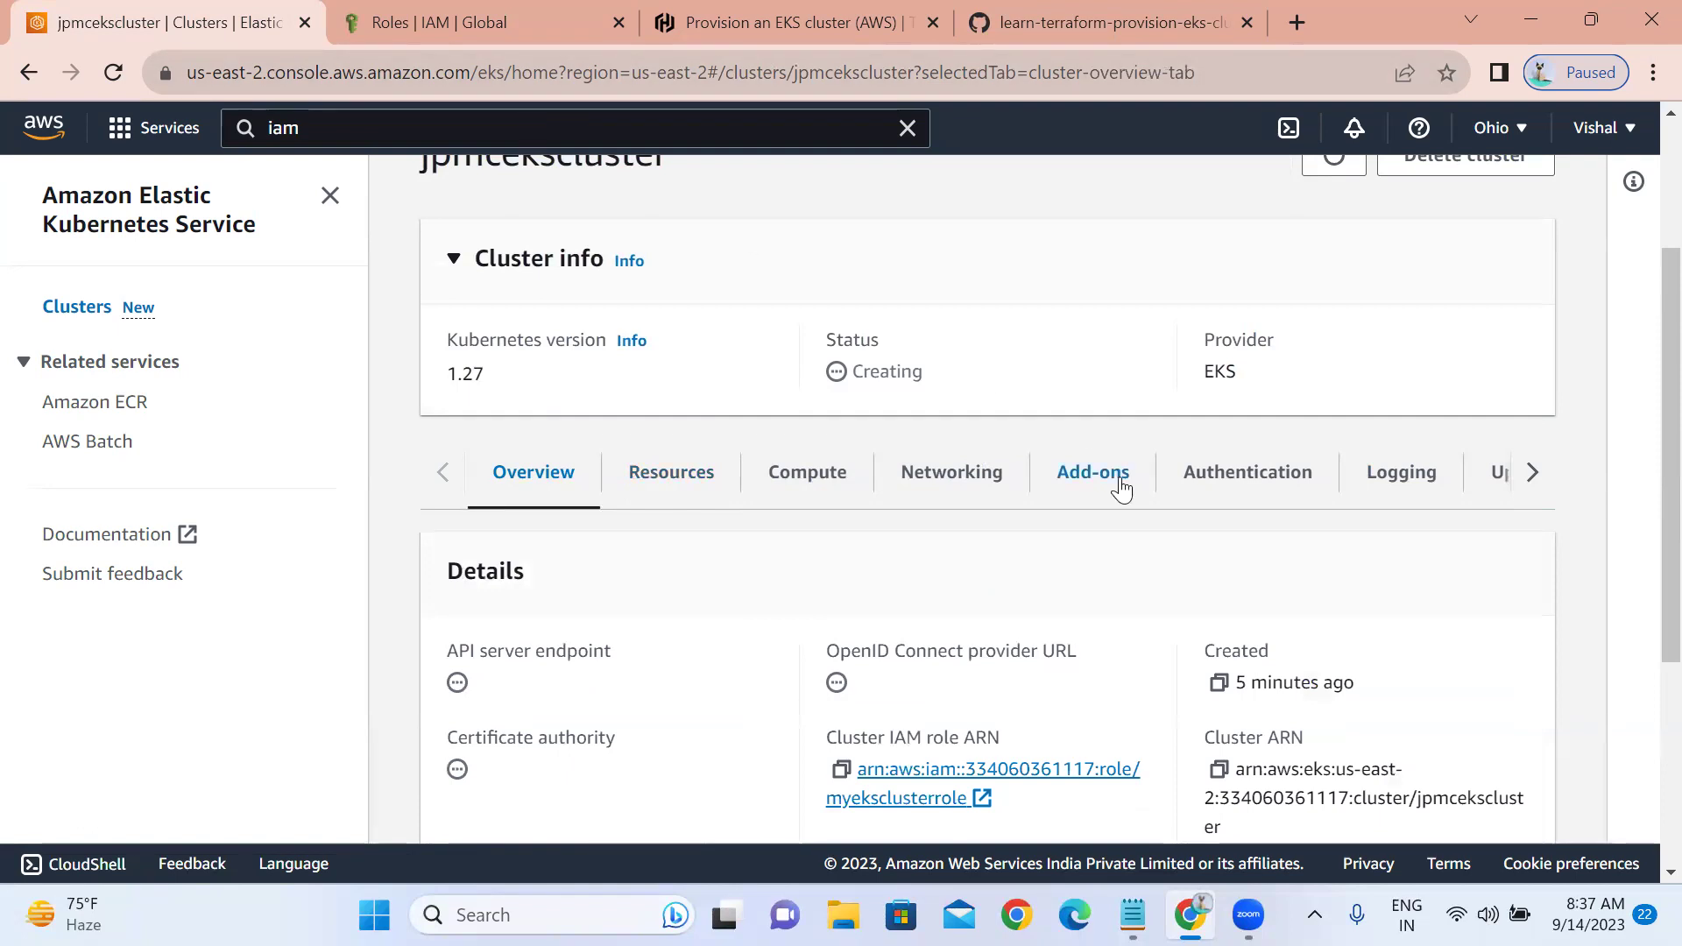
click(1628, 386)
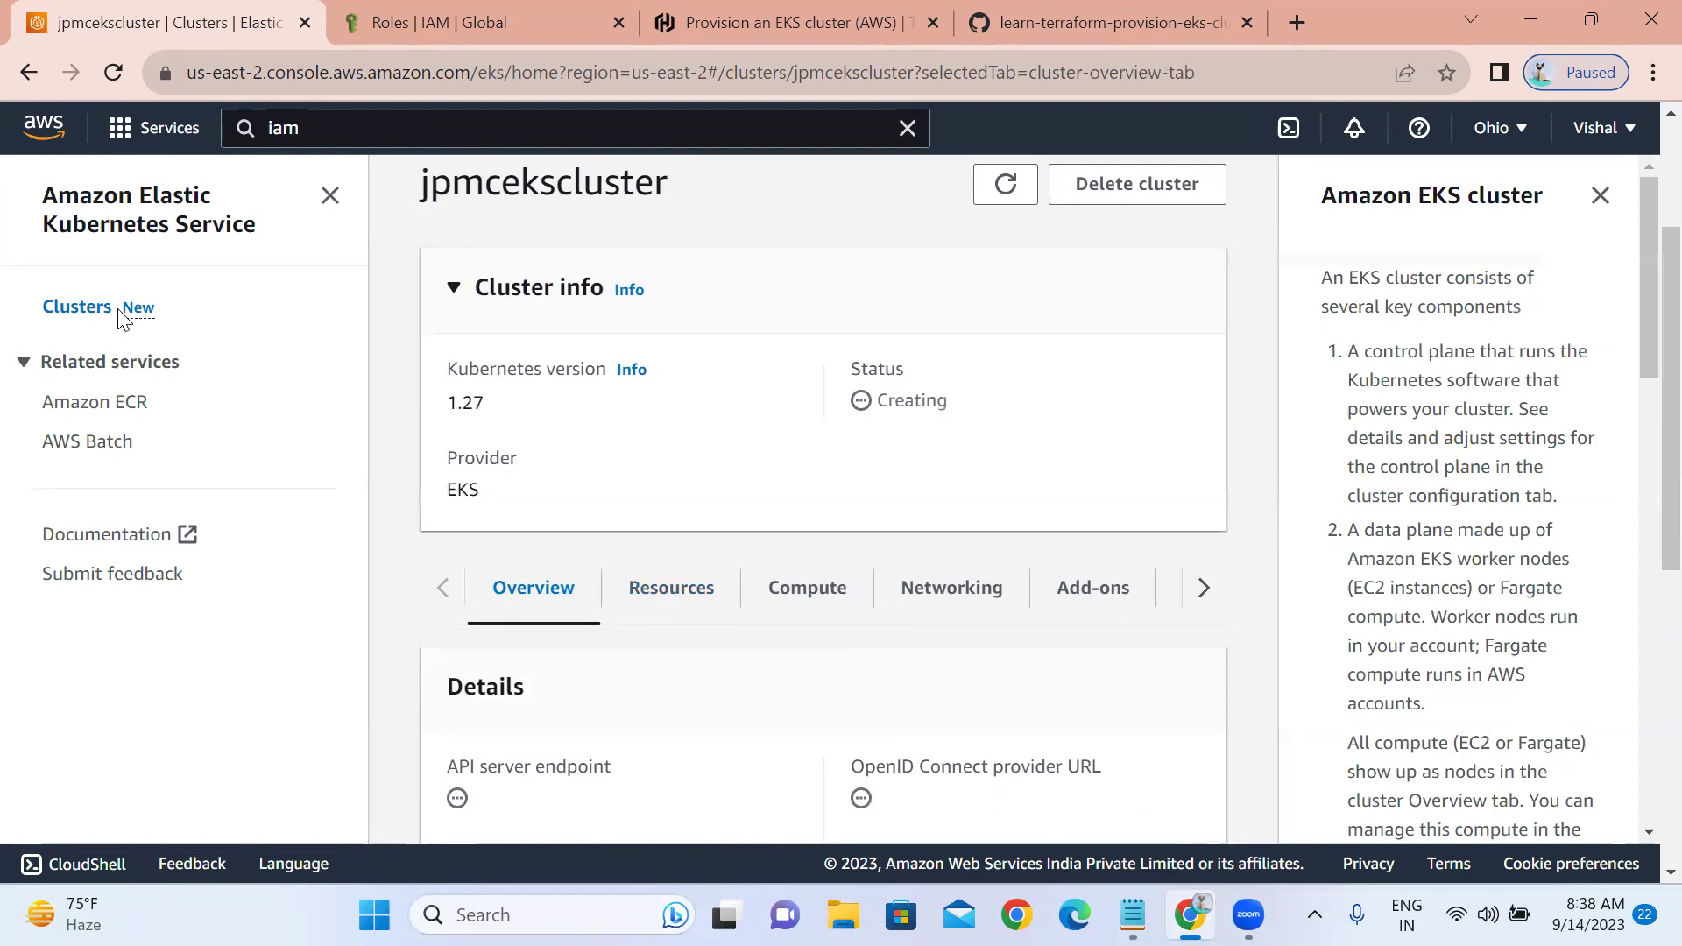
click(330, 195)
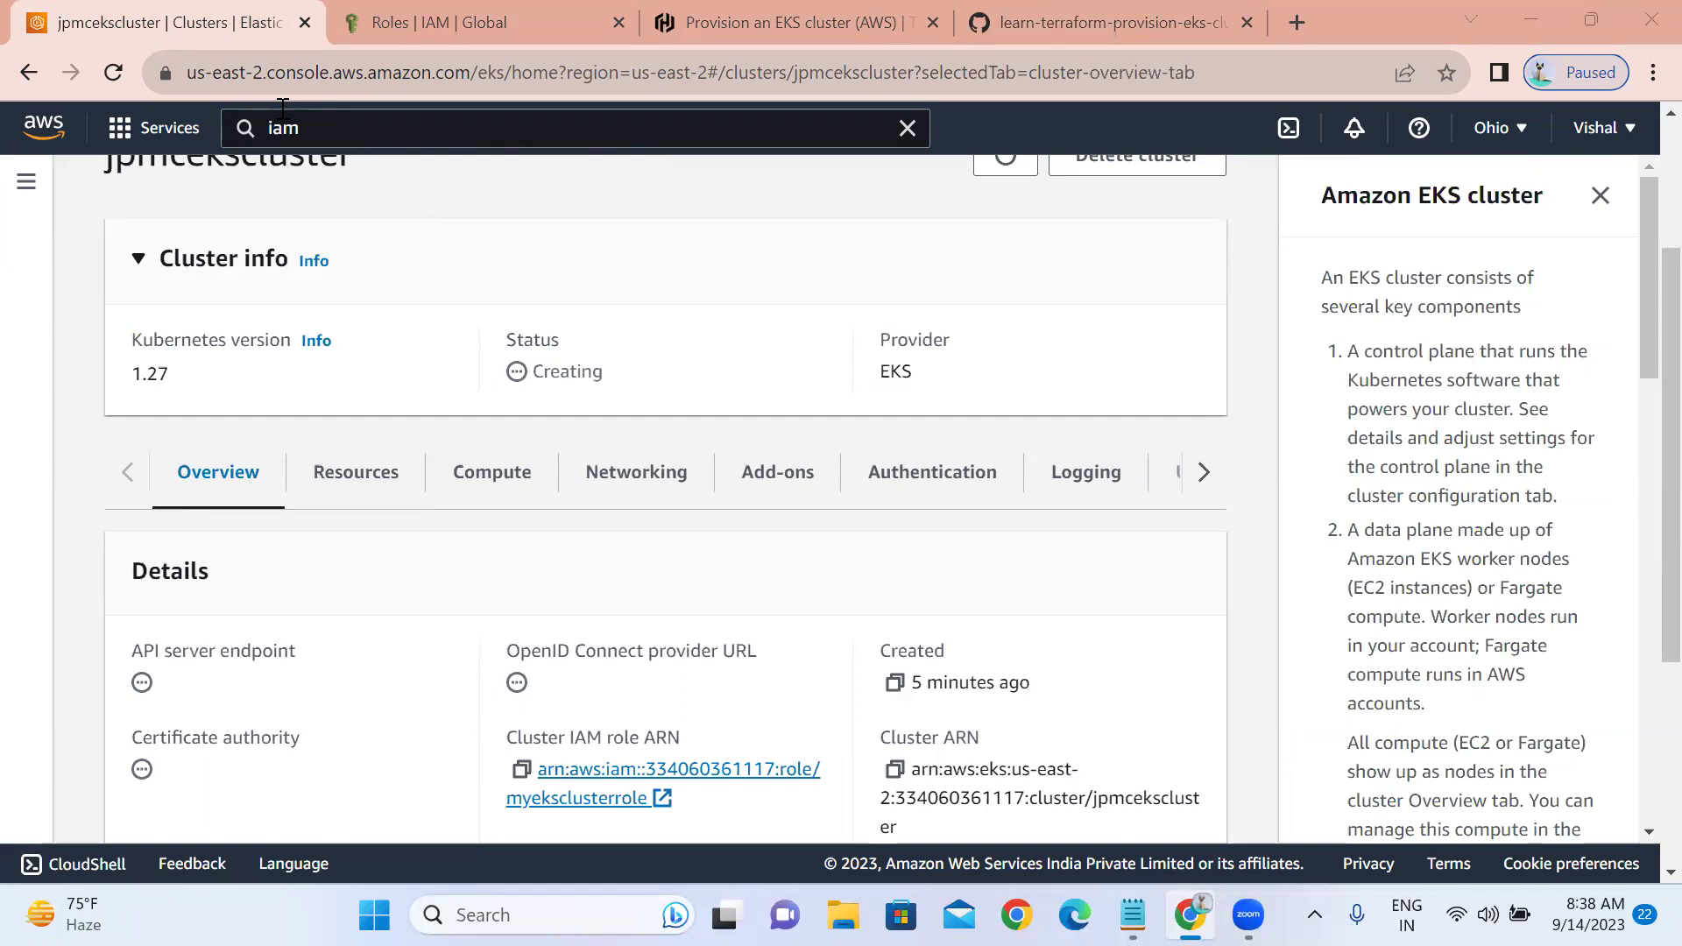
- Open eksworkshop.com in a new tab and go to the Introduction's setup instructions for "In your AWS account"
click(1297, 22)
text(eksworkshop.com)
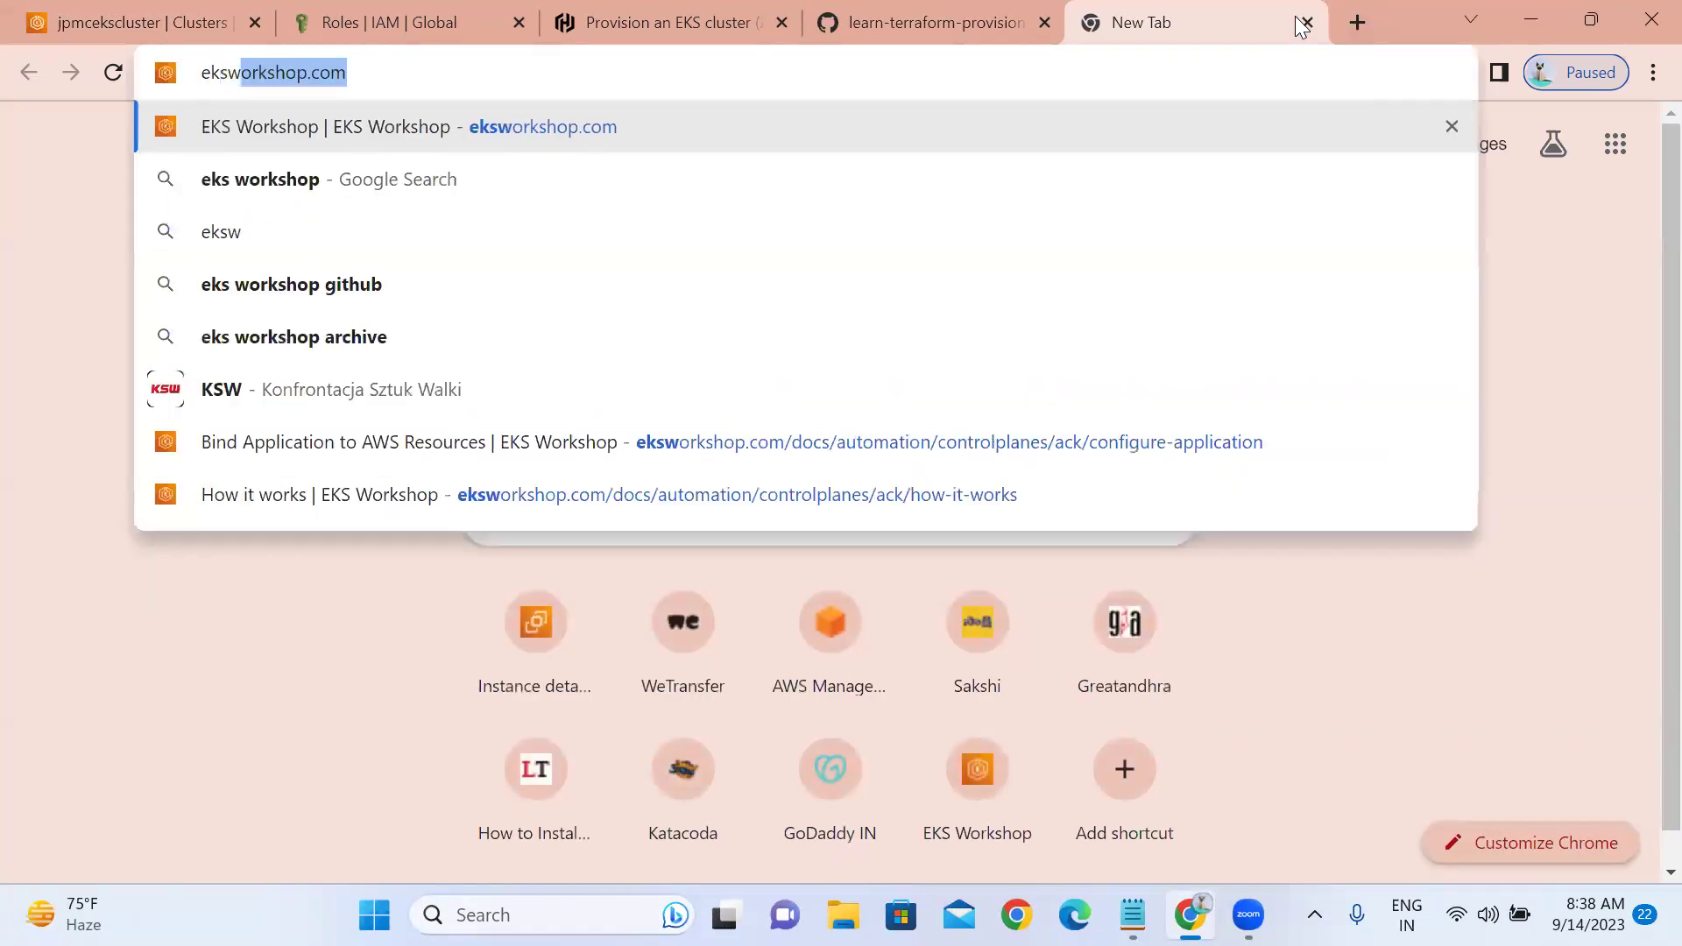
click(532, 146)
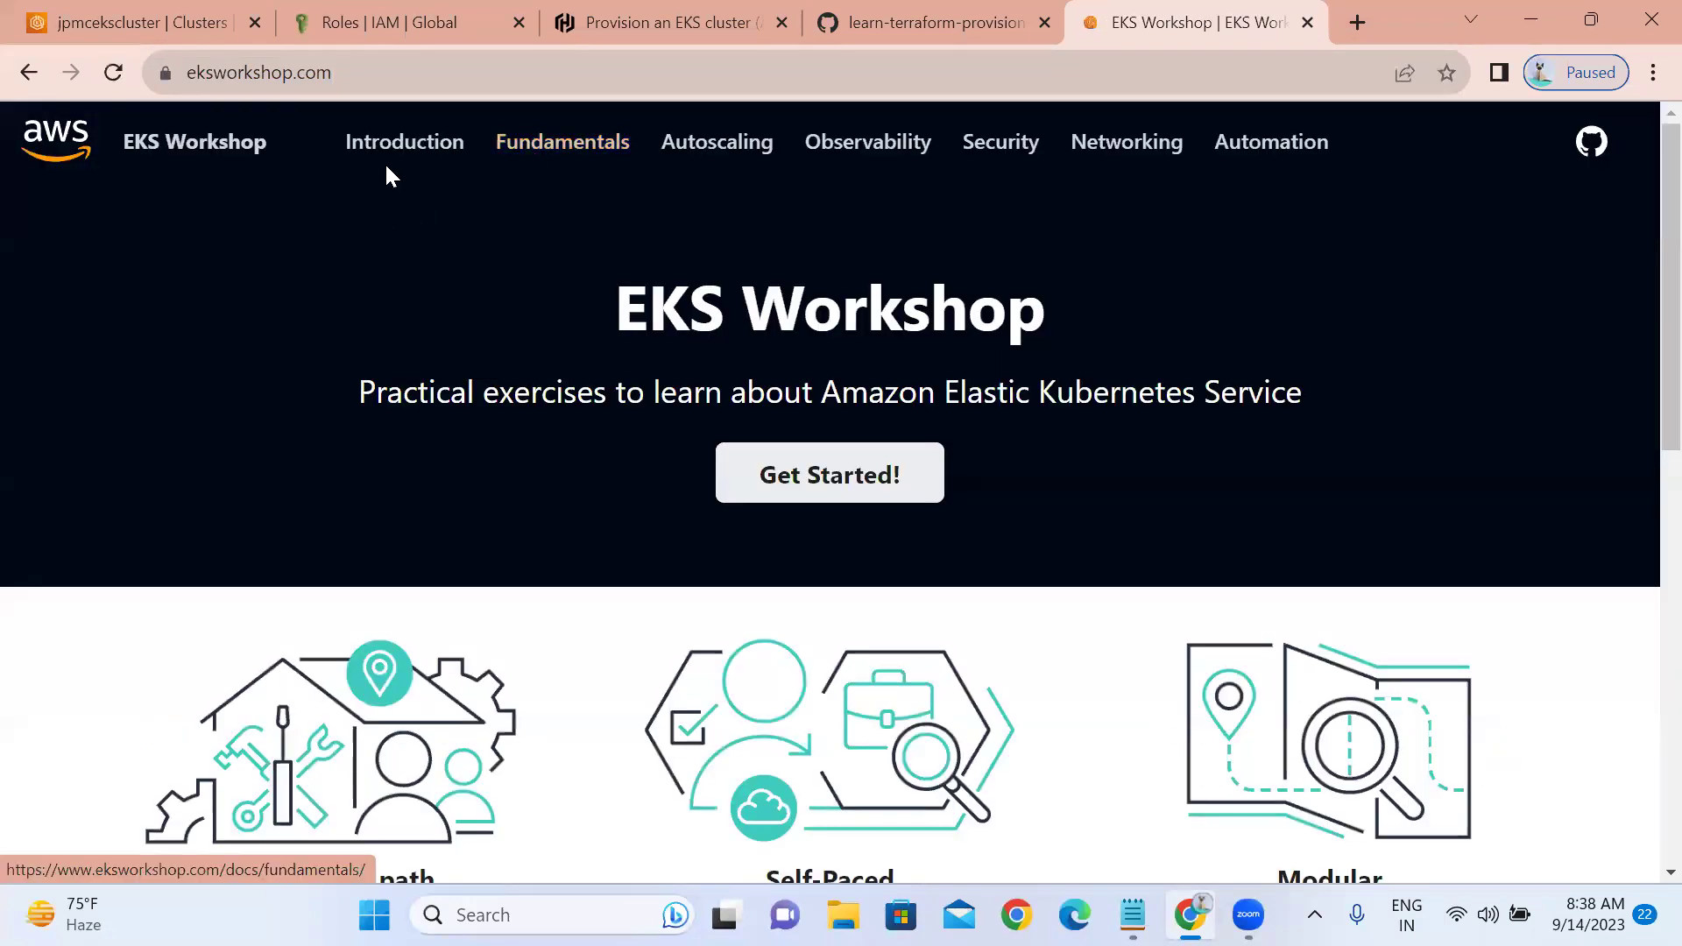
click(348, 153)
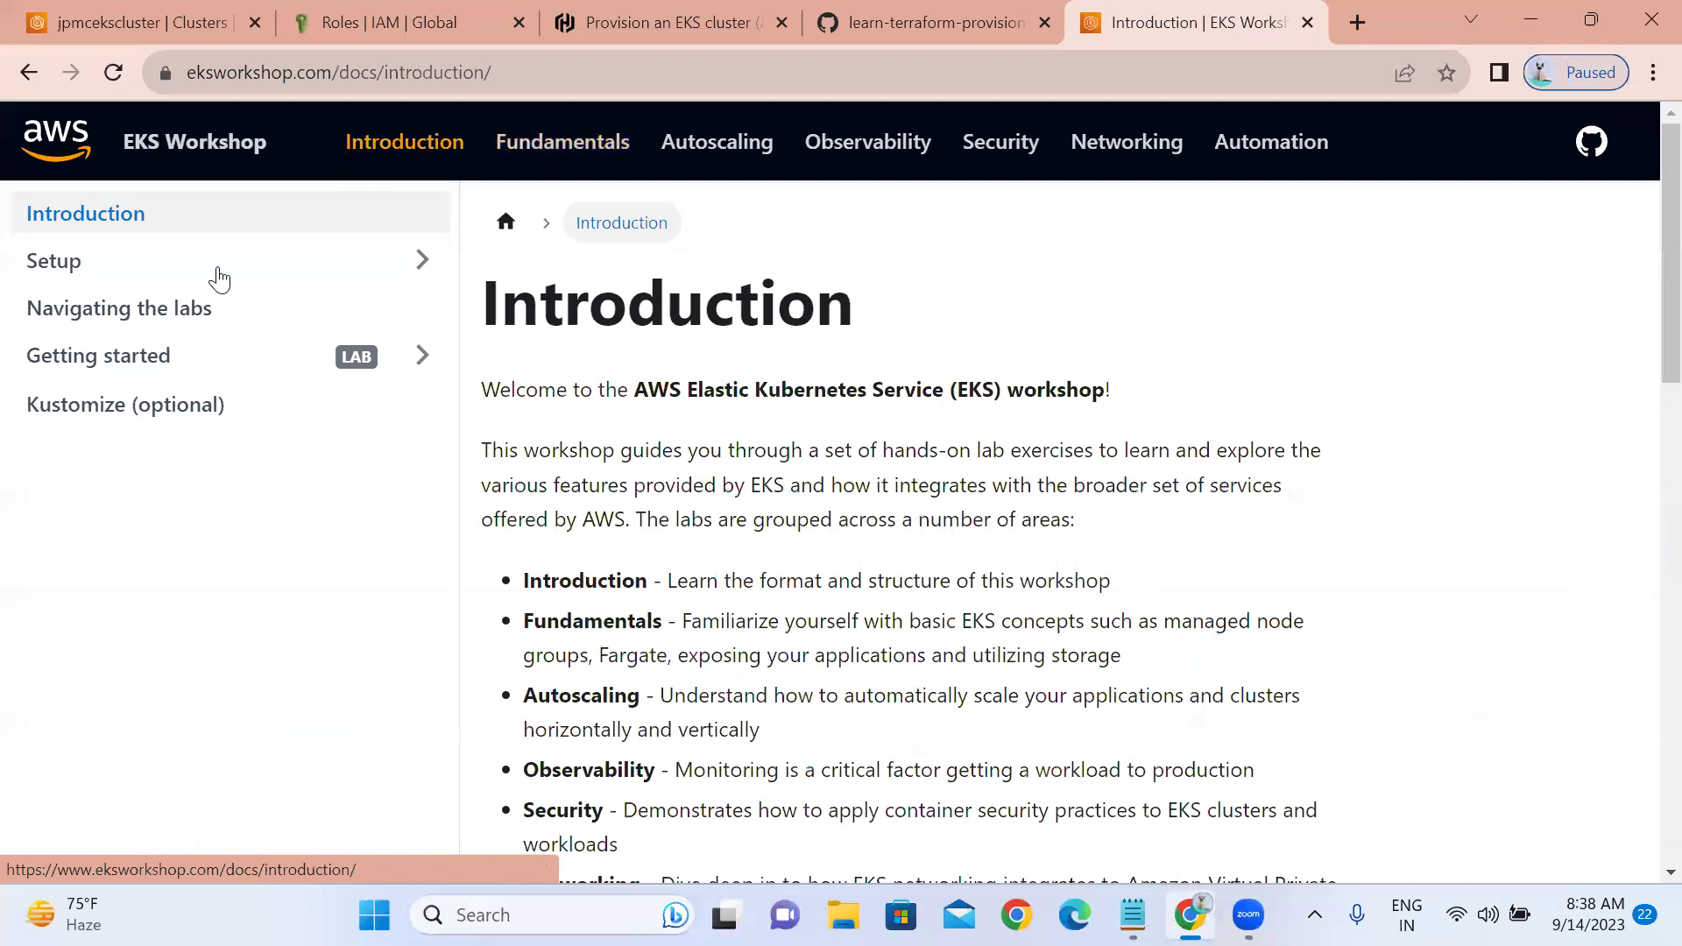
click(77, 273)
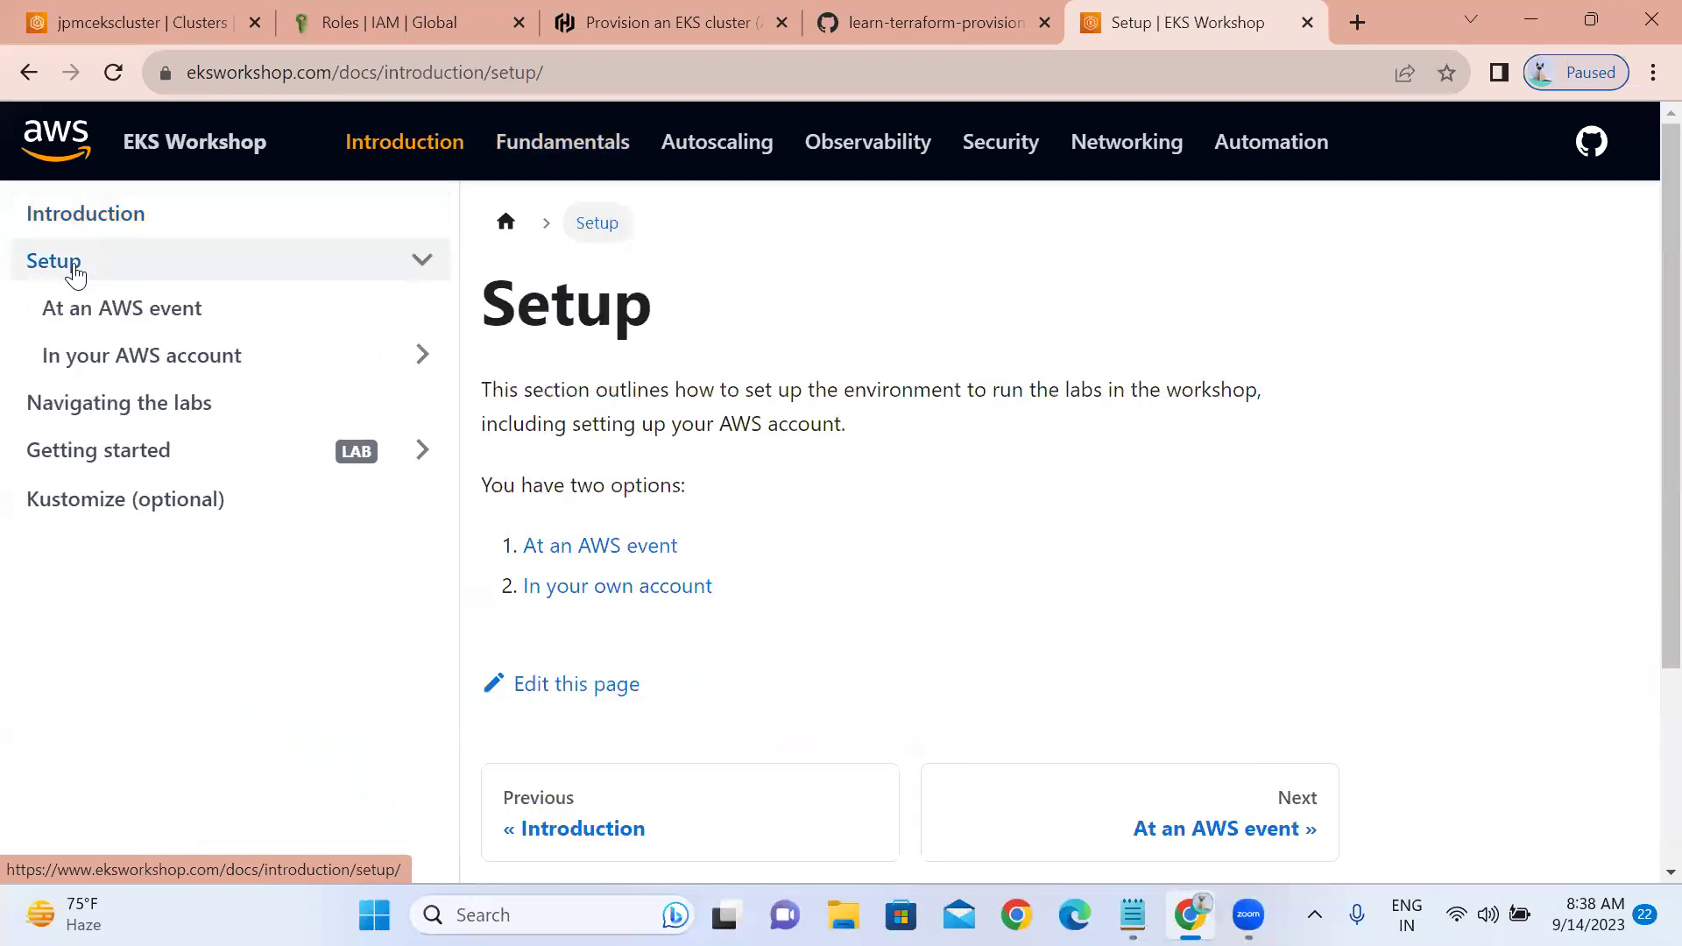
click(95, 362)
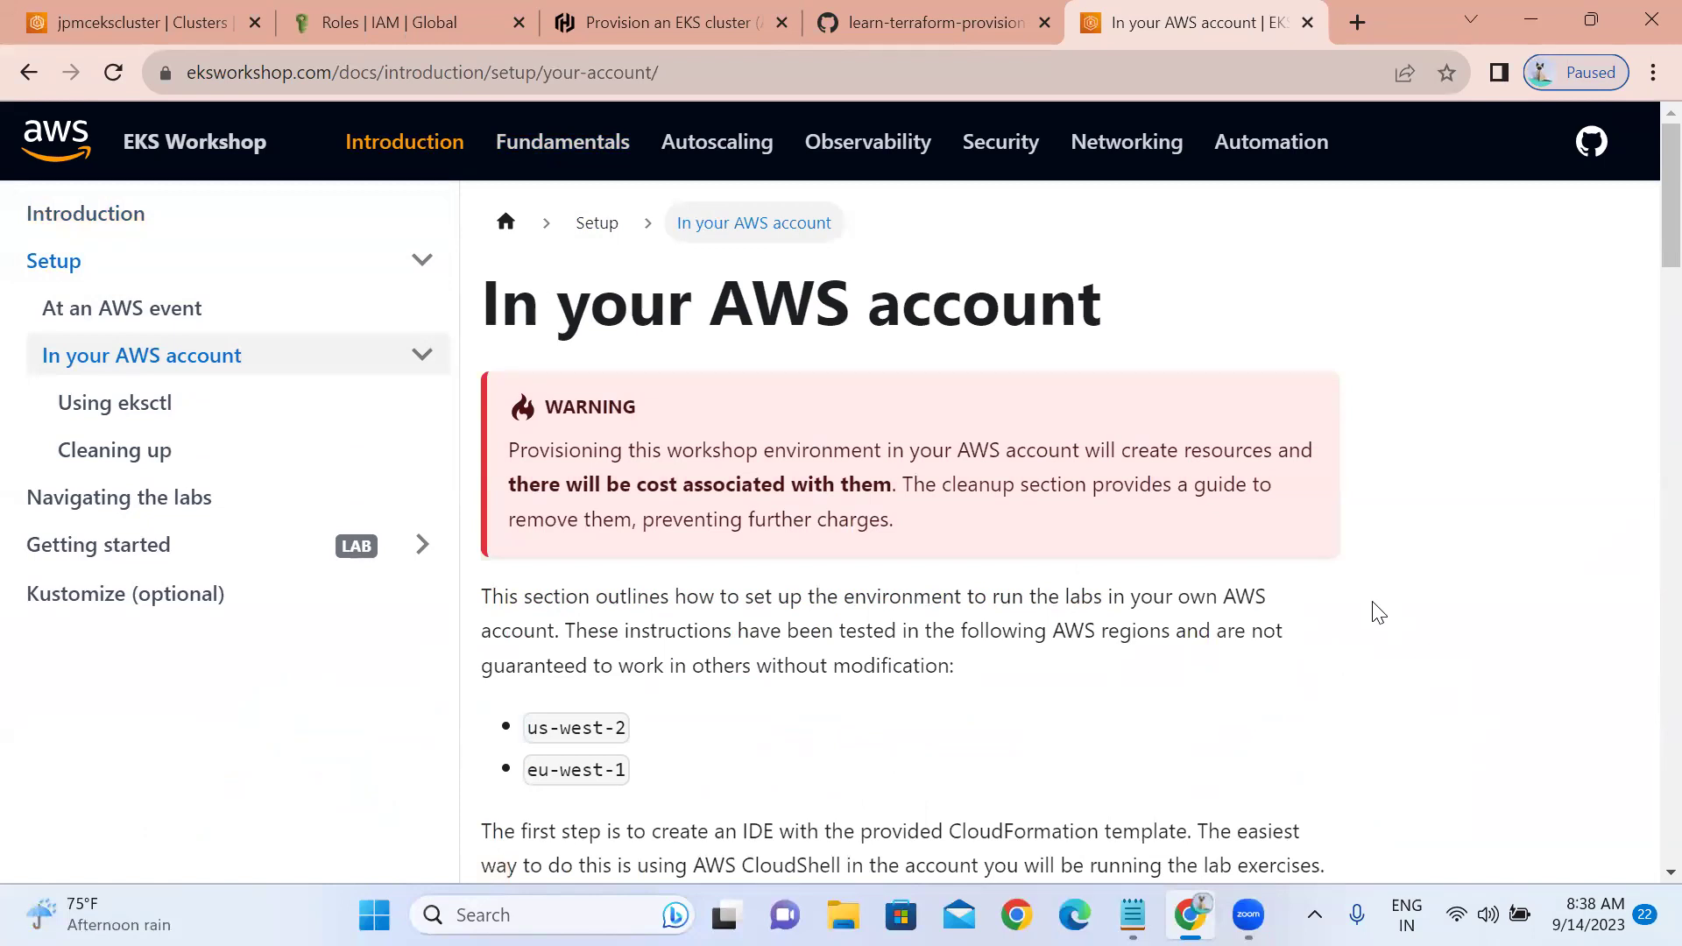
- Read the AWS account setup instructions through the CloudShell link to the commands for deploying the workshop IDE
scroll(1377, 613, down, 5)
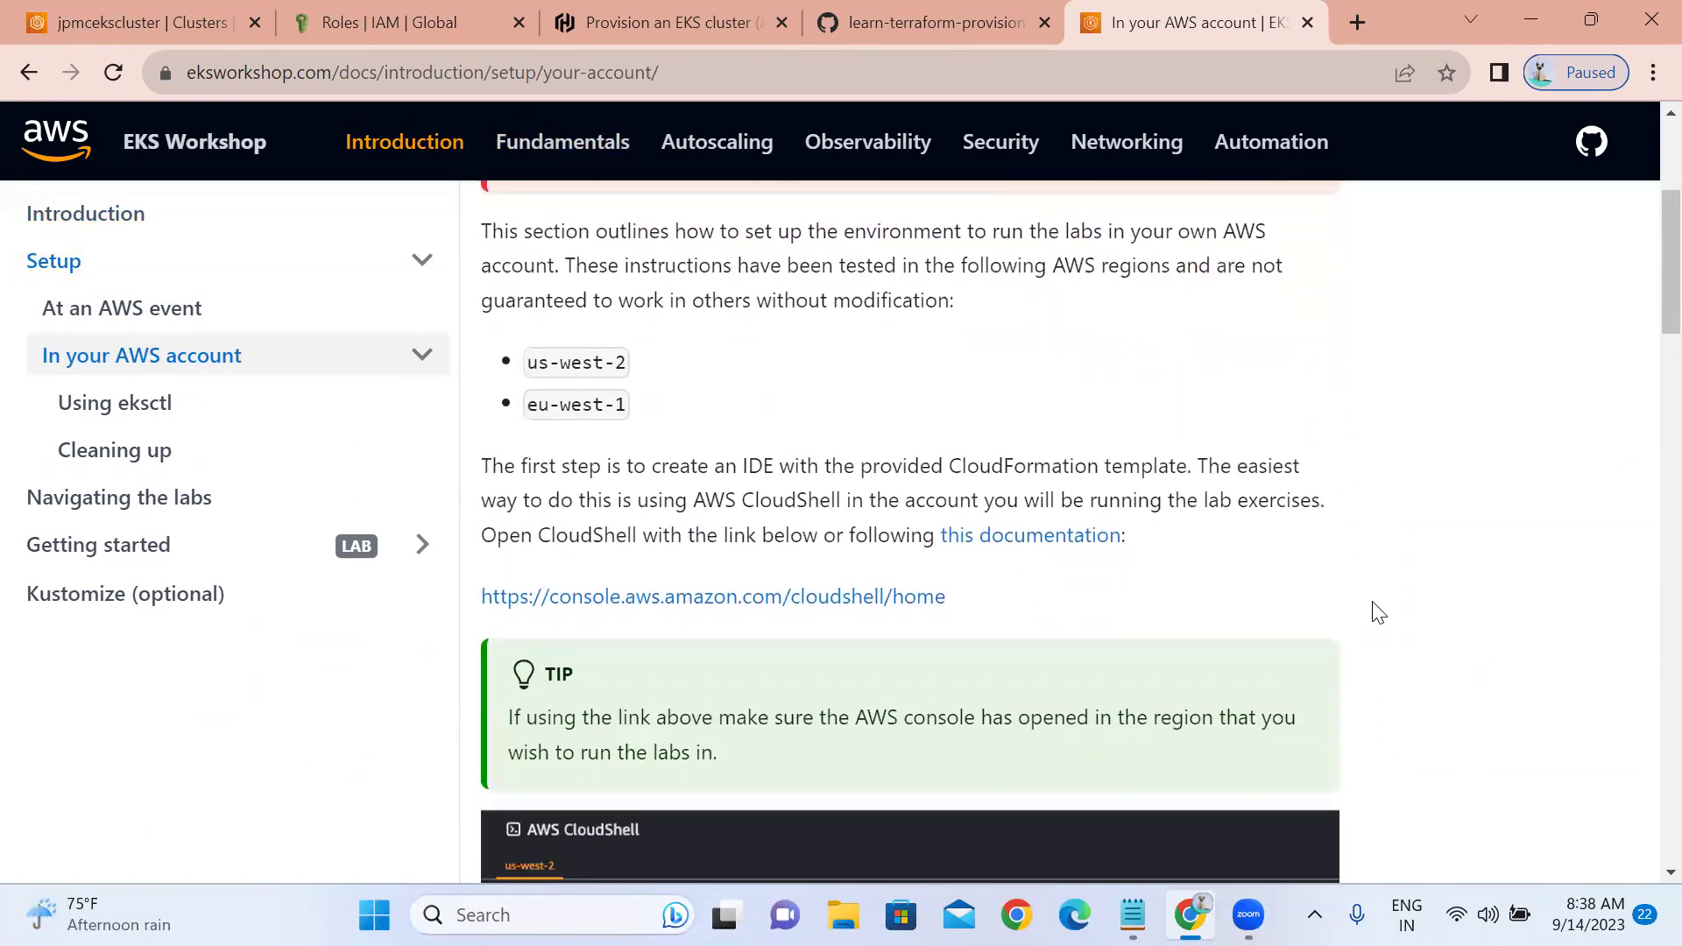
scroll(1378, 613, down, 4)
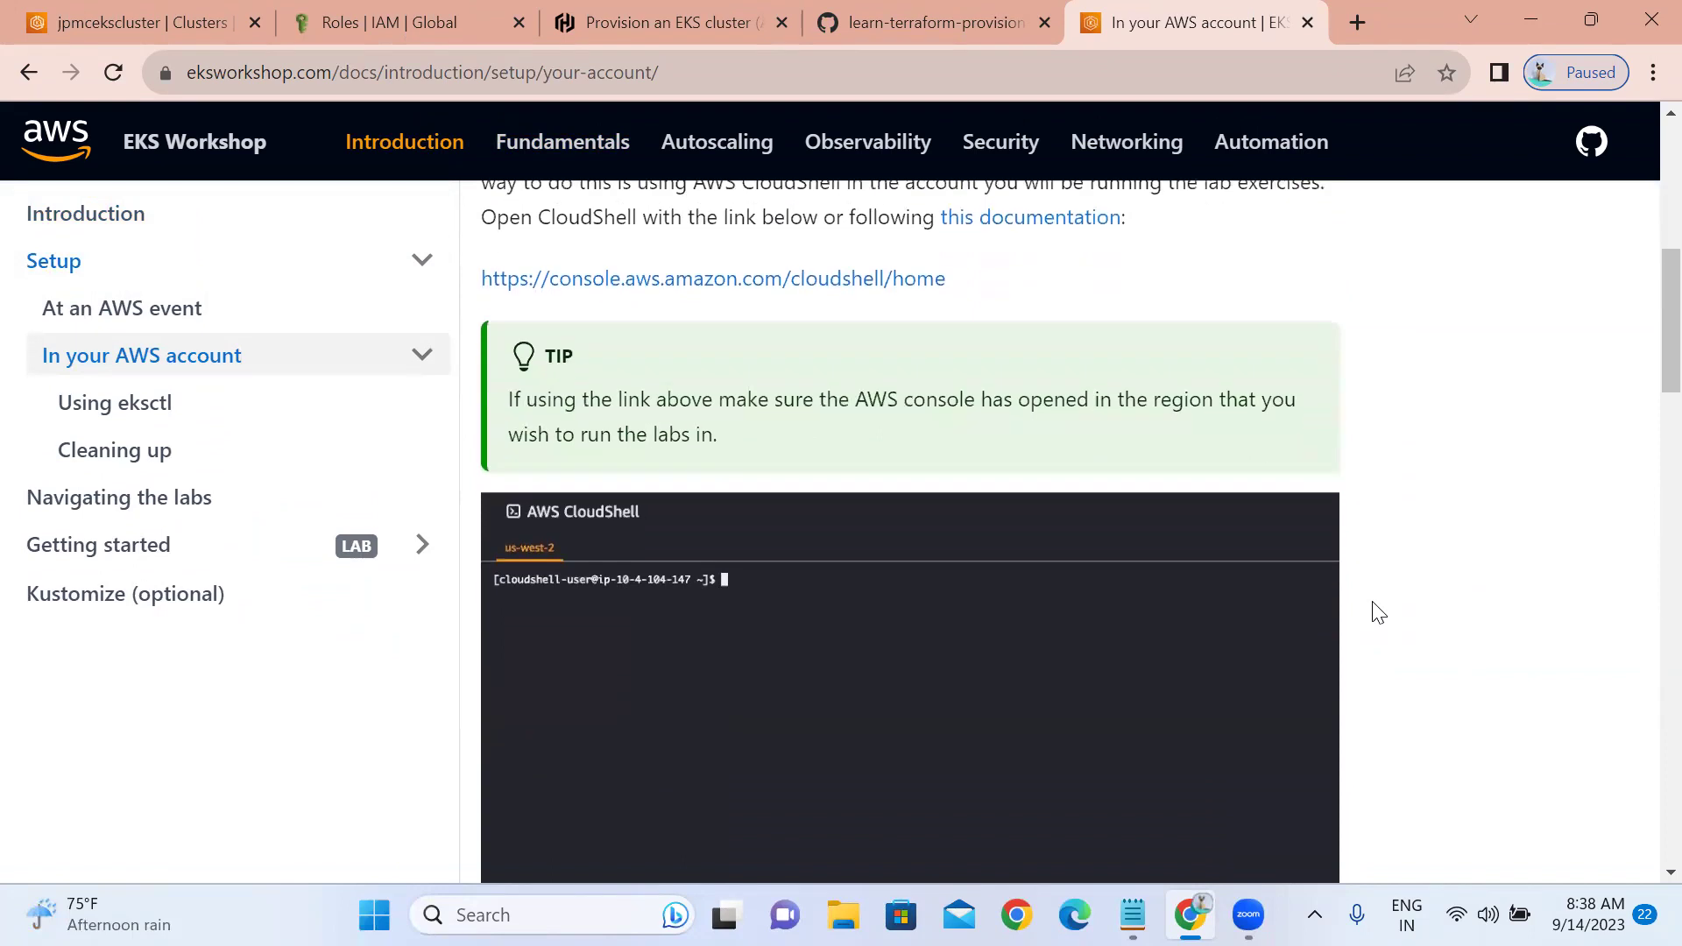
scroll(1377, 613, up, 3)
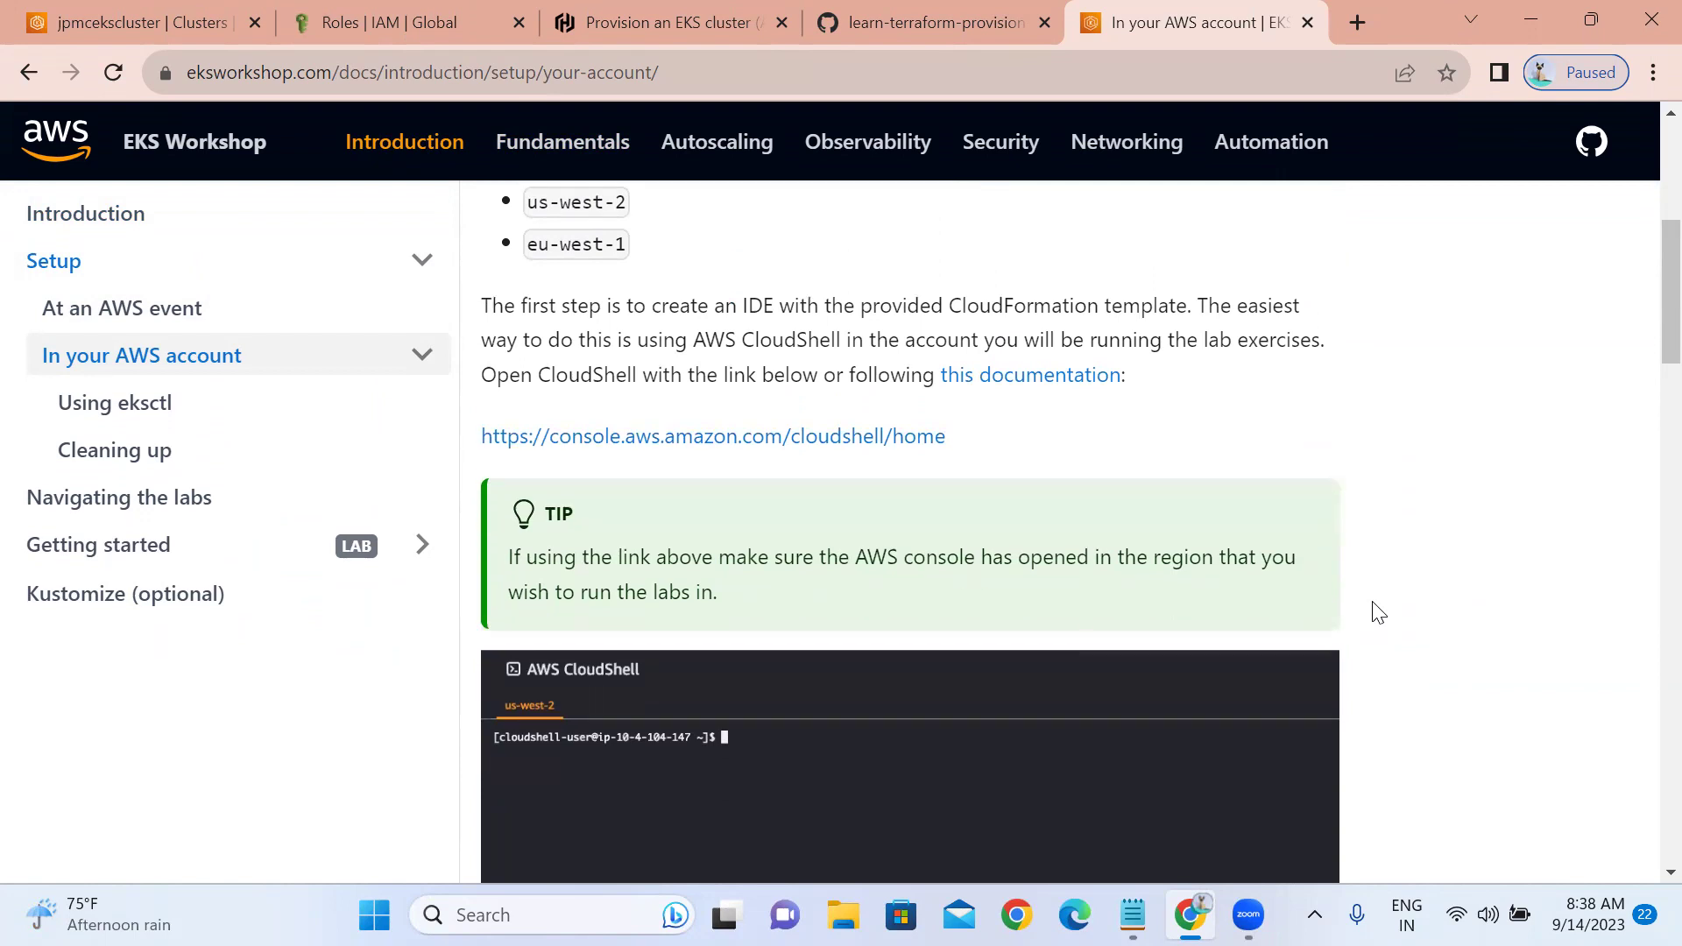
scroll(1378, 613, down, 3)
scroll(1378, 613, down, 5)
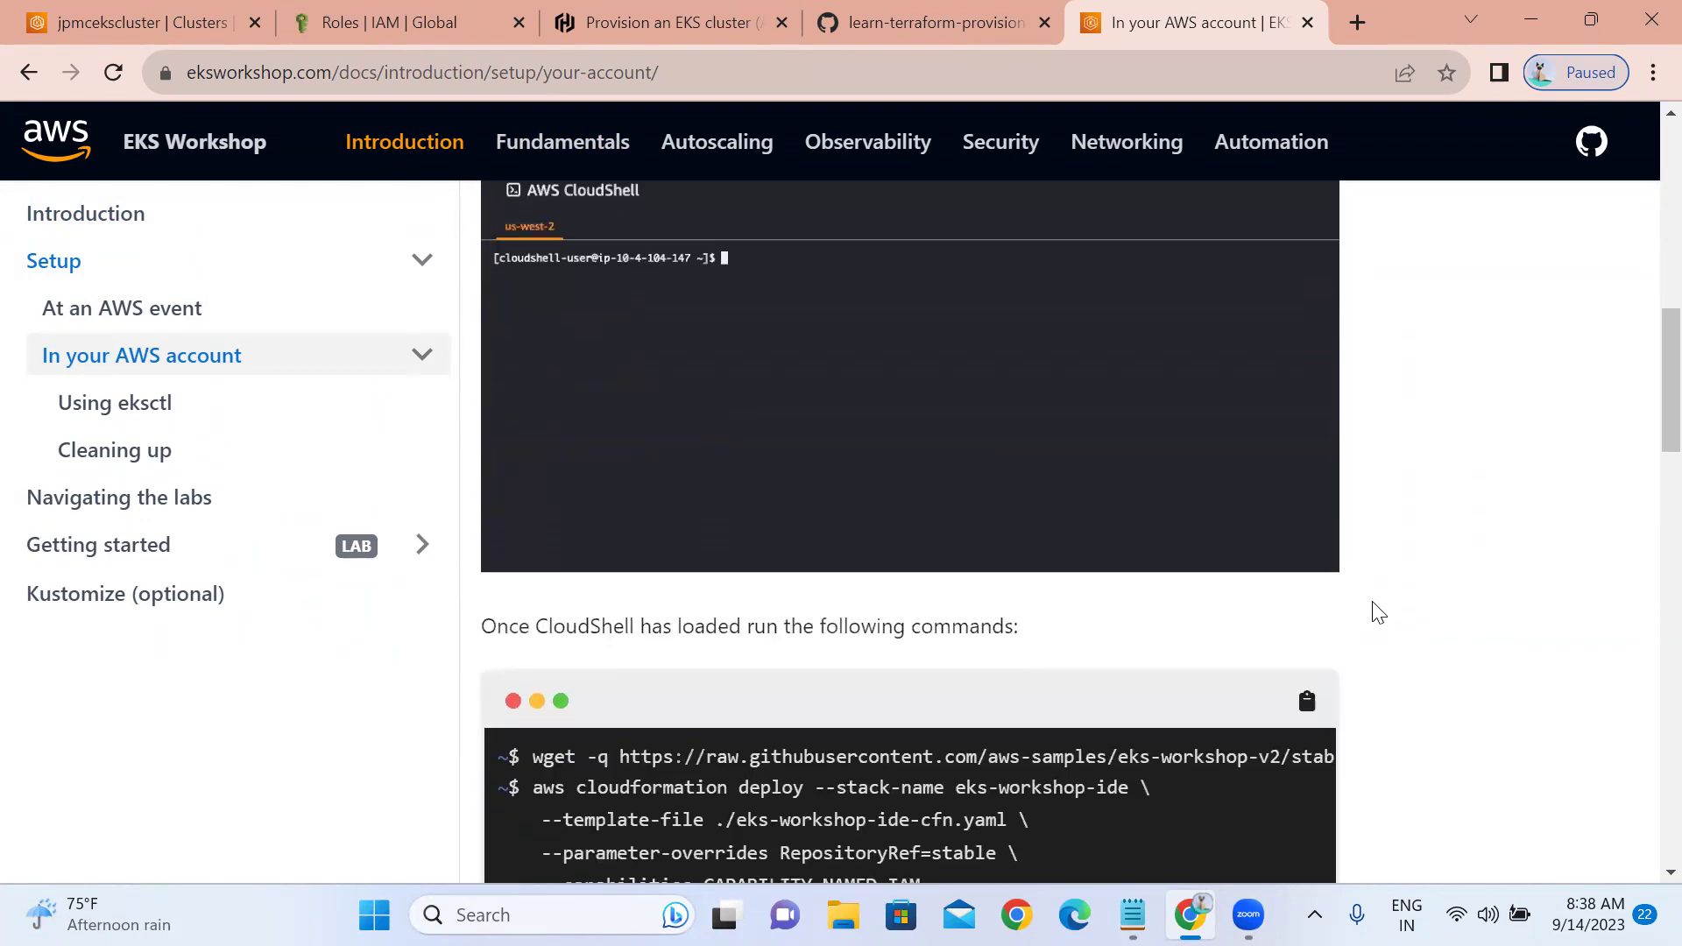
- Read the workshop IDE deployment commands through to the Cloud9 IDE access instructions
scroll(1378, 613, down, 3)
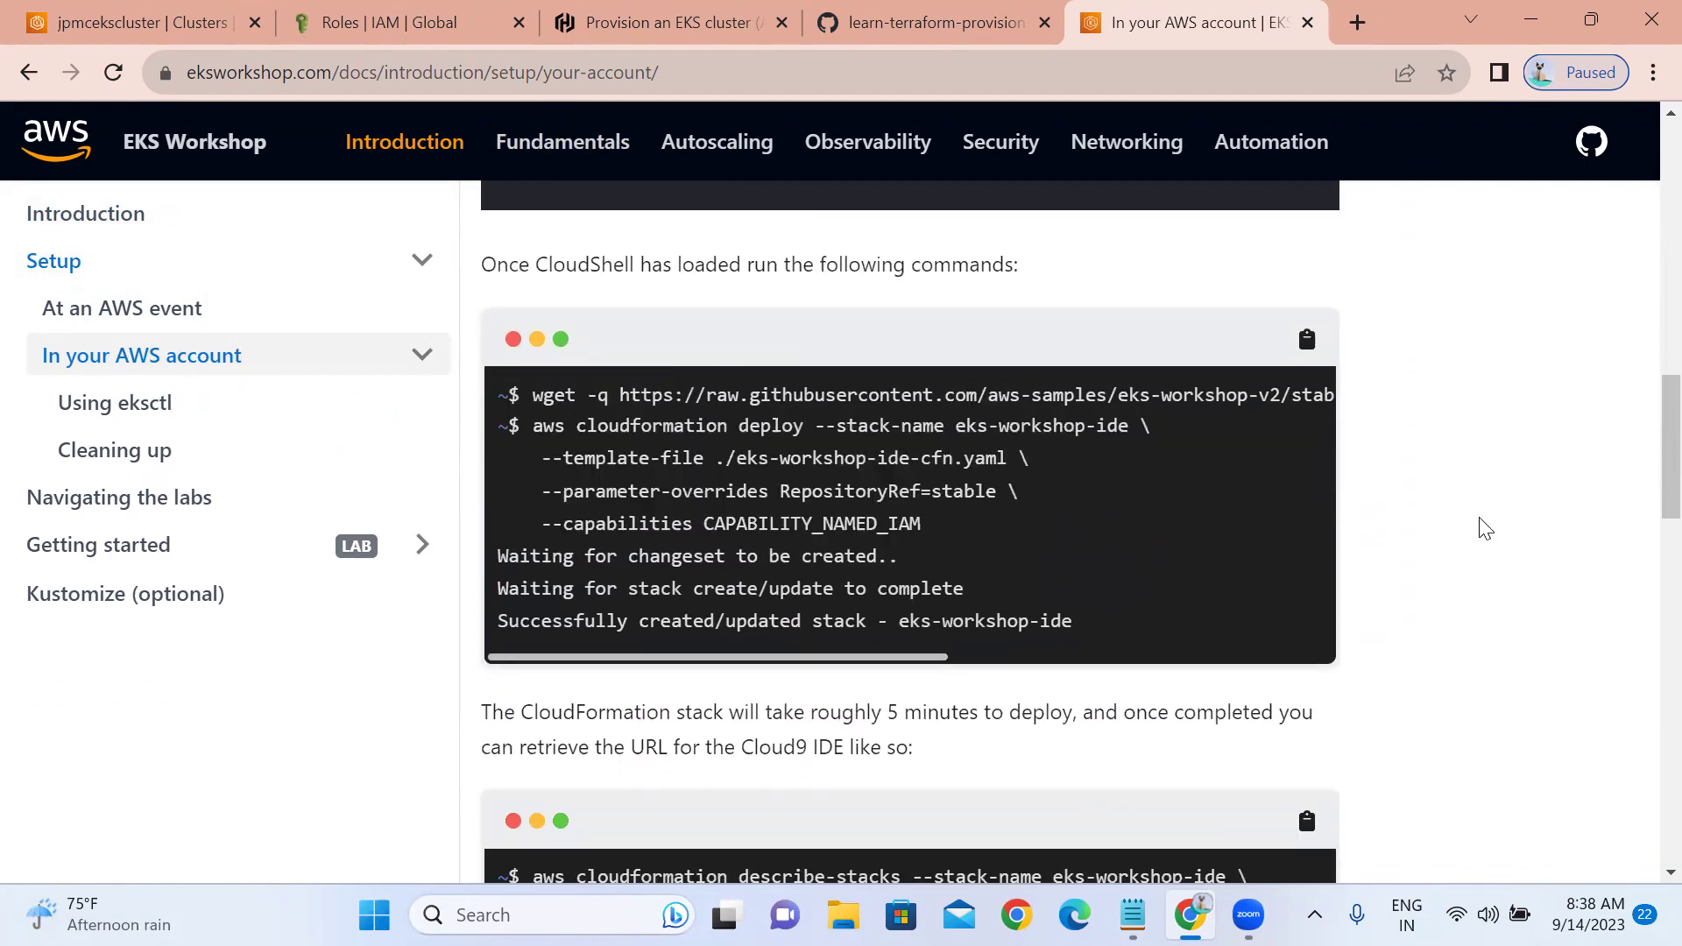
scroll(1485, 528, down, 6)
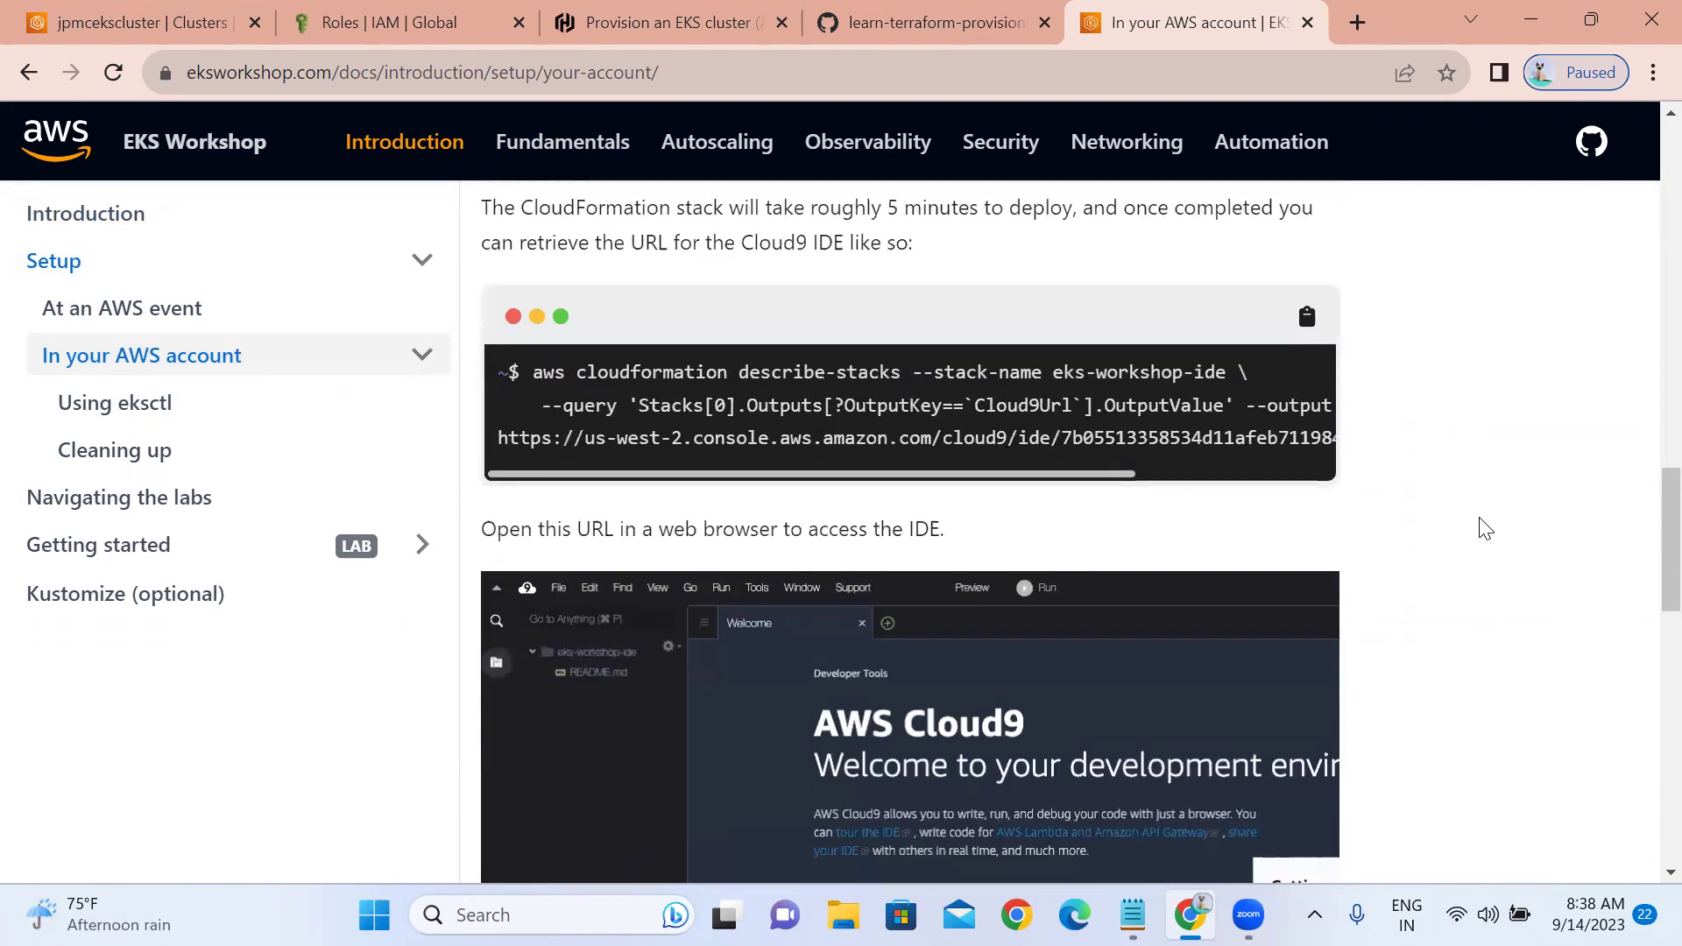
scroll(1486, 528, down, 5)
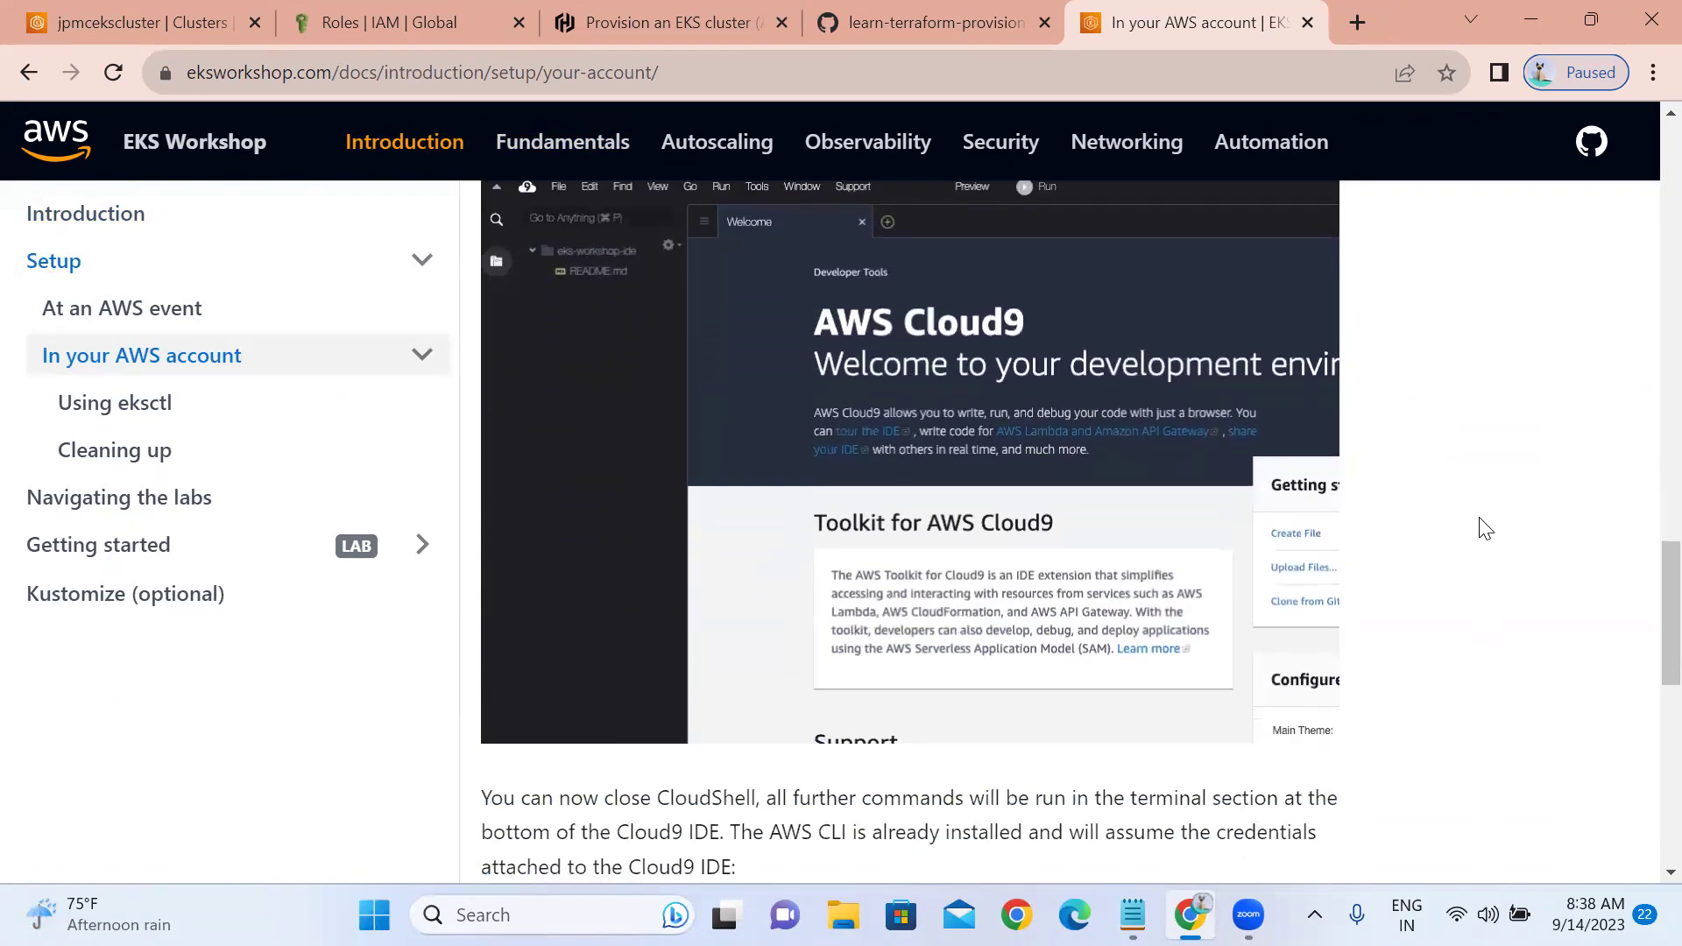
scroll(1485, 528, down, 1)
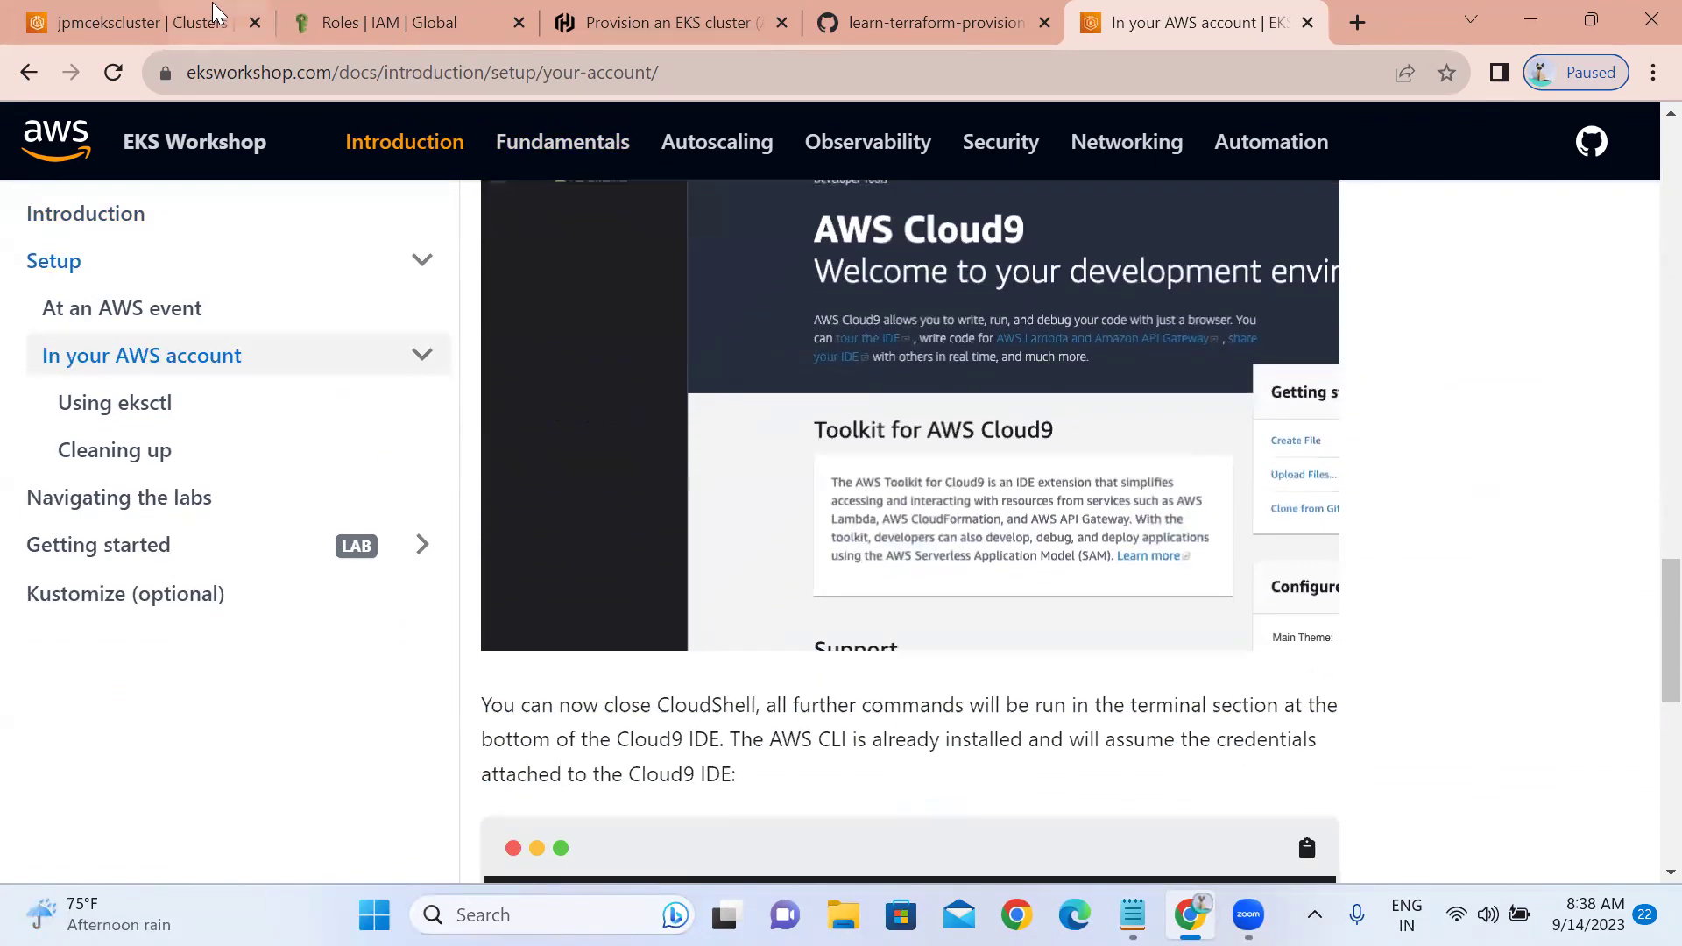
- Return to the AWS console, search the services for "cloud9" and open AWS Cloud9
click(162, 11)
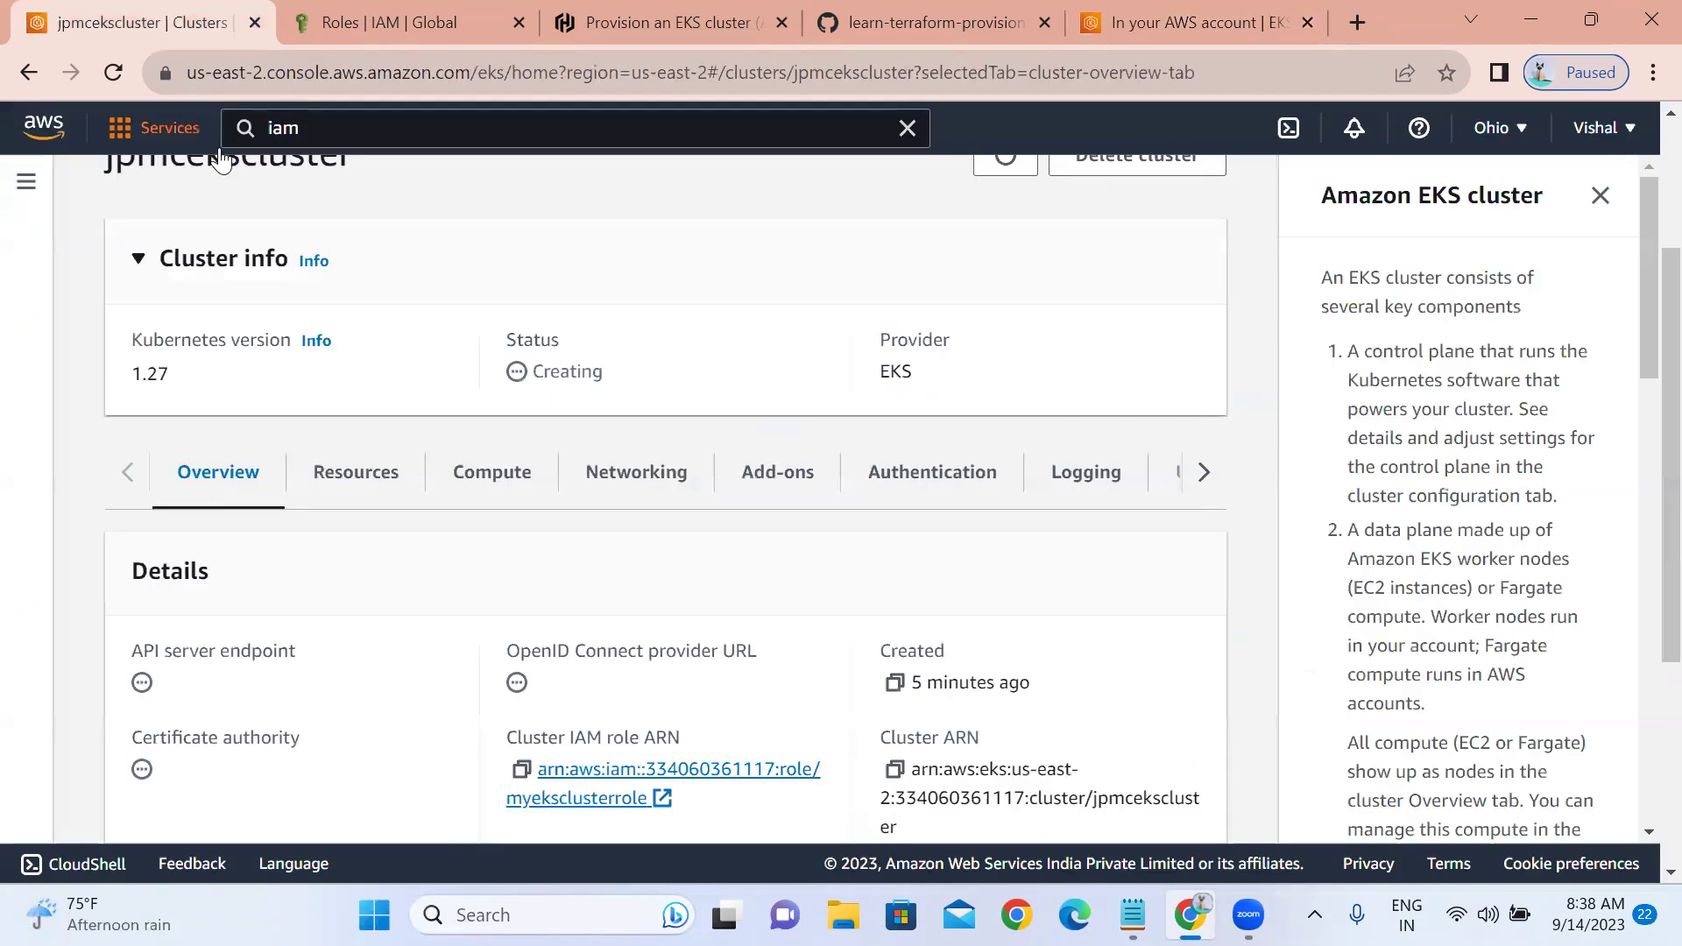
click(301, 128)
key(BackSpace)
key(BackSpace)
key(BackSpace)
text(cloud)
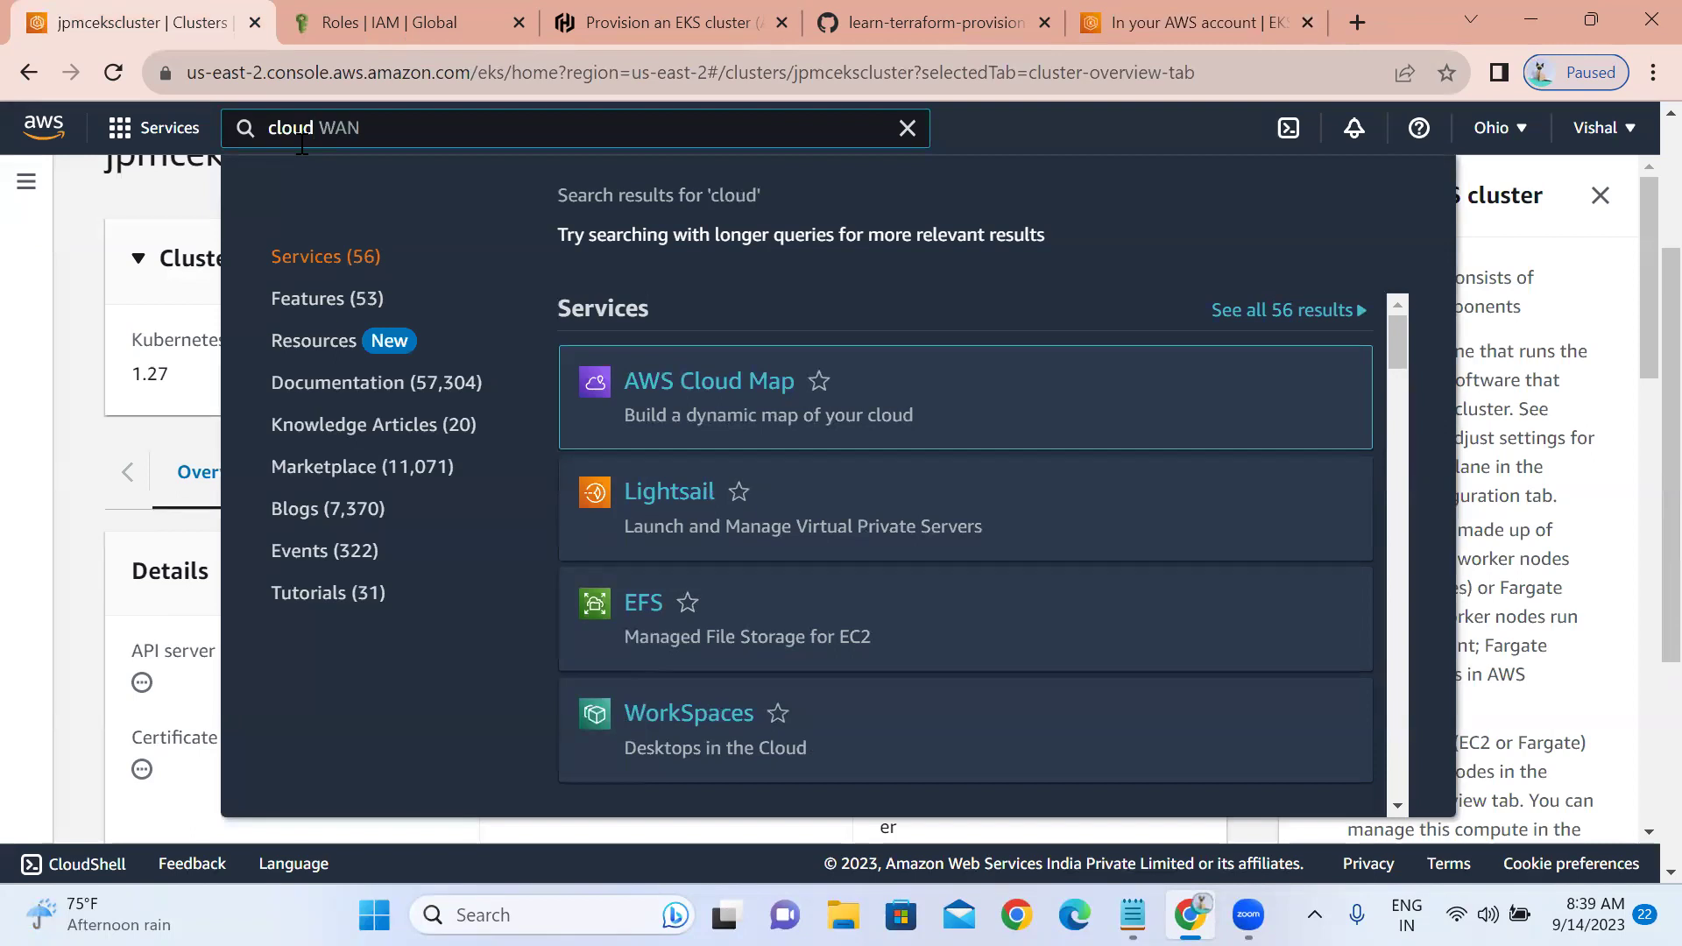
text(9)
click(641, 394)
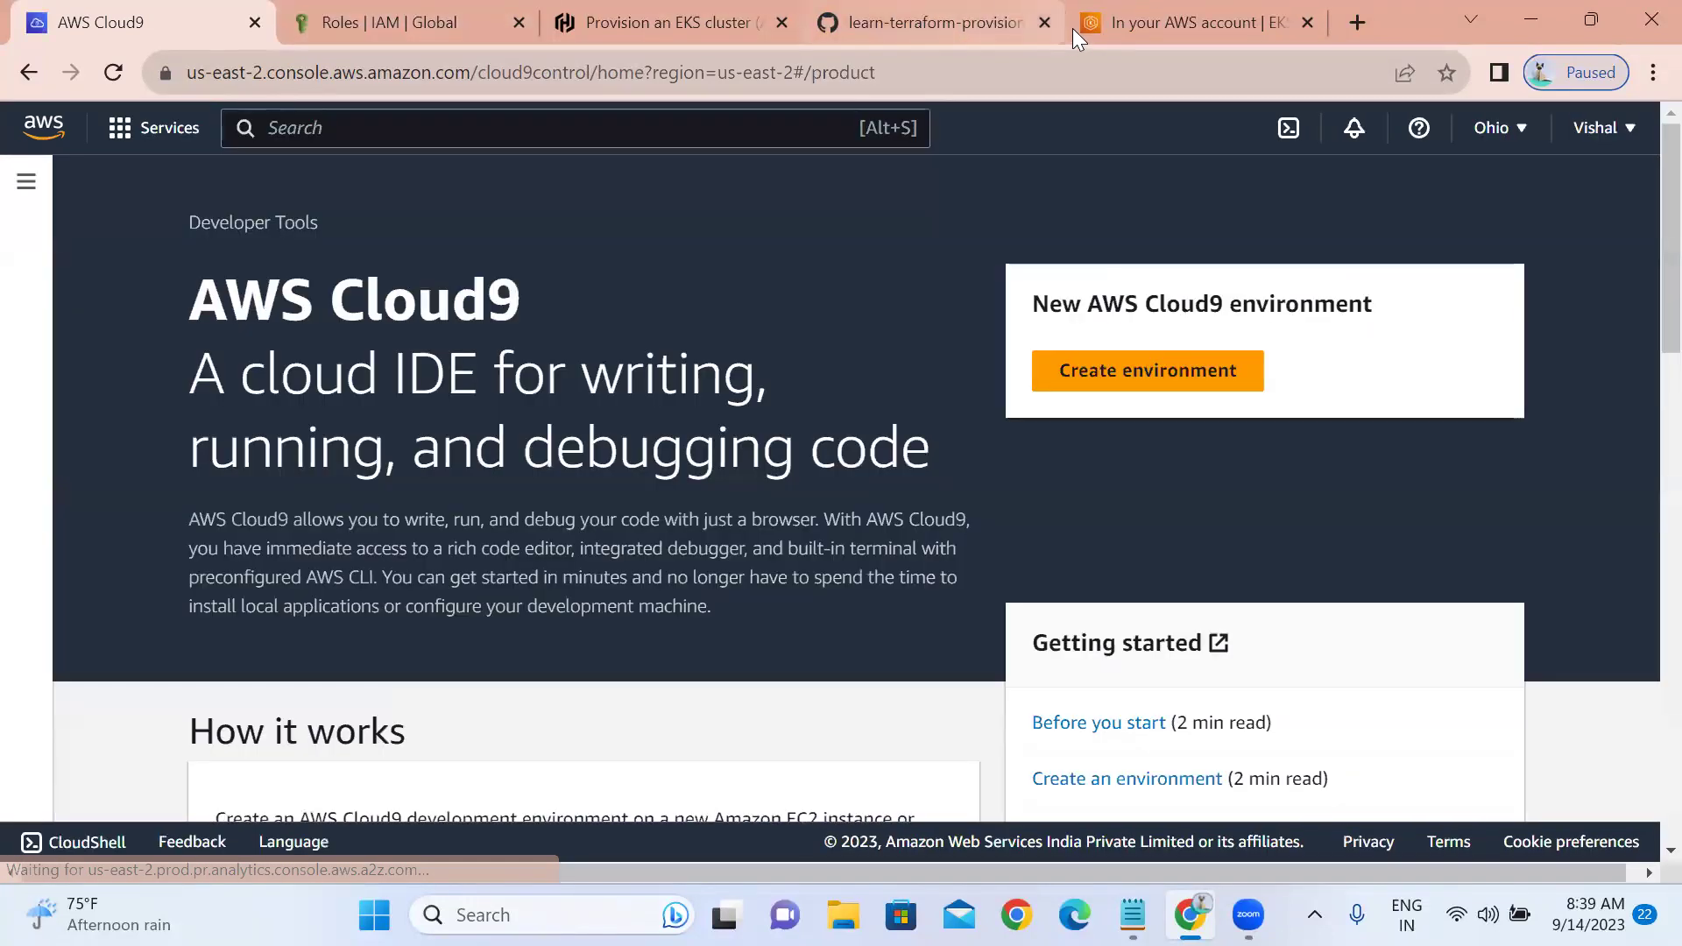
- Switch back to the EKS Workshop and reread the IDE deployment instructions through to the cluster creation guides
click(1088, 22)
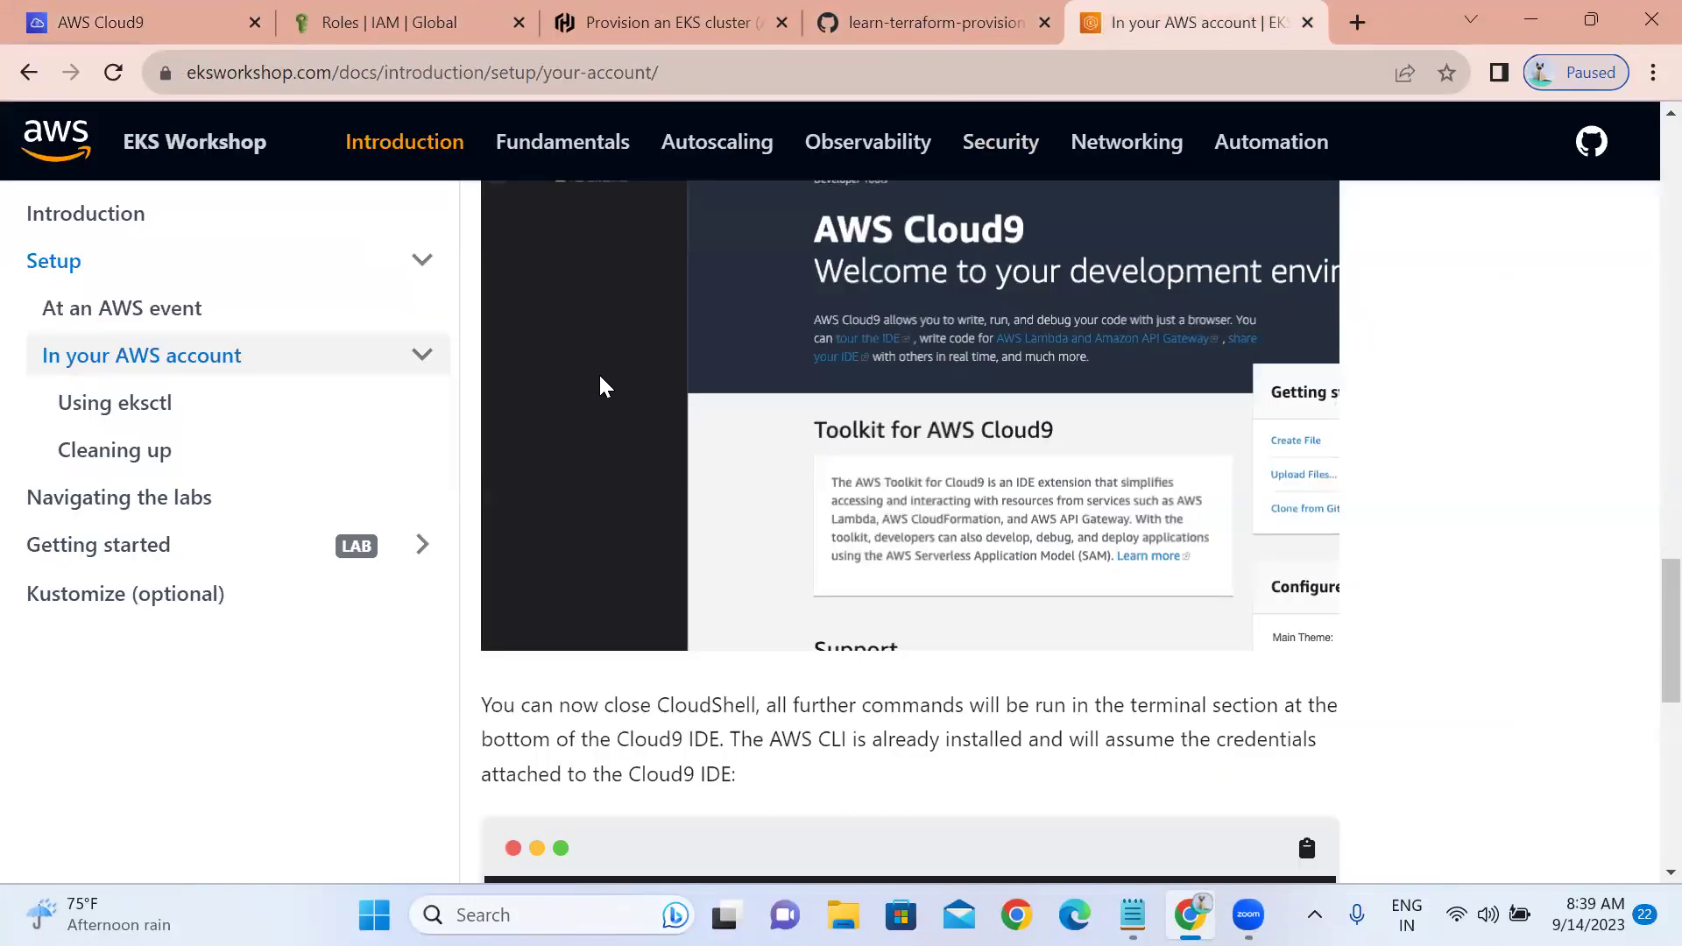
scroll(600, 378, up, 10)
scroll(601, 382, up, 3)
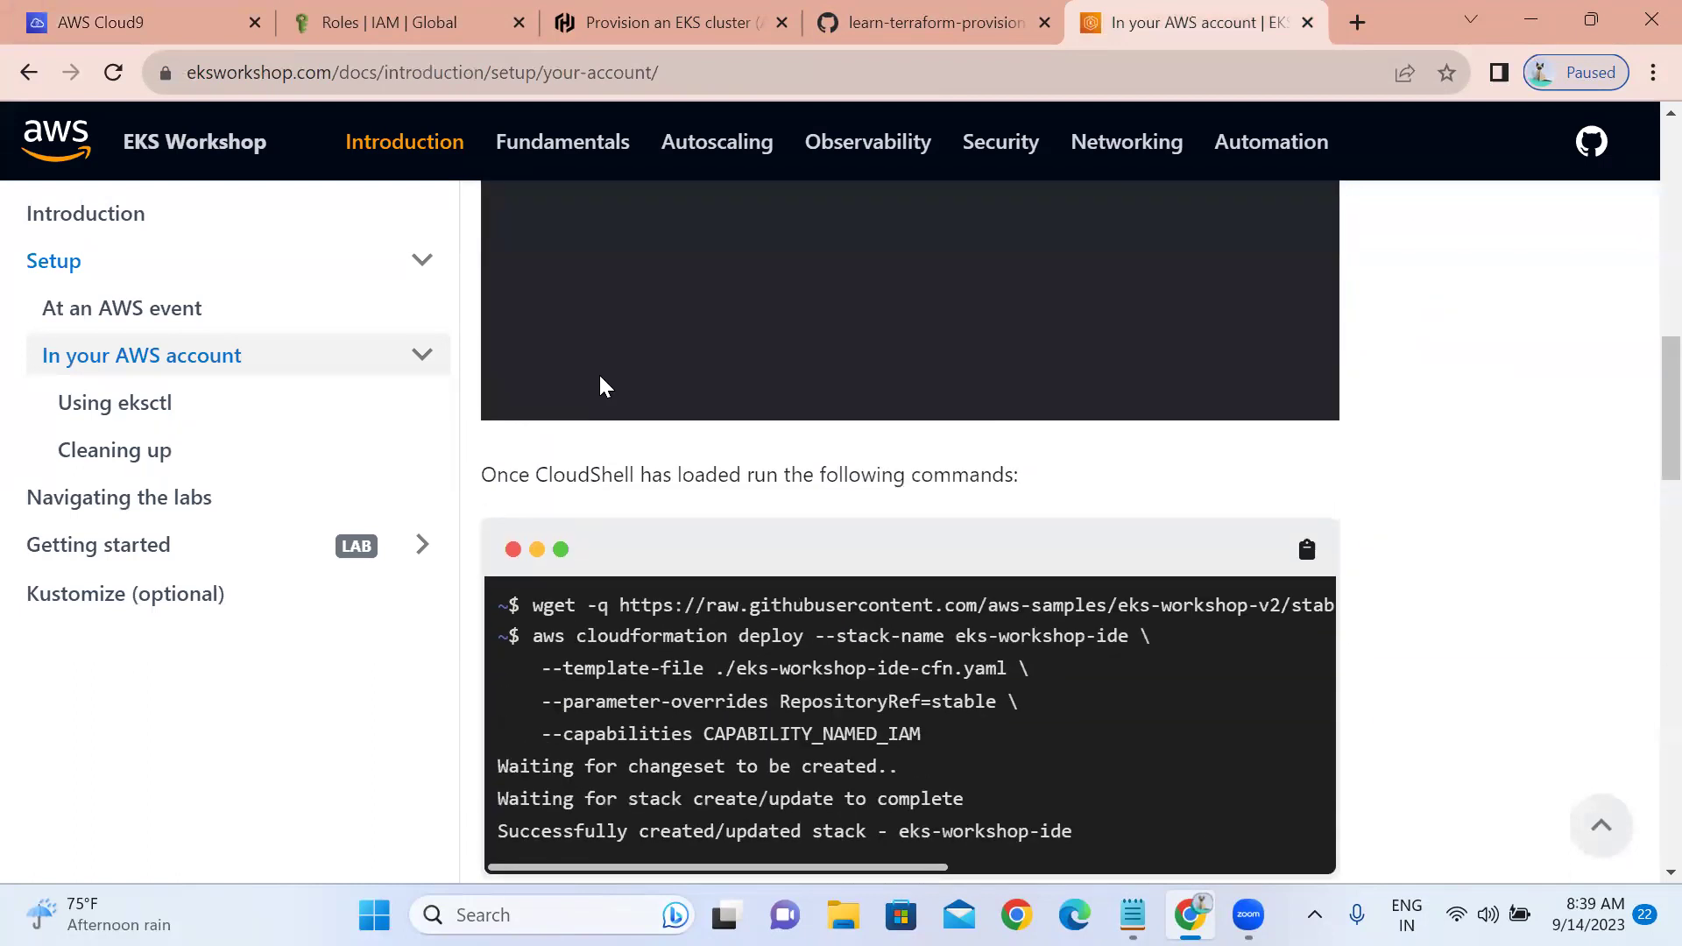
scroll(600, 383, down, 3)
scroll(601, 385, down, 8)
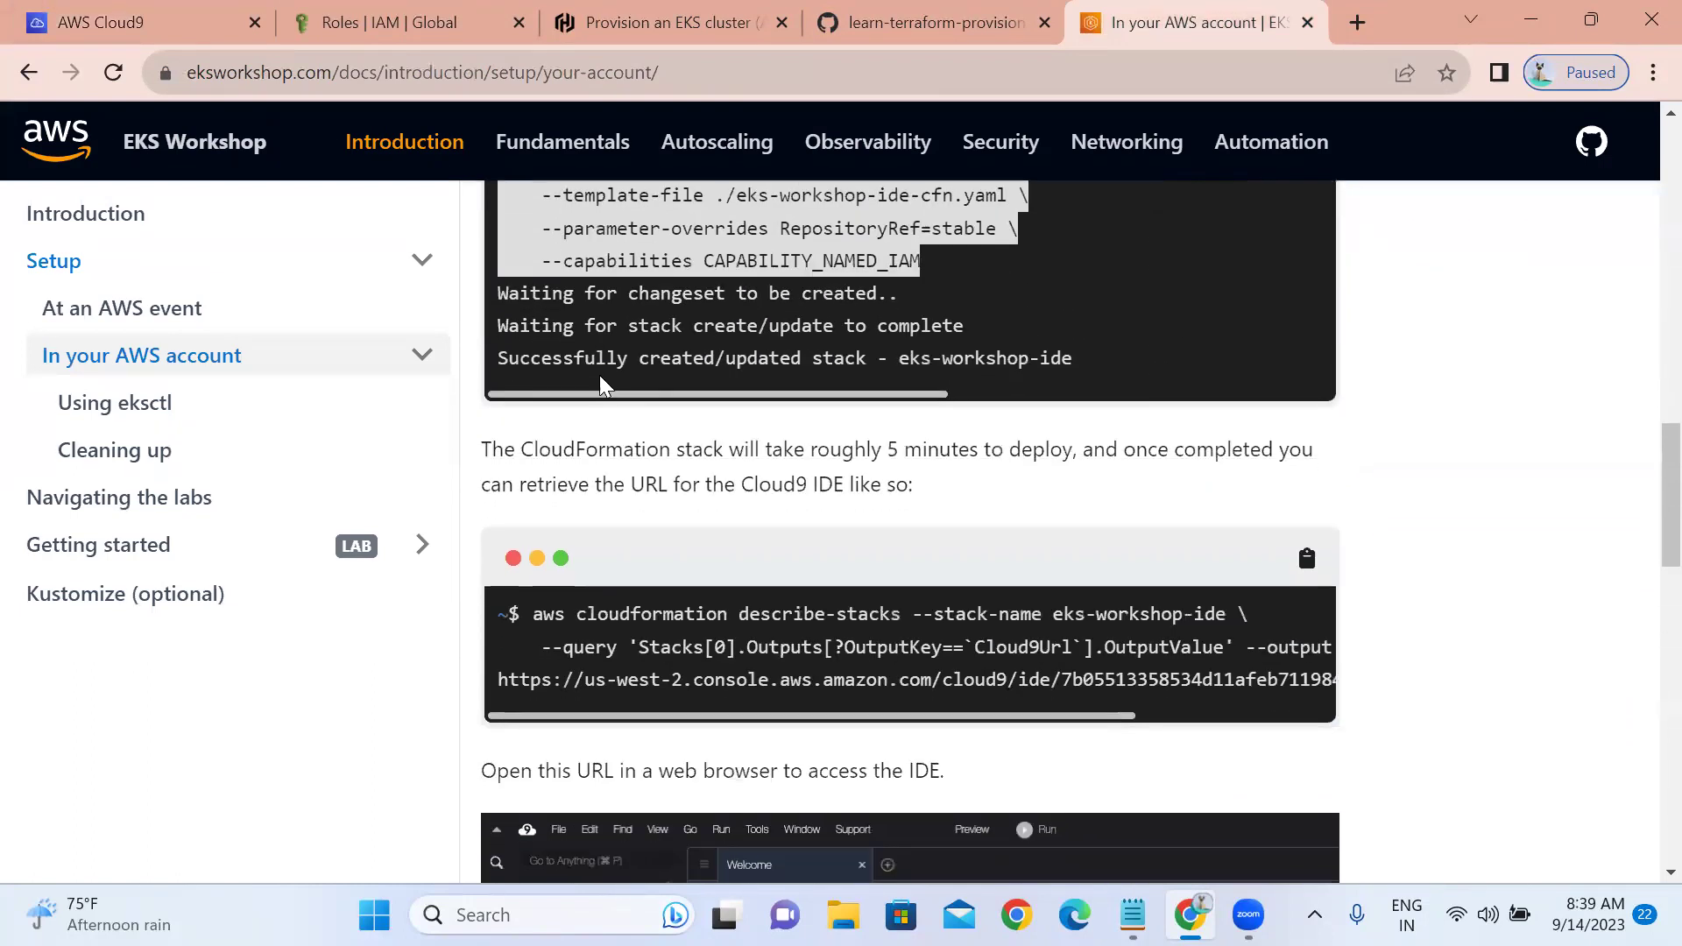
scroll(601, 385, down, 6)
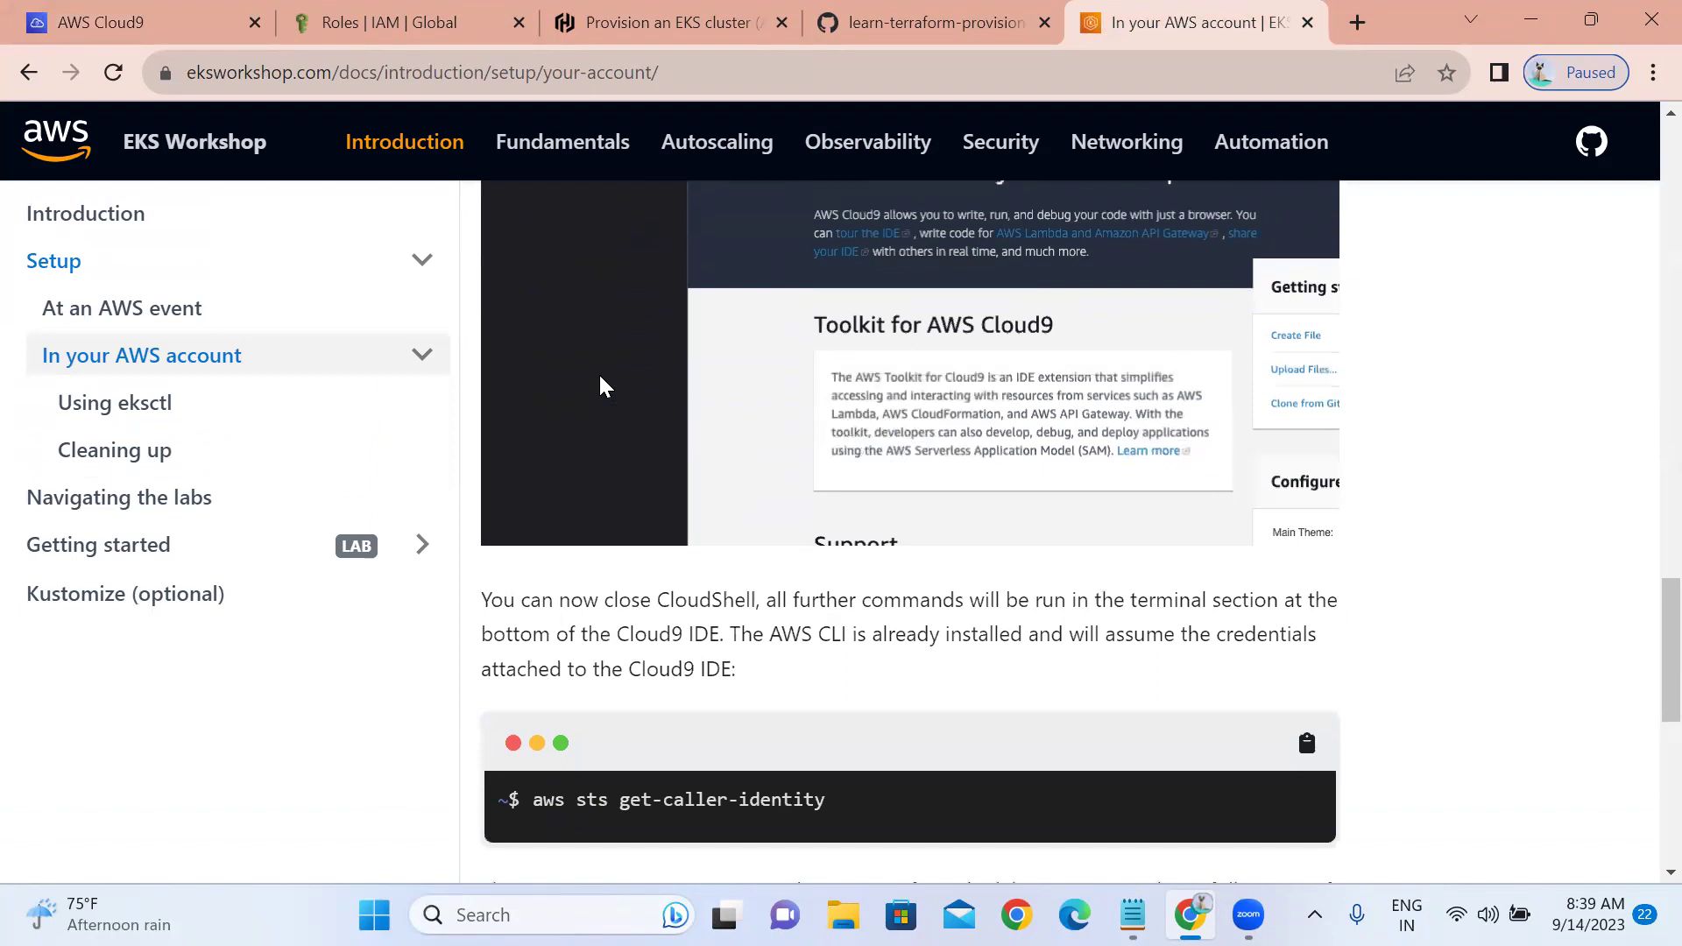
scroll(601, 376, down, 4)
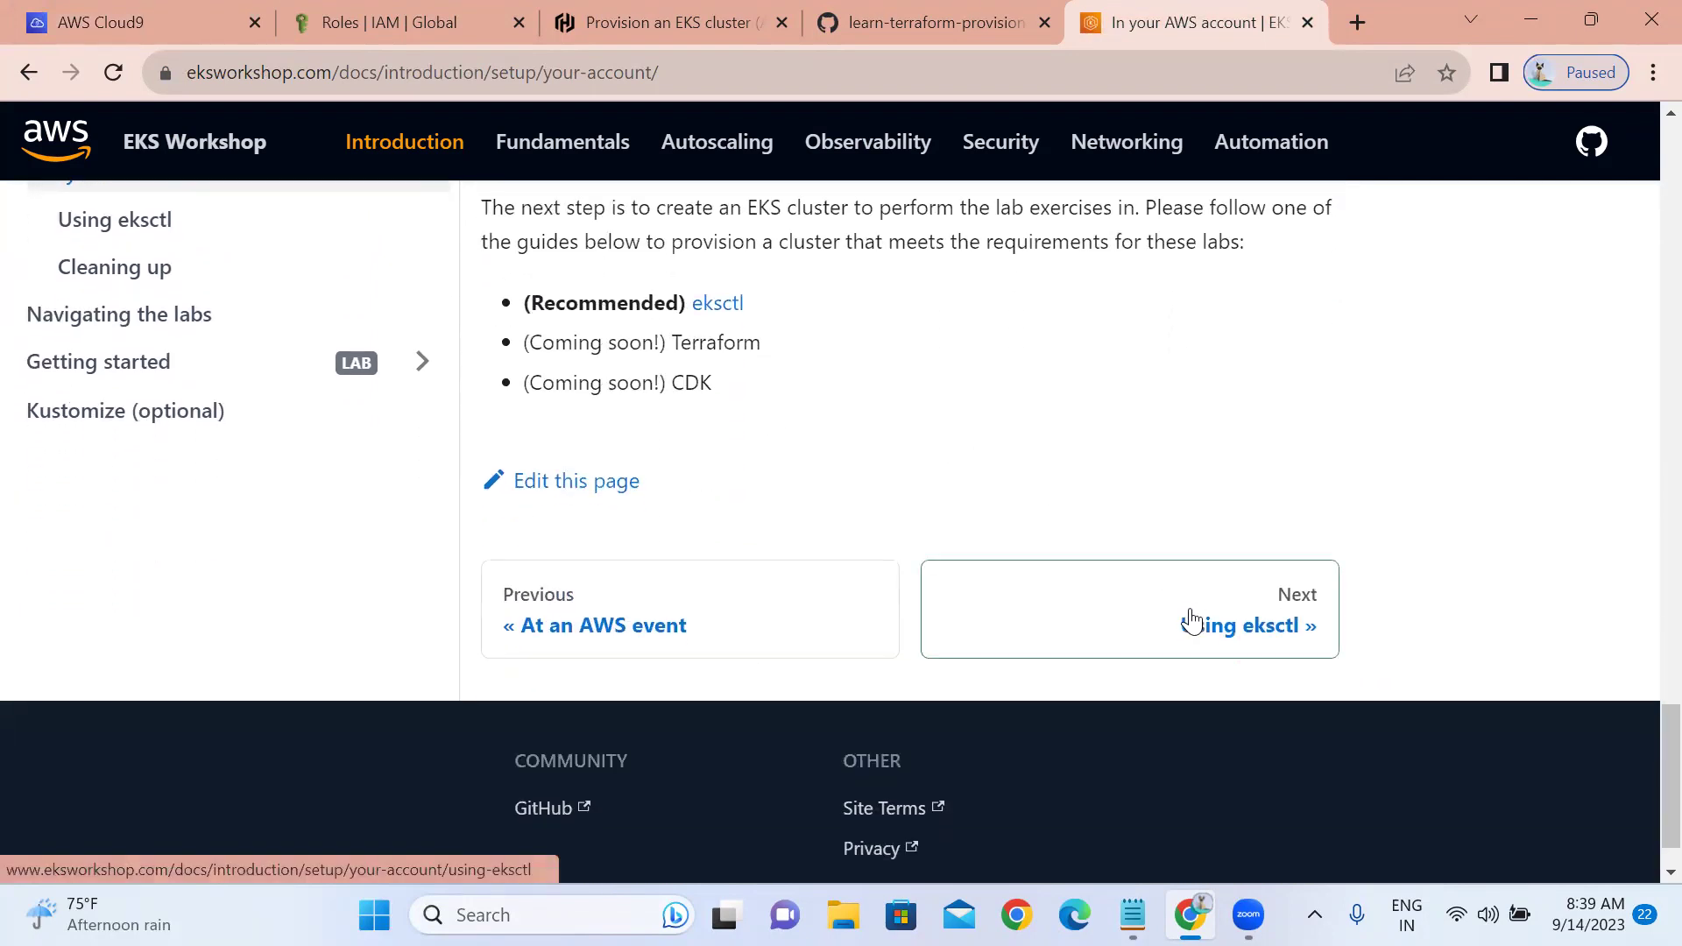
- Open the Using eksctl guide and read its cluster configuration, creation commands and clean-up instructions
click(1191, 622)
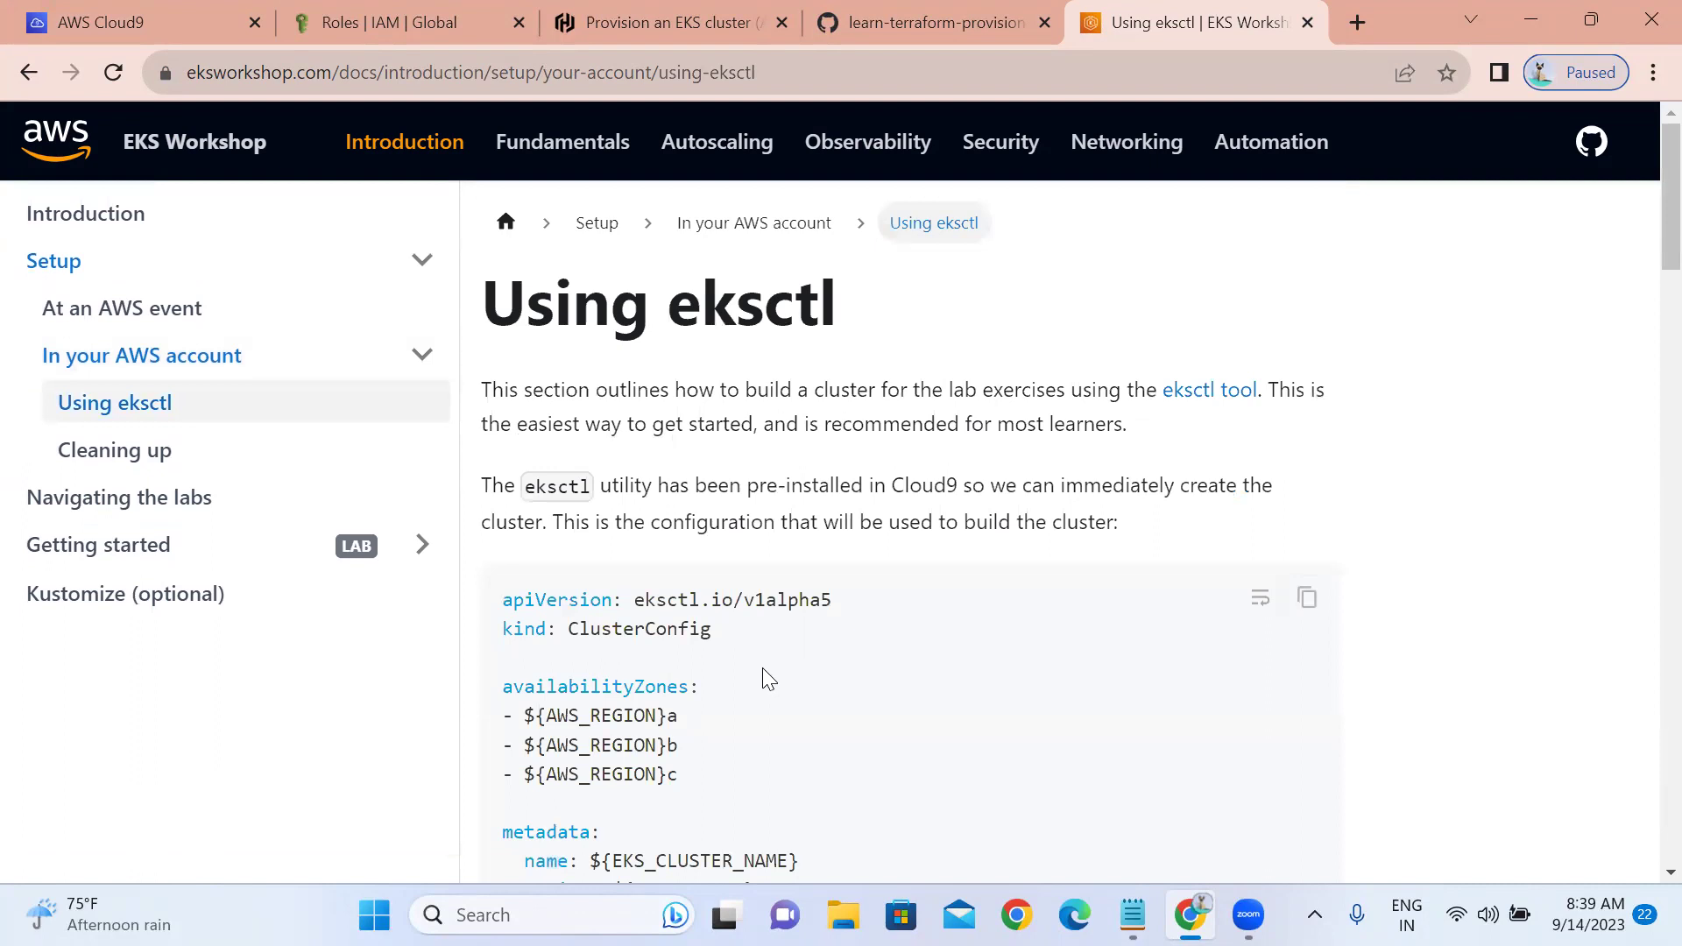
scroll(762, 674, down, 2)
scroll(762, 674, down, 1)
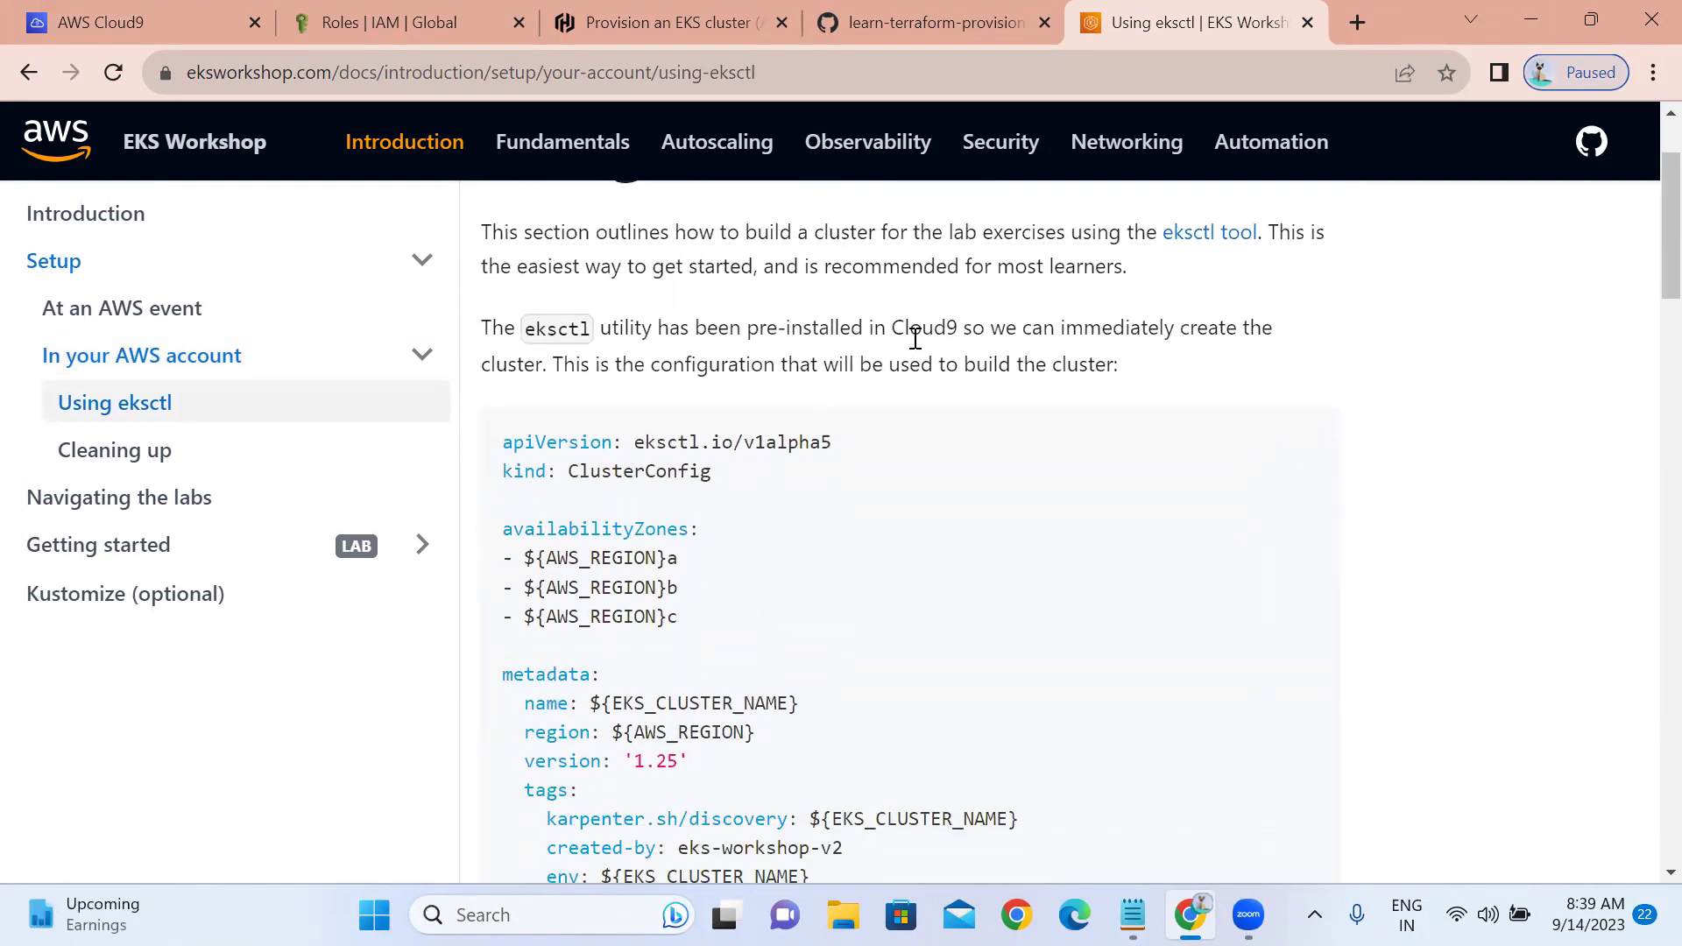
scroll(914, 342, down, 5)
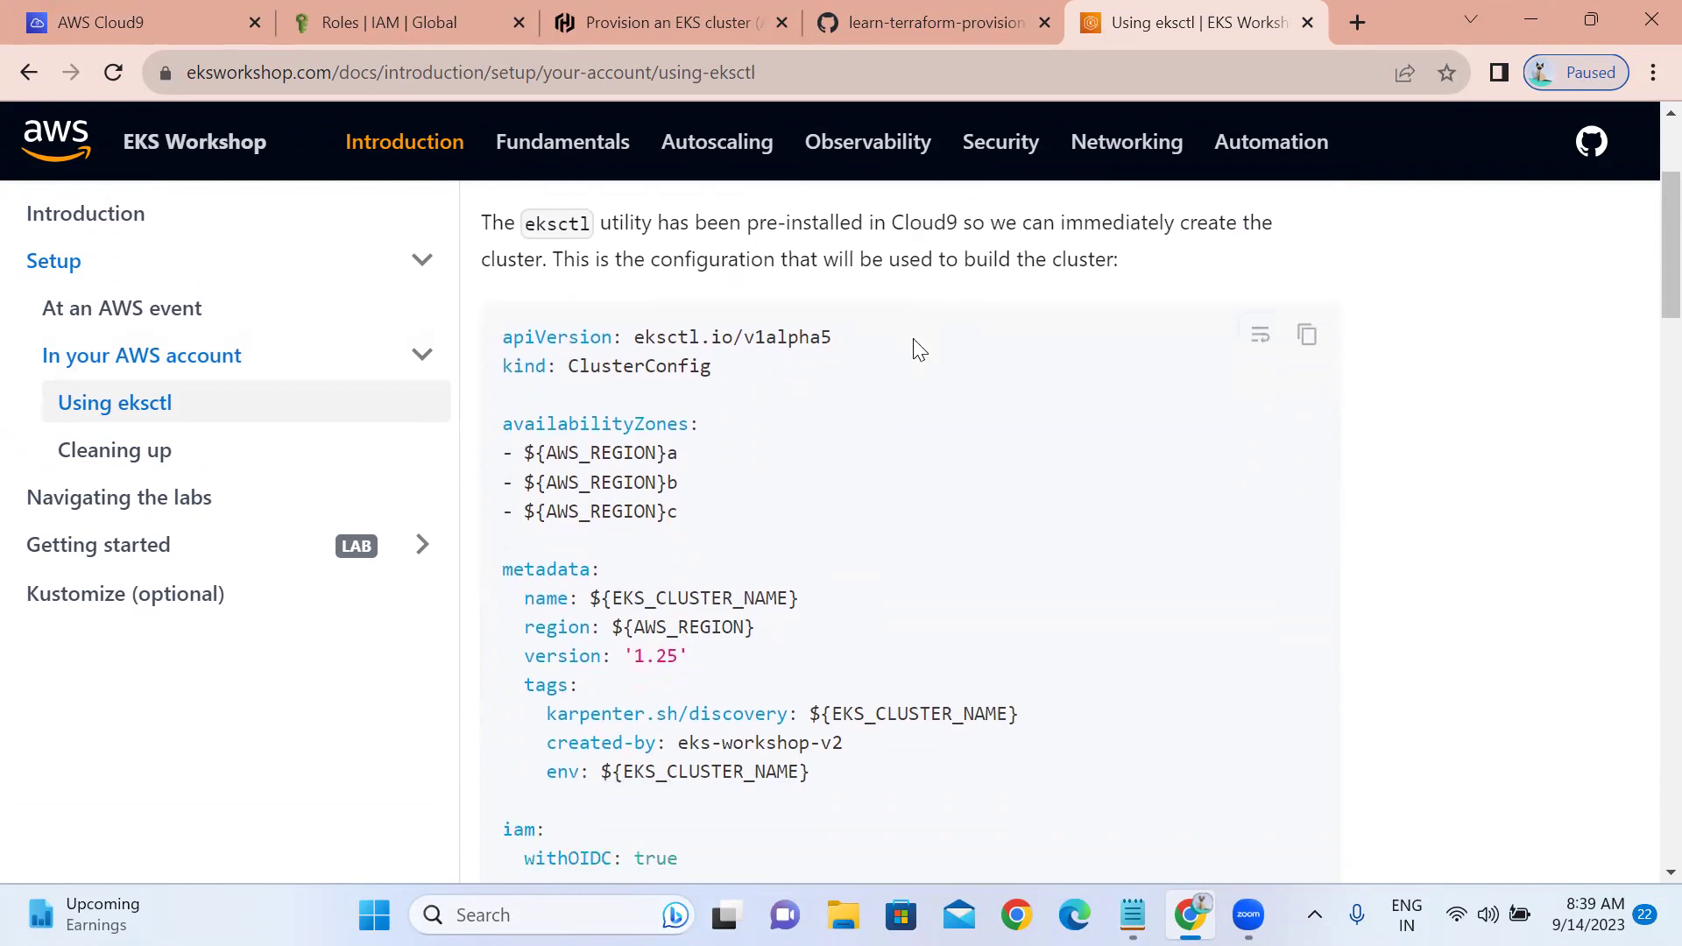
scroll(914, 344, down, 1)
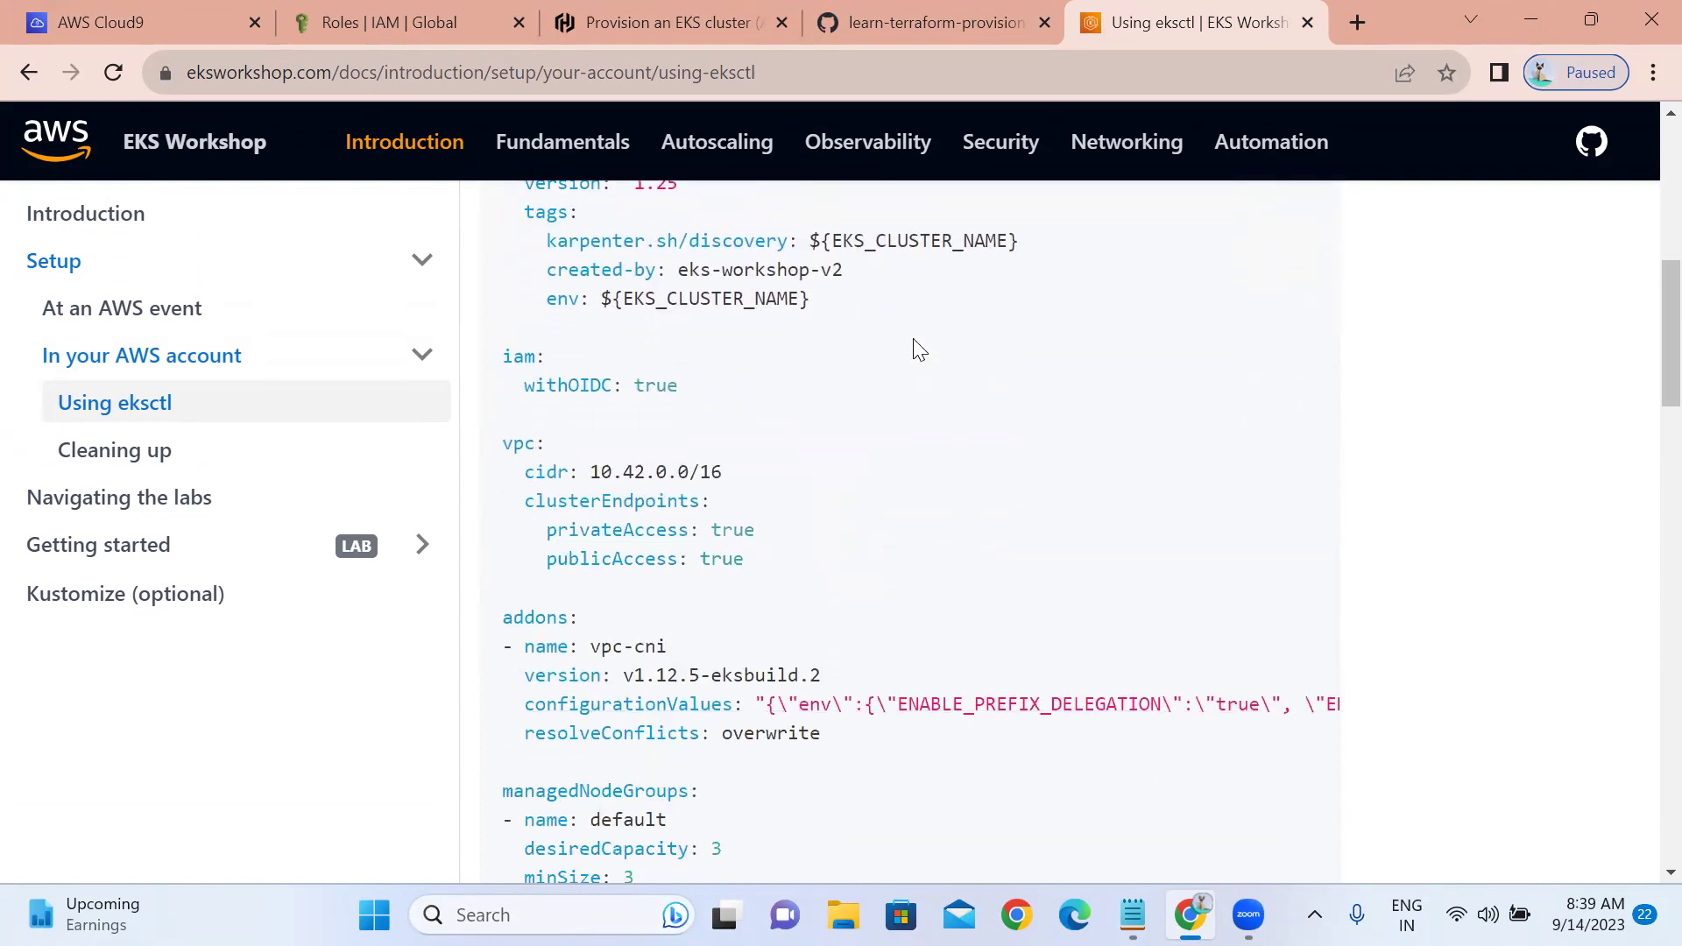
scroll(918, 348, down, 10)
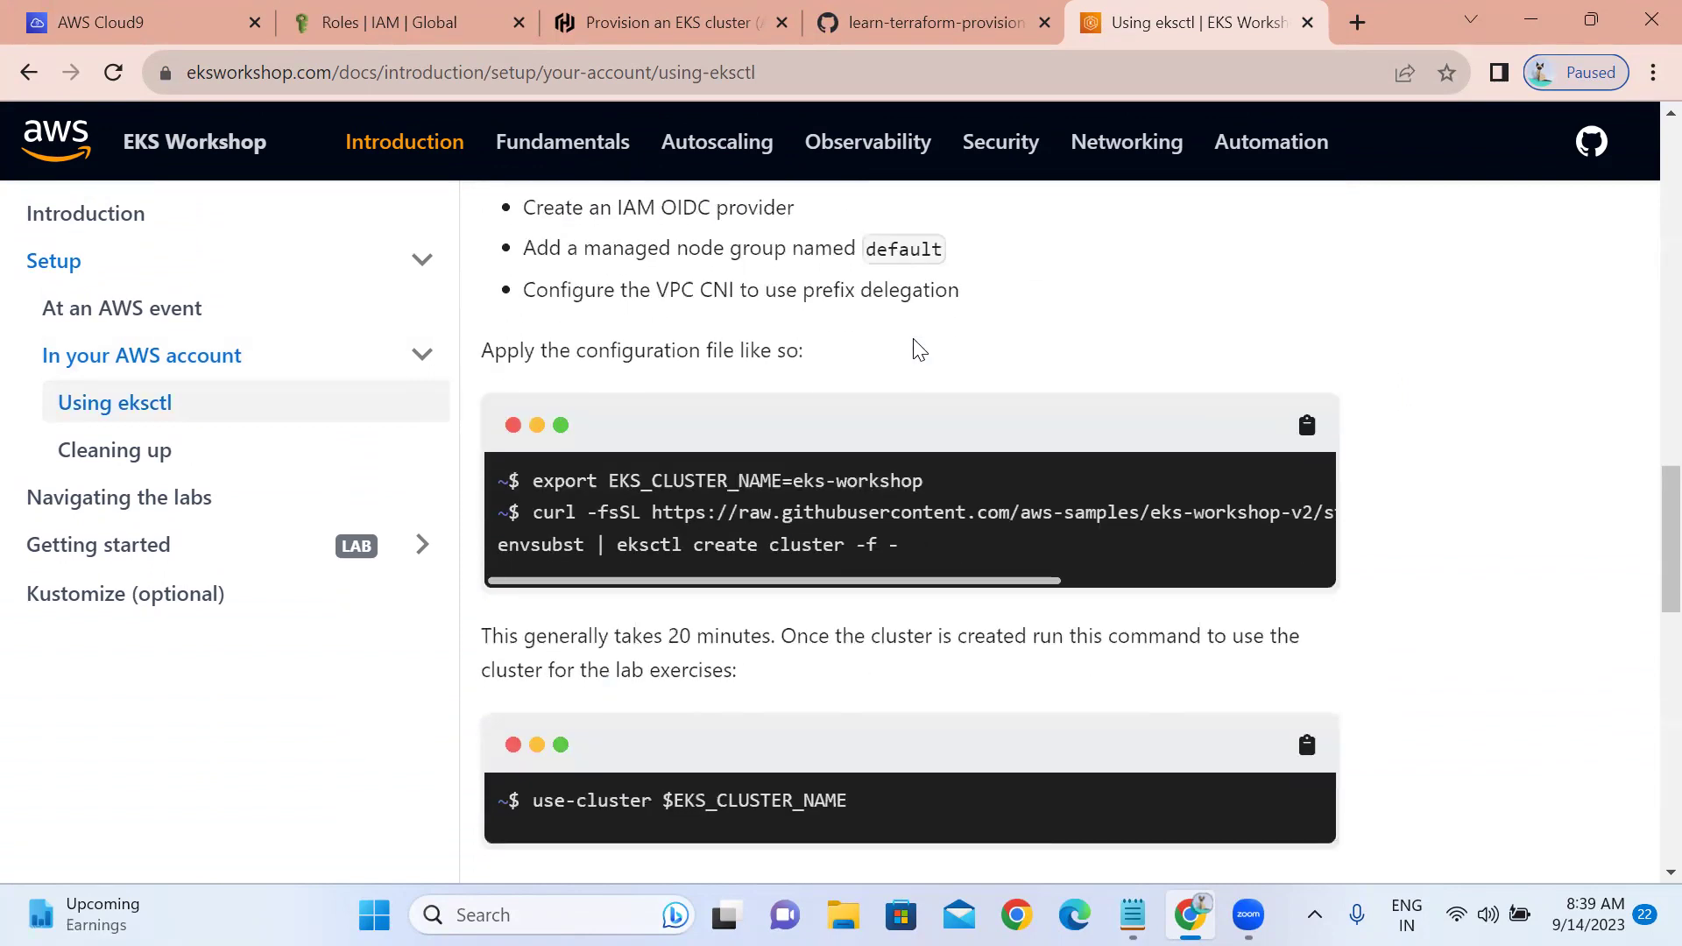
scroll(912, 339, down, 4)
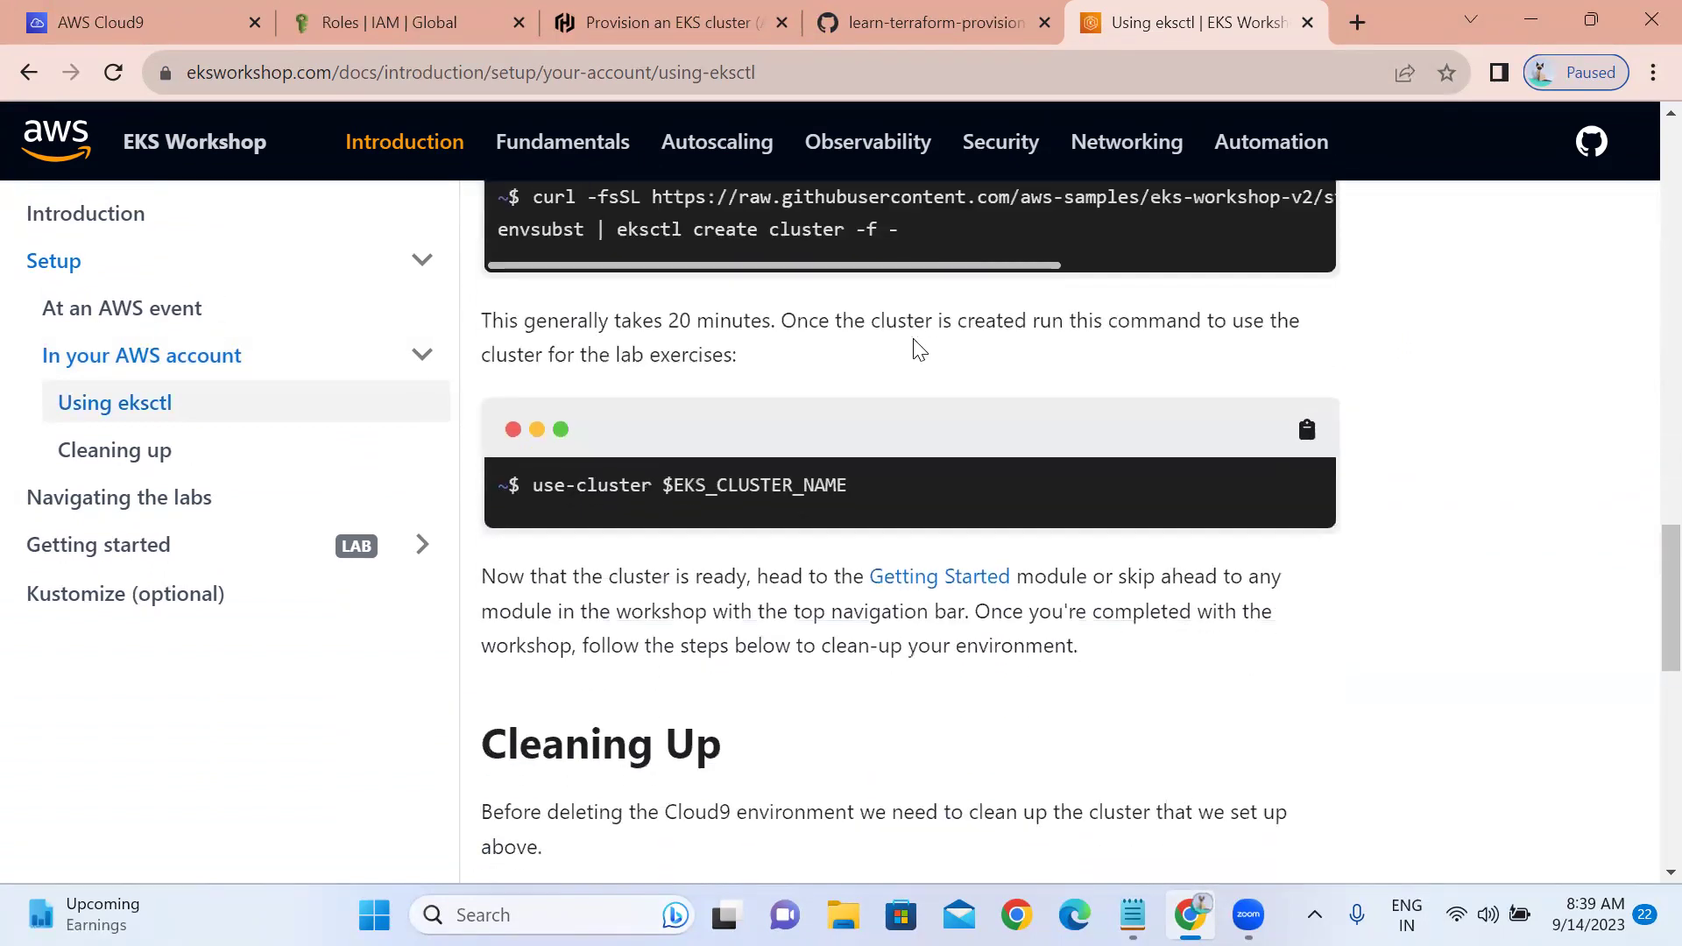
scroll(913, 348, down, 6)
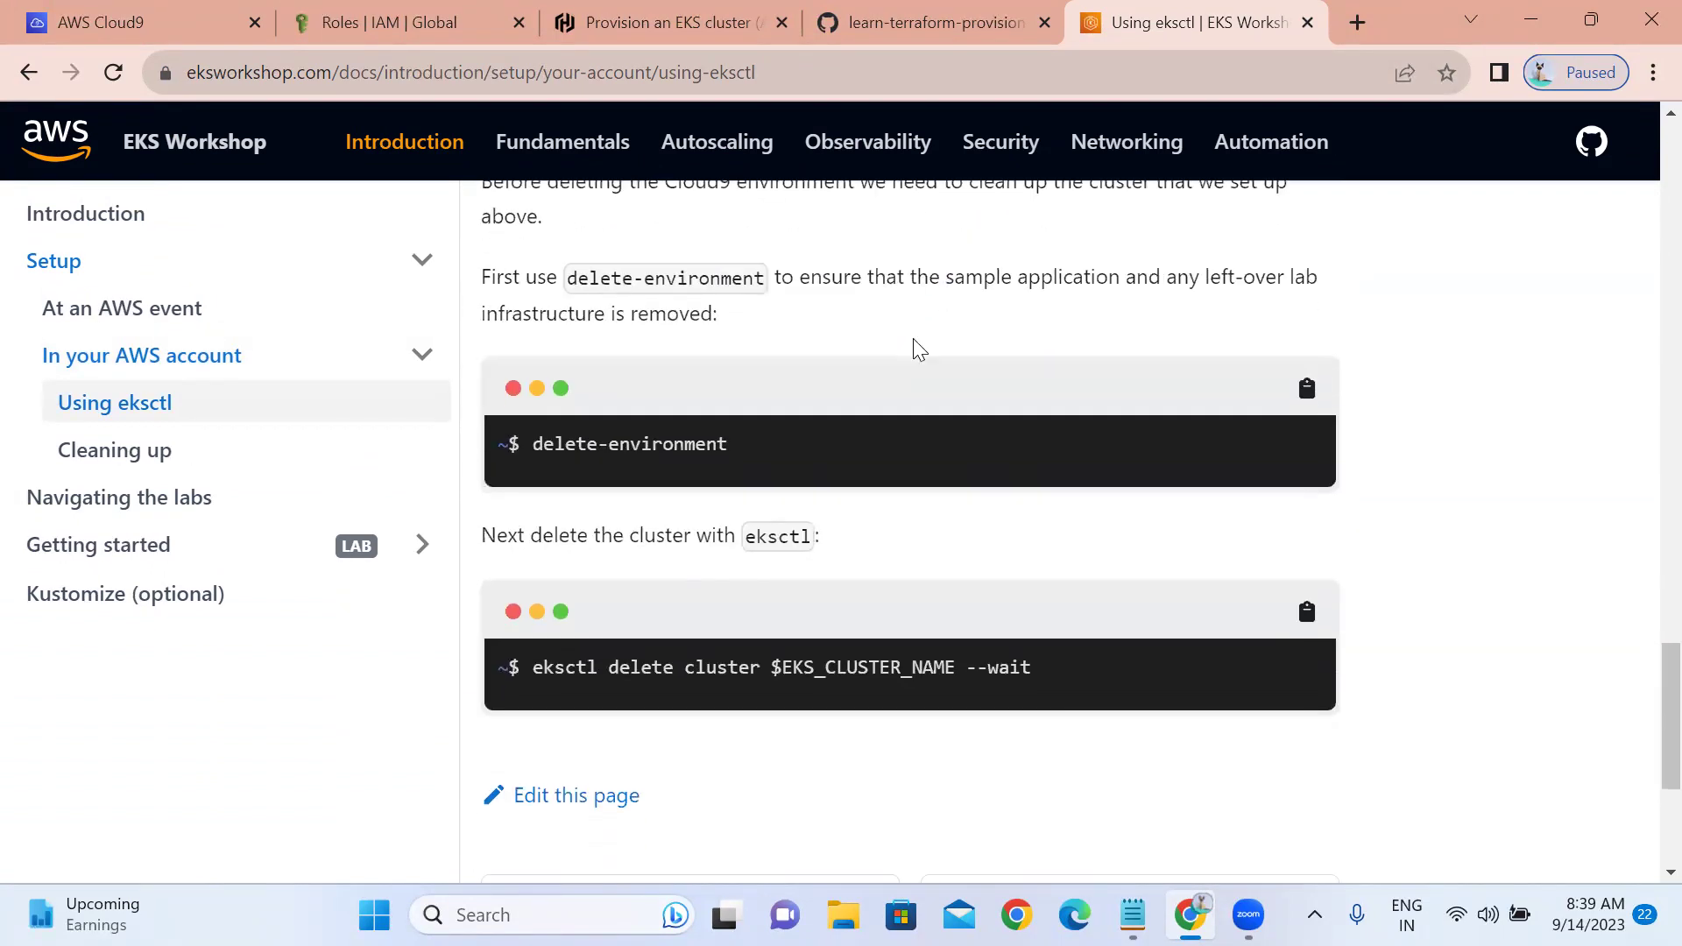
scroll(913, 348, down, 3)
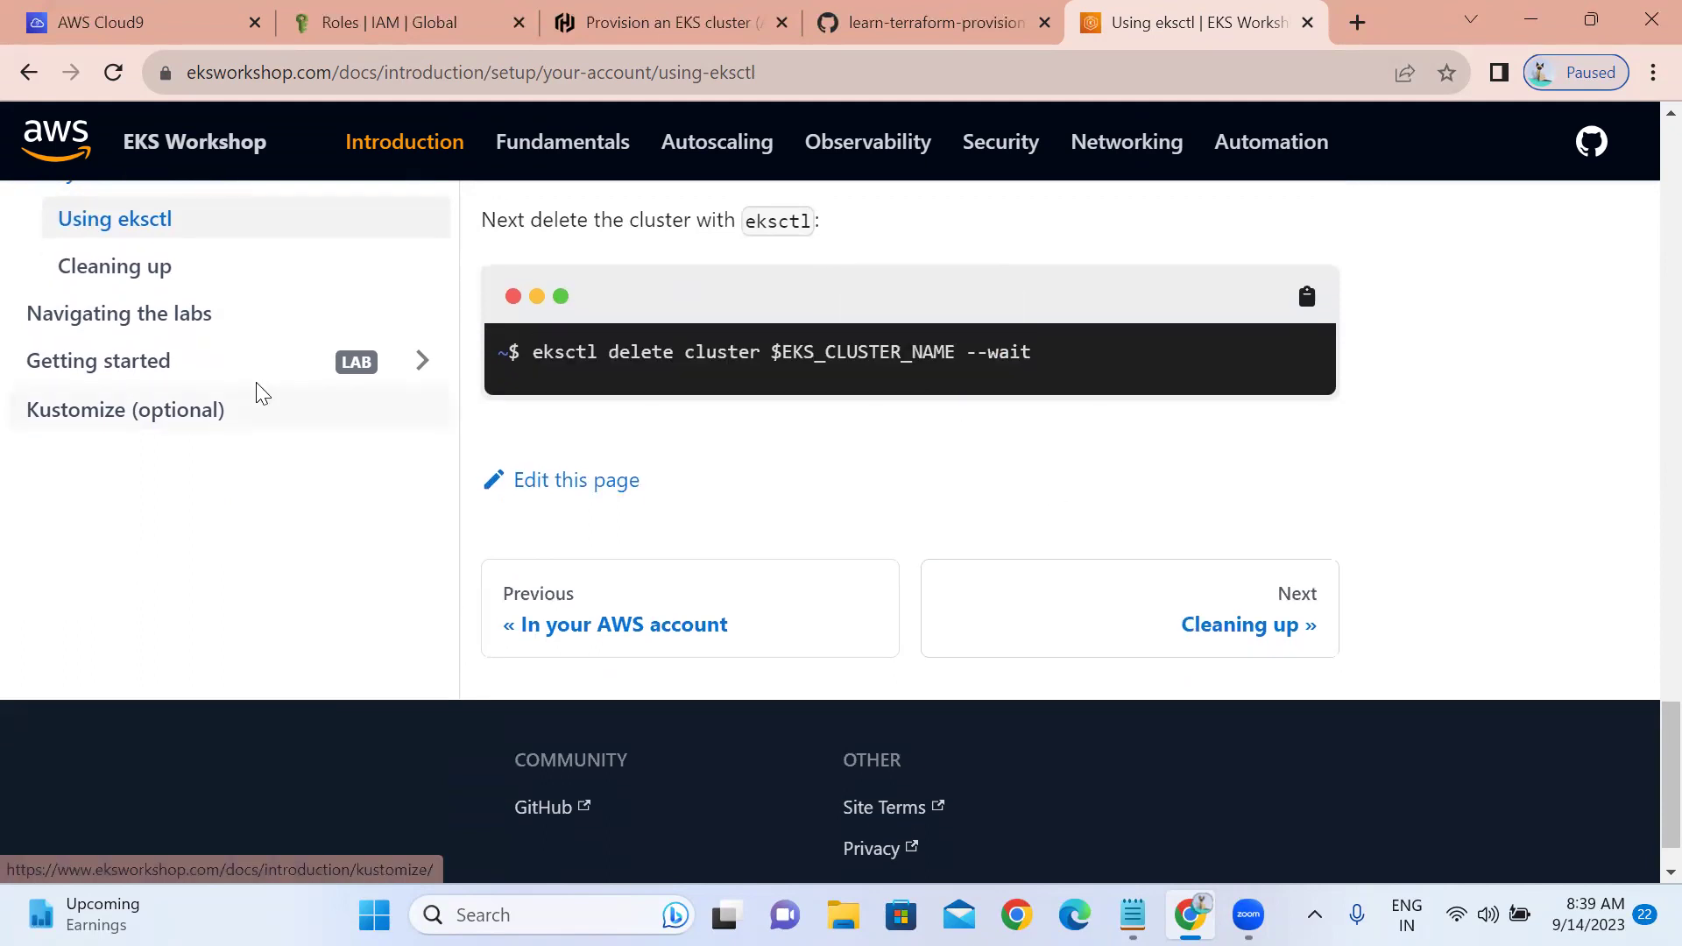
- Read the Navigating the labs page through its terminal command examples and open the Fundamentals chapter
click(102, 327)
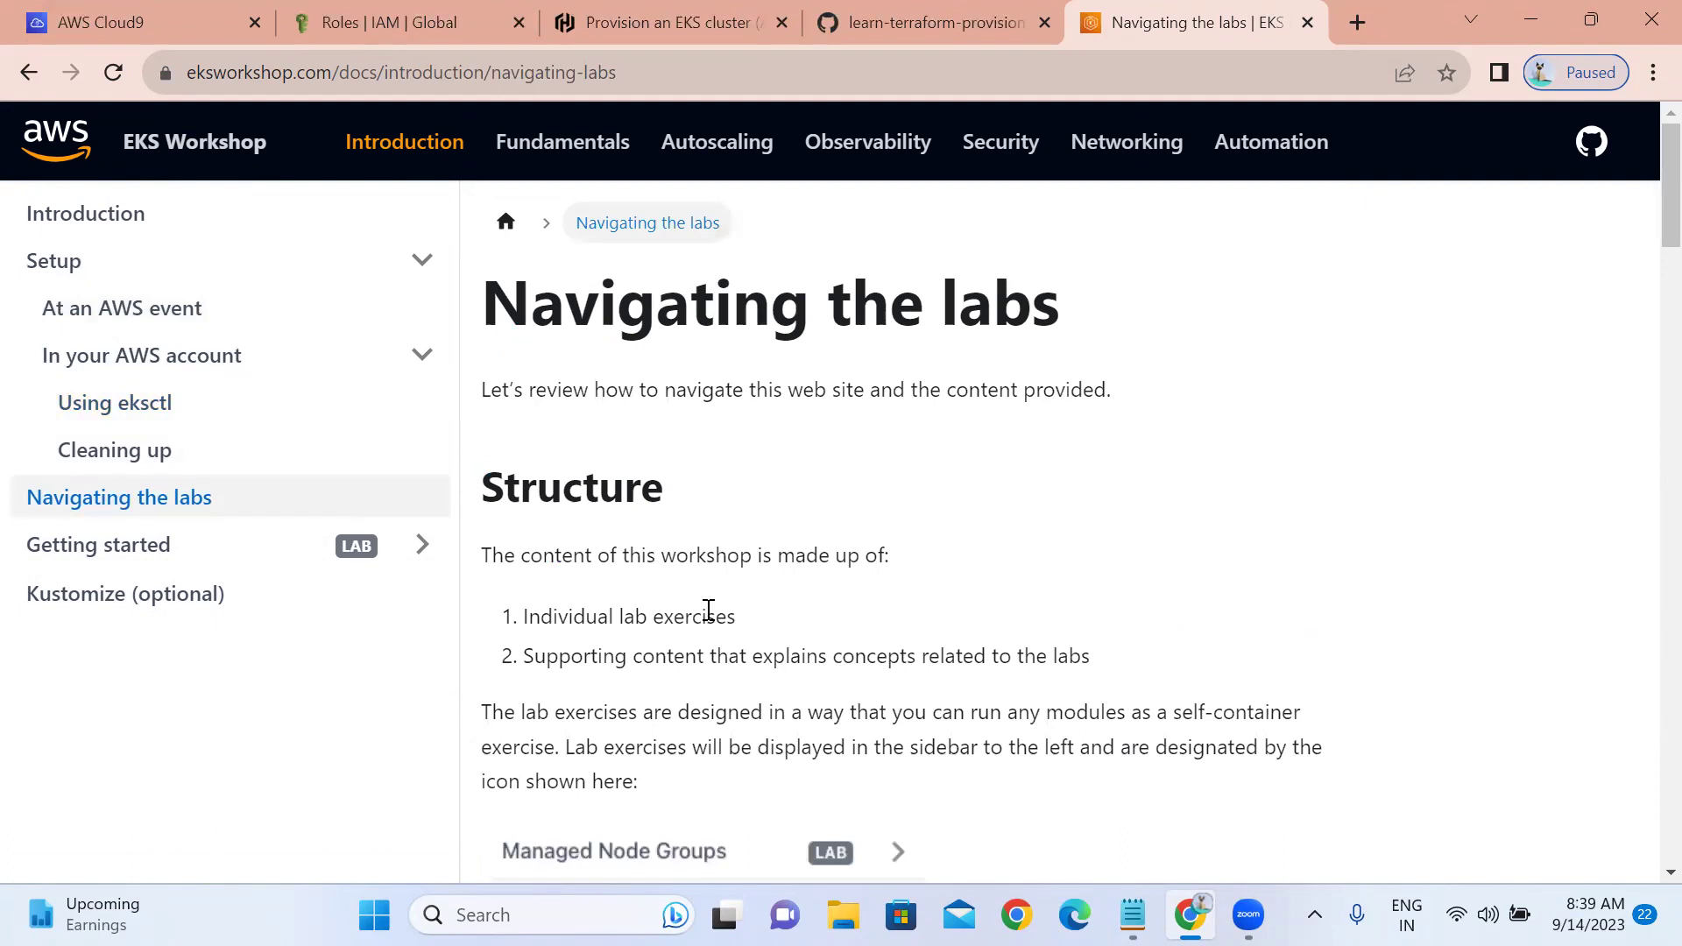
scroll(708, 610, down, 5)
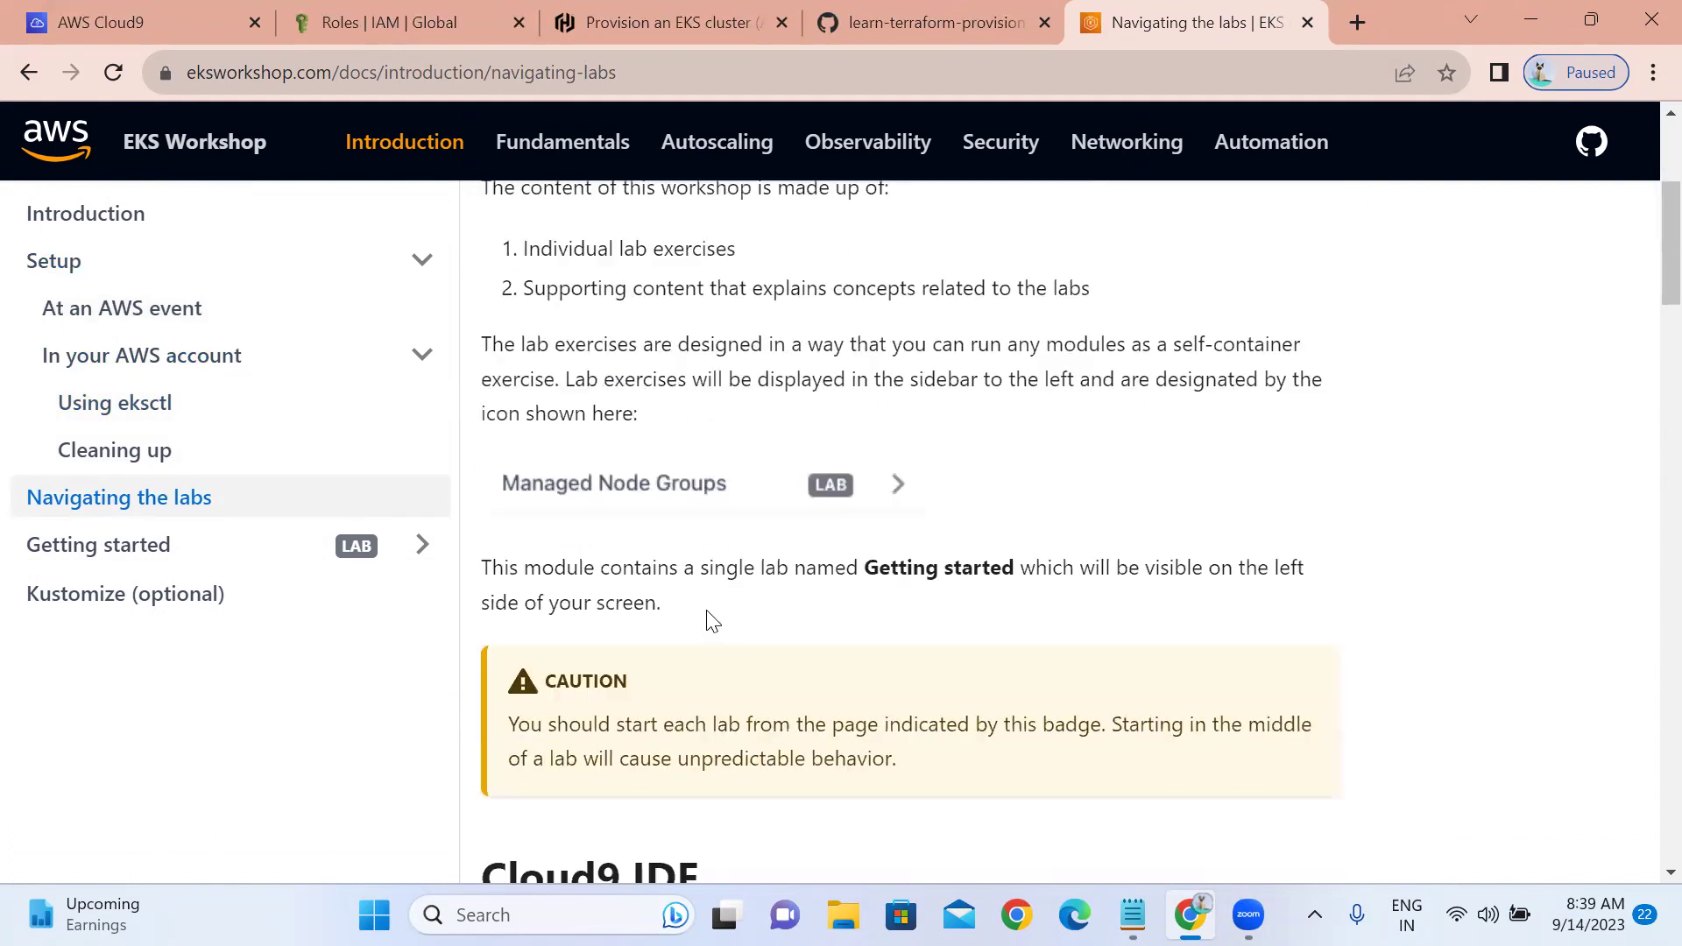
scroll(708, 613, down, 8)
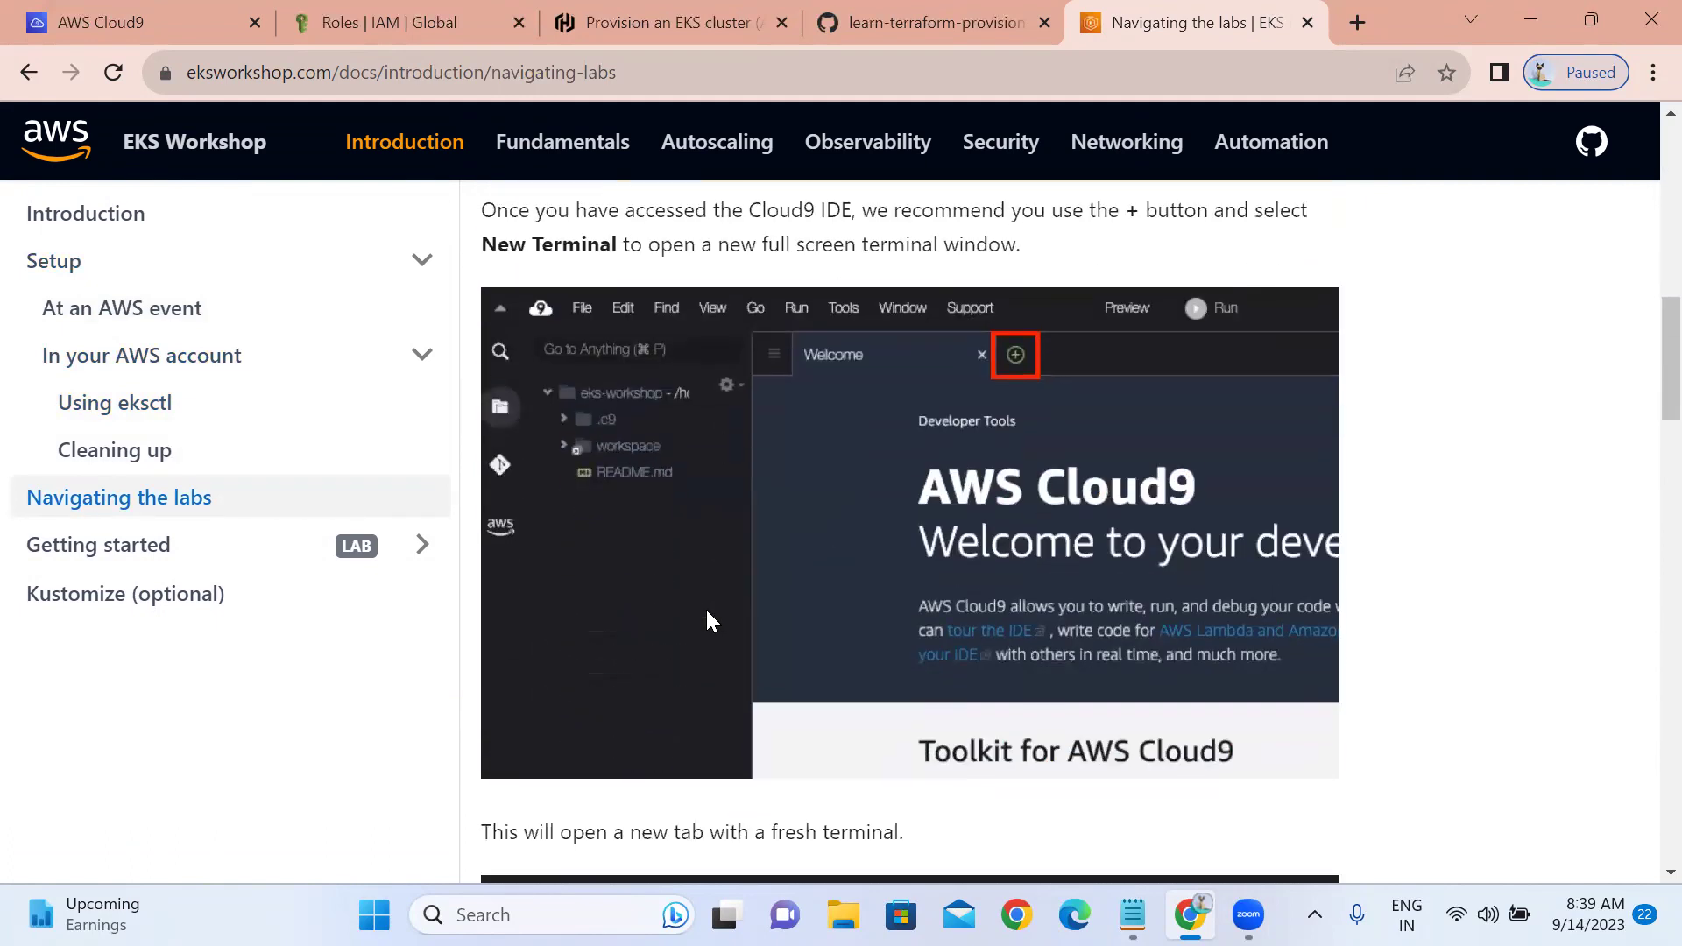
scroll(707, 612, down, 10)
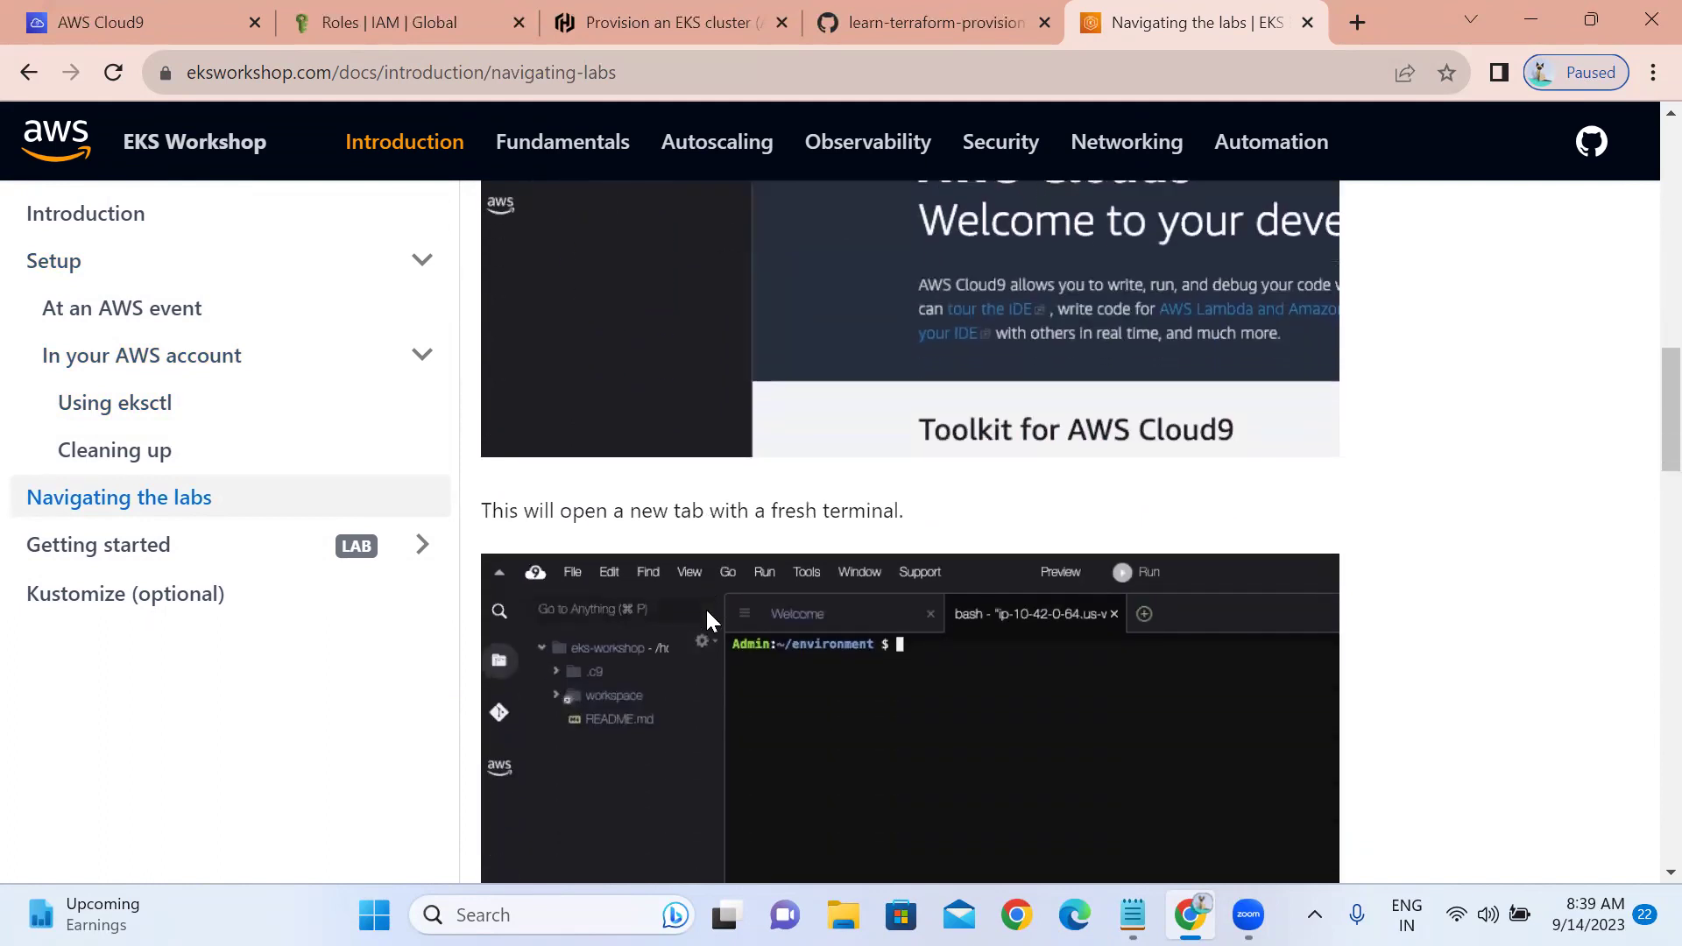
scroll(708, 611, down, 5)
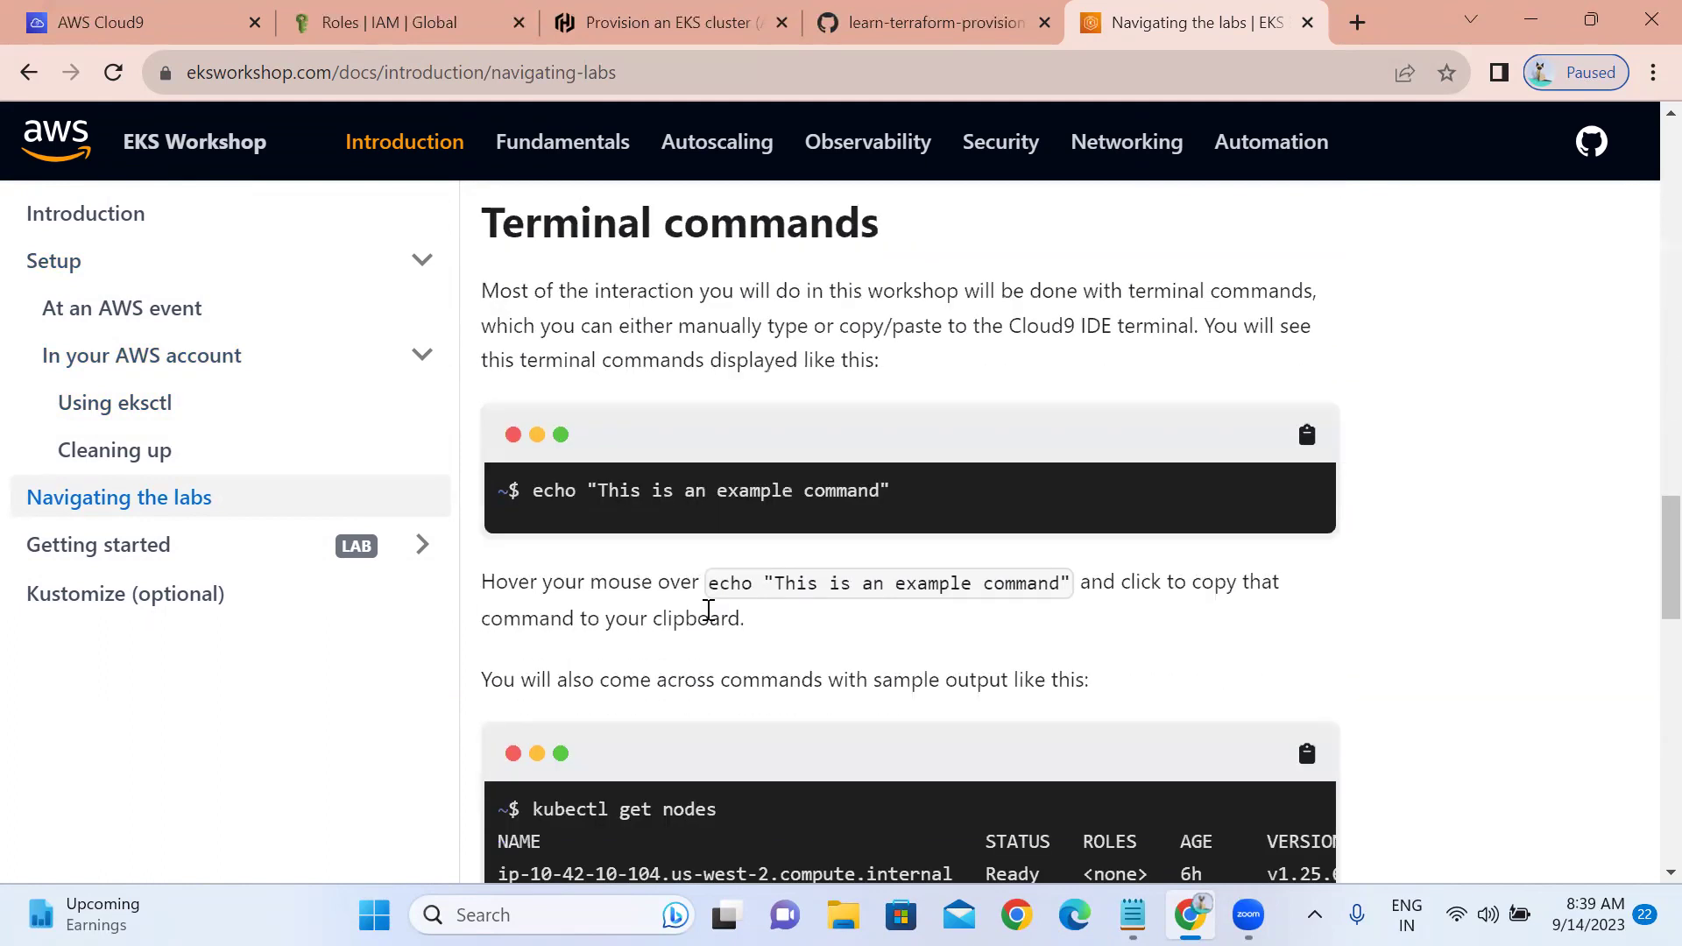
scroll(709, 617, down, 7)
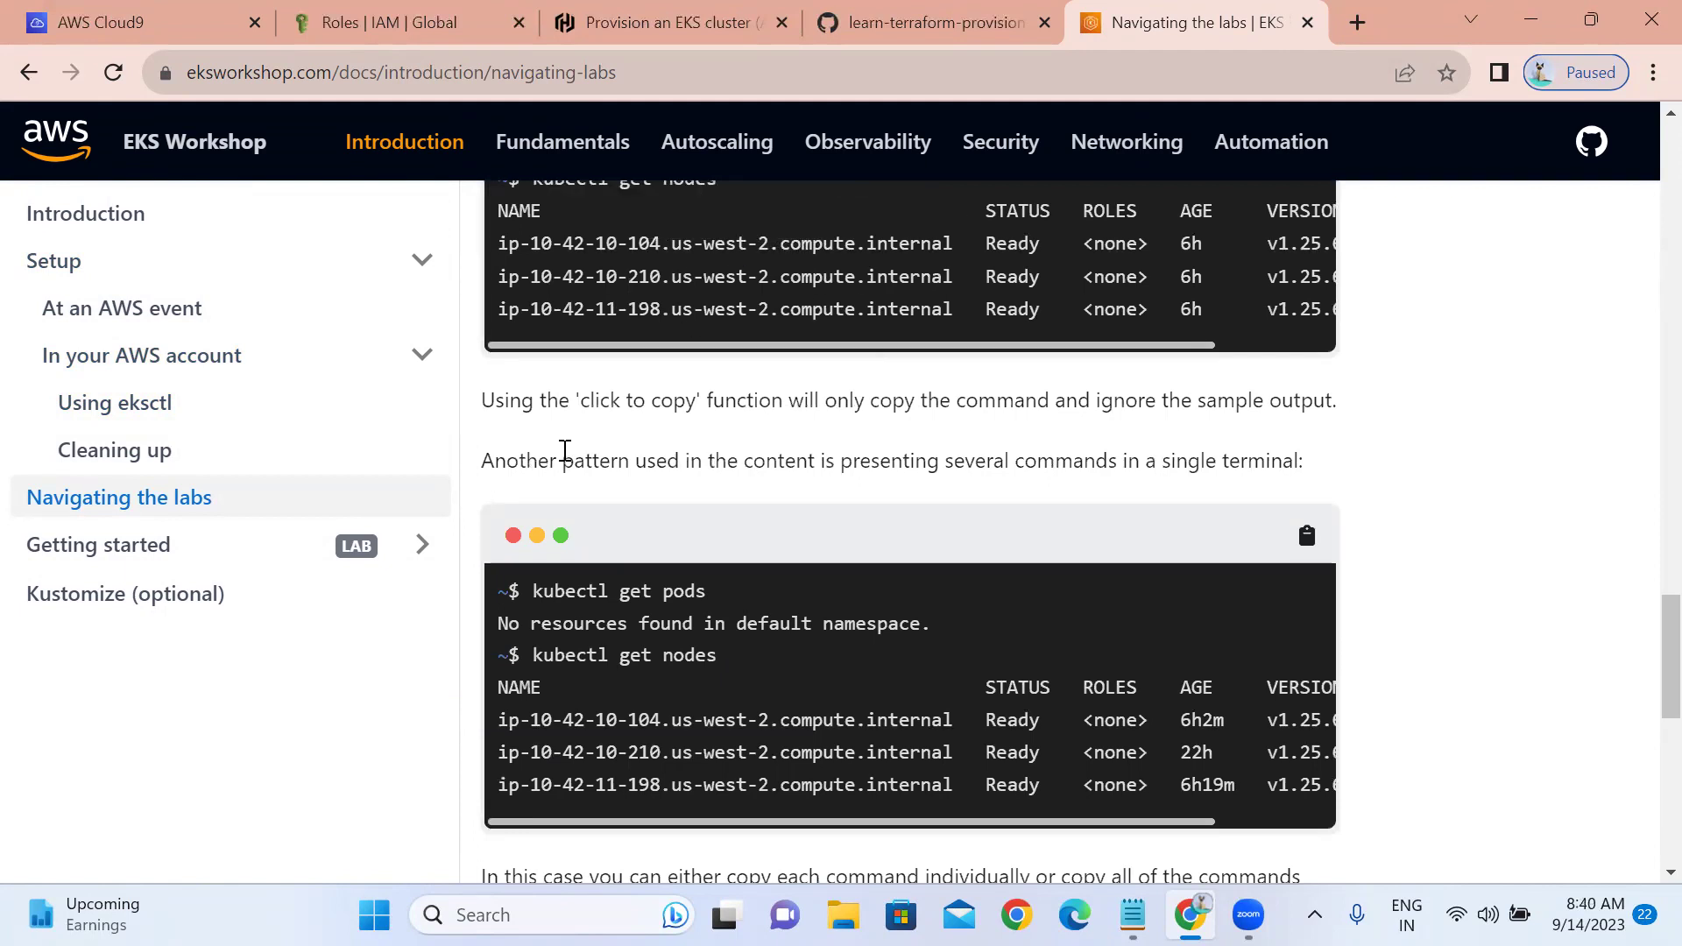
click(541, 157)
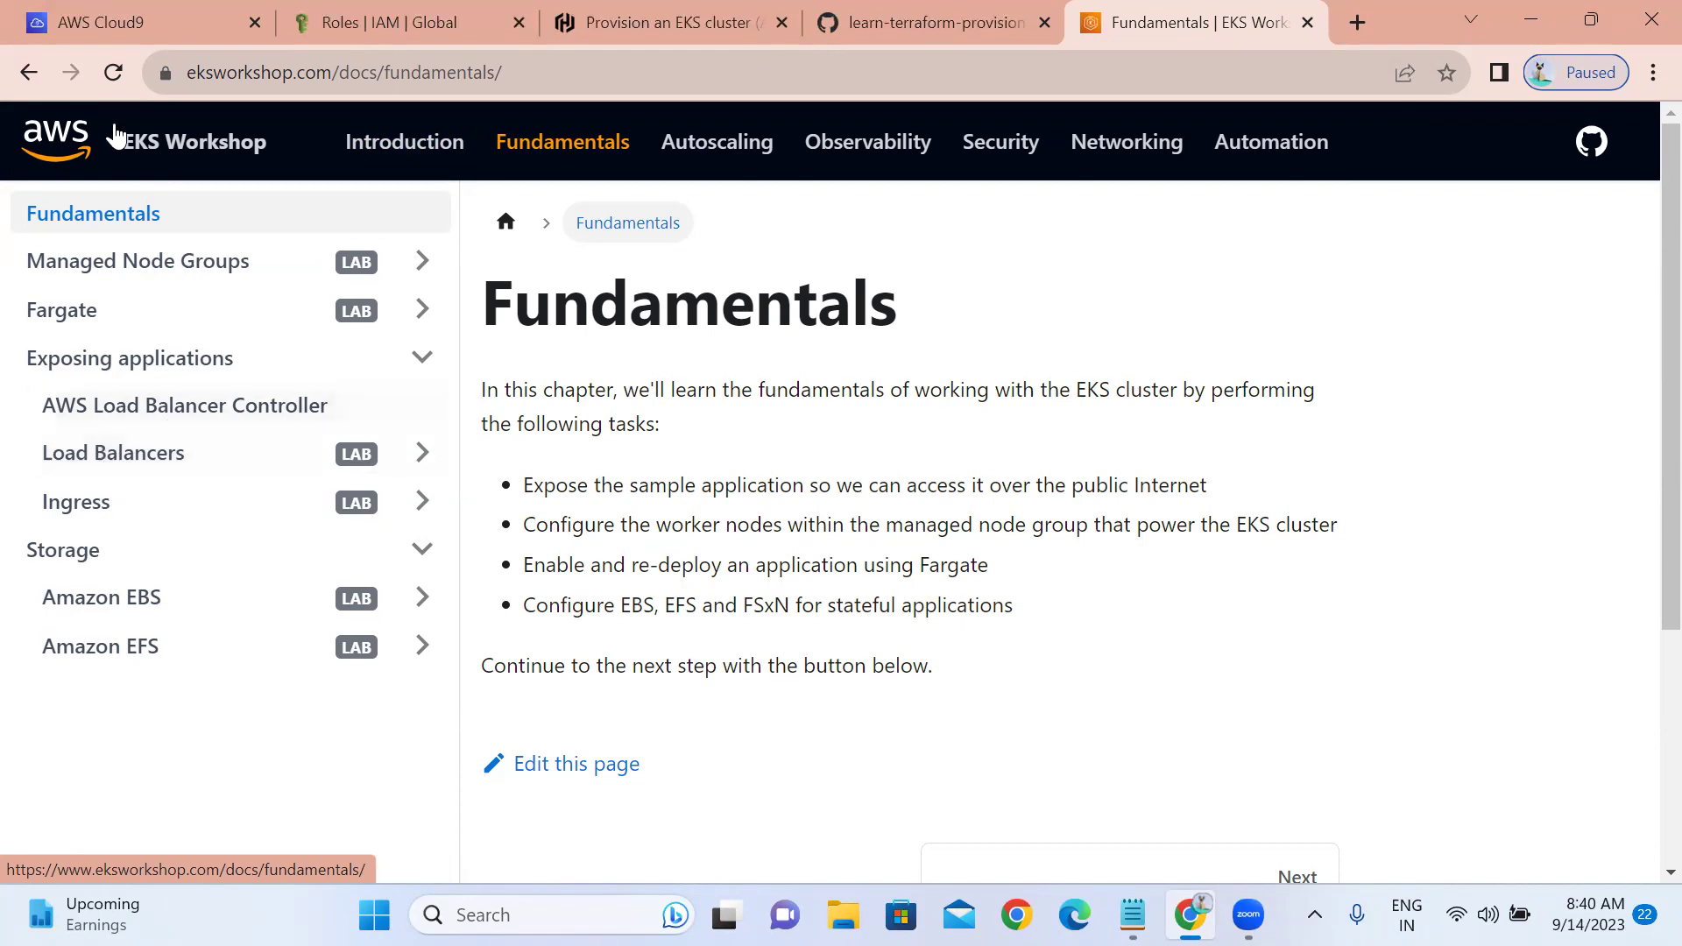
- Return to the AWS console, open jpmcekscluster from the Elastic Kubernetes Service clusters and refresh its details
click(124, 12)
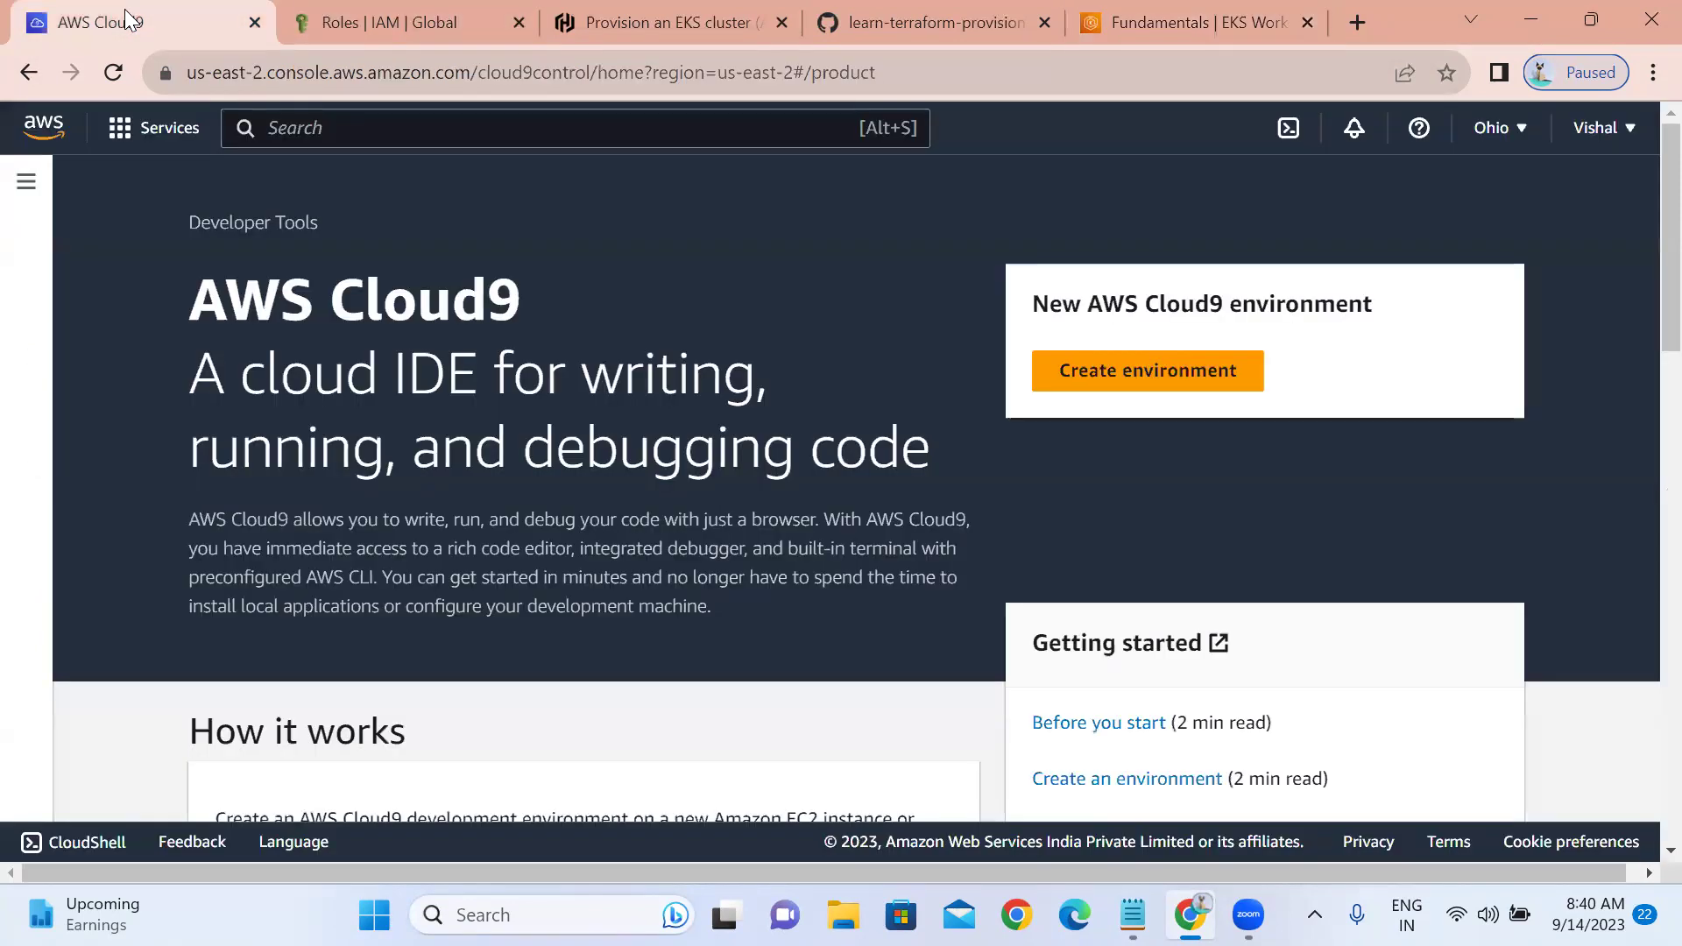
click(147, 131)
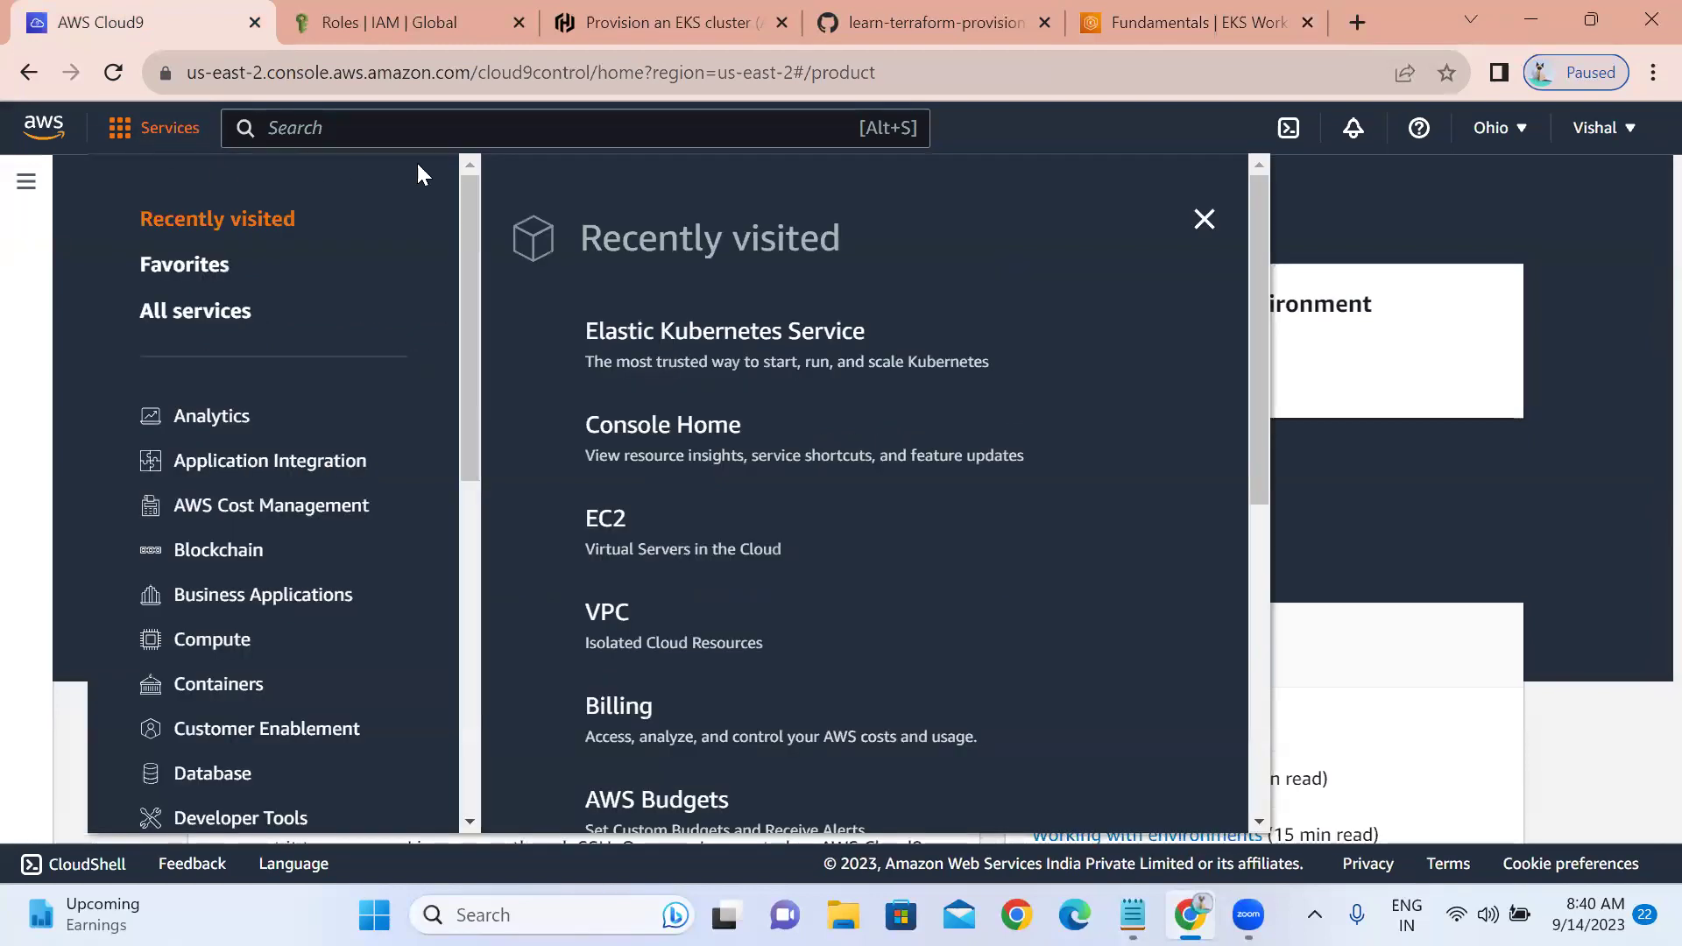
click(658, 342)
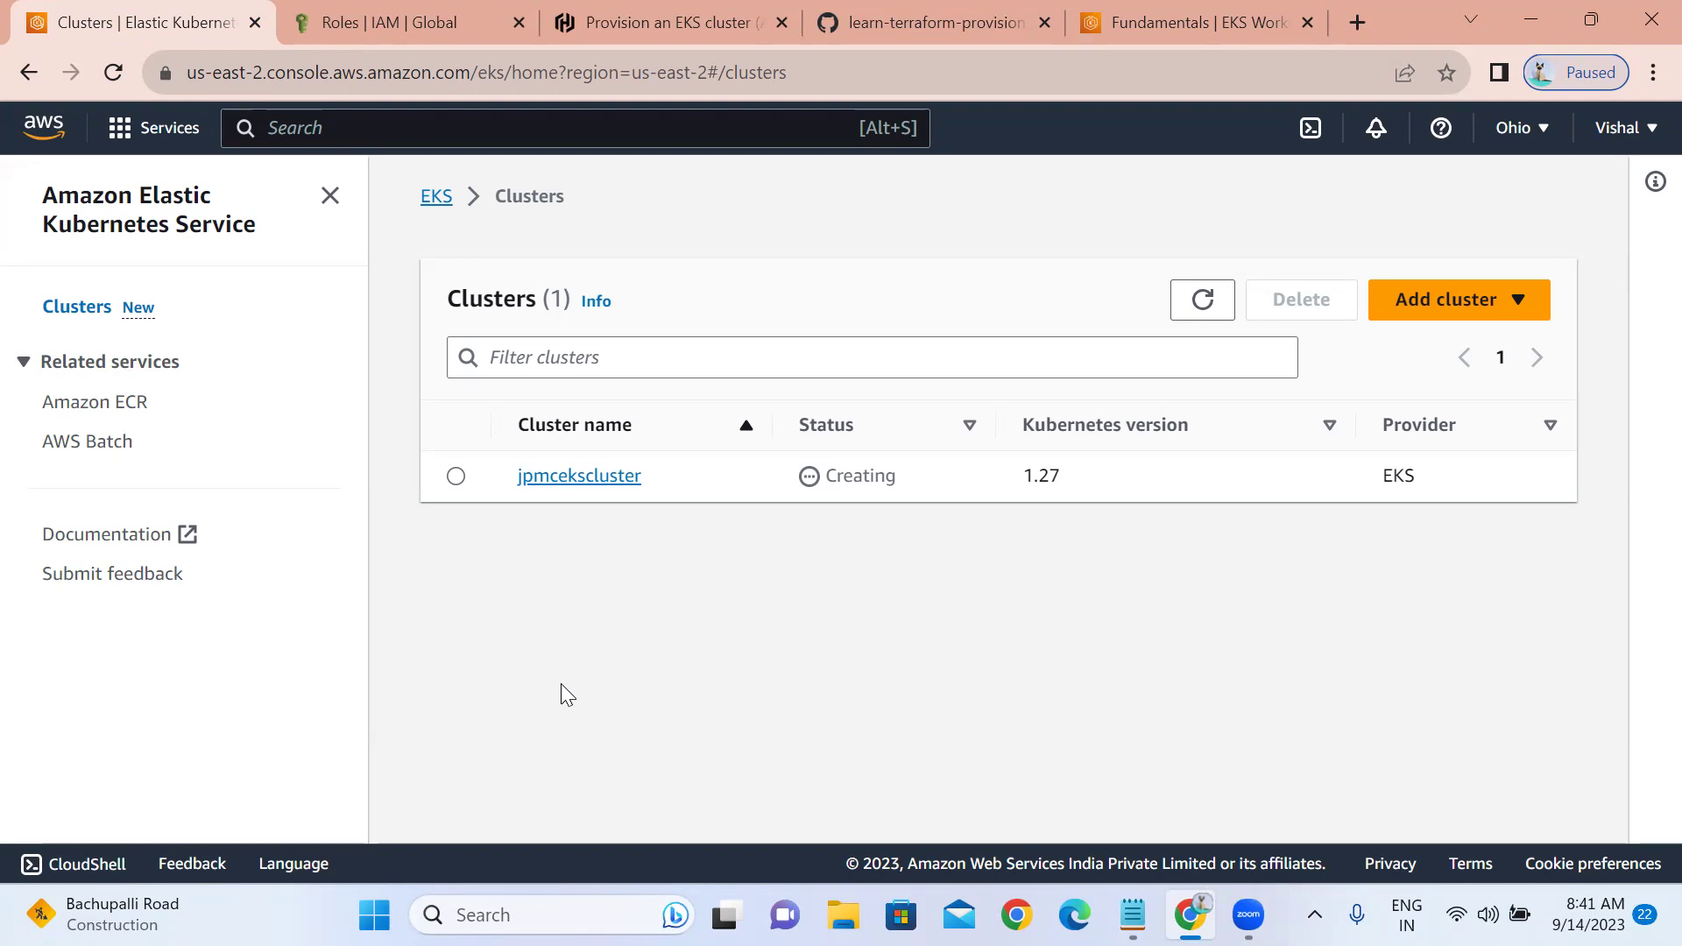
click(565, 480)
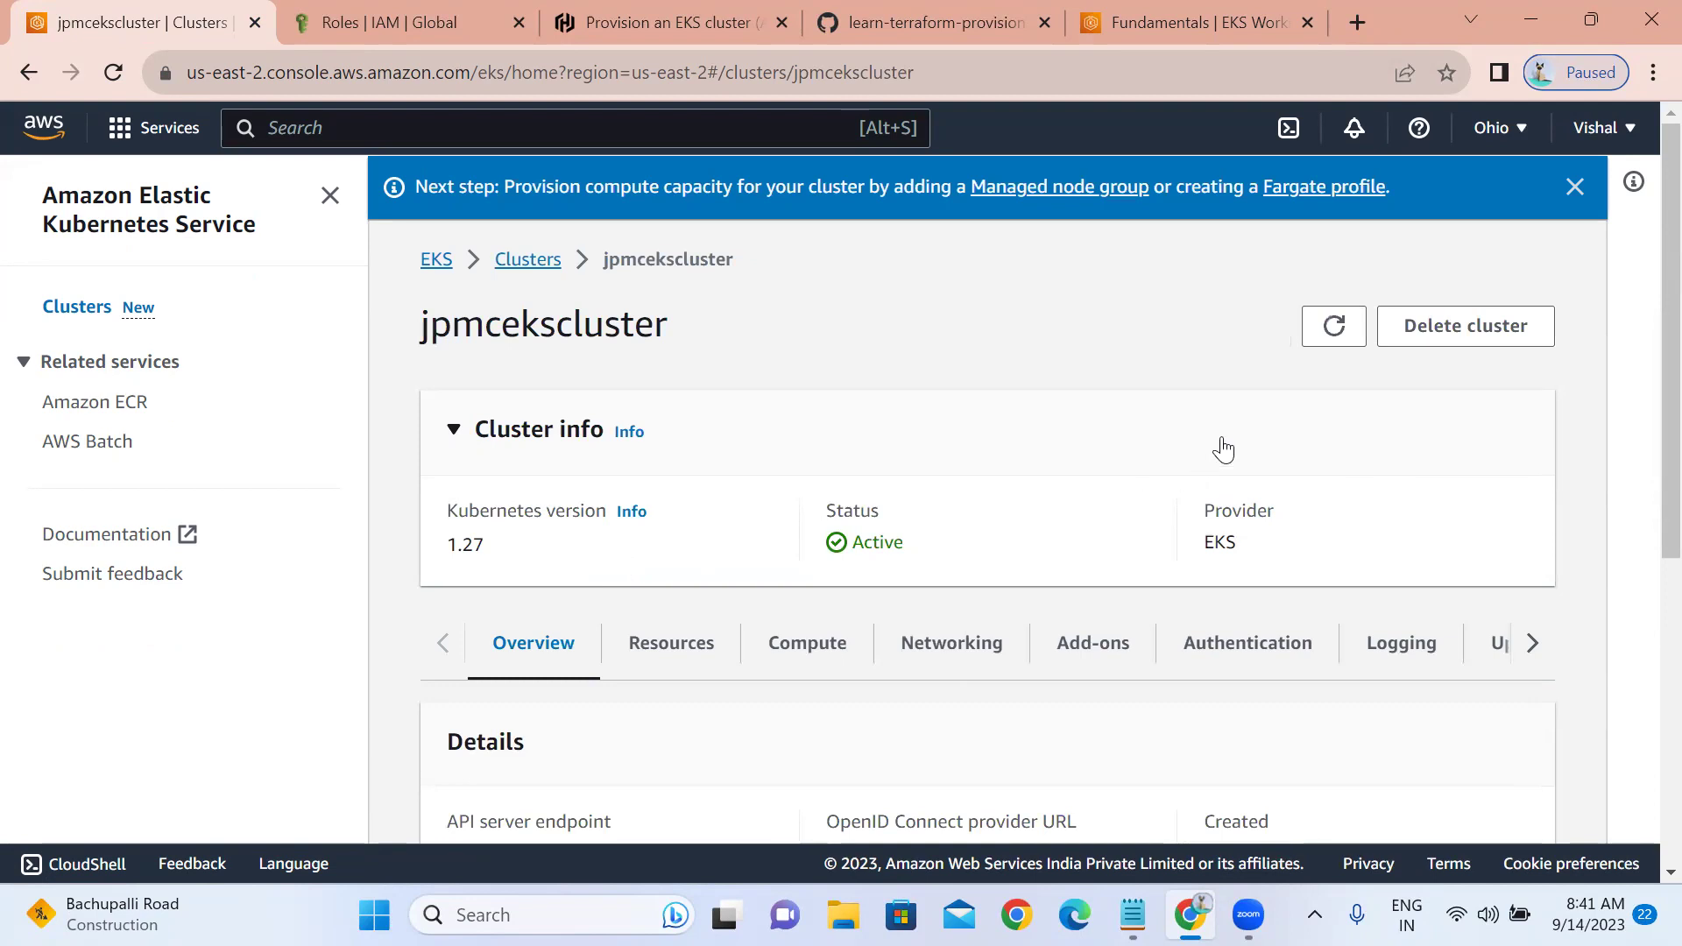
click(1343, 329)
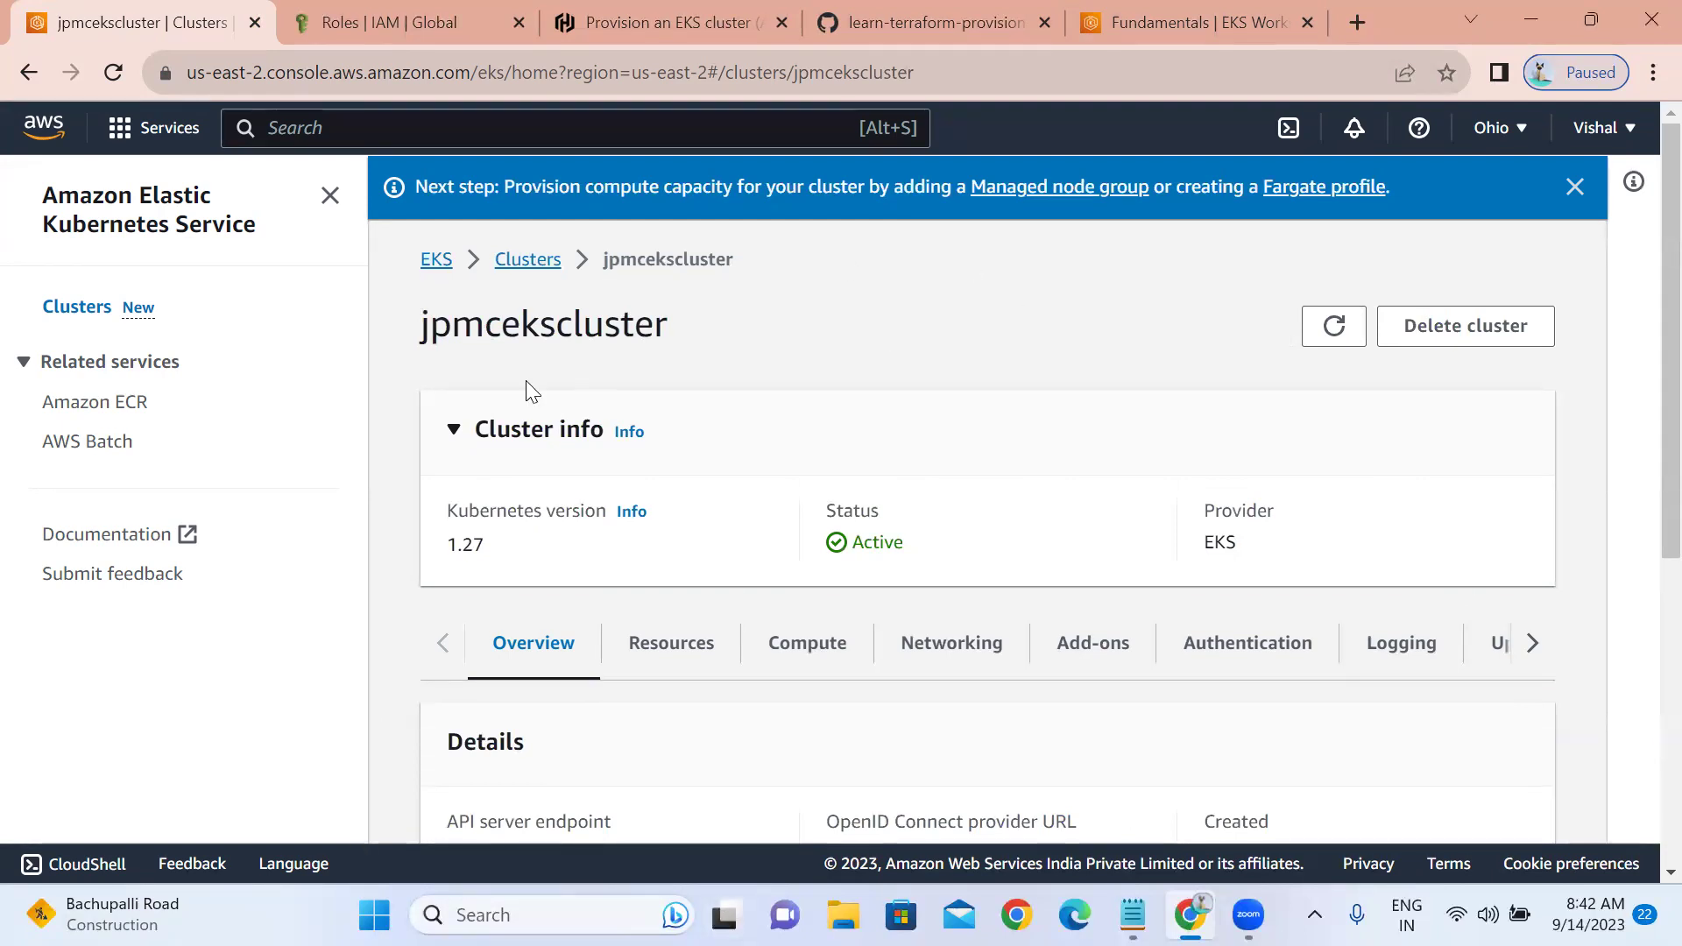
- Check jpmcekscluster's status in the cluster list, and reopen the cluster to examine its Overview details
click(524, 261)
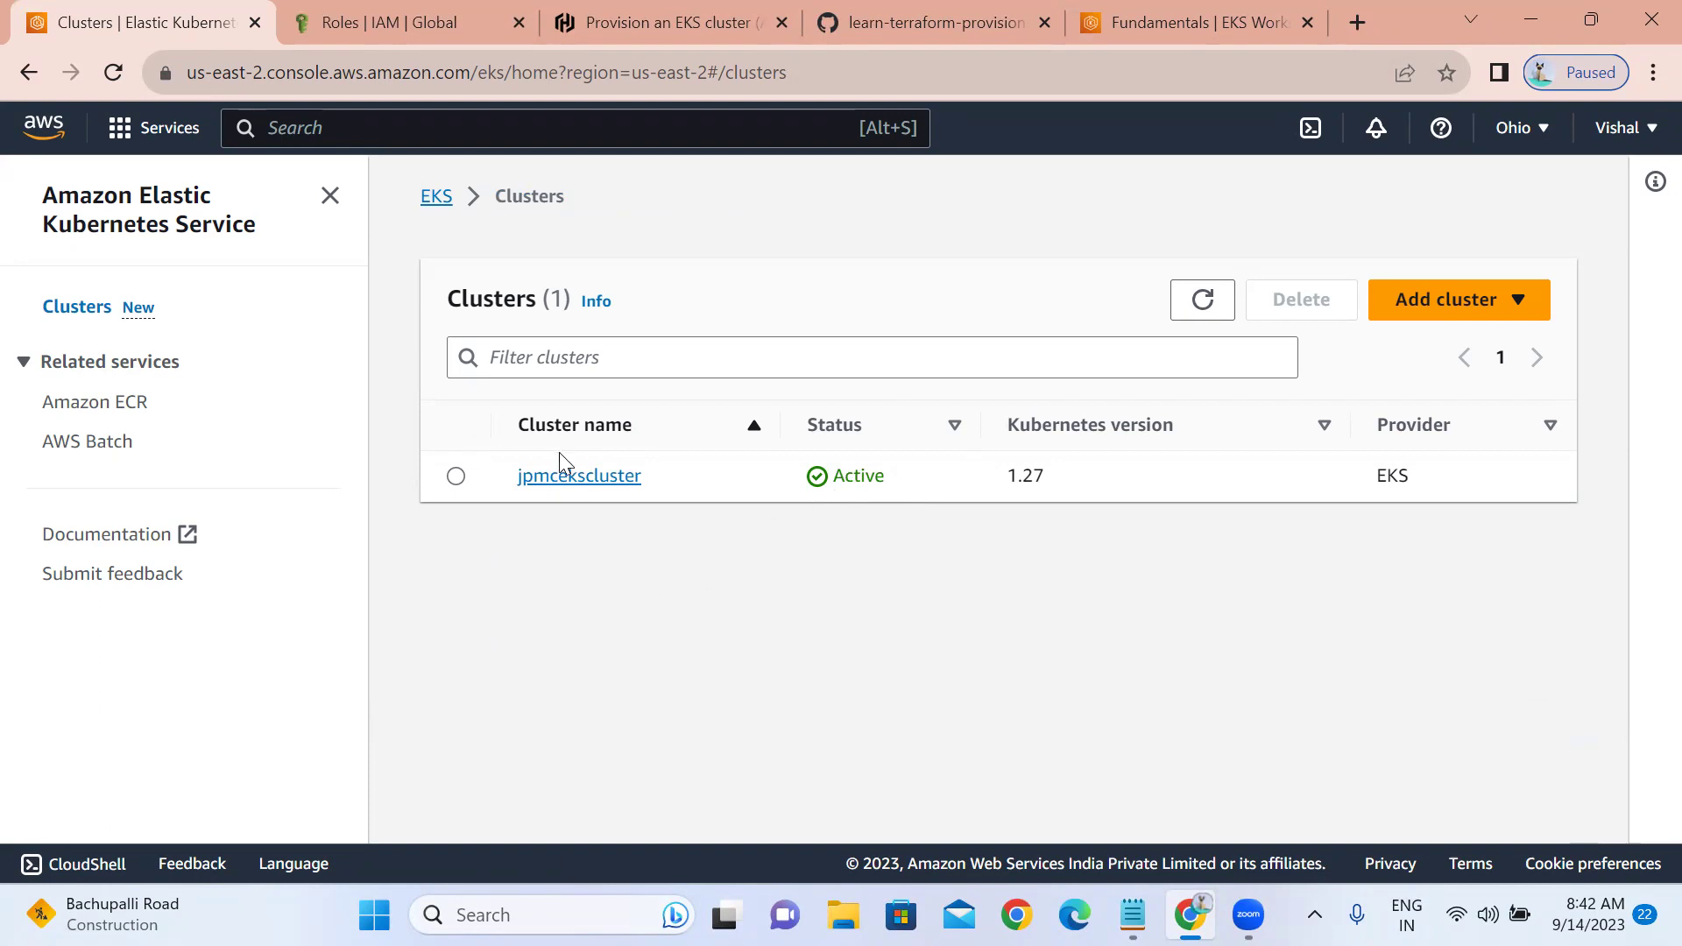
click(555, 478)
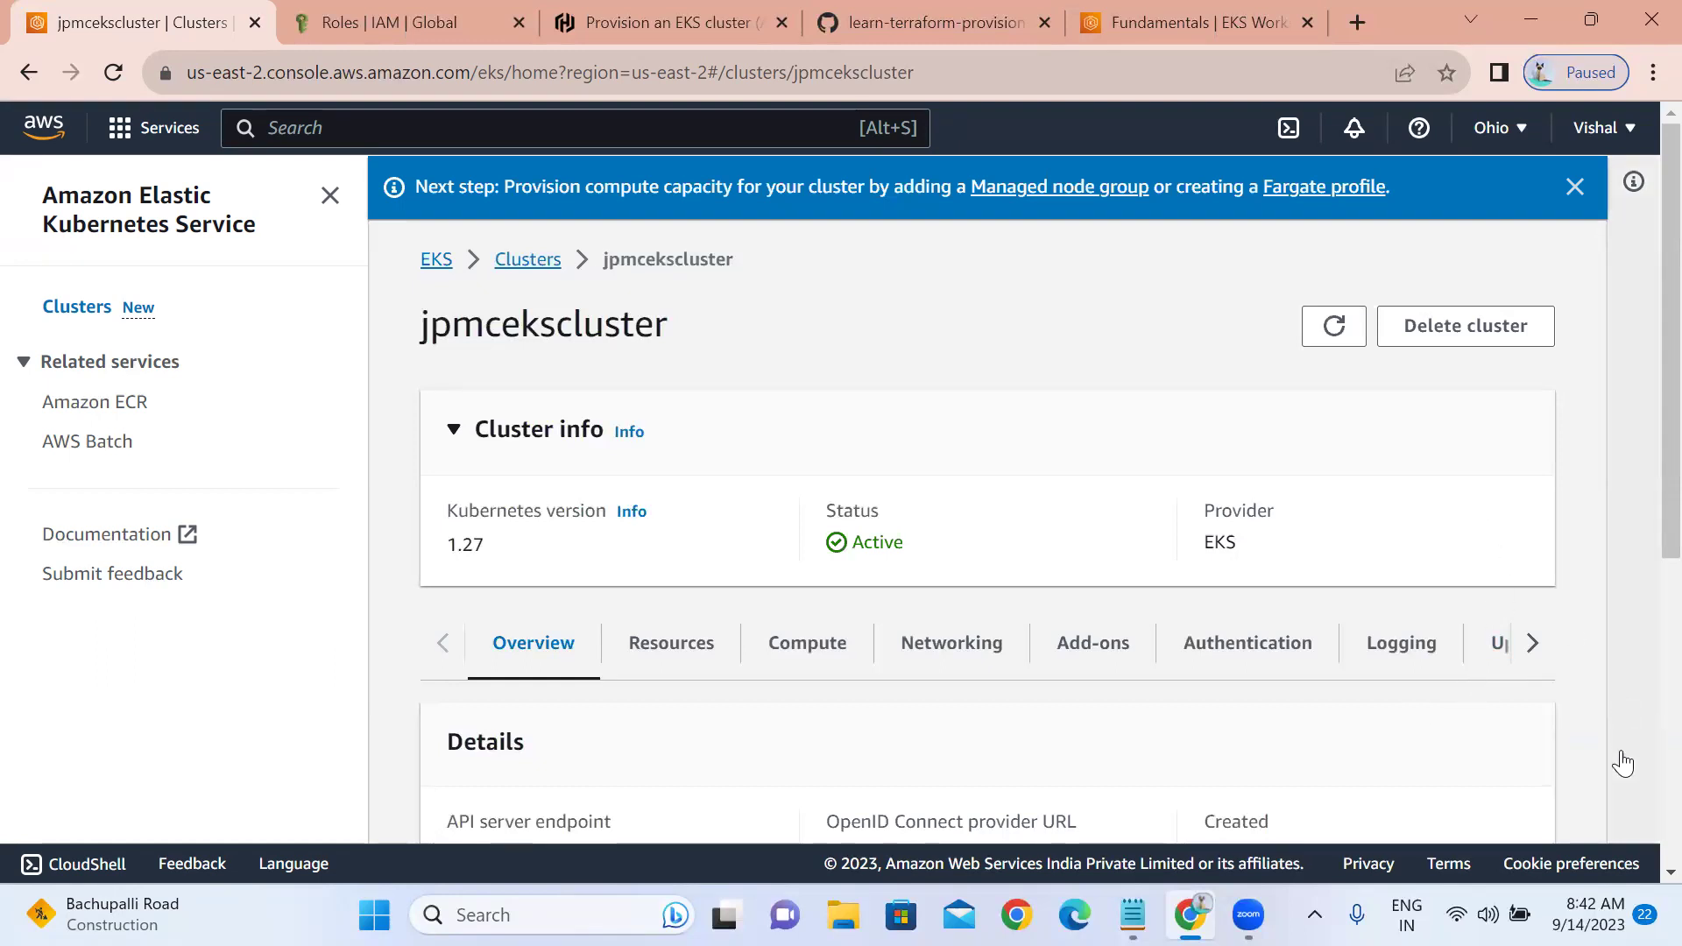
scroll(1640, 867, down, 2)
scroll(1643, 875, down, 3)
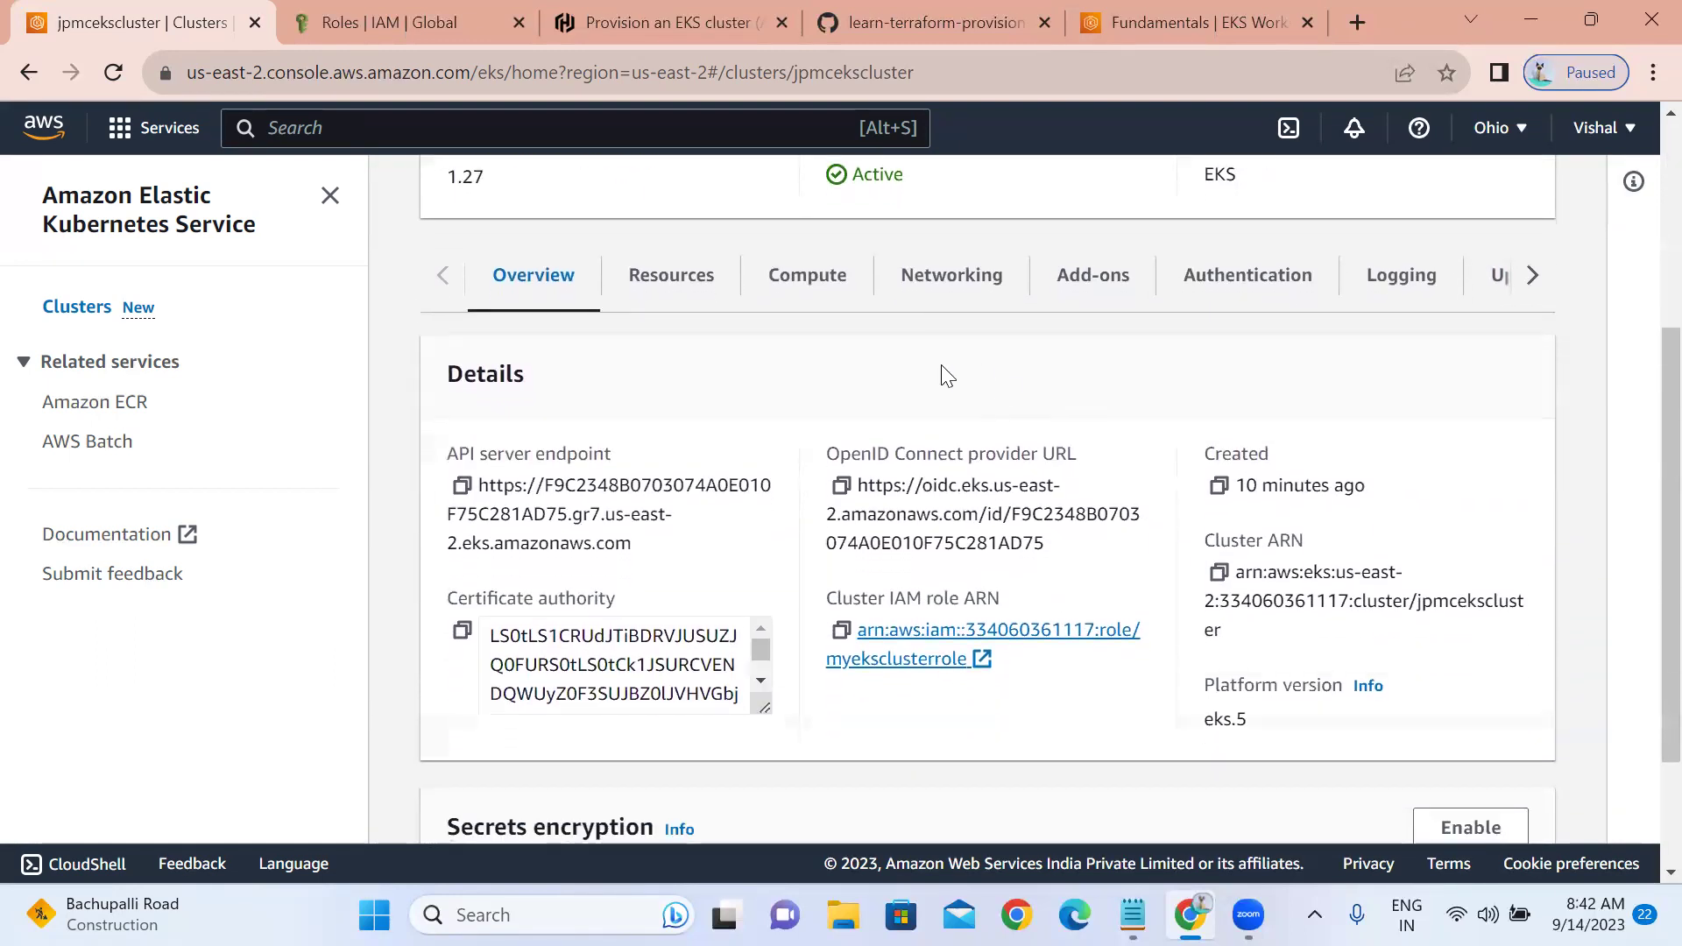
- Examine jpmcekscluster's pod workloads, followed by its compute nodes, node groups and Fargate profiles
click(661, 277)
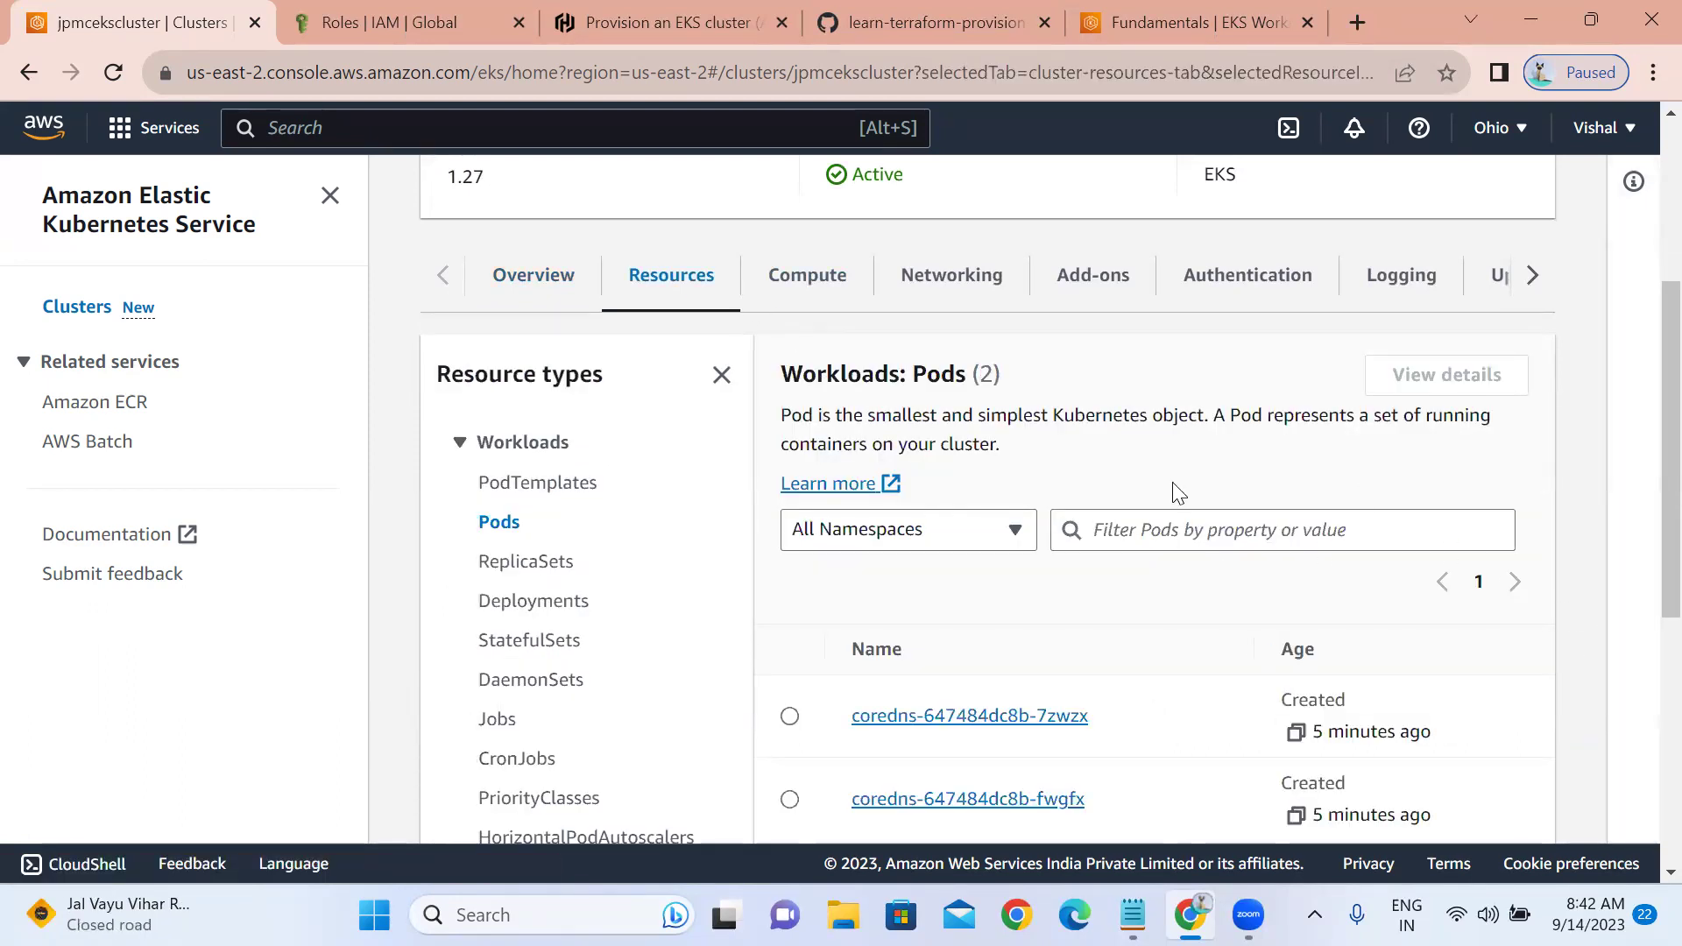
click(823, 292)
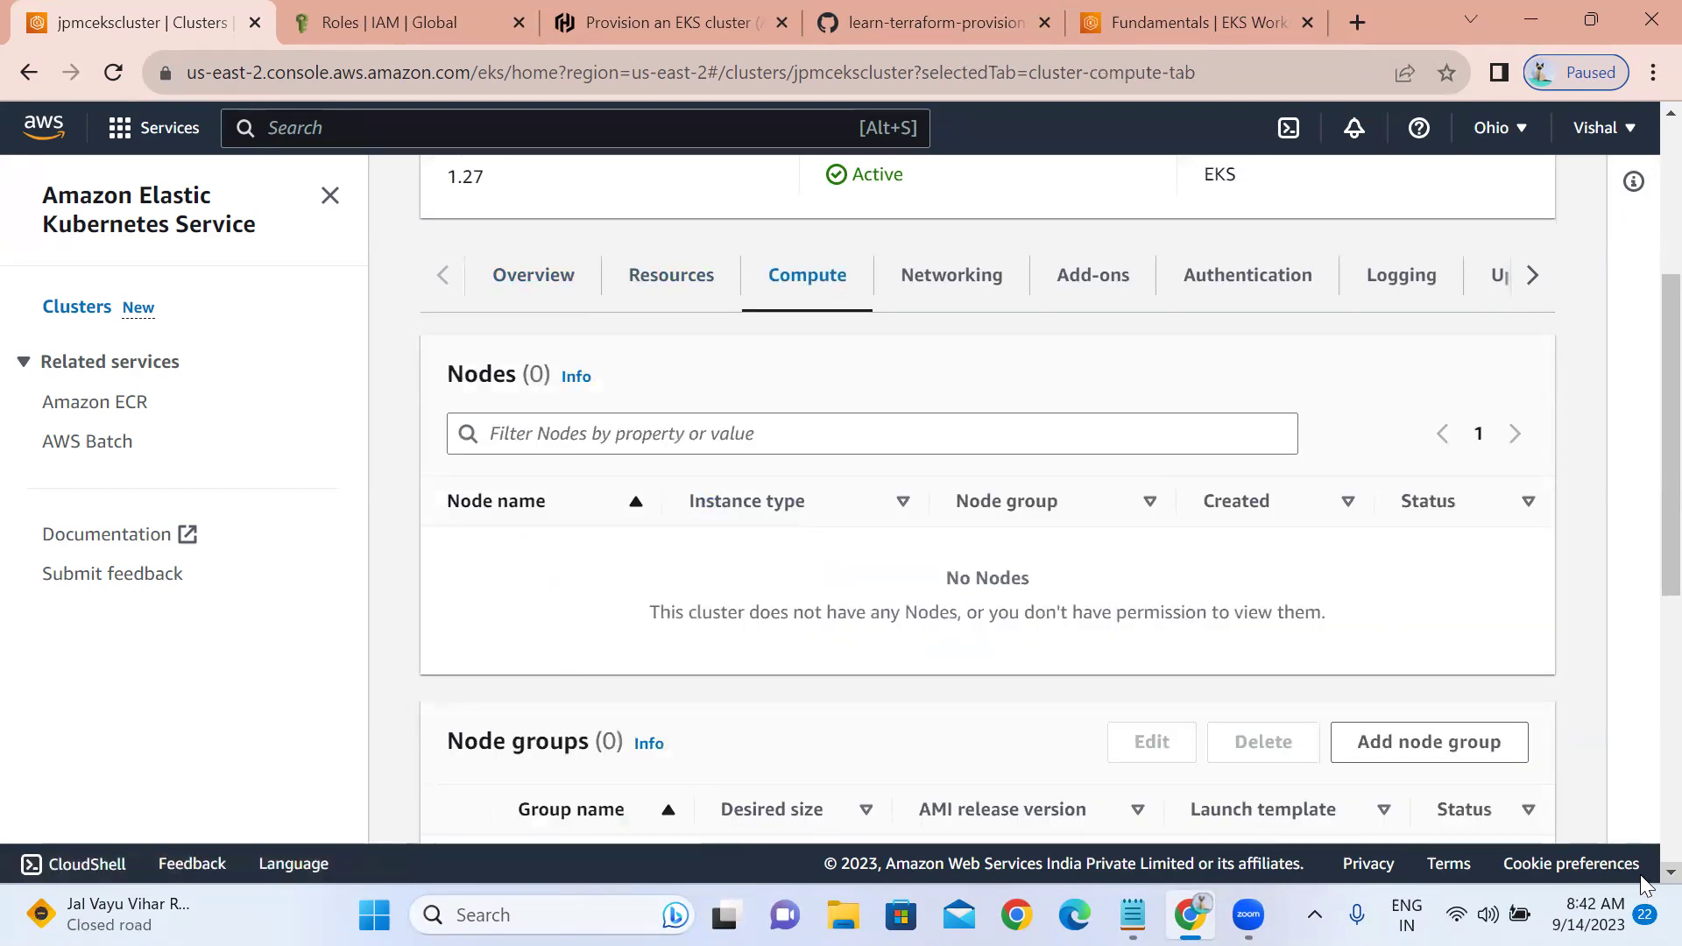
scroll(1645, 884, down, 3)
scroll(1644, 882, down, 2)
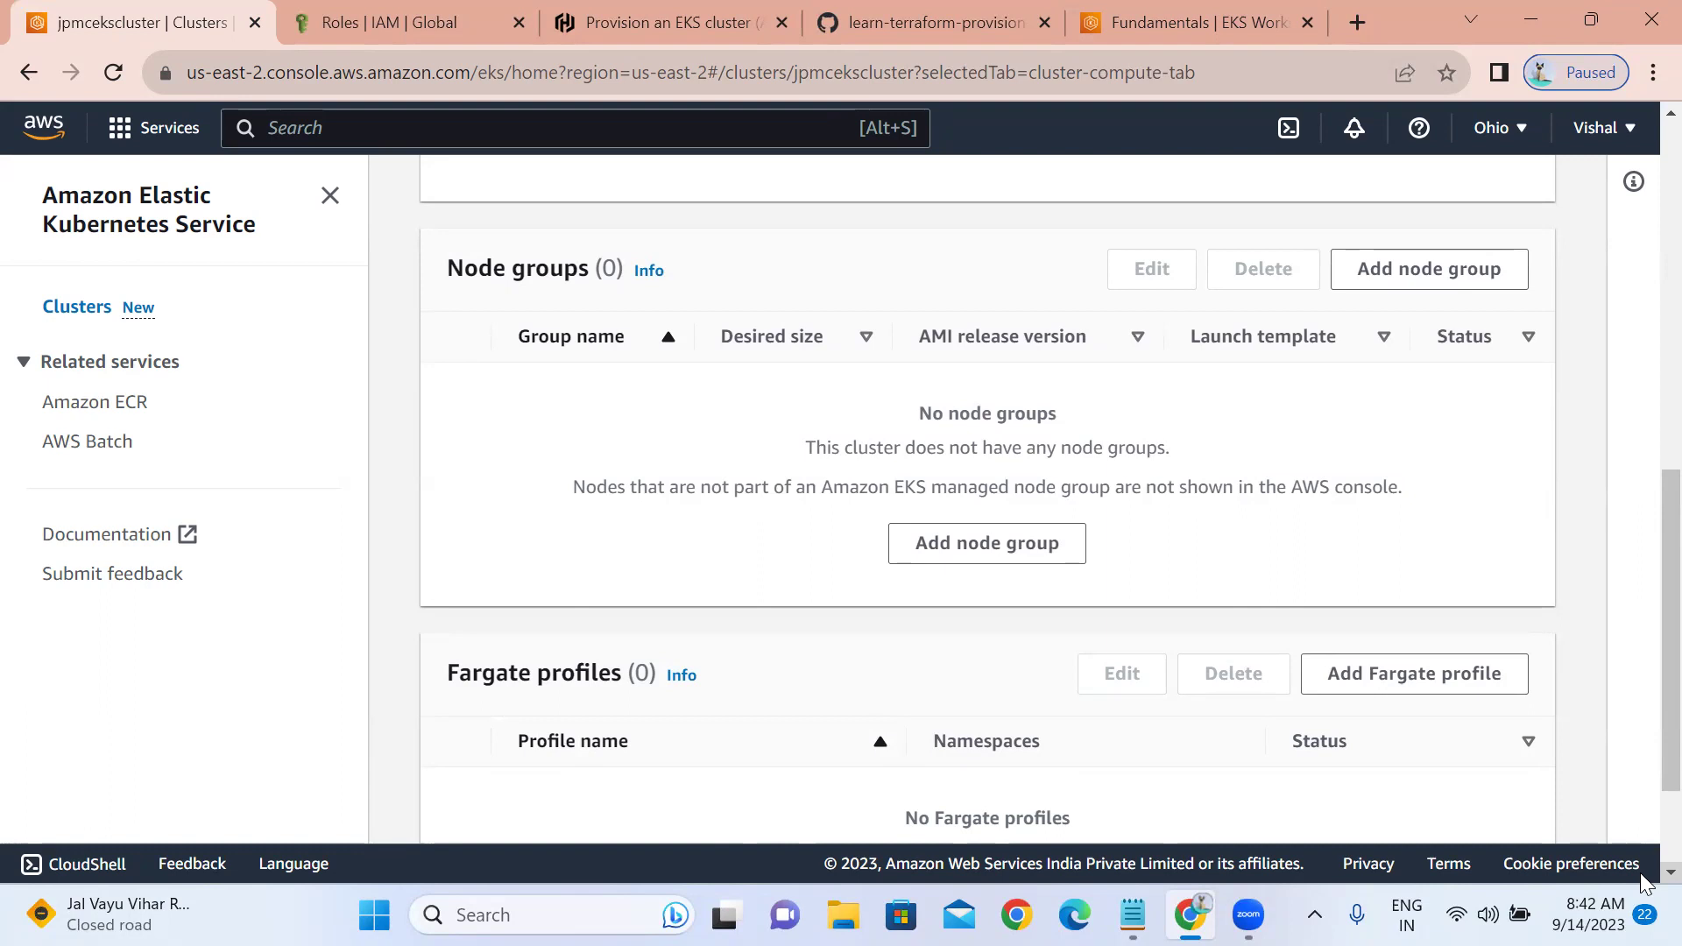
scroll(668, 672, down, 2)
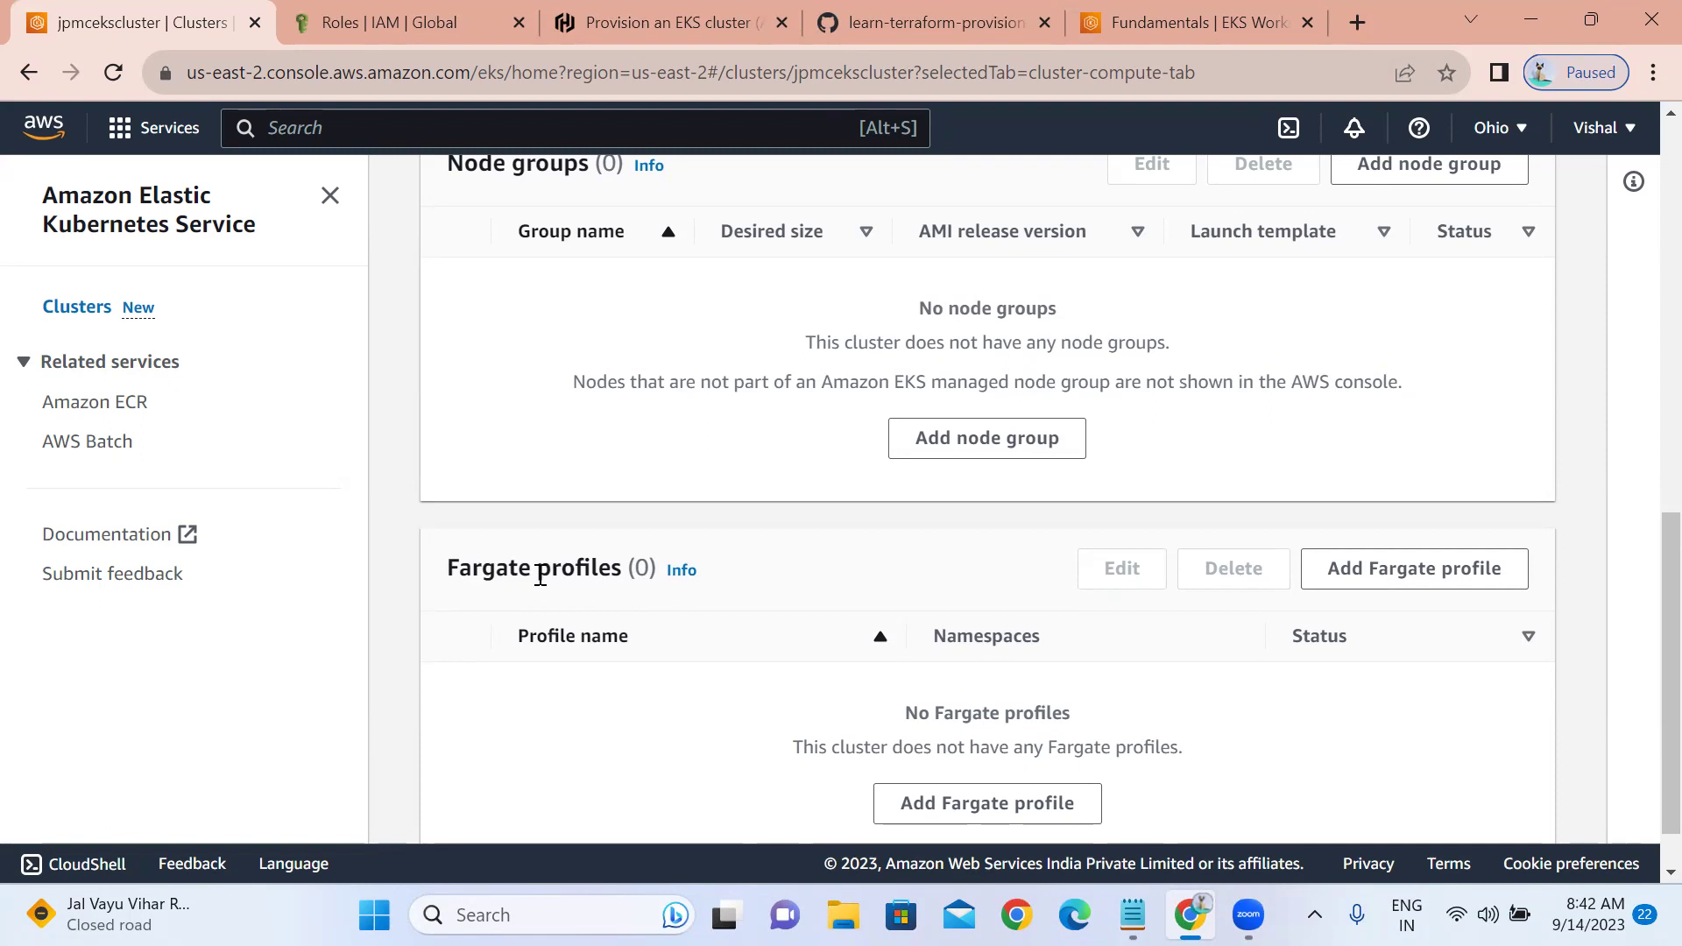
- Start adding a node group to jpmcekscluster, name it jpmcnodegroup1 and refresh the available node IAM roles
click(1412, 170)
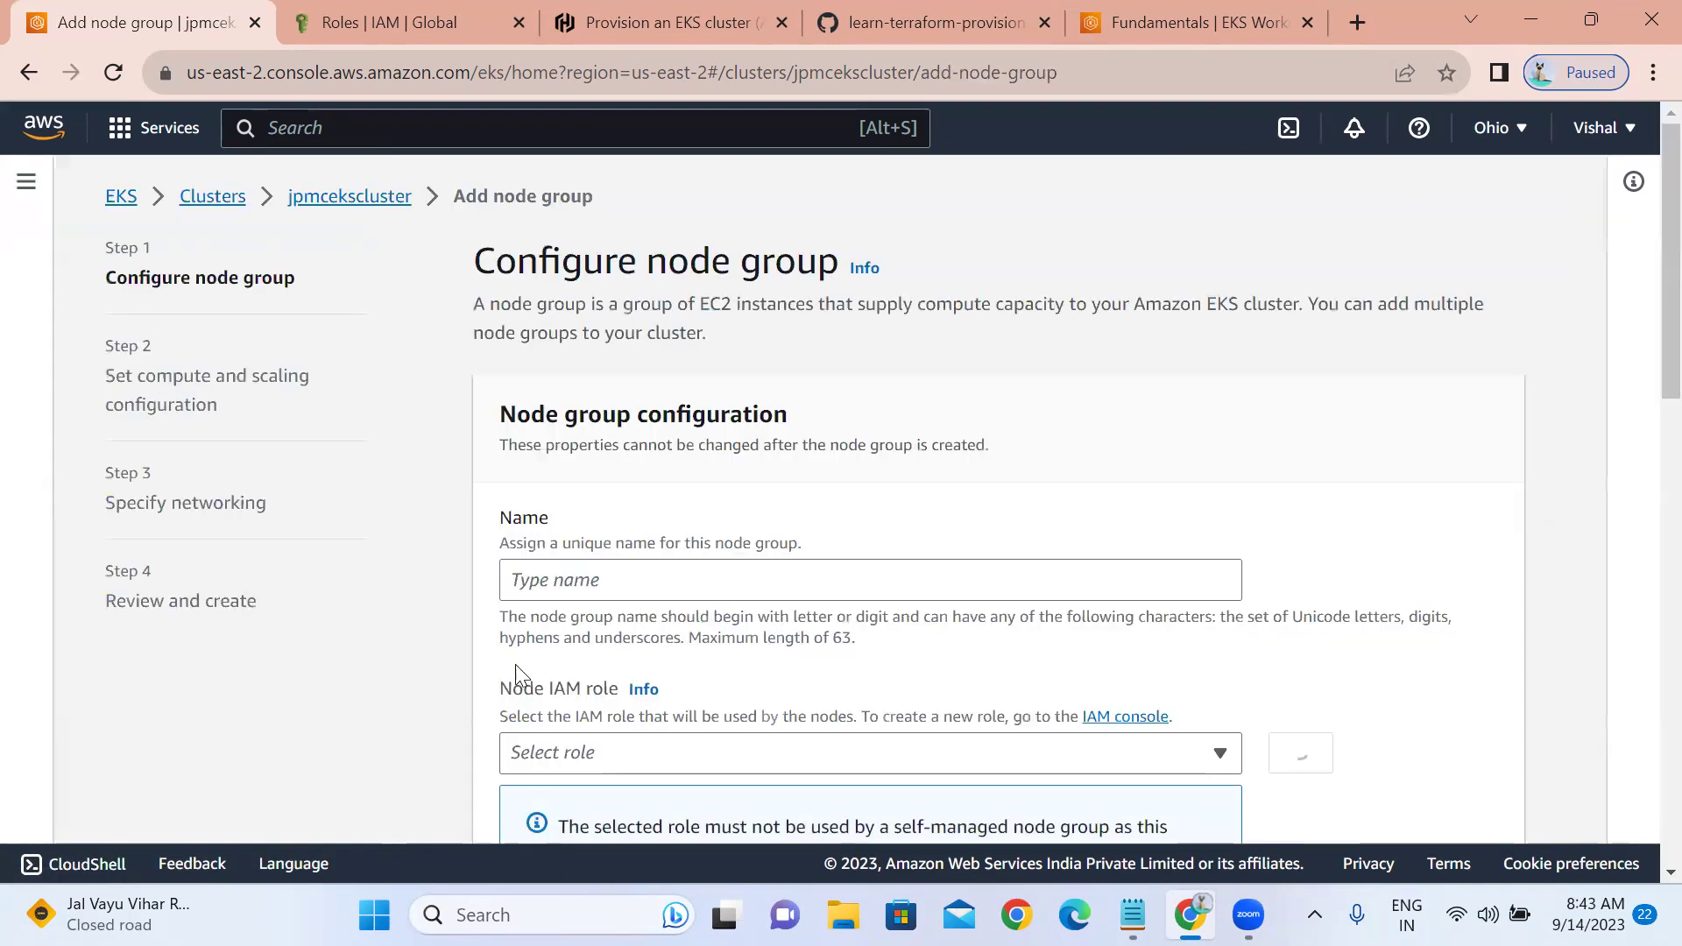
click(531, 591)
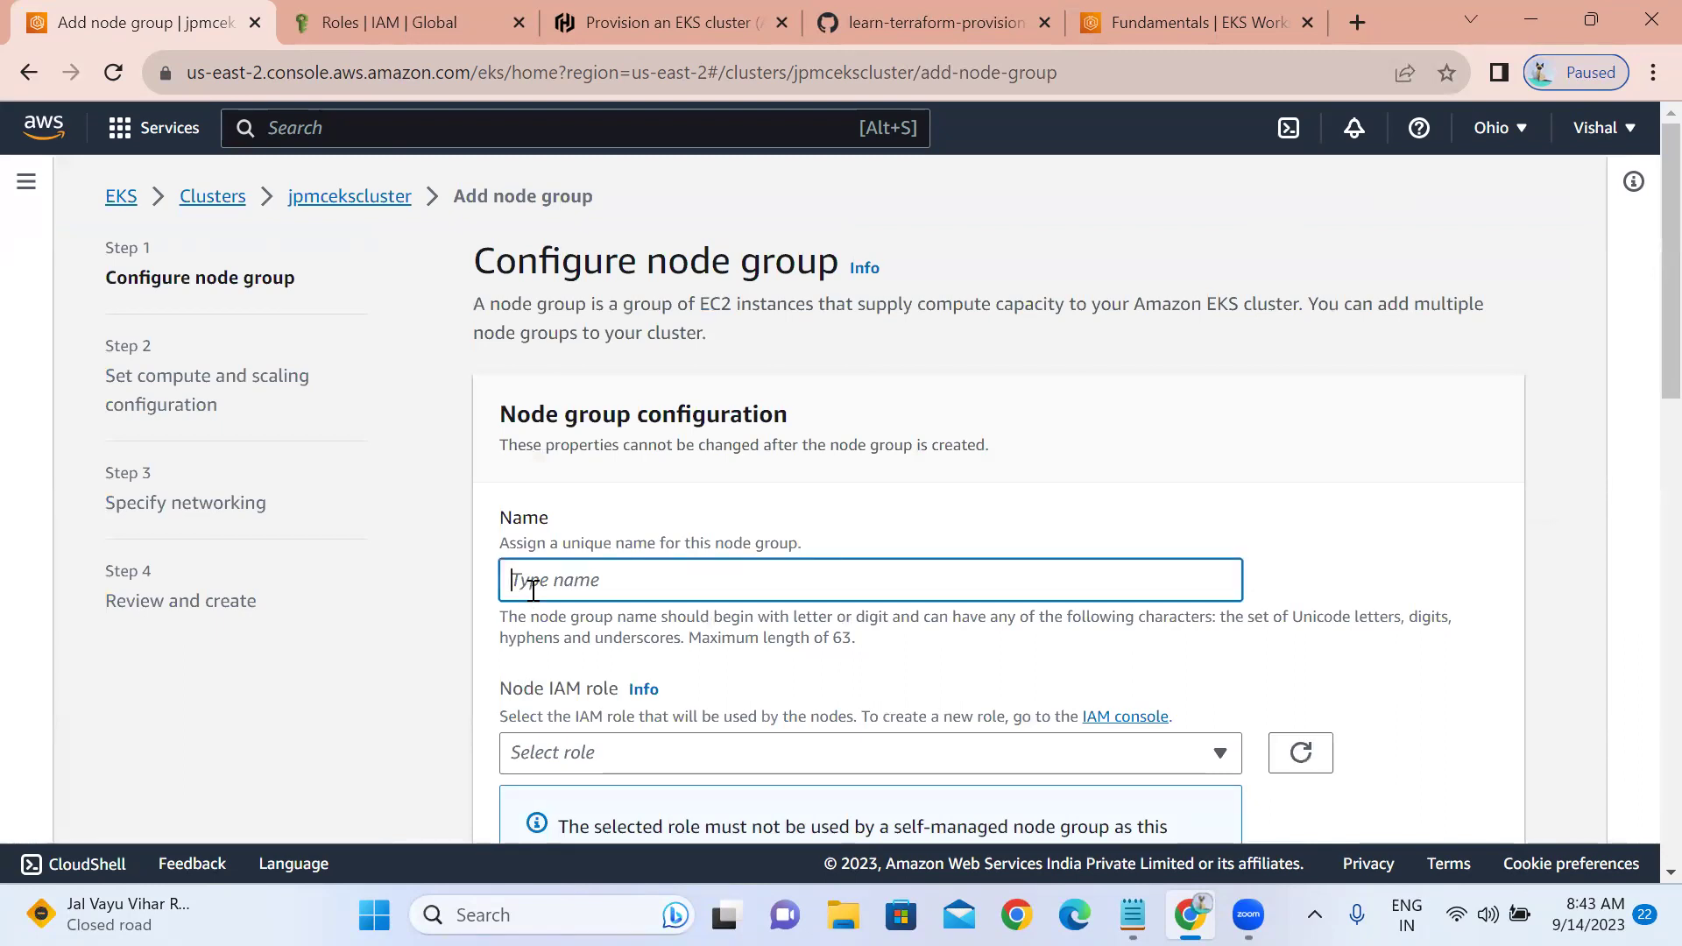
text(jp)
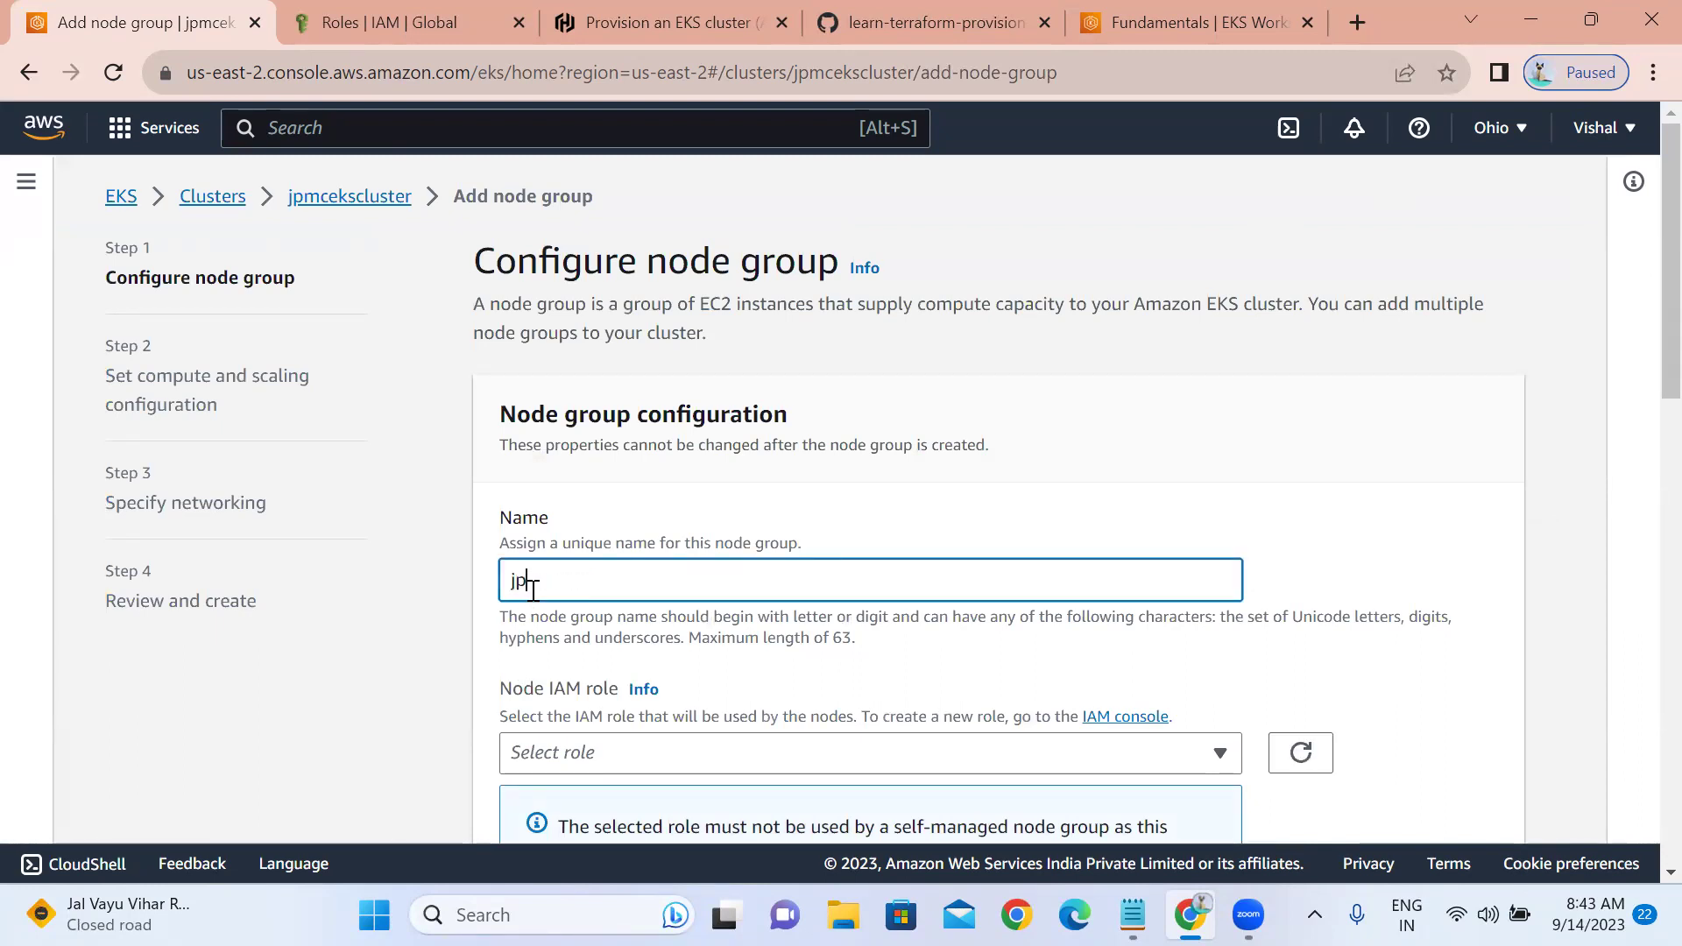
text(mcnodegroup1)
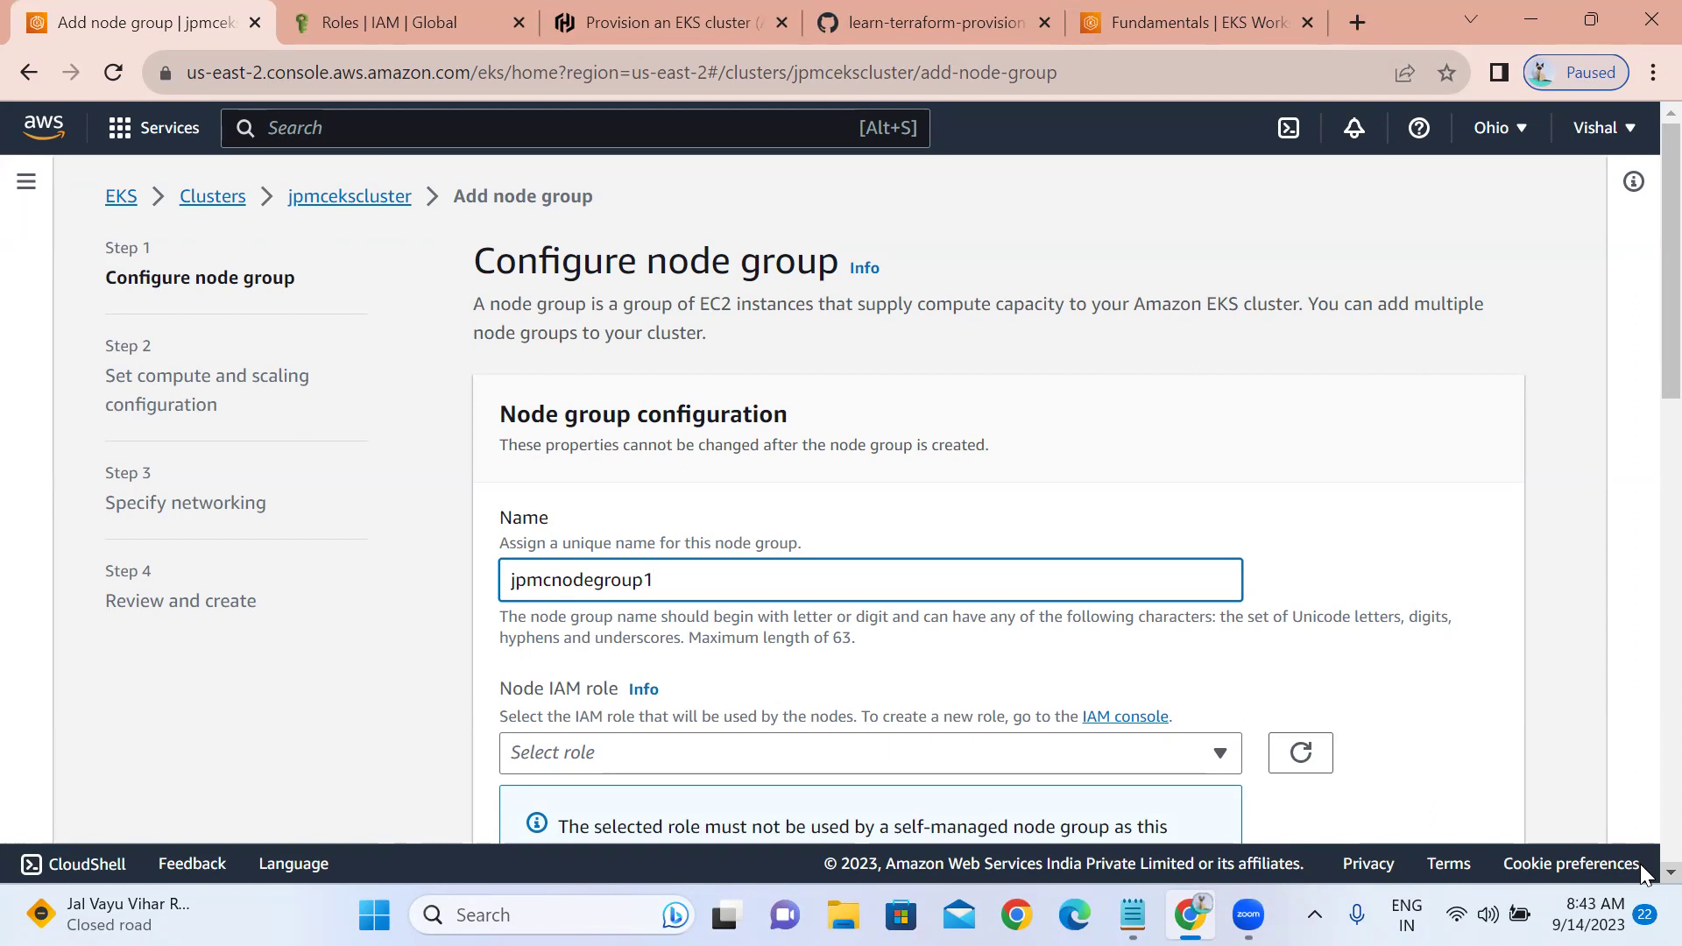
scroll(1640, 864, down, 3)
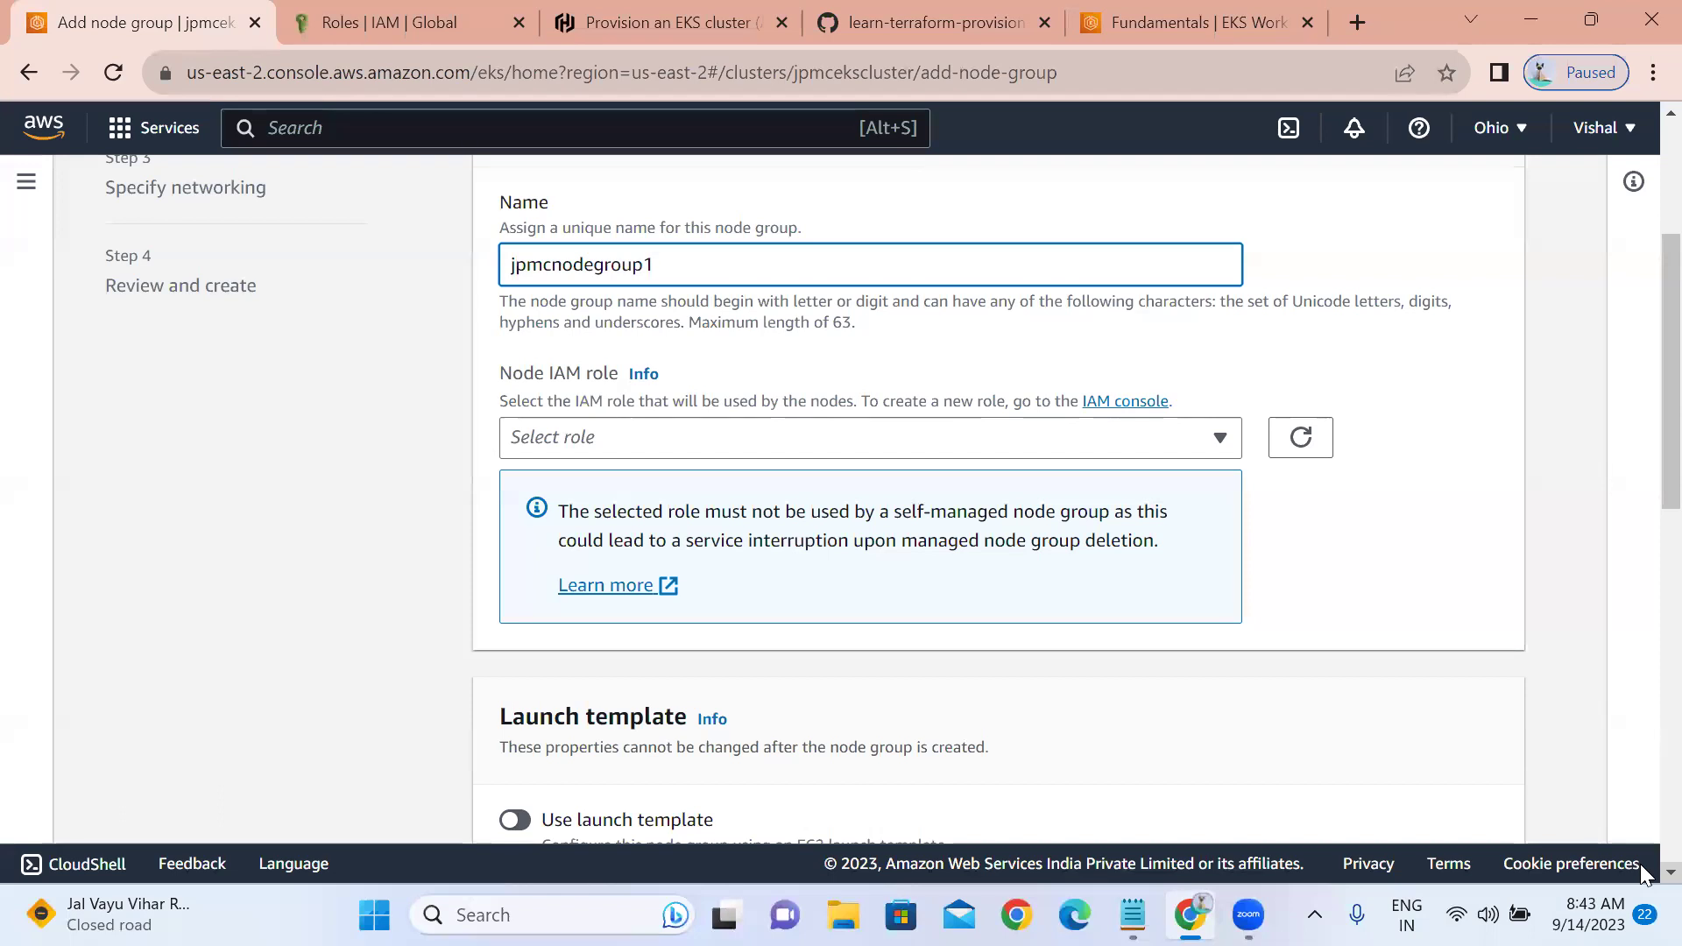
click(1299, 439)
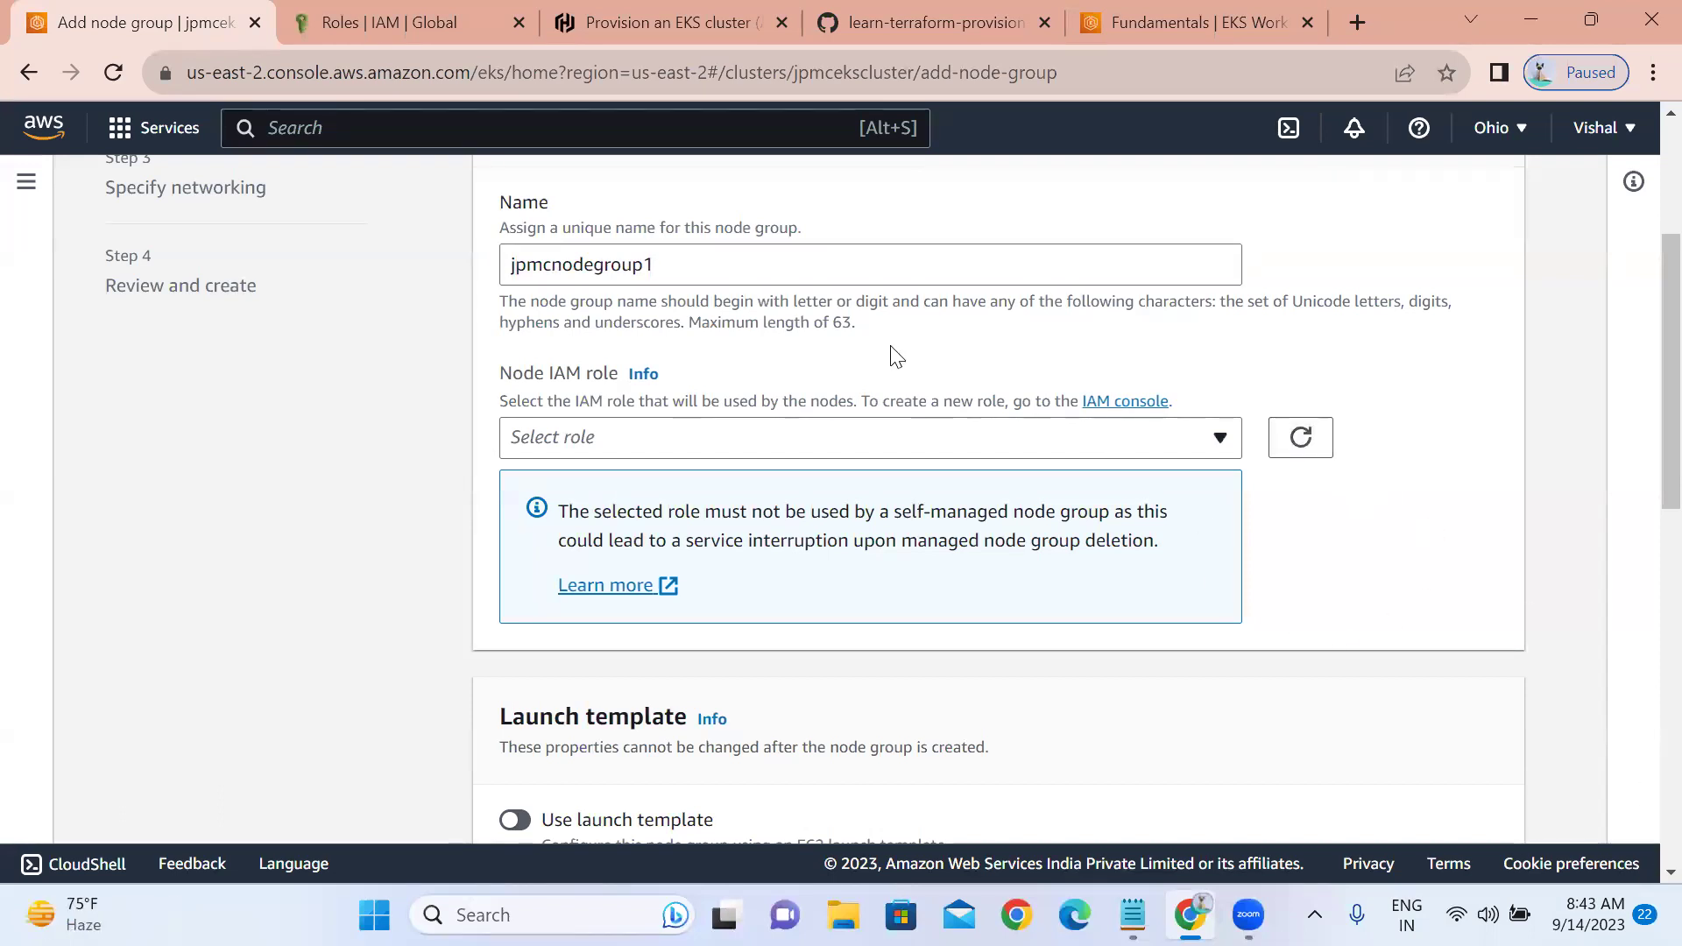
- Start creating an IAM role with AWS service as trusted entity and EC2 as use case, and continue to its permissions
click(351, 18)
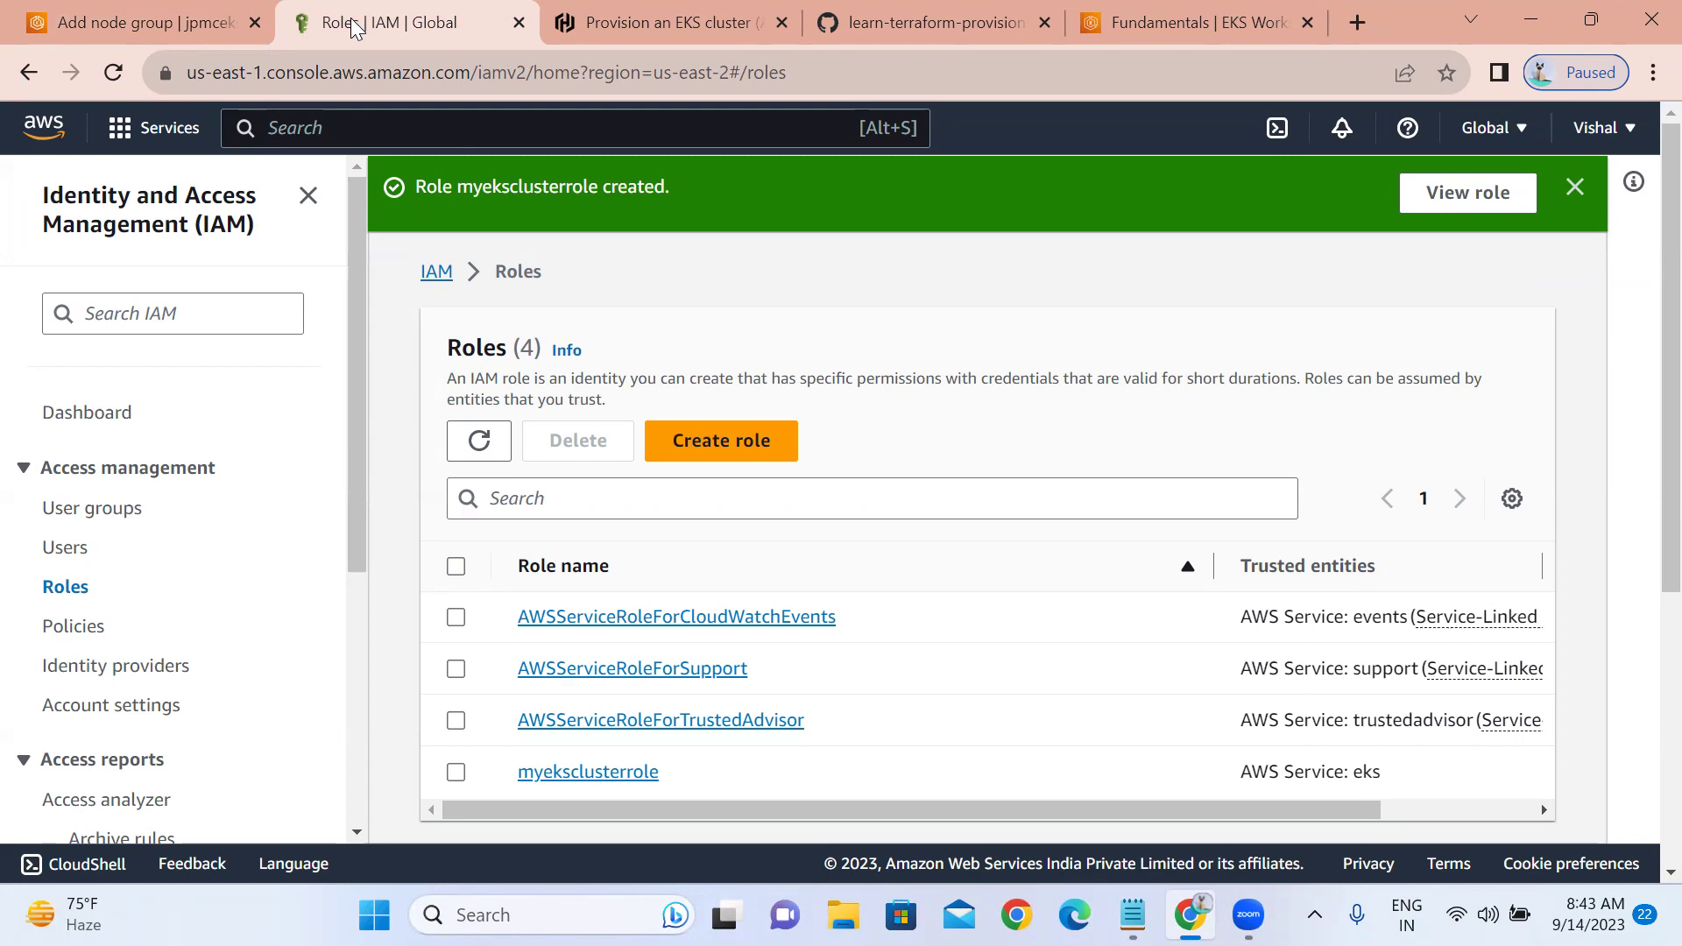
click(726, 447)
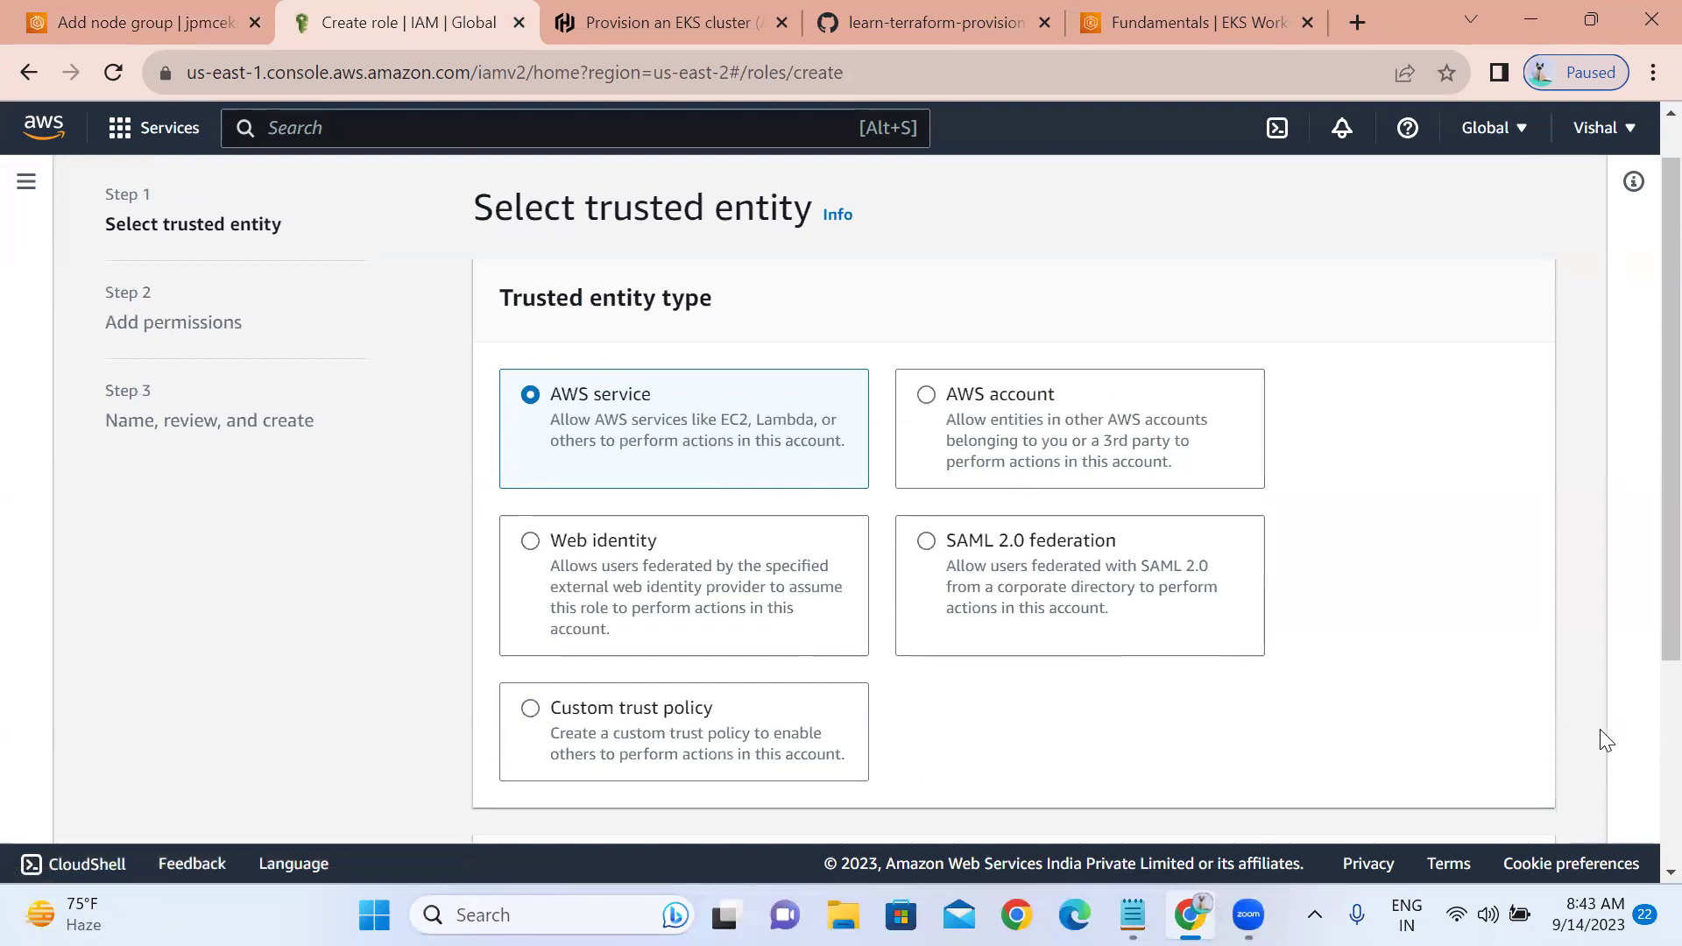
scroll(1639, 865, down, 3)
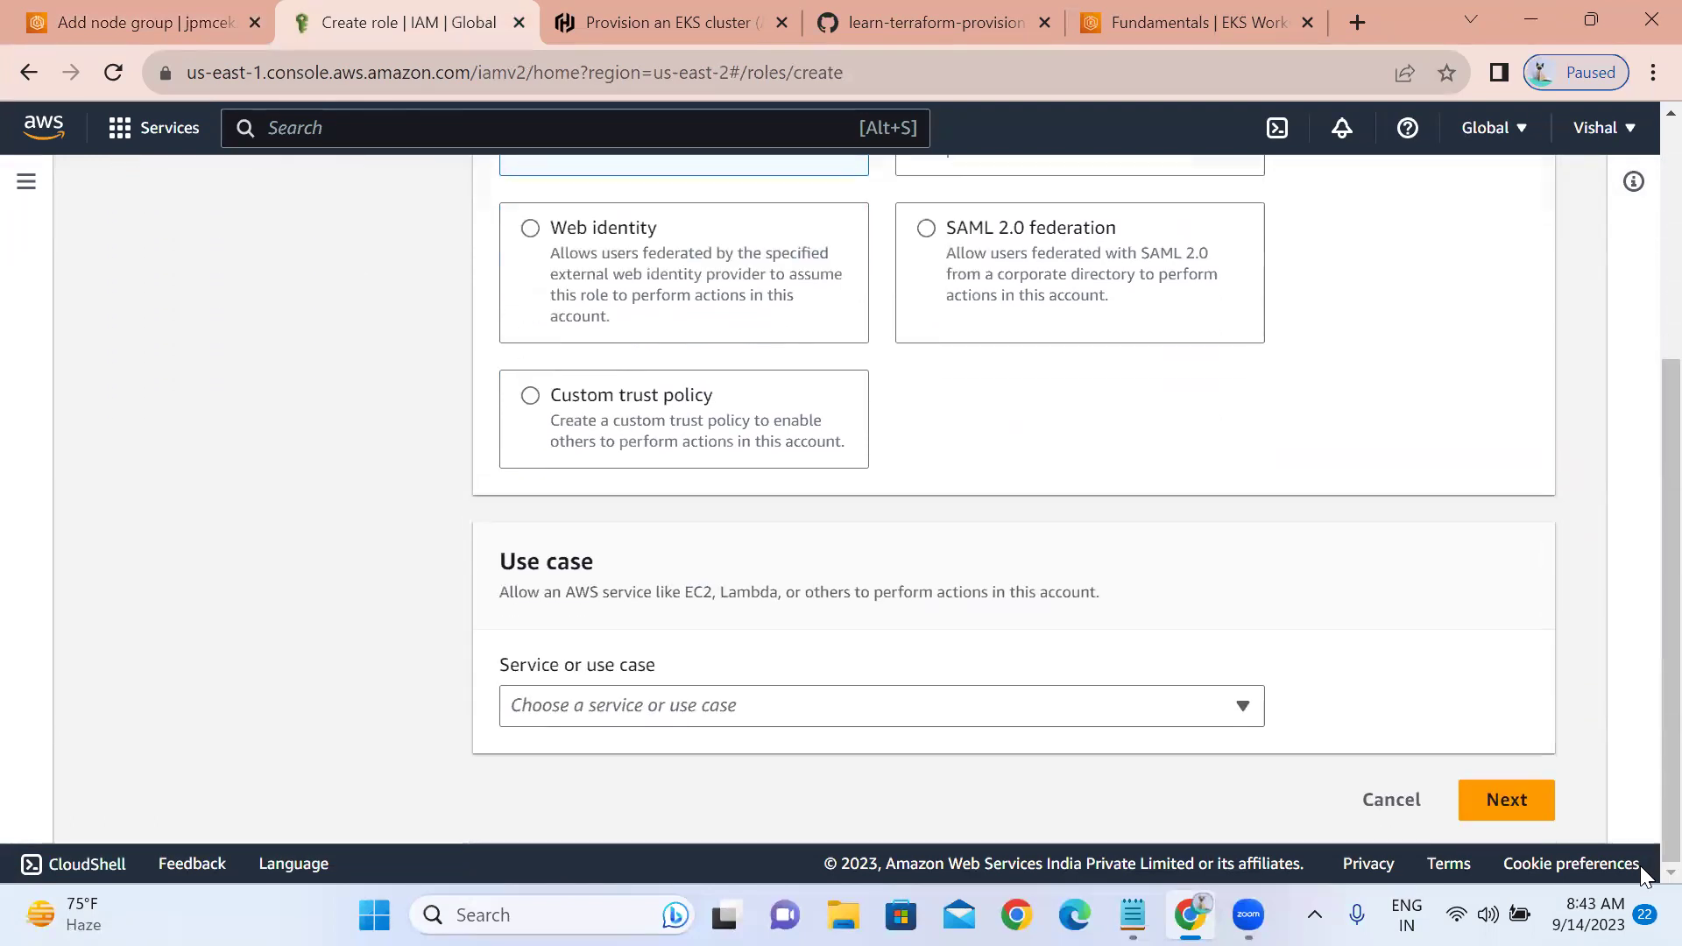
click(696, 703)
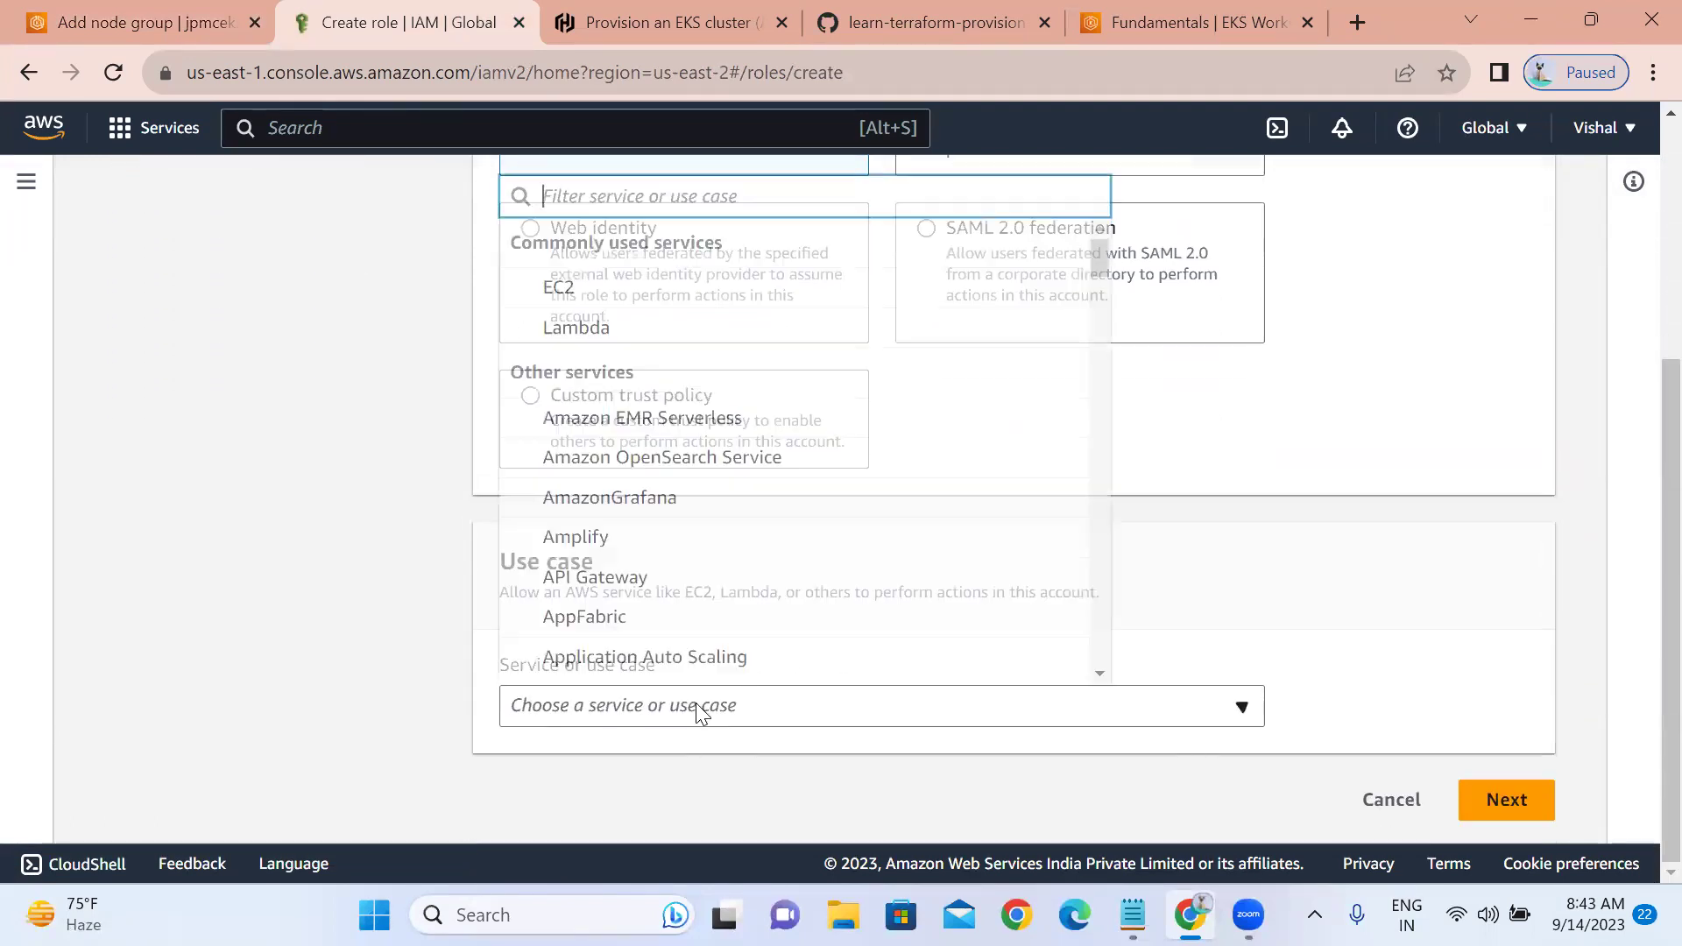
click(575, 304)
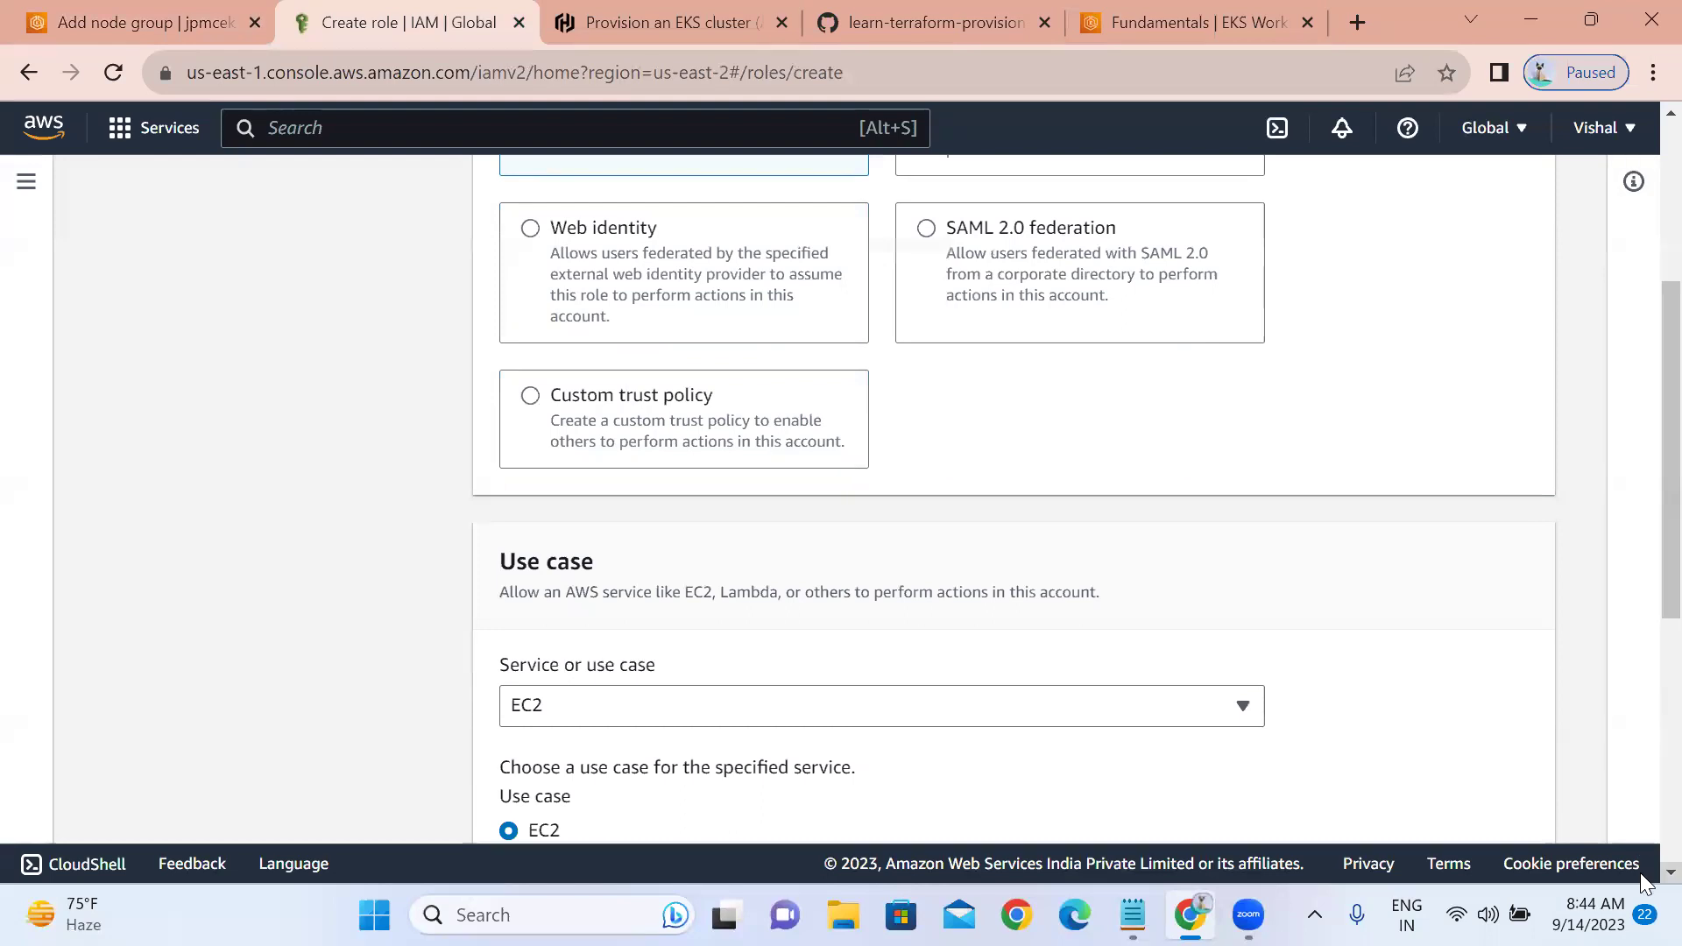
scroll(1639, 872, down, 2)
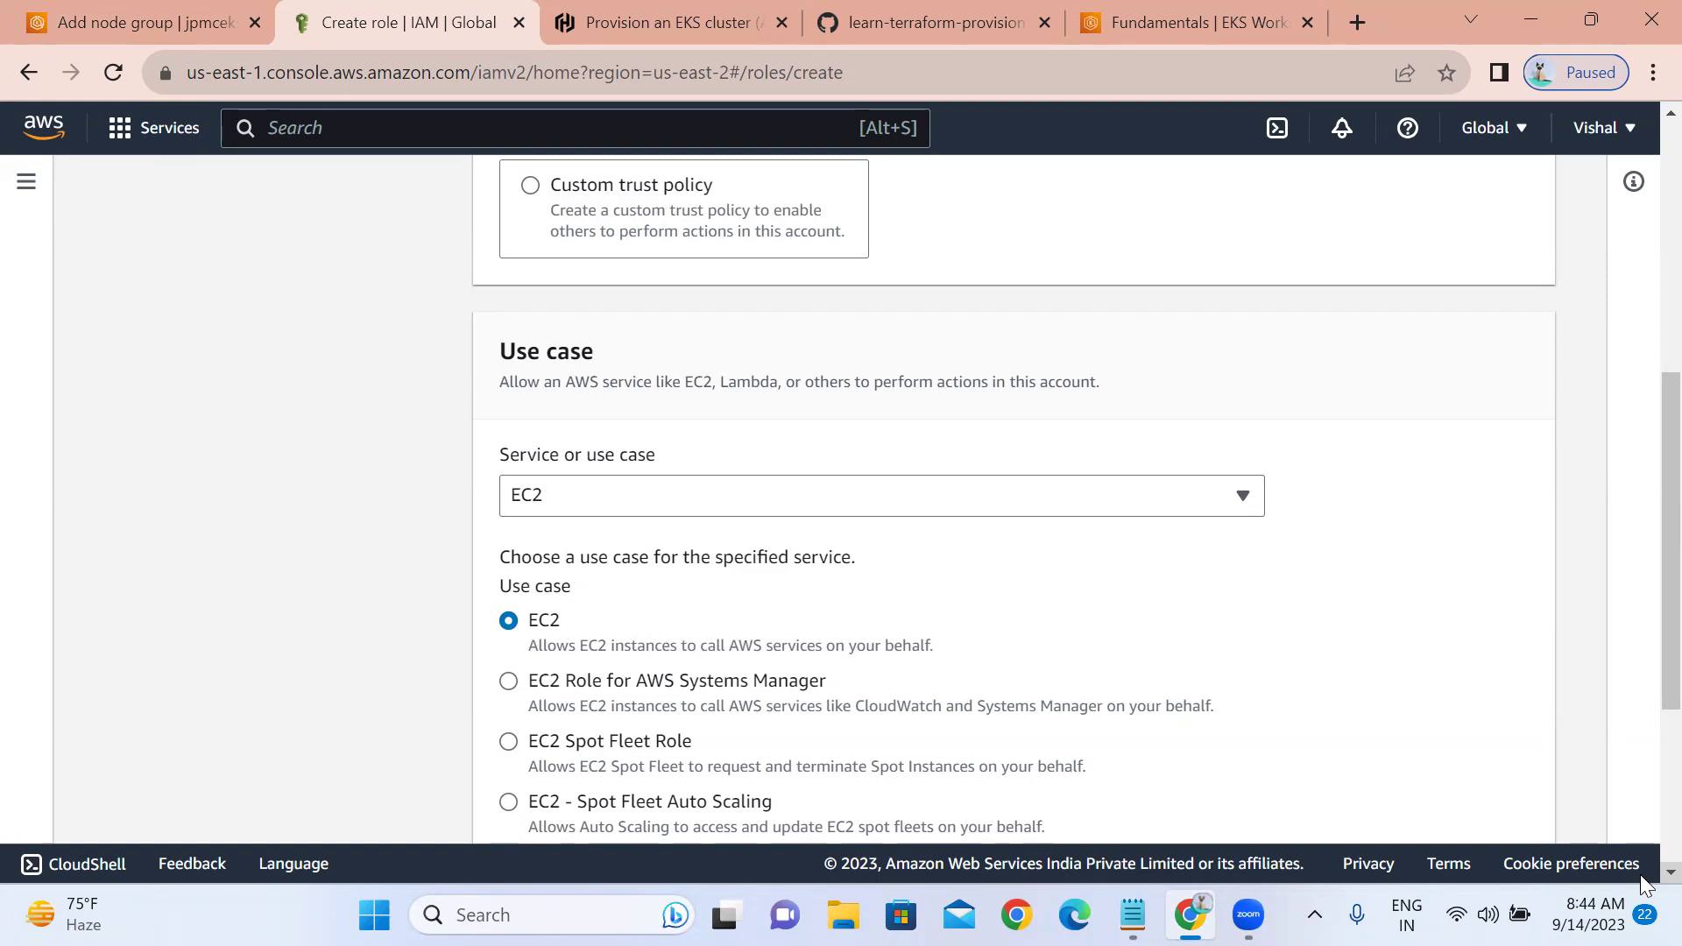
scroll(1641, 873, down, 2)
scroll(1640, 865, down, 3)
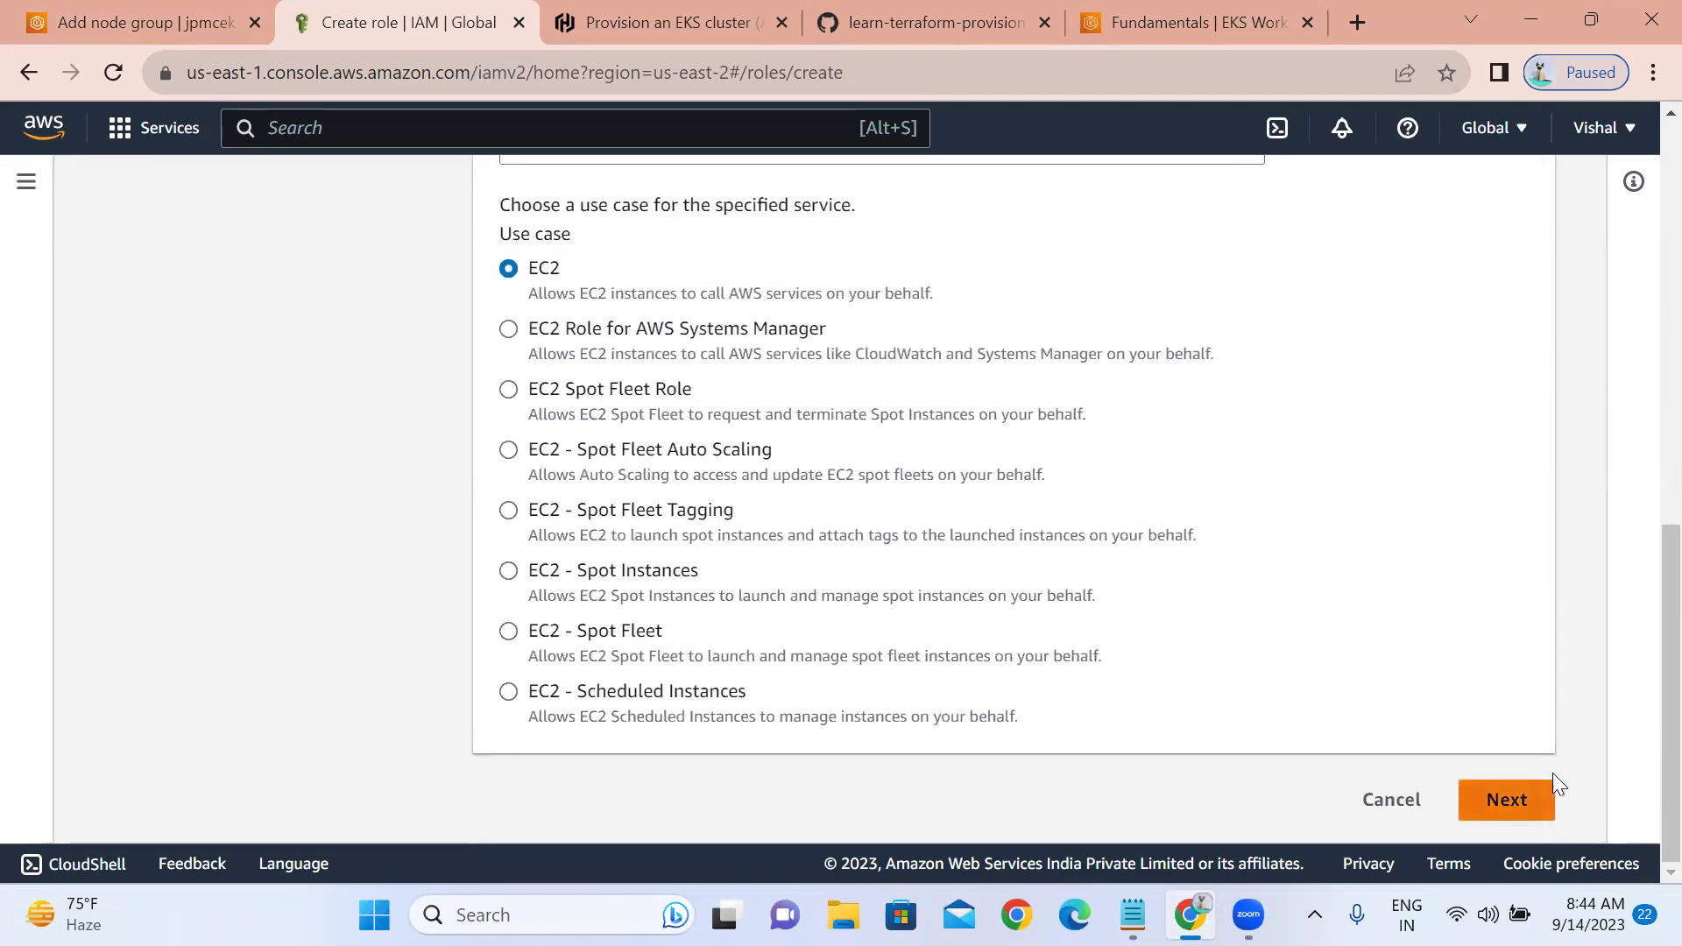
click(1552, 776)
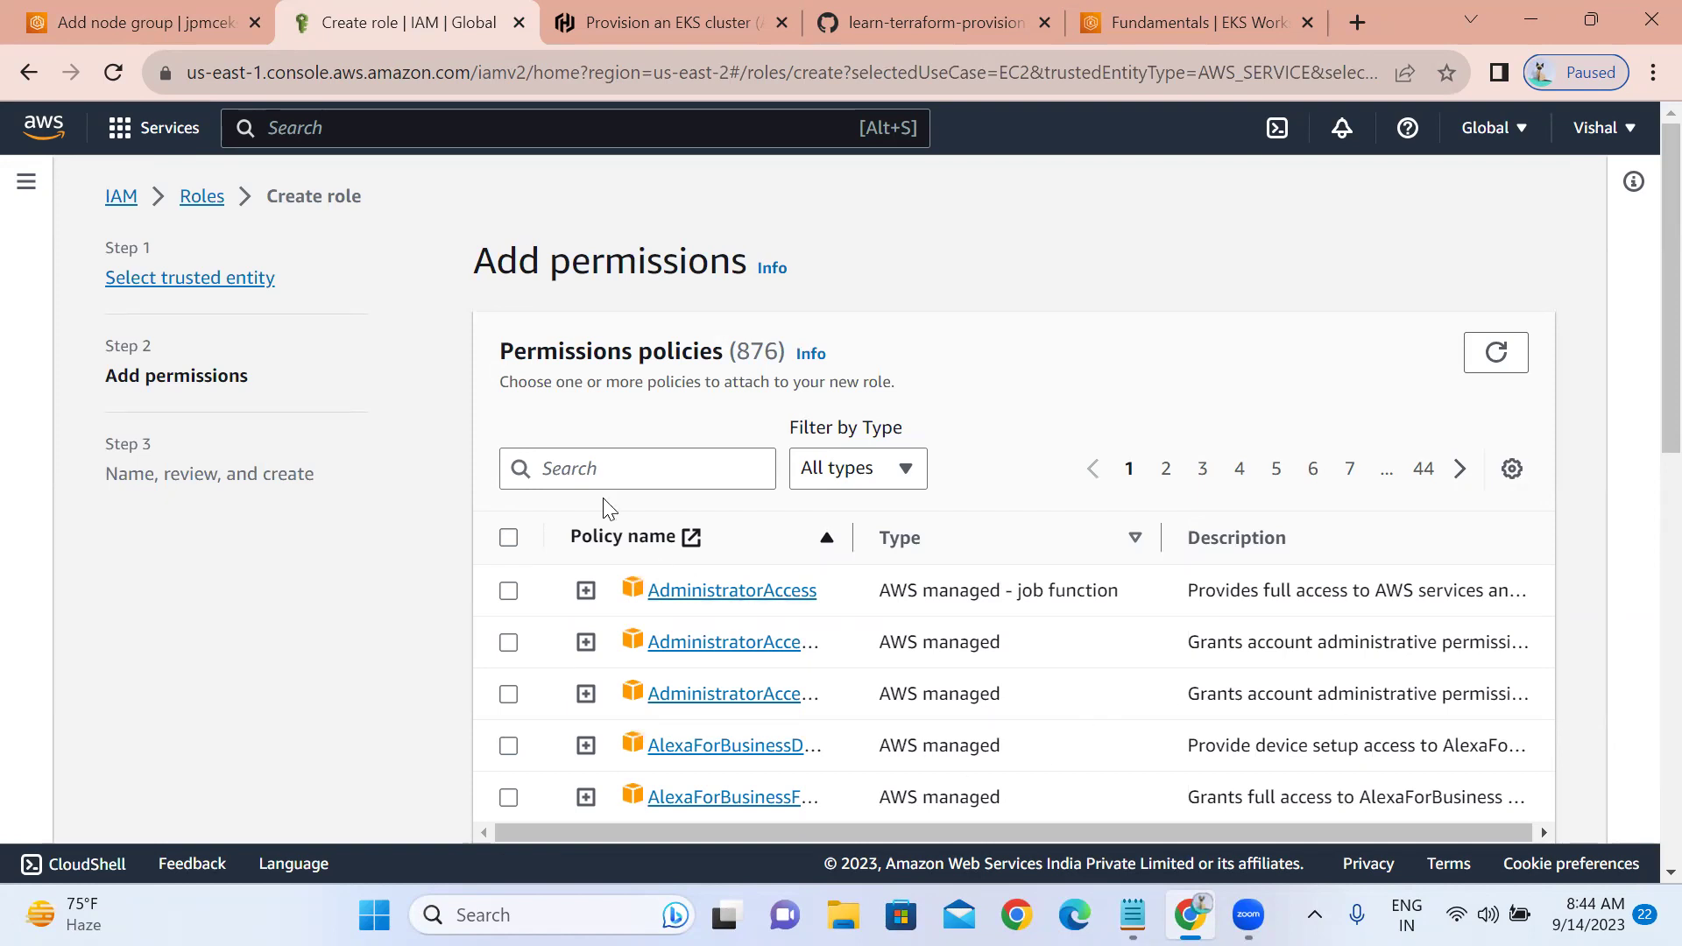
- Filter the permissions policies by "eks" and select AmazonEKSWorkerNodePolicy and AmazonEKS_CNI_Policy for the new role
click(583, 473)
text(eks)
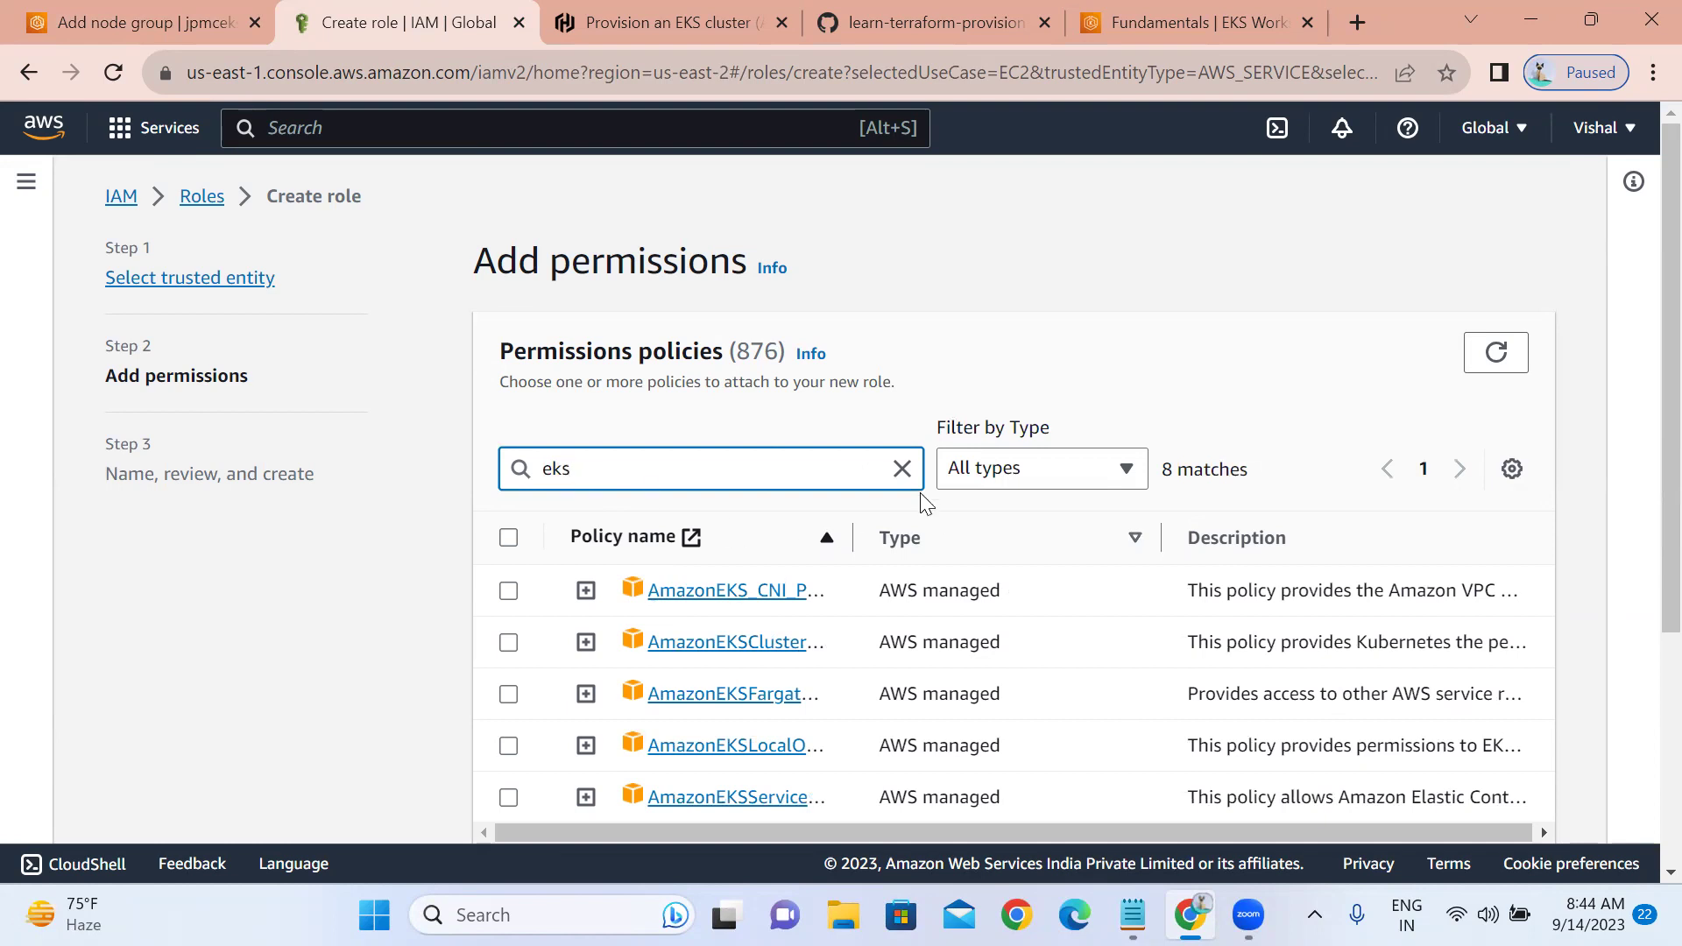
drag(857, 534, 1004, 534)
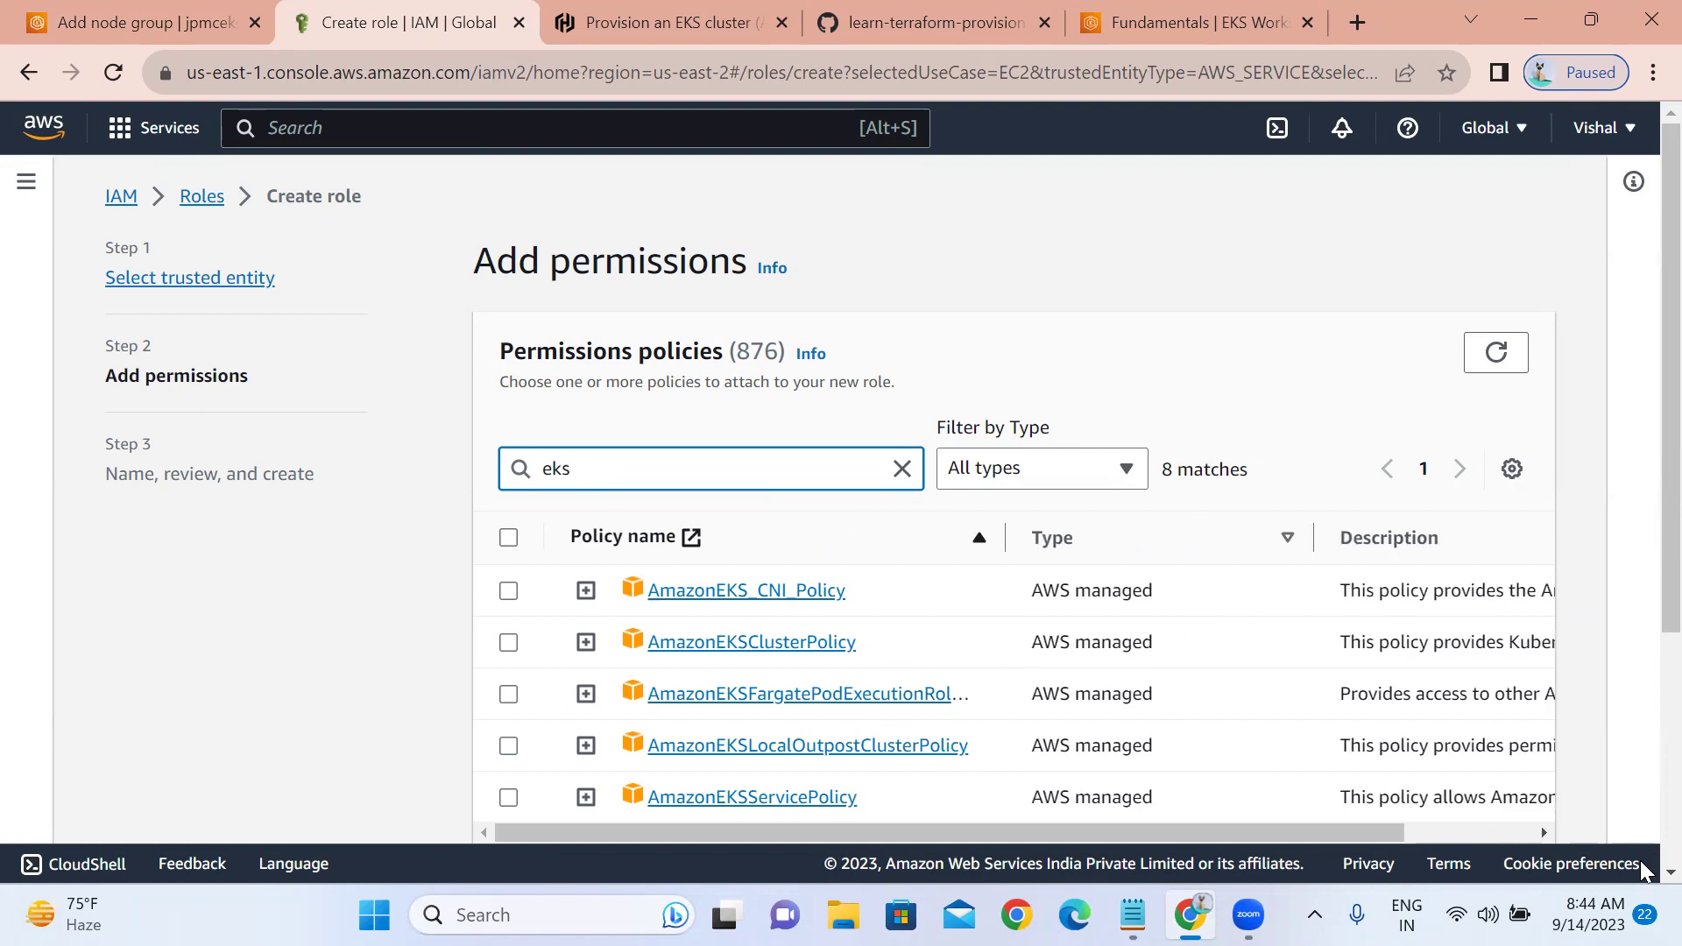
scroll(1642, 867, down, 1)
scroll(1642, 867, down, 4)
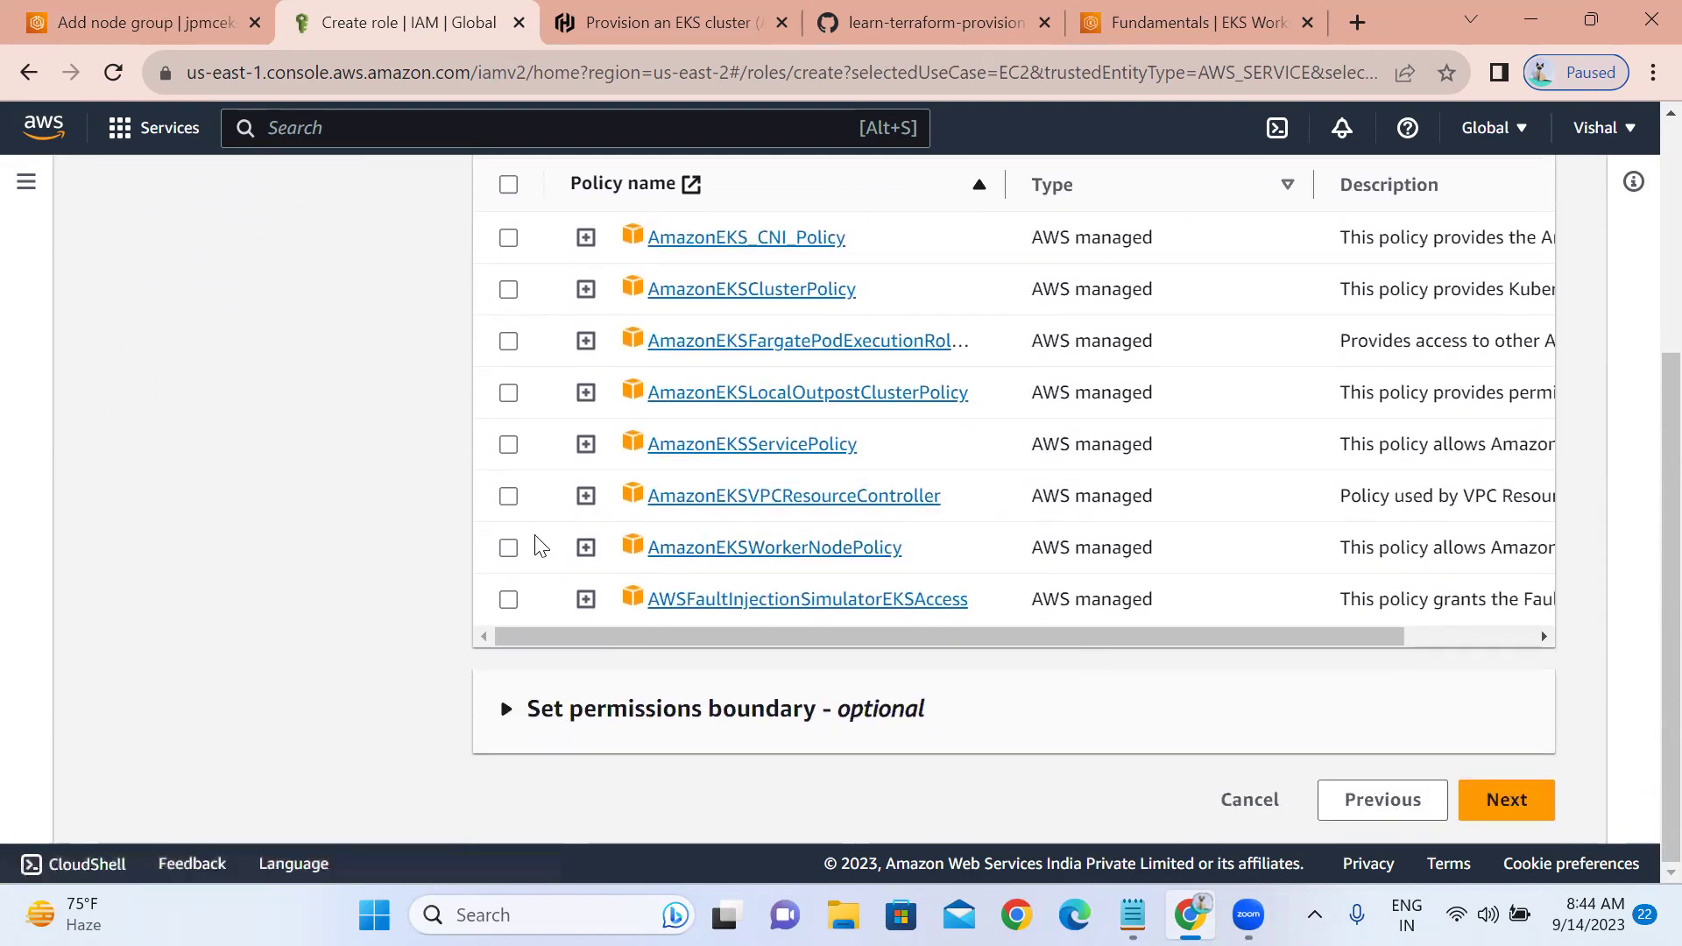
click(508, 547)
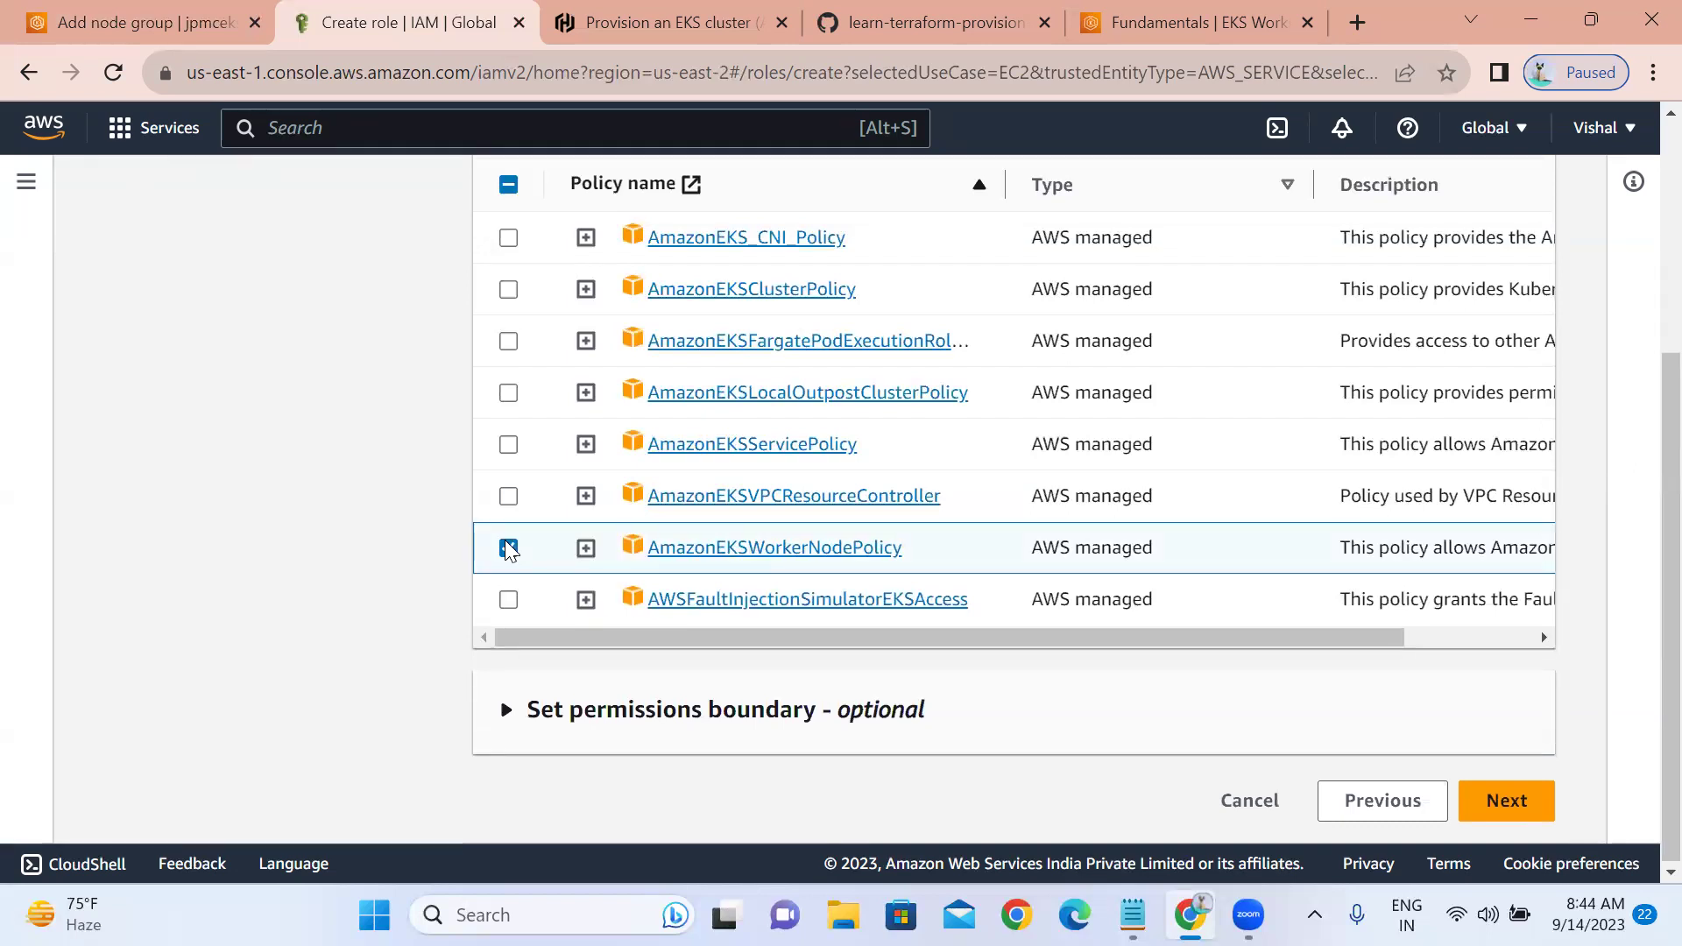
click(1671, 112)
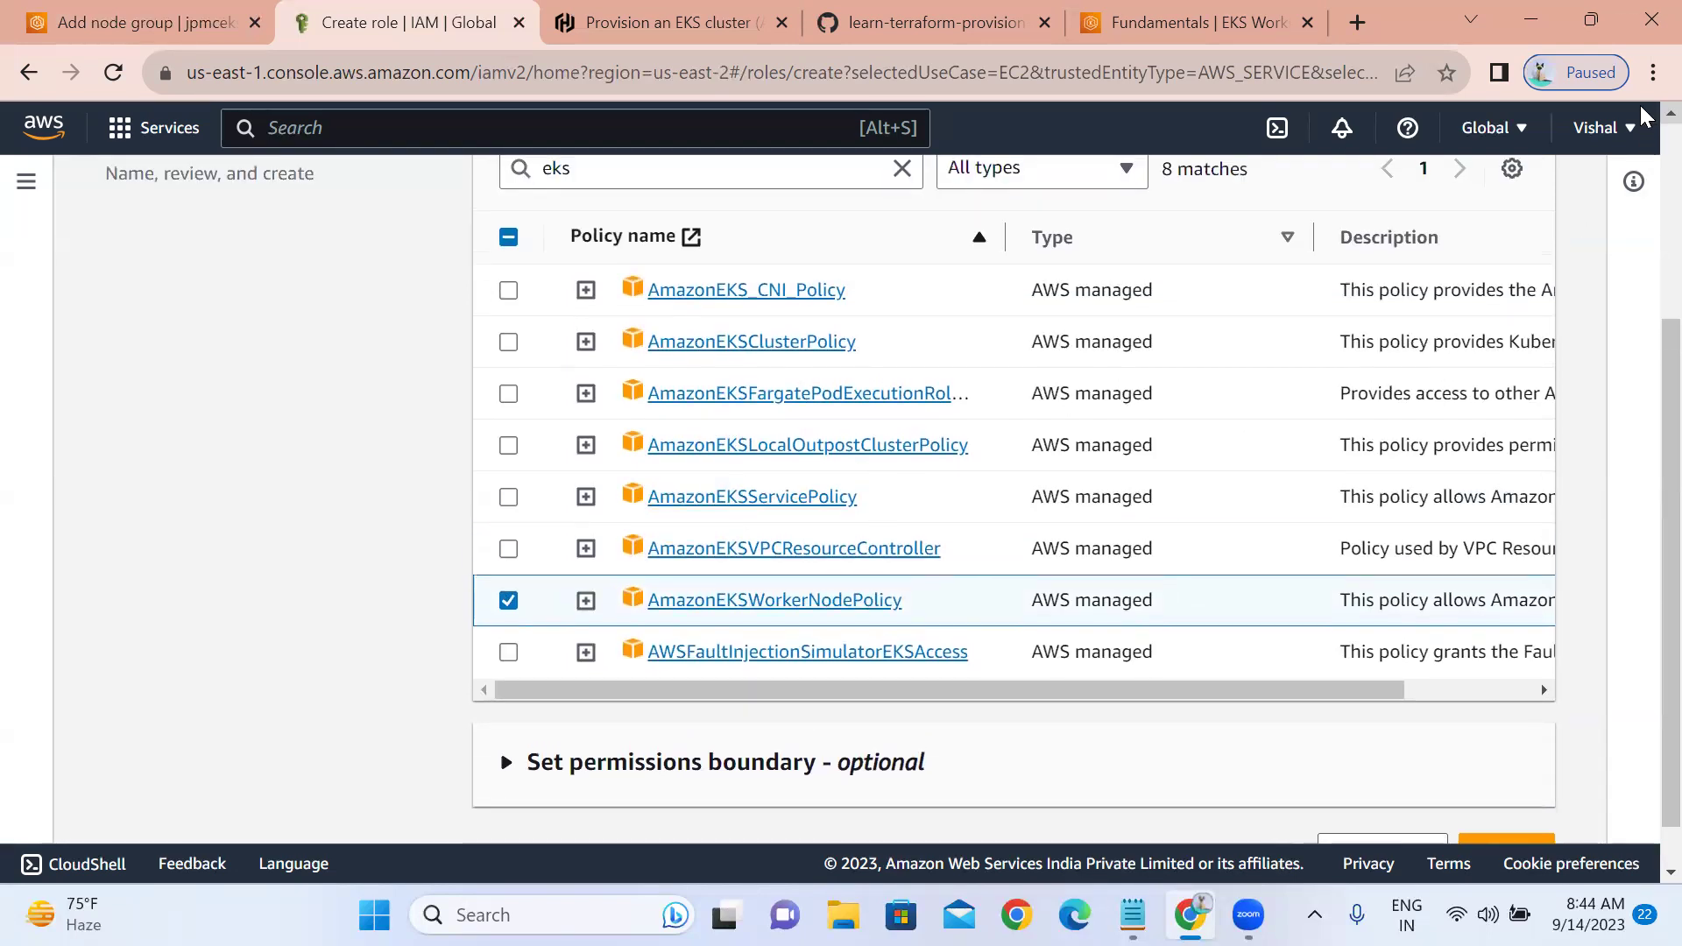
click(508, 292)
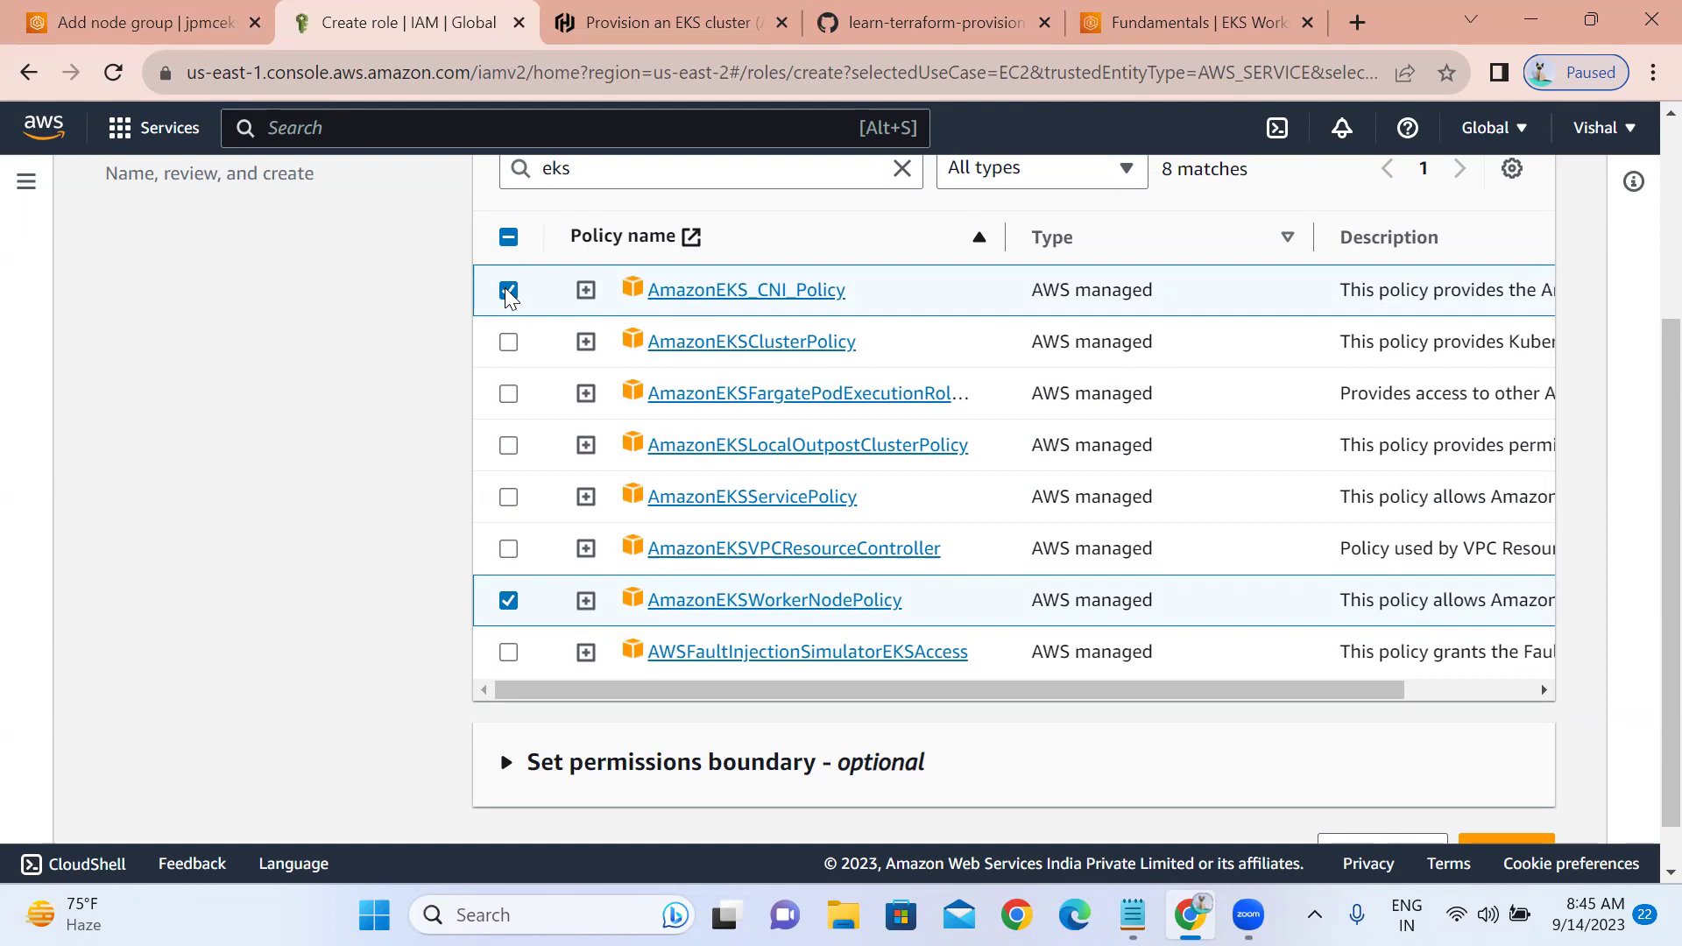
- Filter the policies by "ec2", add AmazonEC2ContainerRegistryReadOnly to the selection and proceed to the role's review page
click(578, 177)
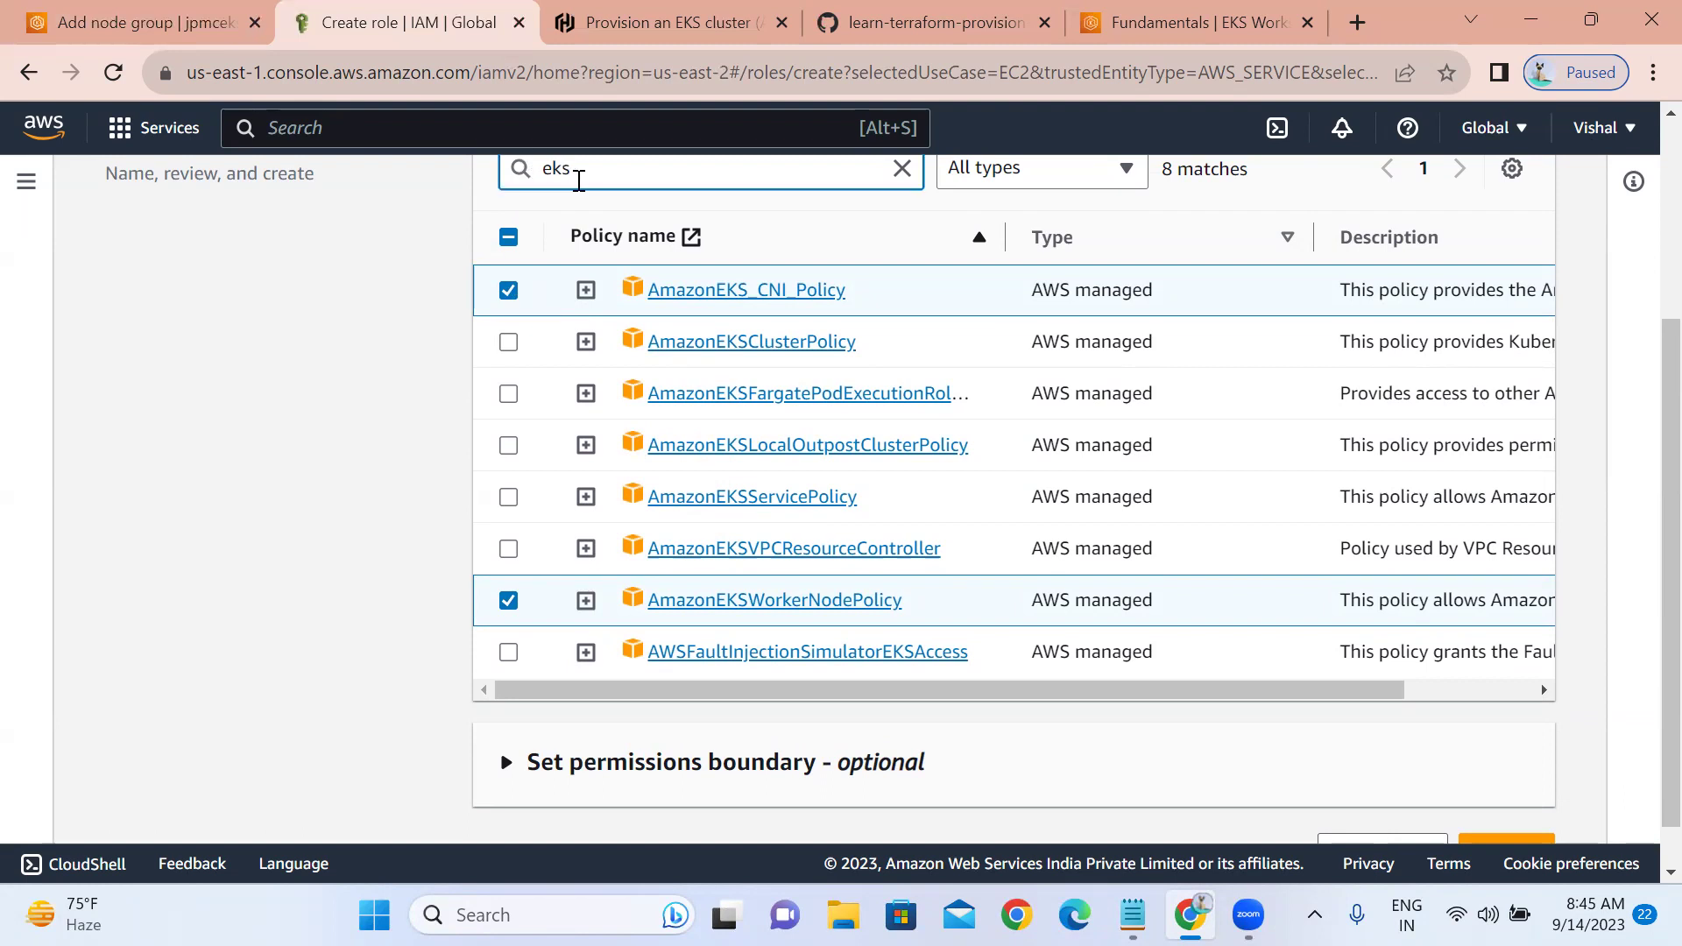
key(BackSpace)
key(BackSpace)
key(BackSpace)
text(ec2)
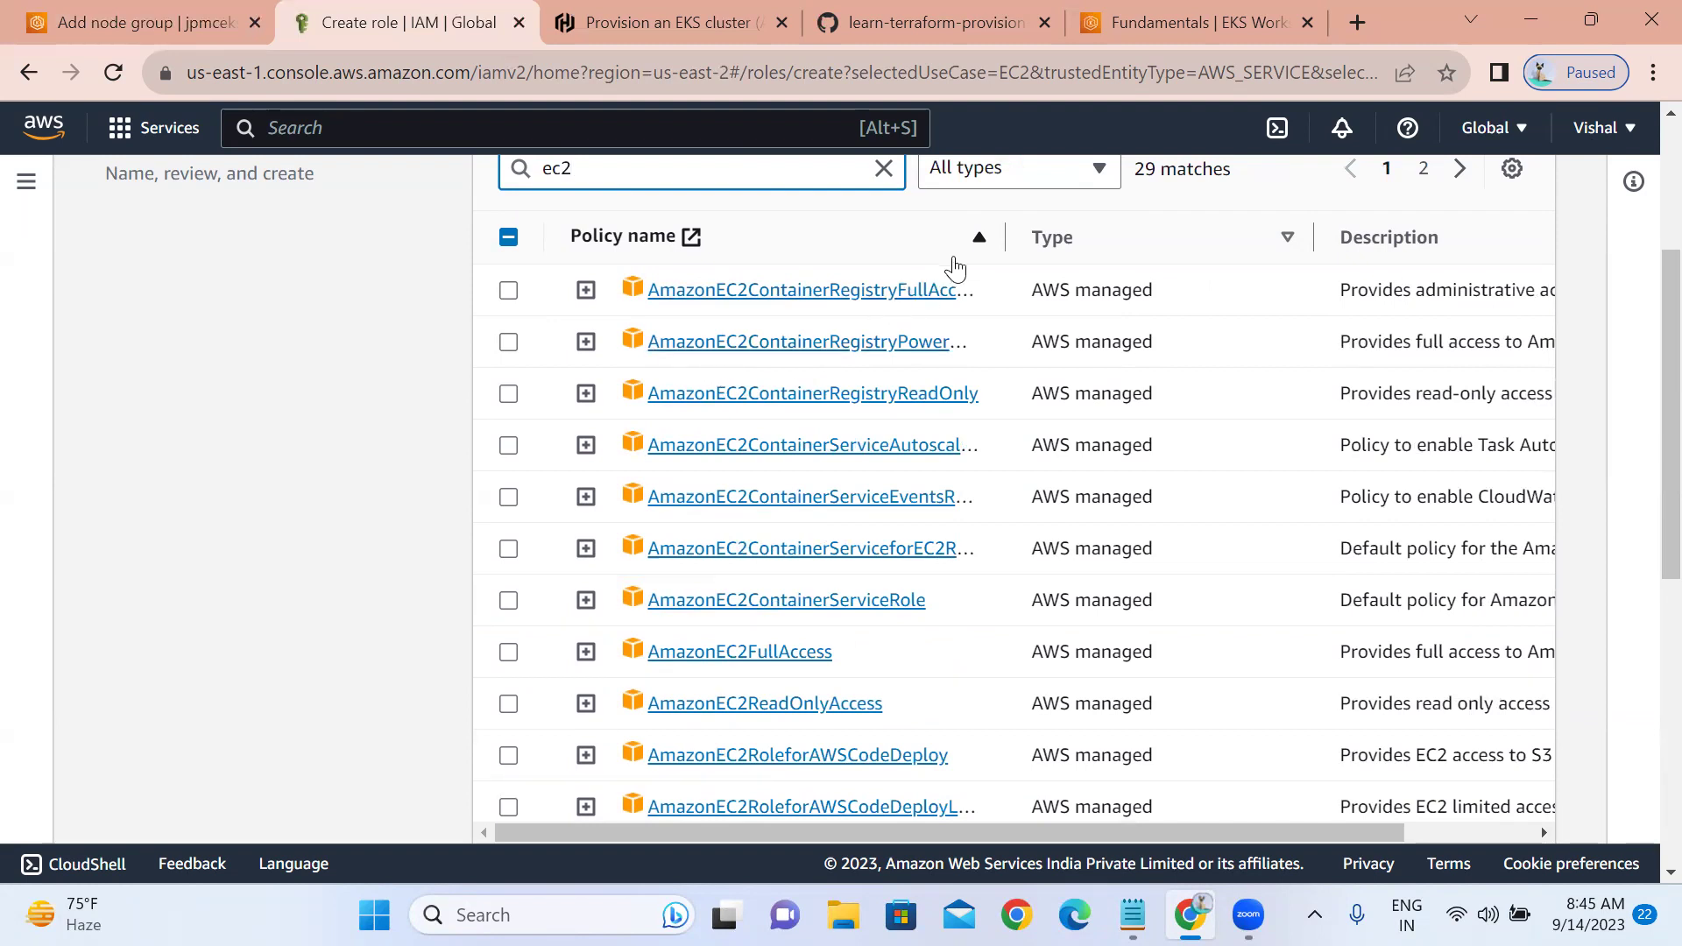
drag(1004, 237, 1090, 257)
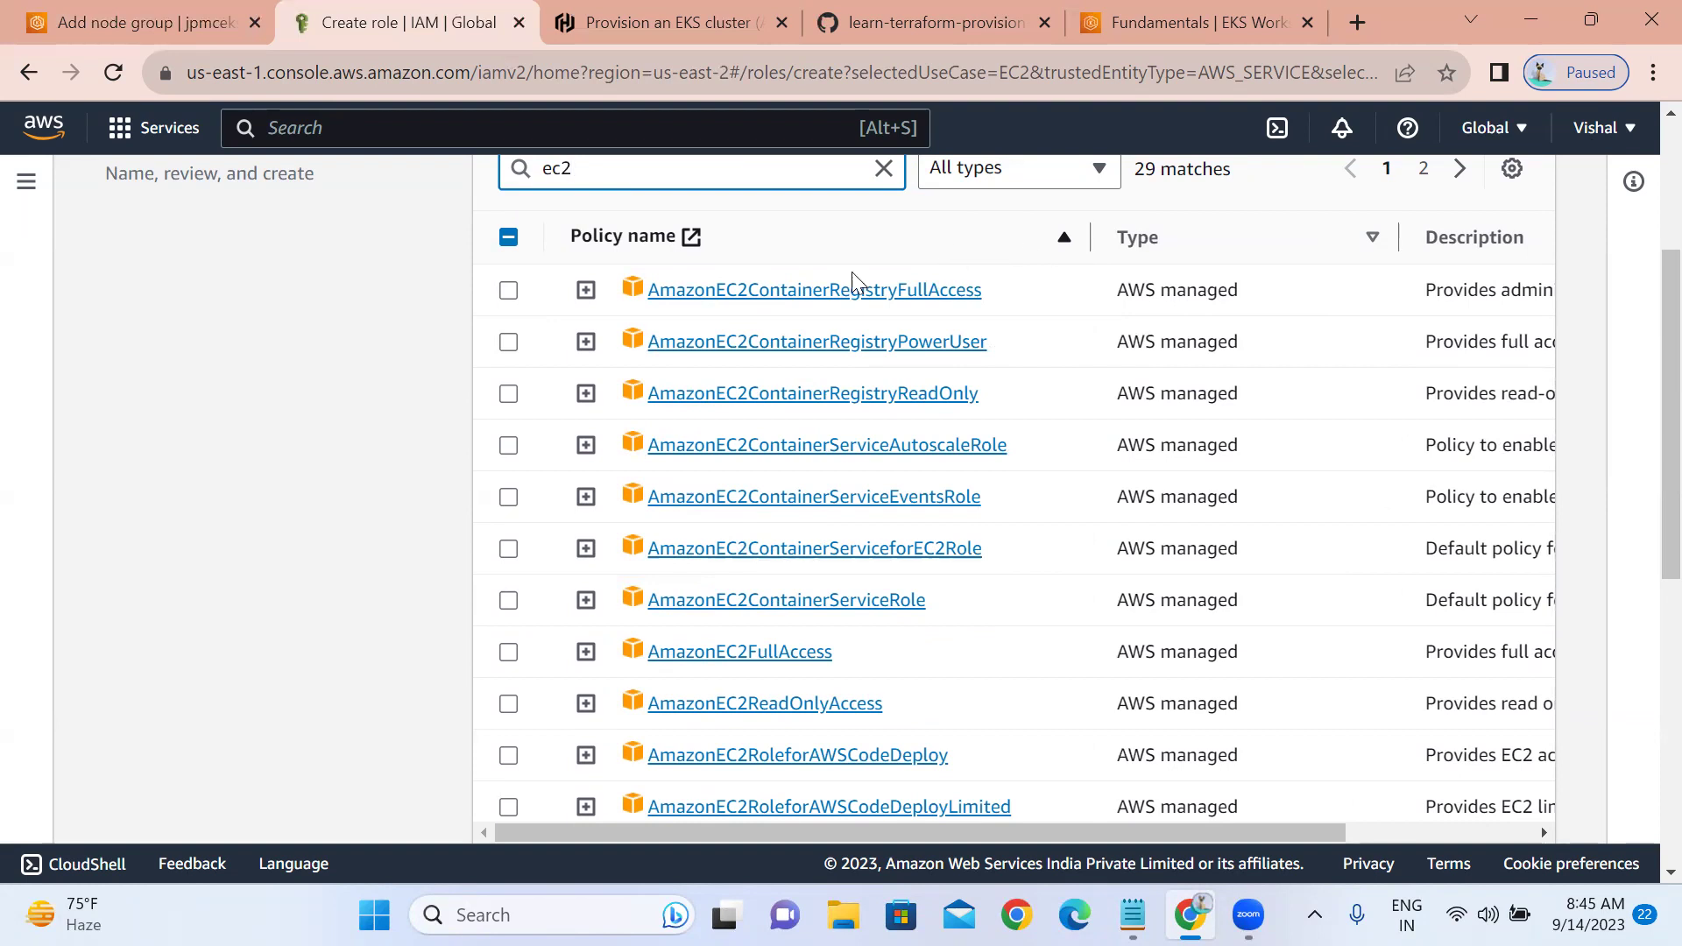
click(509, 395)
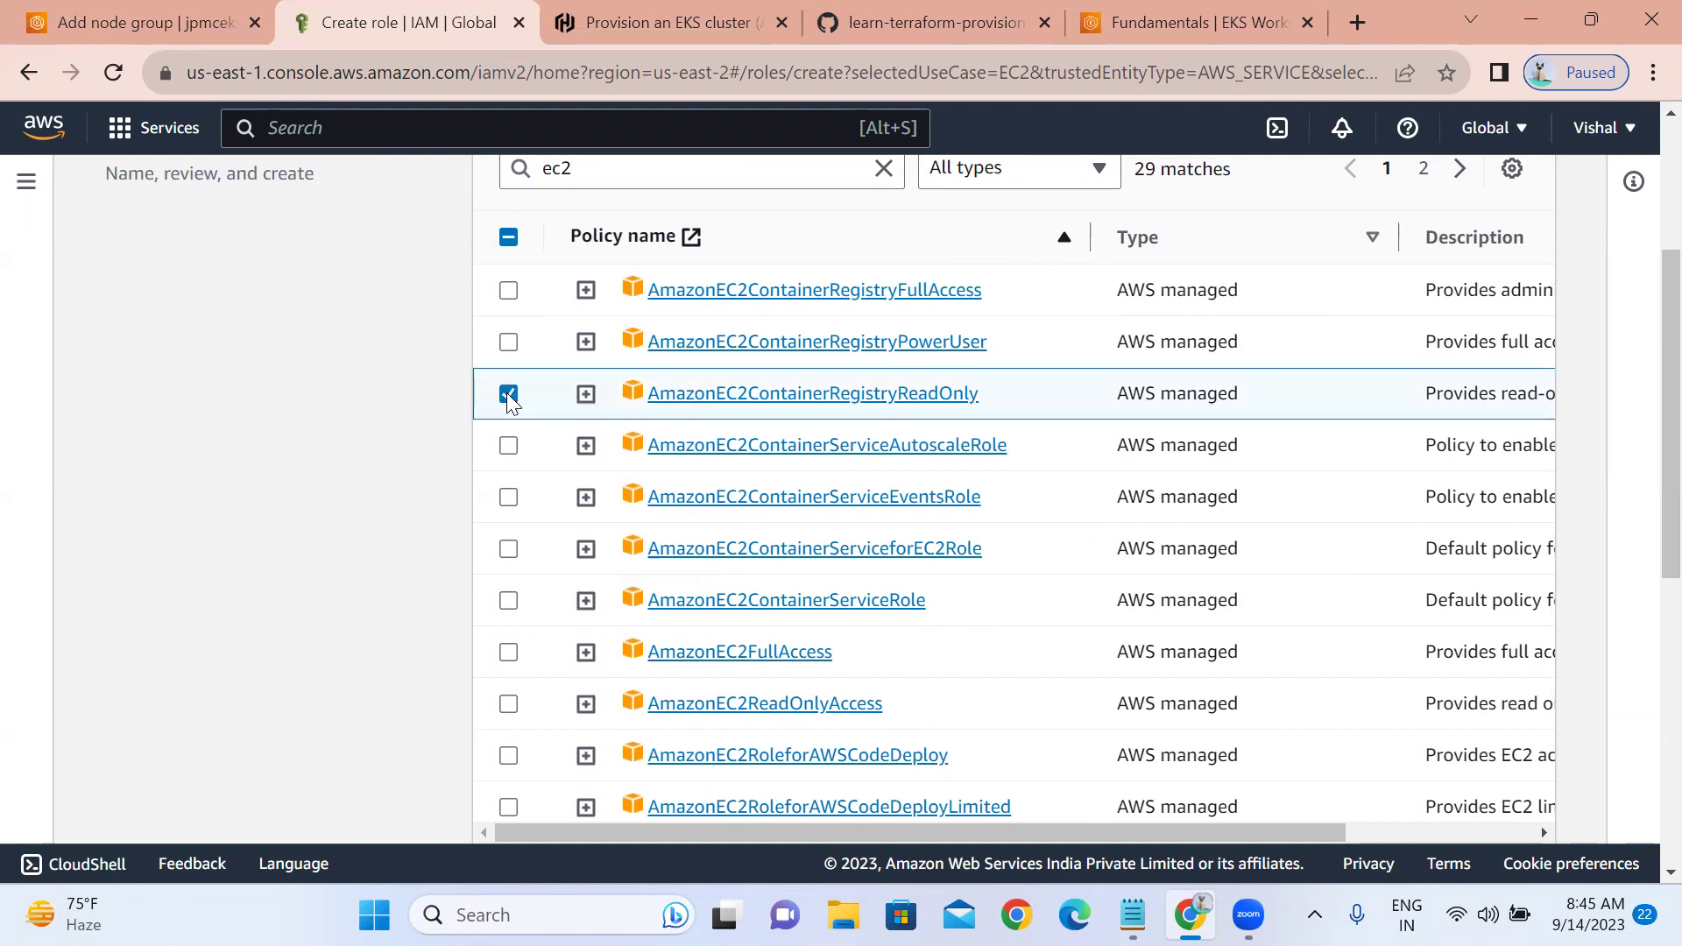
scroll(1643, 874, down, 8)
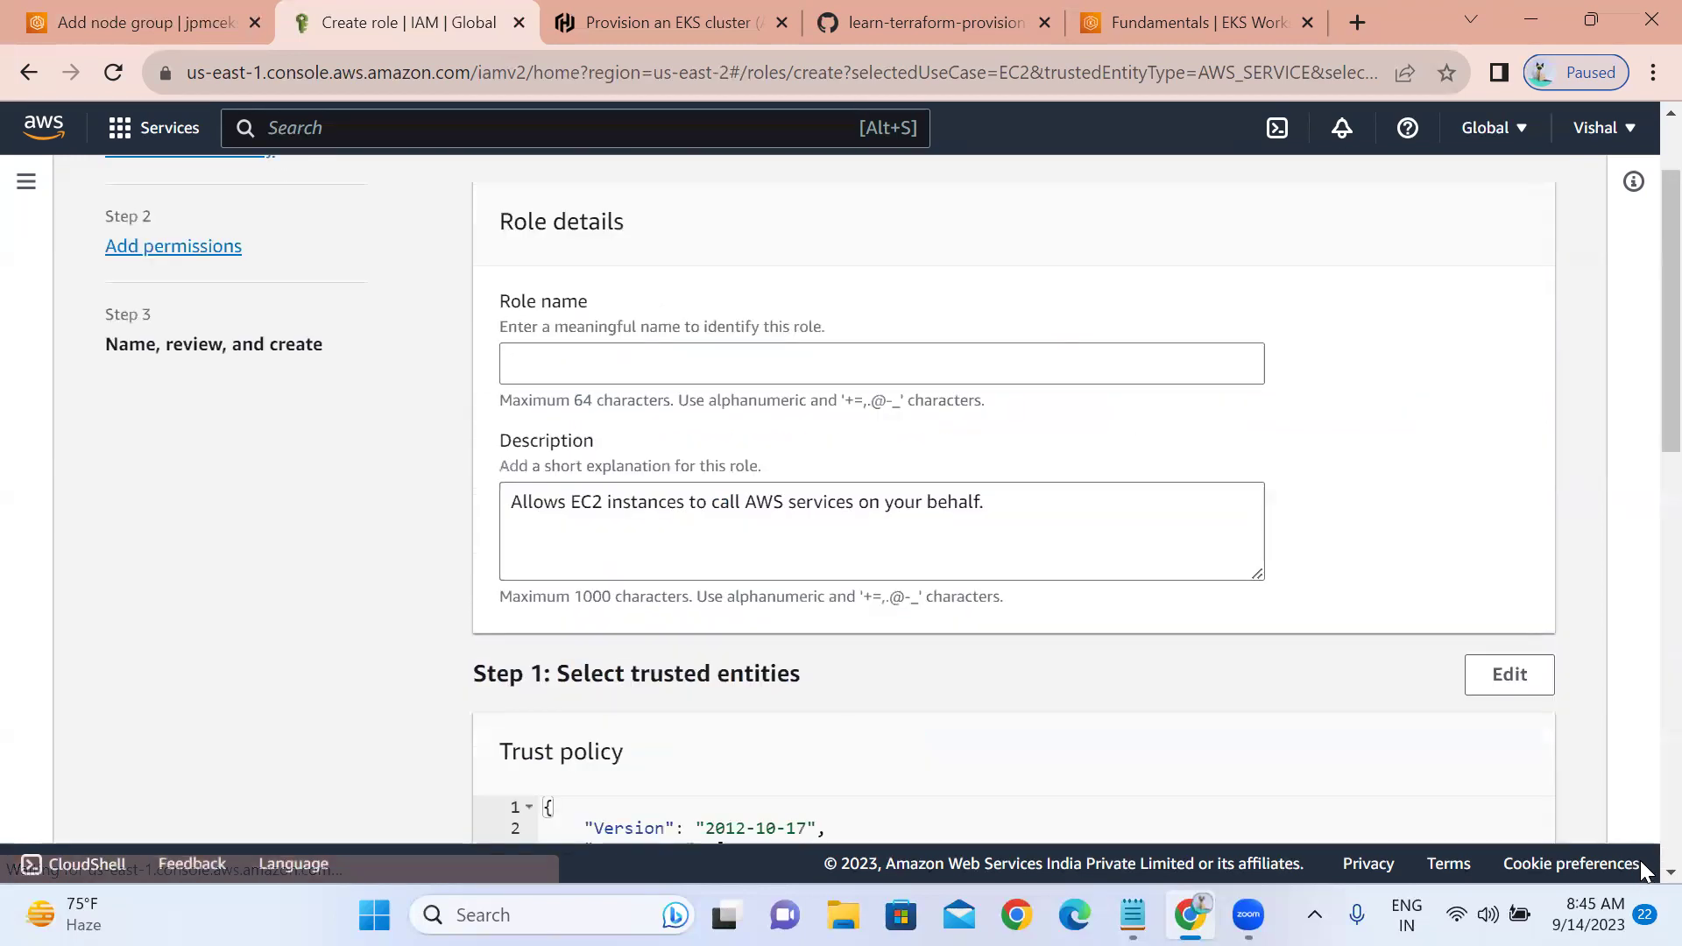
- Name the role eksnodegroup, review its attached policies and create it
click(624, 372)
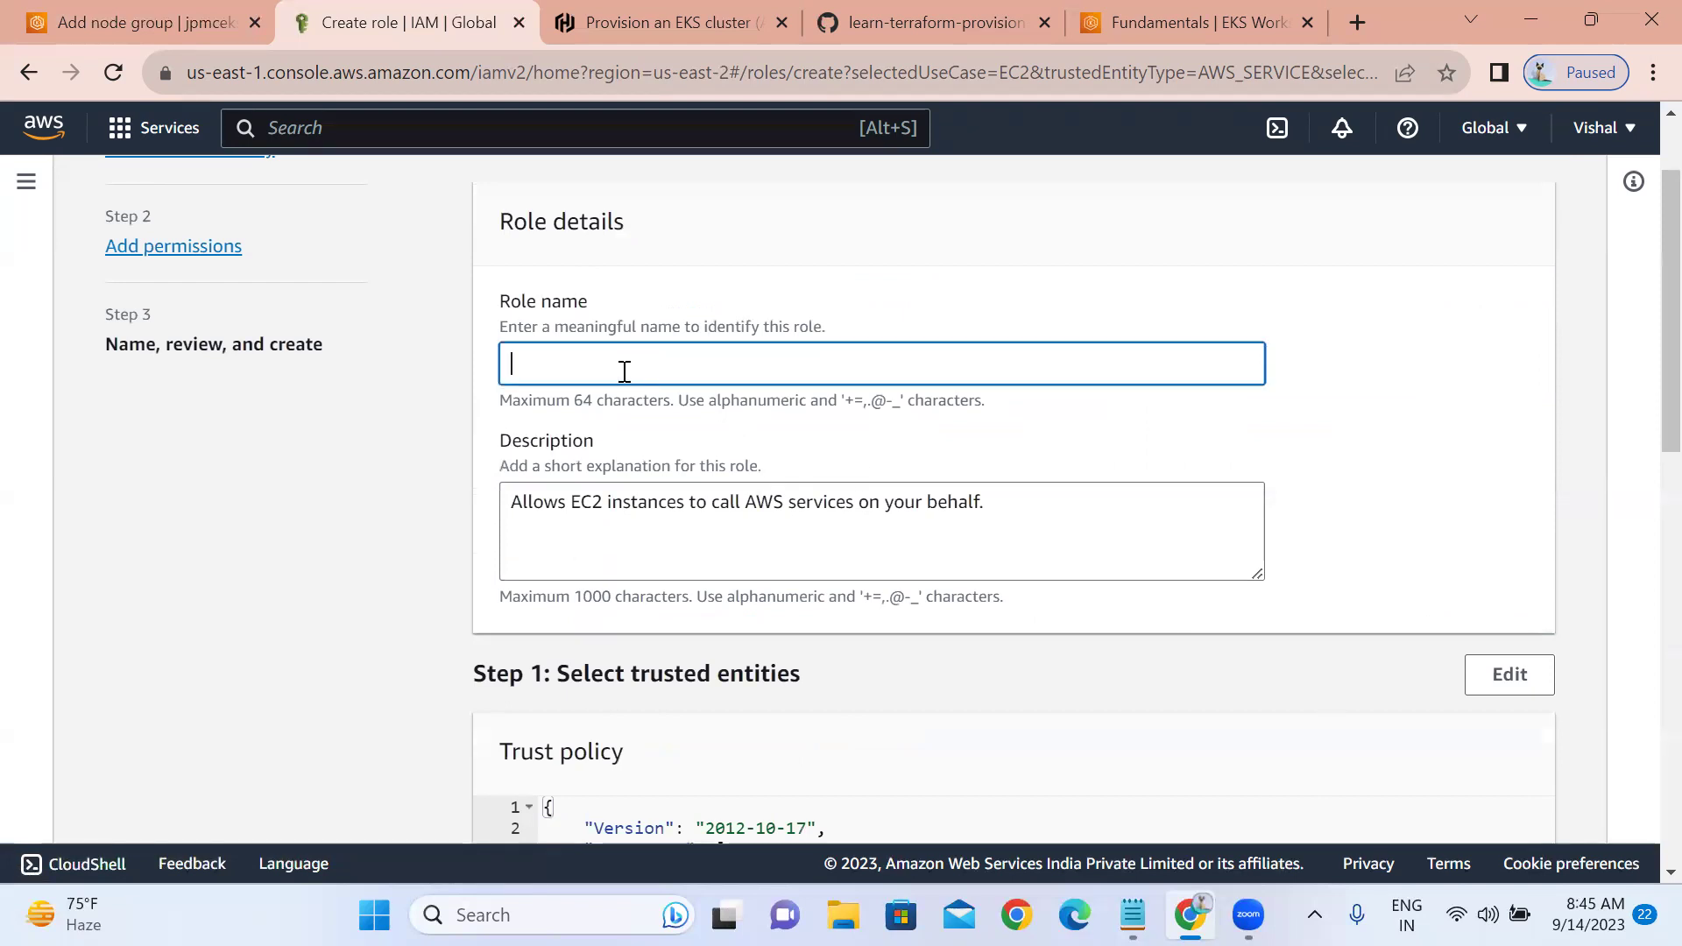
text(eksnodegroup)
scroll(1640, 867, down, 4)
scroll(1639, 867, down, 8)
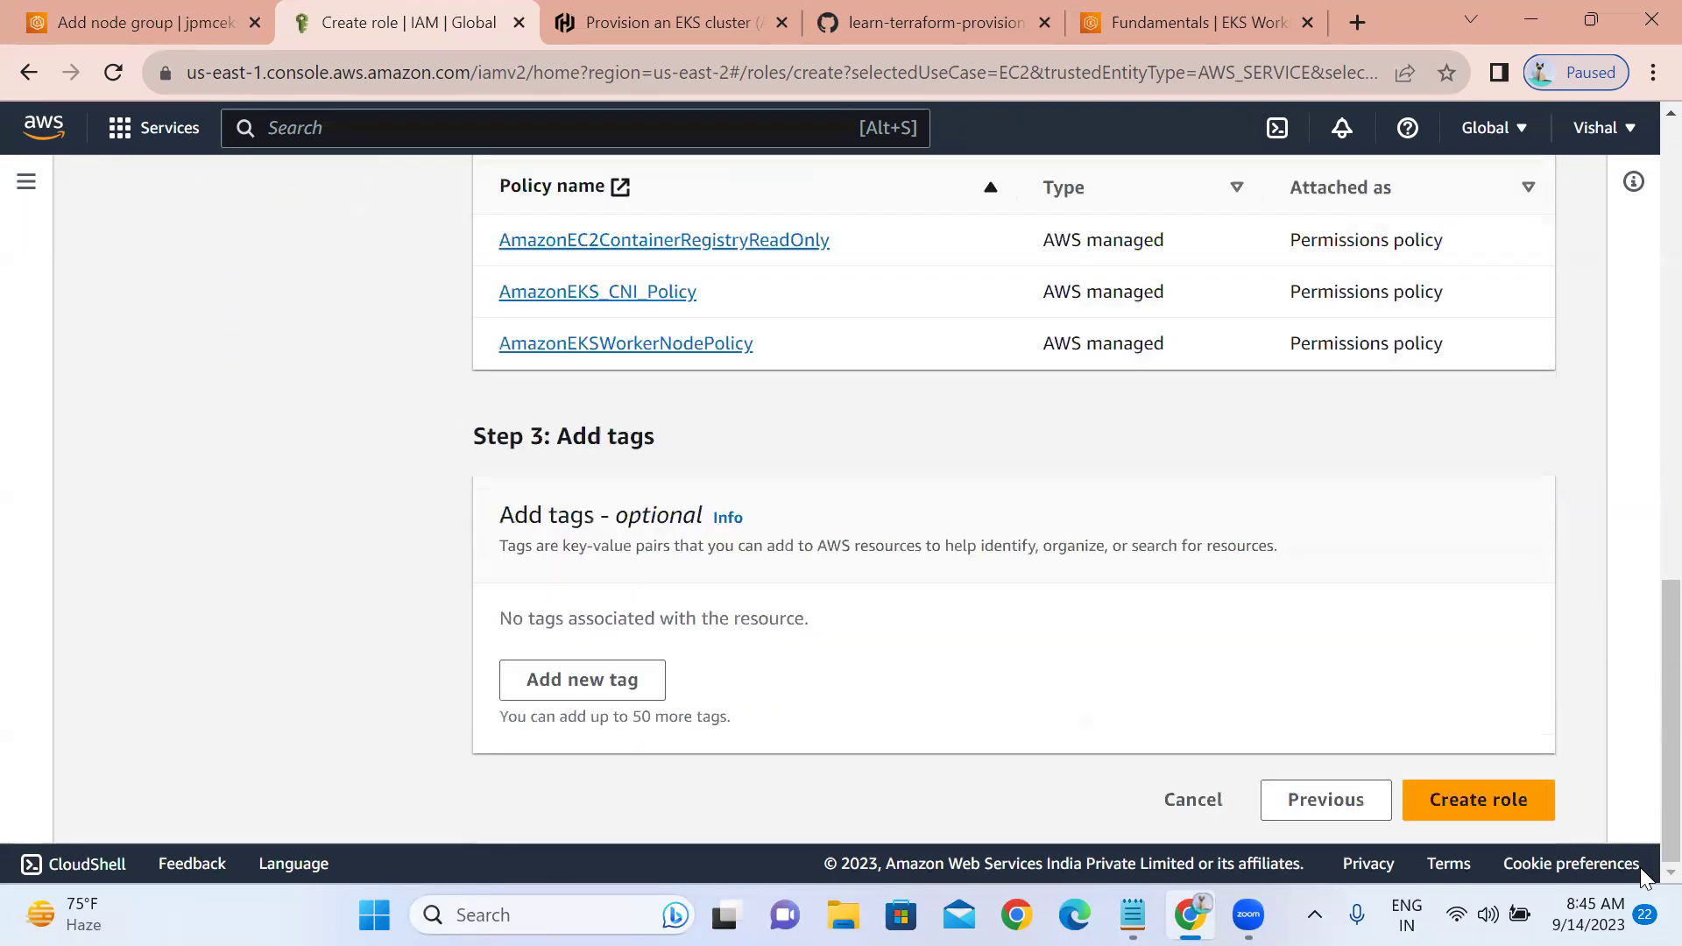
click(1432, 777)
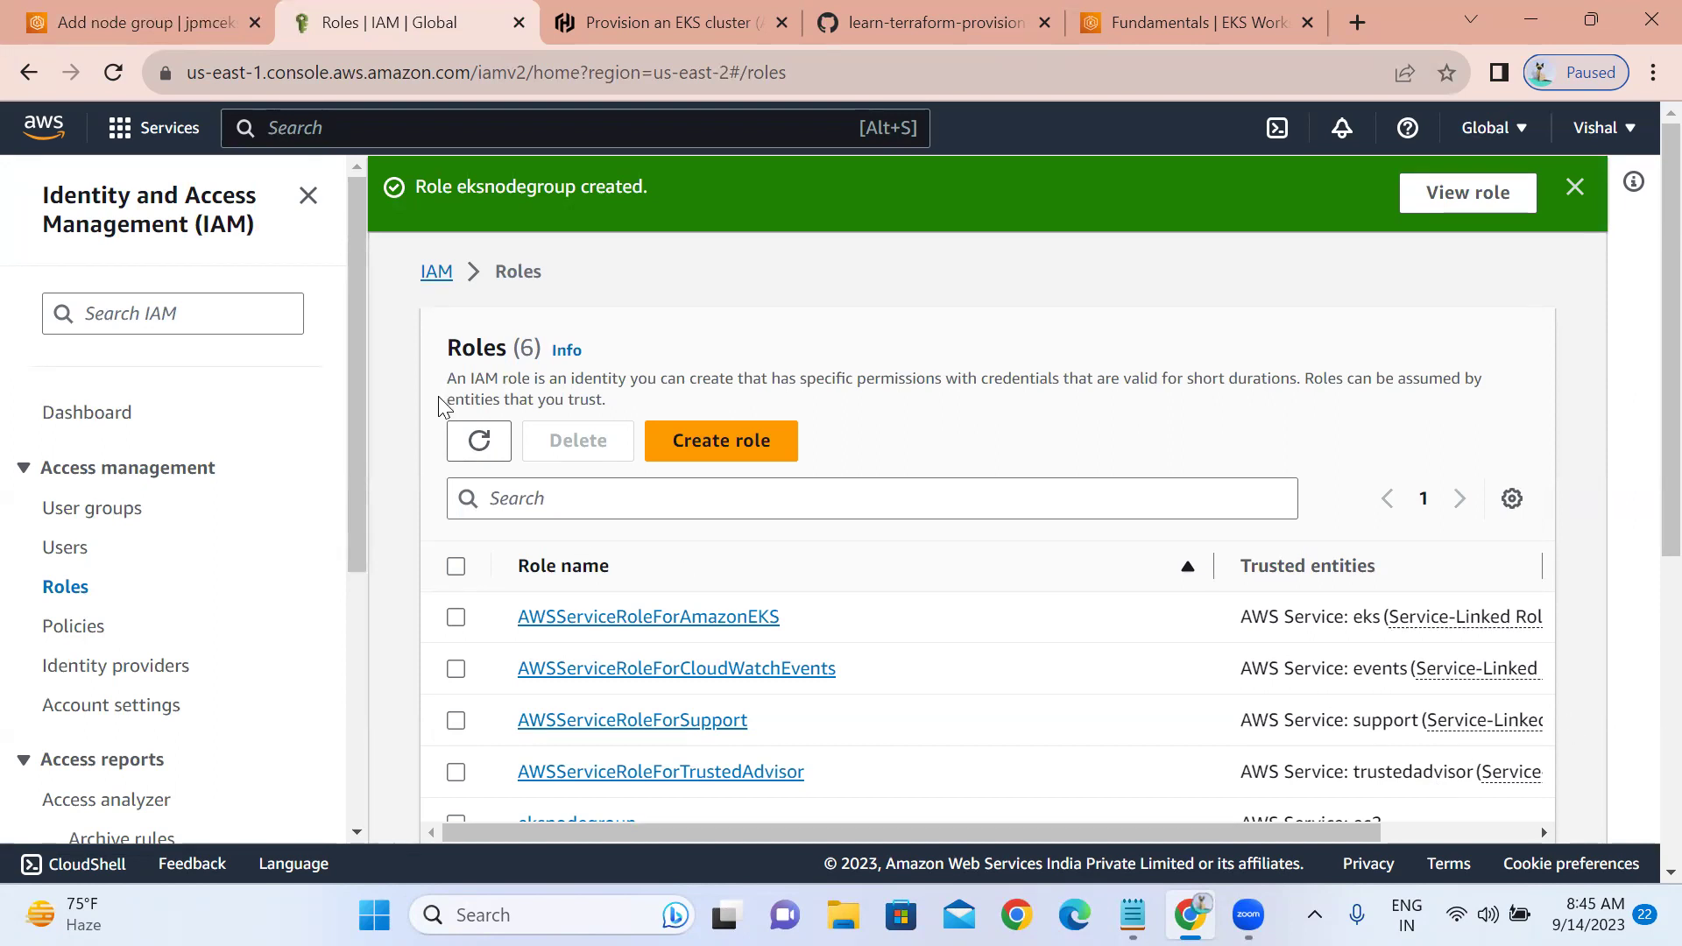
- Refresh the IAM roles list and look through it for the eksnodegroup role
click(478, 440)
scroll(1644, 876, down, 1)
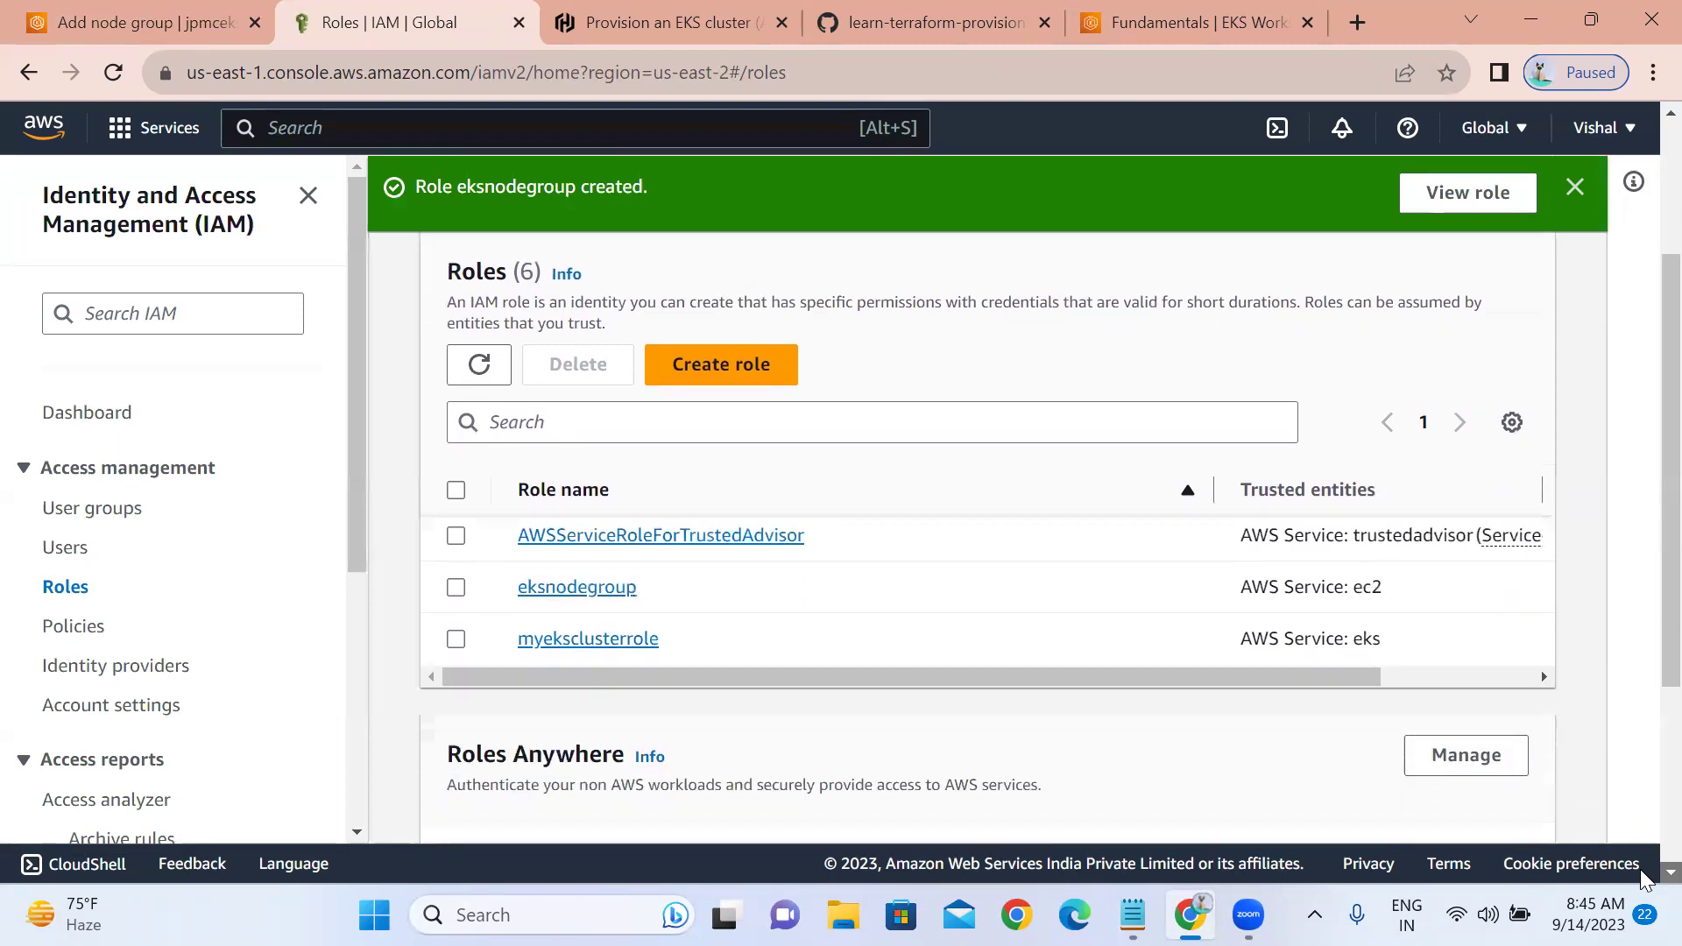
scroll(1645, 876, down, 1)
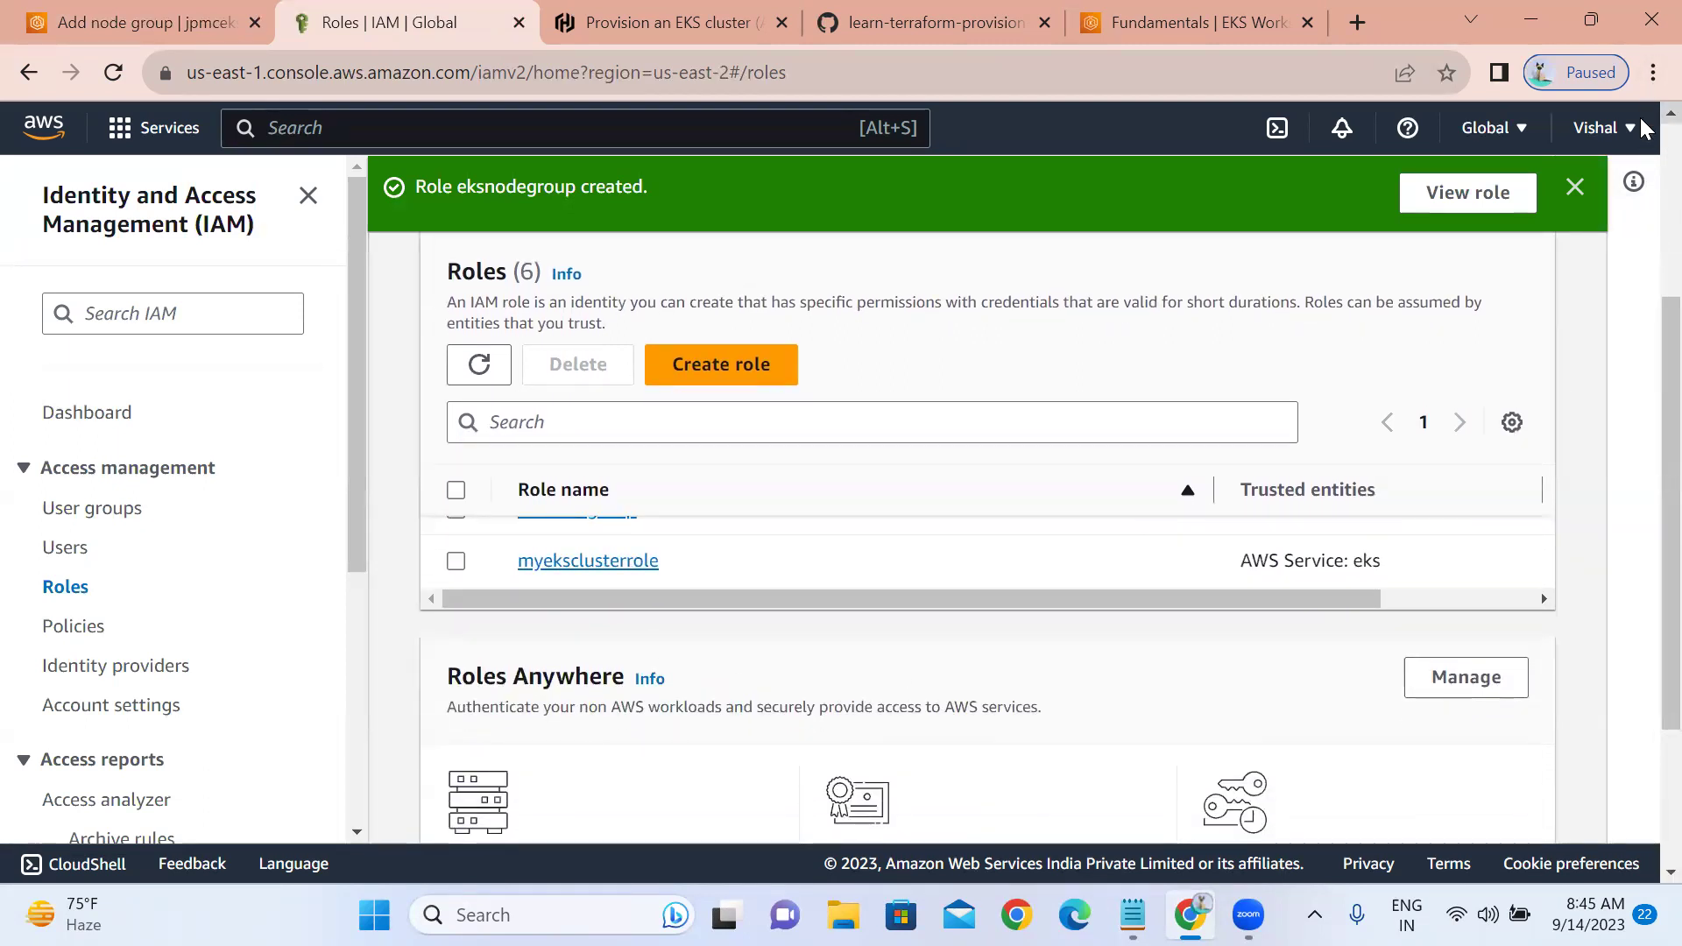
scroll(1645, 127, up, 3)
scroll(1644, 127, up, 1)
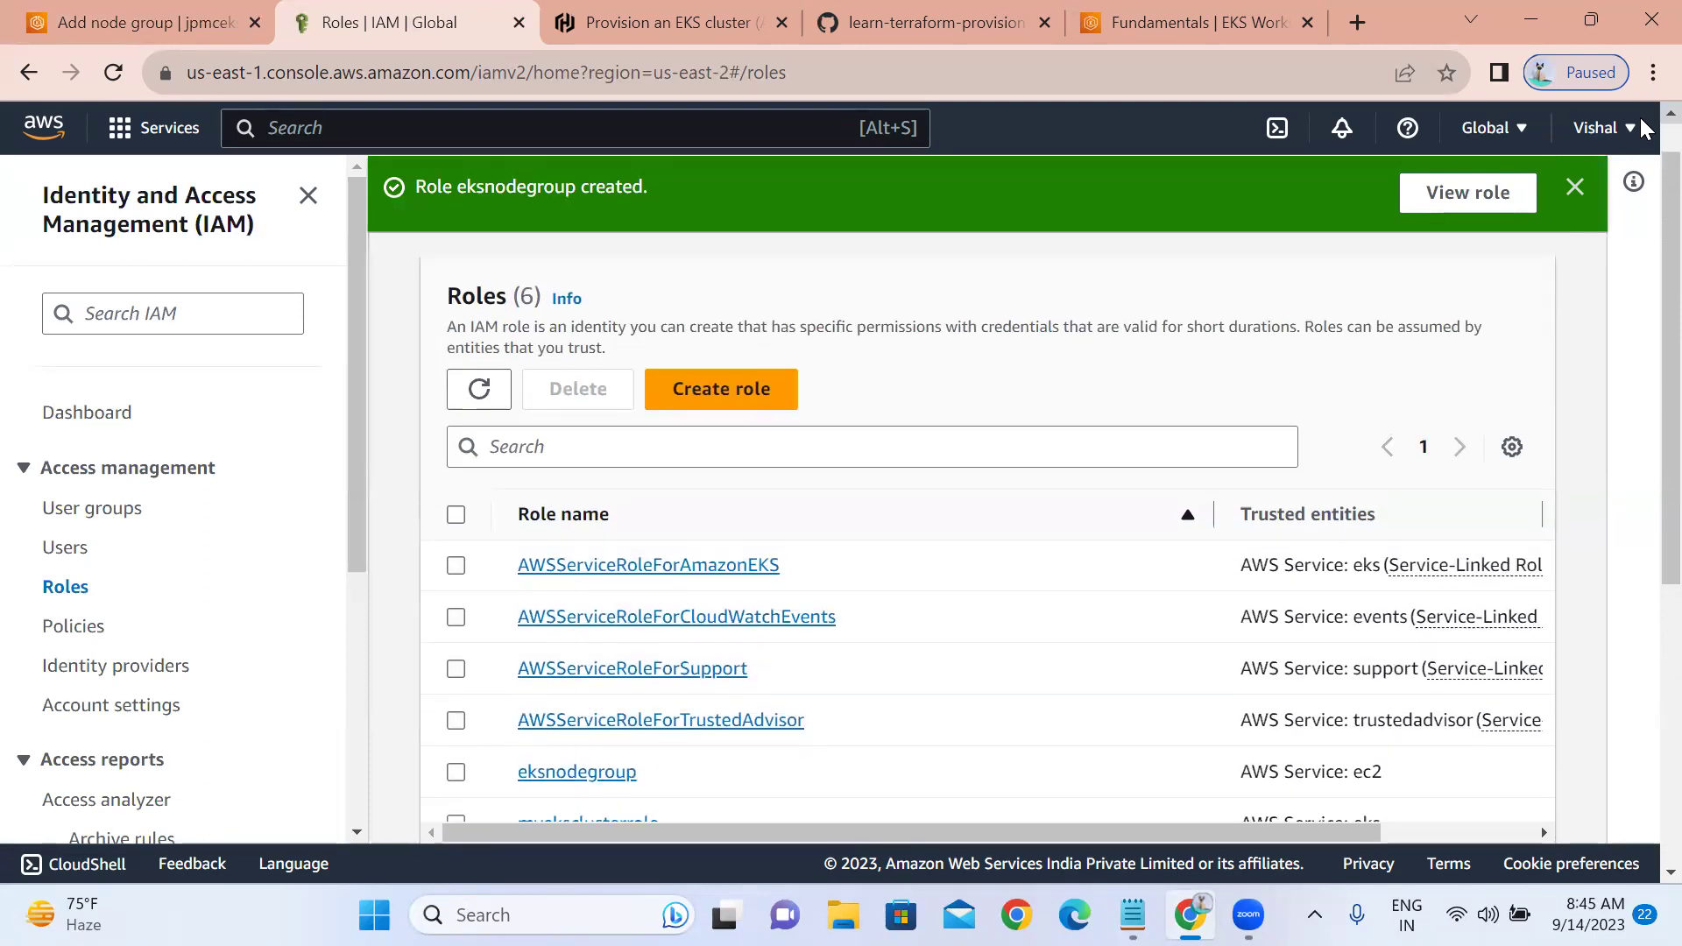
- Return to the Add node group page, assign eksnodegroup as the node IAM role and continue to the compute and scaling configuration
click(68, 9)
click(1298, 449)
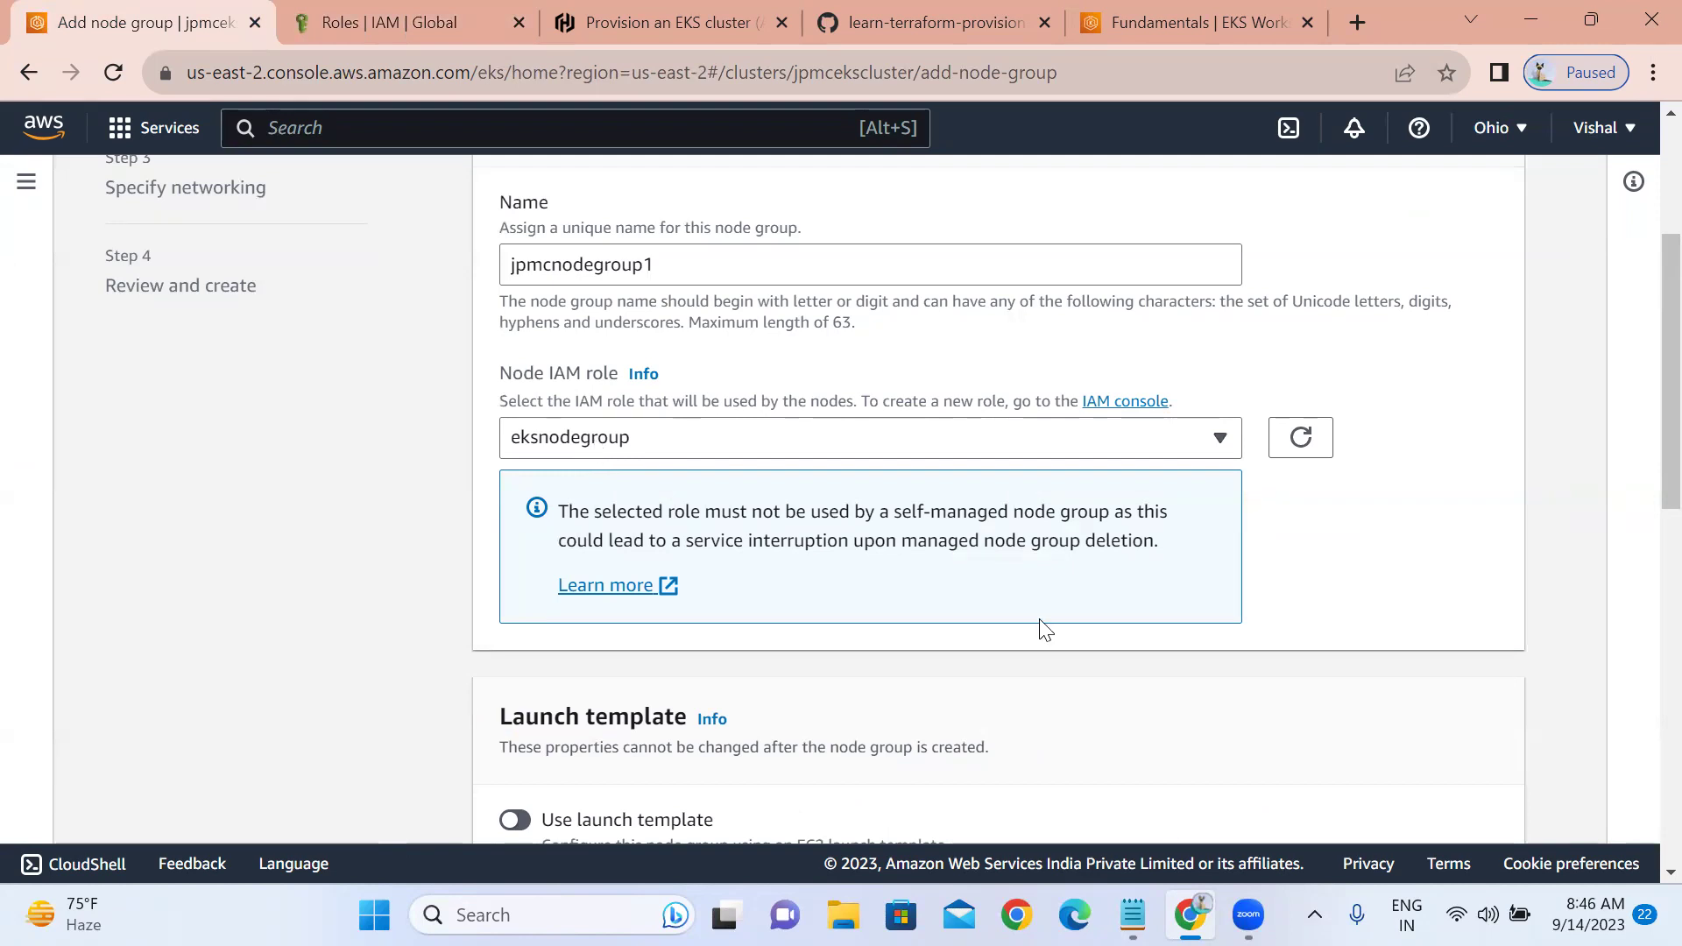
scroll(1639, 867, down, 5)
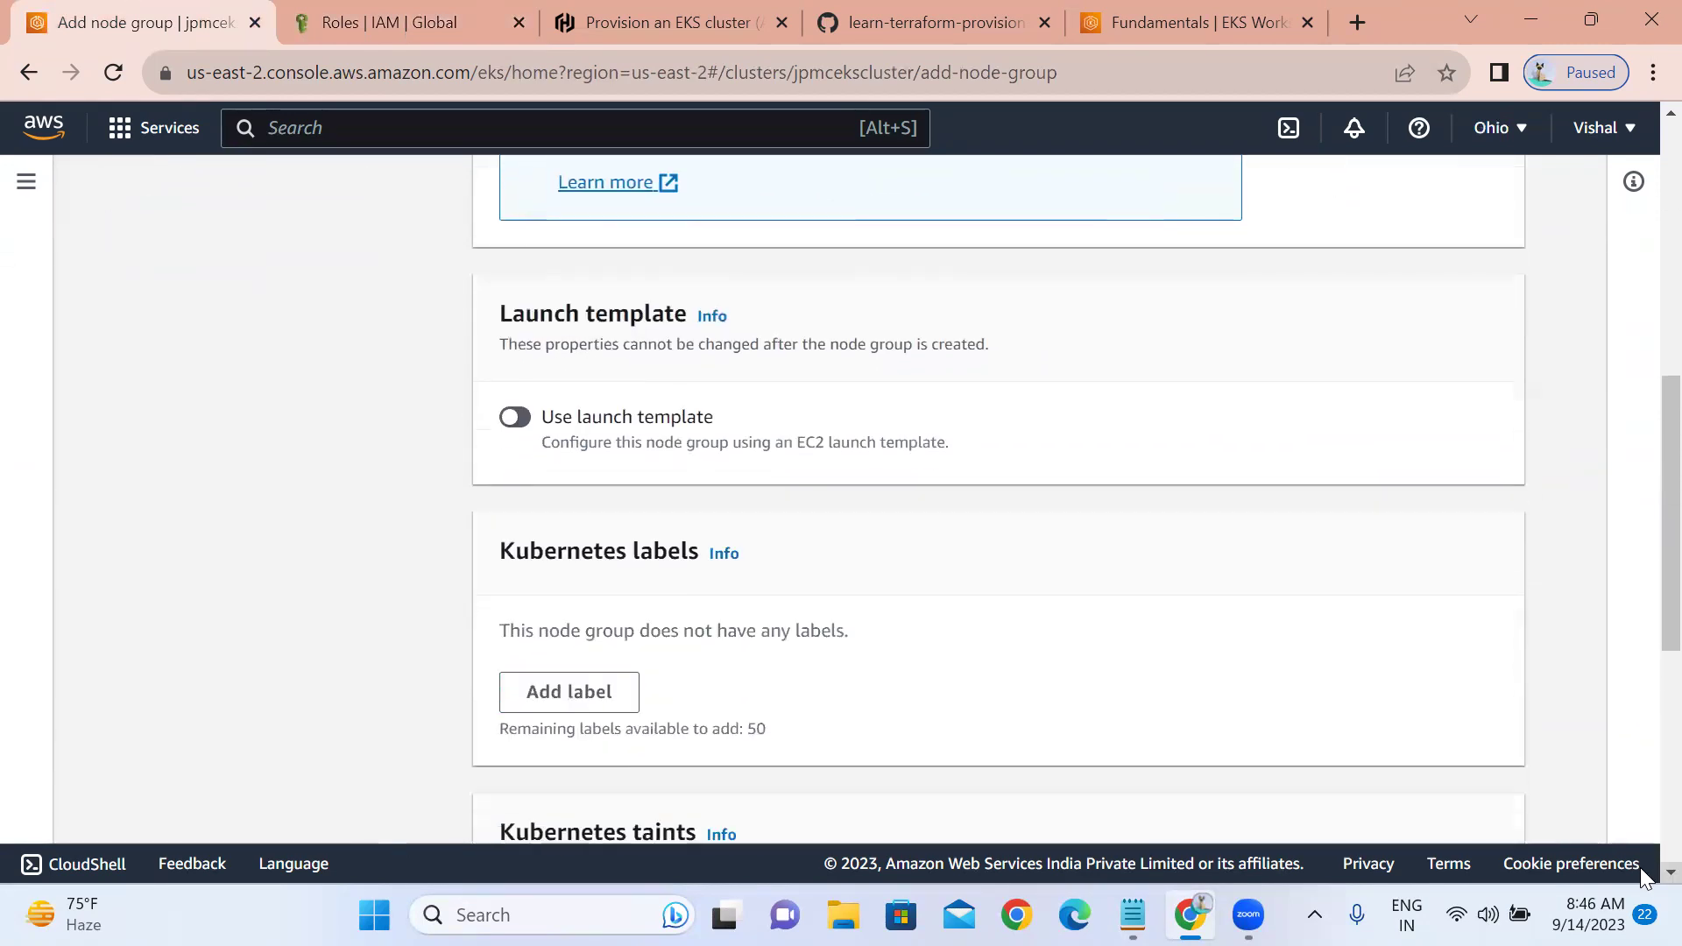
scroll(1639, 867, down, 3)
scroll(1639, 867, down, 3)
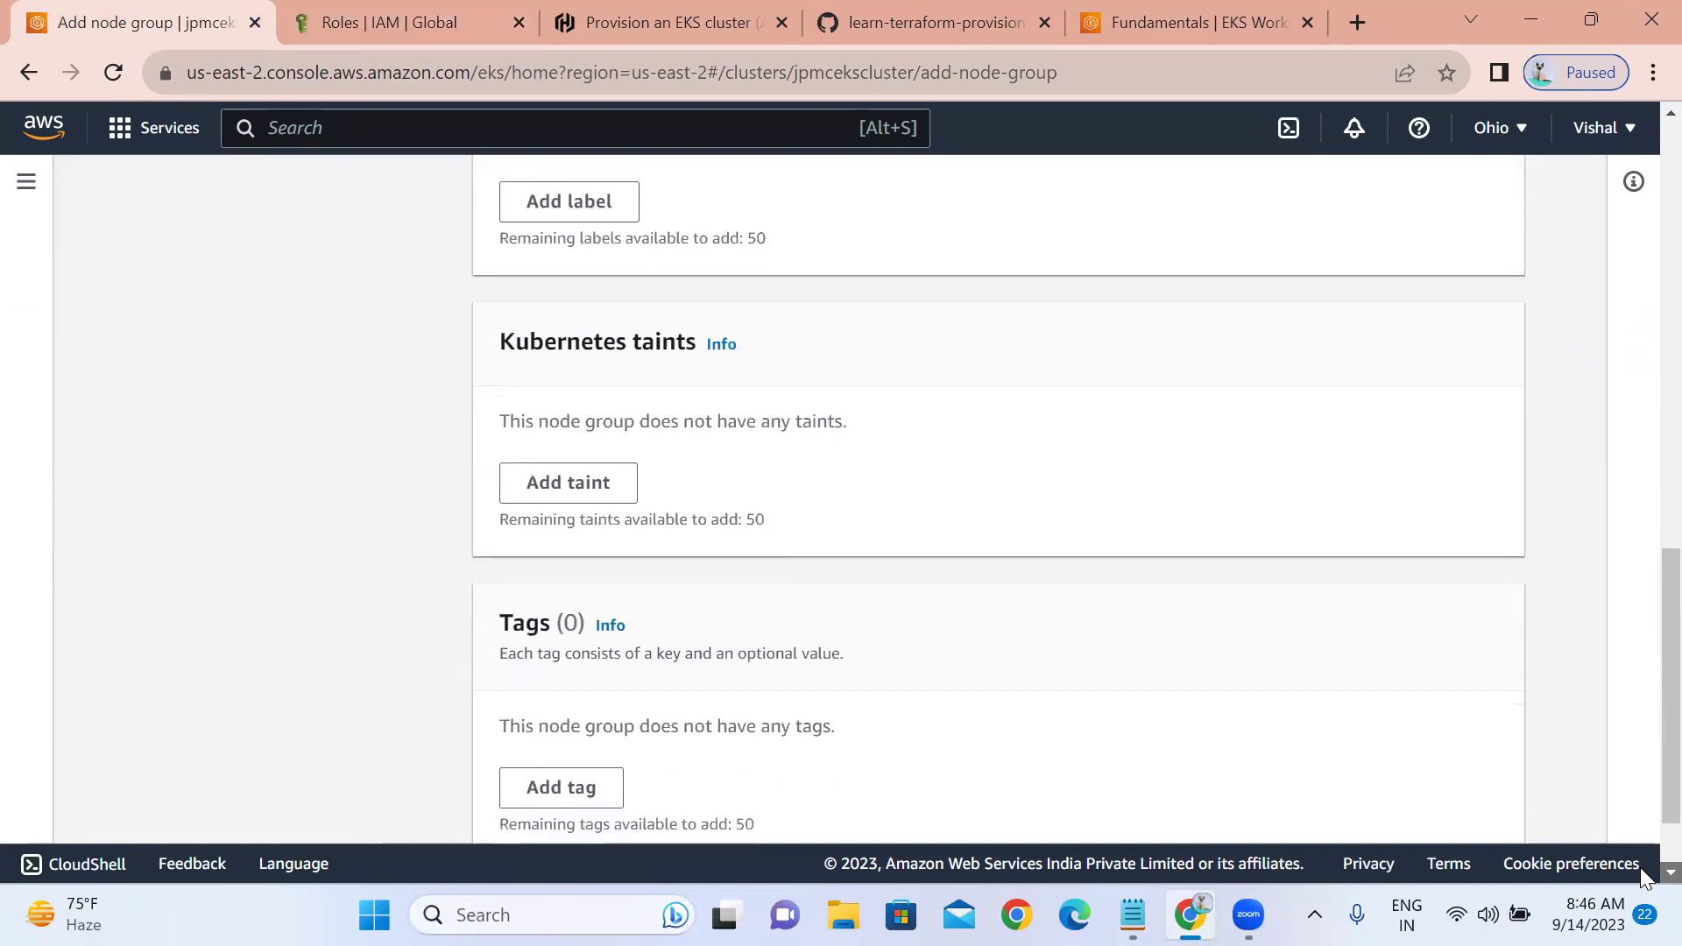
key(Return)
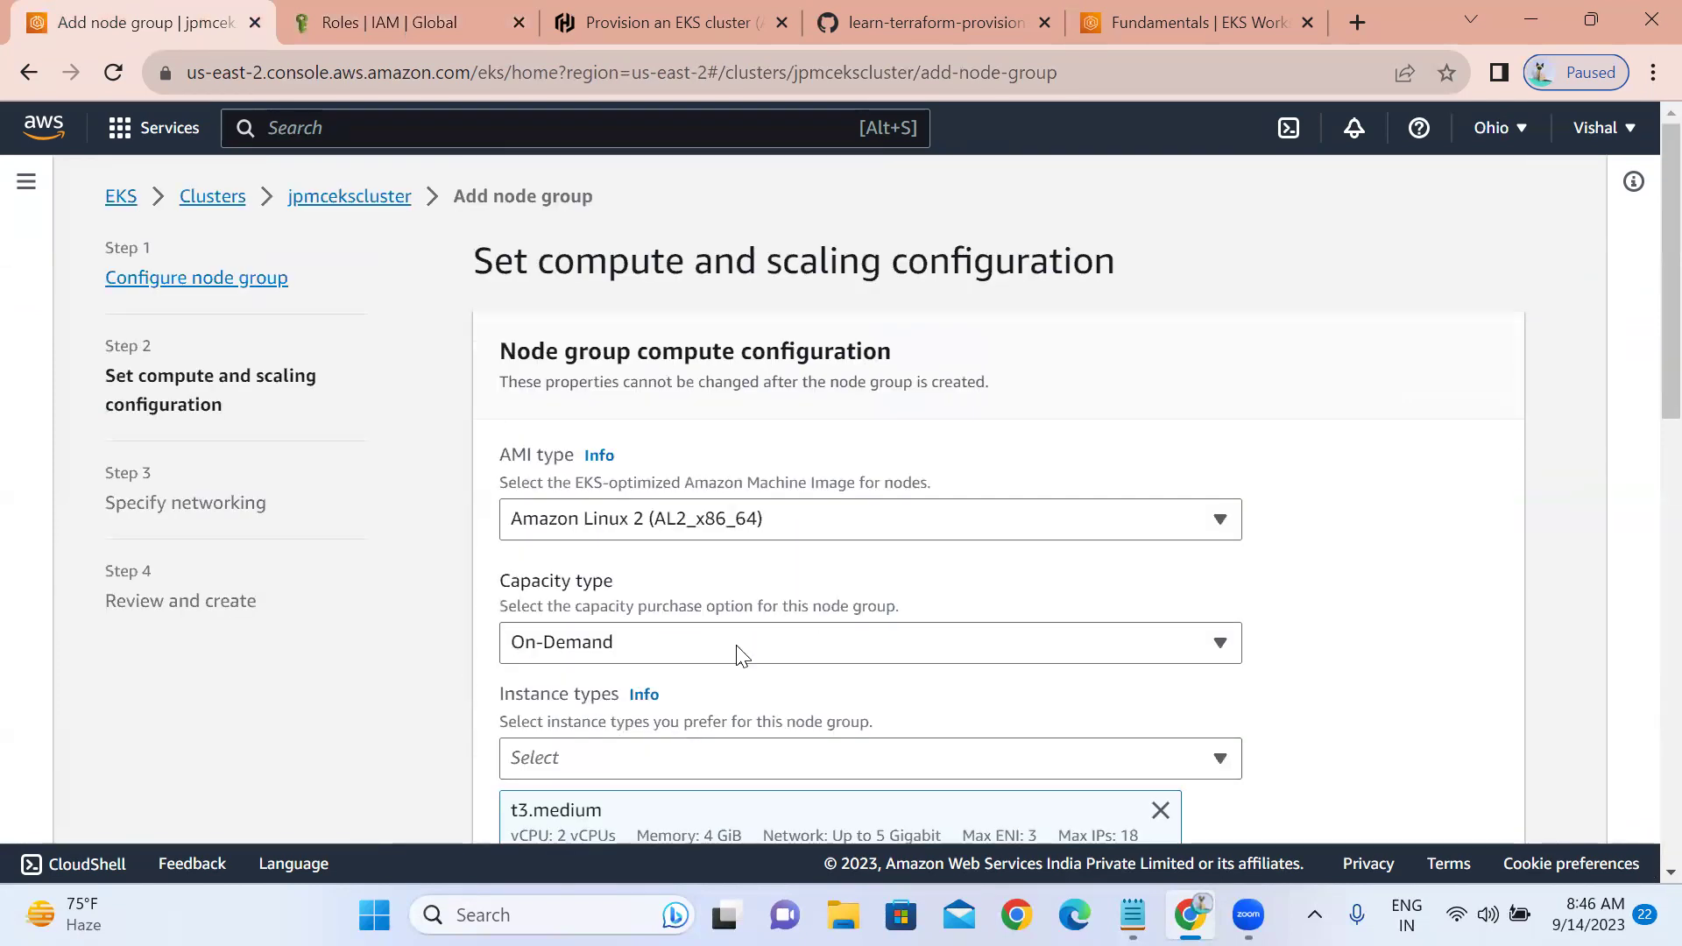
- Choose Amazon Linux 2 (AL2_x86_64) as the node group's AMI type
click(595, 525)
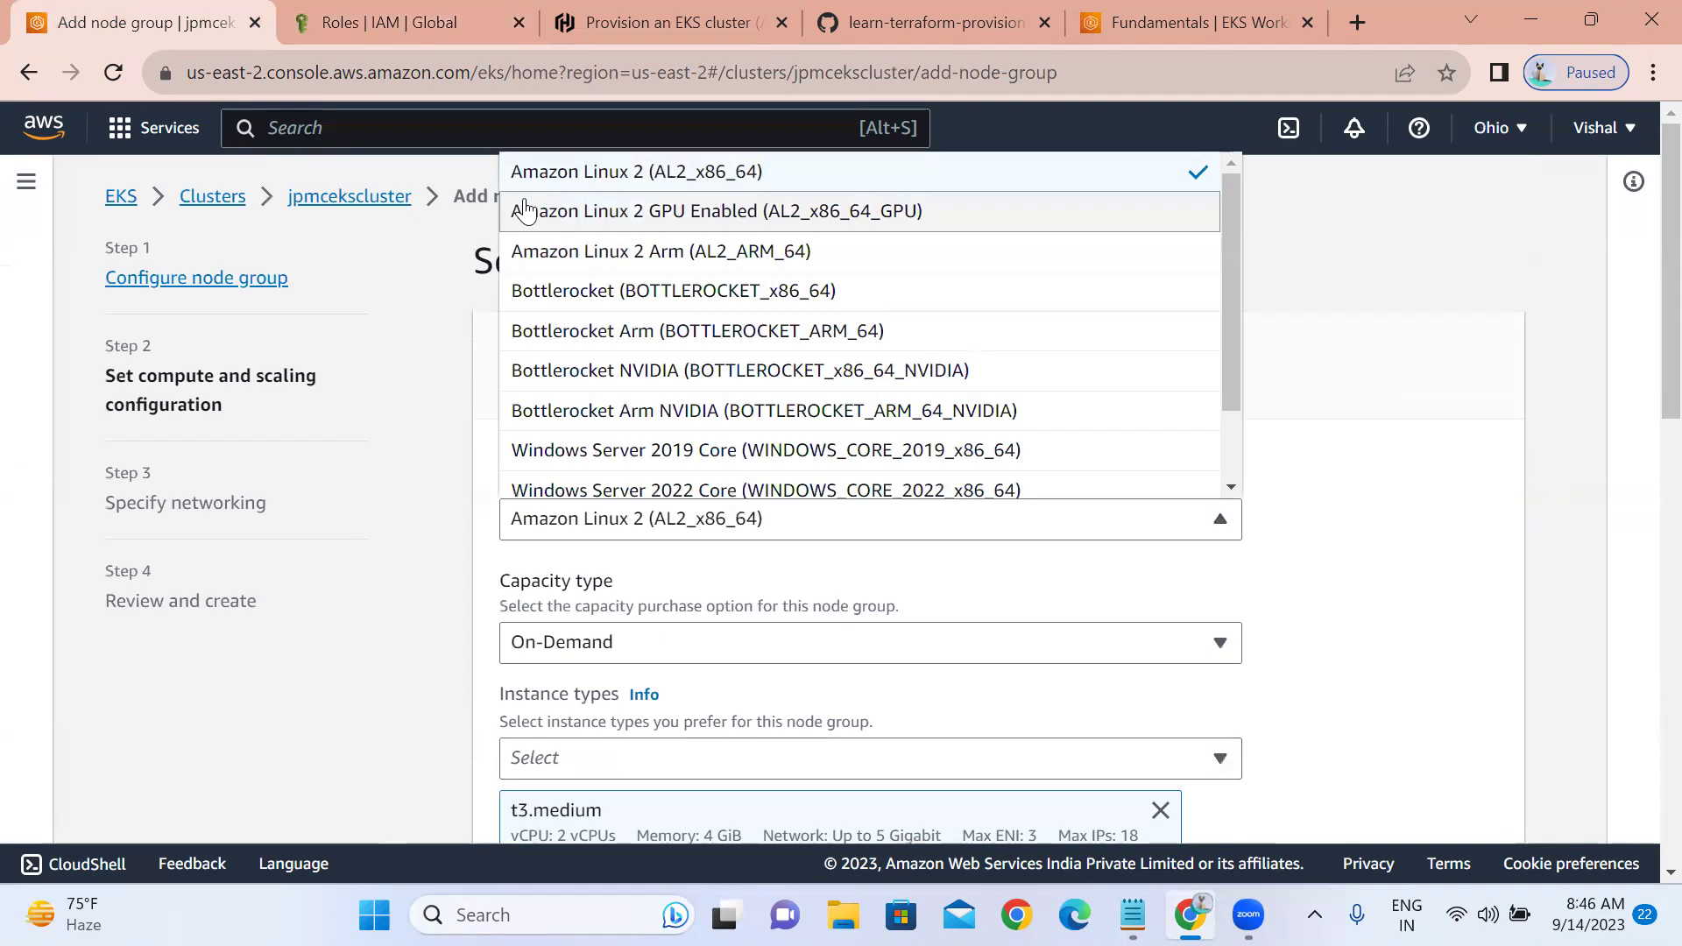
click(552, 184)
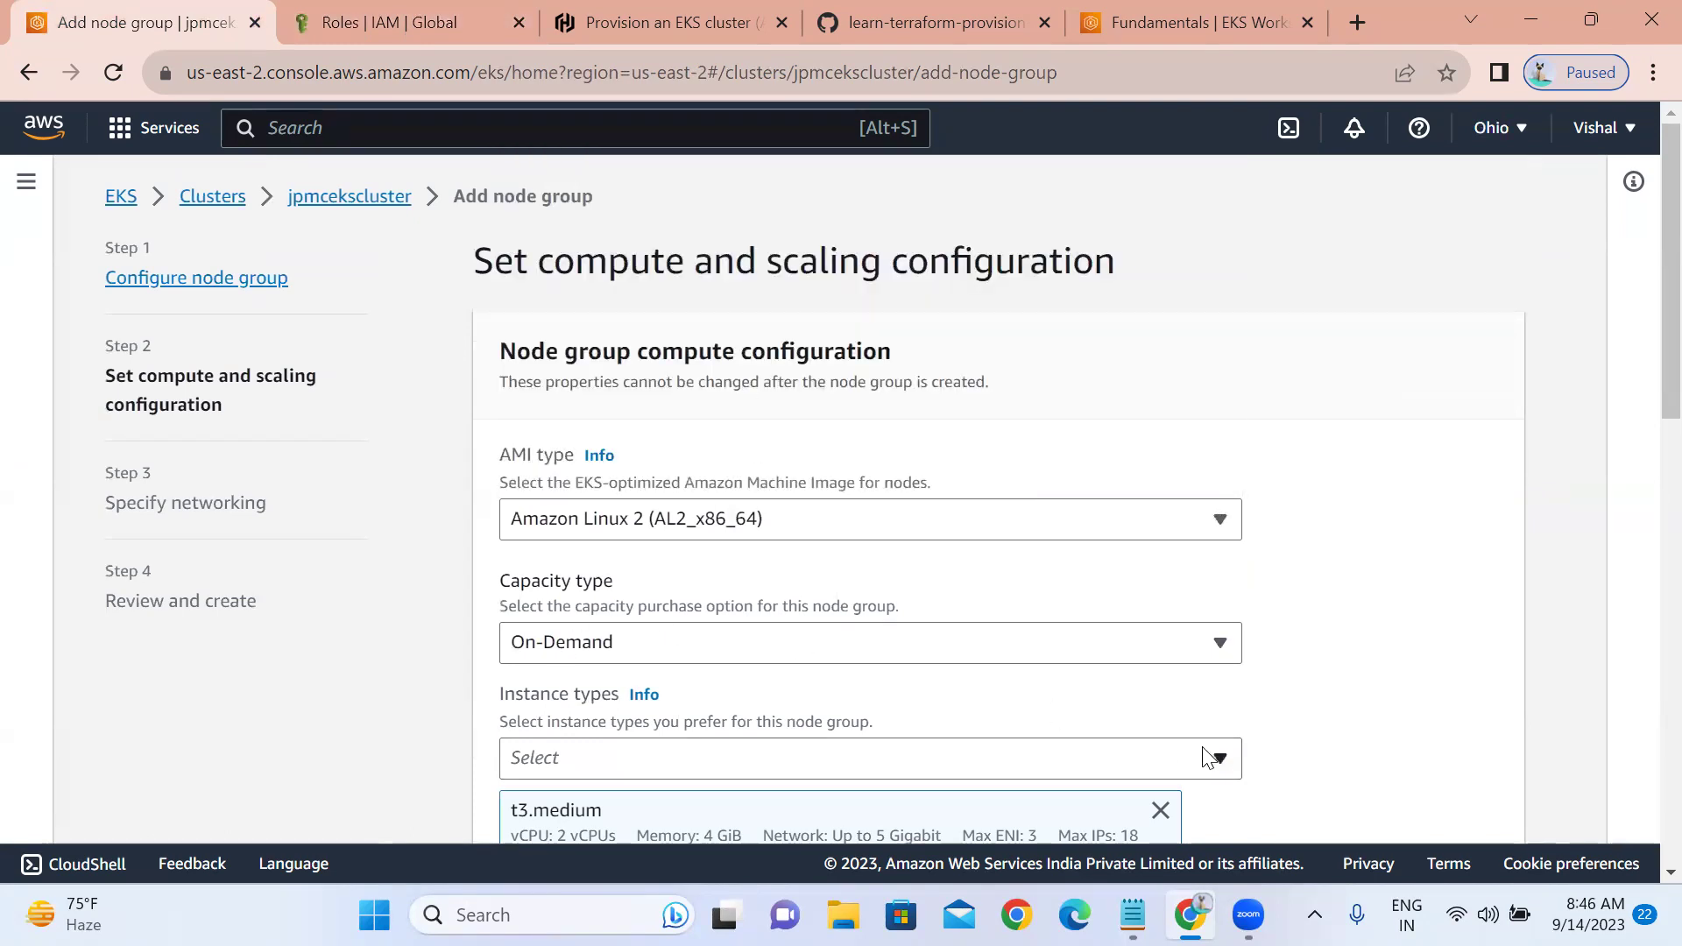
scroll(1640, 867, down, 4)
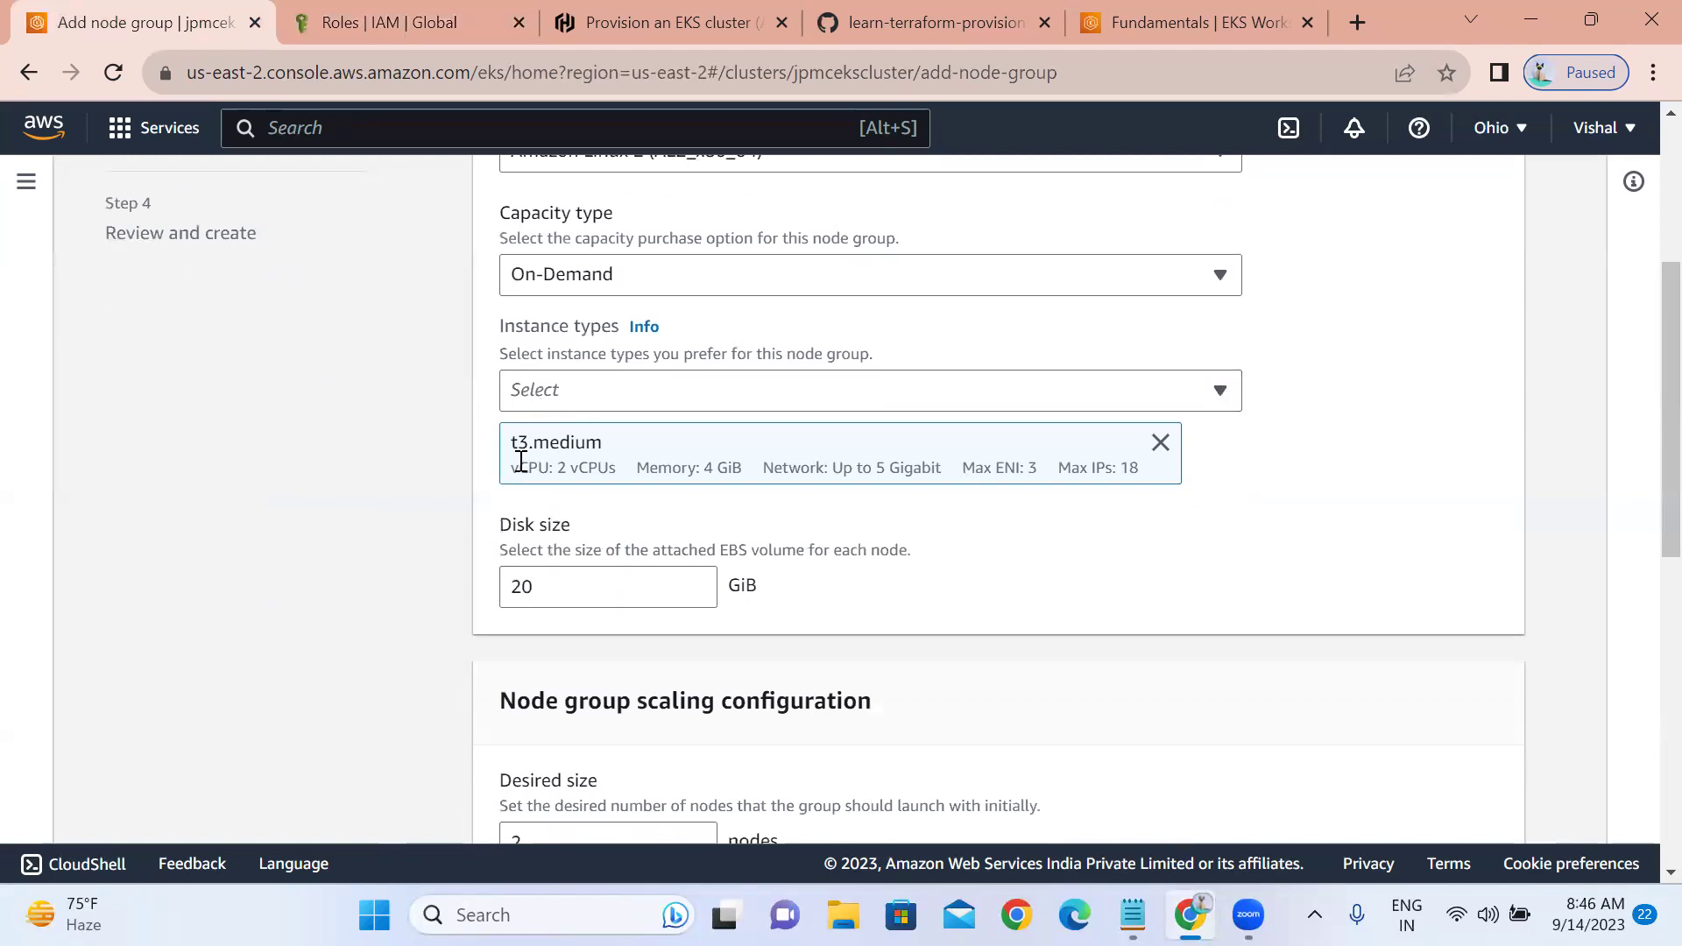
click(610, 401)
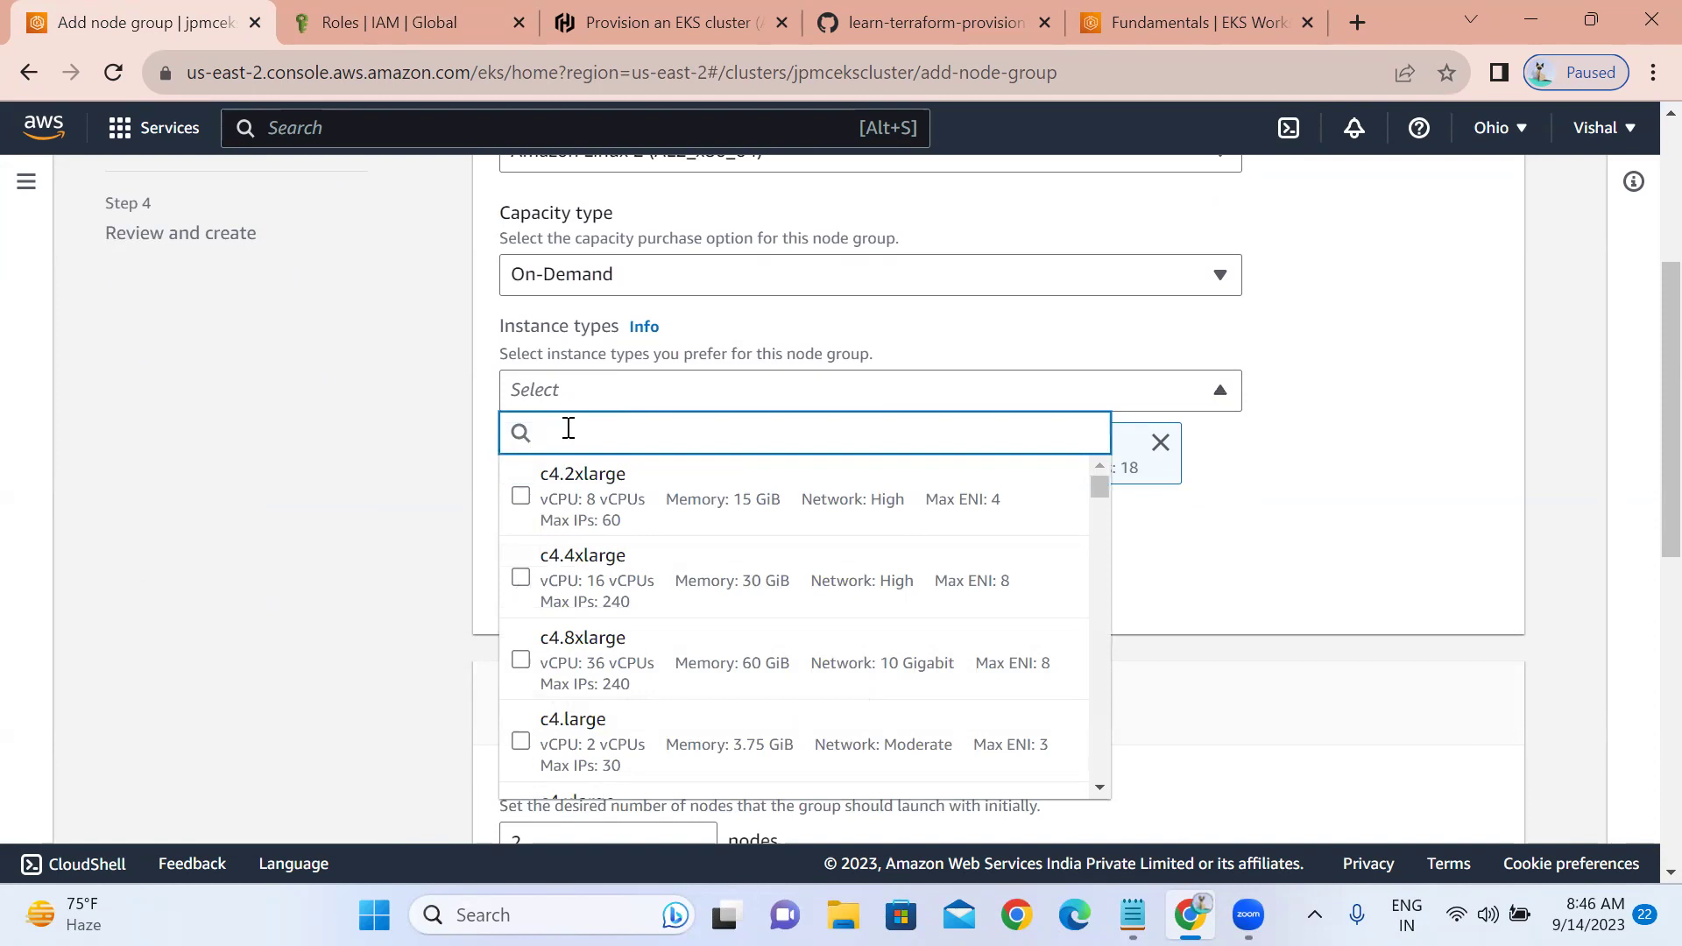
text(t2)
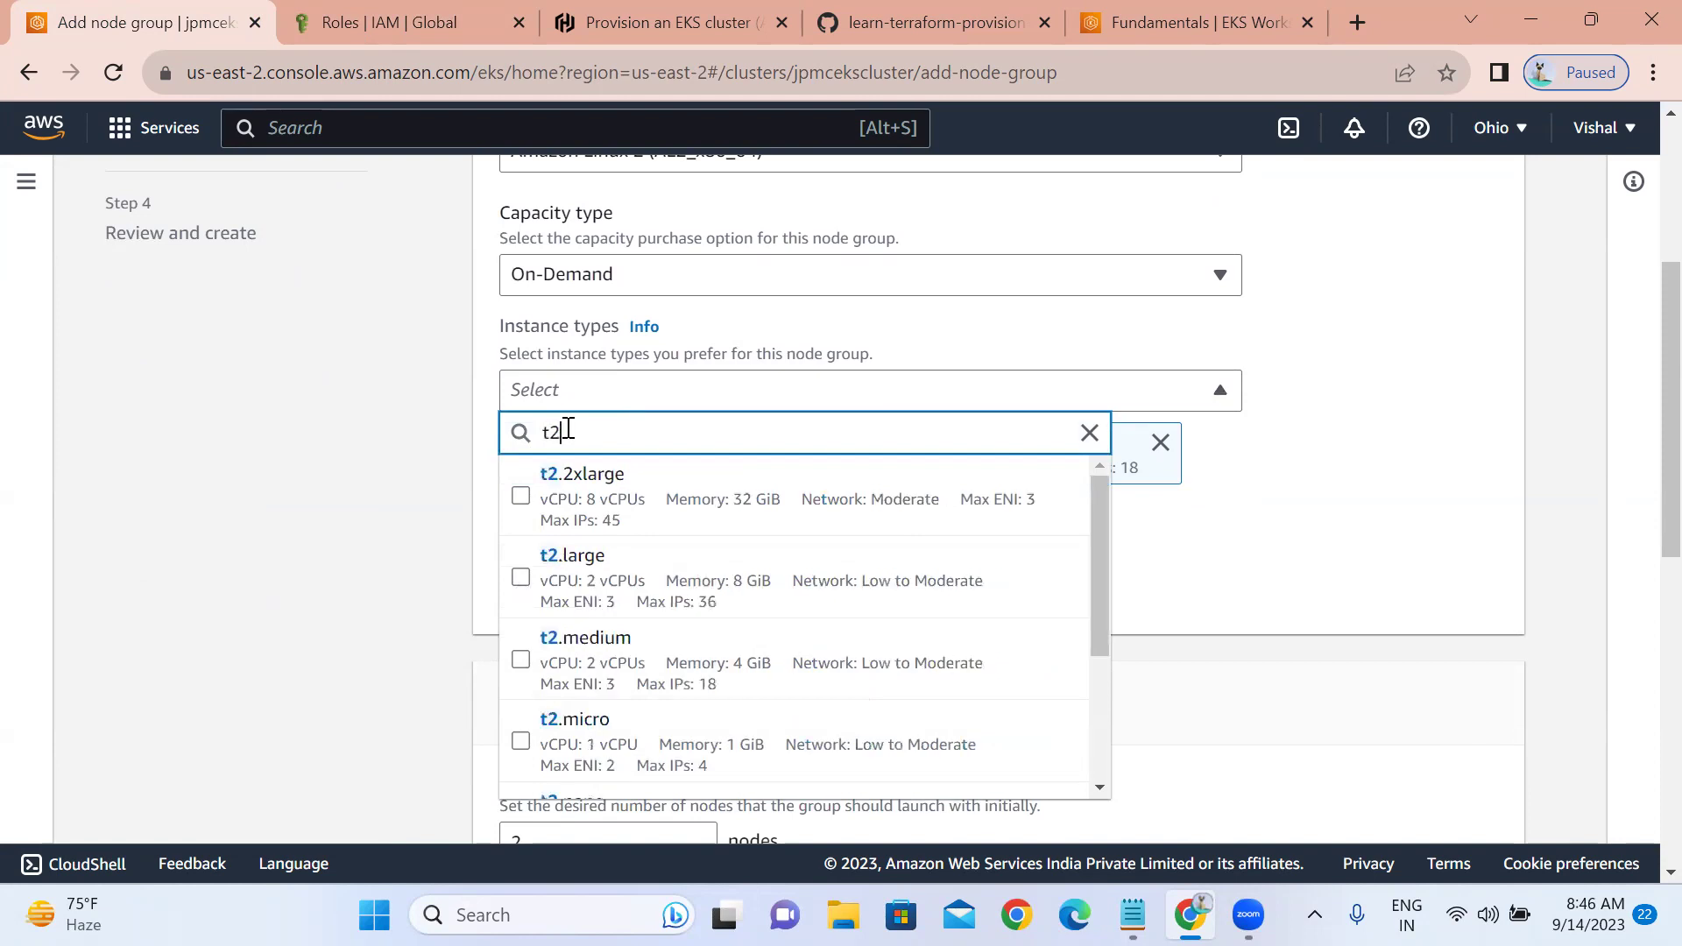
text(.)
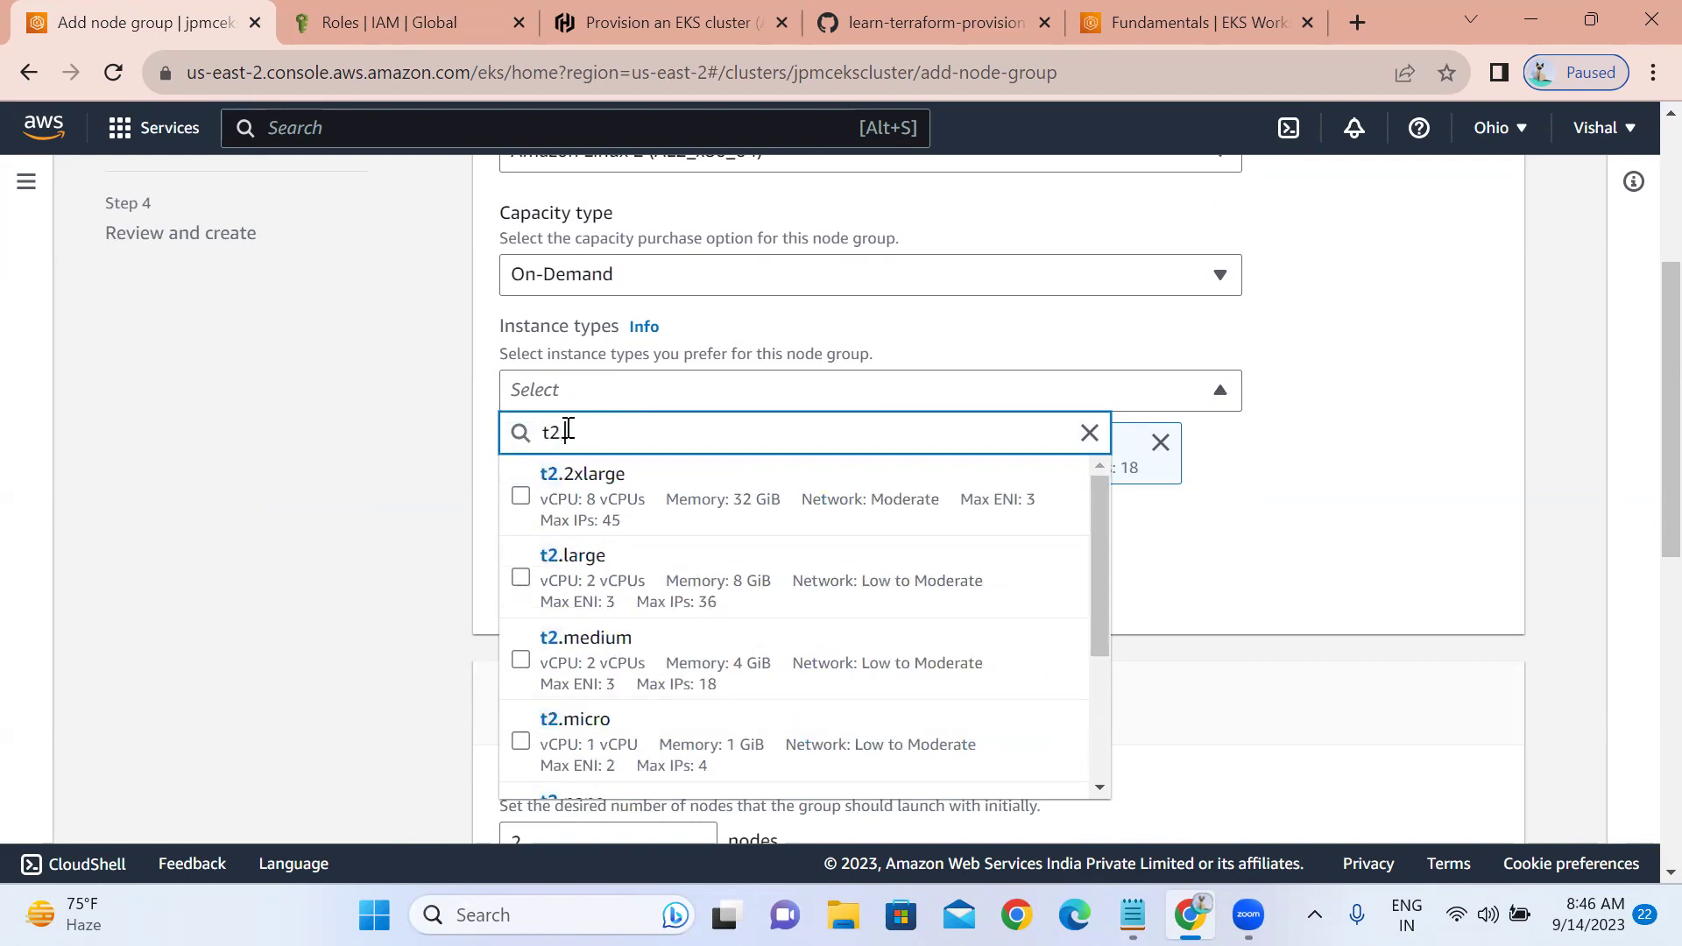
text(m)
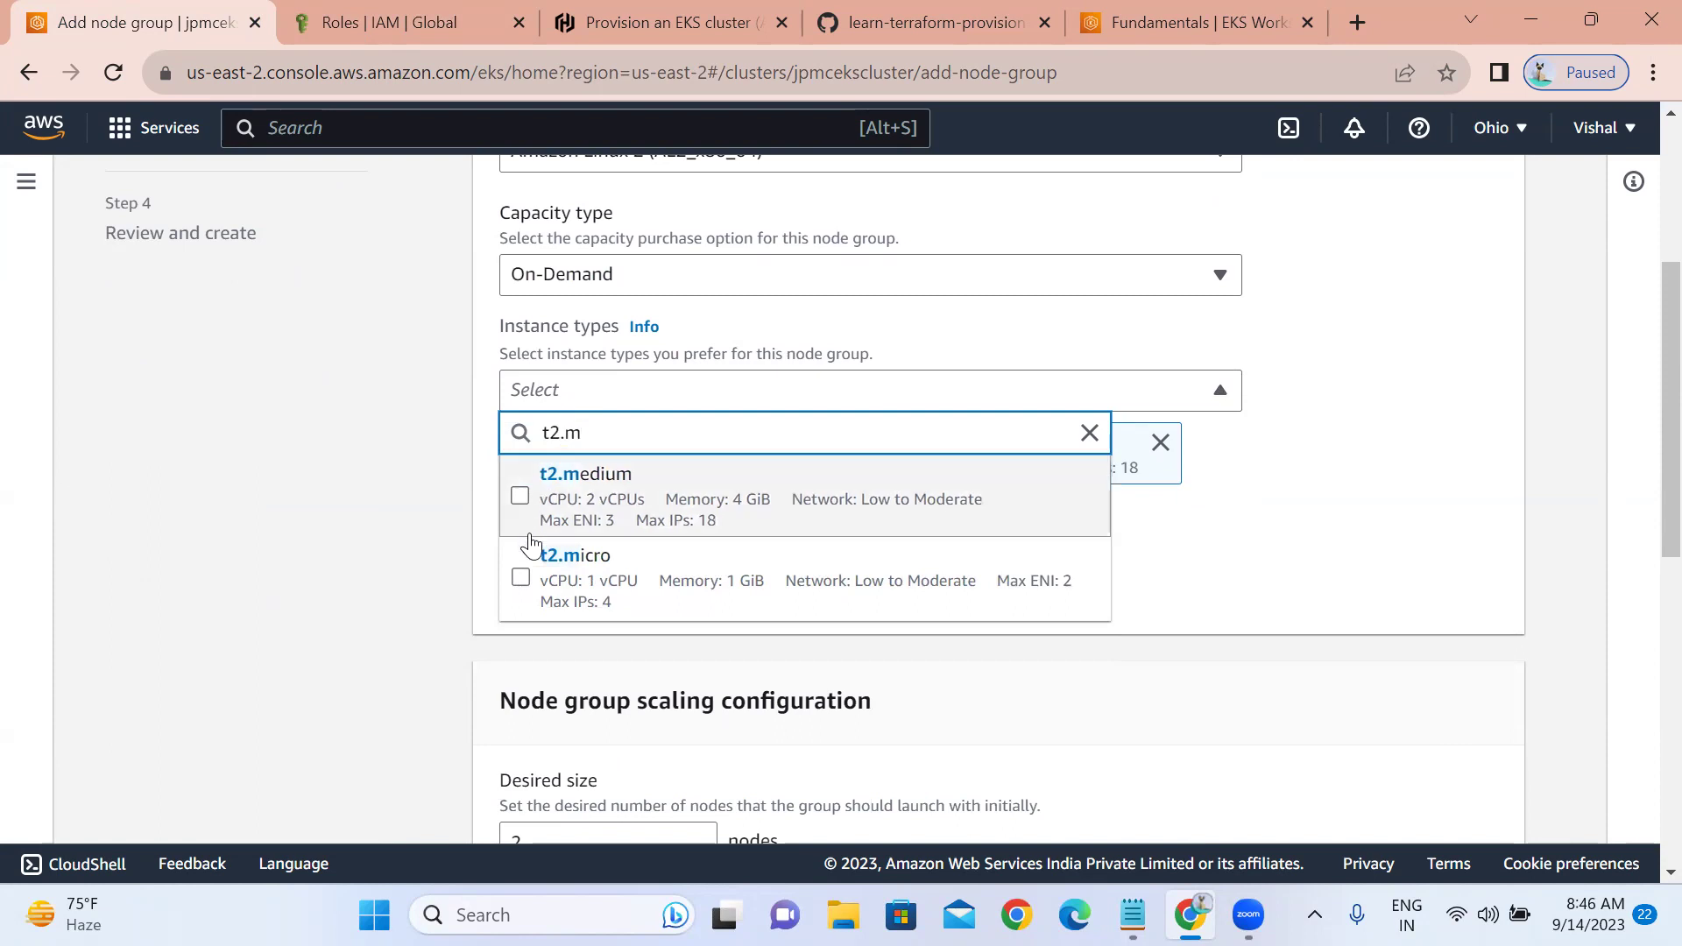
click(520, 497)
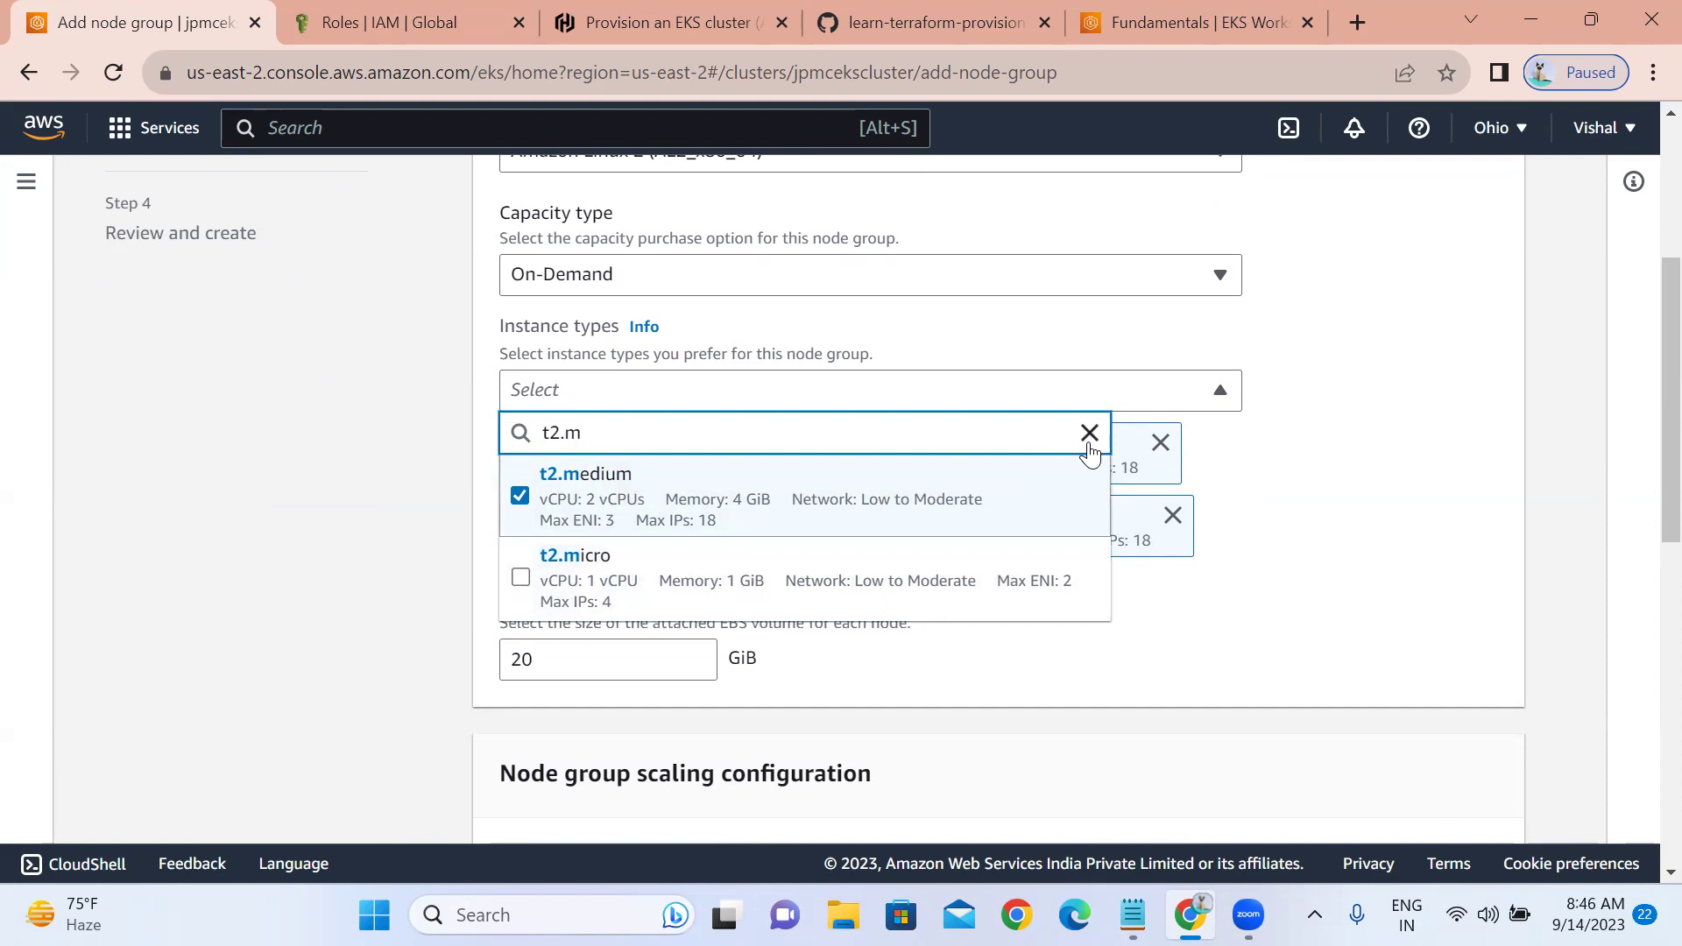
click(523, 500)
click(518, 579)
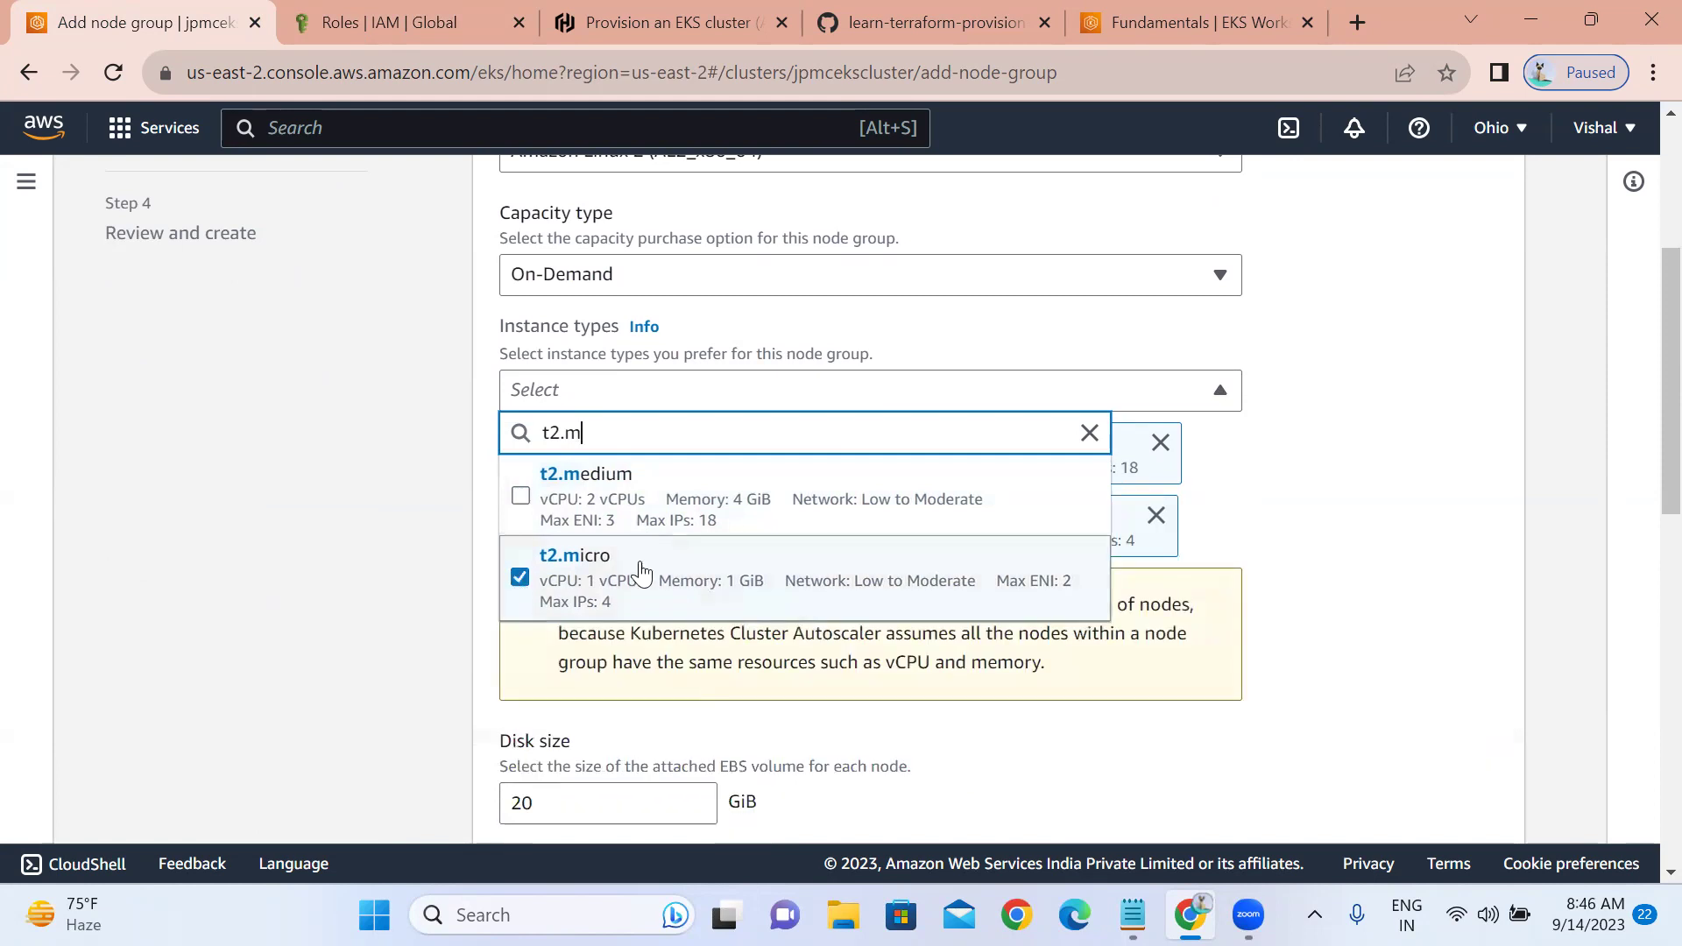
click(1015, 594)
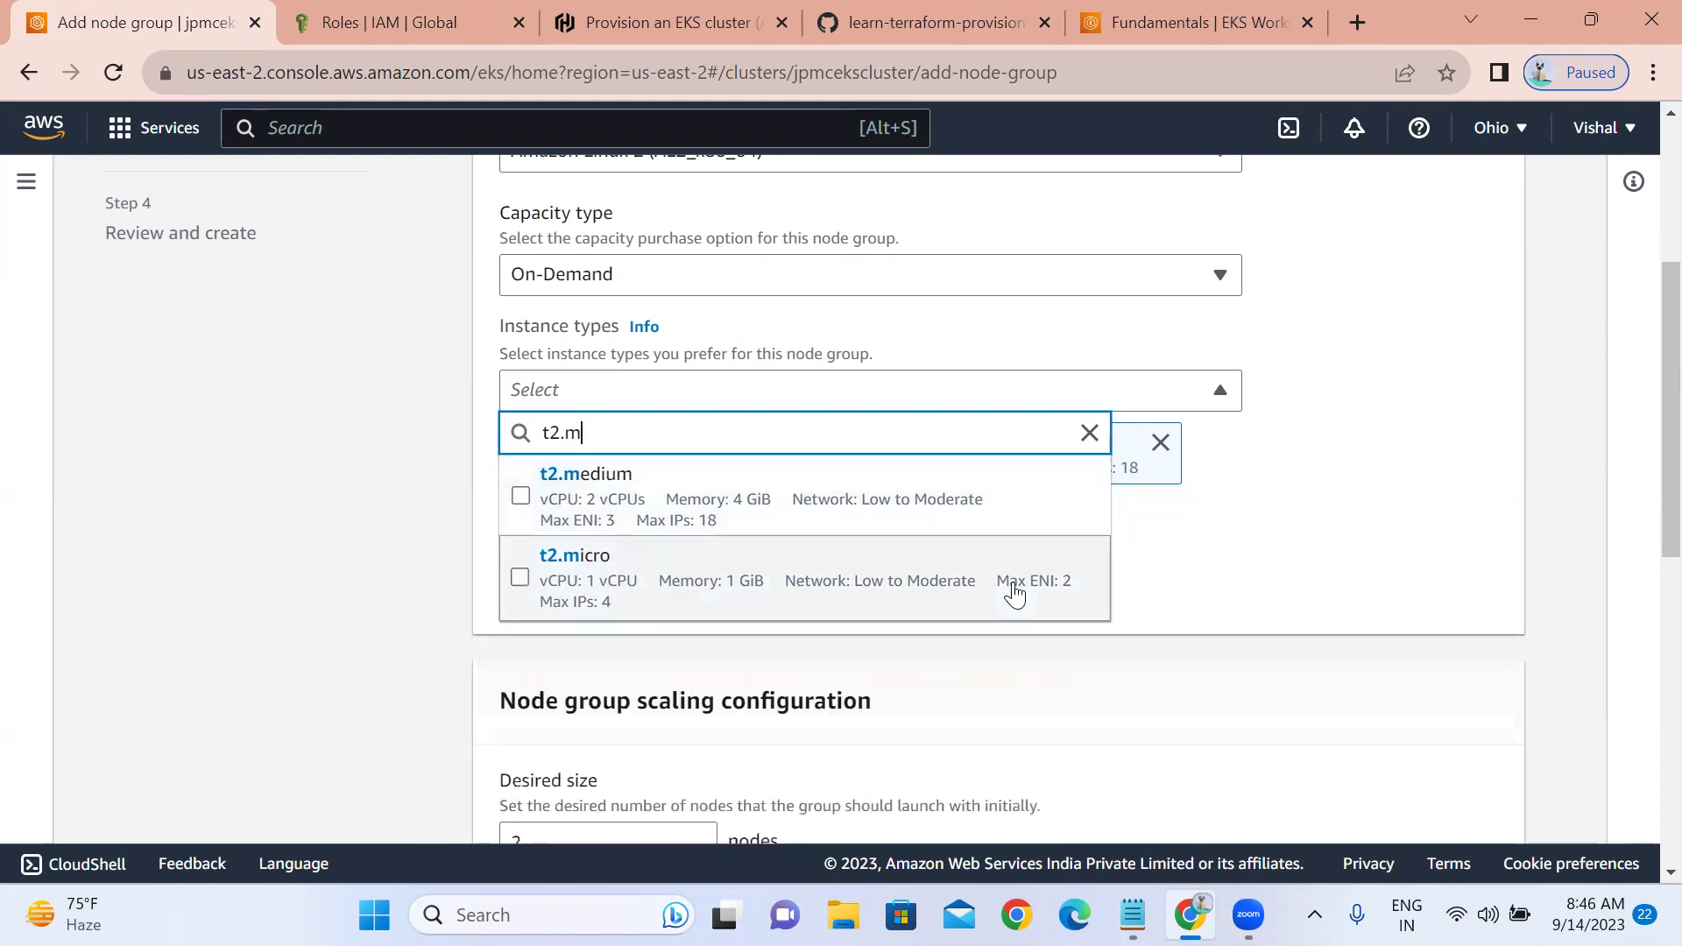
click(1629, 608)
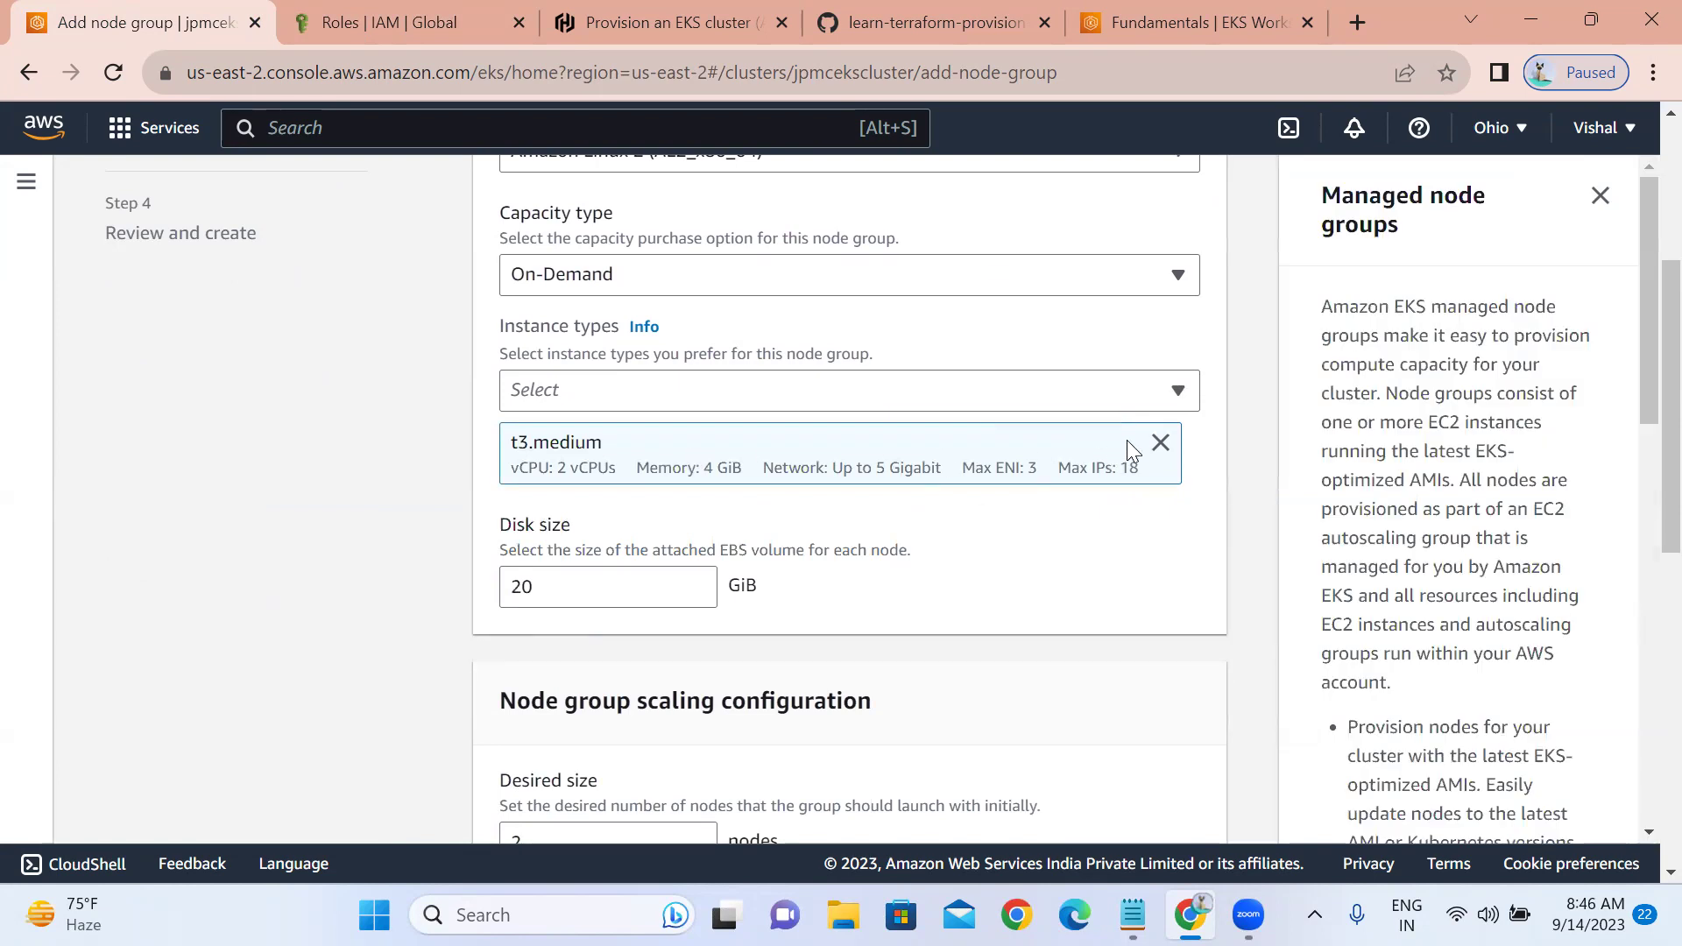
- Remove the t3.medium instance type and select t2.micro for the node group instead
click(1160, 442)
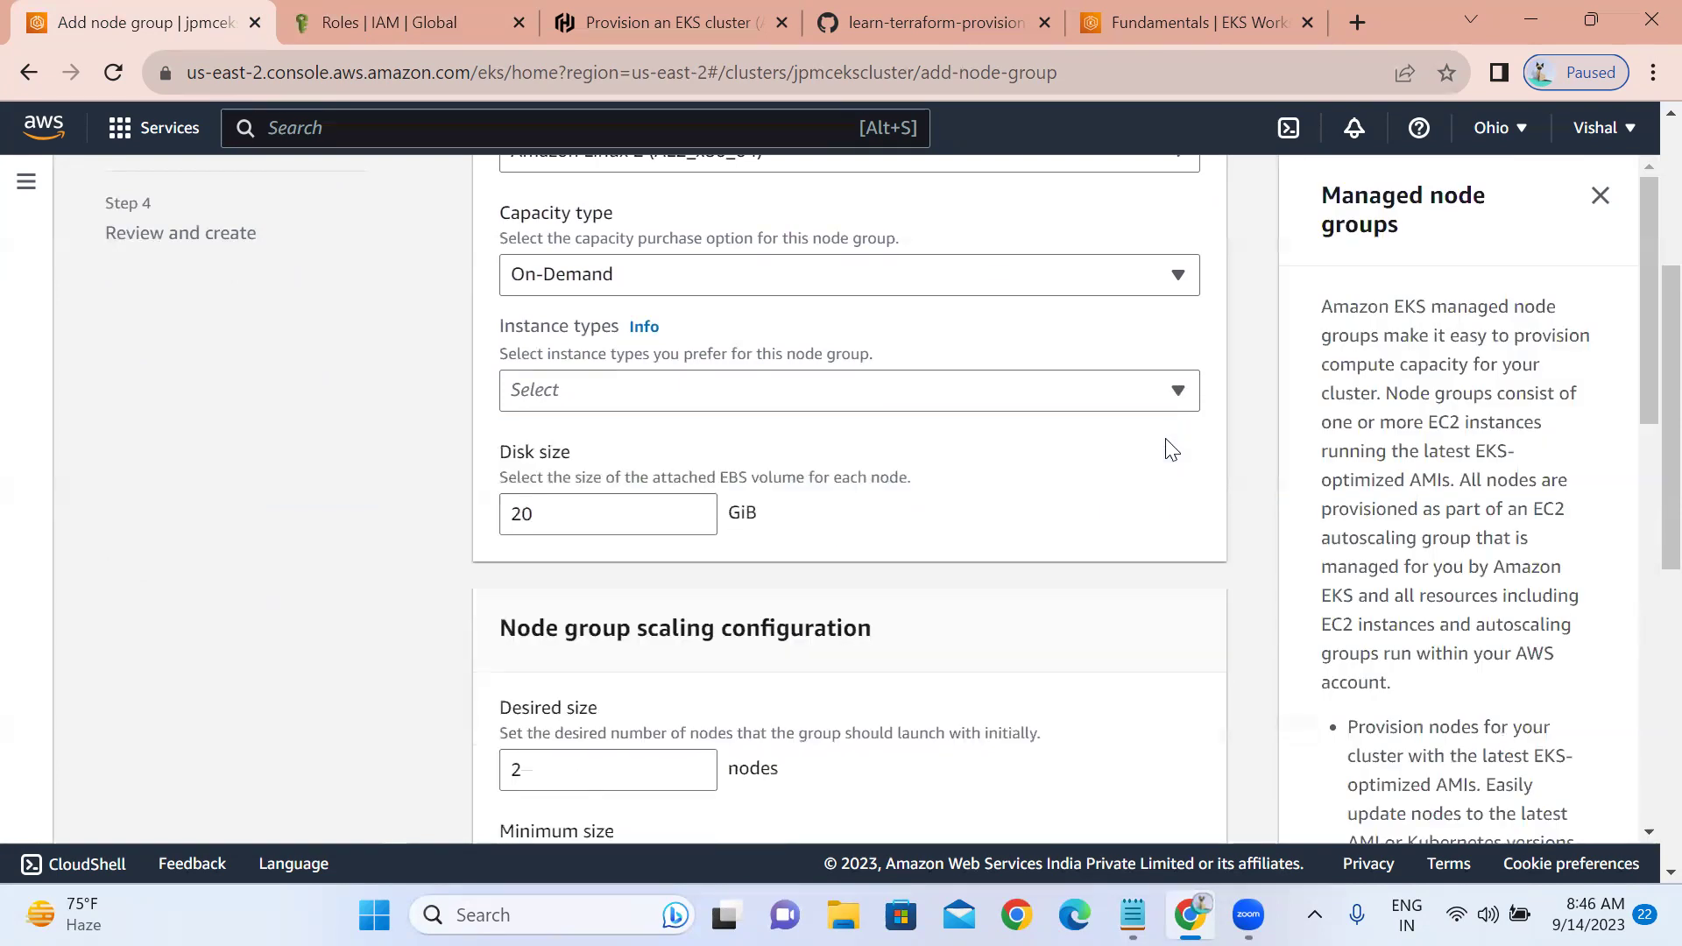
click(546, 395)
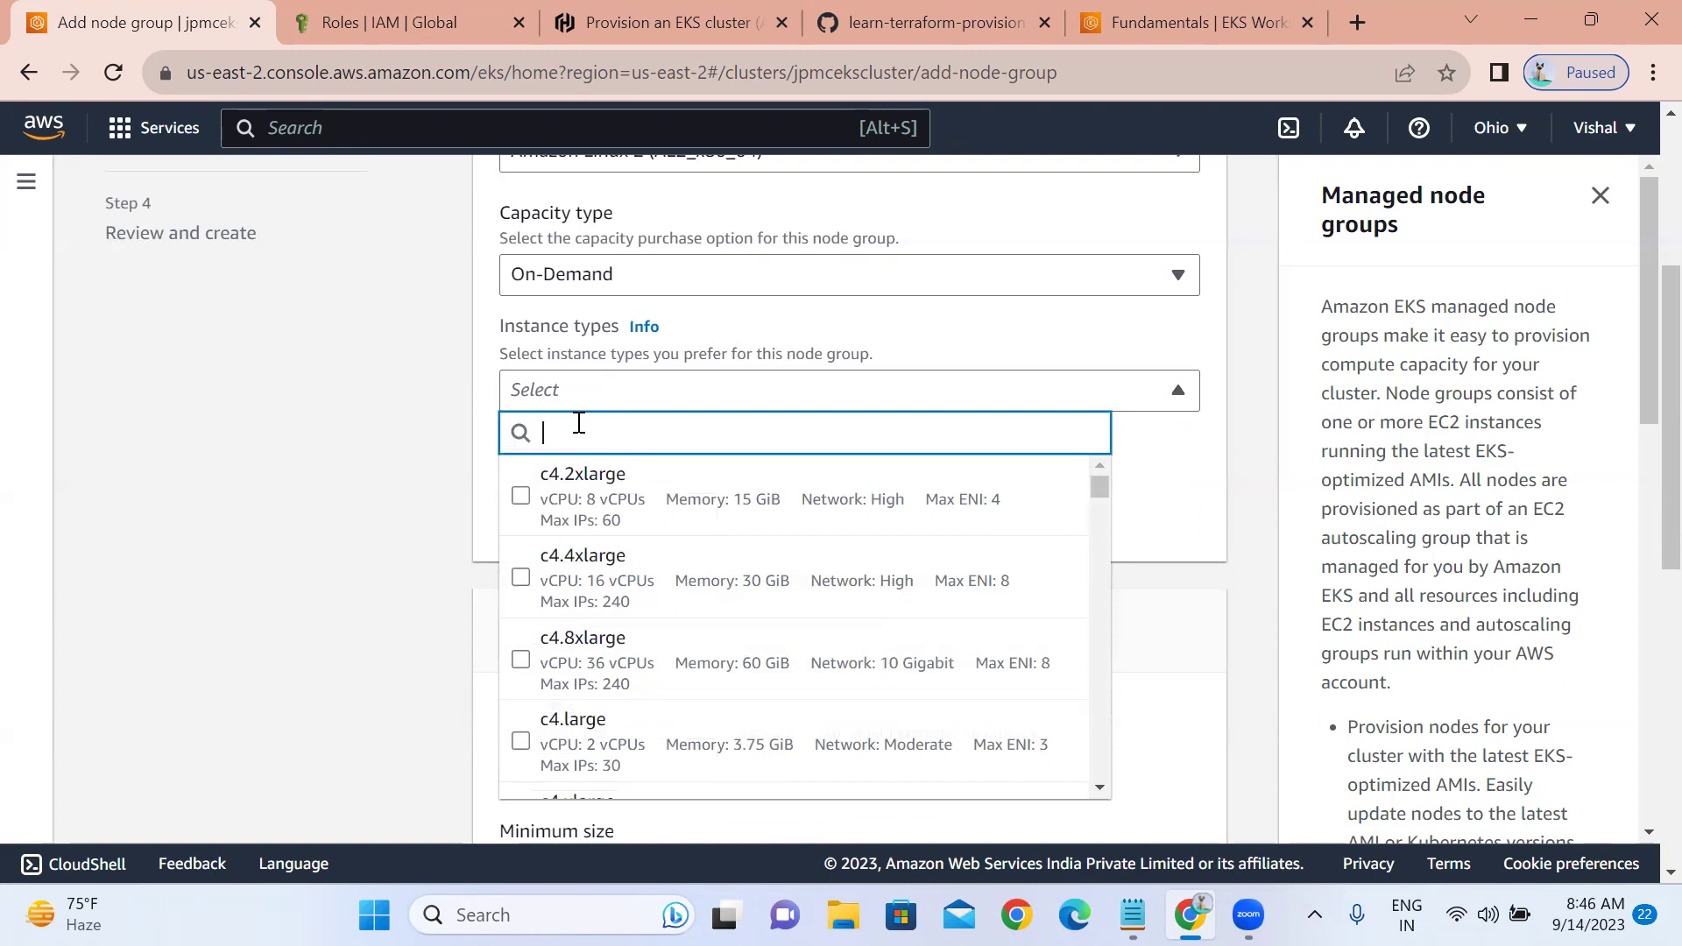
text(t2)
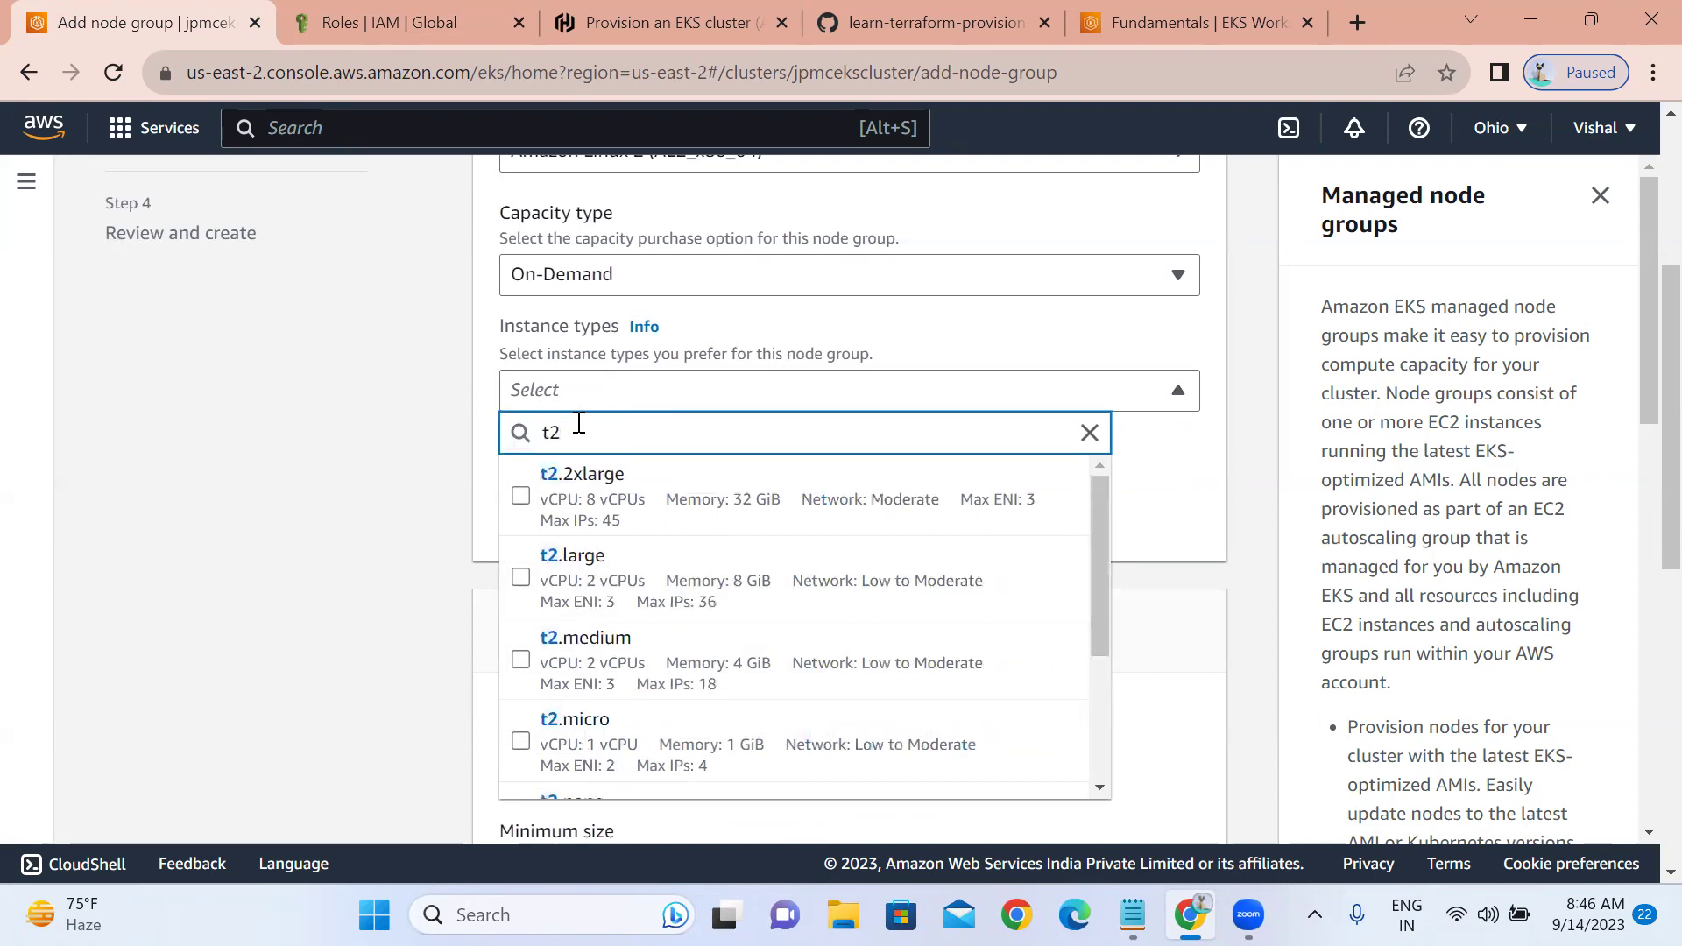
click(520, 743)
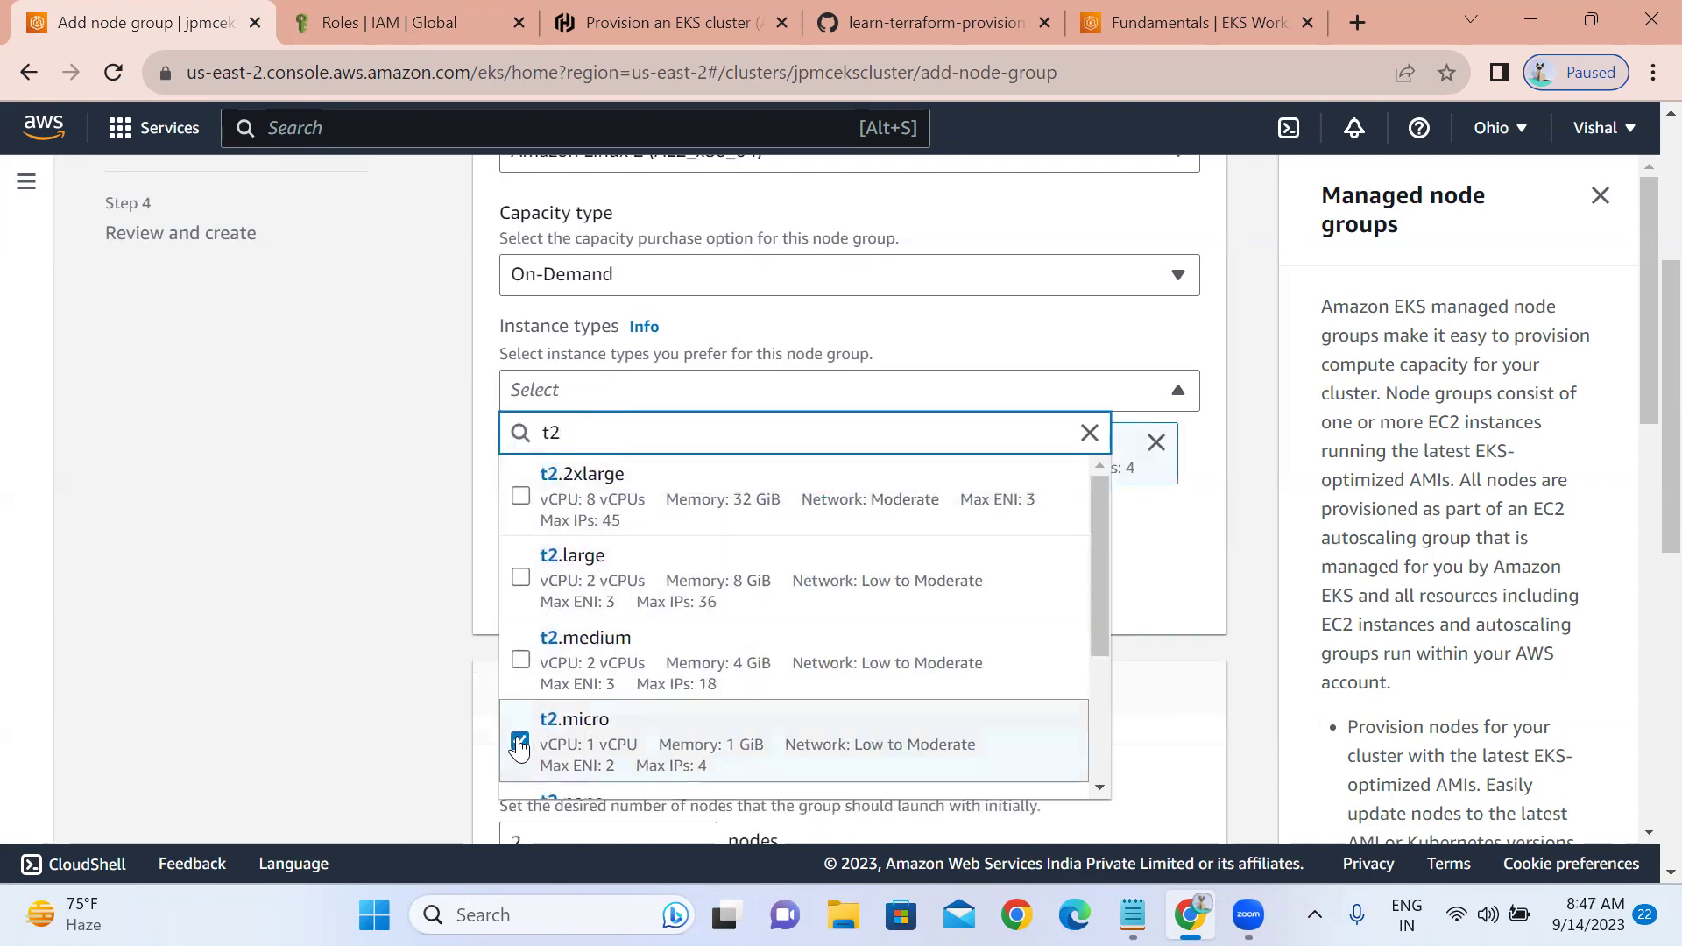
click(1160, 551)
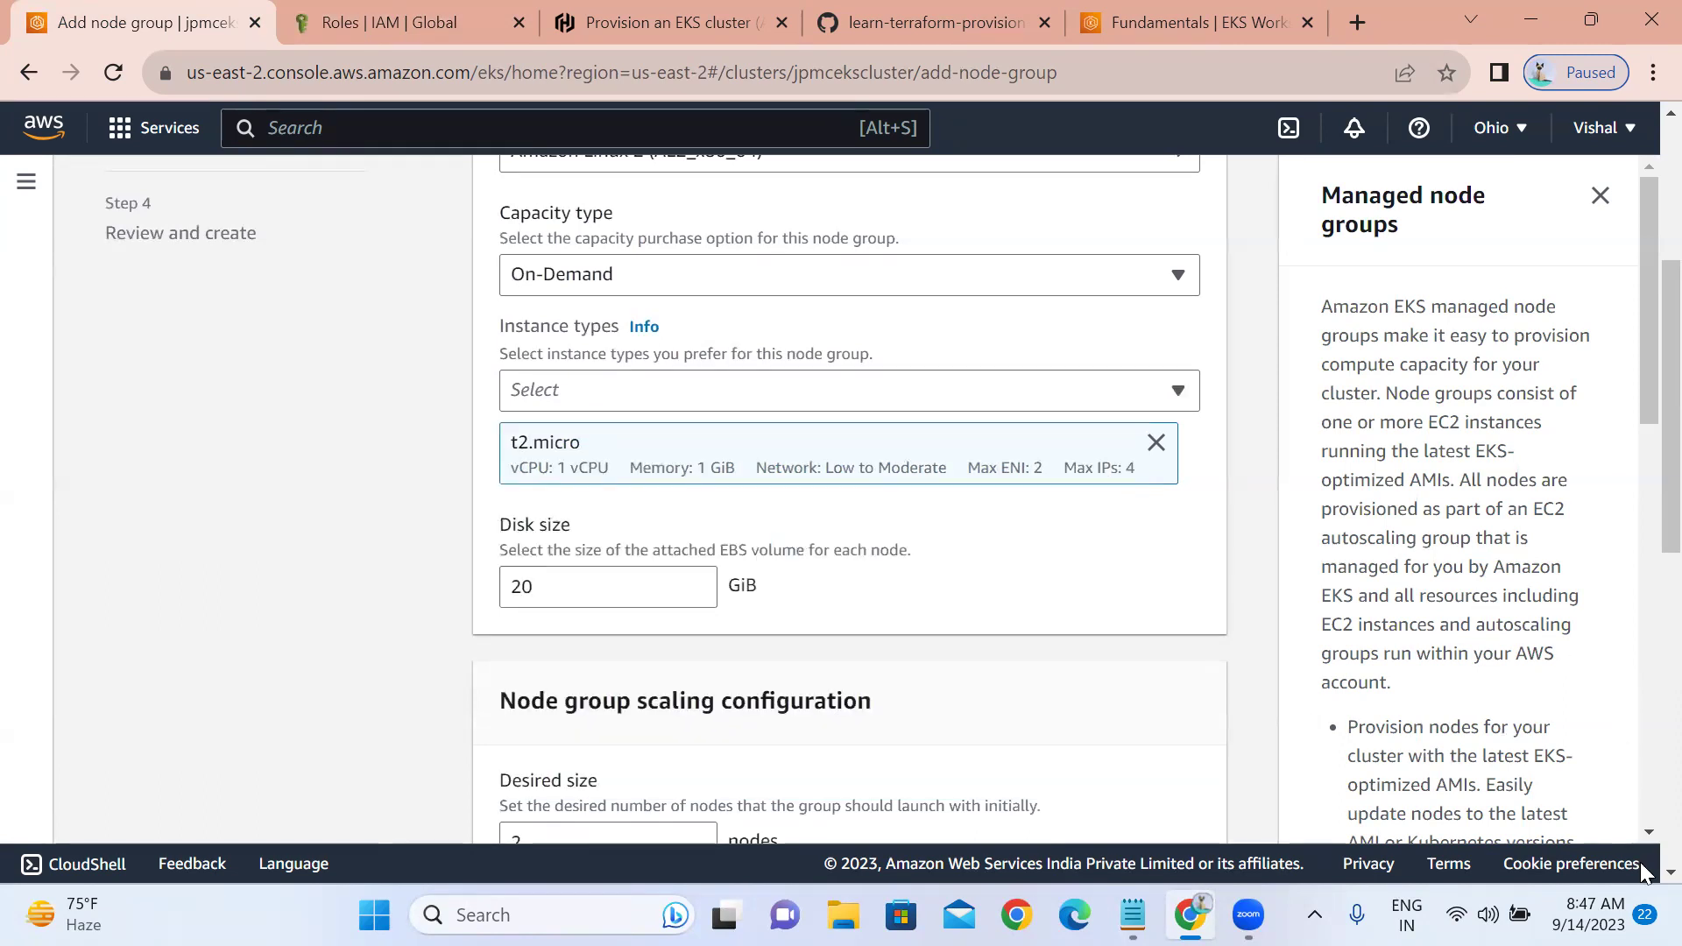
- Set both the desired size and the minimum size of the node group to 1 node
scroll(1640, 865, down, 4)
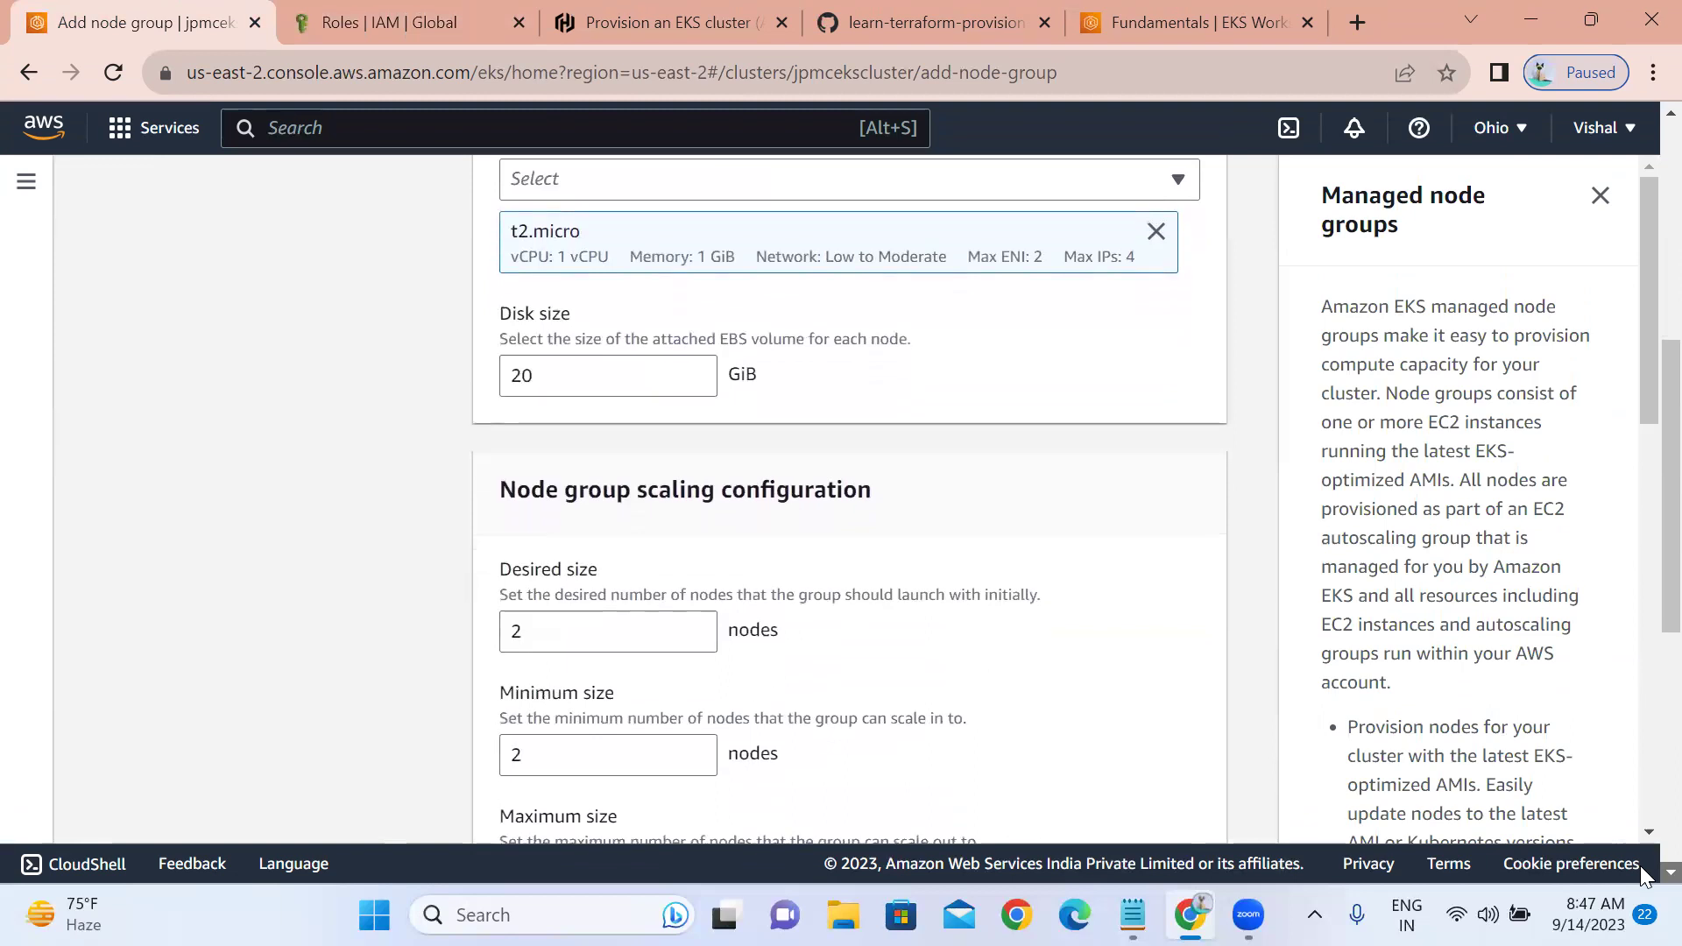
scroll(1639, 866, down, 3)
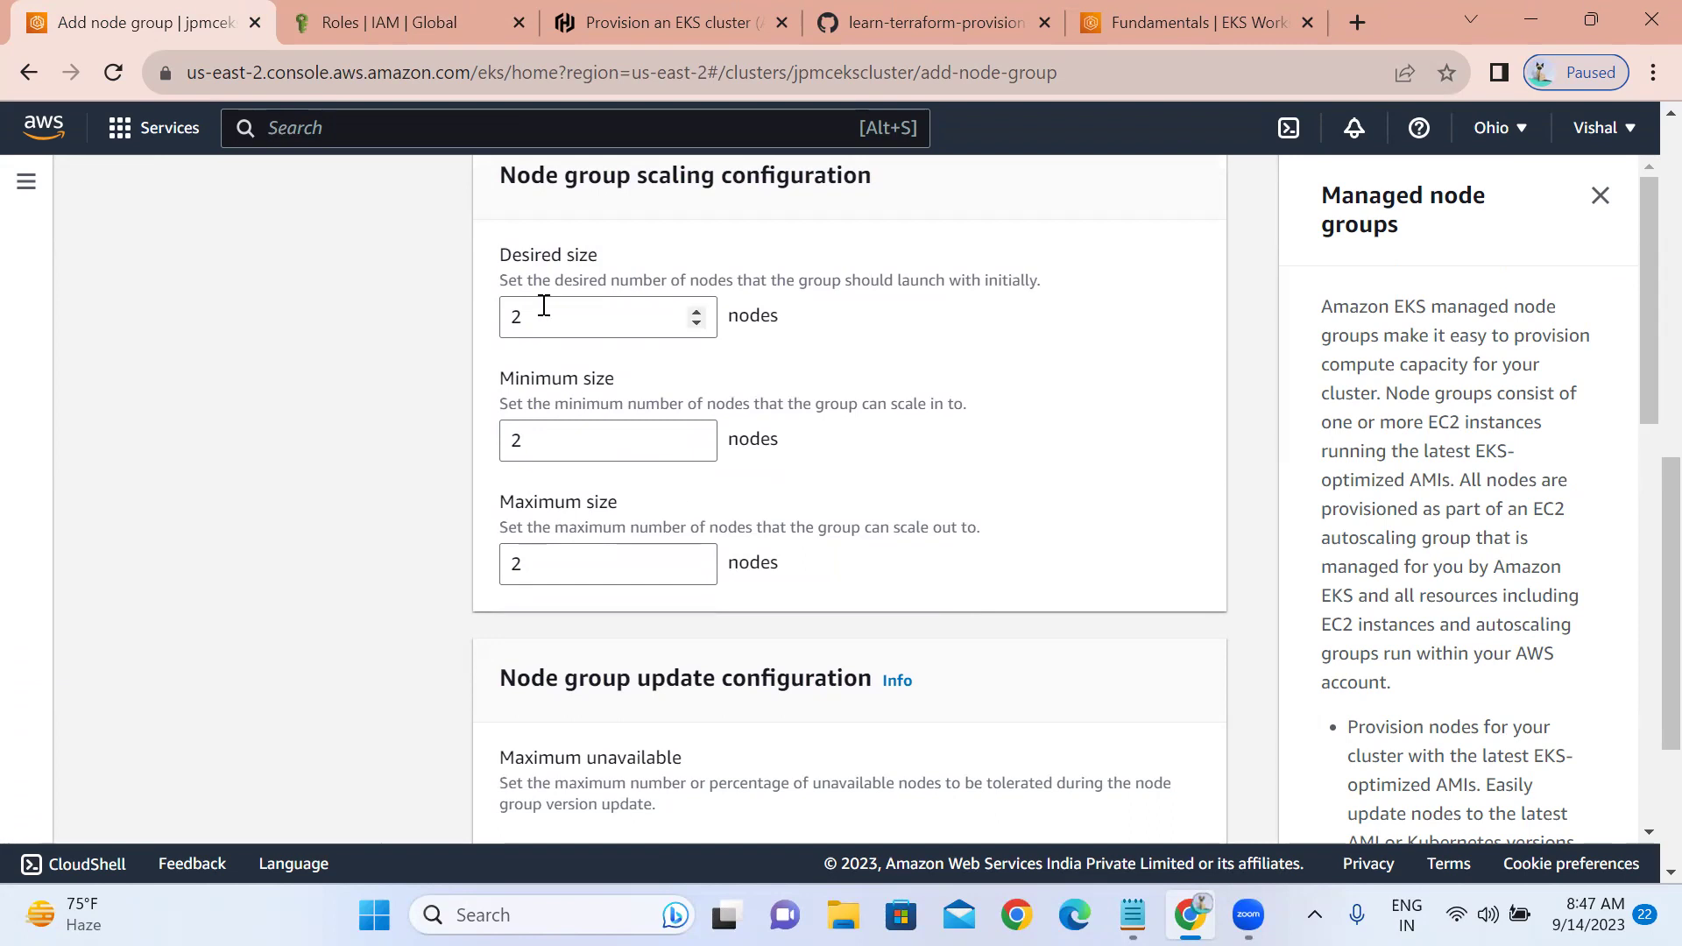
click(696, 311)
click(697, 322)
click(696, 323)
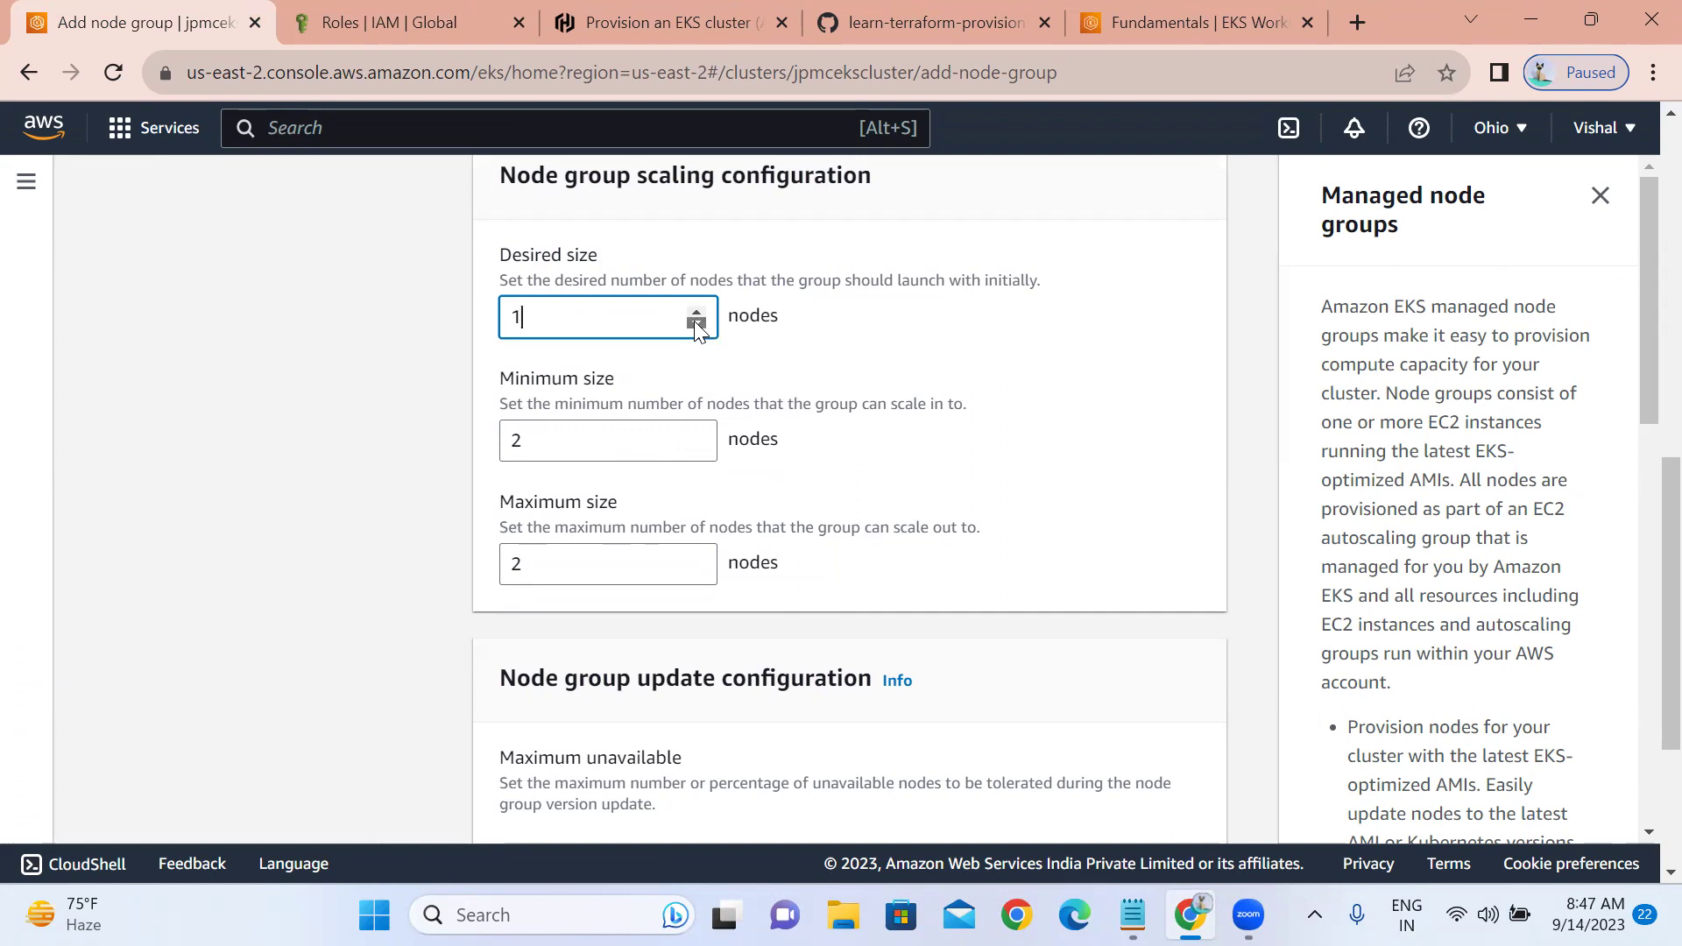
click(696, 447)
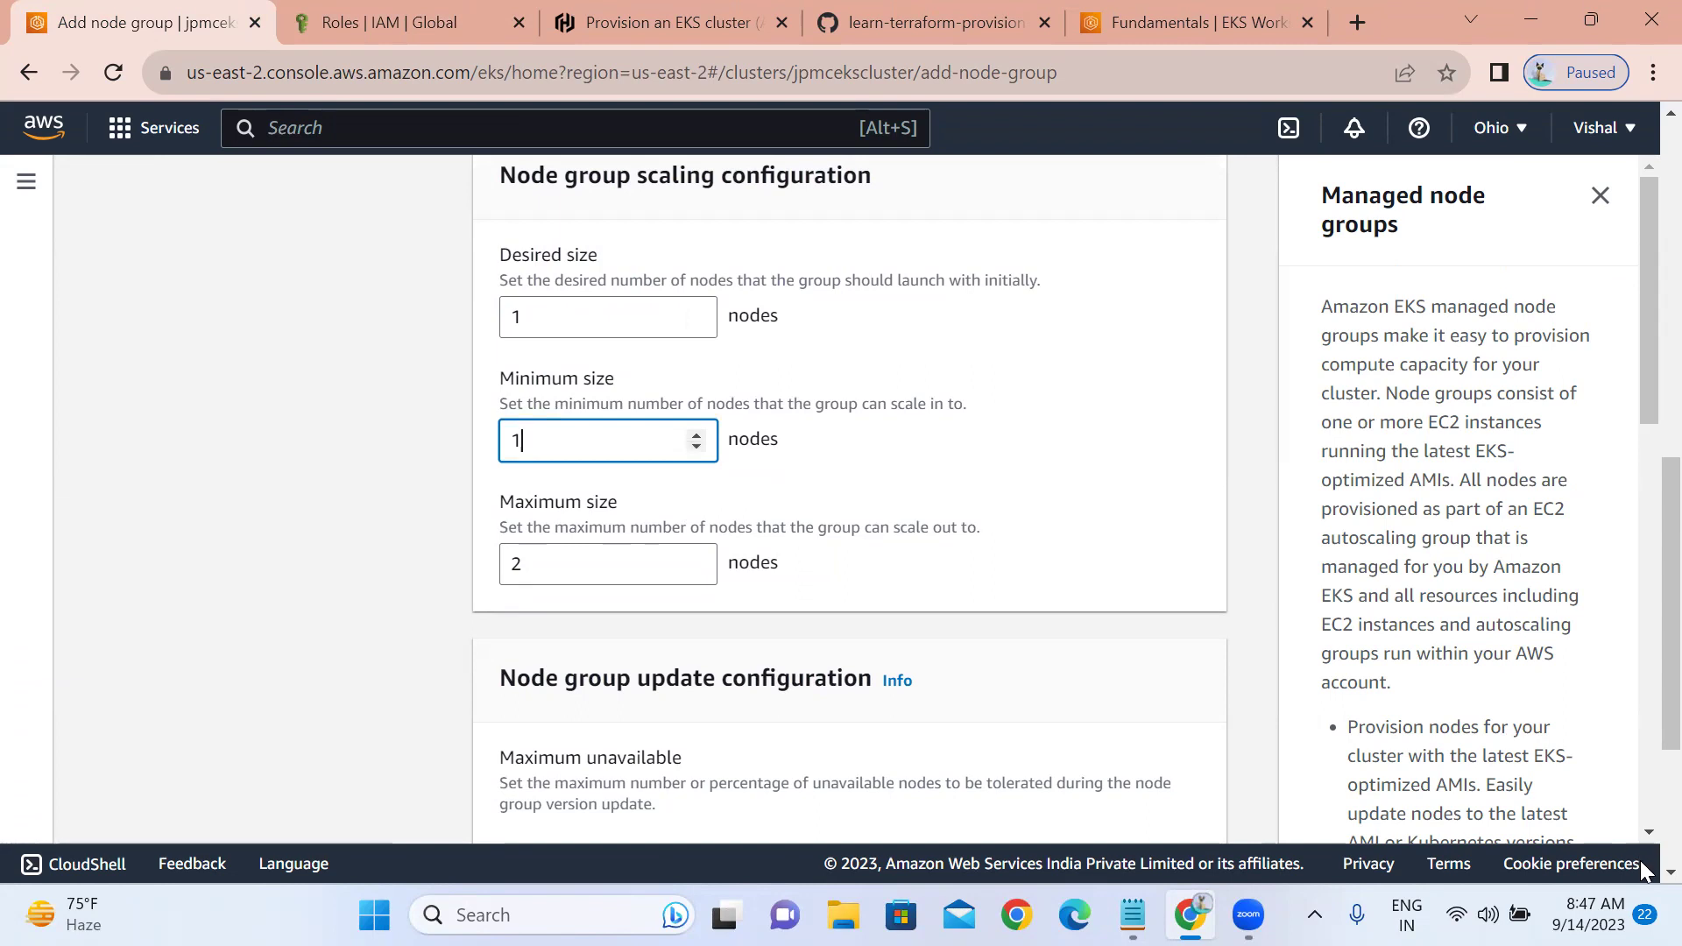
- Accept the default update configuration and the preselected subnets, continuing to the node group's review page
scroll(1639, 869, down, 4)
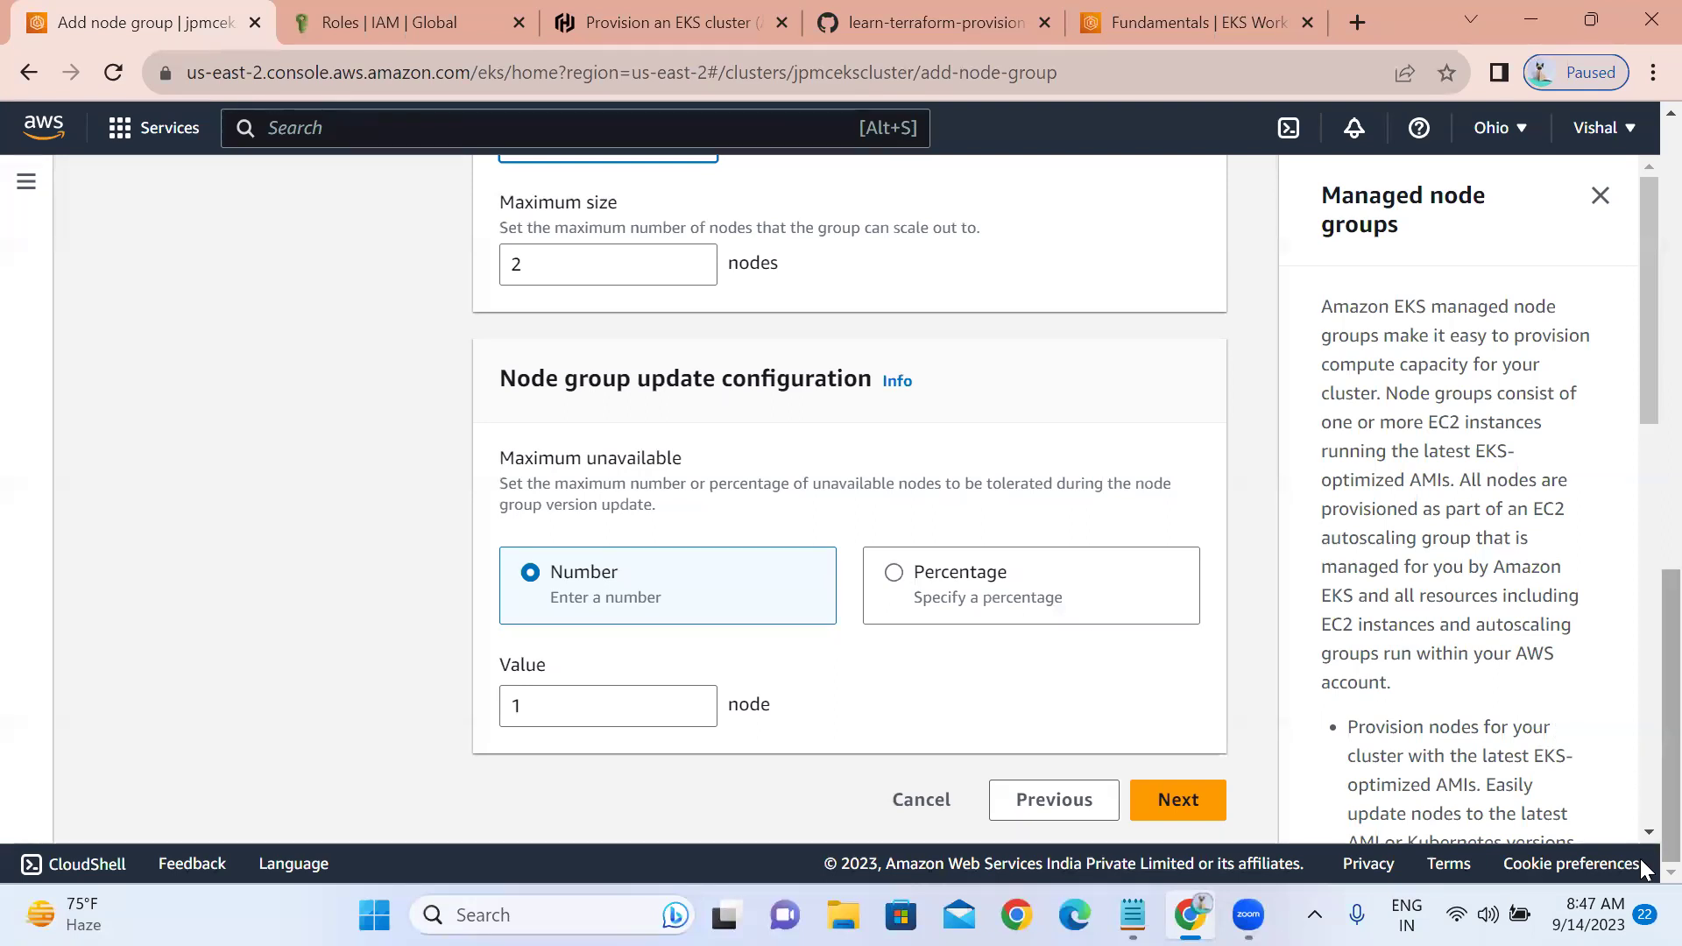
scroll(1640, 838, down, 7)
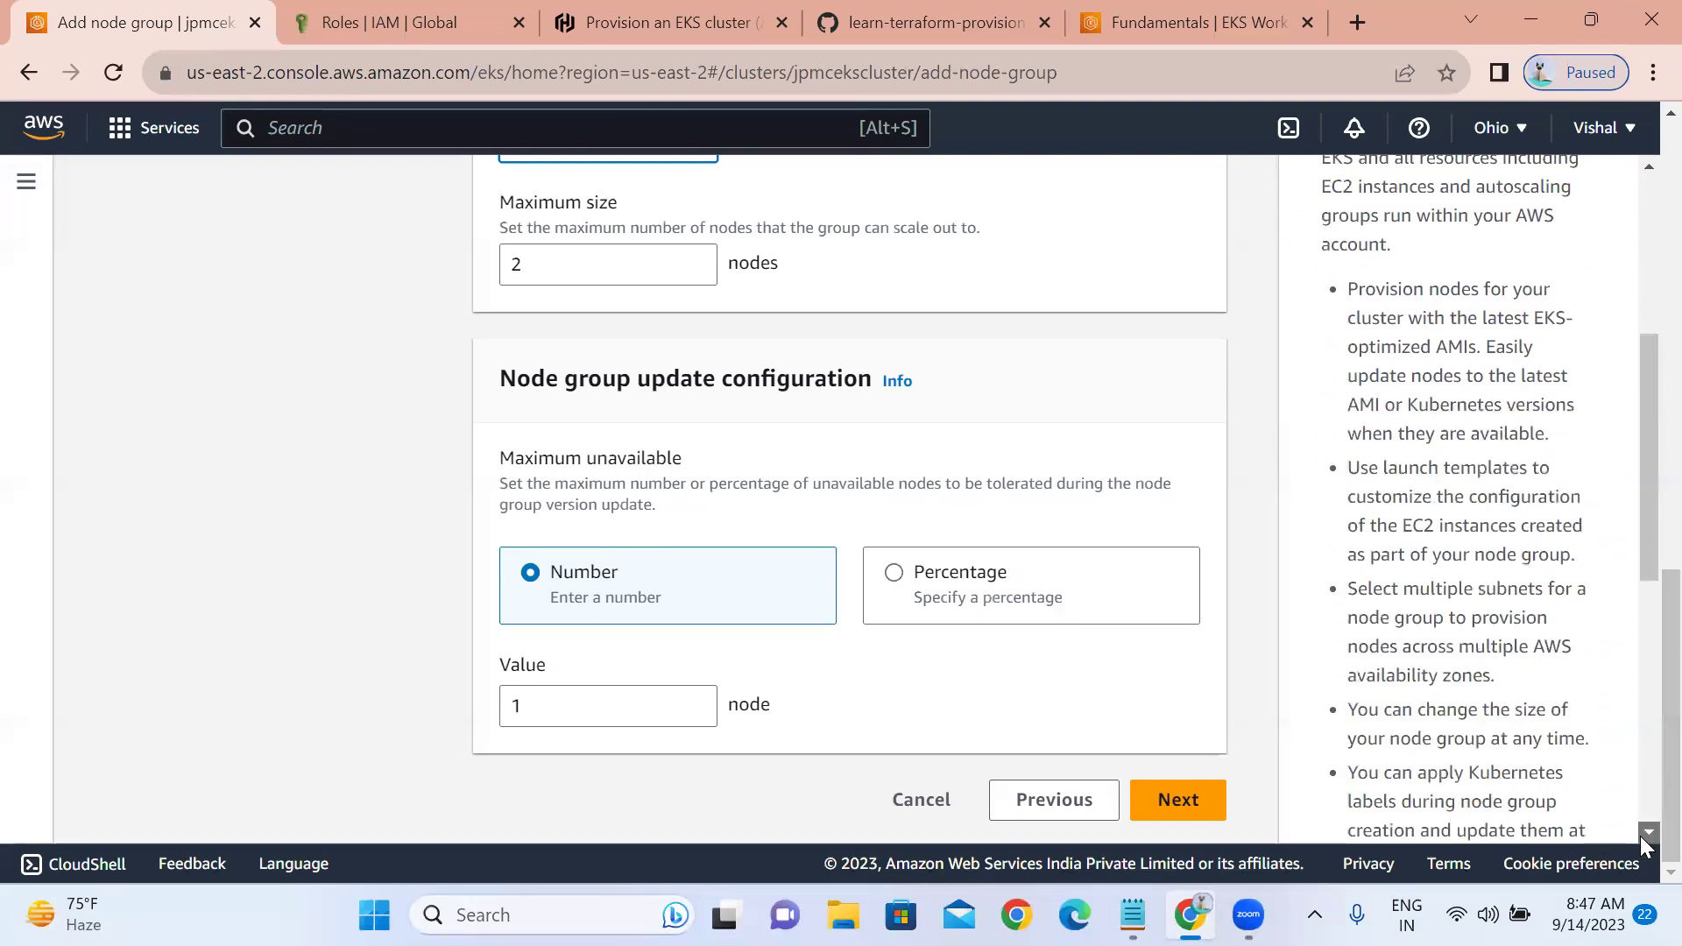
key(Return)
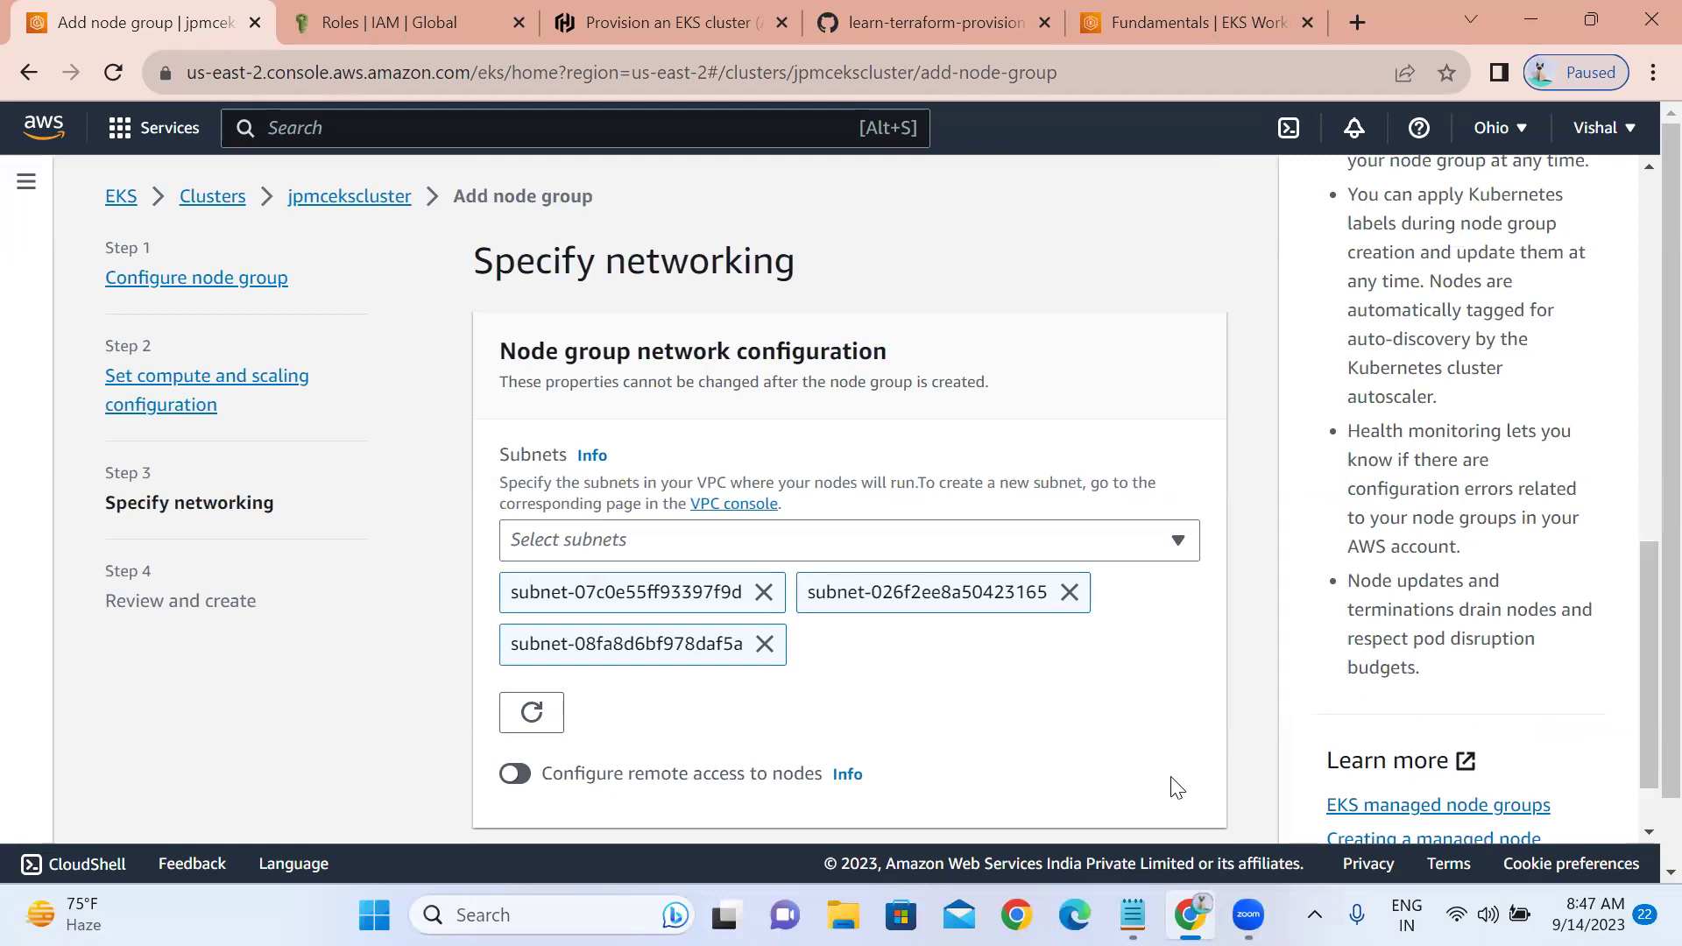
scroll(1641, 837, down, 2)
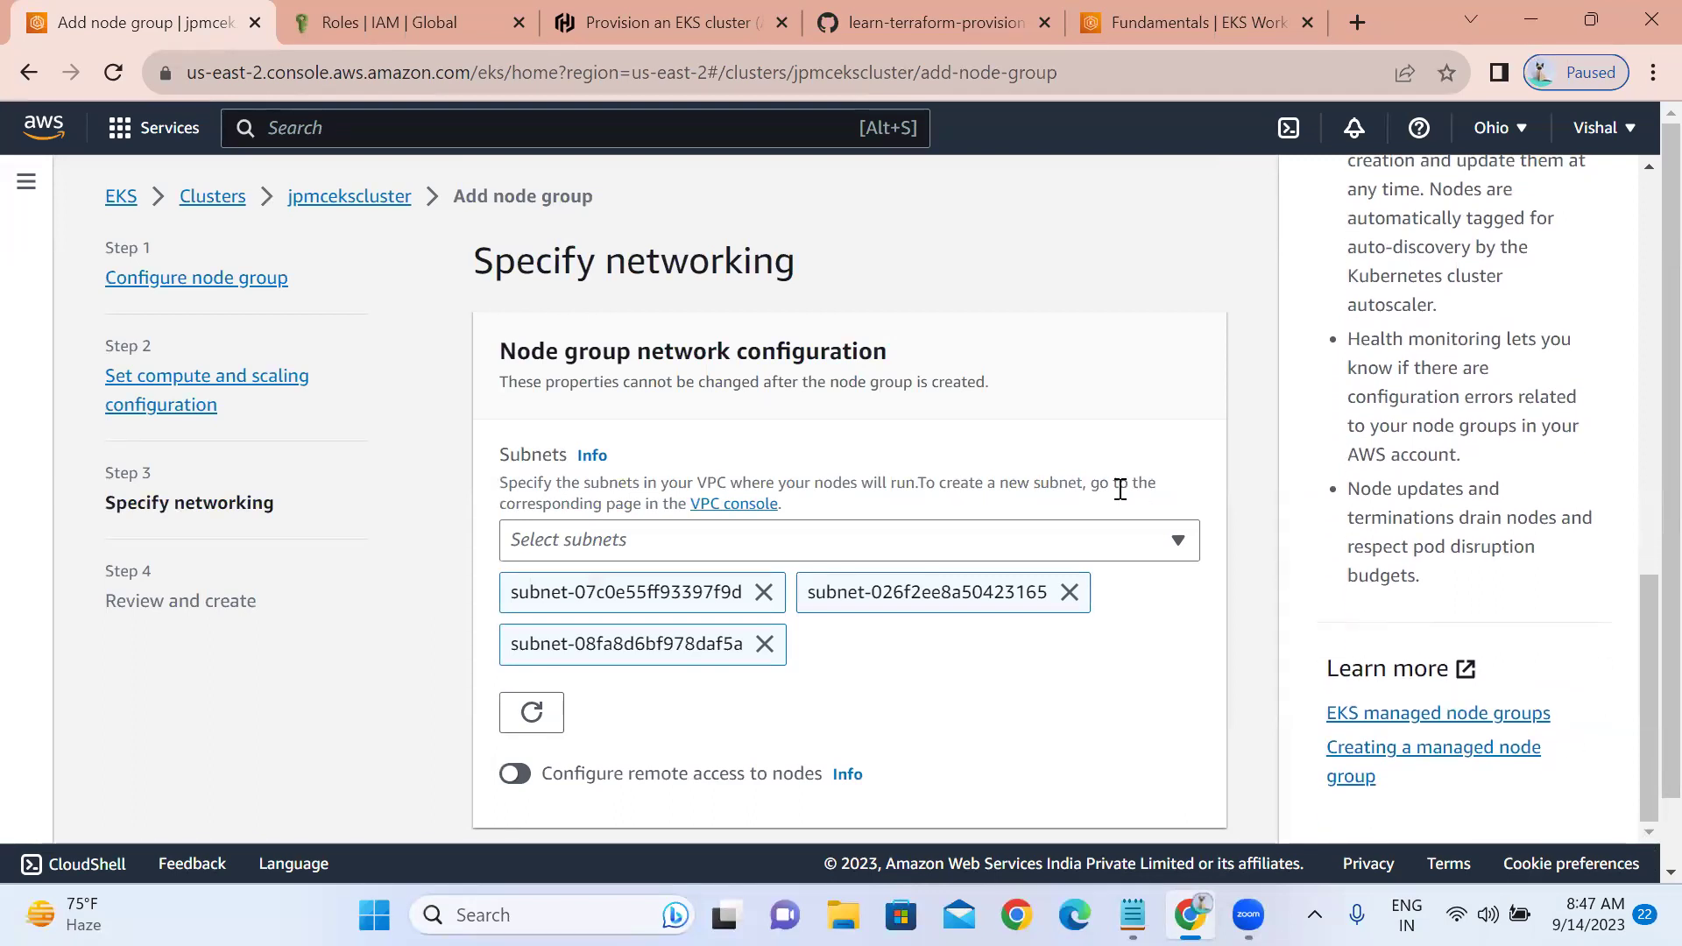
scroll(1121, 488, down, 2)
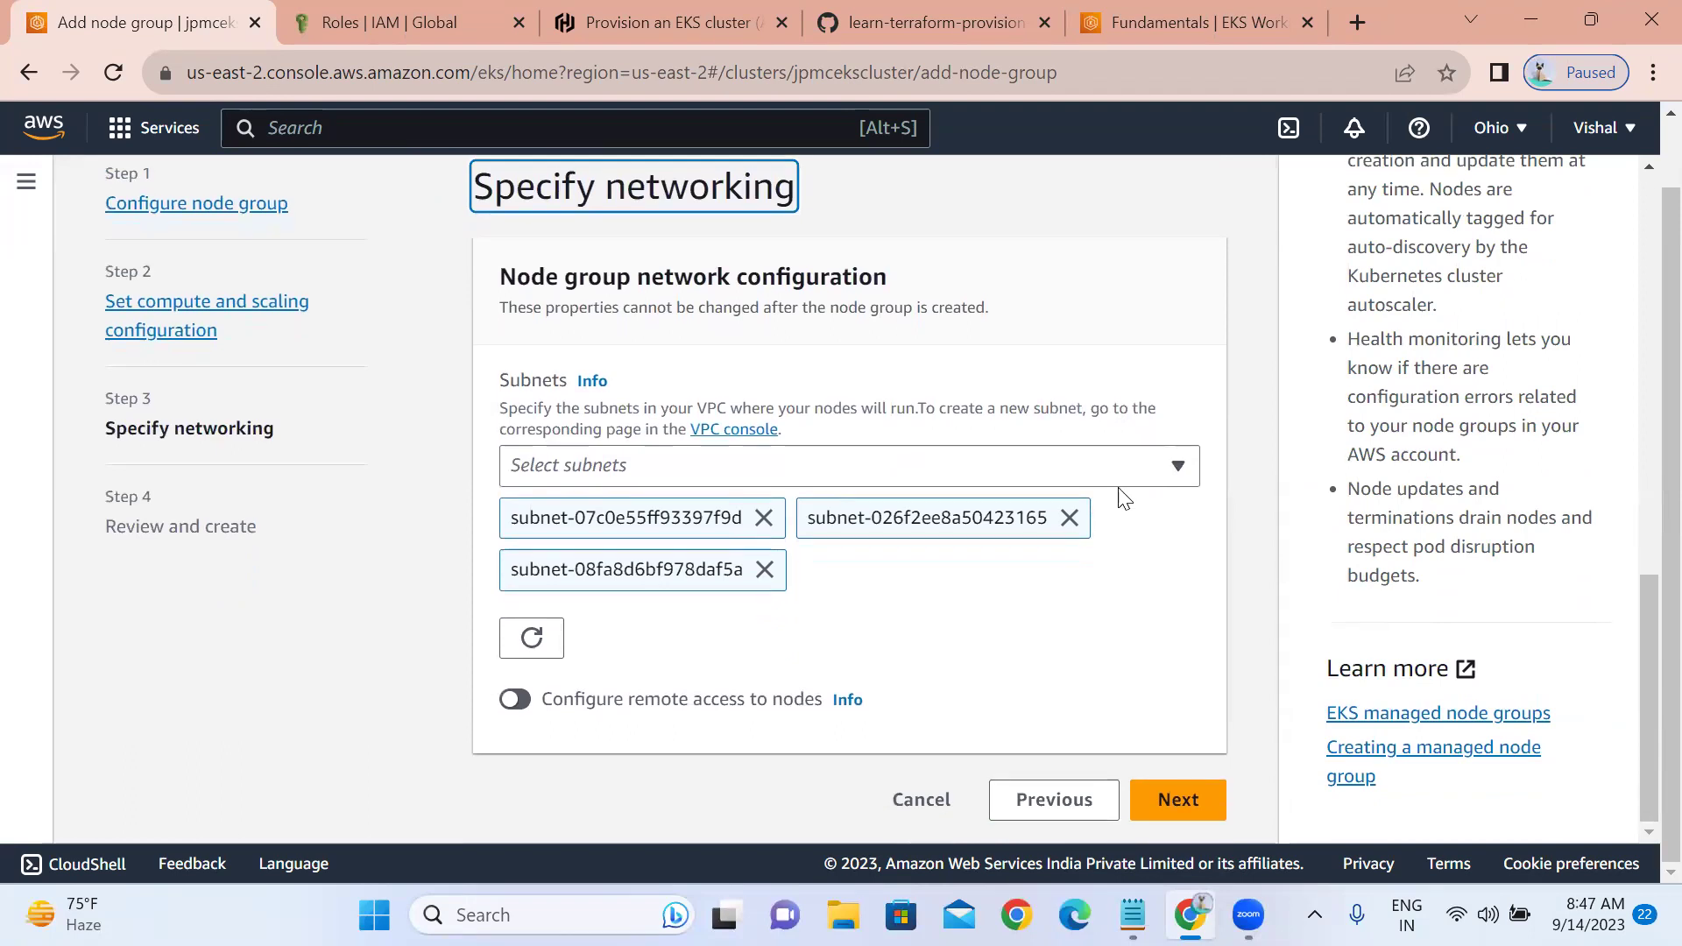
click(1176, 774)
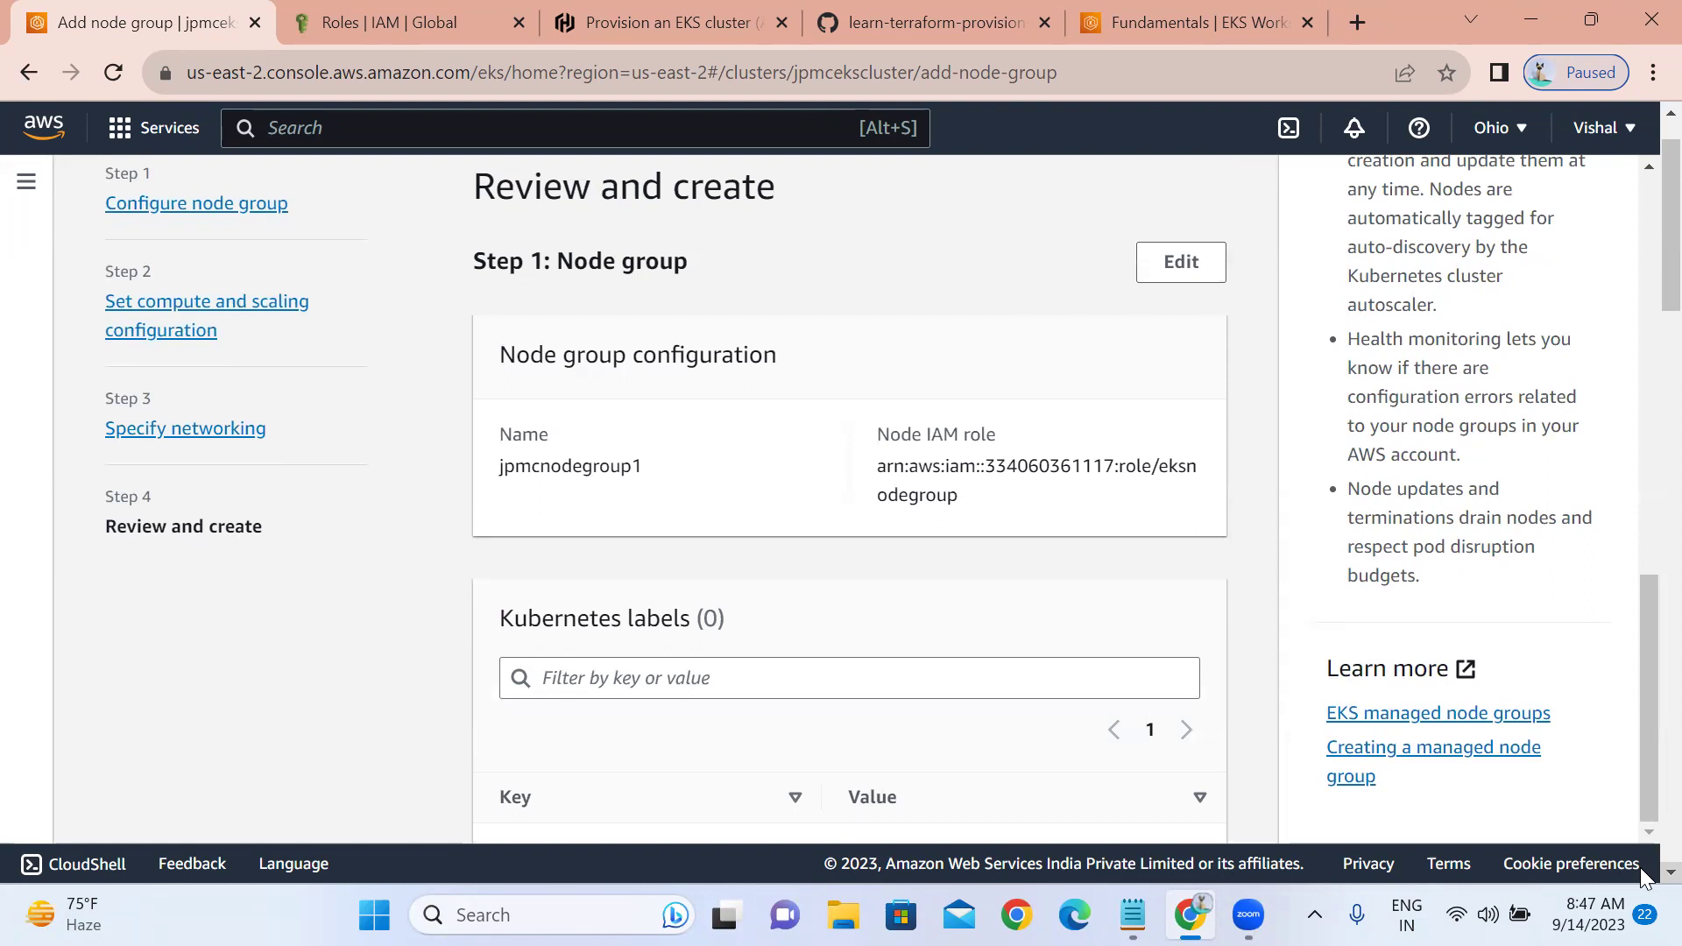
- Review the node group settings and create jpmcnodegroup1
scroll(1639, 867, down, 10)
scroll(1640, 867, down, 14)
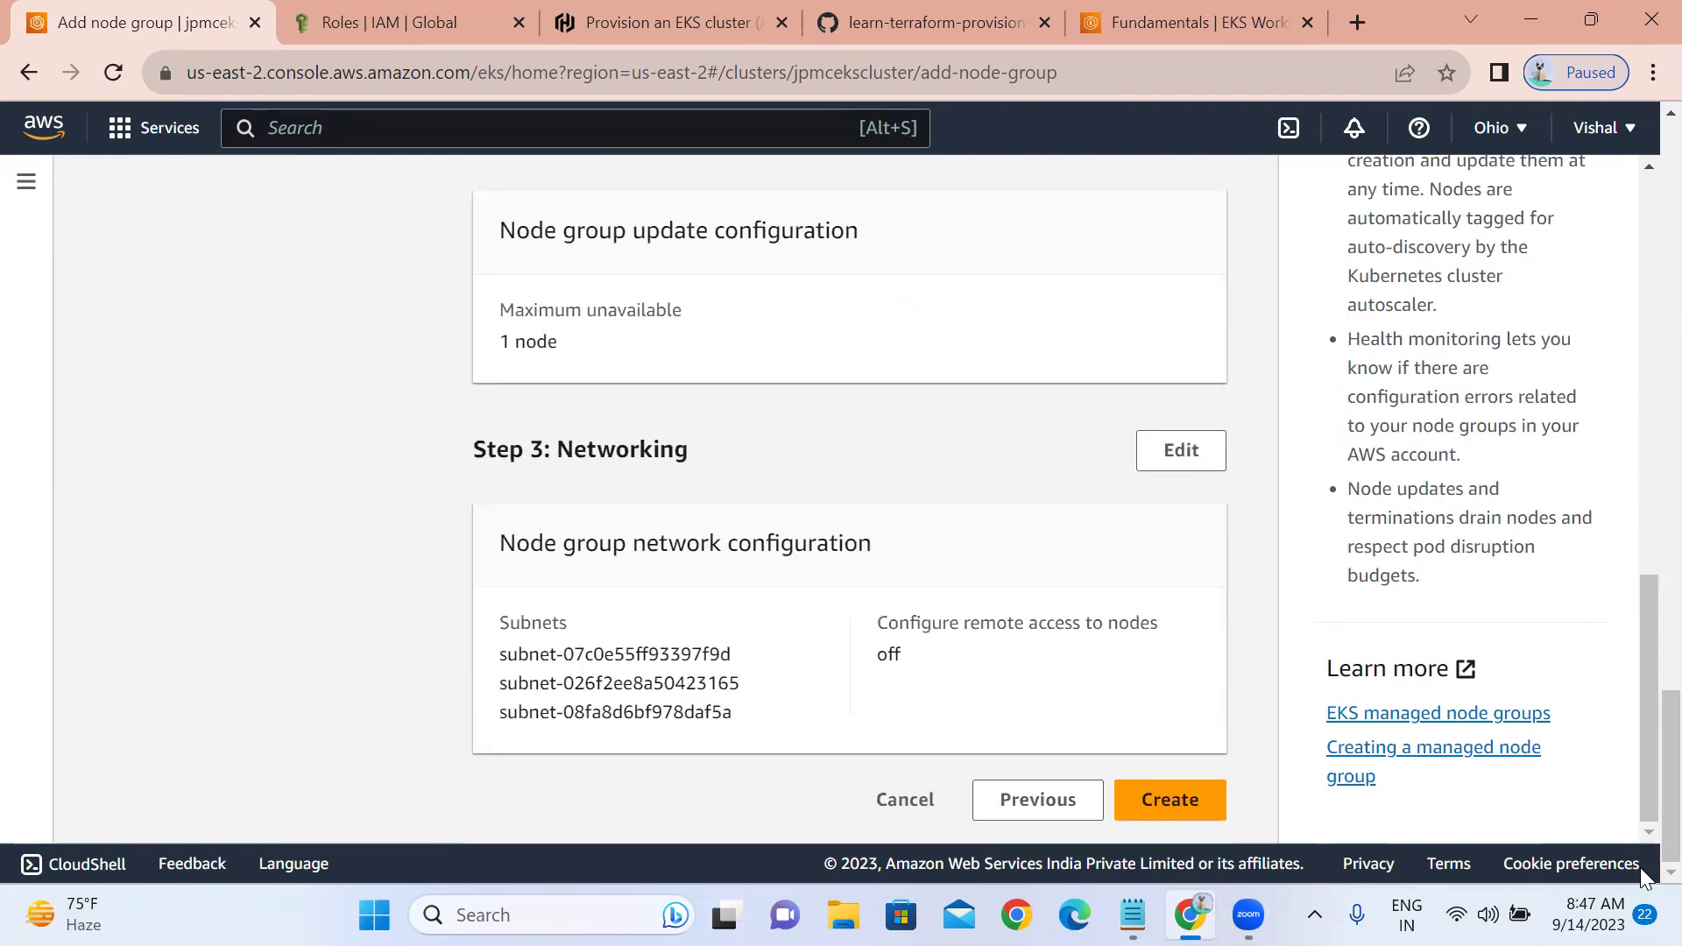
key(Return)
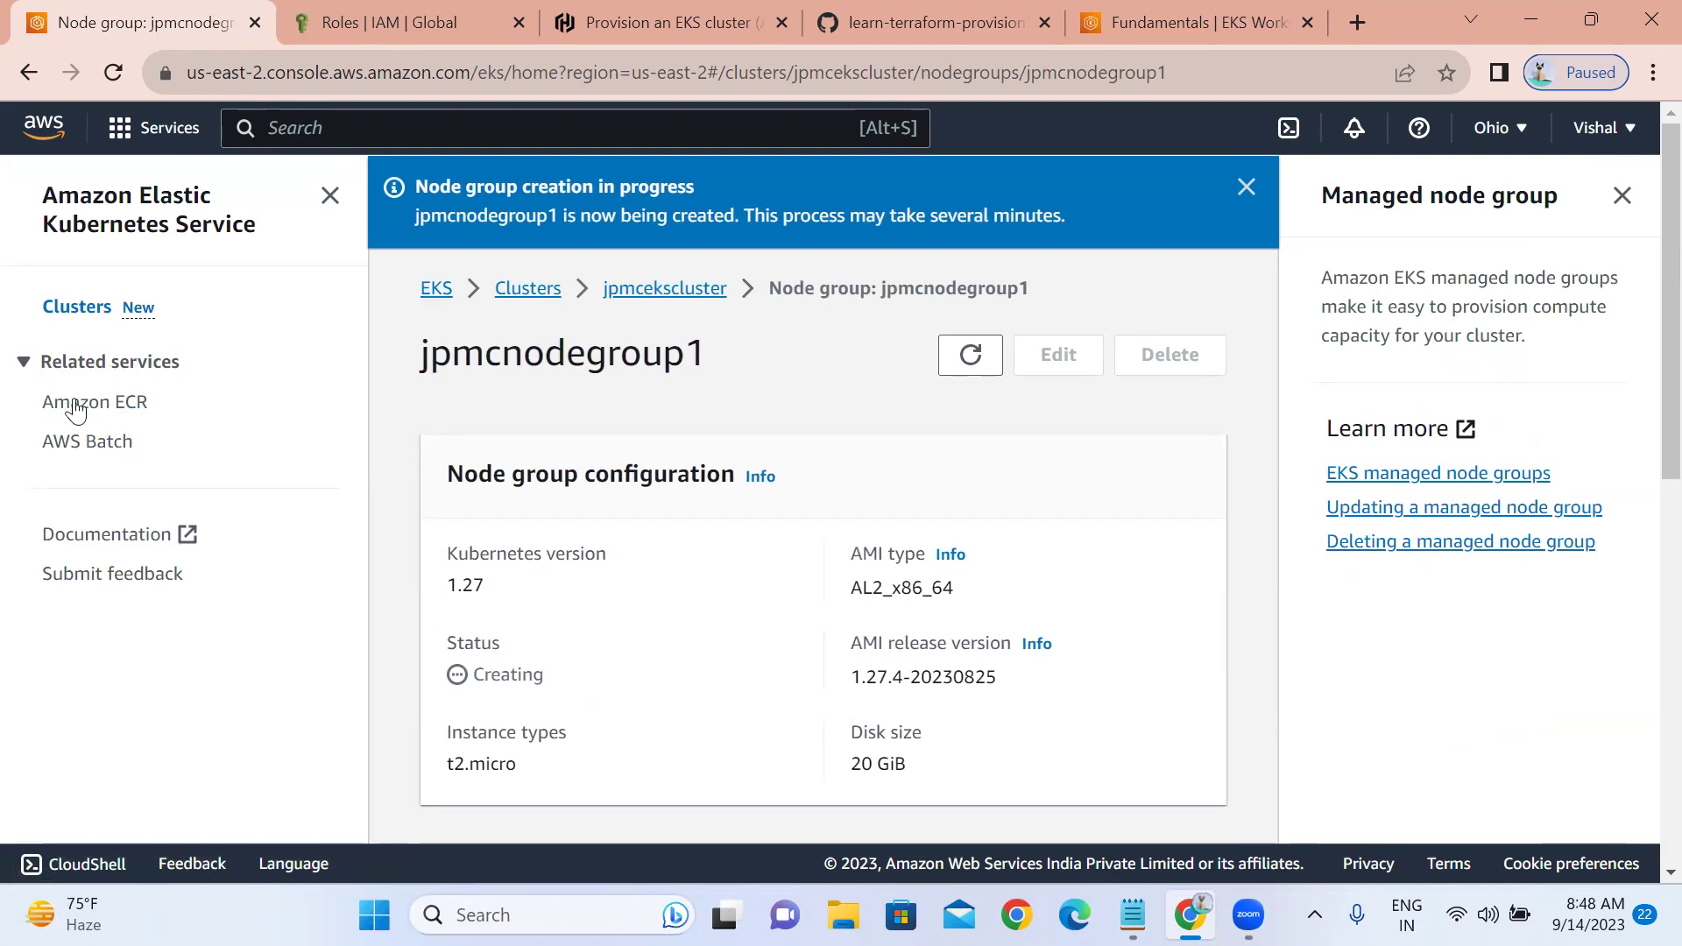
- Go back to the EKS clusters list and open the details of jpmcekscluster
click(432, 294)
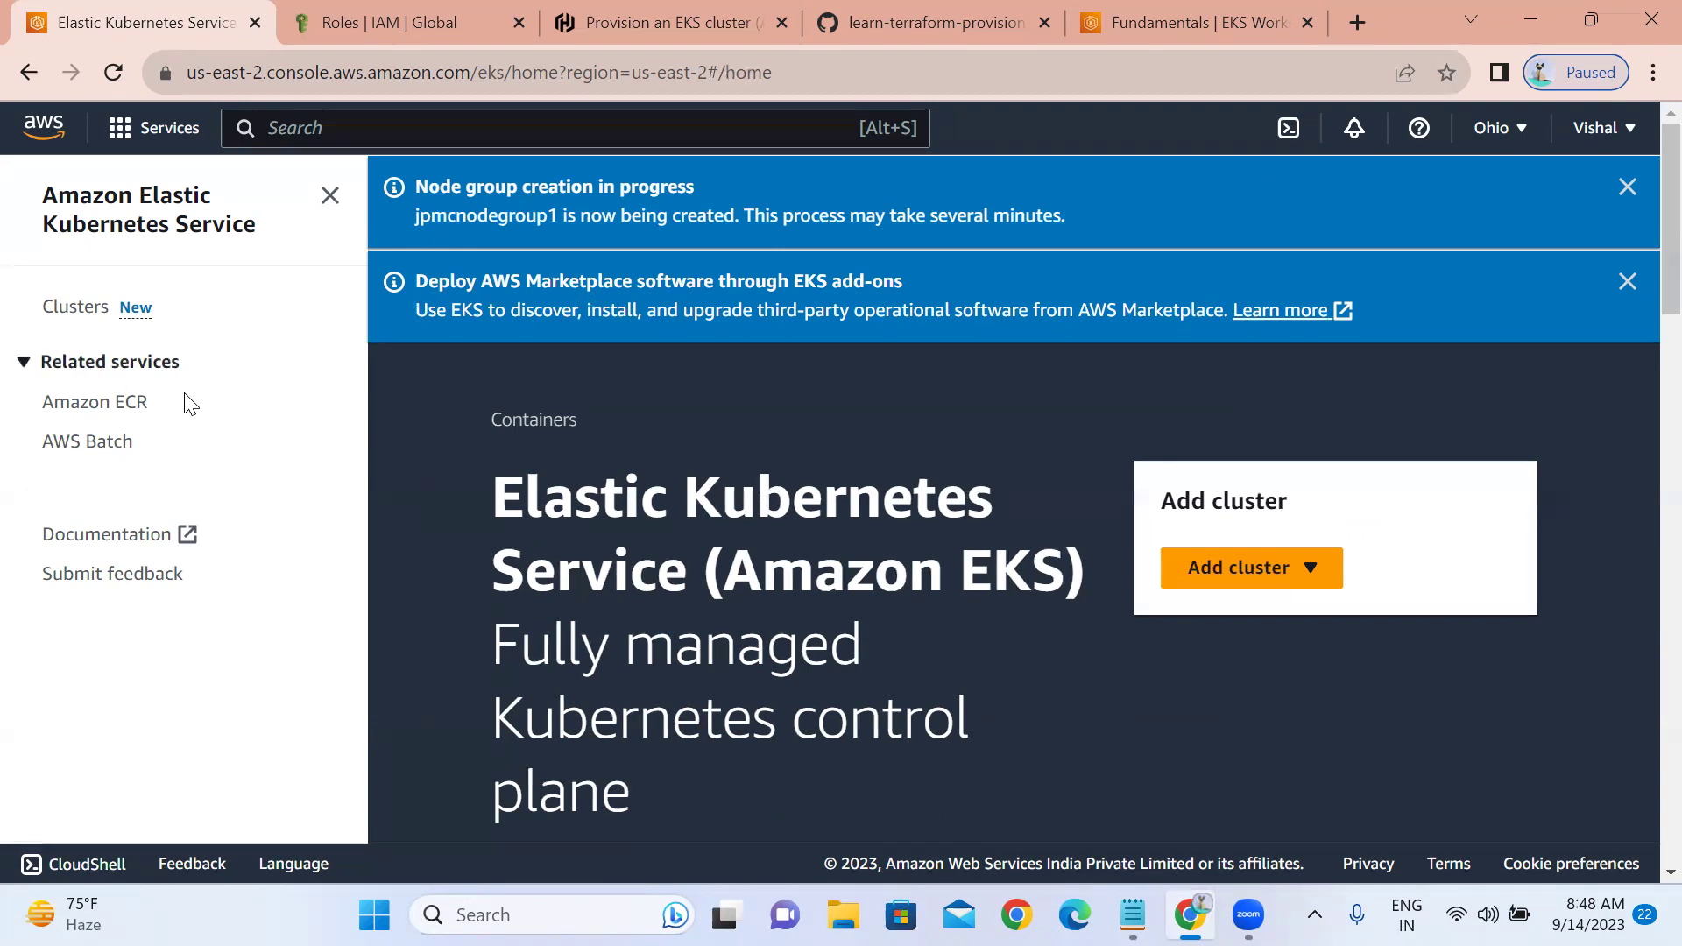
click(63, 324)
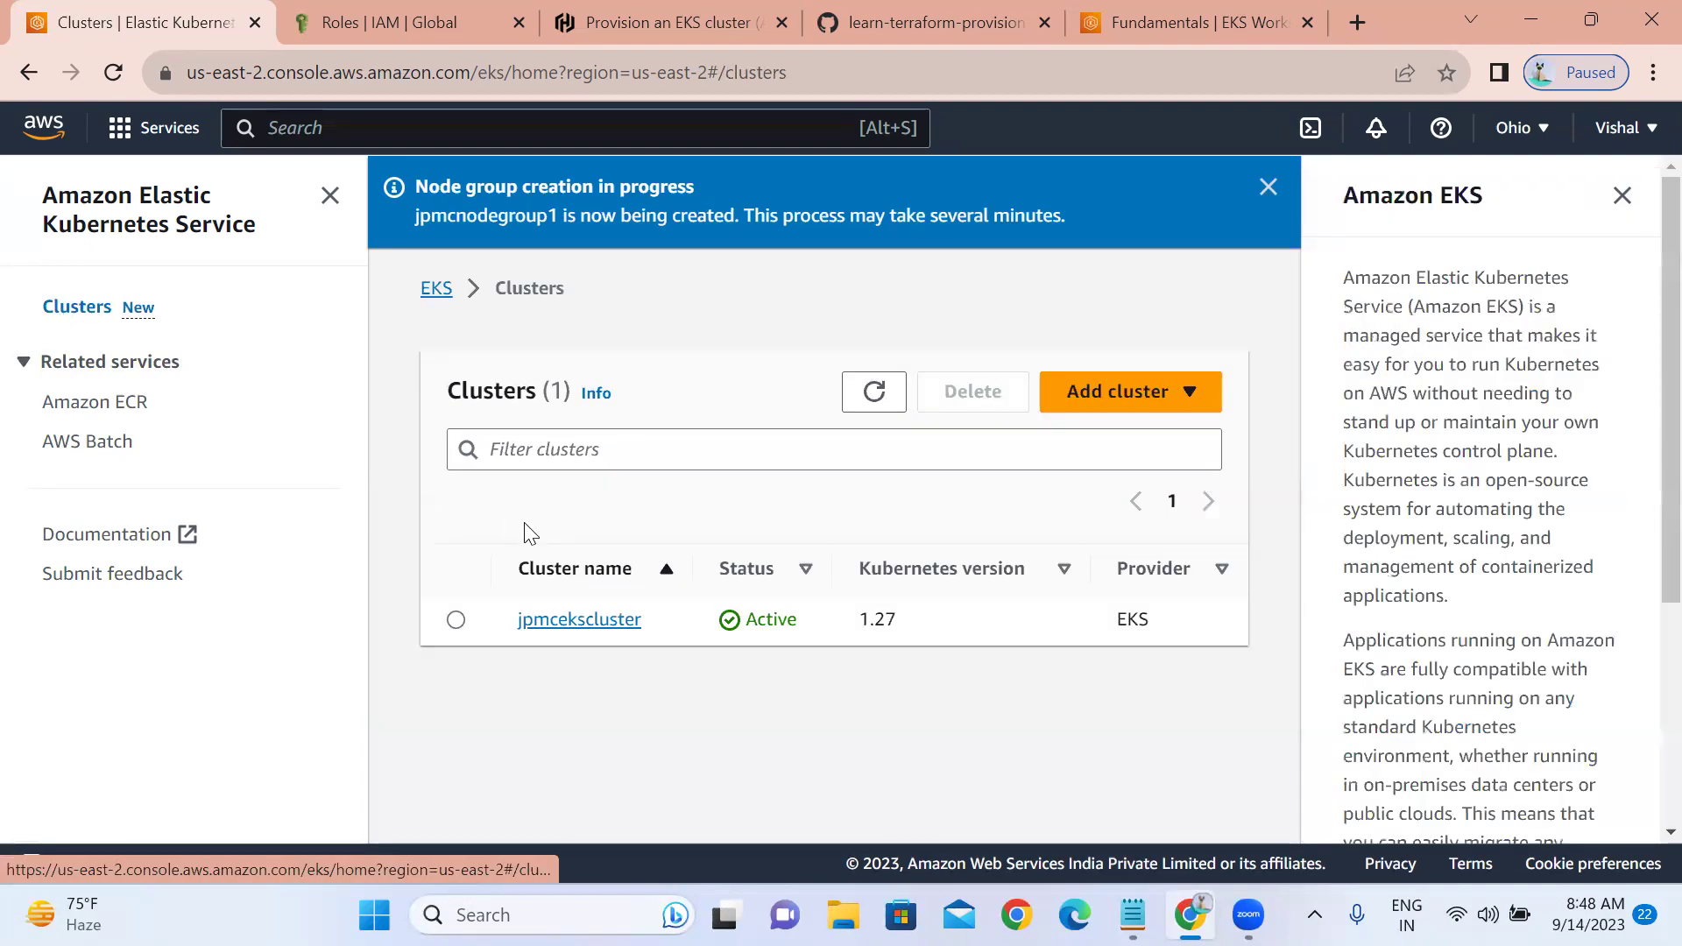
click(545, 622)
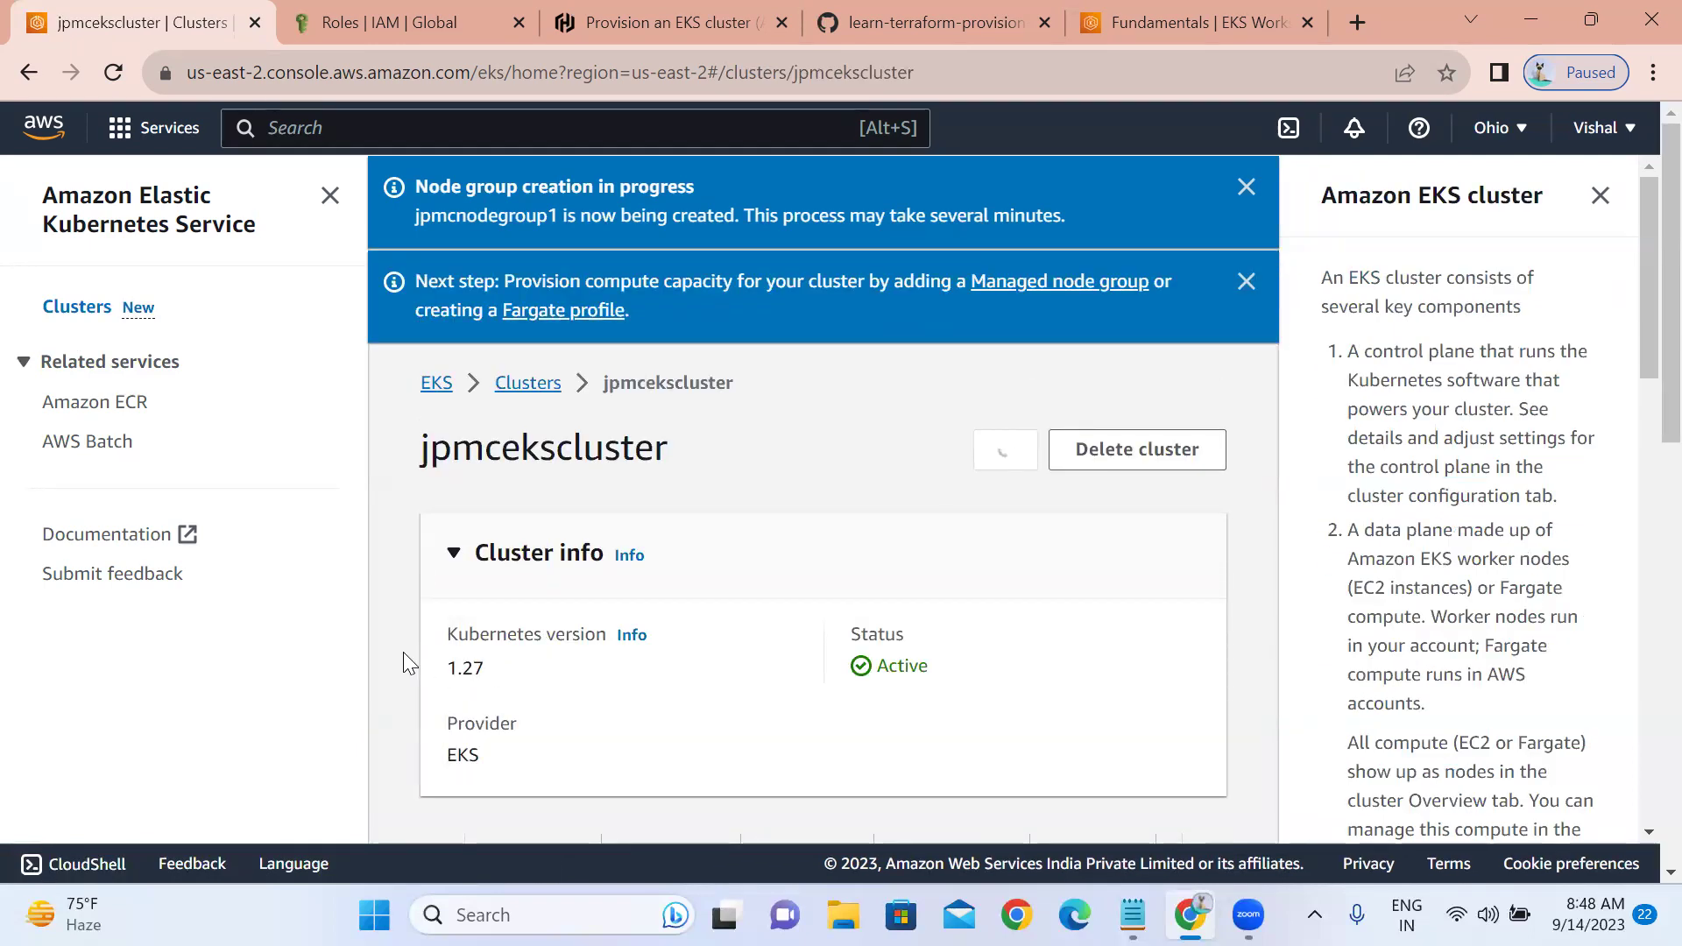
- Examine the jpmcekscluster overview details and its compute resources, including the nodes and node groups
scroll(403, 652, down, 1)
scroll(403, 652, down, 4)
scroll(403, 652, up, 5)
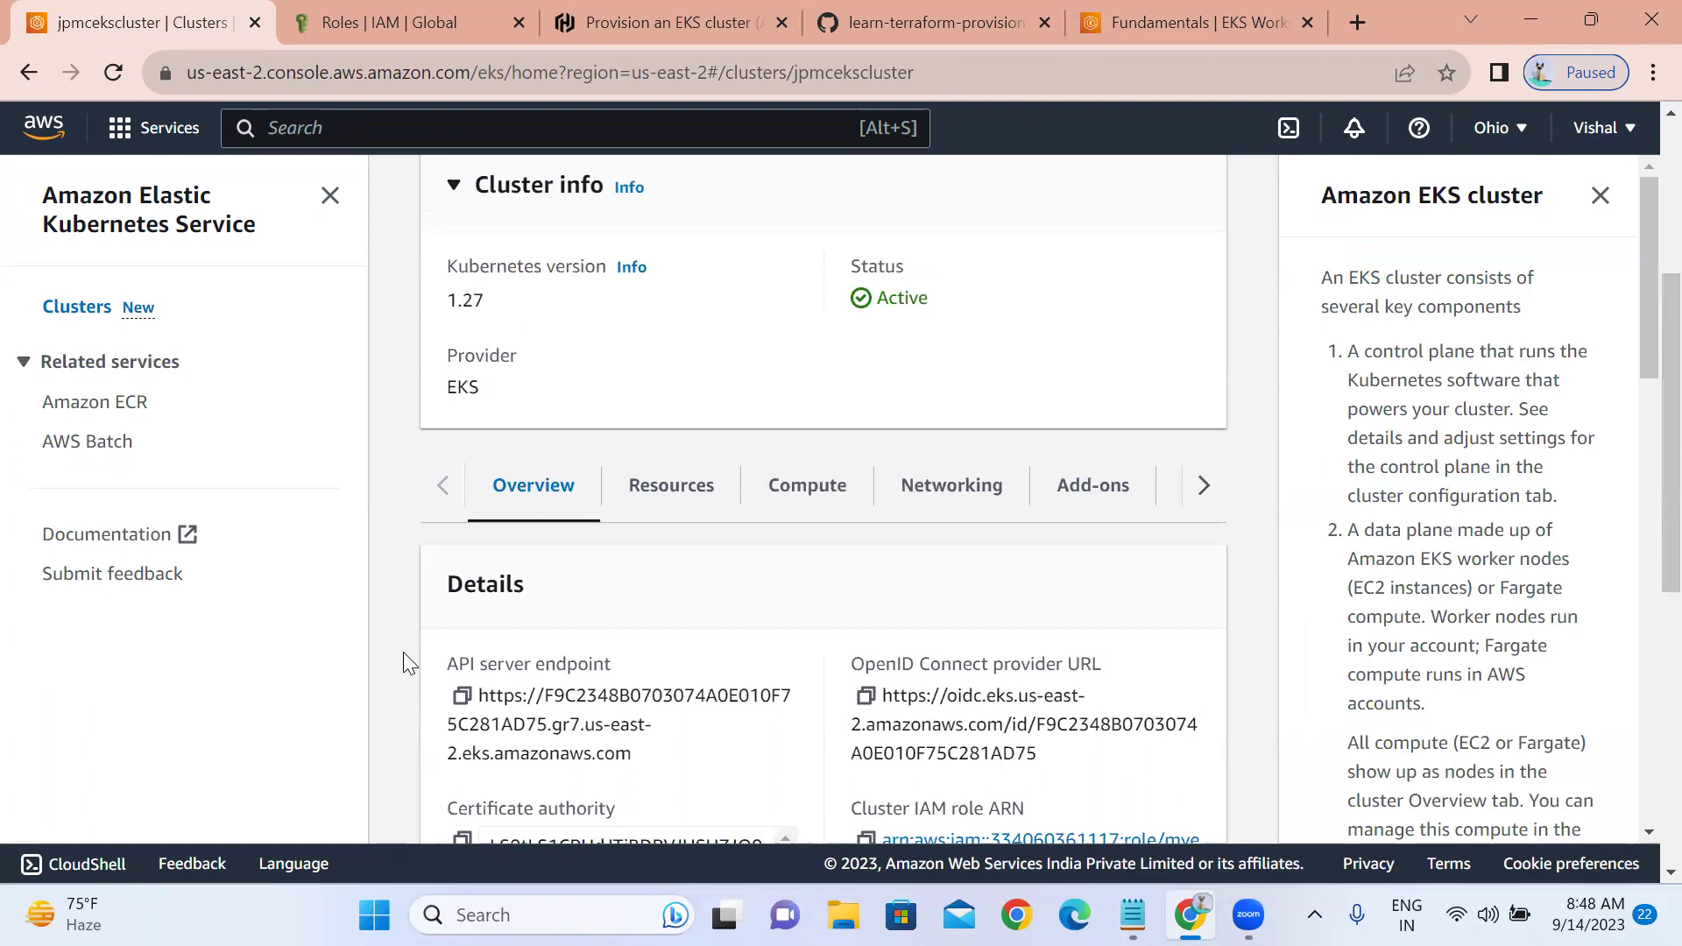
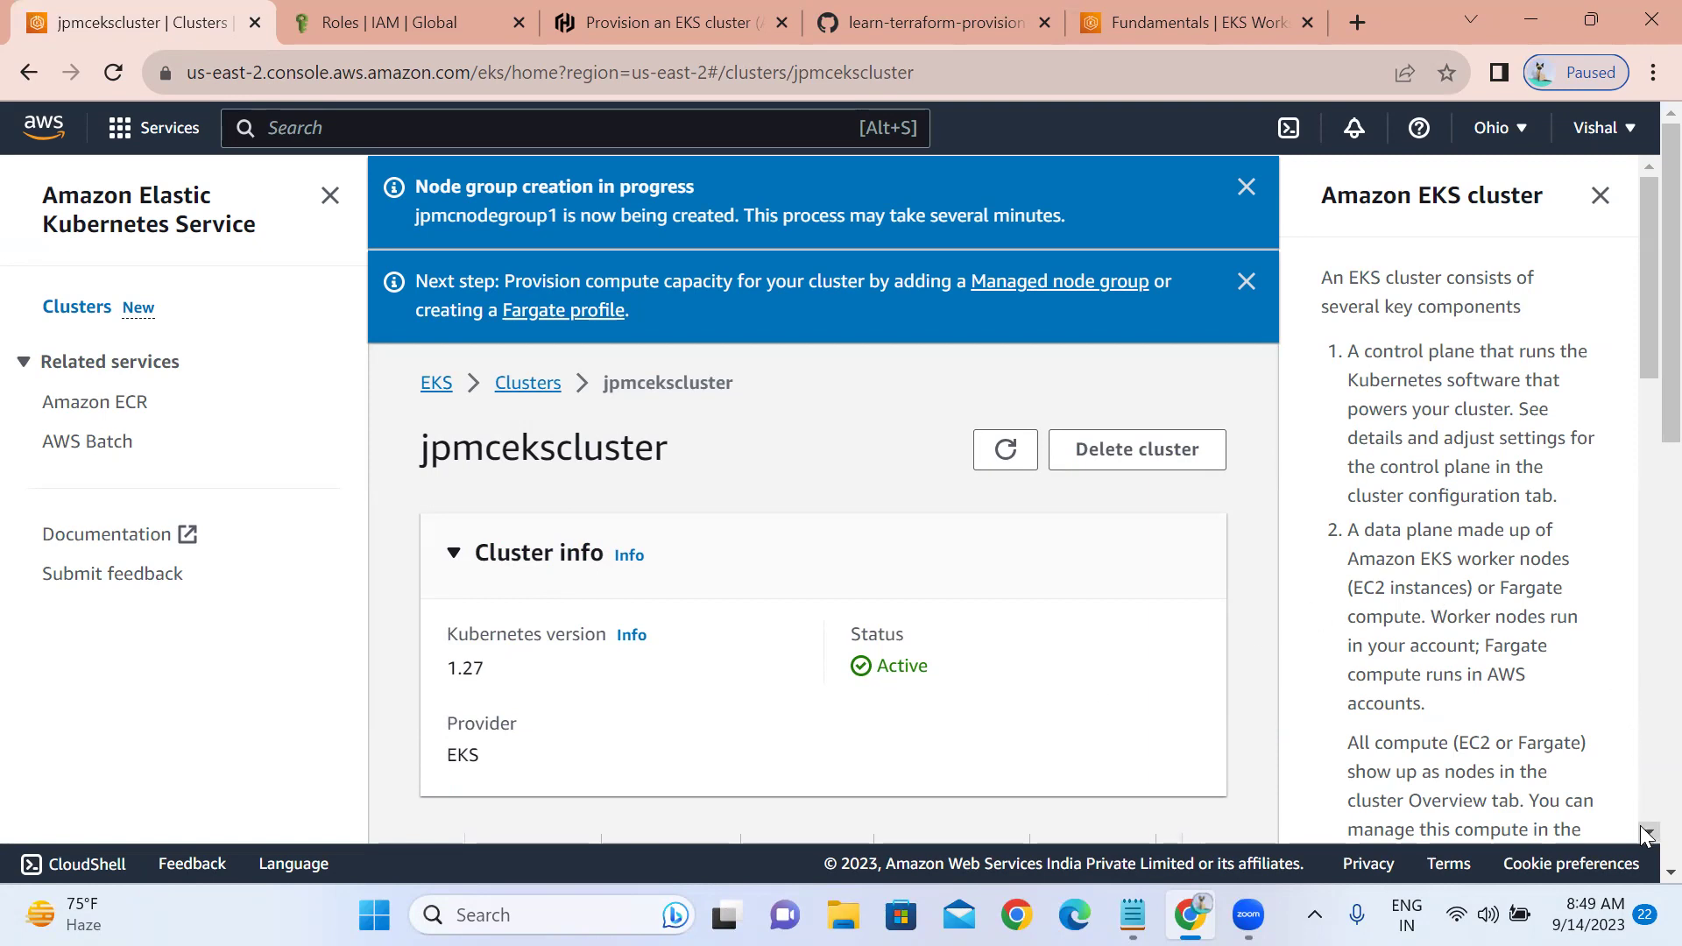
scroll(1639, 862, down, 1)
scroll(1639, 861, down, 3)
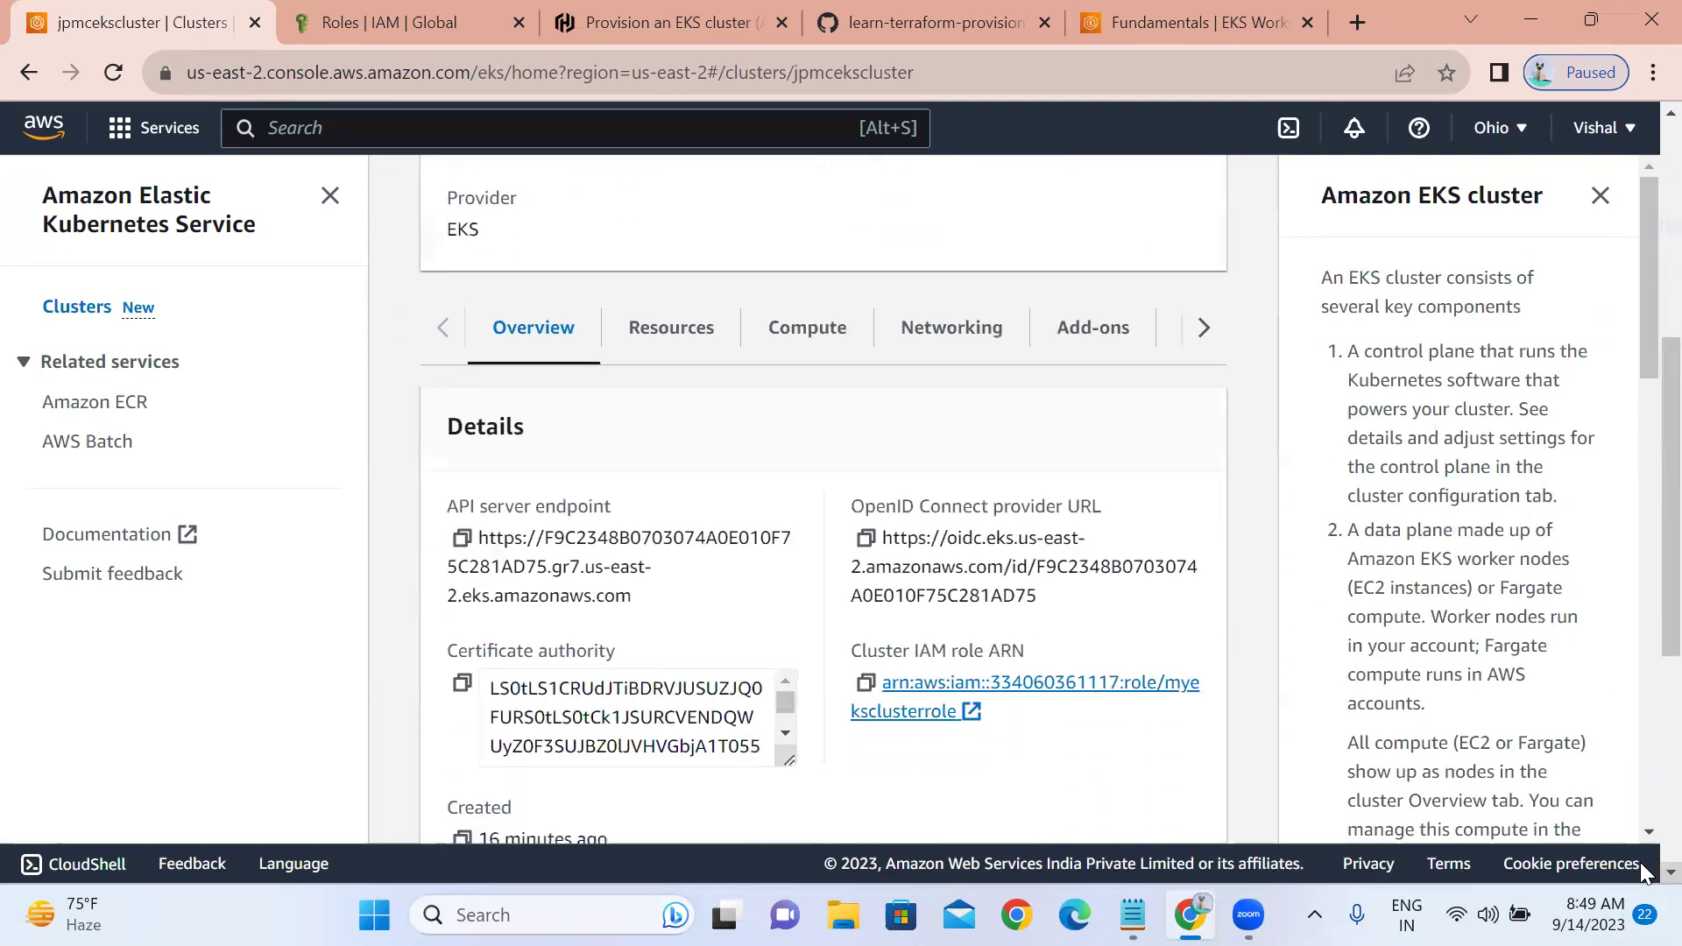
scroll(1640, 862, down, 1)
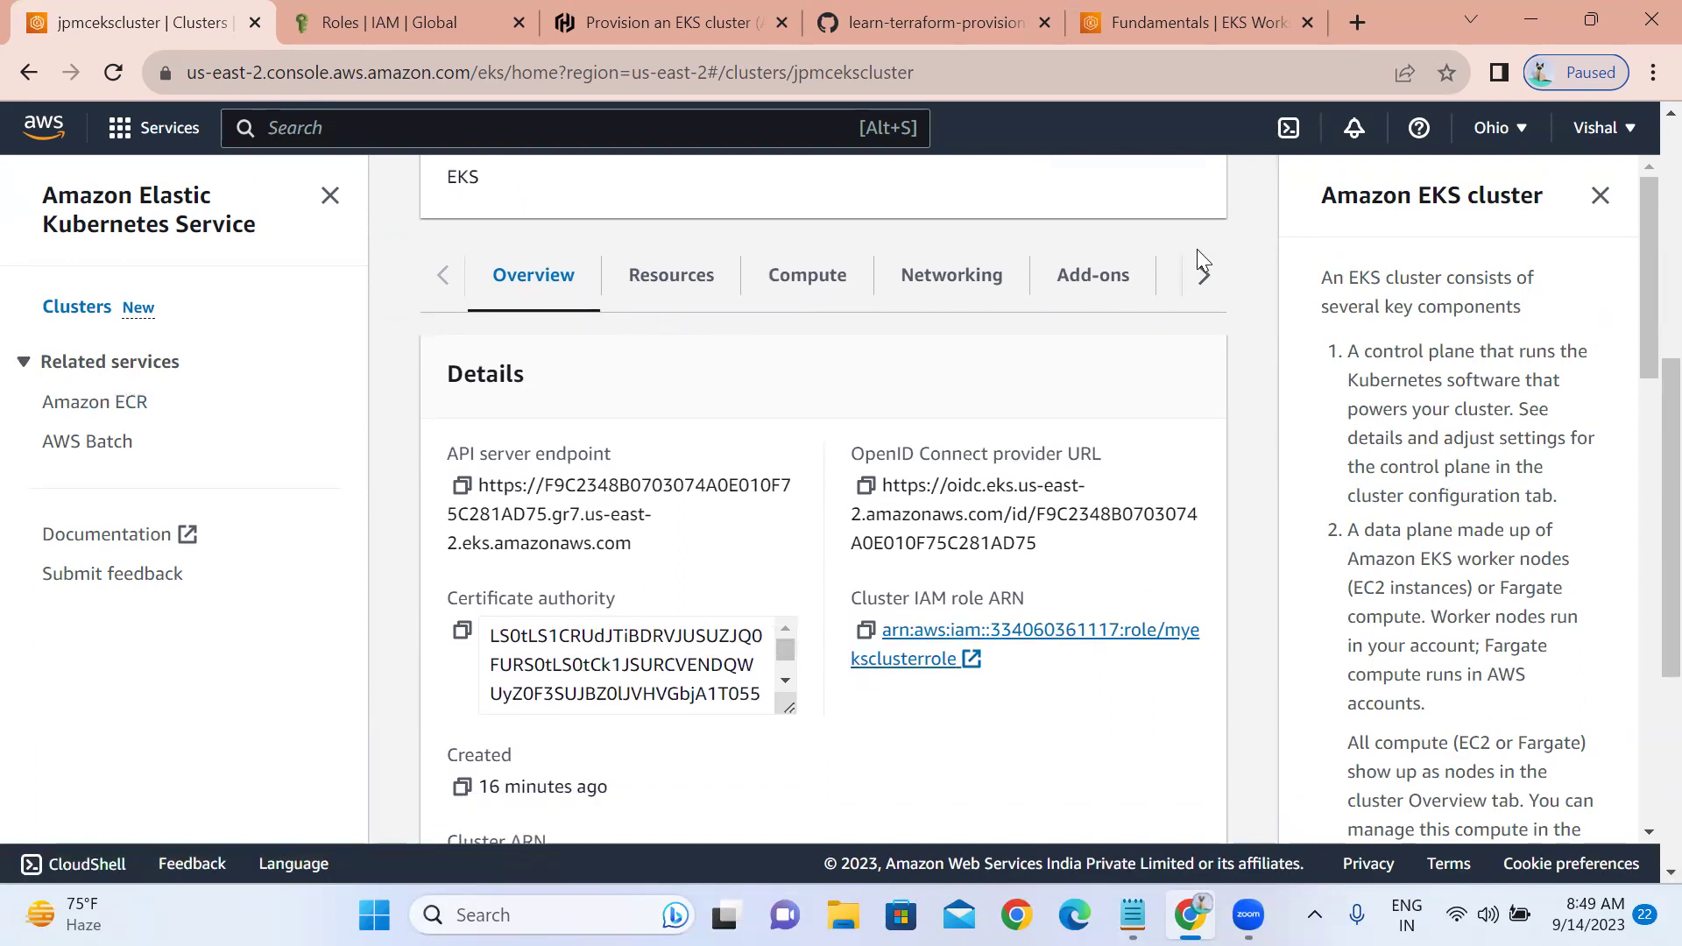
click(798, 279)
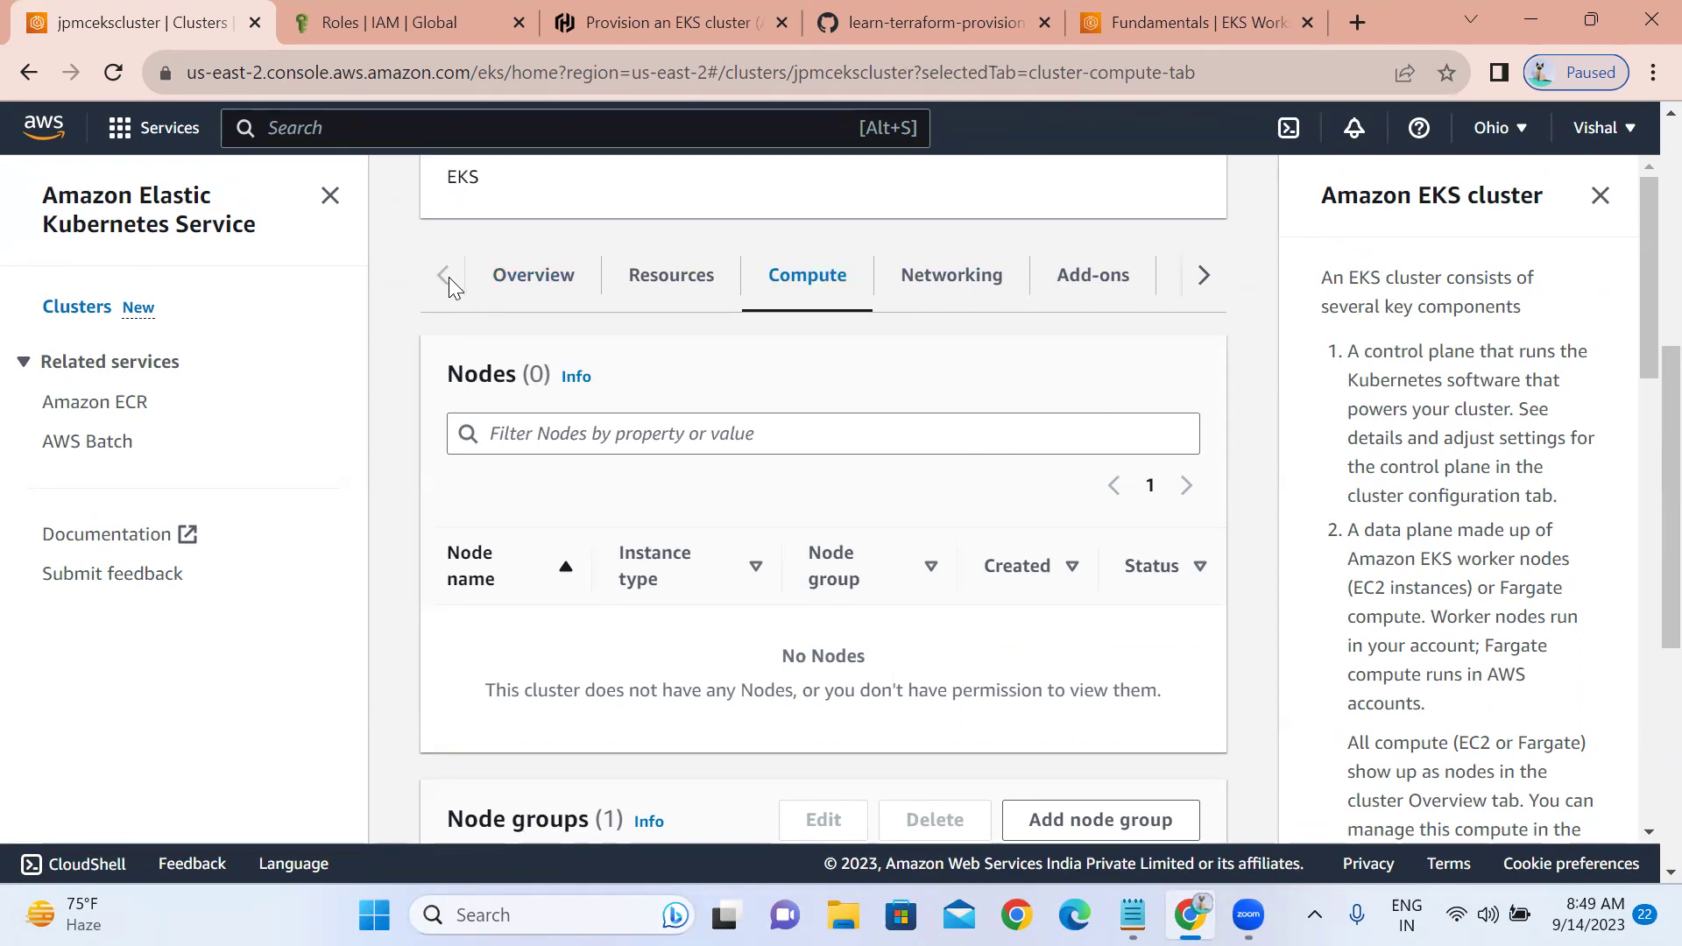
click(1203, 277)
click(1206, 278)
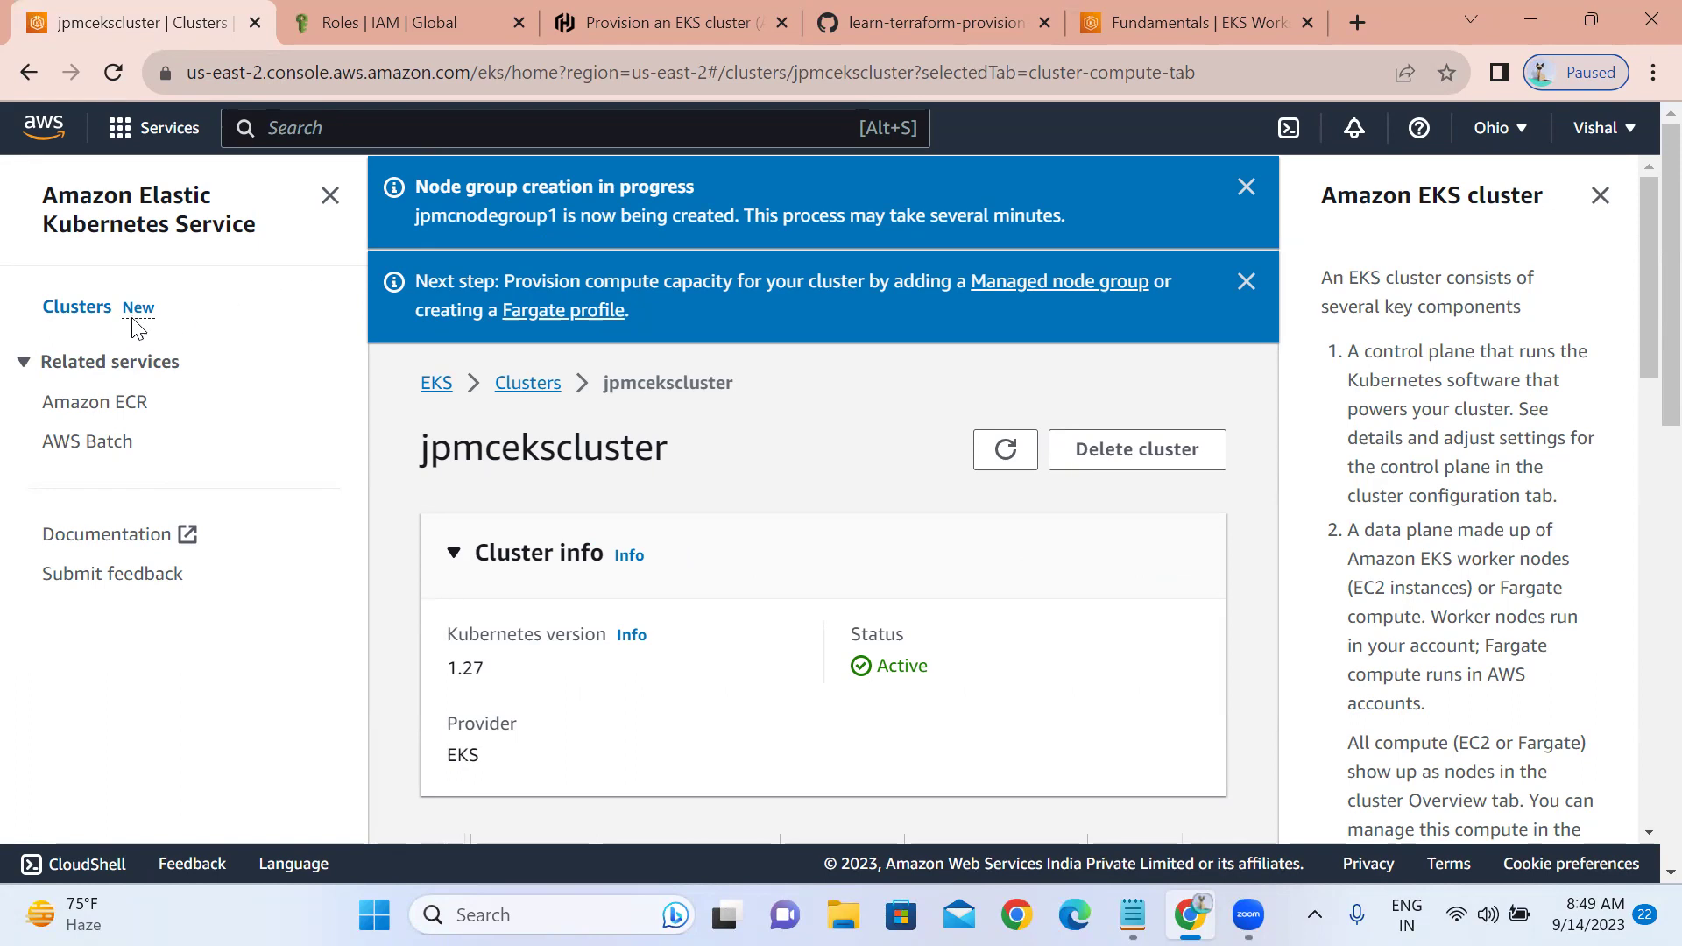
- Return to the EKS clusters list, select jpmcekscluster and reopen its details
click(91, 314)
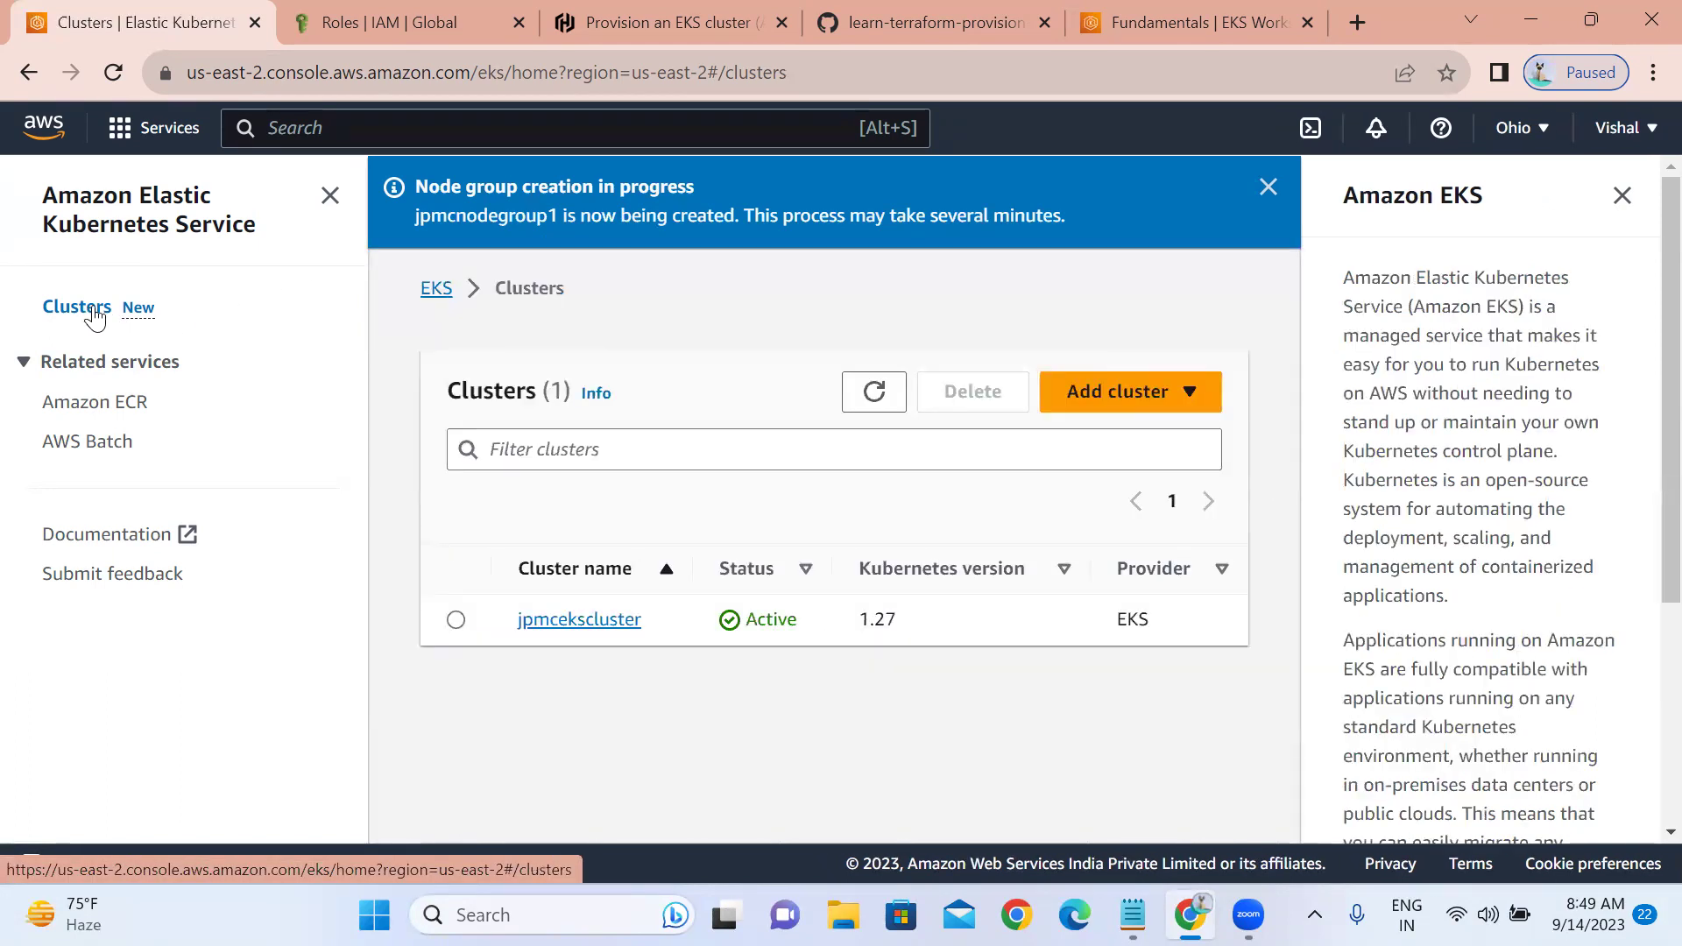
click(456, 621)
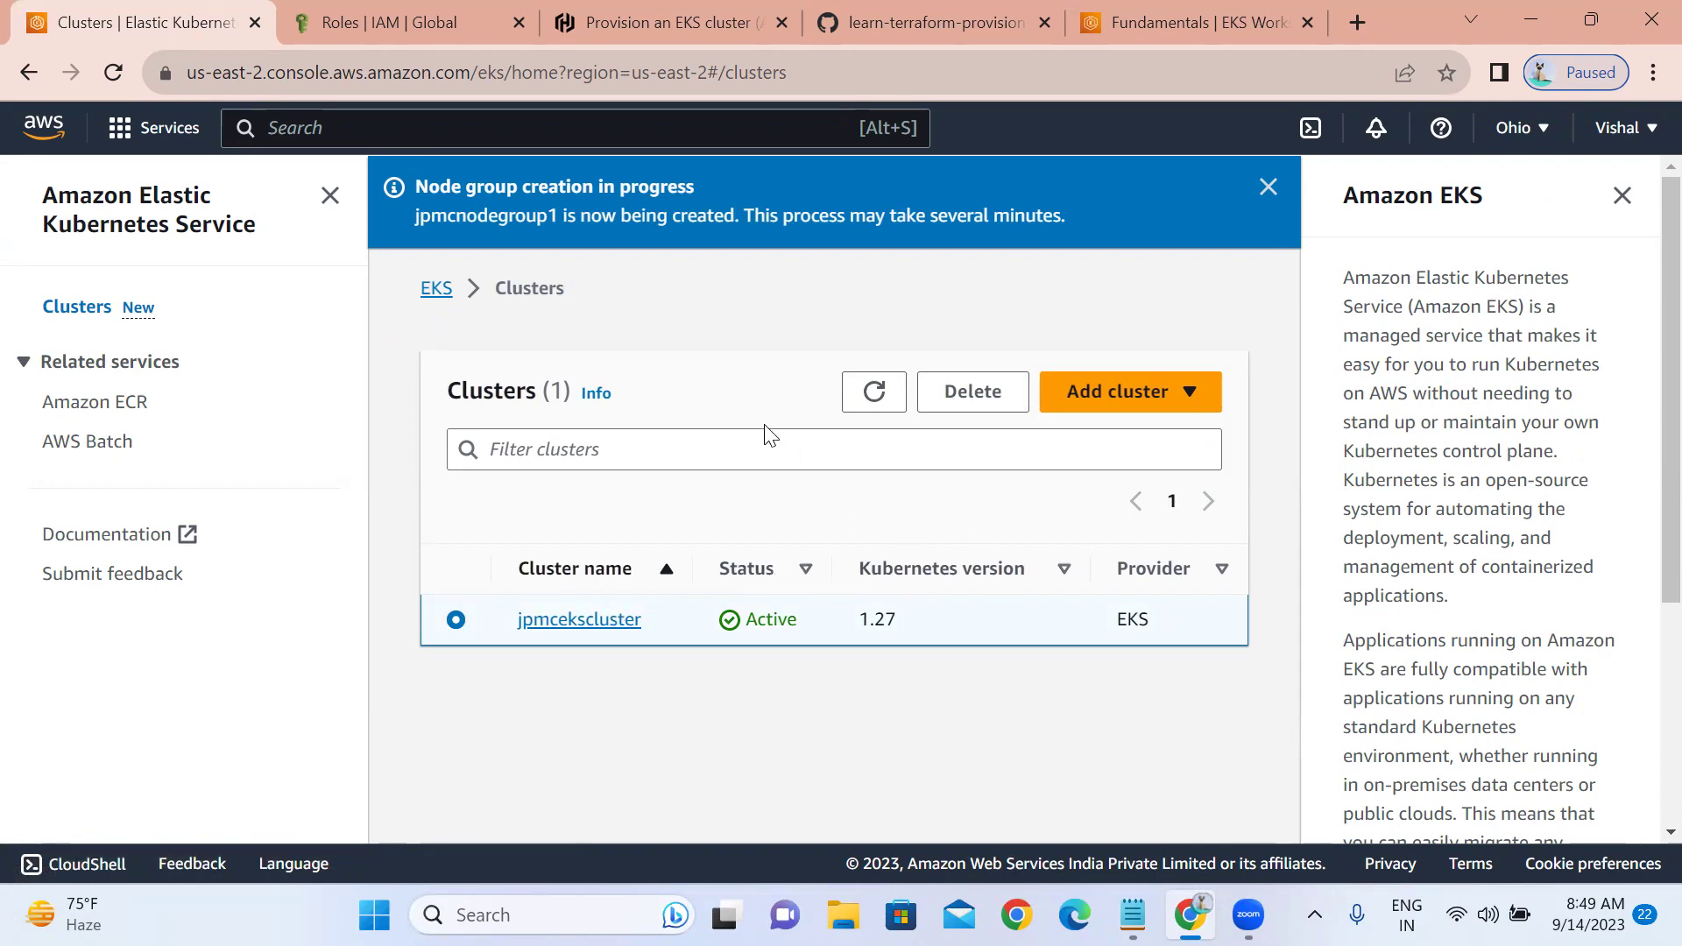
click(545, 625)
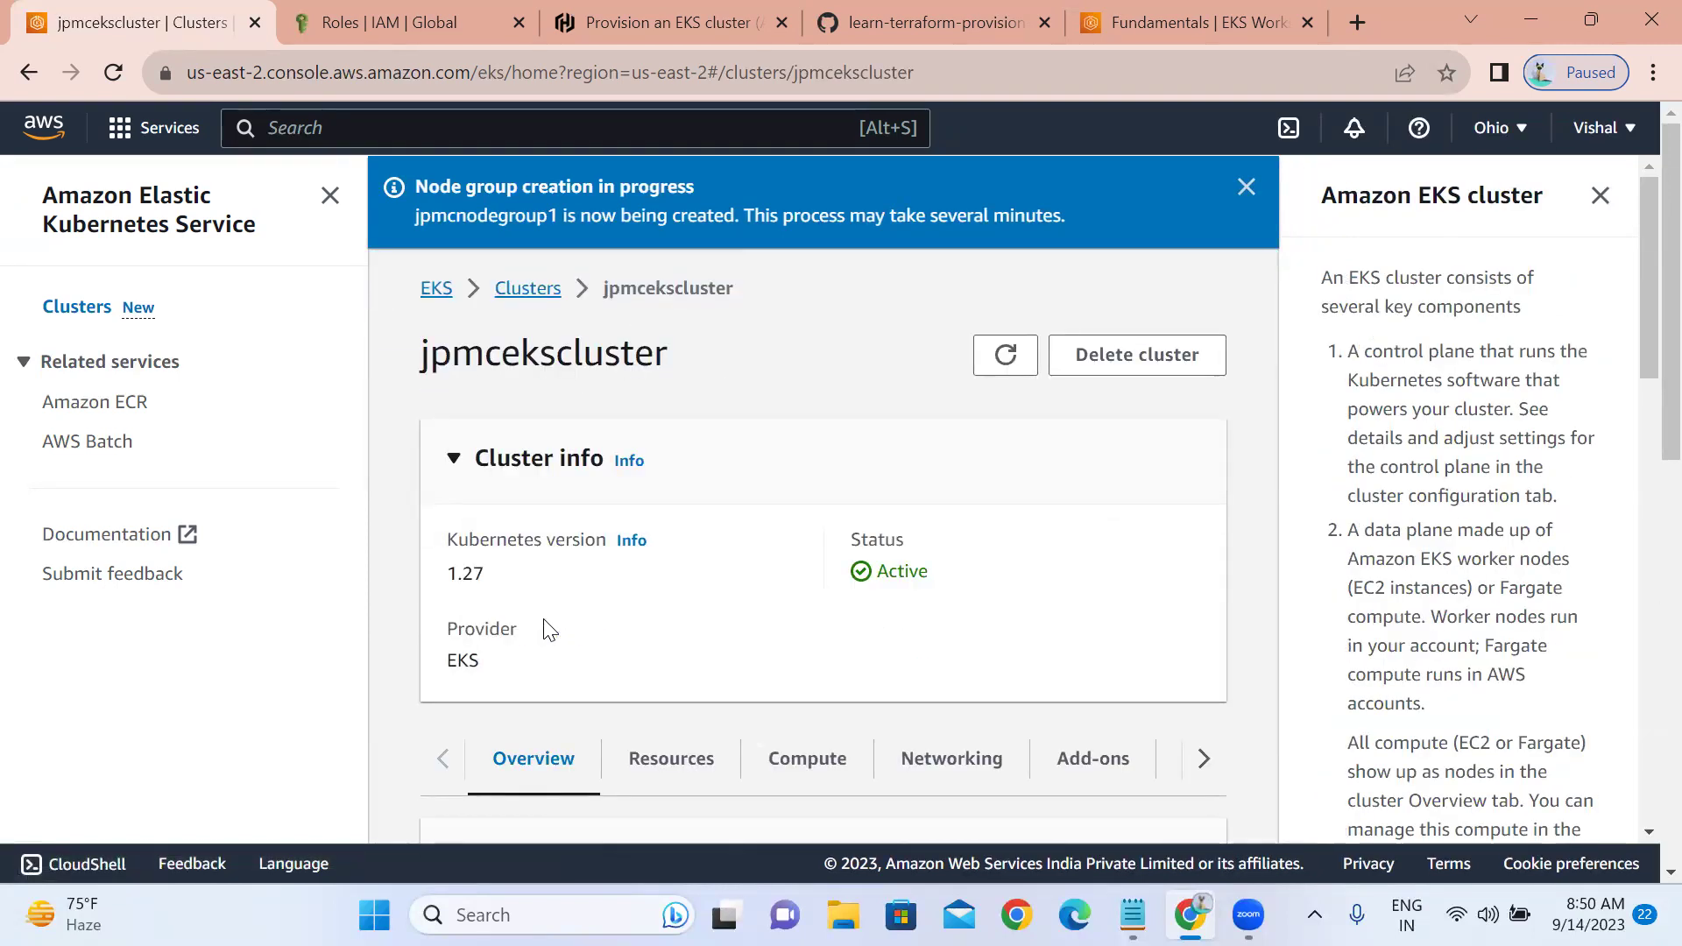
- Examine the cluster's API server endpoint, certificate authority, IAM role, ARN, platform version and secrets encryption setting
scroll(549, 628, down, 1)
scroll(548, 629, down, 5)
scroll(547, 624, down, 1)
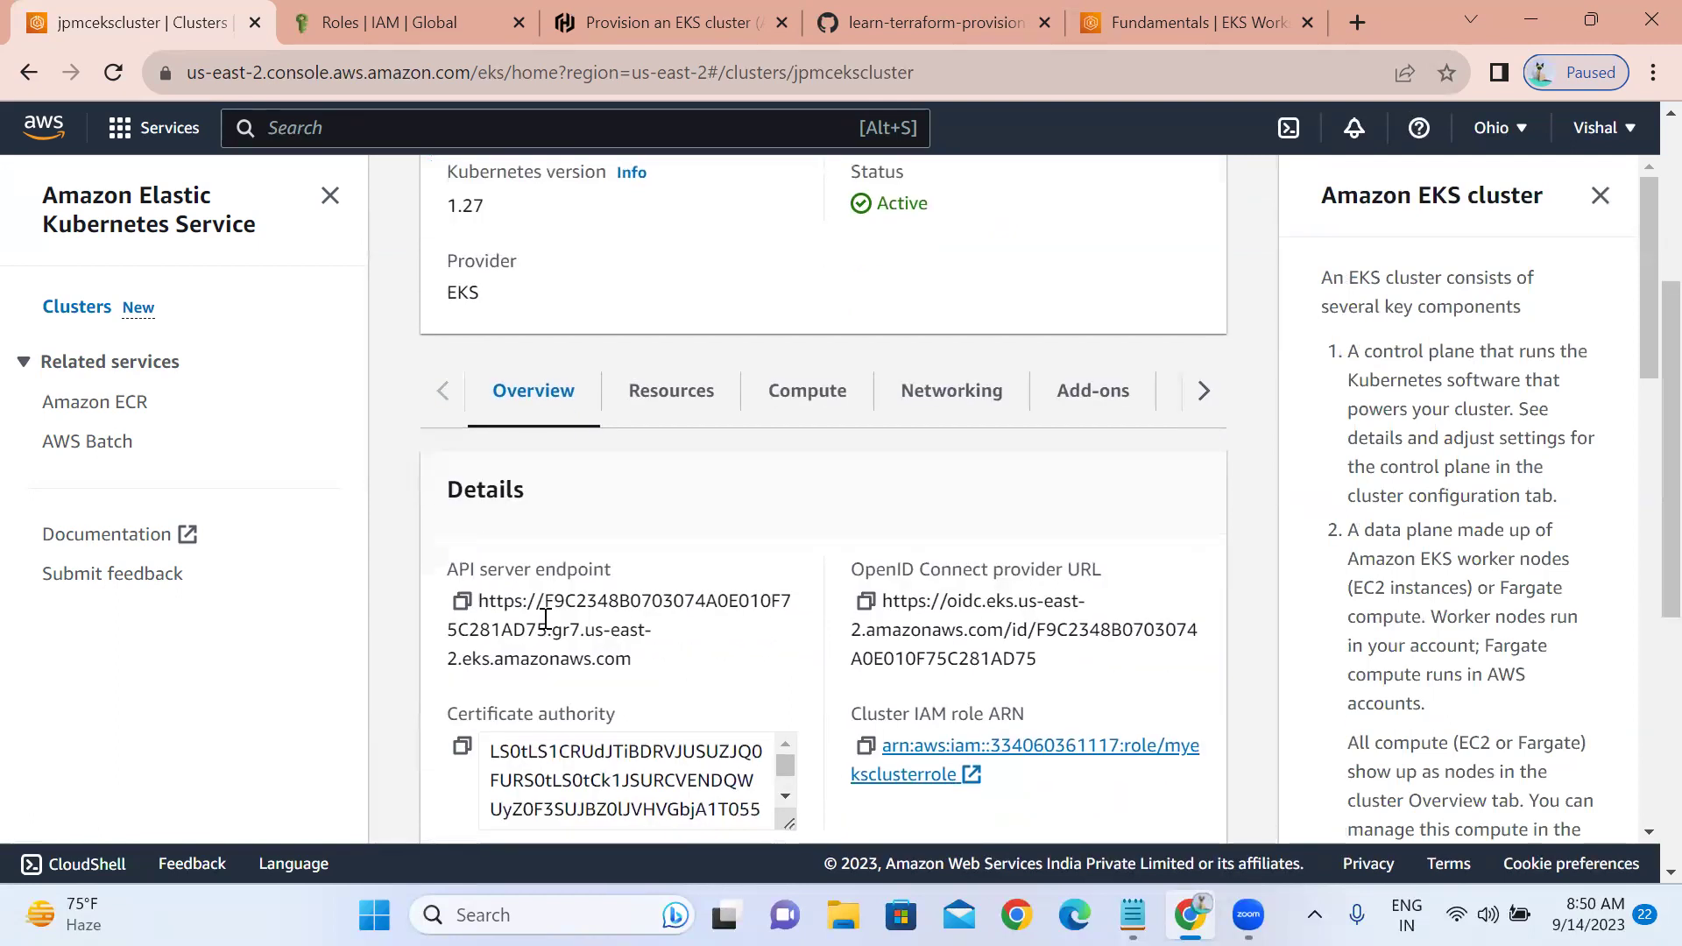
scroll(545, 619, down, 3)
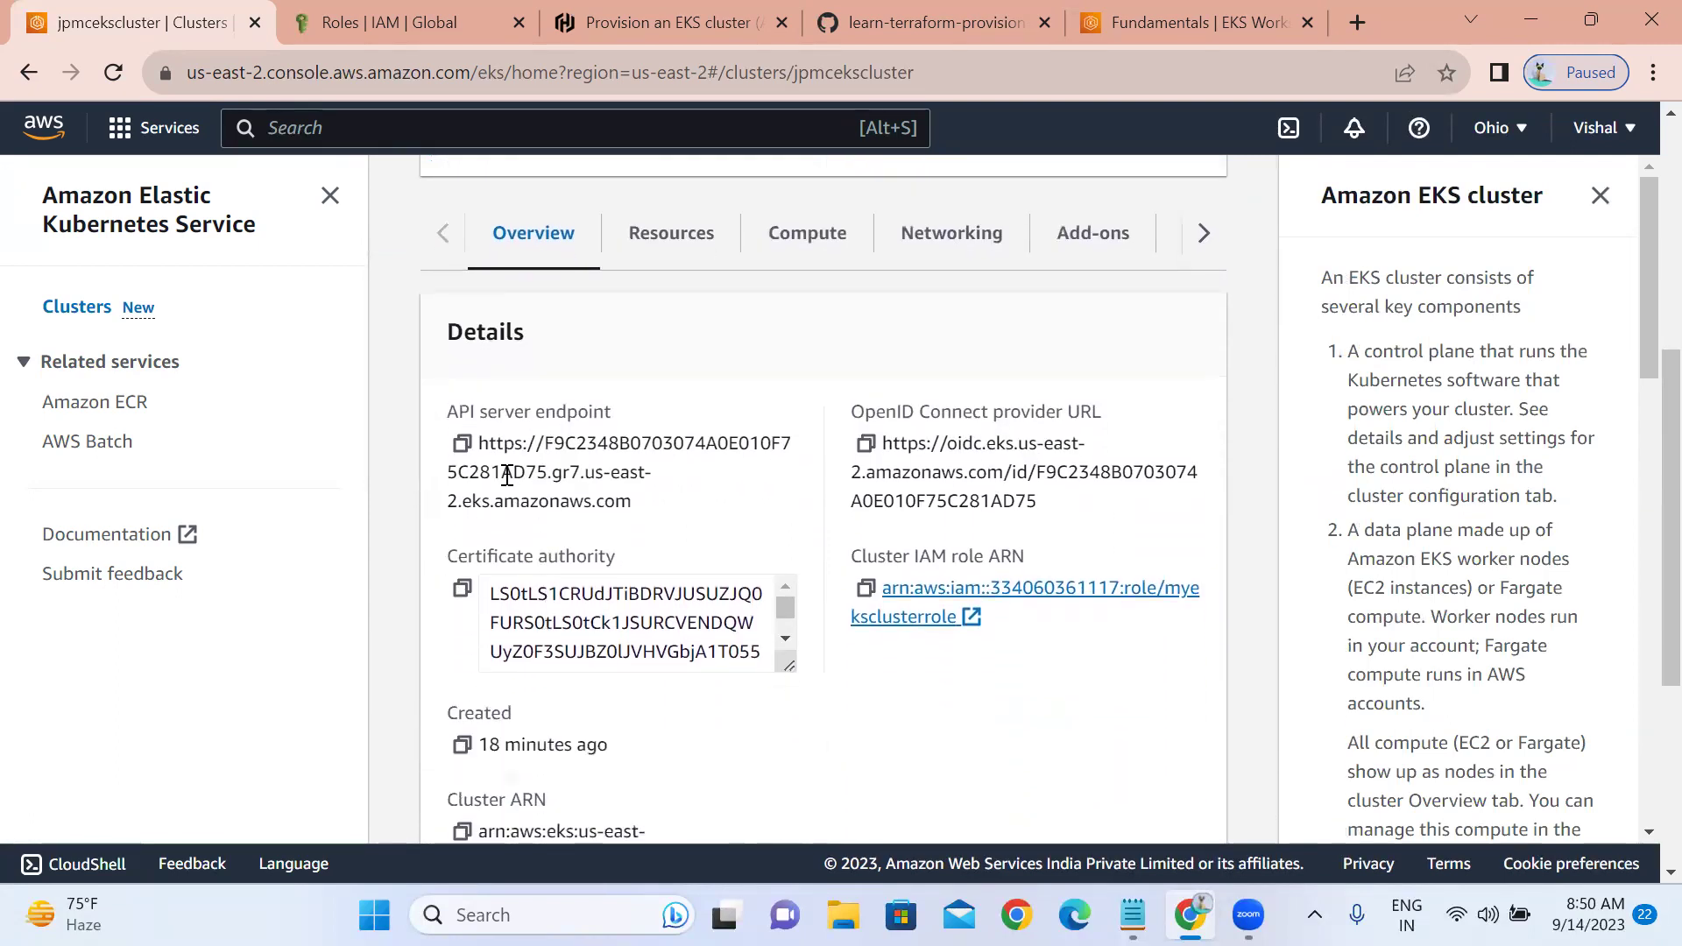
scroll(520, 471, down, 6)
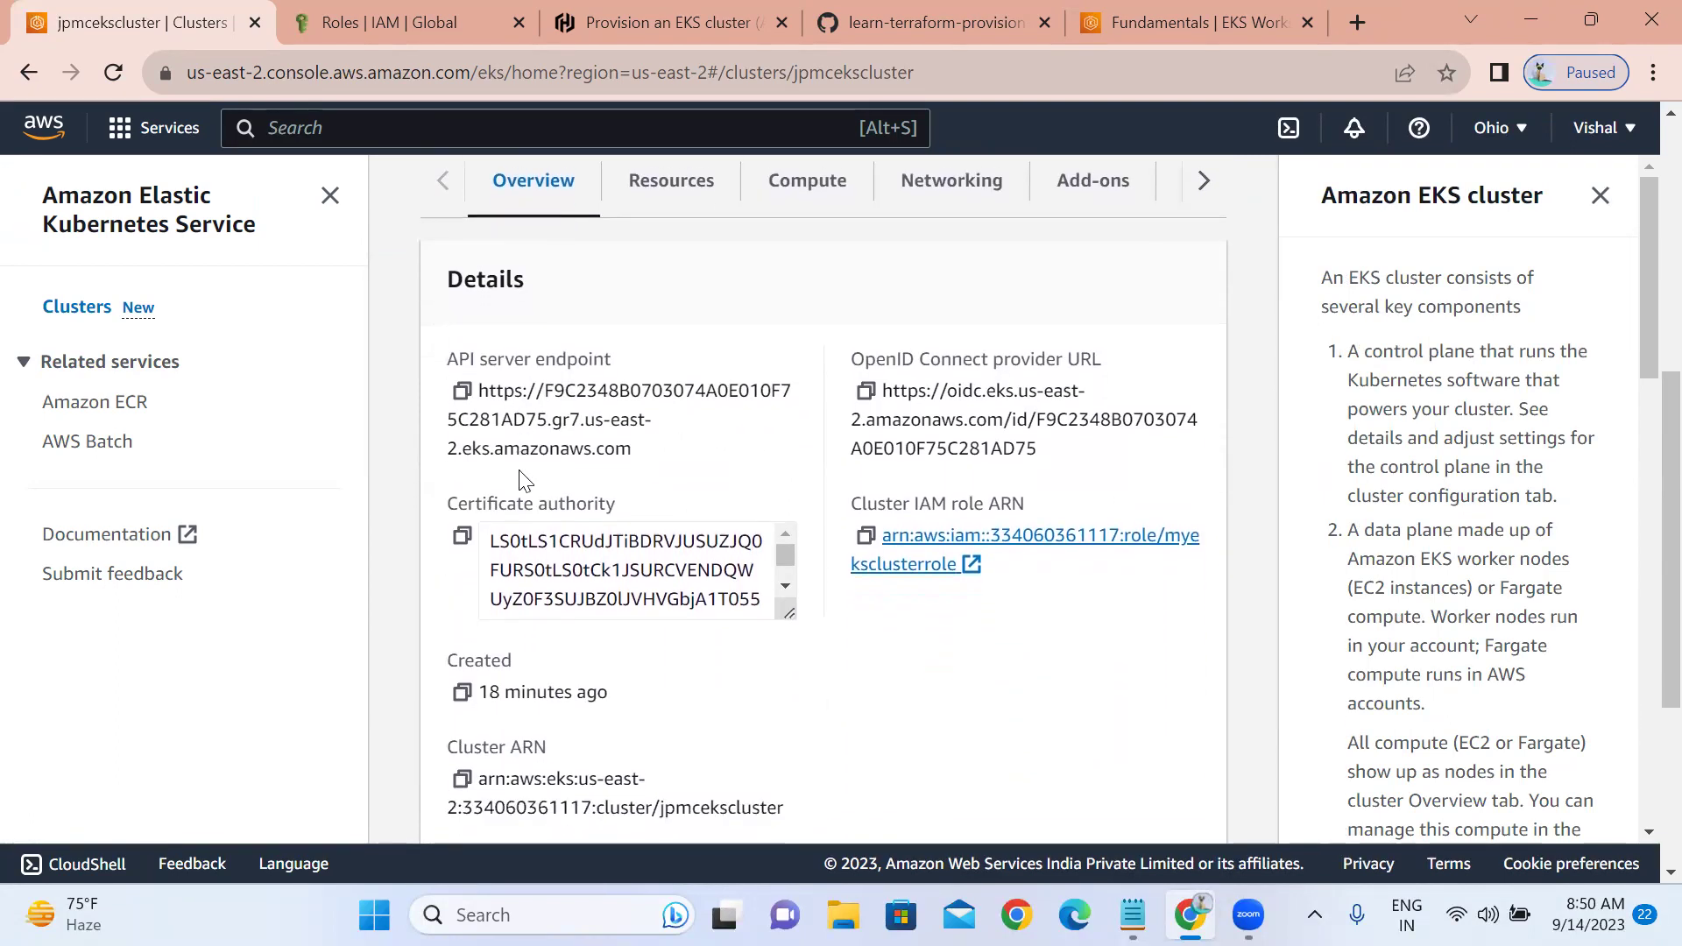
scroll(518, 471, down, 2)
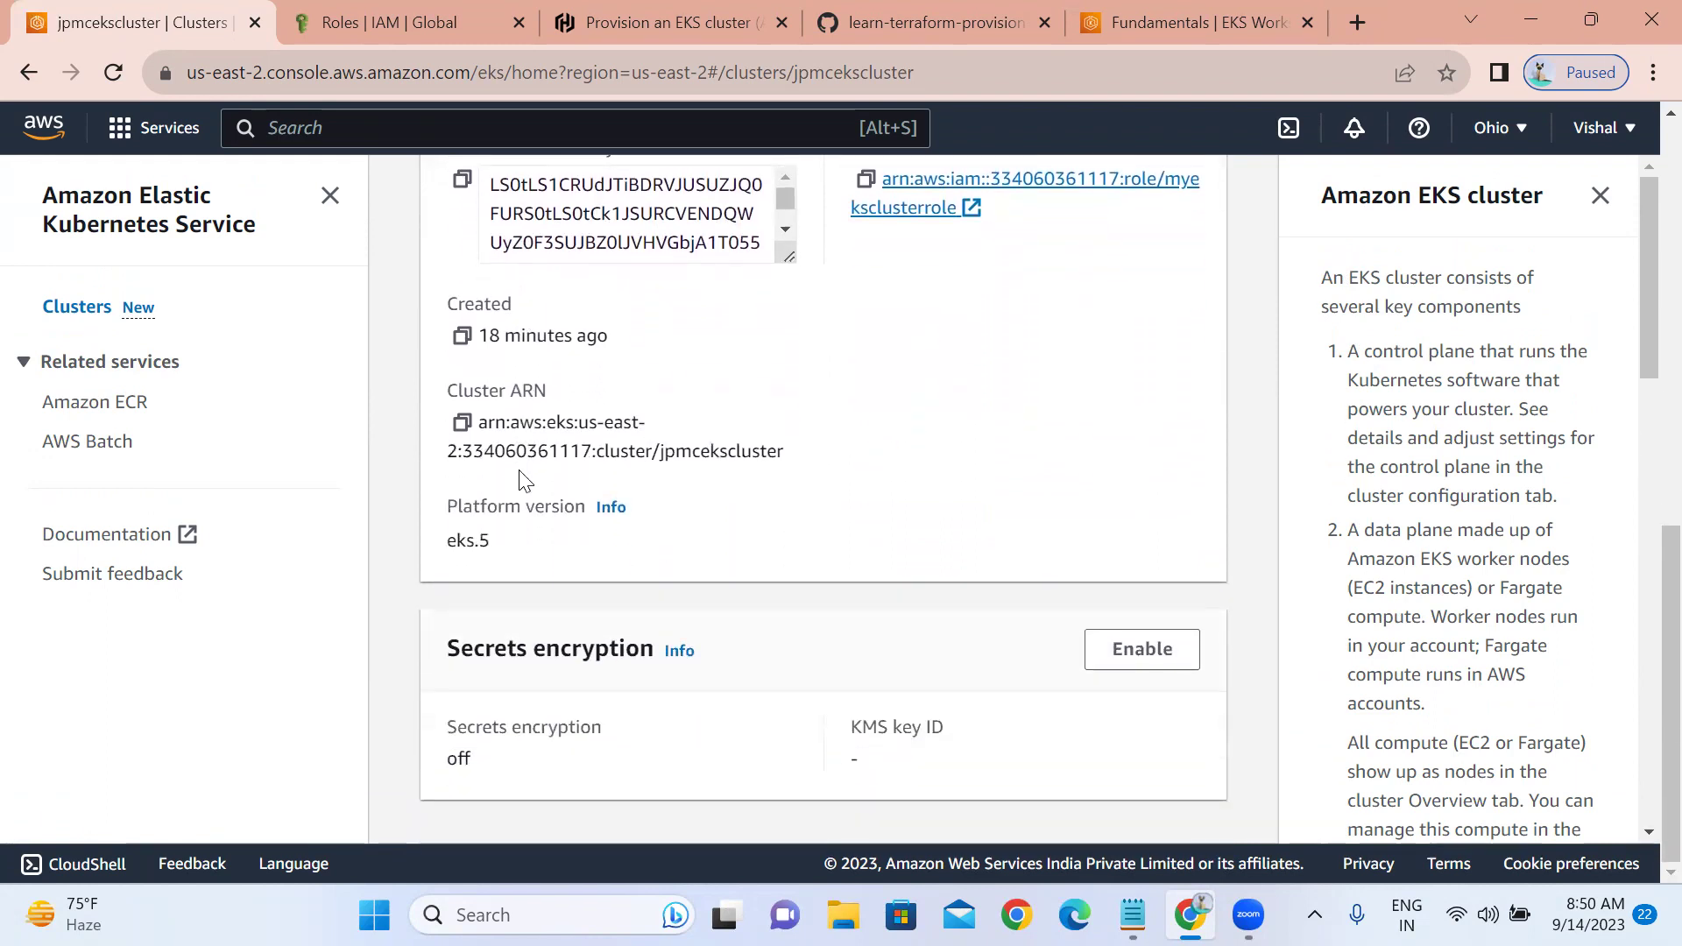
scroll(524, 480, up, 2)
scroll(520, 470, down, 2)
scroll(520, 471, up, 7)
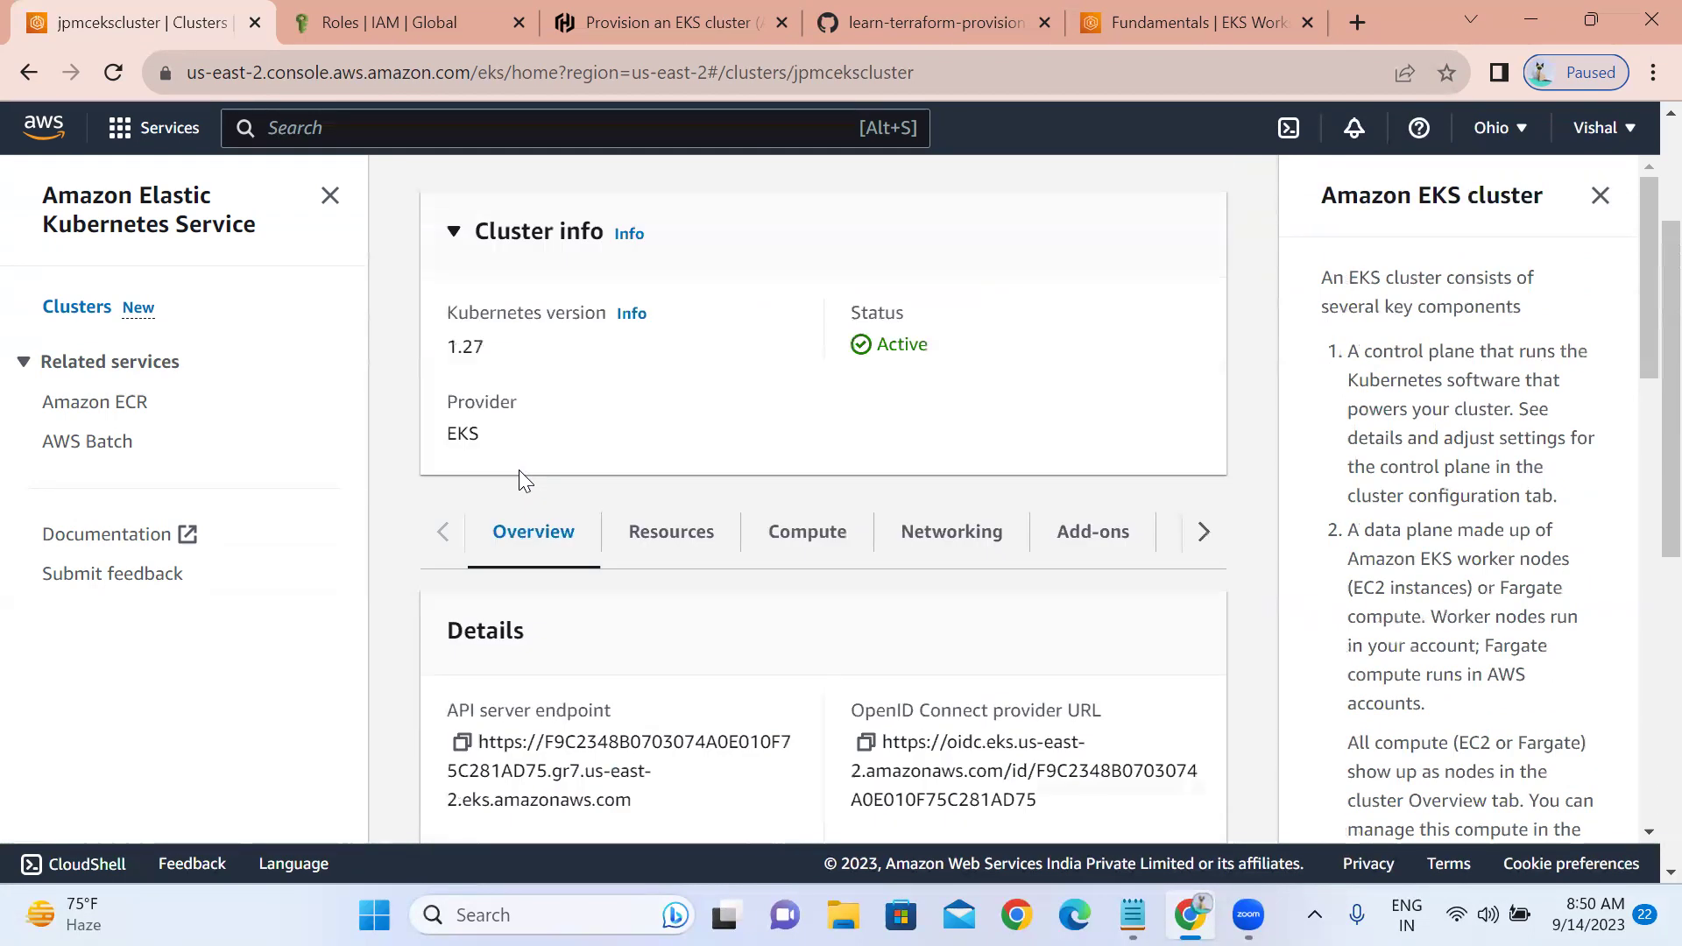
scroll(522, 480, up, 1)
scroll(522, 480, up, 4)
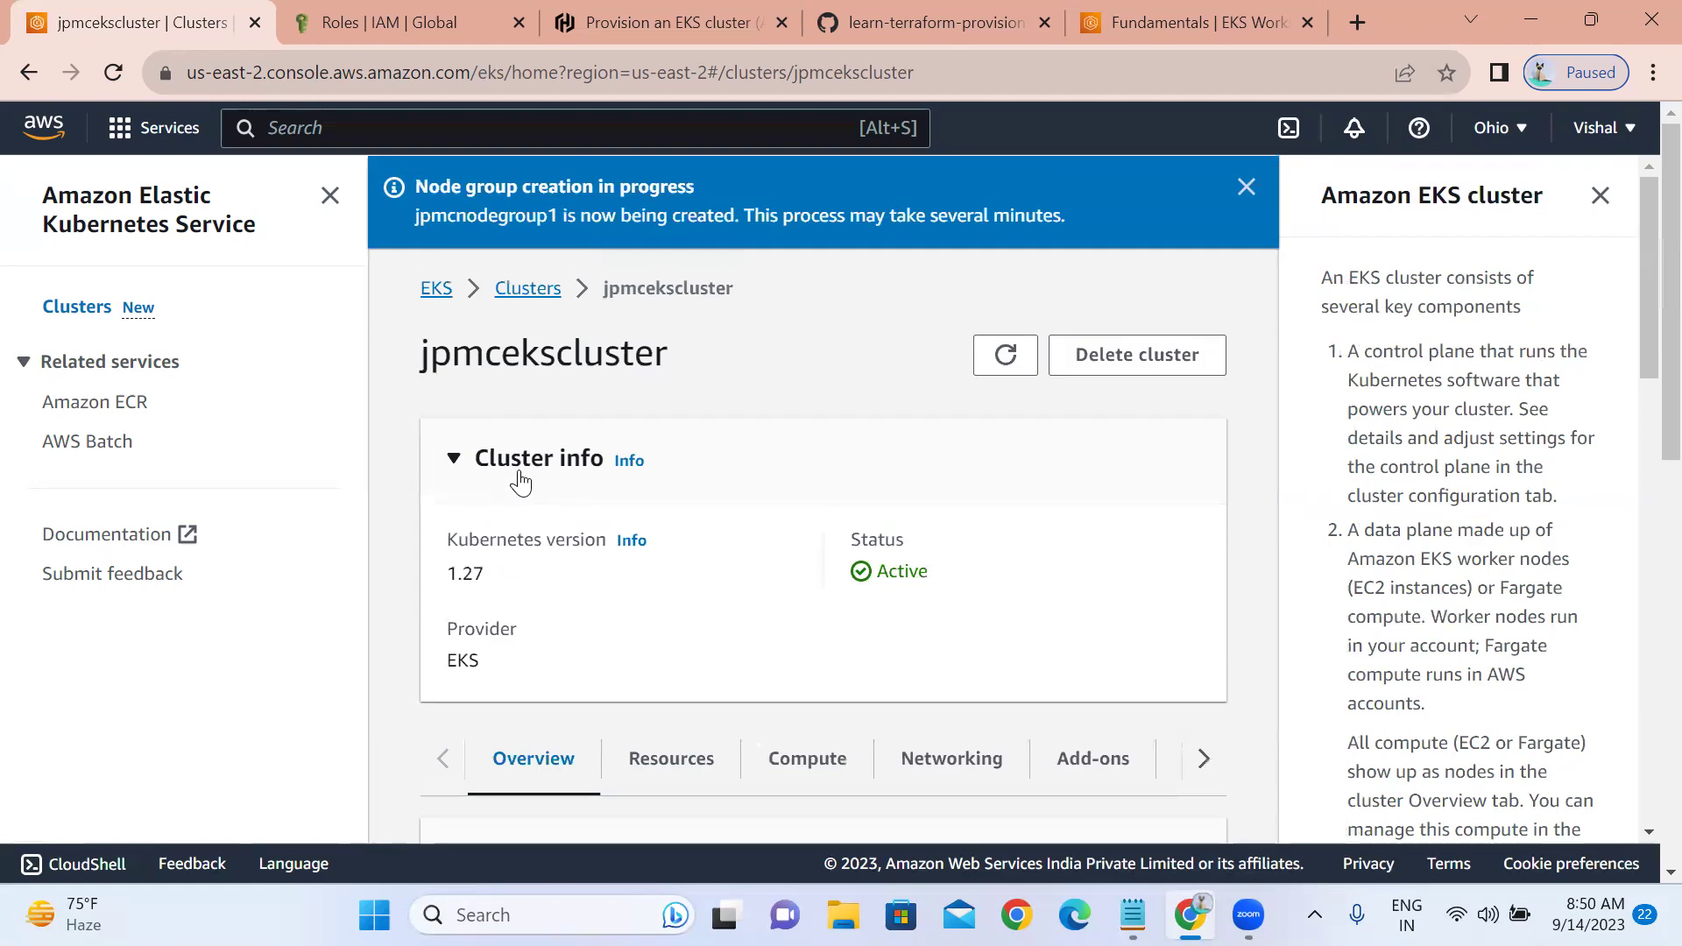
- Refresh the jpmcekscluster details repeatedly to check on the node group creation
click(1007, 353)
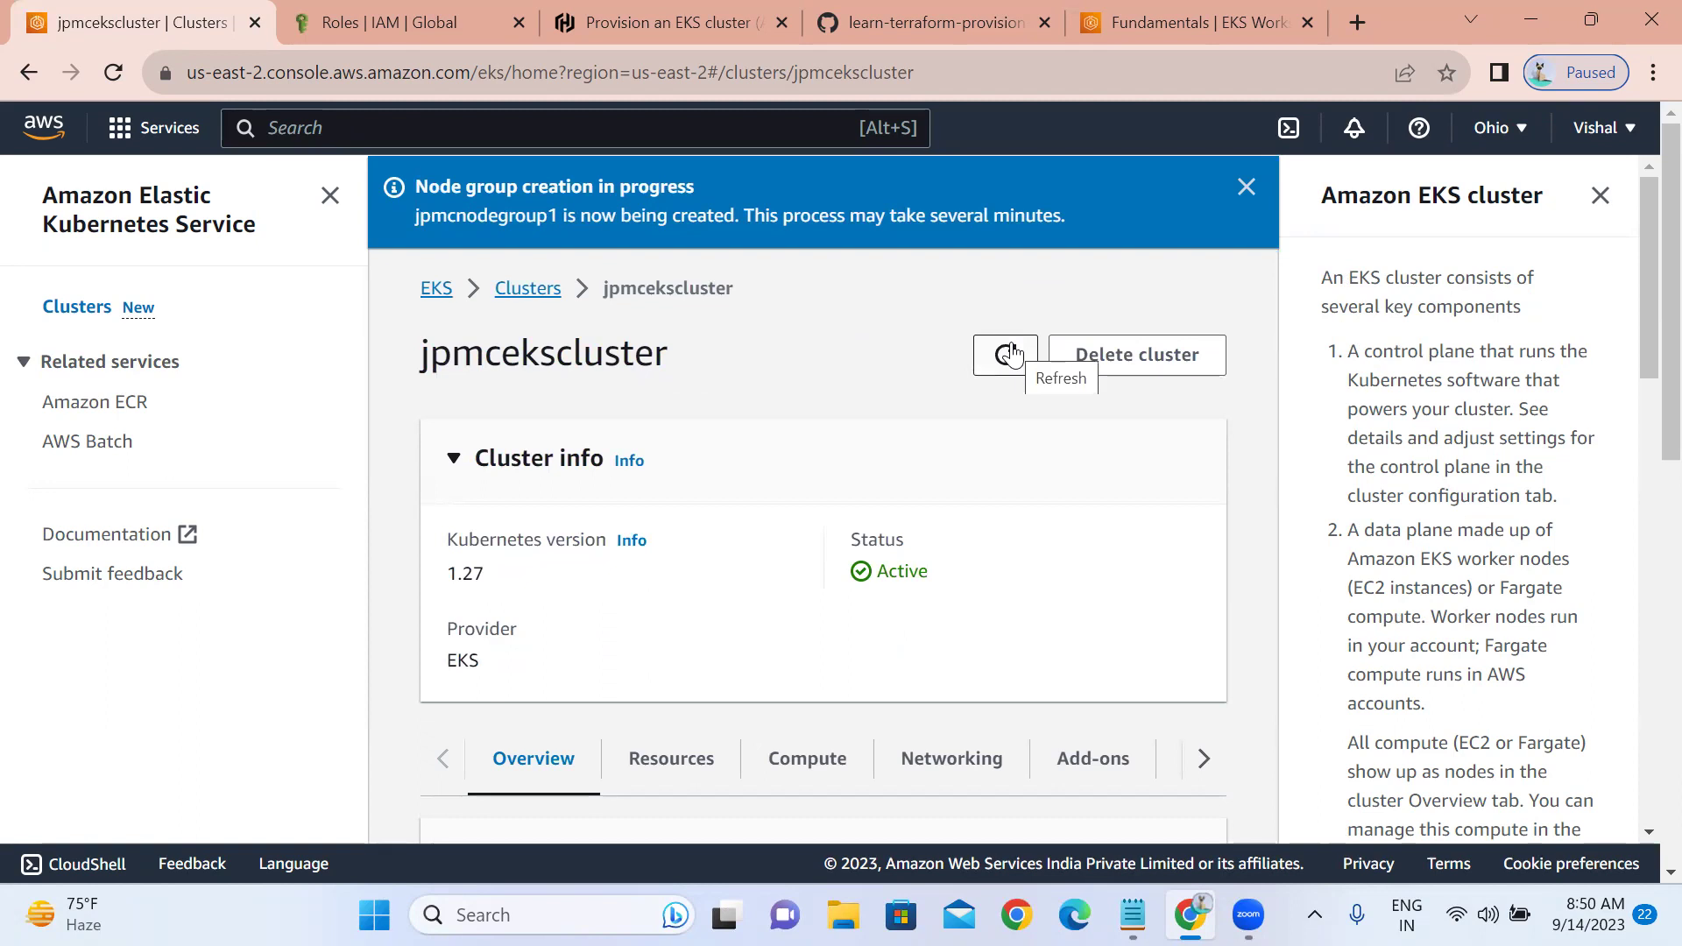
click(1011, 346)
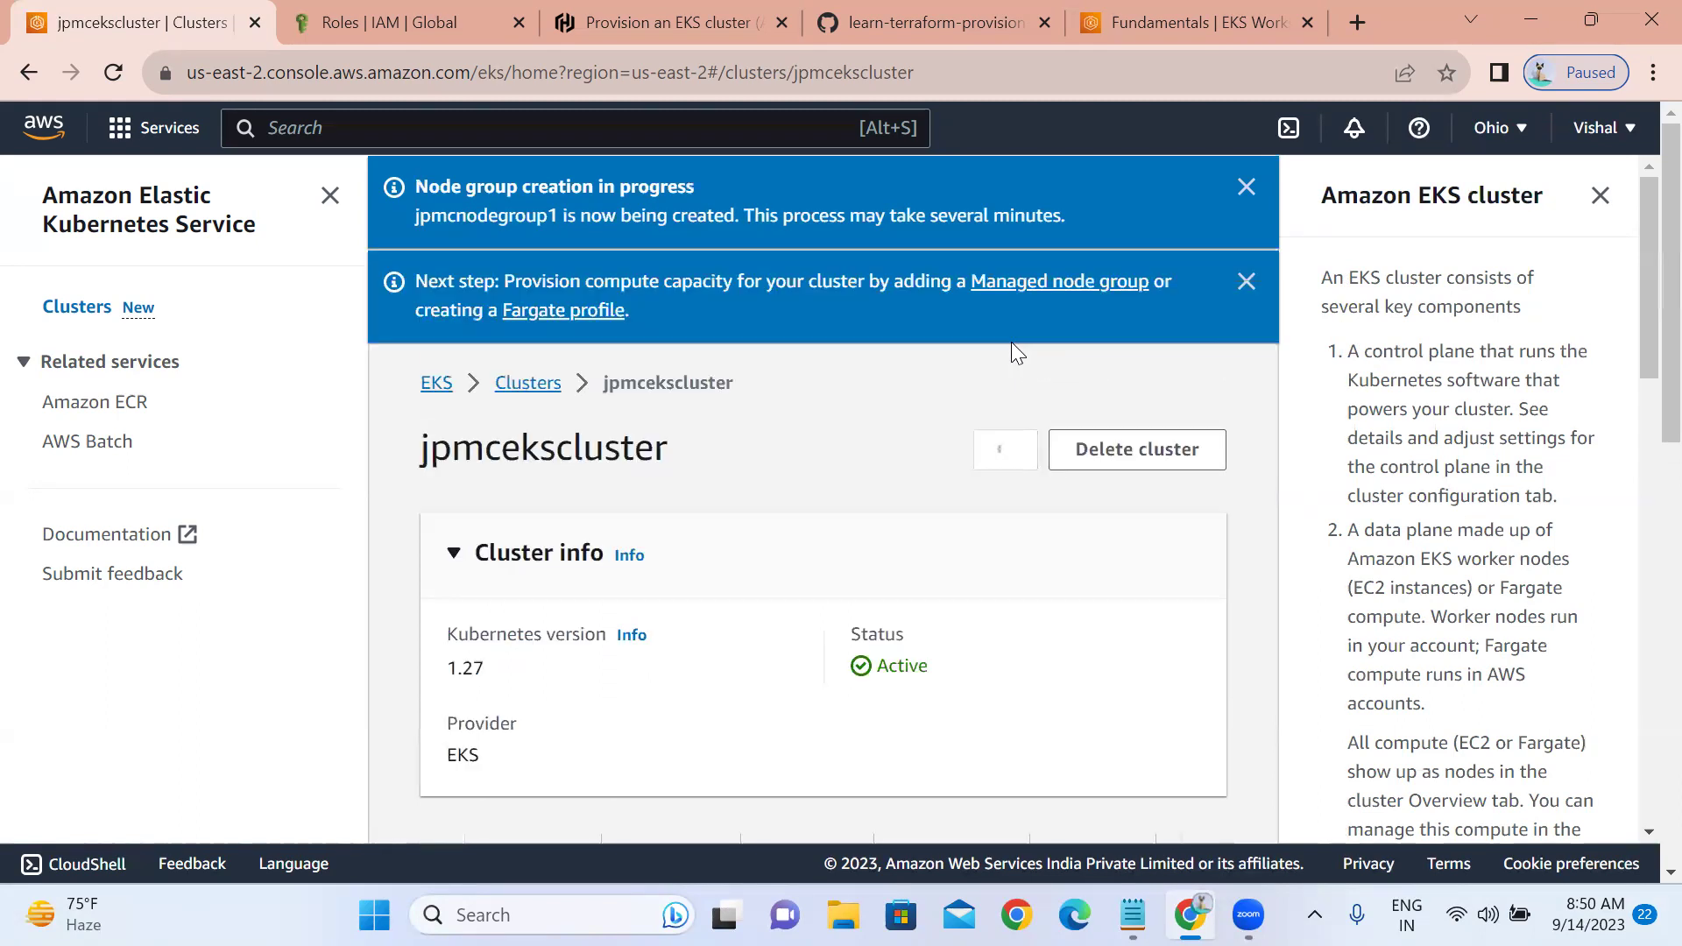
click(1011, 345)
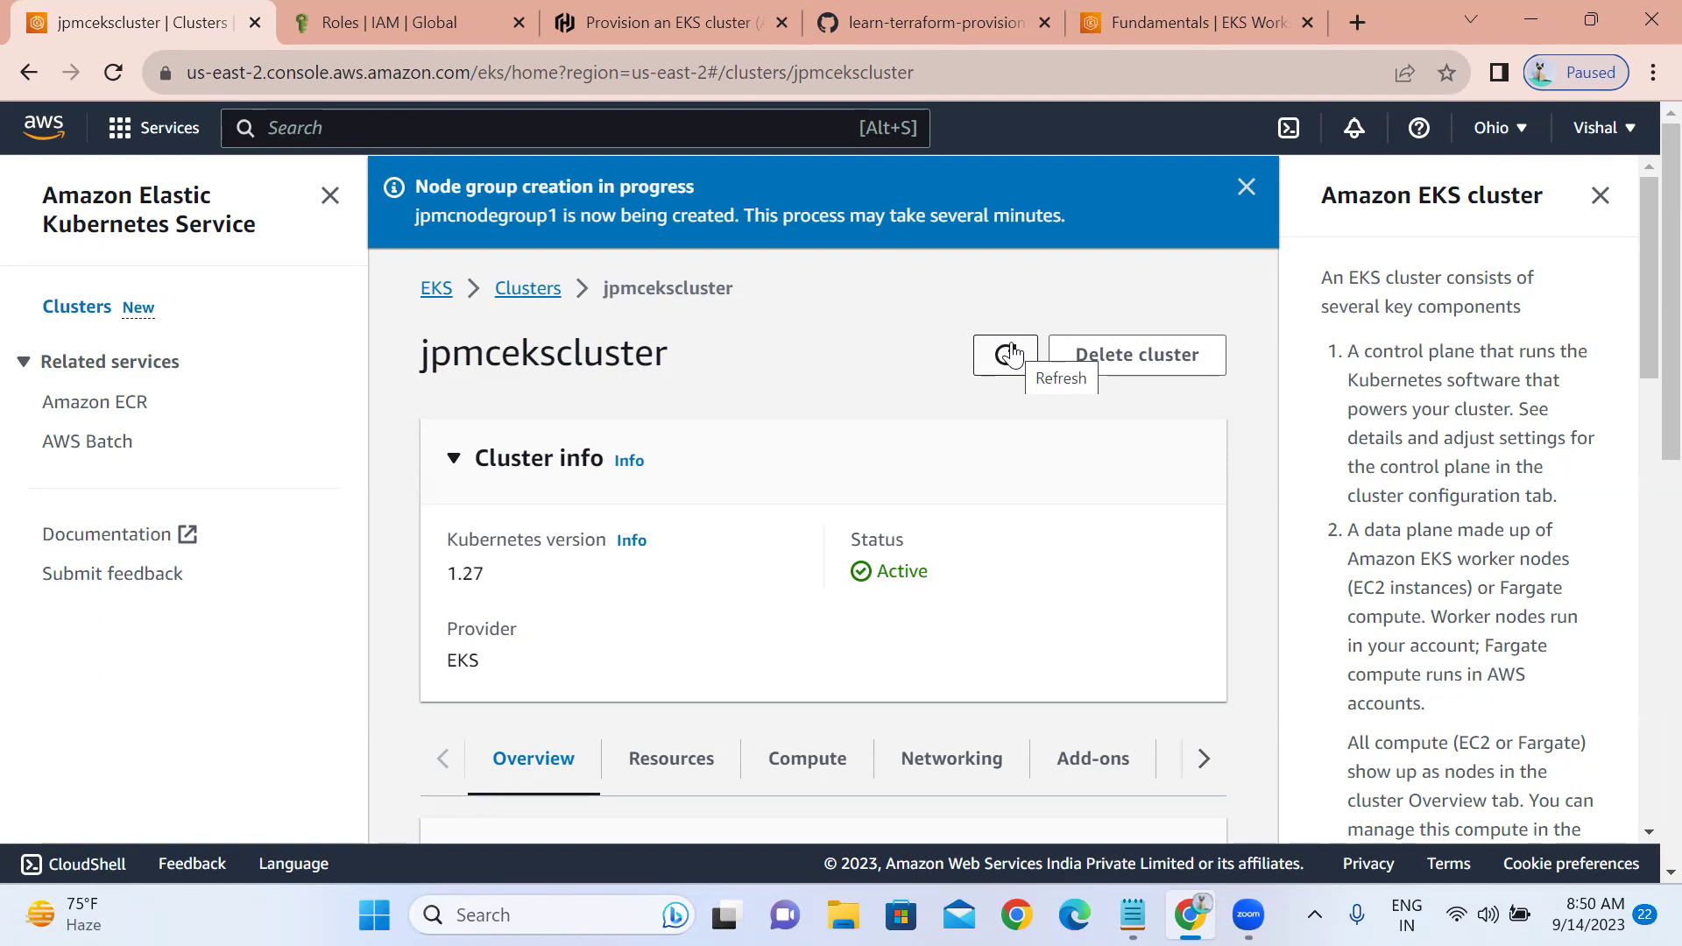
click(1008, 354)
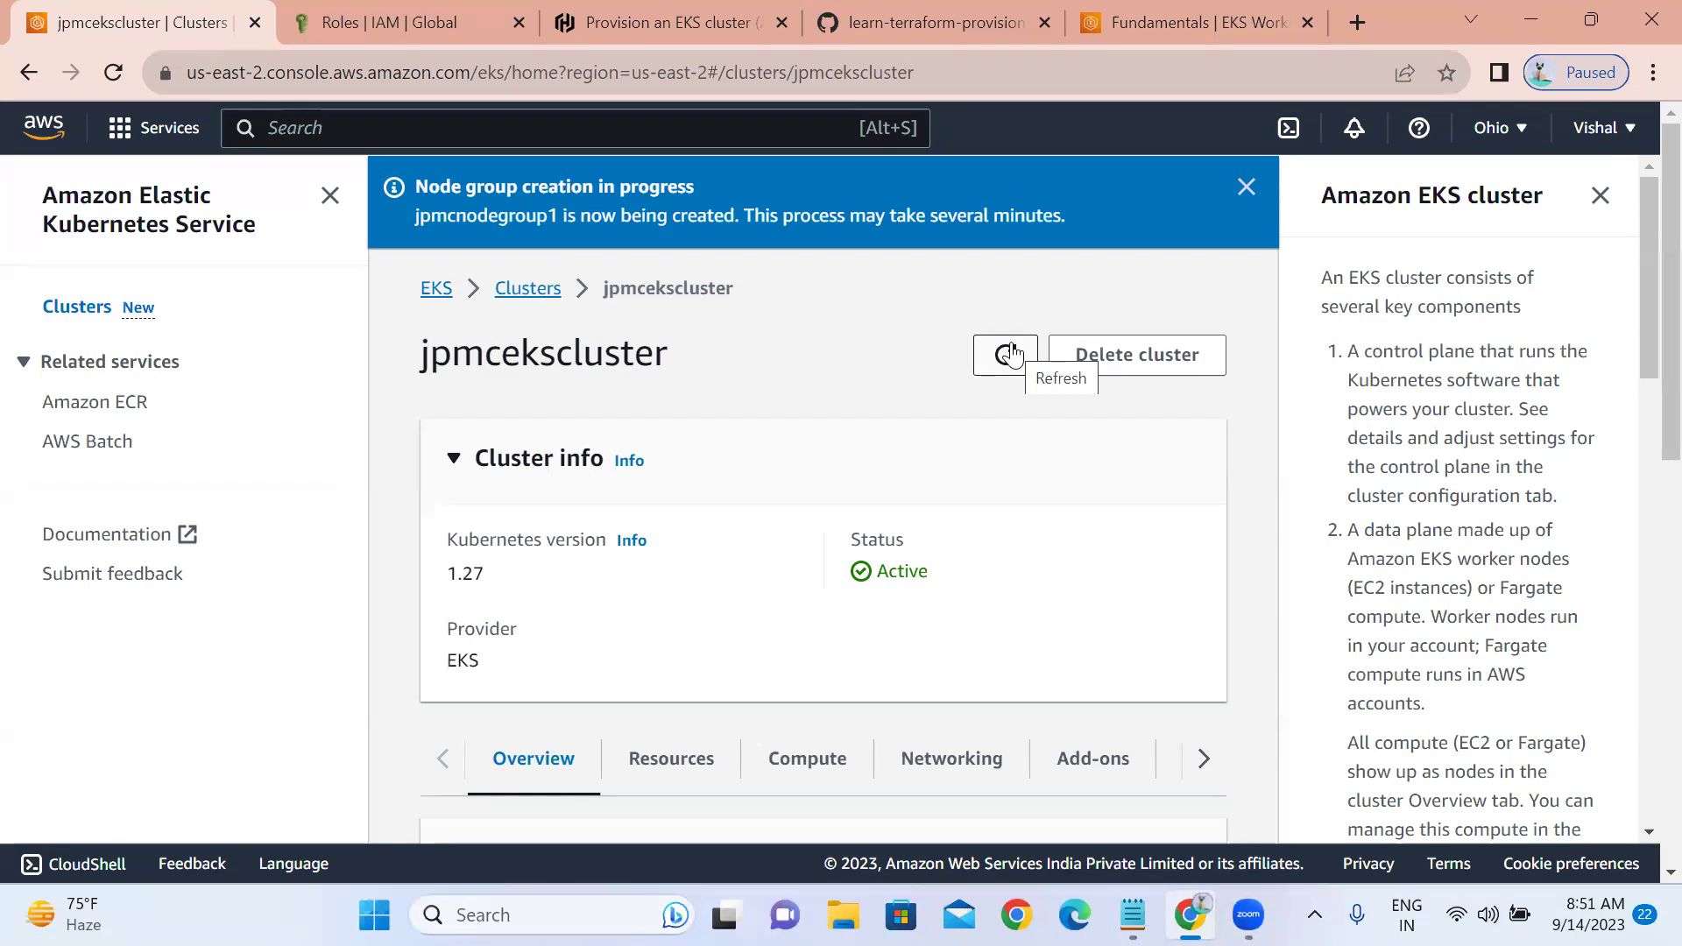
click(1011, 353)
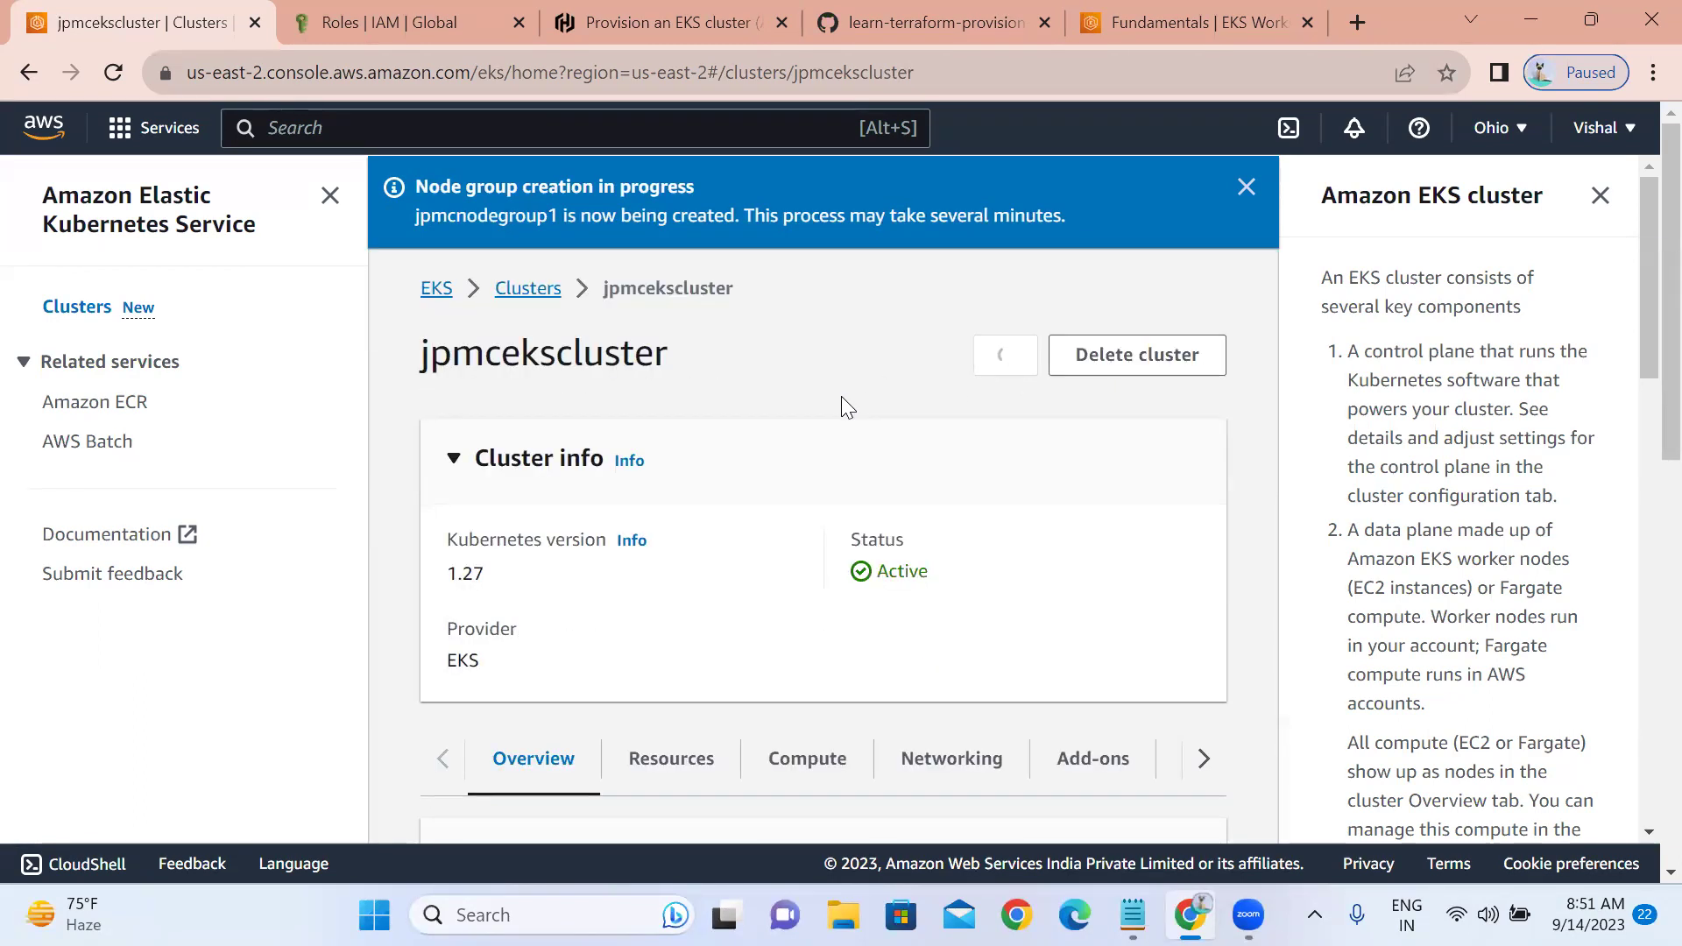
- Open AWS CloudShell in its own browser tab from the IAM Roles page and dismiss its welcome message with Do not show again ticked
click(392, 21)
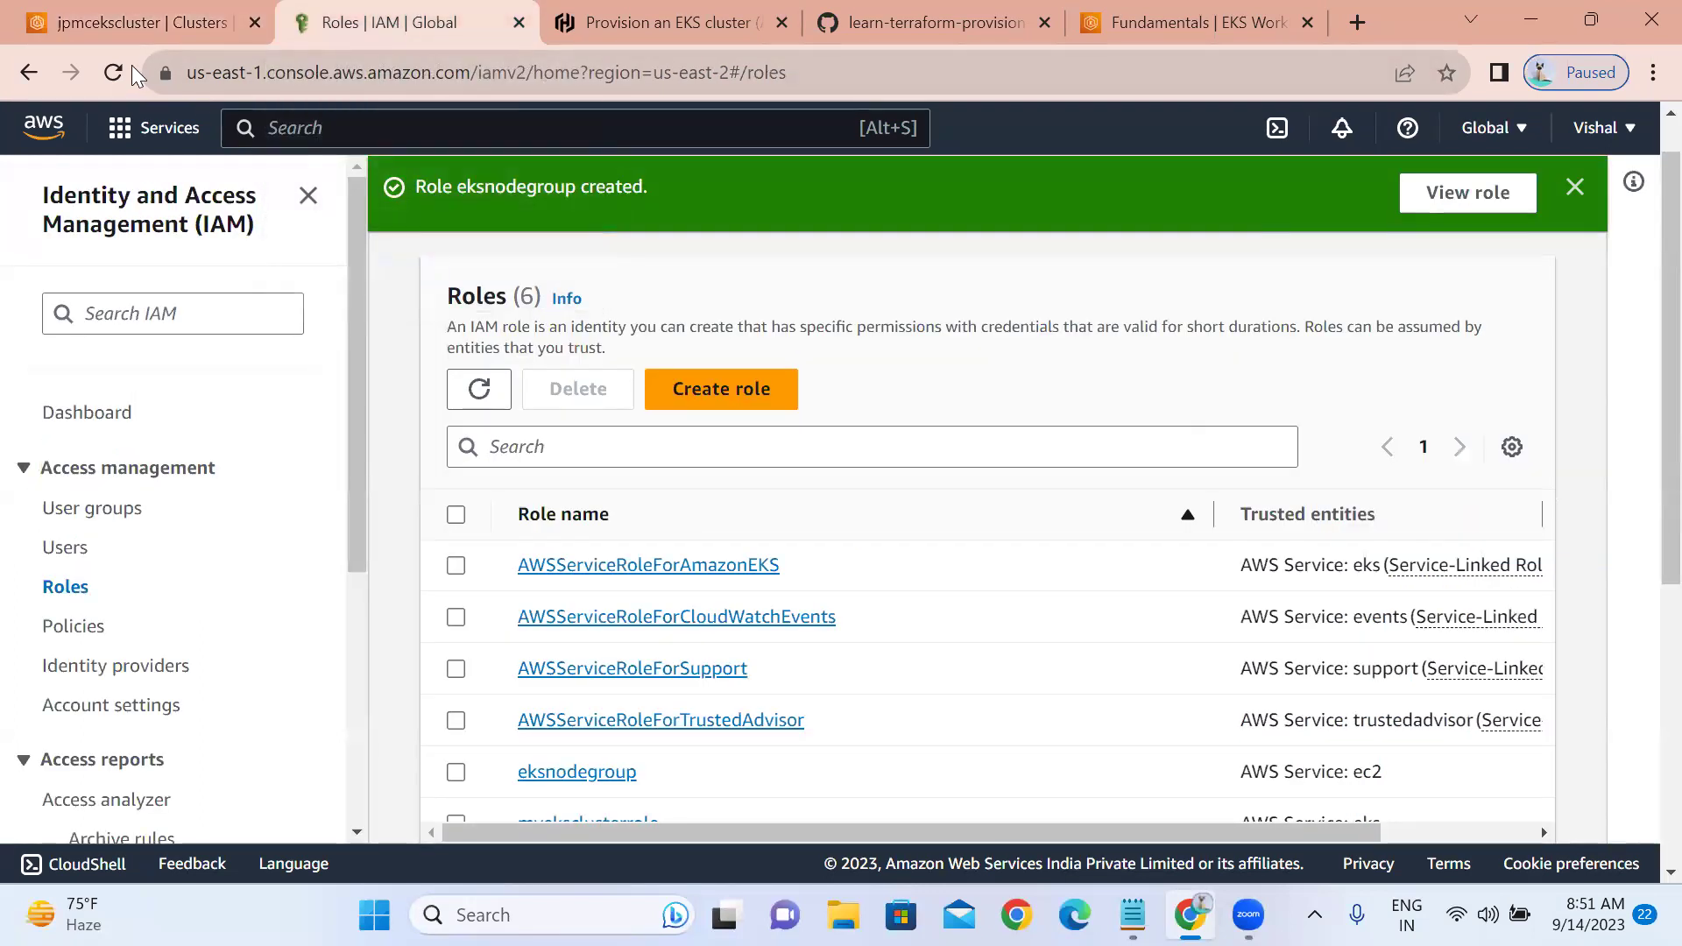
right_click(1276, 128)
click(1285, 142)
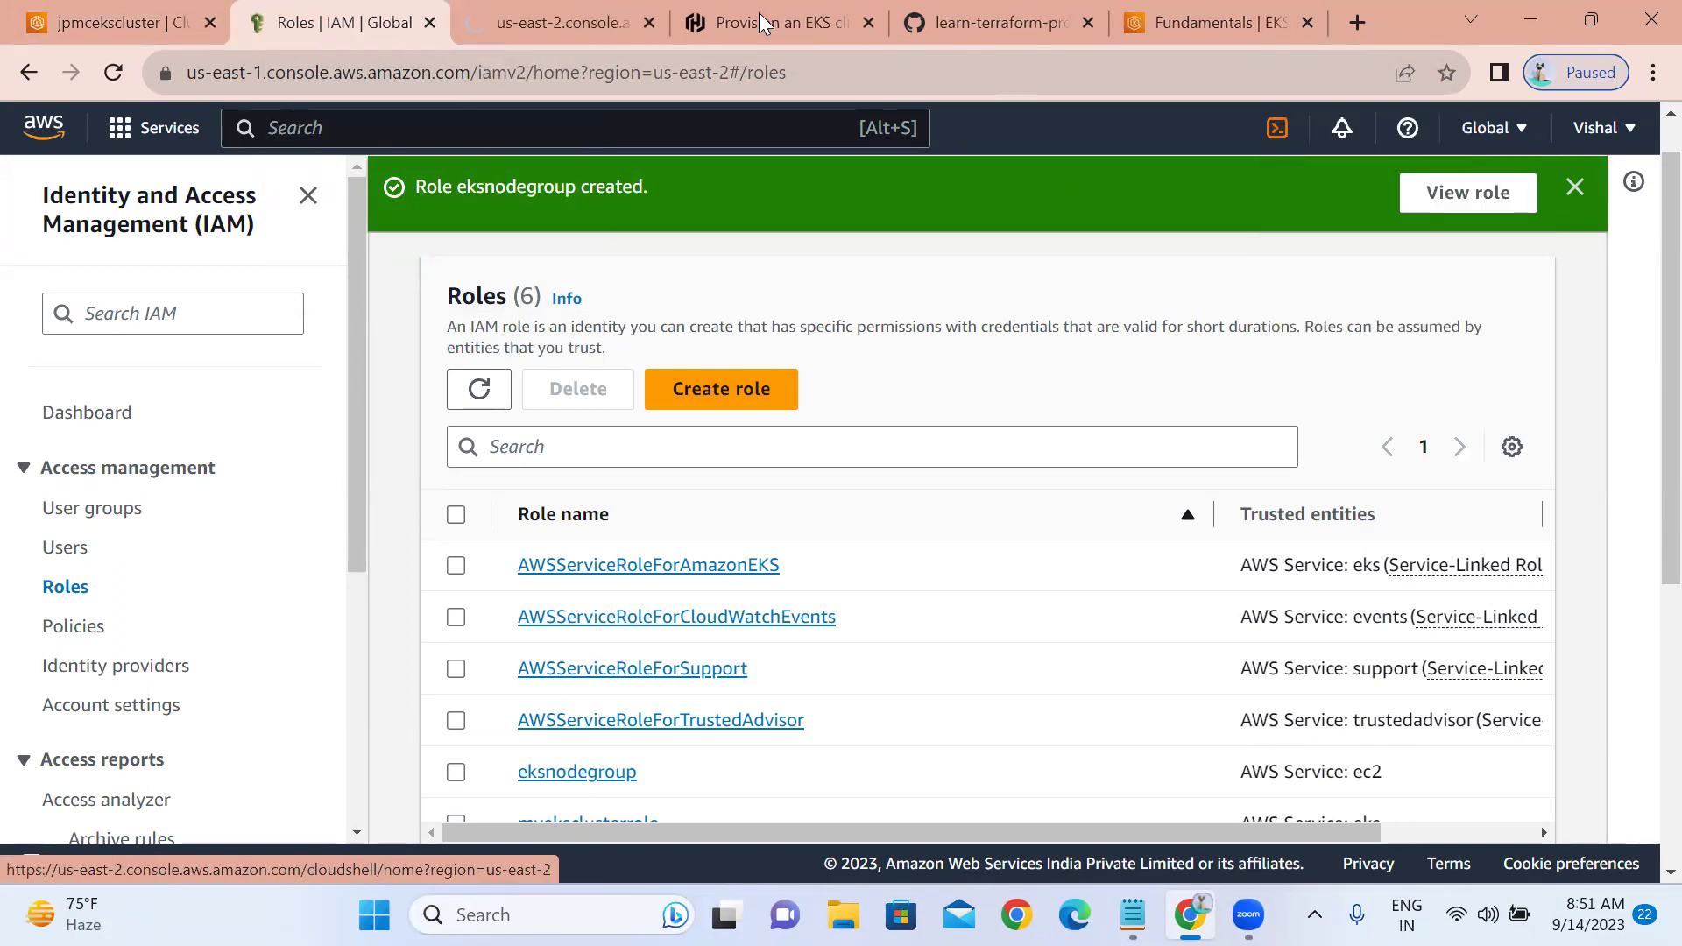
click(551, 23)
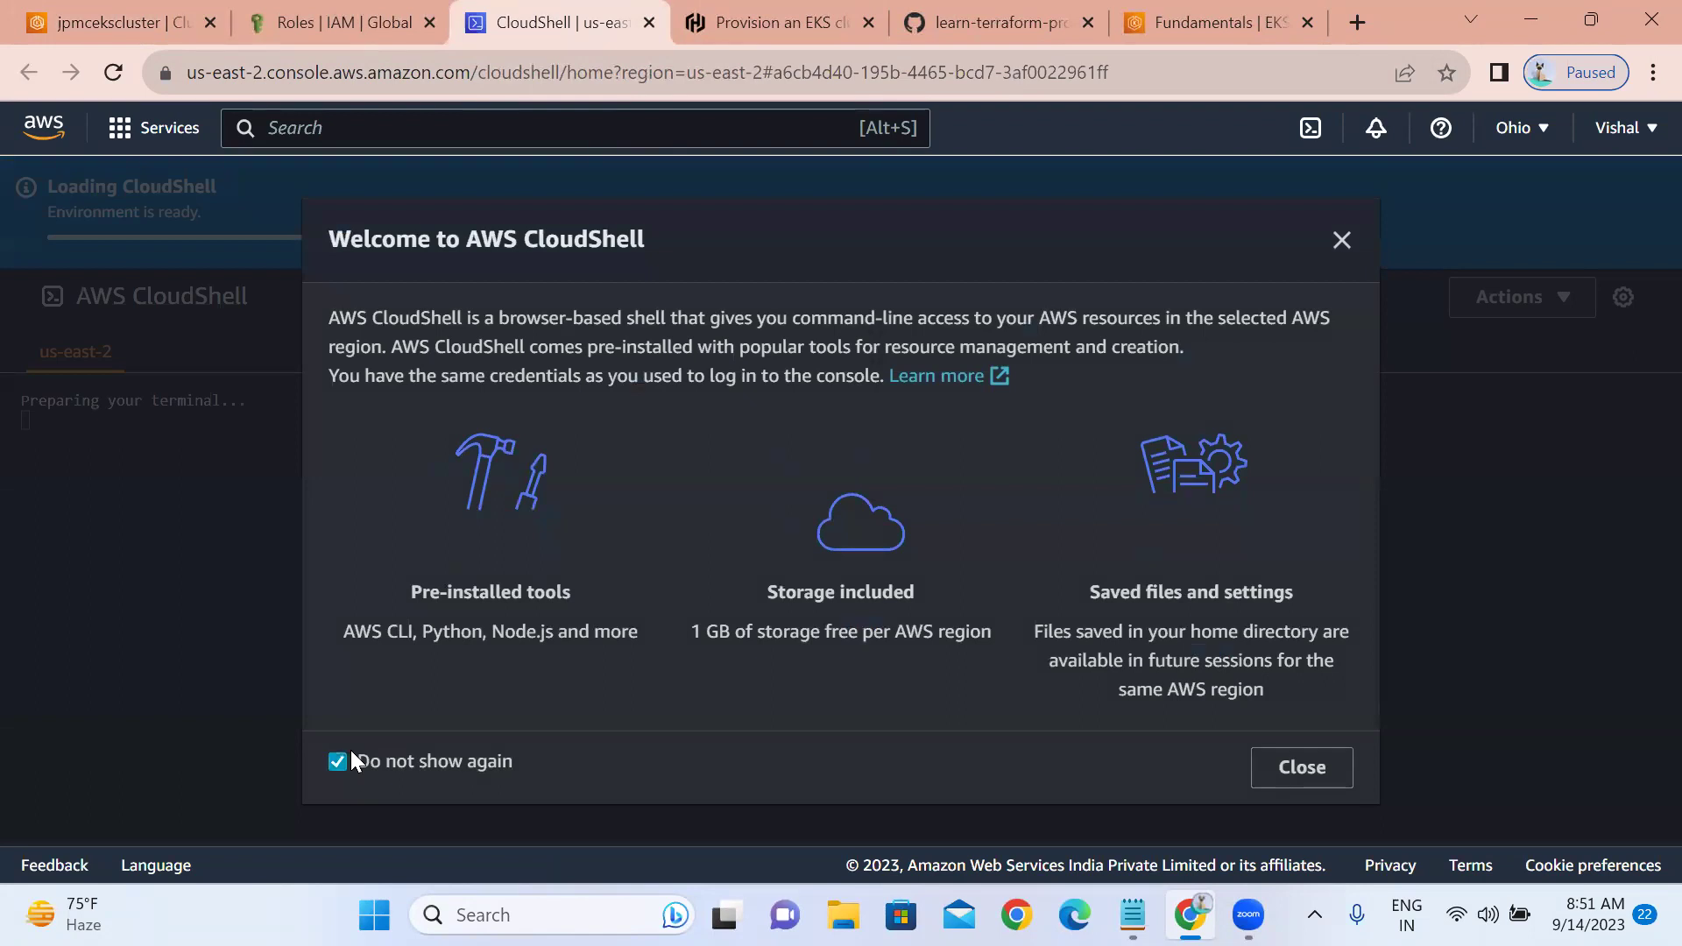
click(1301, 769)
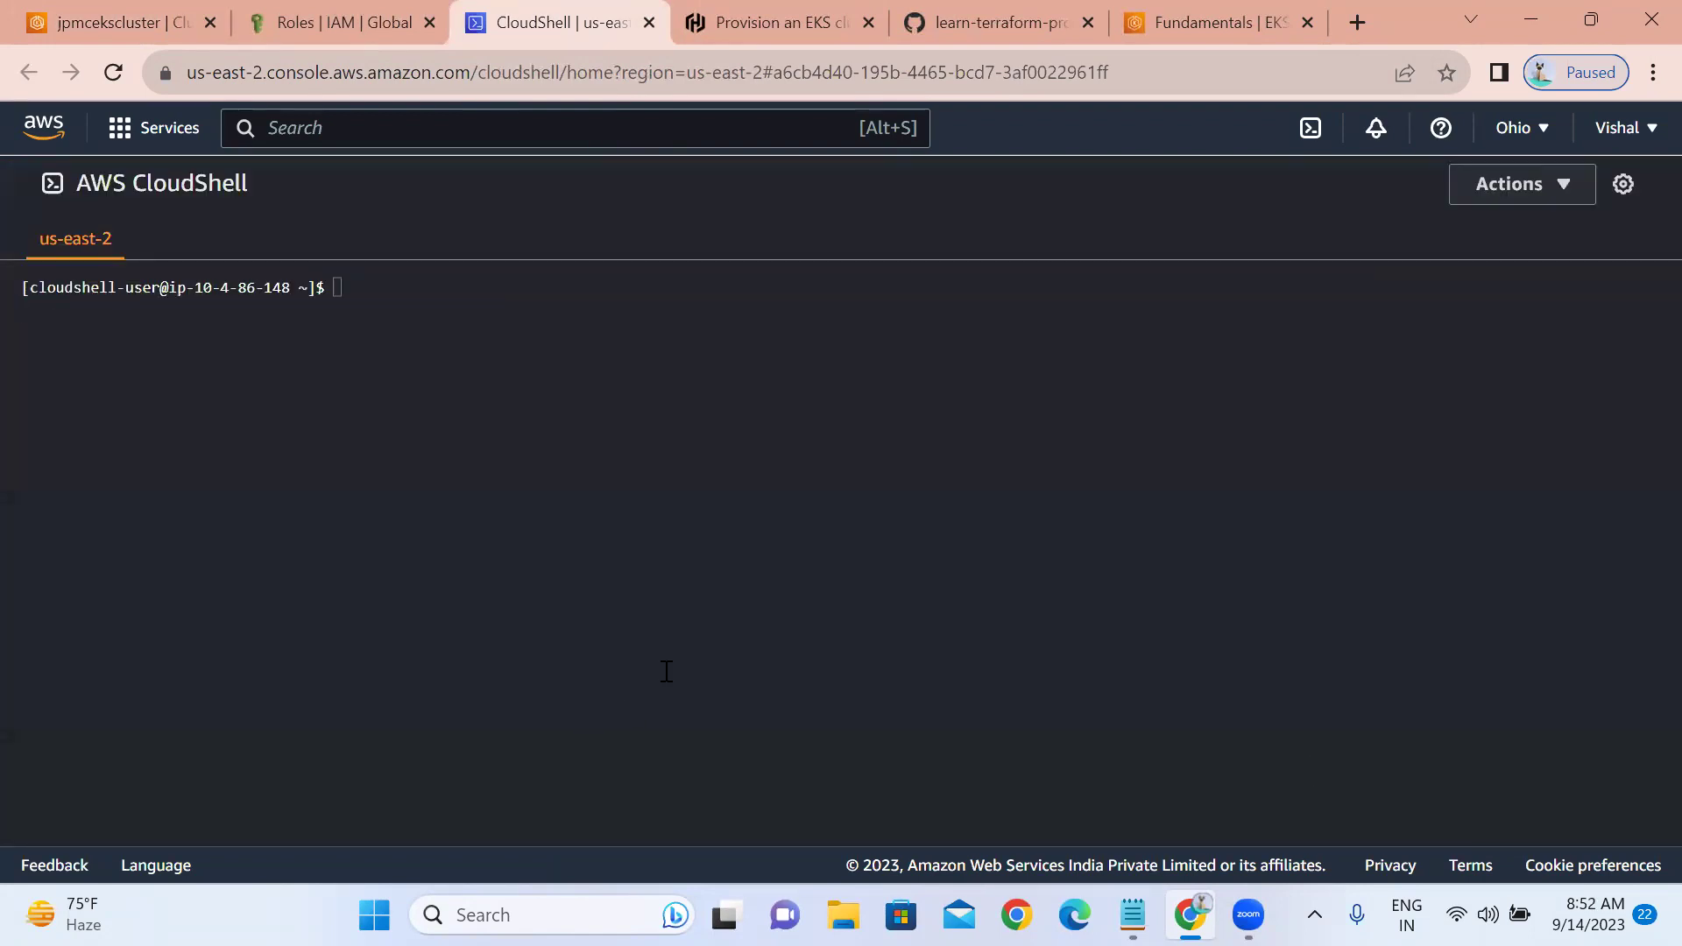
- Run kubectl without arguments in CloudShell to check that the tool is available
click(600, 510)
text(kubectl)
key(Return)
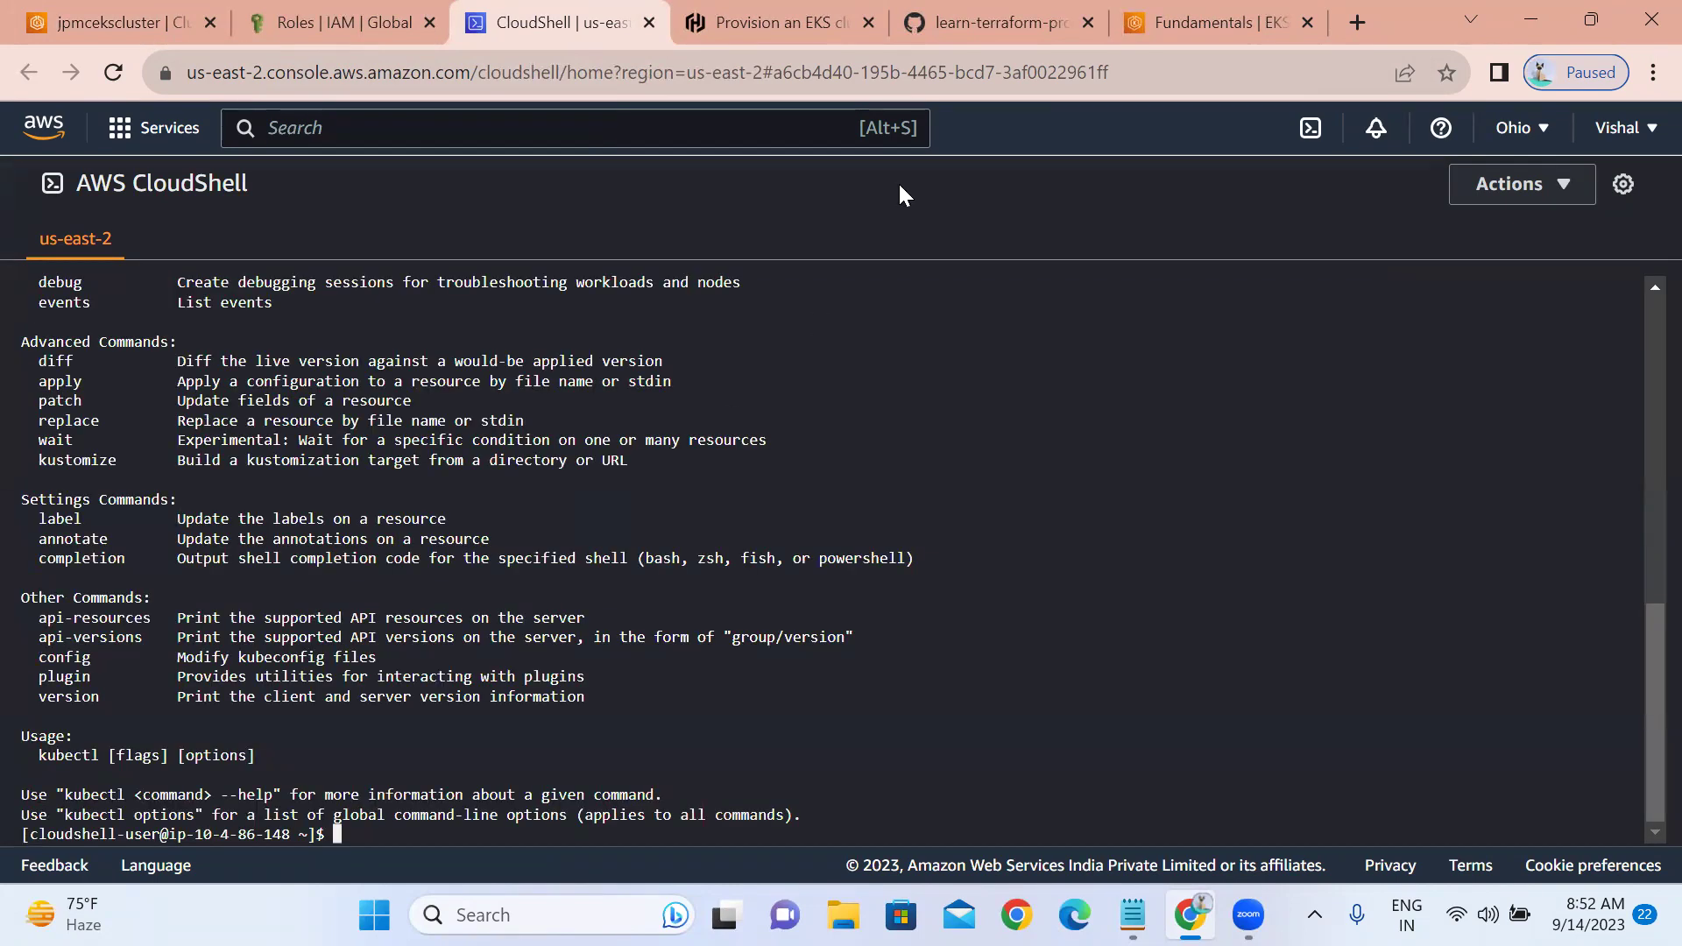
- Search Google in a new browser tab for "connect to eks cluster"
click(1359, 22)
text(connect to ekscl)
key(BackSpace)
key(BackSpace)
text(ckys)
key(BackSpace)
key(BackSpace)
key(BackSpace)
text(luster)
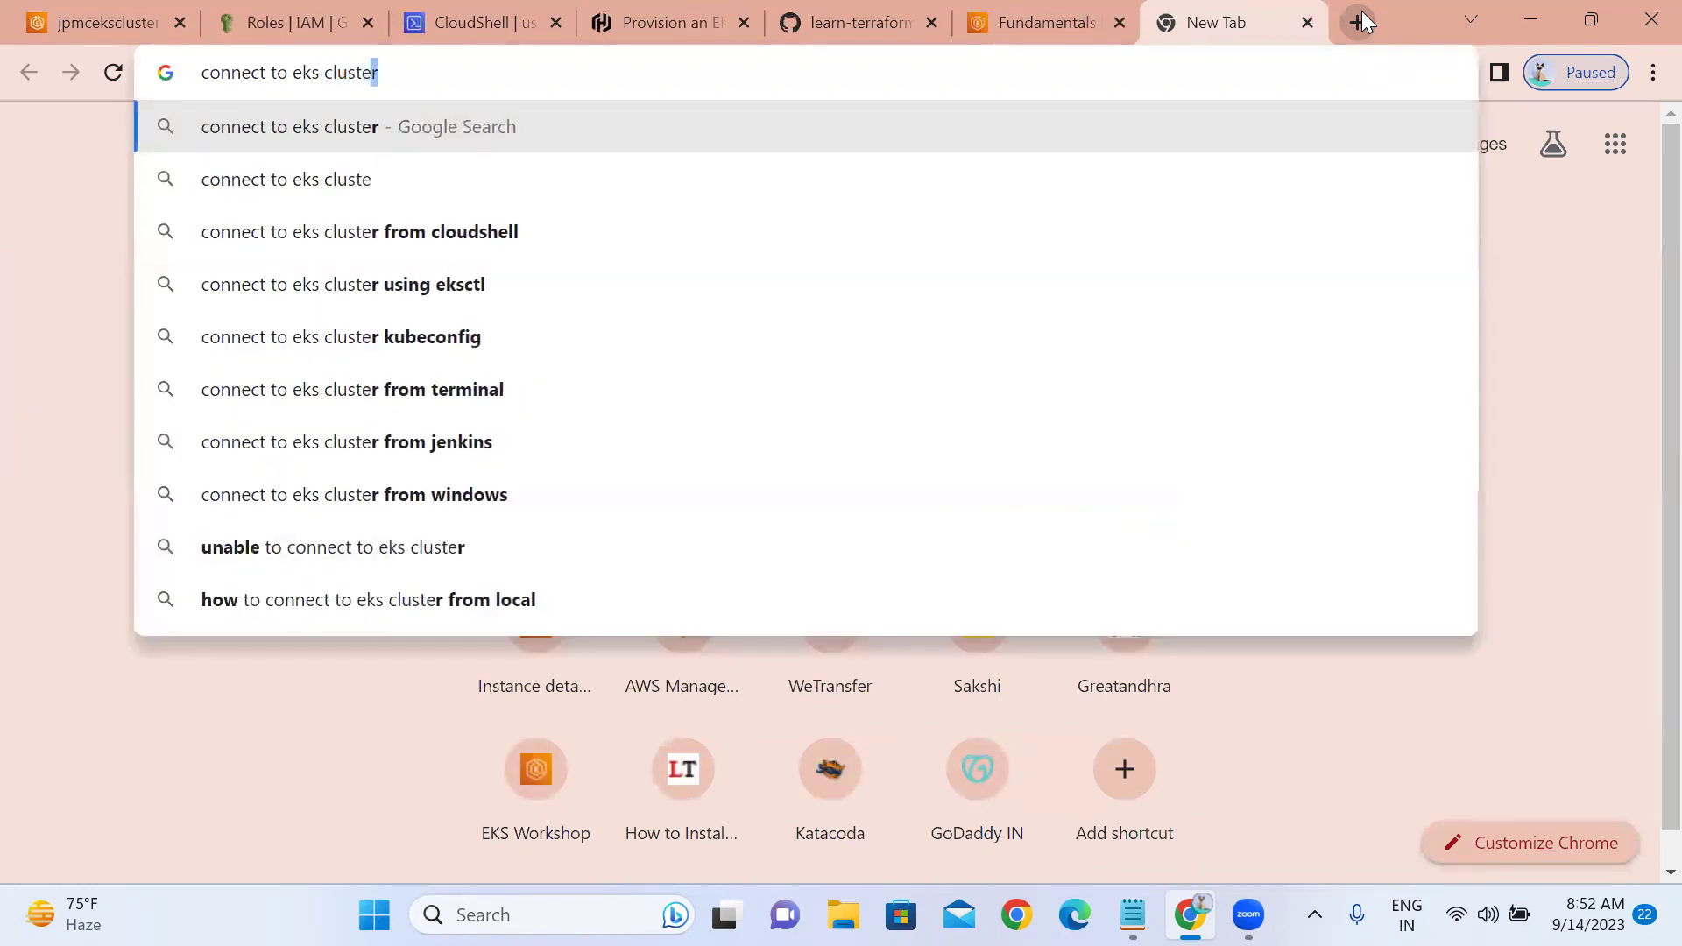
key(Return)
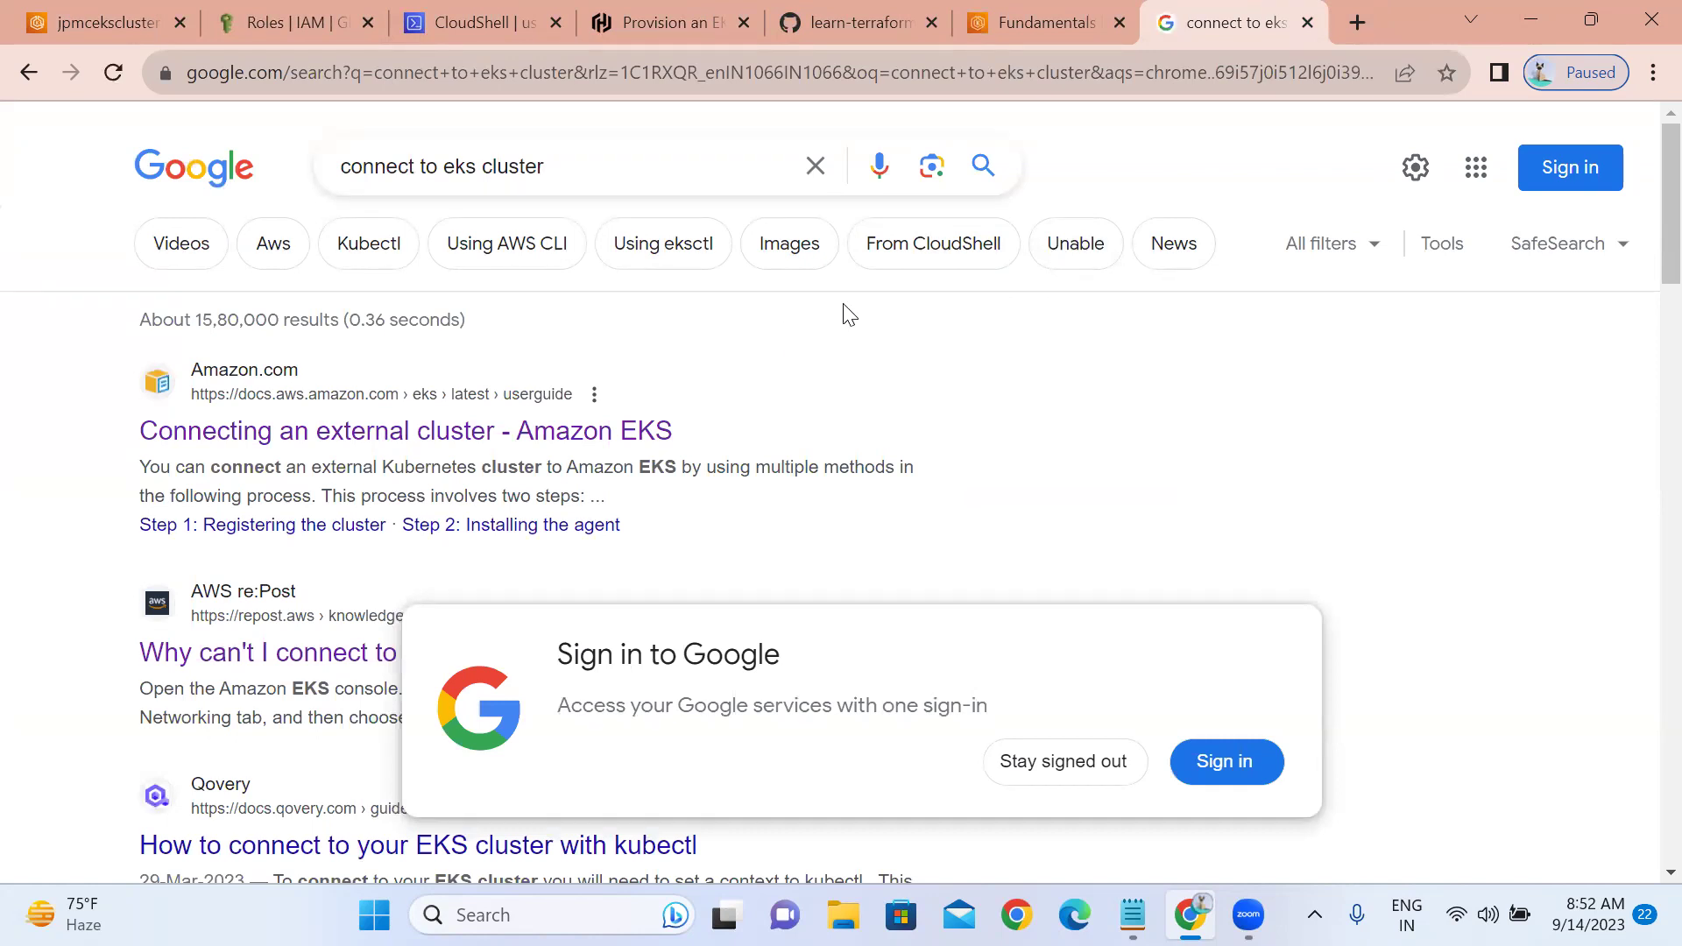
- Look through the search results and refine the query to "connect to eks cluster from cloudshell"
scroll(848, 313, down, 8)
scroll(847, 313, down, 10)
scroll(848, 314, down, 8)
scroll(848, 314, down, 1)
scroll(847, 313, up, 6)
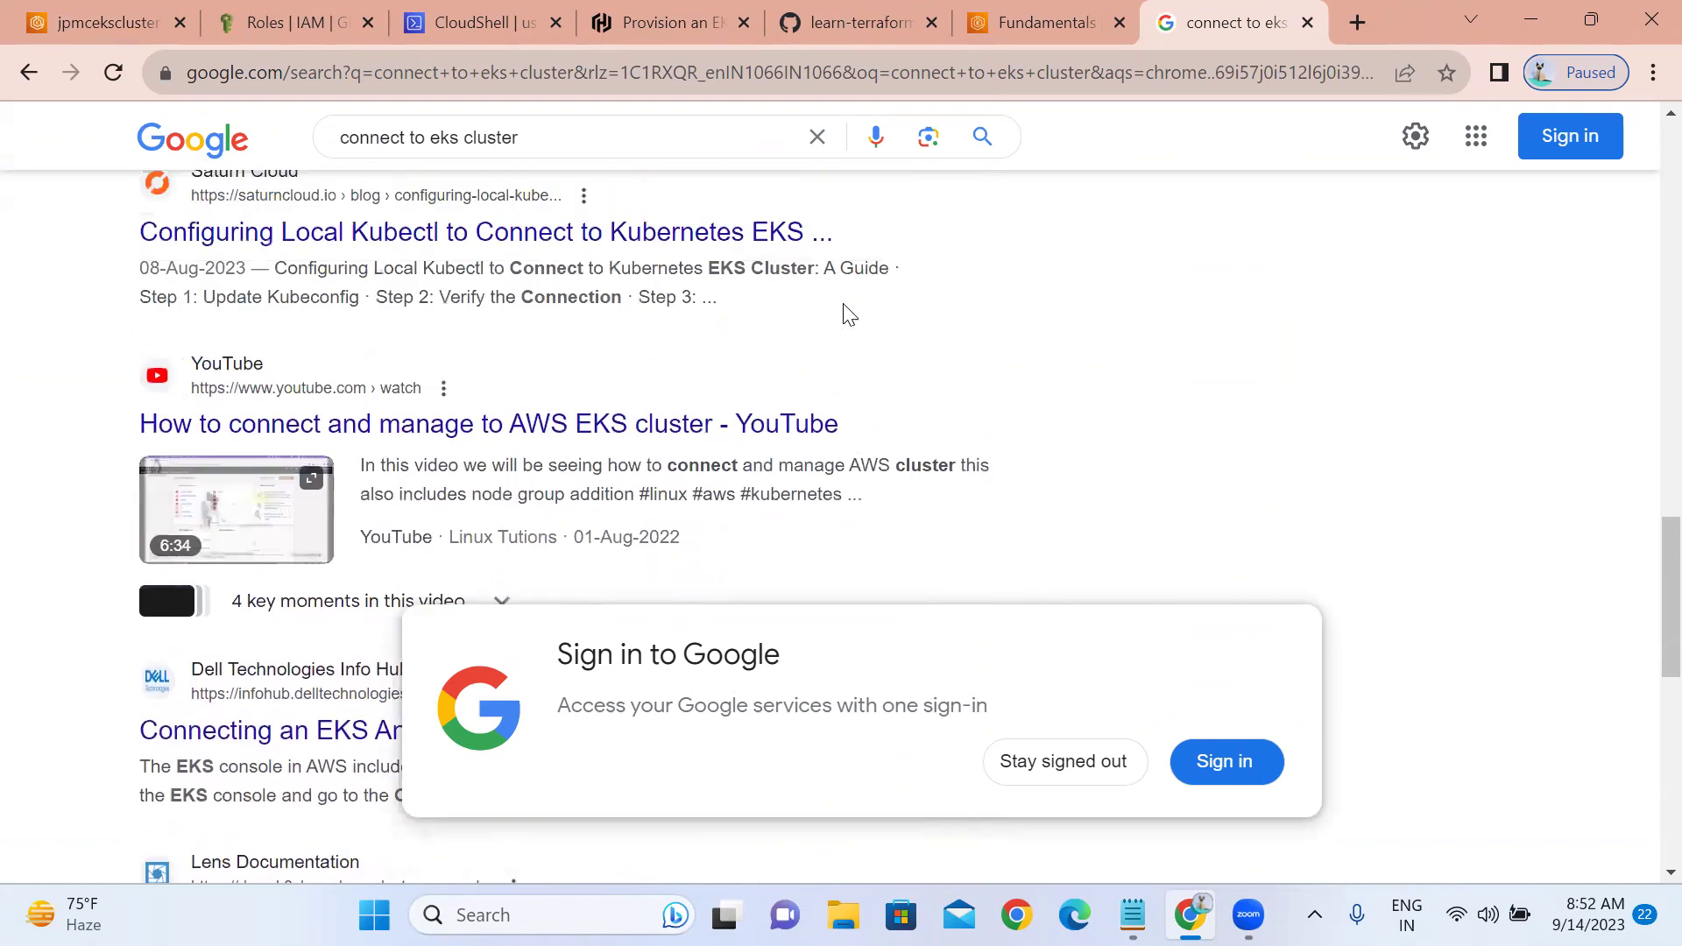
scroll(848, 314, up, 15)
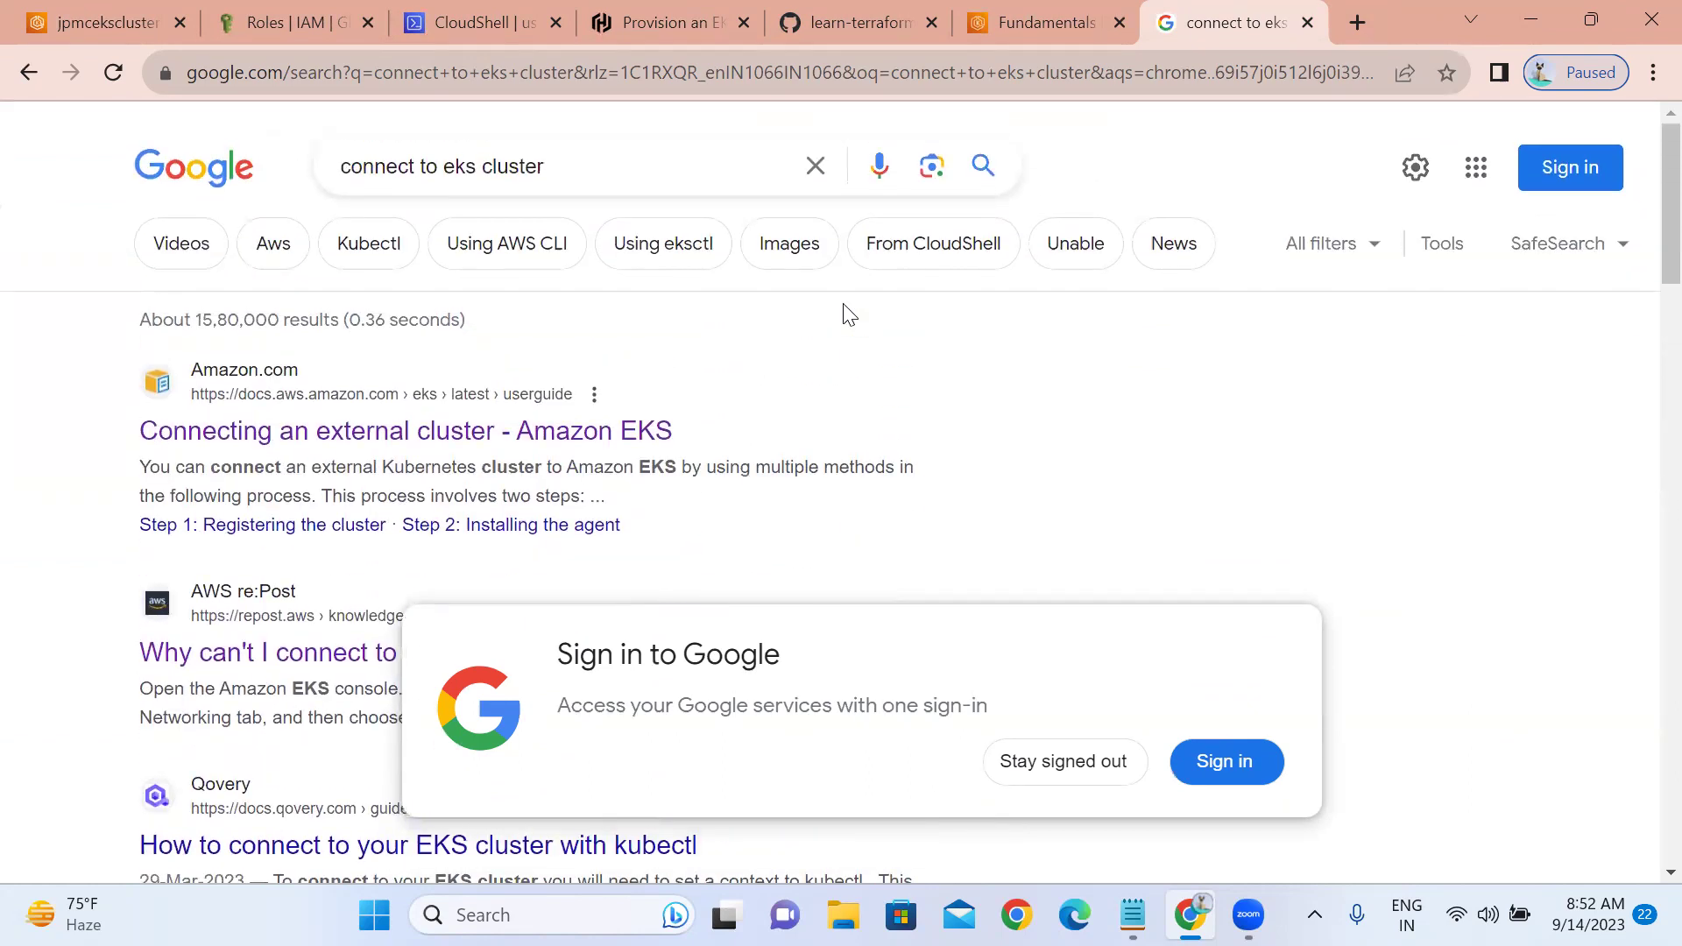
click(578, 168)
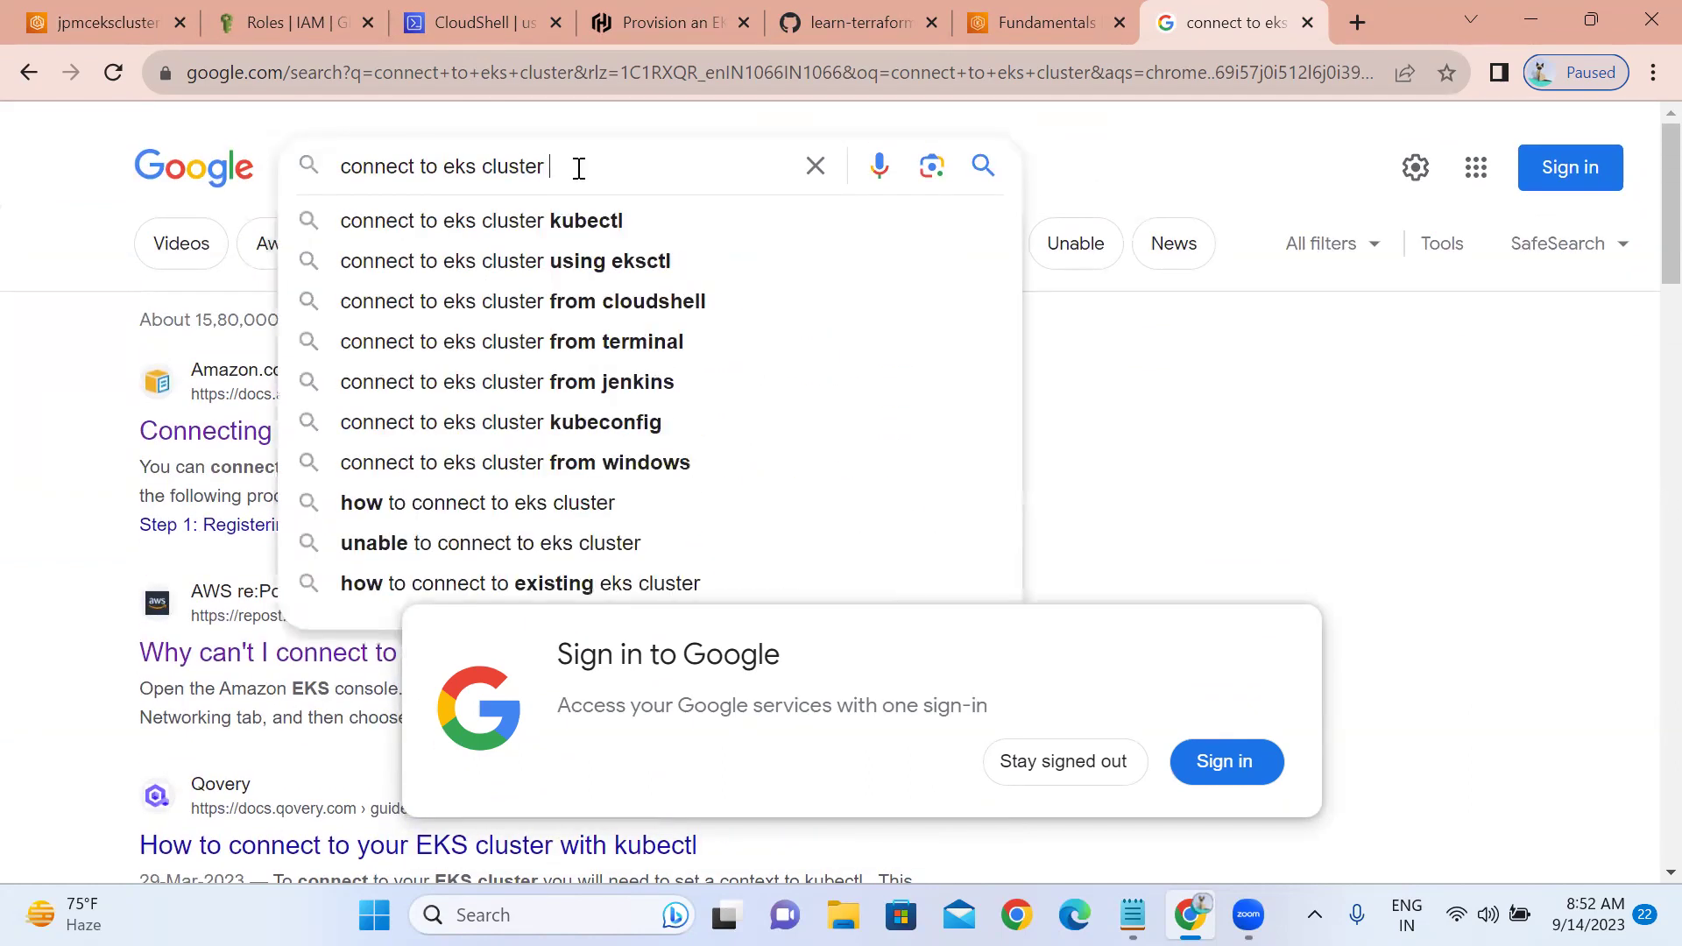
click(456, 307)
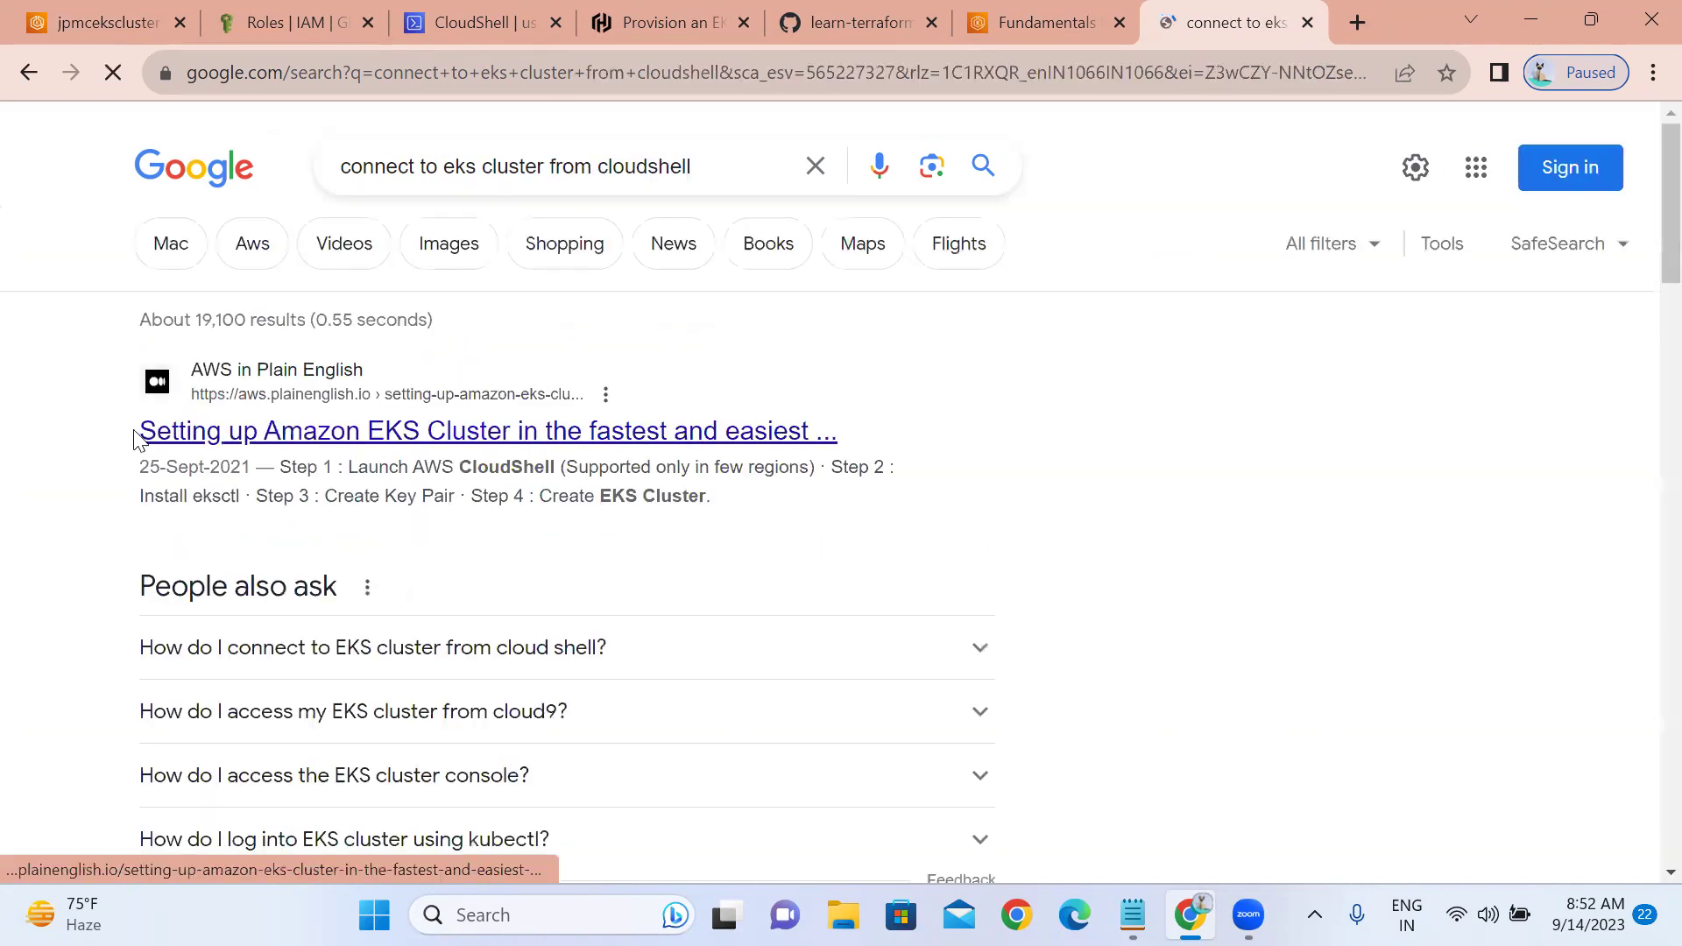
- Find and open the AWS re:Post article "Why can't I connect to my Amazon EKS cluster?" from the search results
click(275, 443)
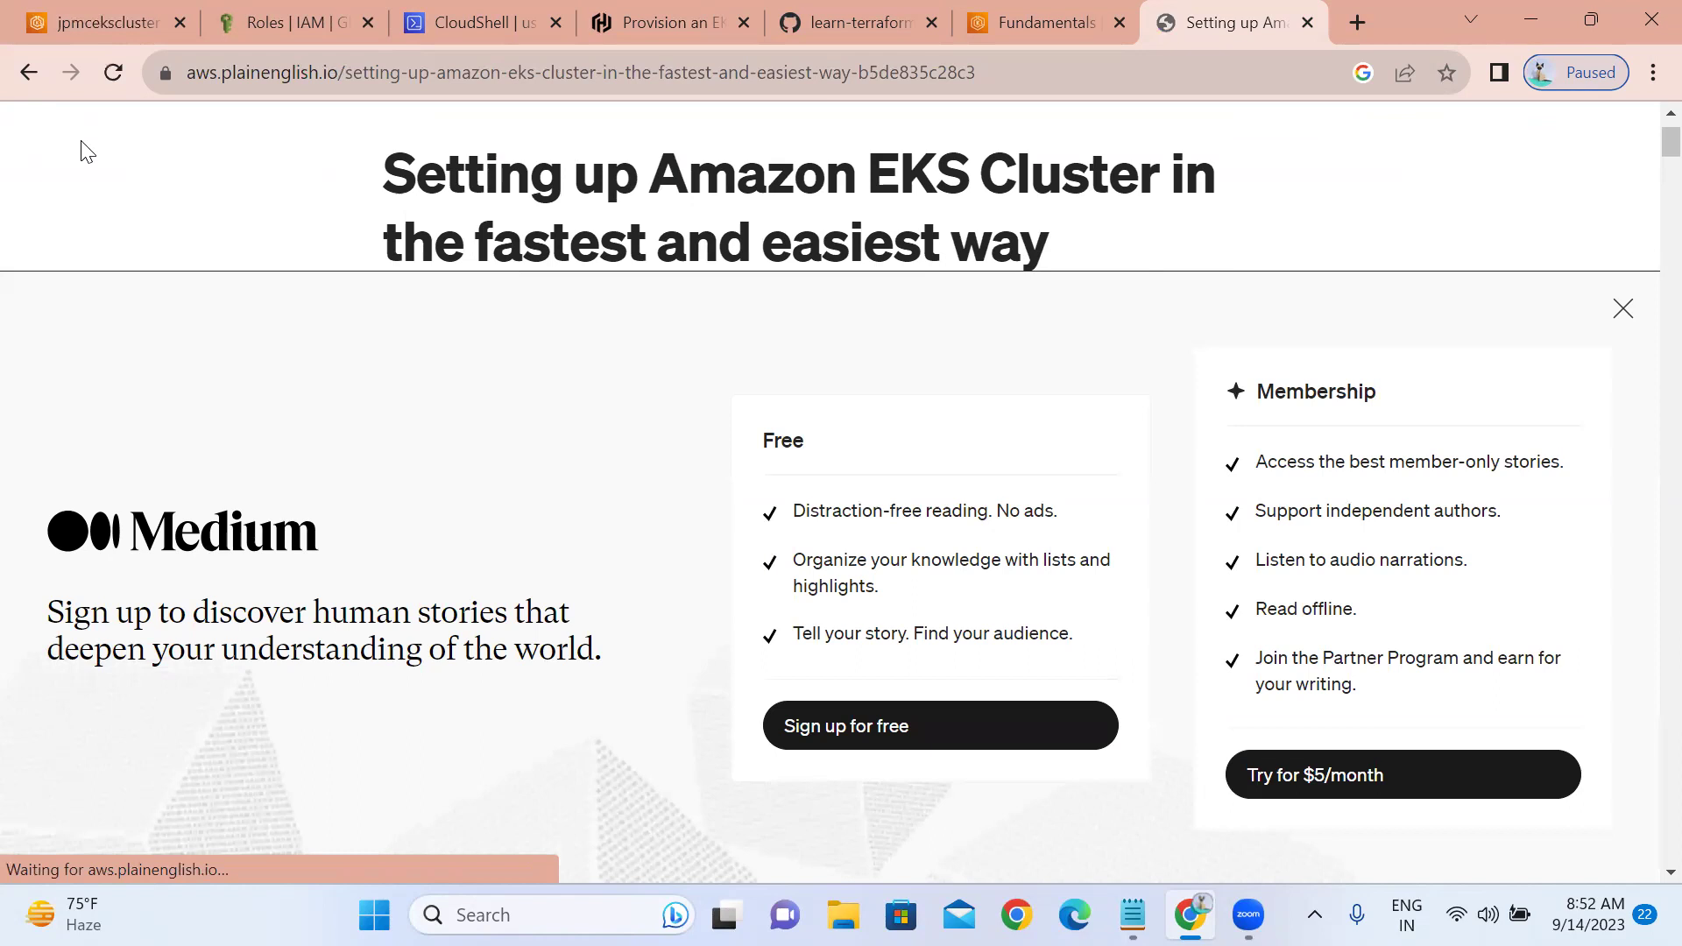
click(26, 75)
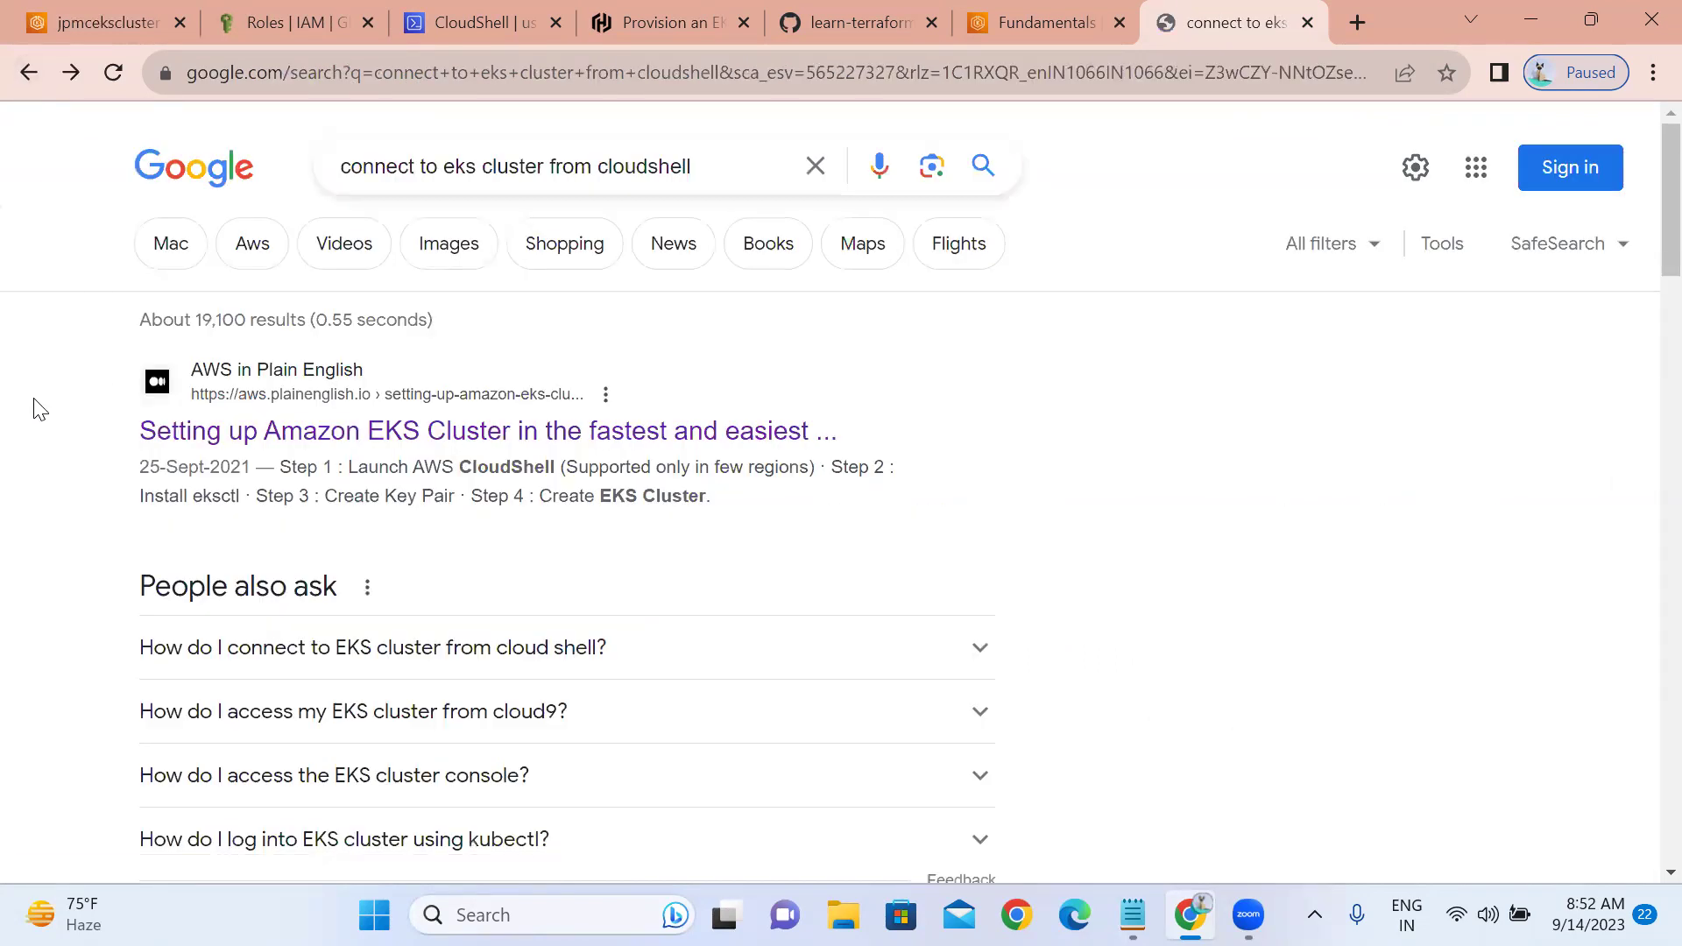
scroll(39, 409, down, 8)
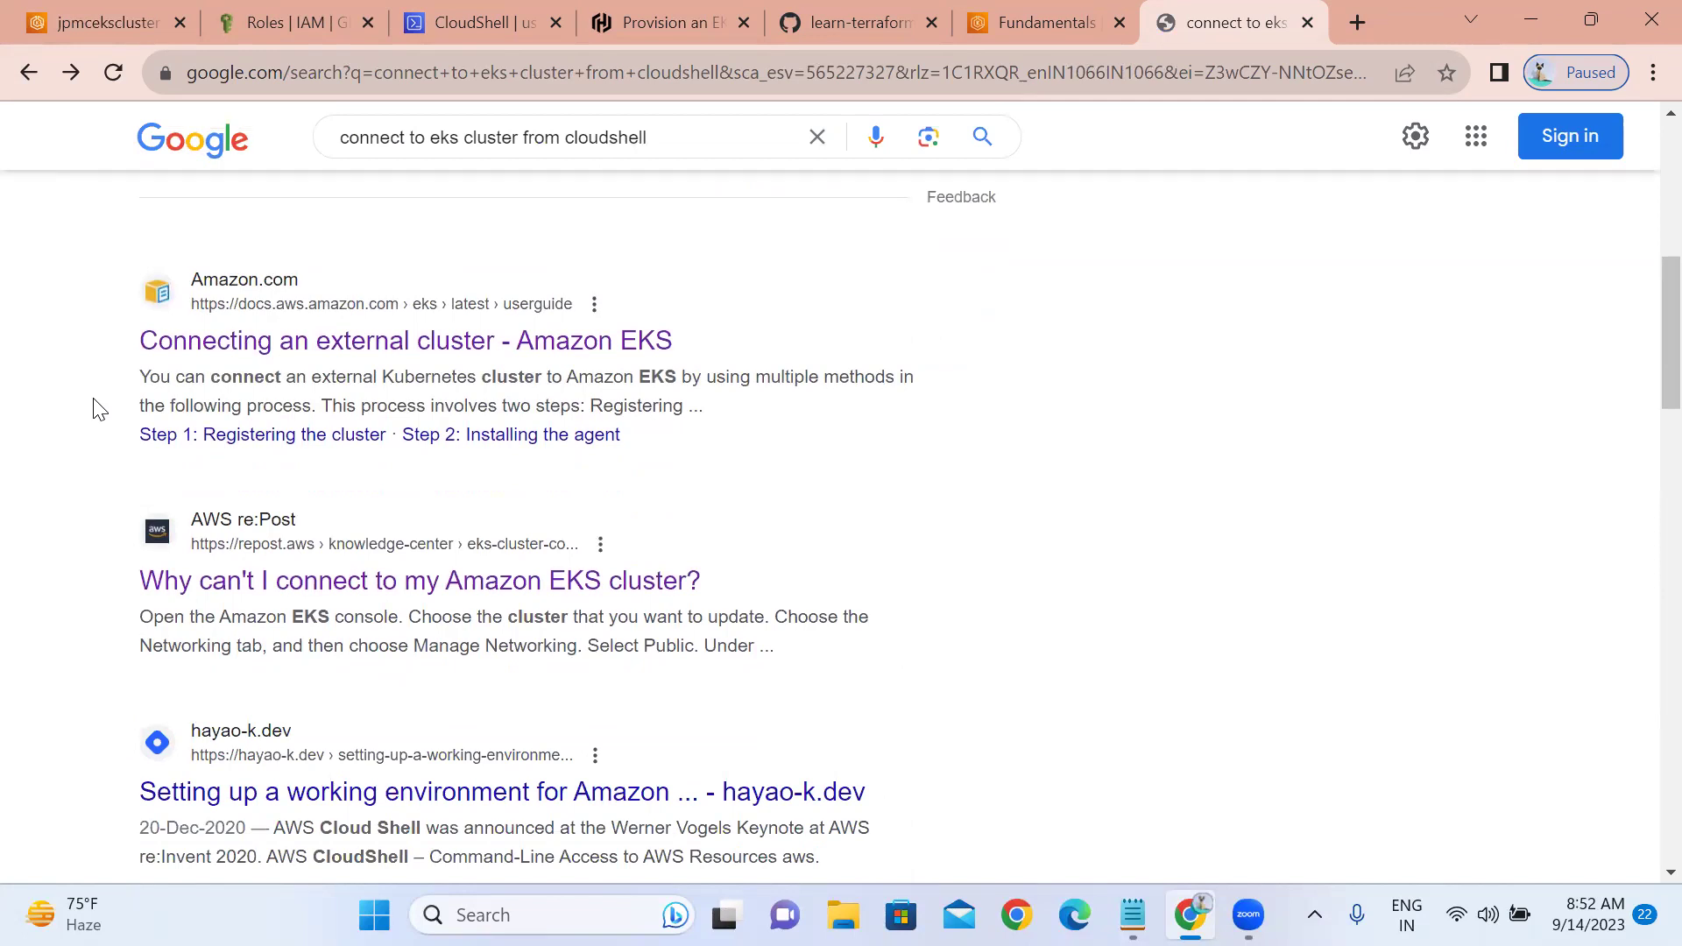
scroll(99, 409, down, 3)
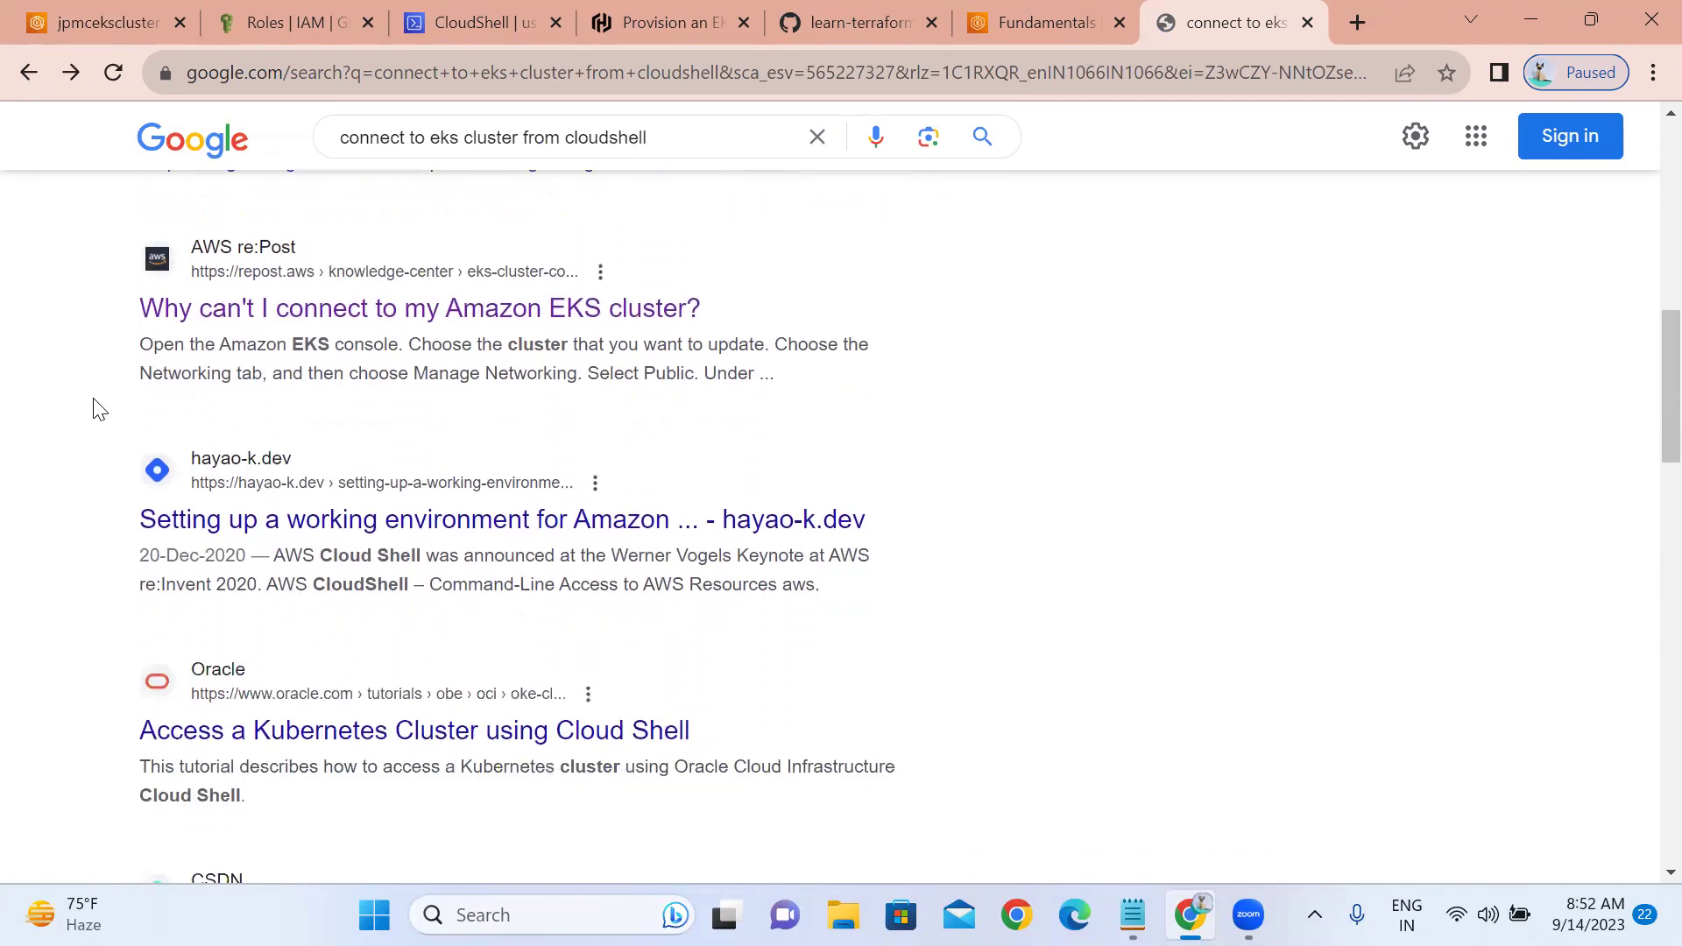
scroll(99, 409, down, 1)
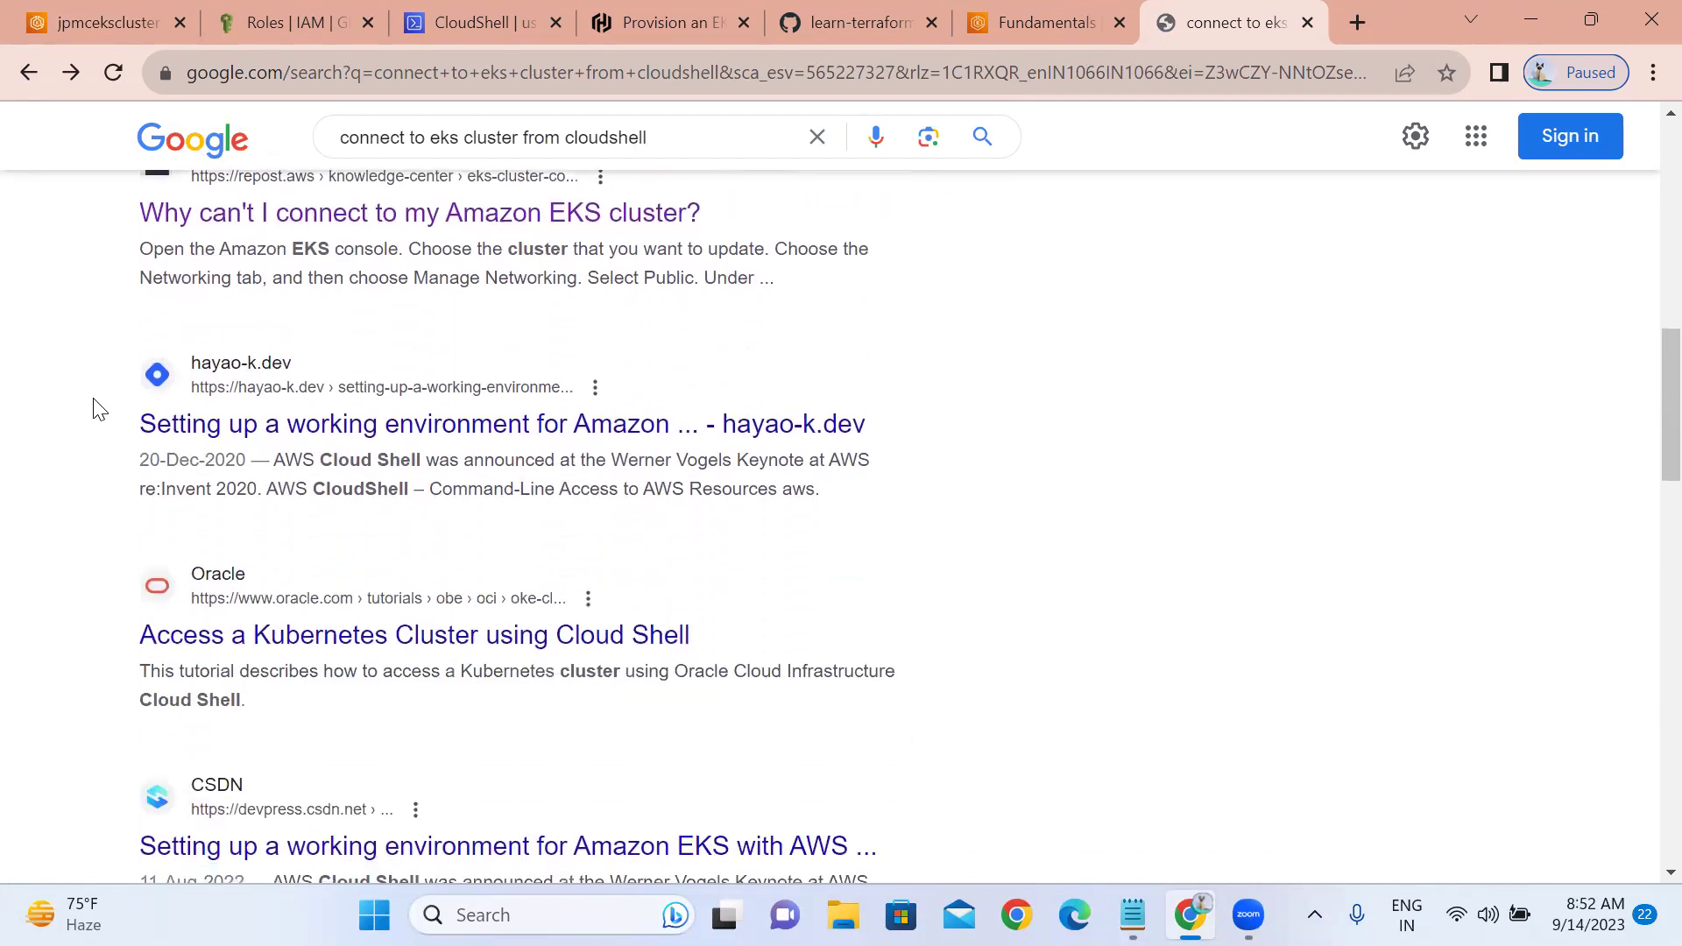
click(350, 233)
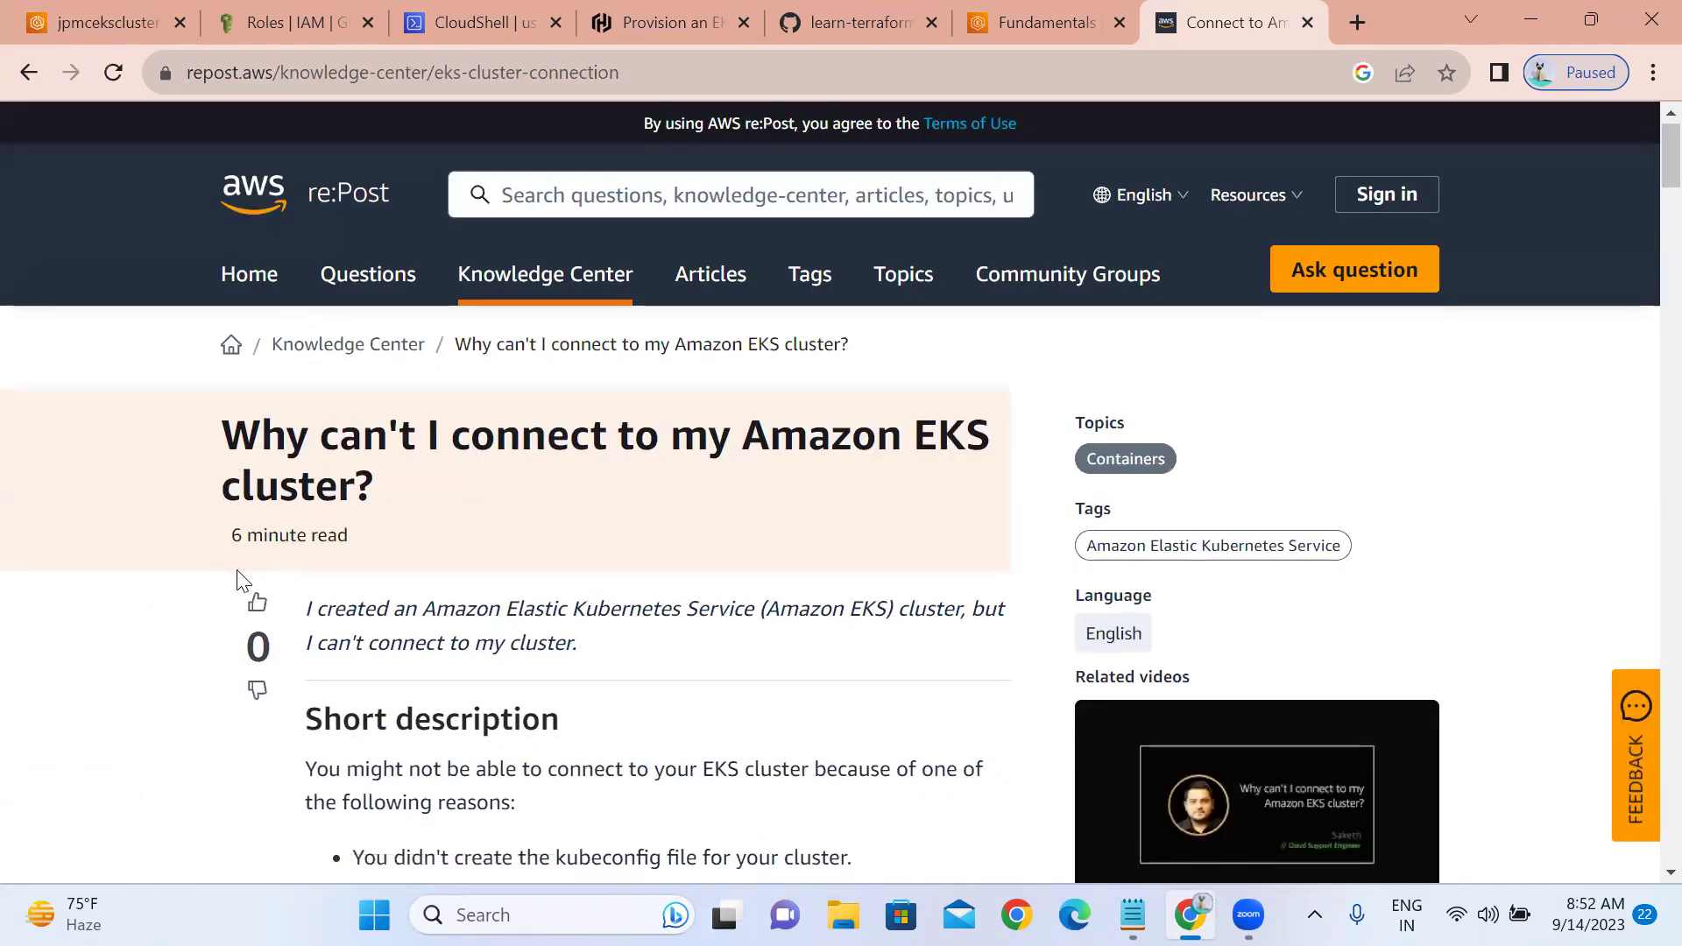
- Read the article's resolution section on creating the kubeconfig file with the AWS CLI
scroll(240, 580, down, 5)
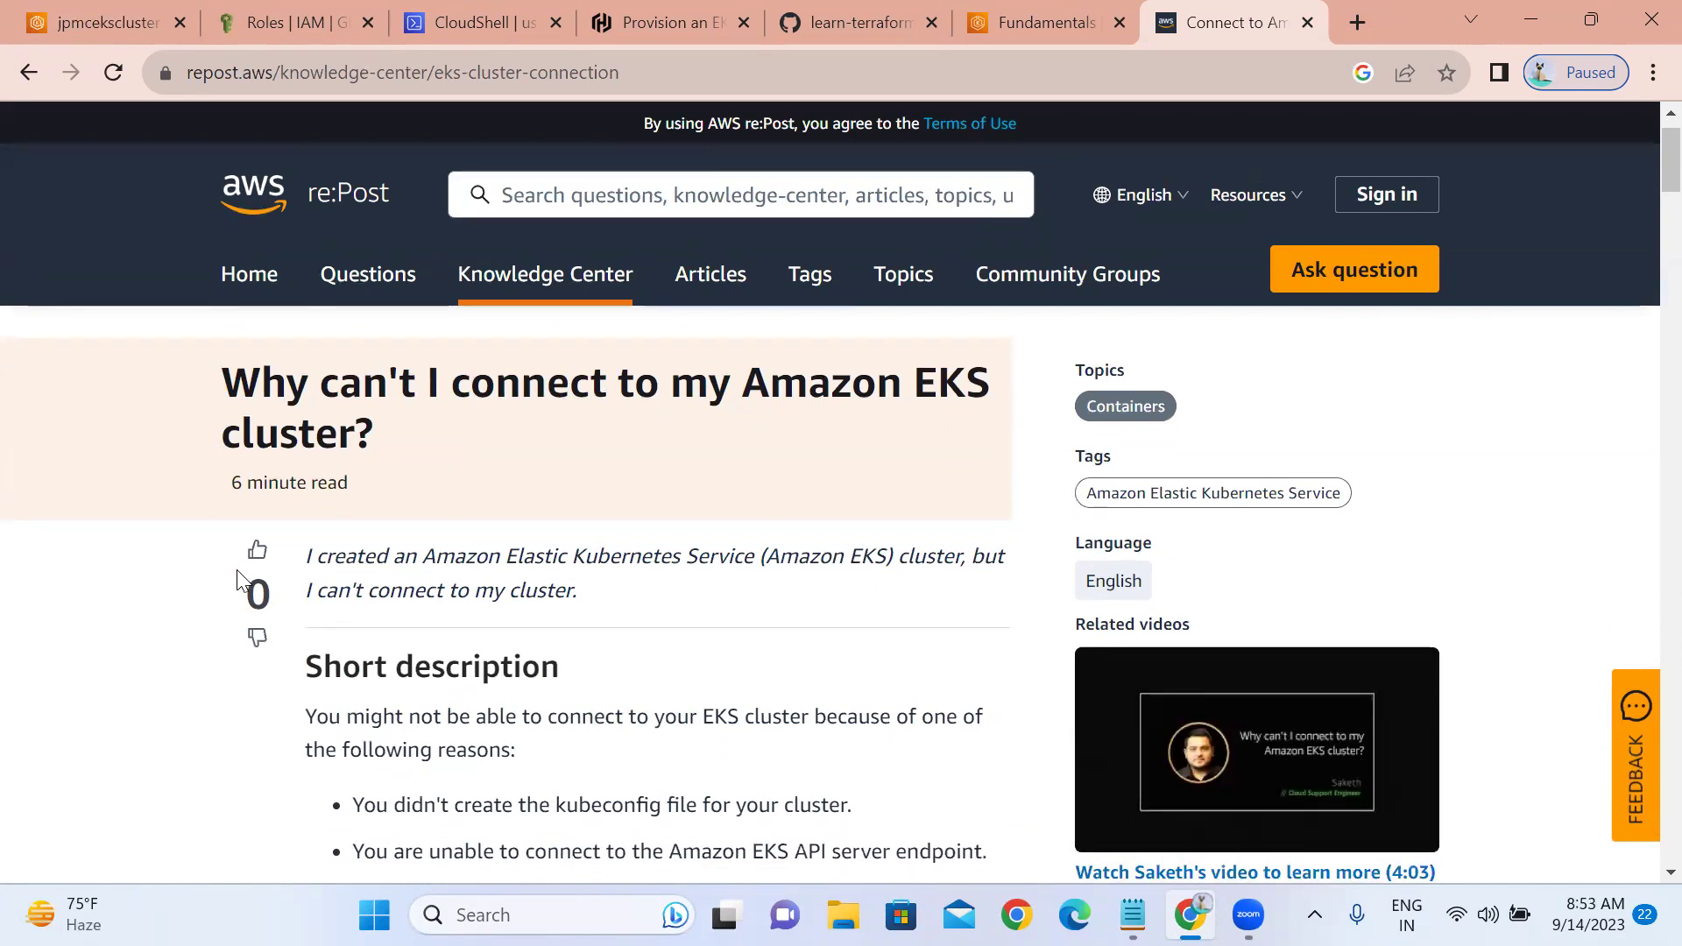
scroll(240, 580, down, 8)
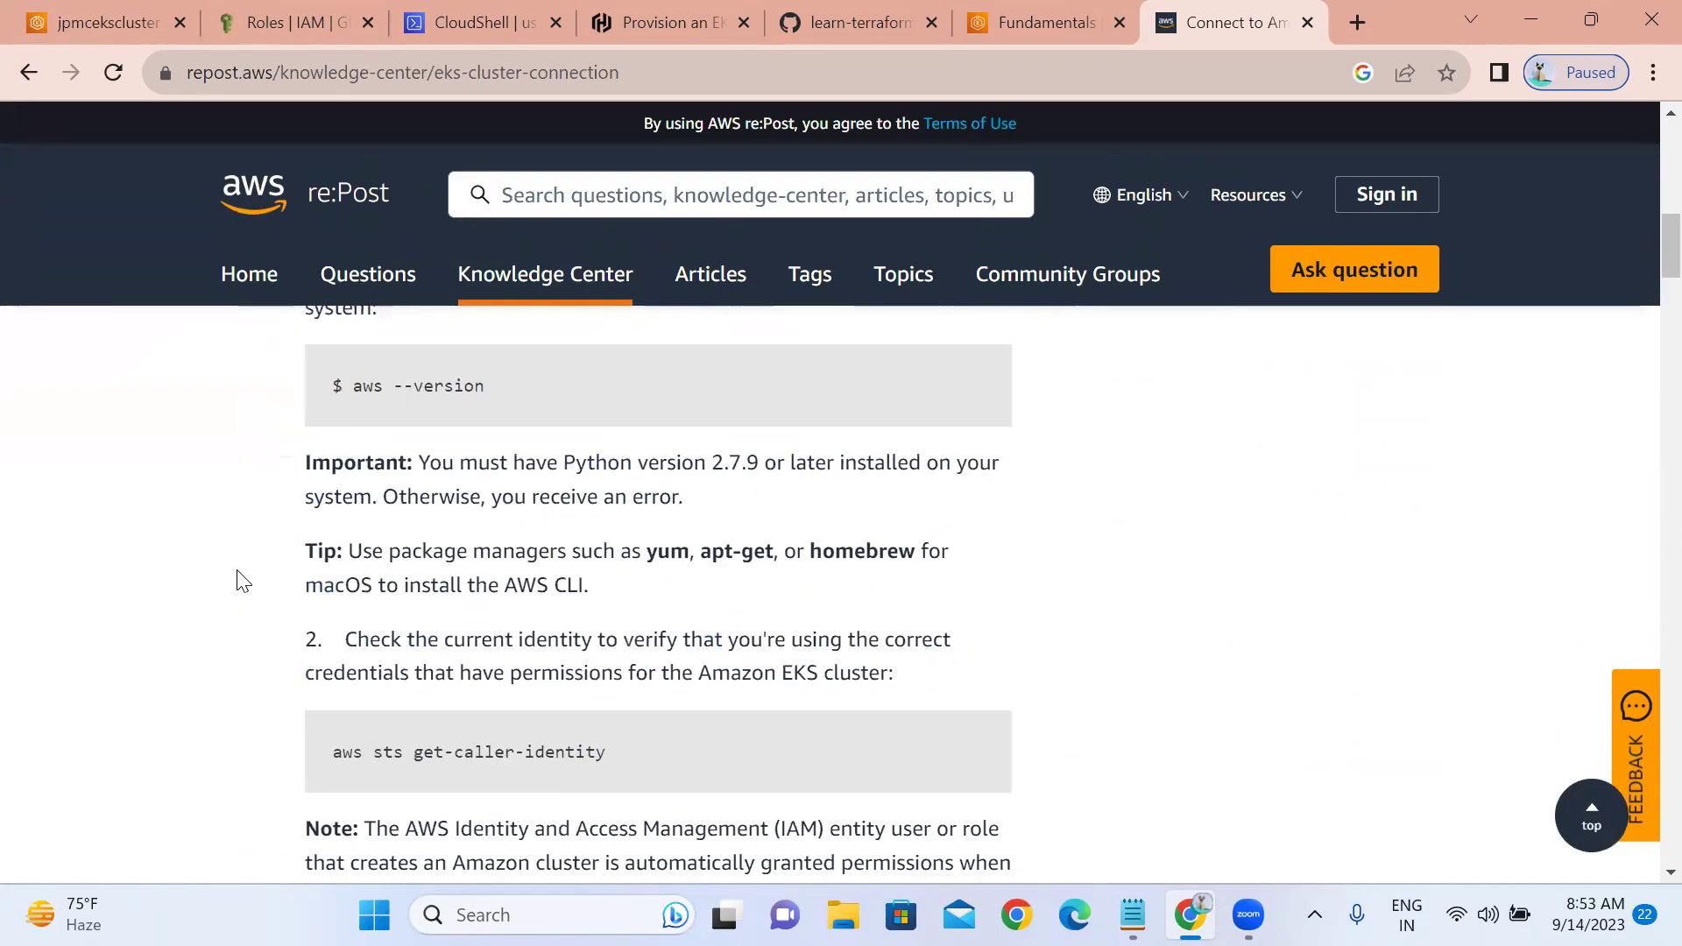
scroll(241, 580, down, 4)
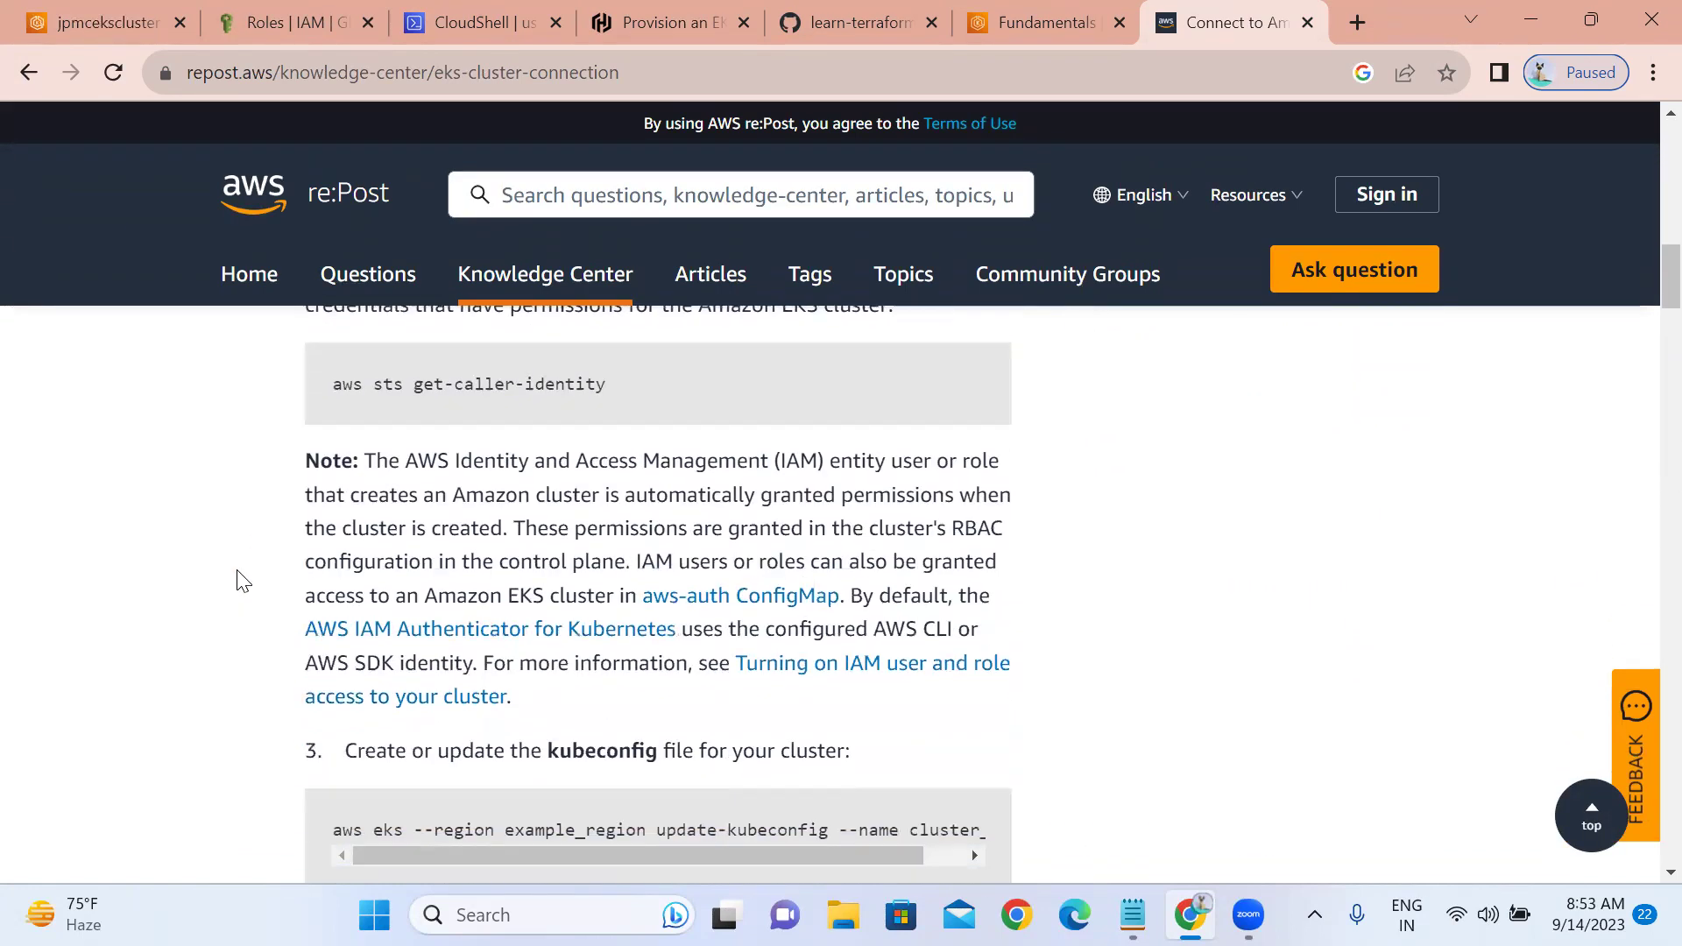
scroll(462, 383, up, 10)
drag(463, 383, 336, 474)
click(260, 475)
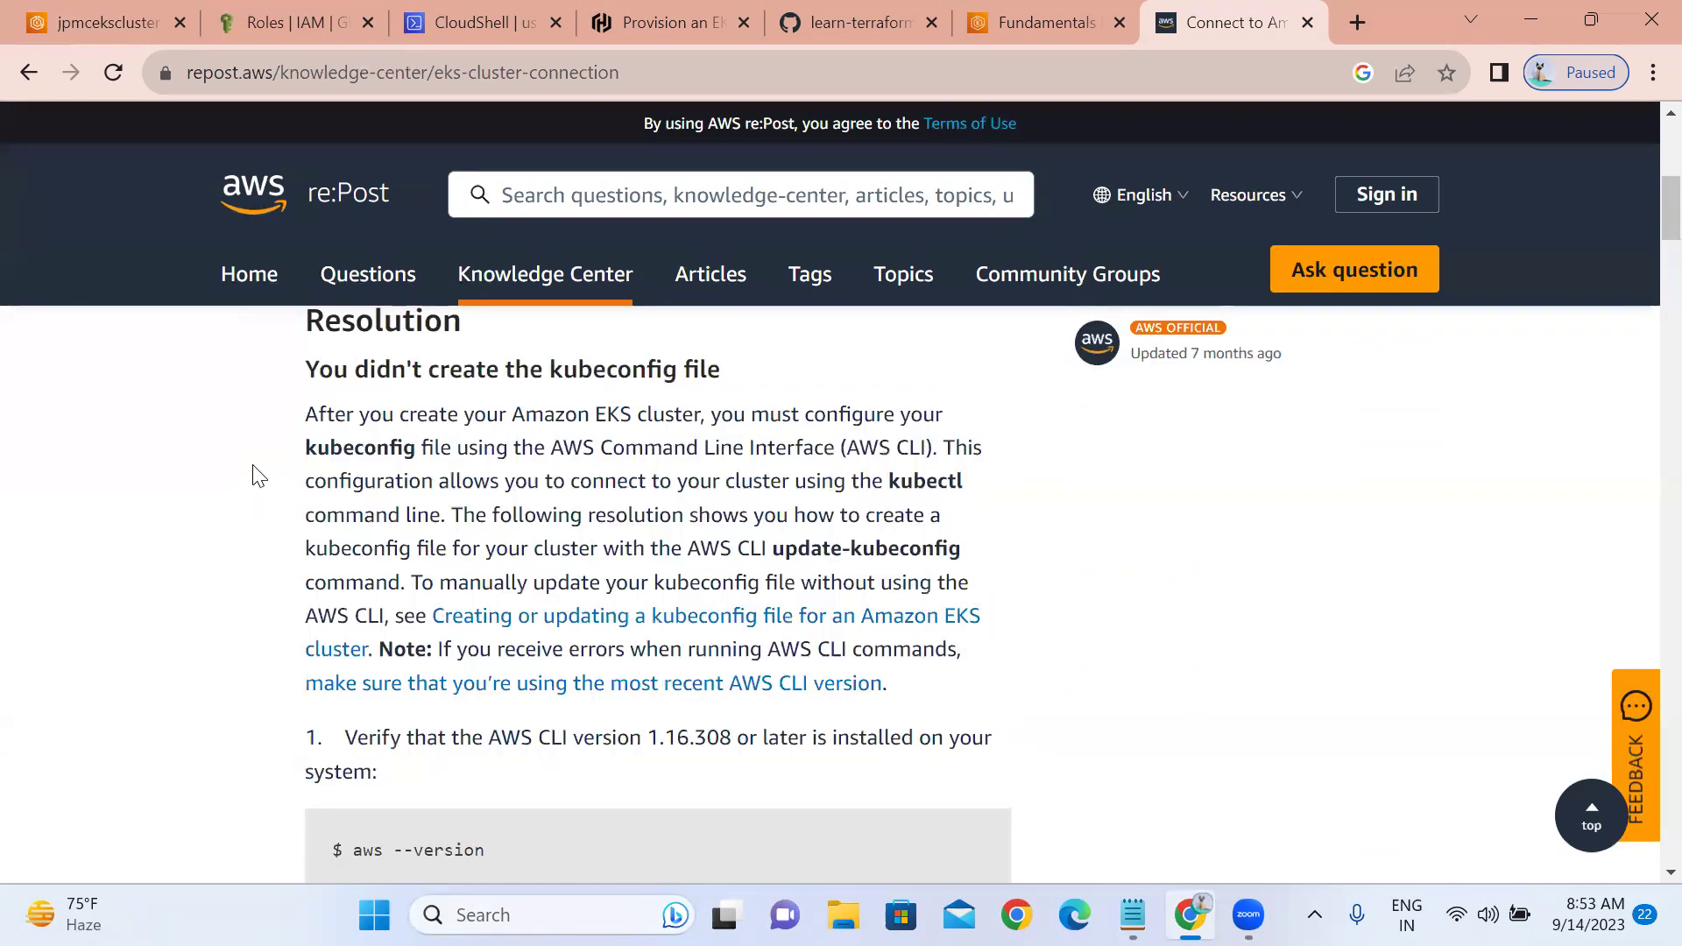
- Copy the command aws sts get-caller-identity from the article into the Notepad notes, several blank lines below the node groups line
scroll(259, 476, down, 5)
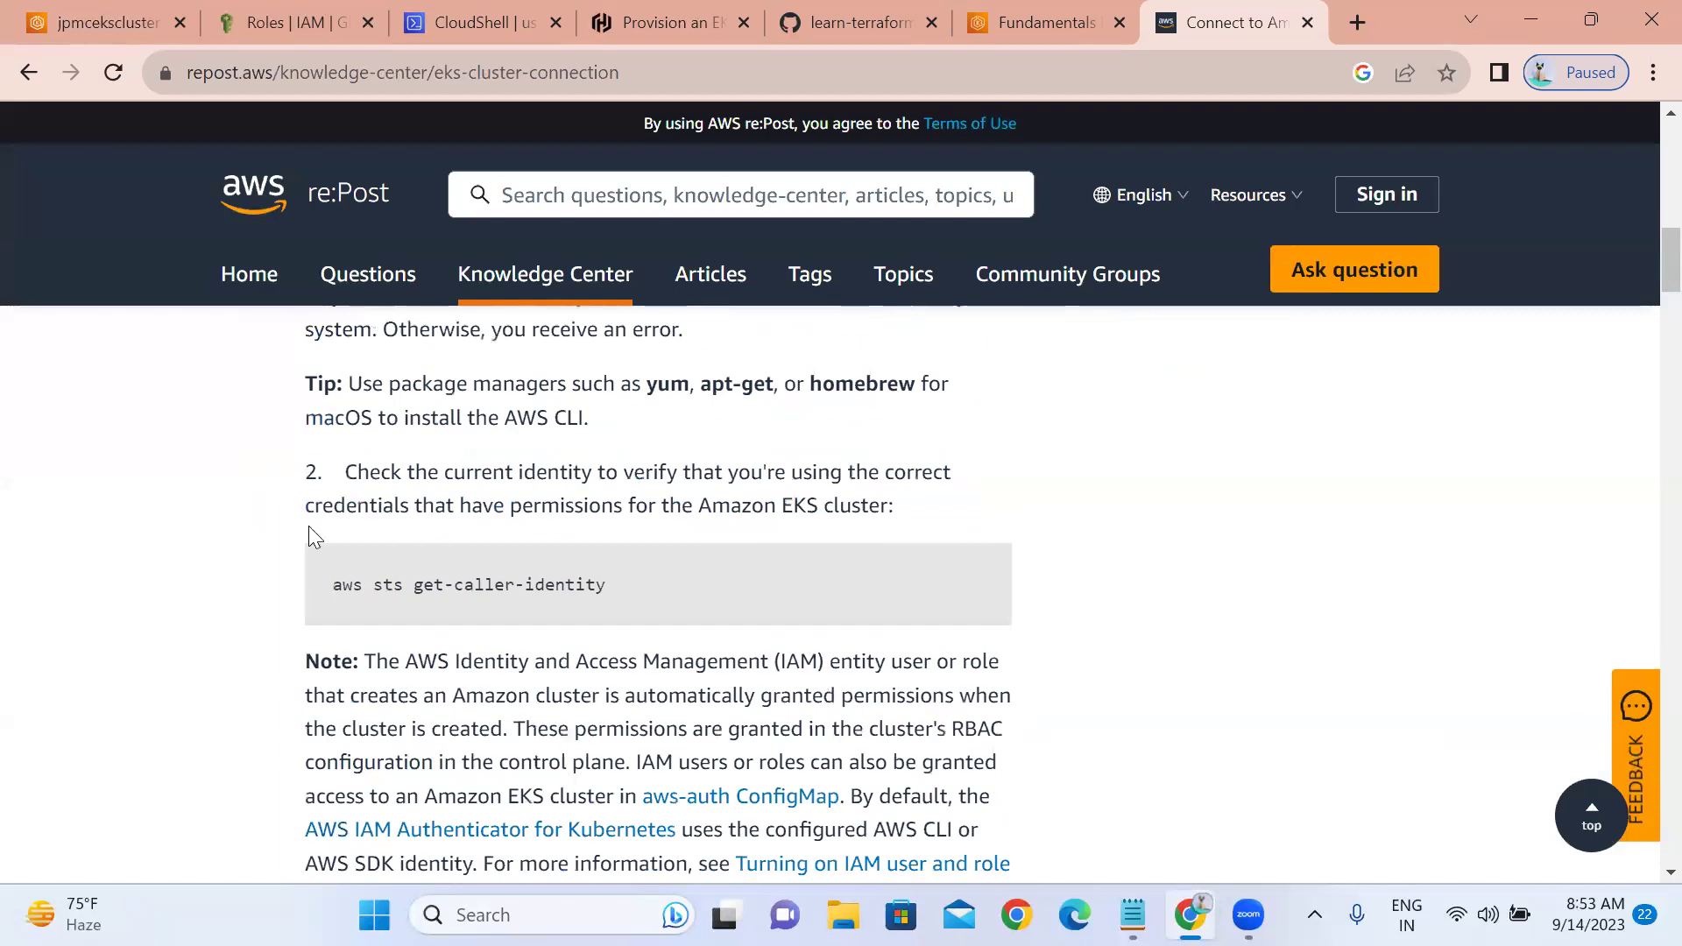
triple_click(433, 580)
right_click(432, 580)
click(459, 607)
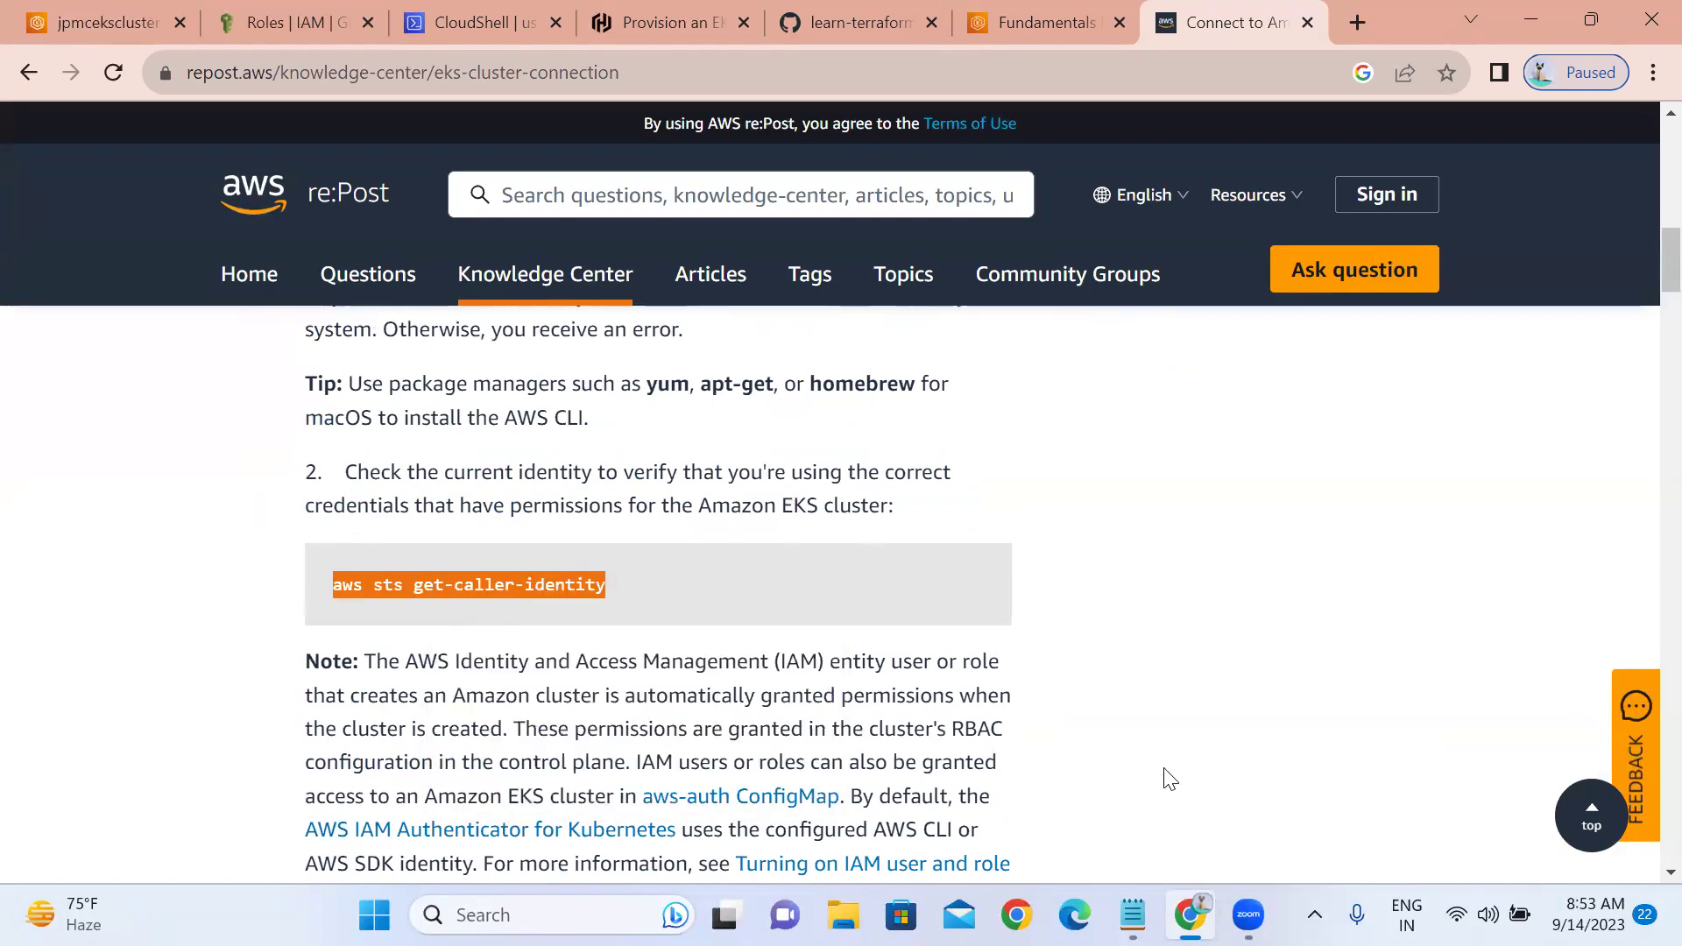
key(alt+Tab)
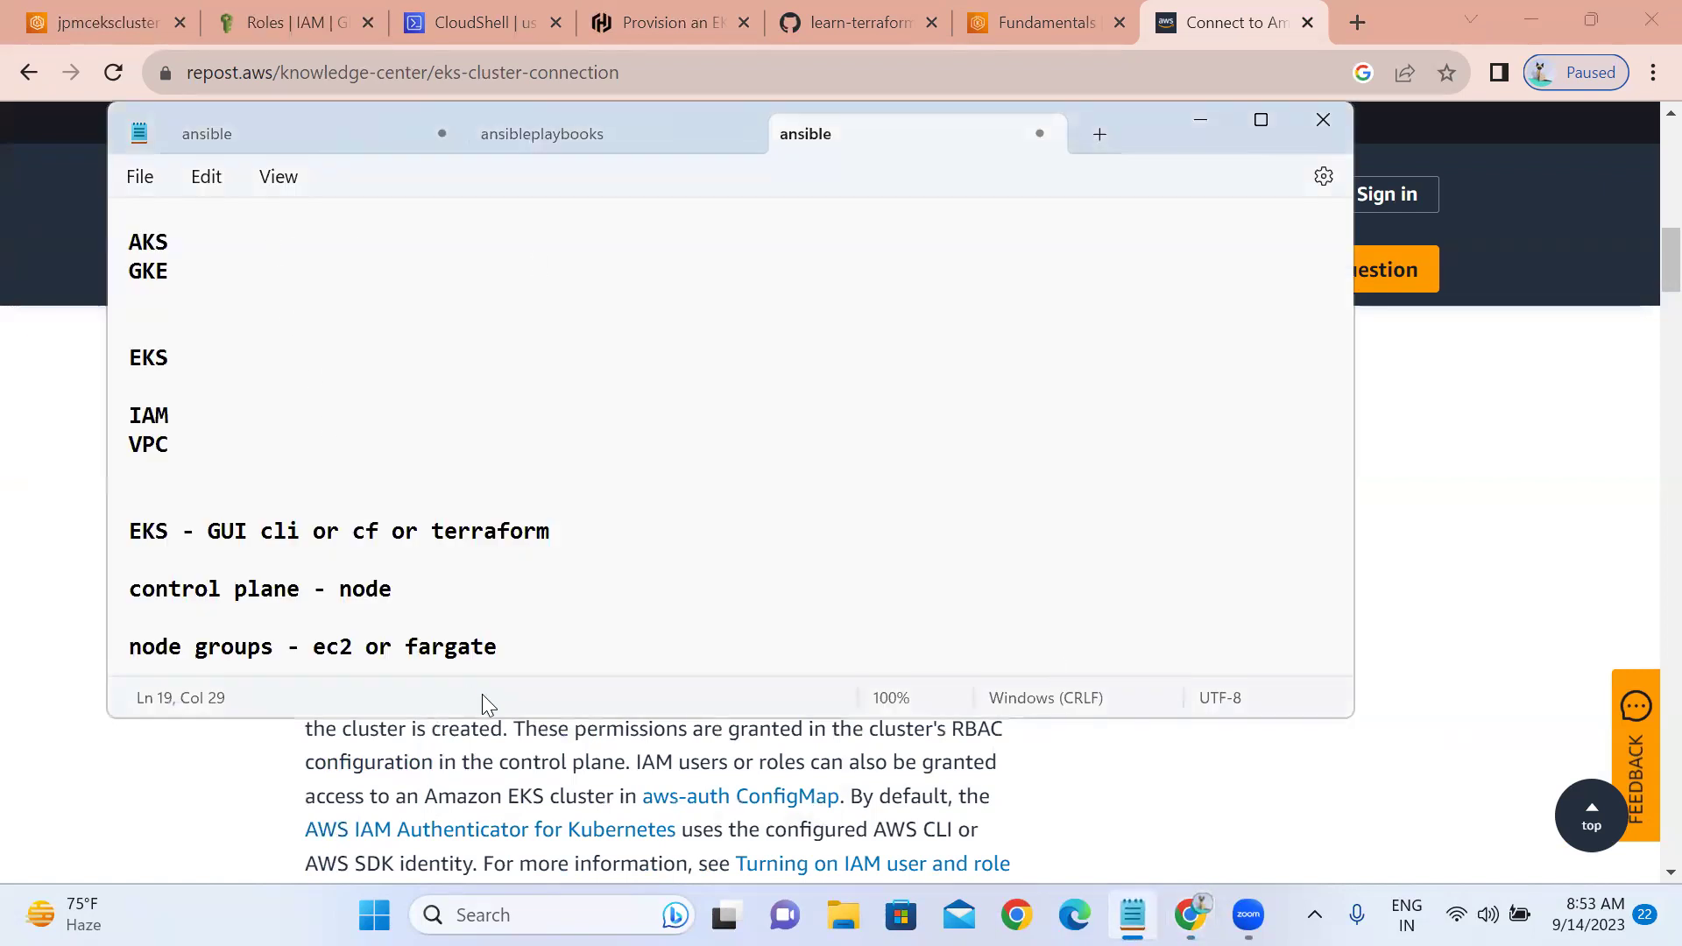
key(Return)
key(Return)
key(Return)
key(Return)
key(Return)
key(Return)
key(ctrl+v)
key(Return)
key(Return)
key(Return)
- Copy the article's command aws eks --region example_region update-kubeconfig --name cluster_name into the Notepad notes below the aws sts command
key(alt+Tab)
key(alt+Tab)
key(alt+Tab)
scroll(524, 654, down, 5)
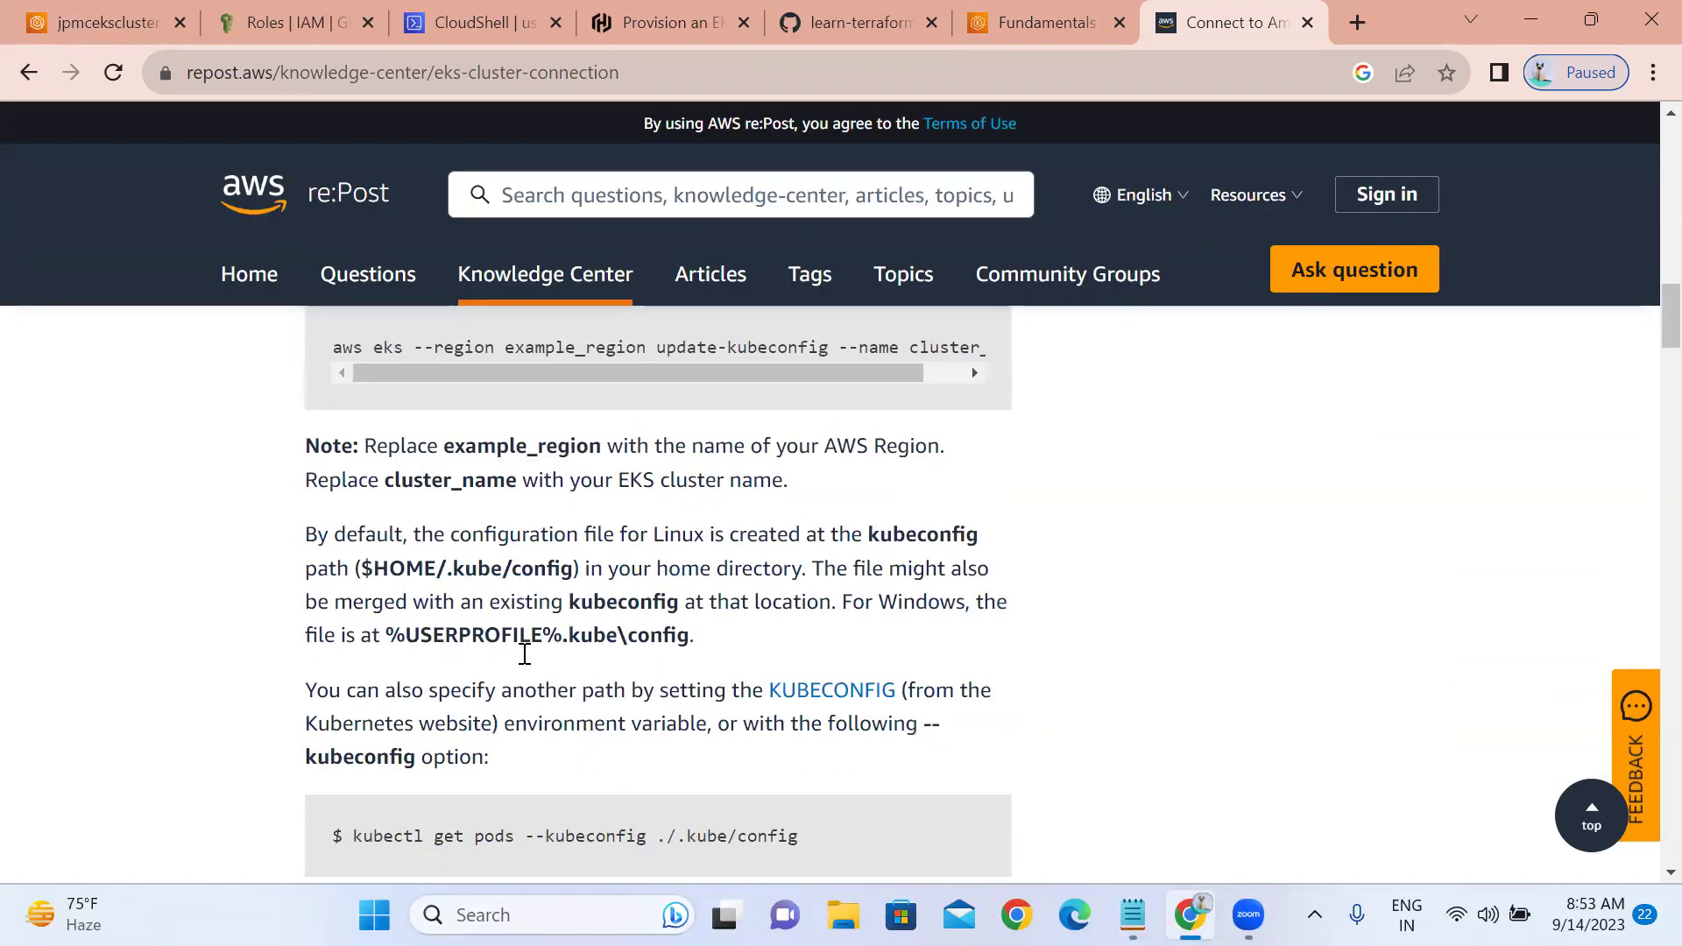
scroll(611, 350, up, 5)
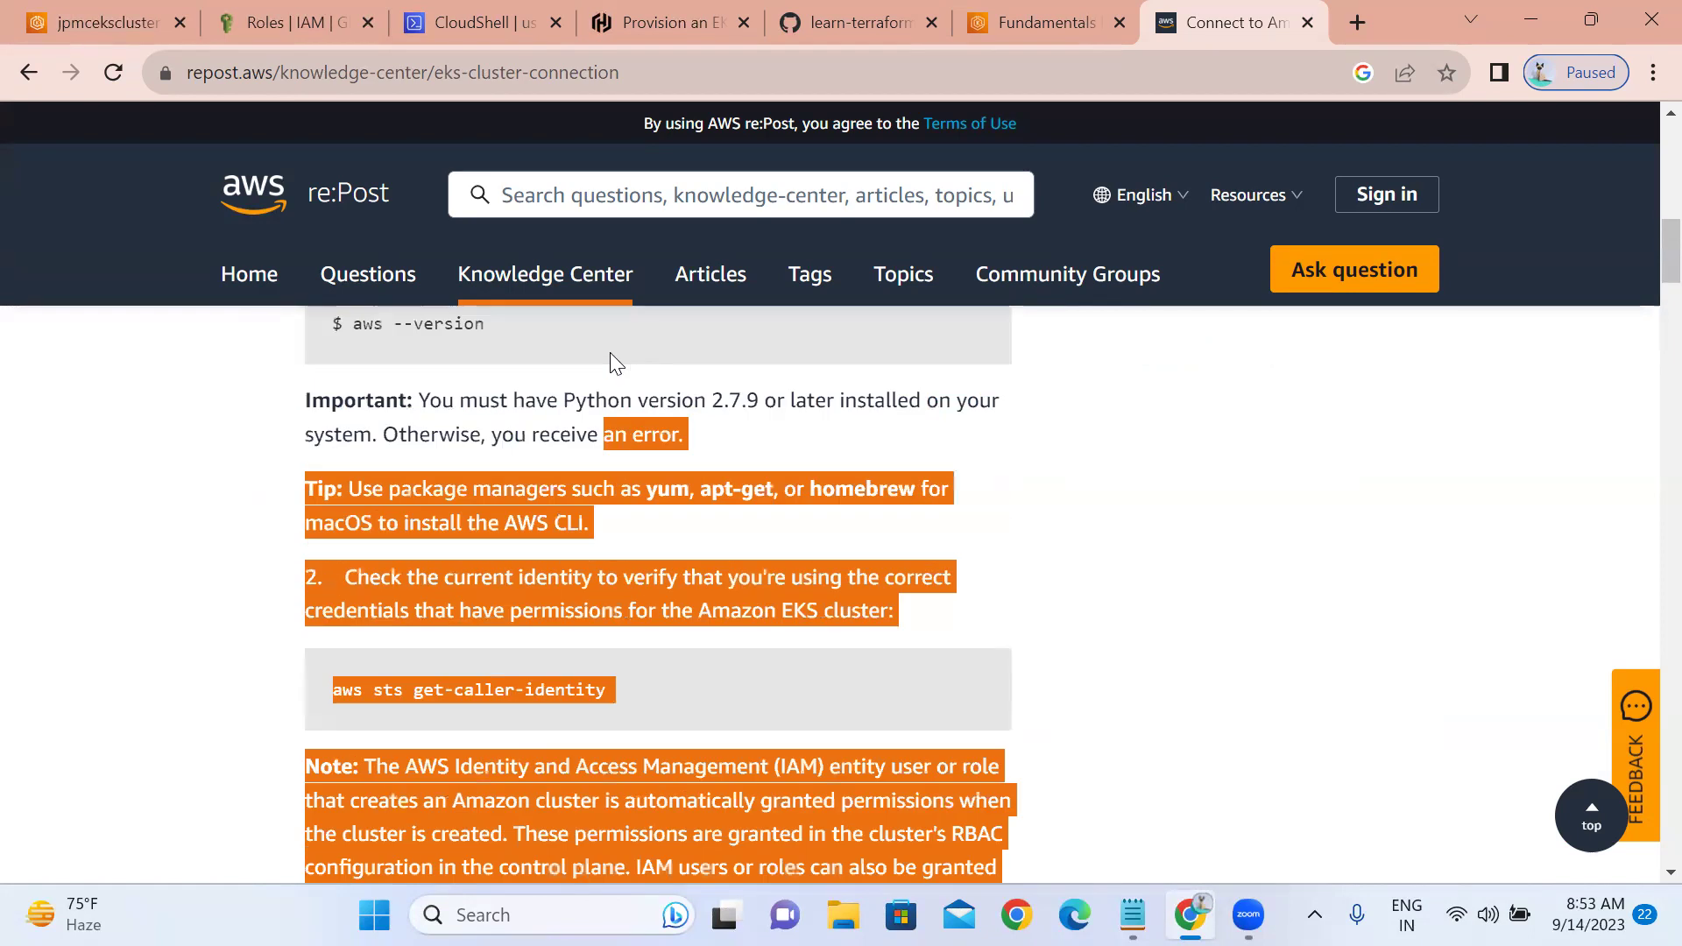
scroll(612, 361, up, 5)
click(261, 583)
scroll(261, 582, down, 1)
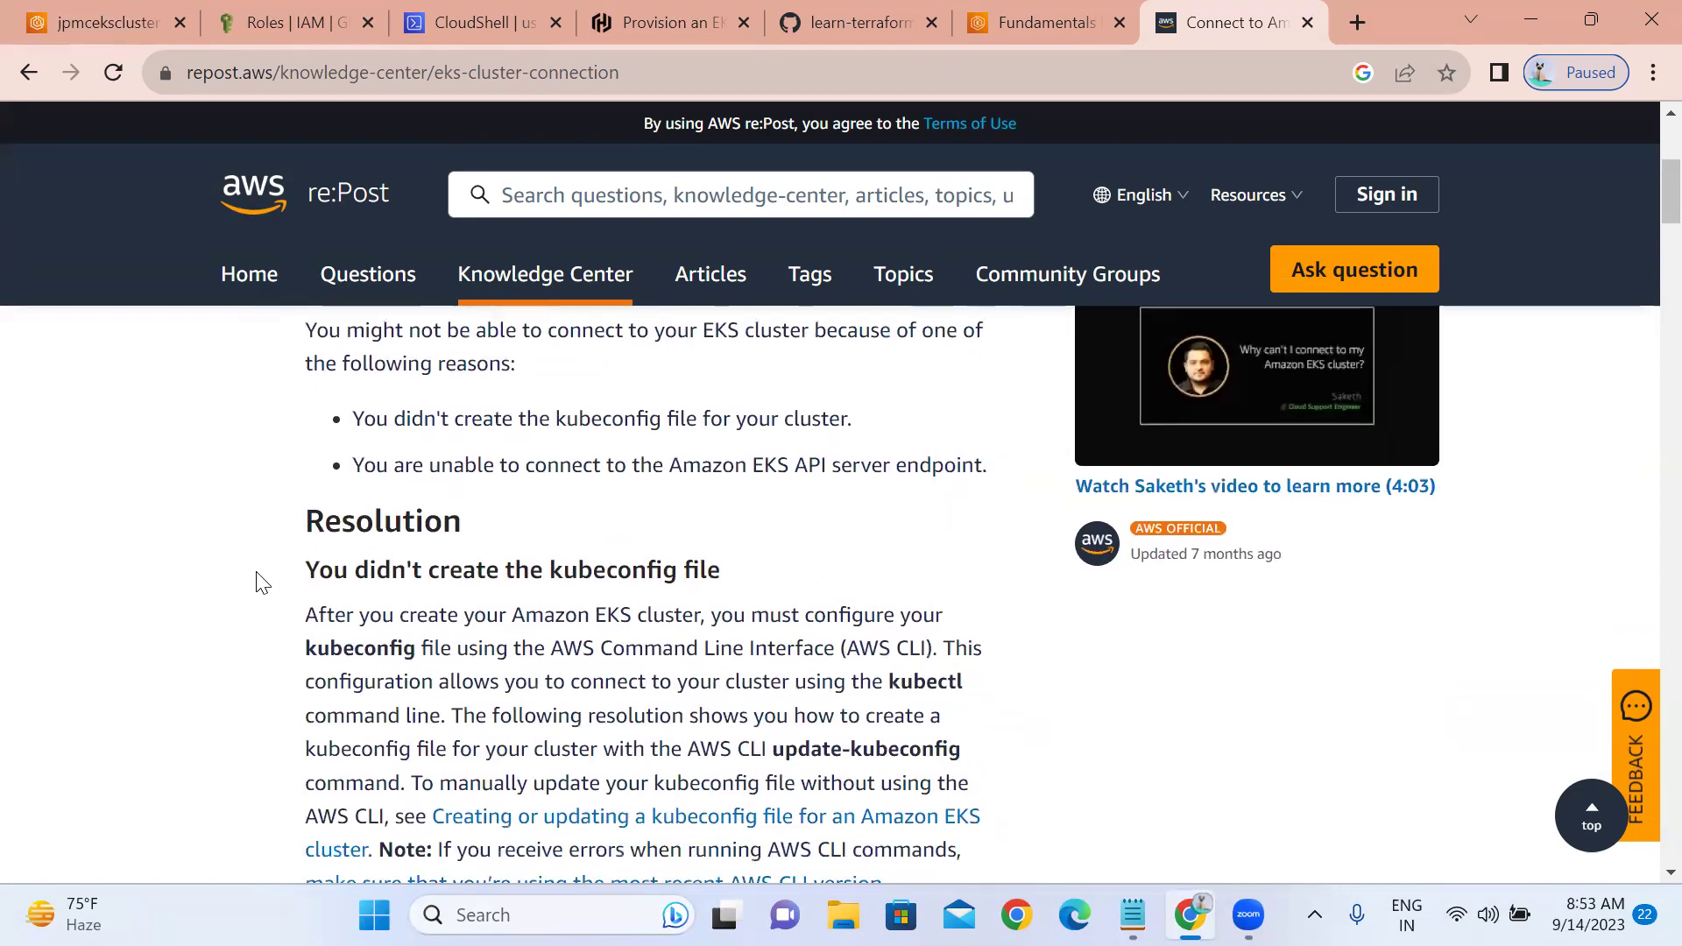
scroll(261, 582, down, 5)
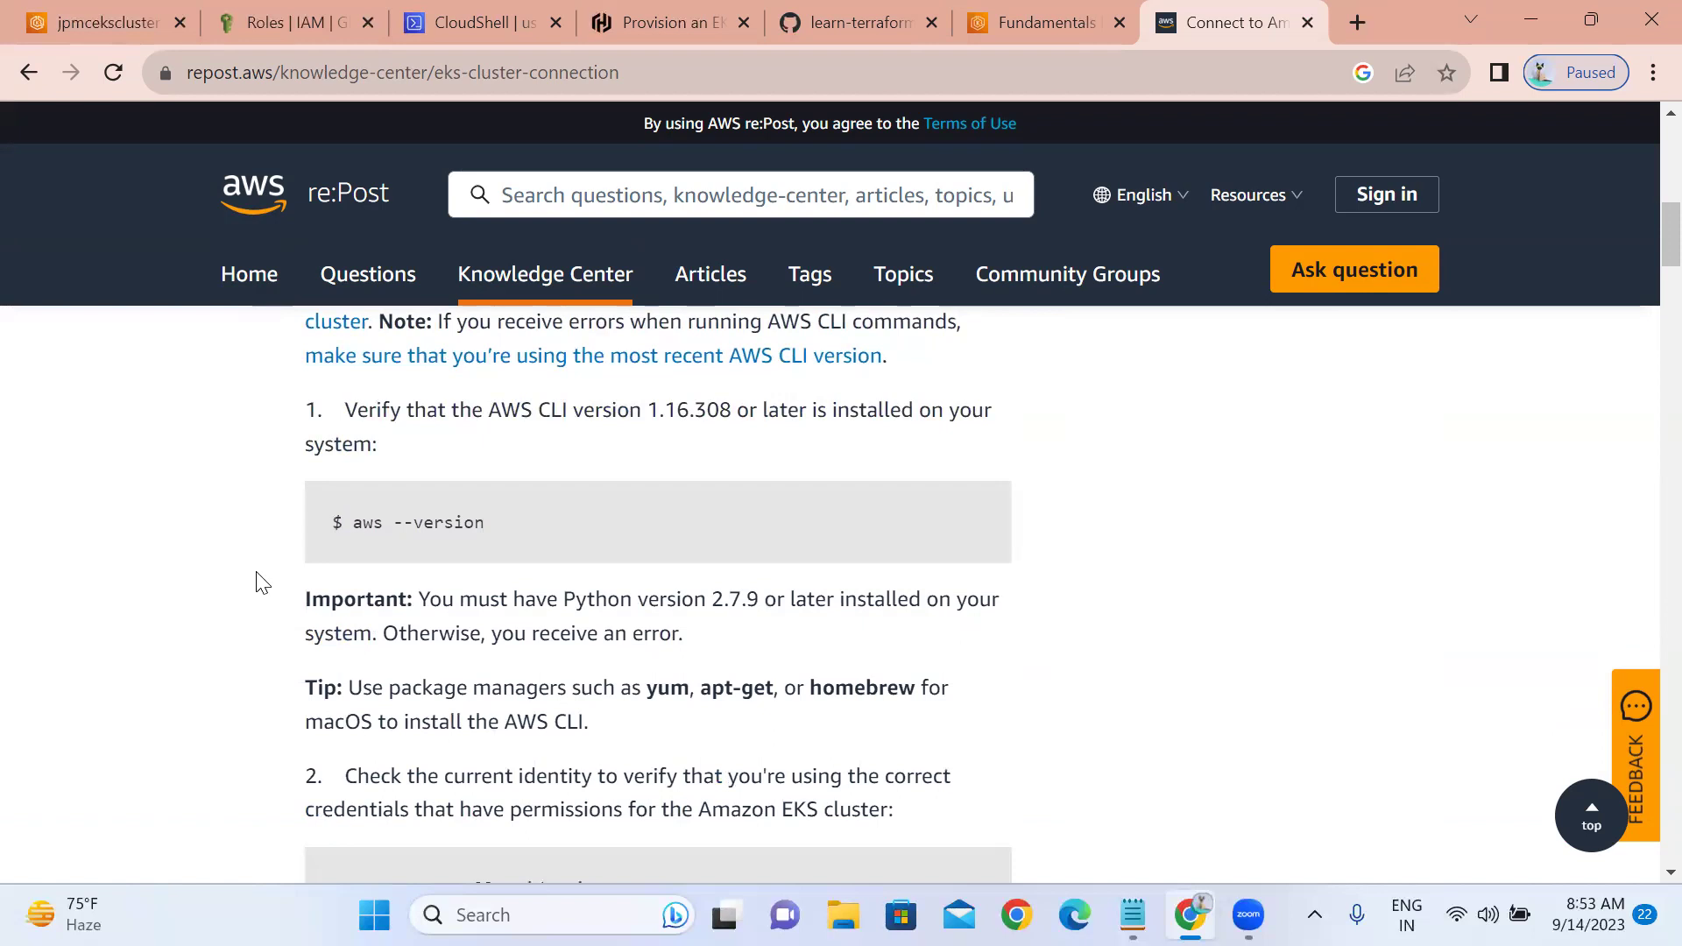
scroll(261, 583, down, 5)
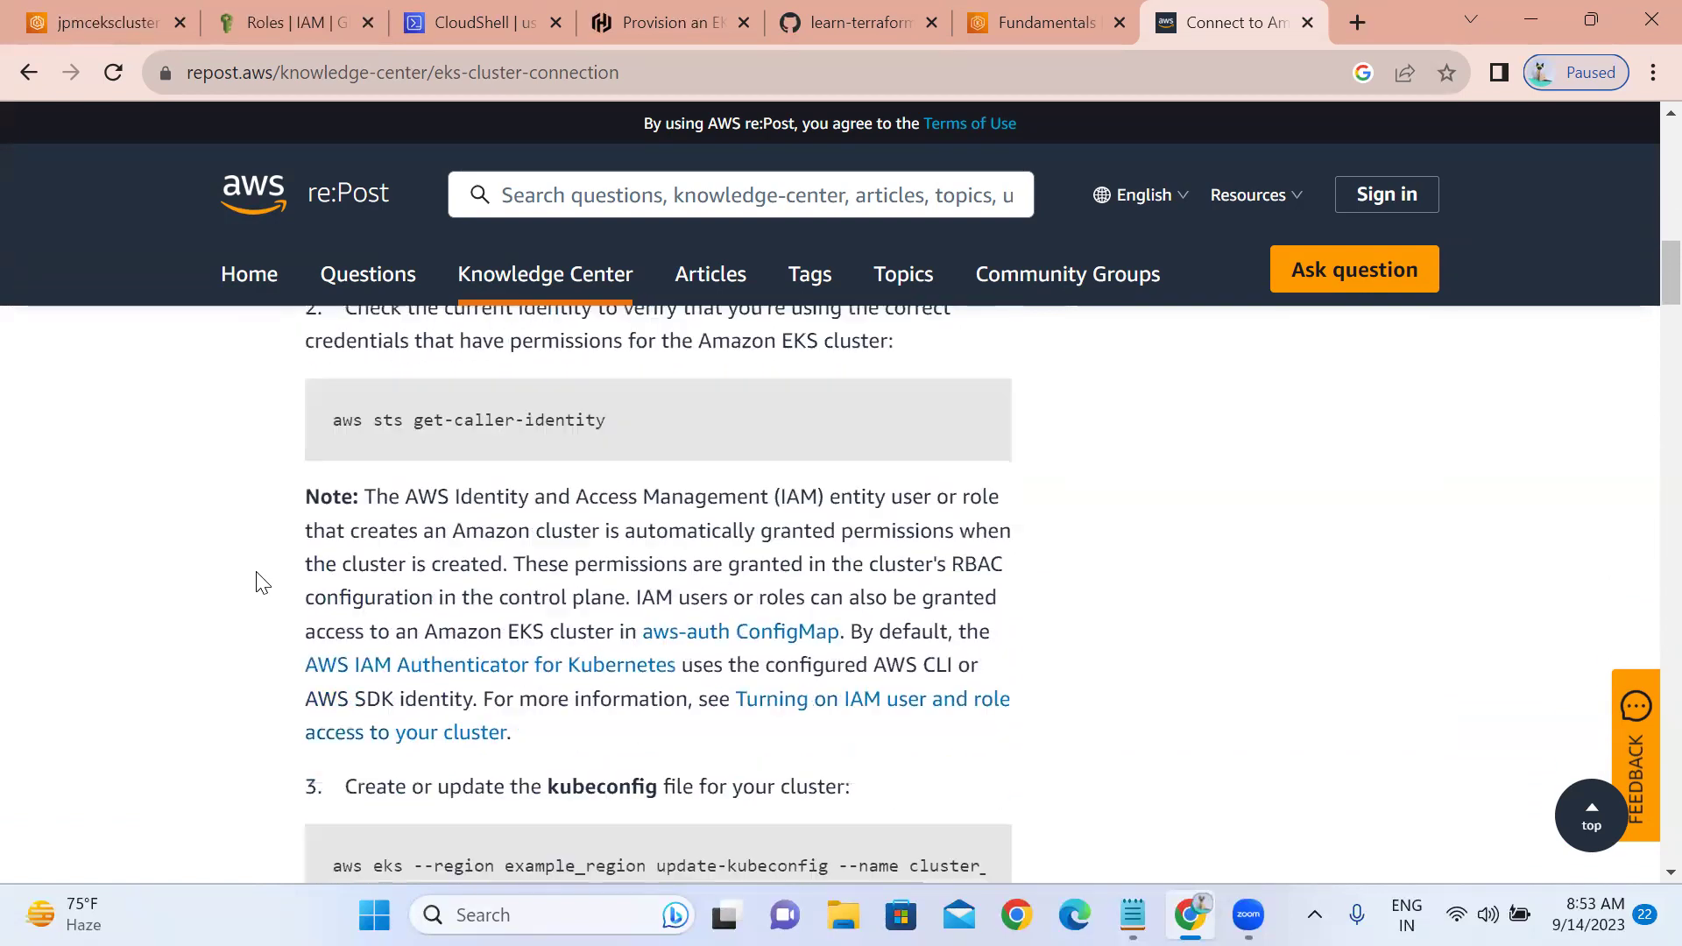
scroll(261, 582, down, 2)
scroll(261, 583, down, 2)
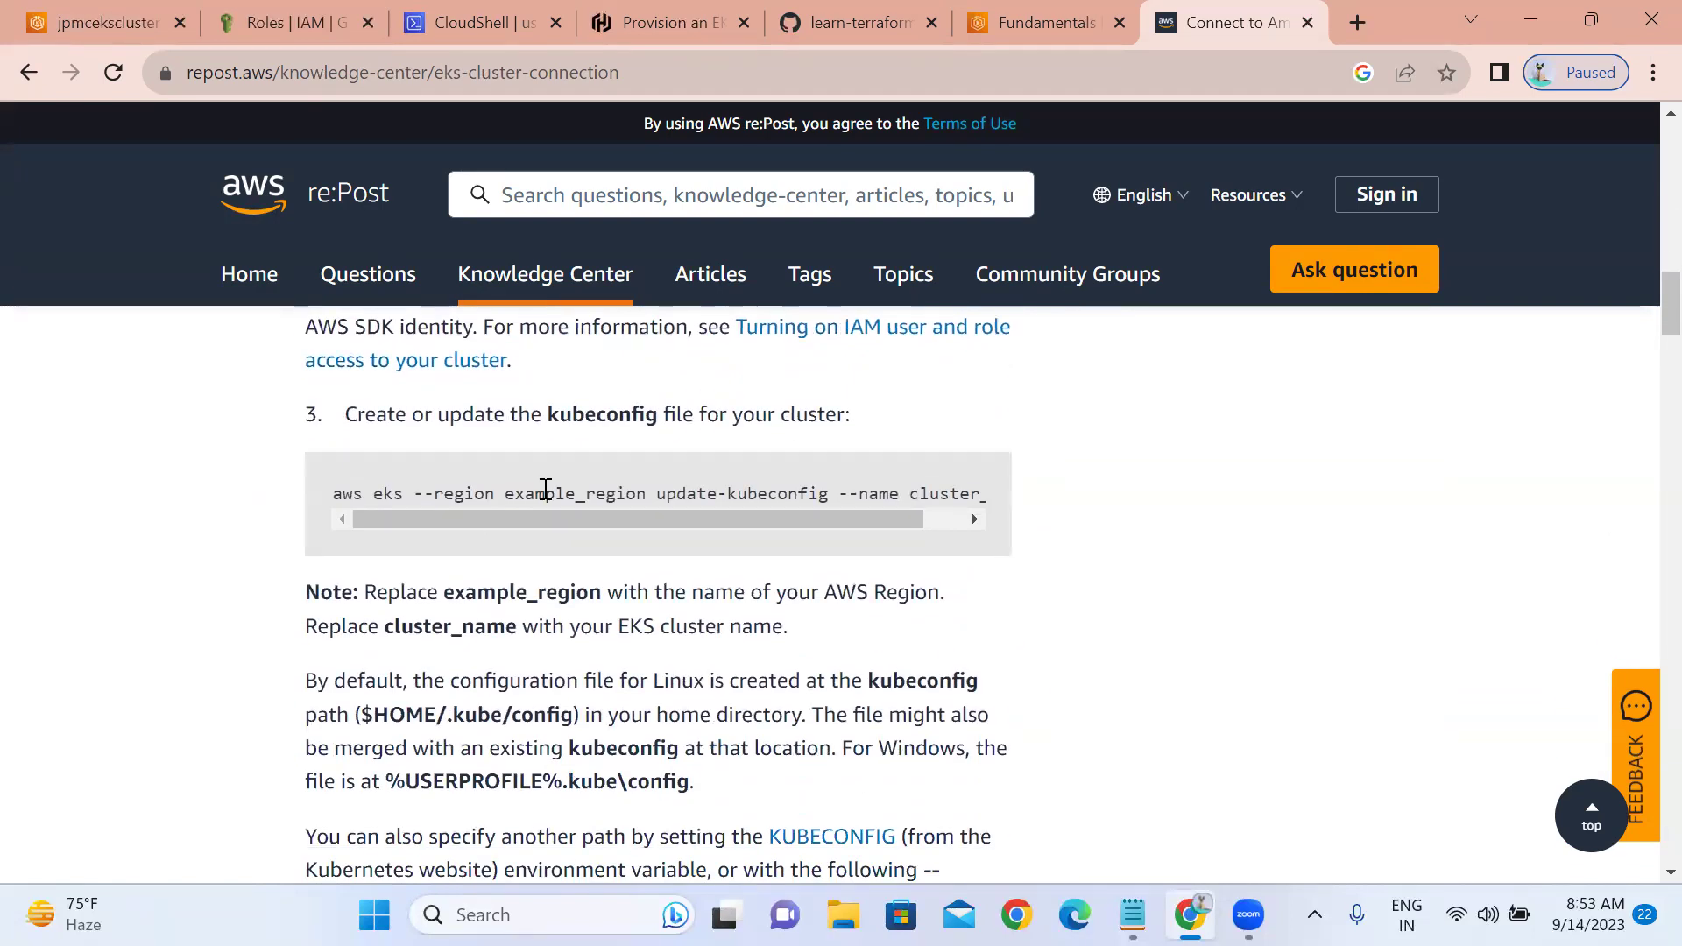
triple_click(545, 490)
right_click(543, 488)
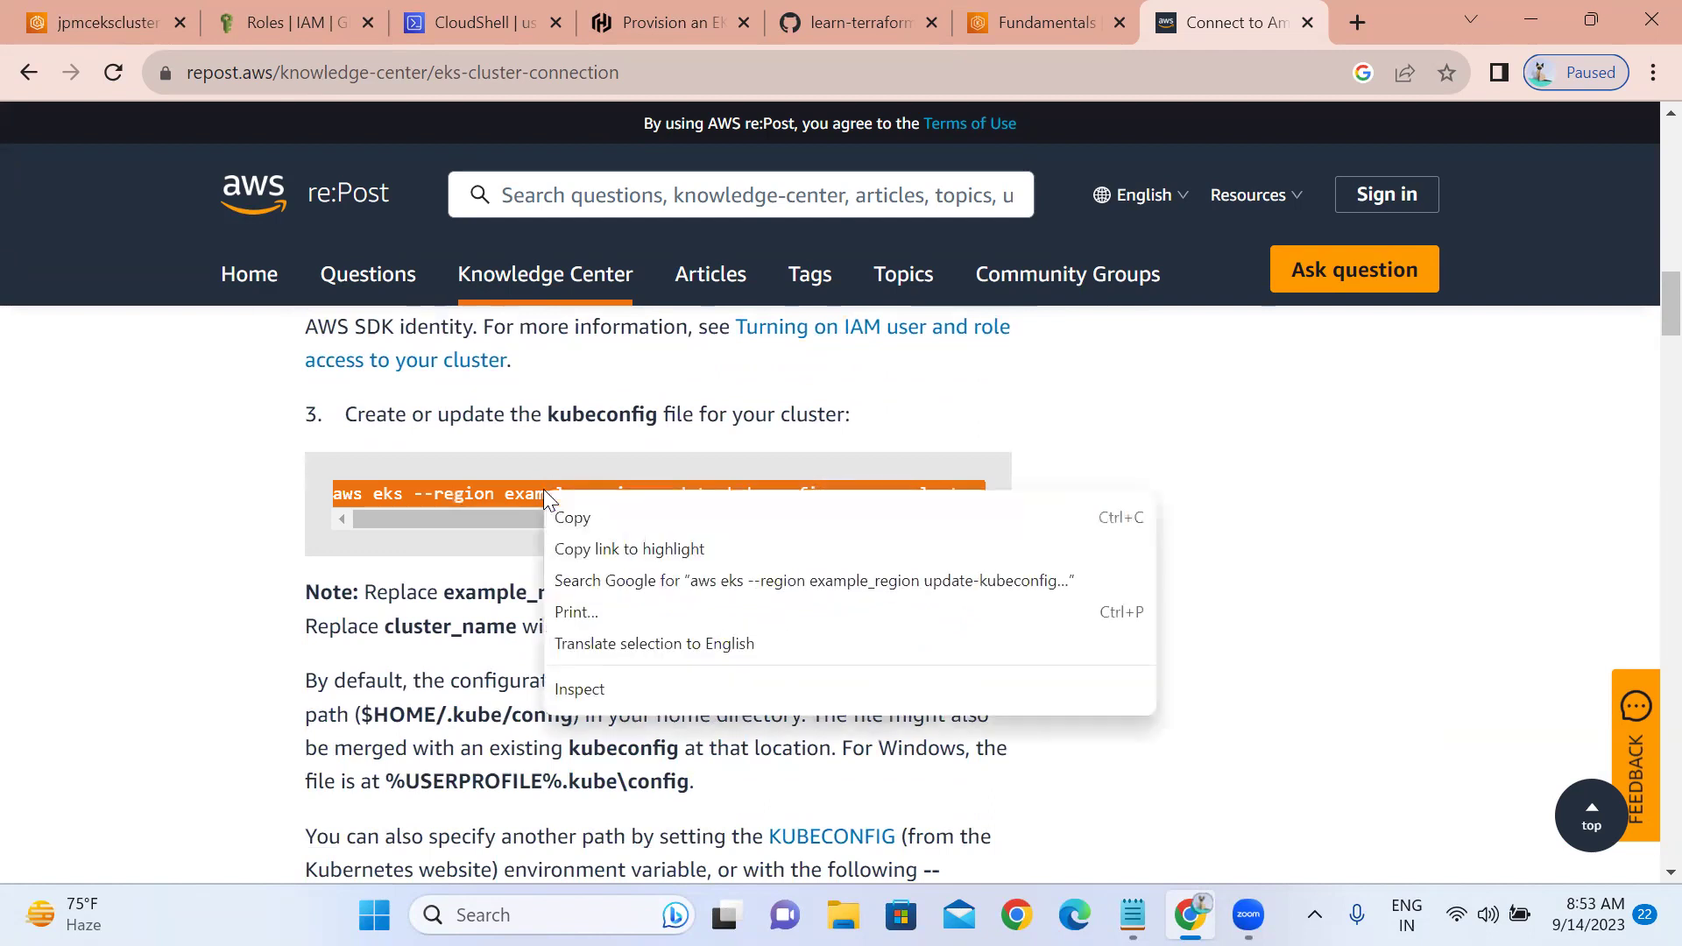
click(554, 503)
key(alt+Tab)
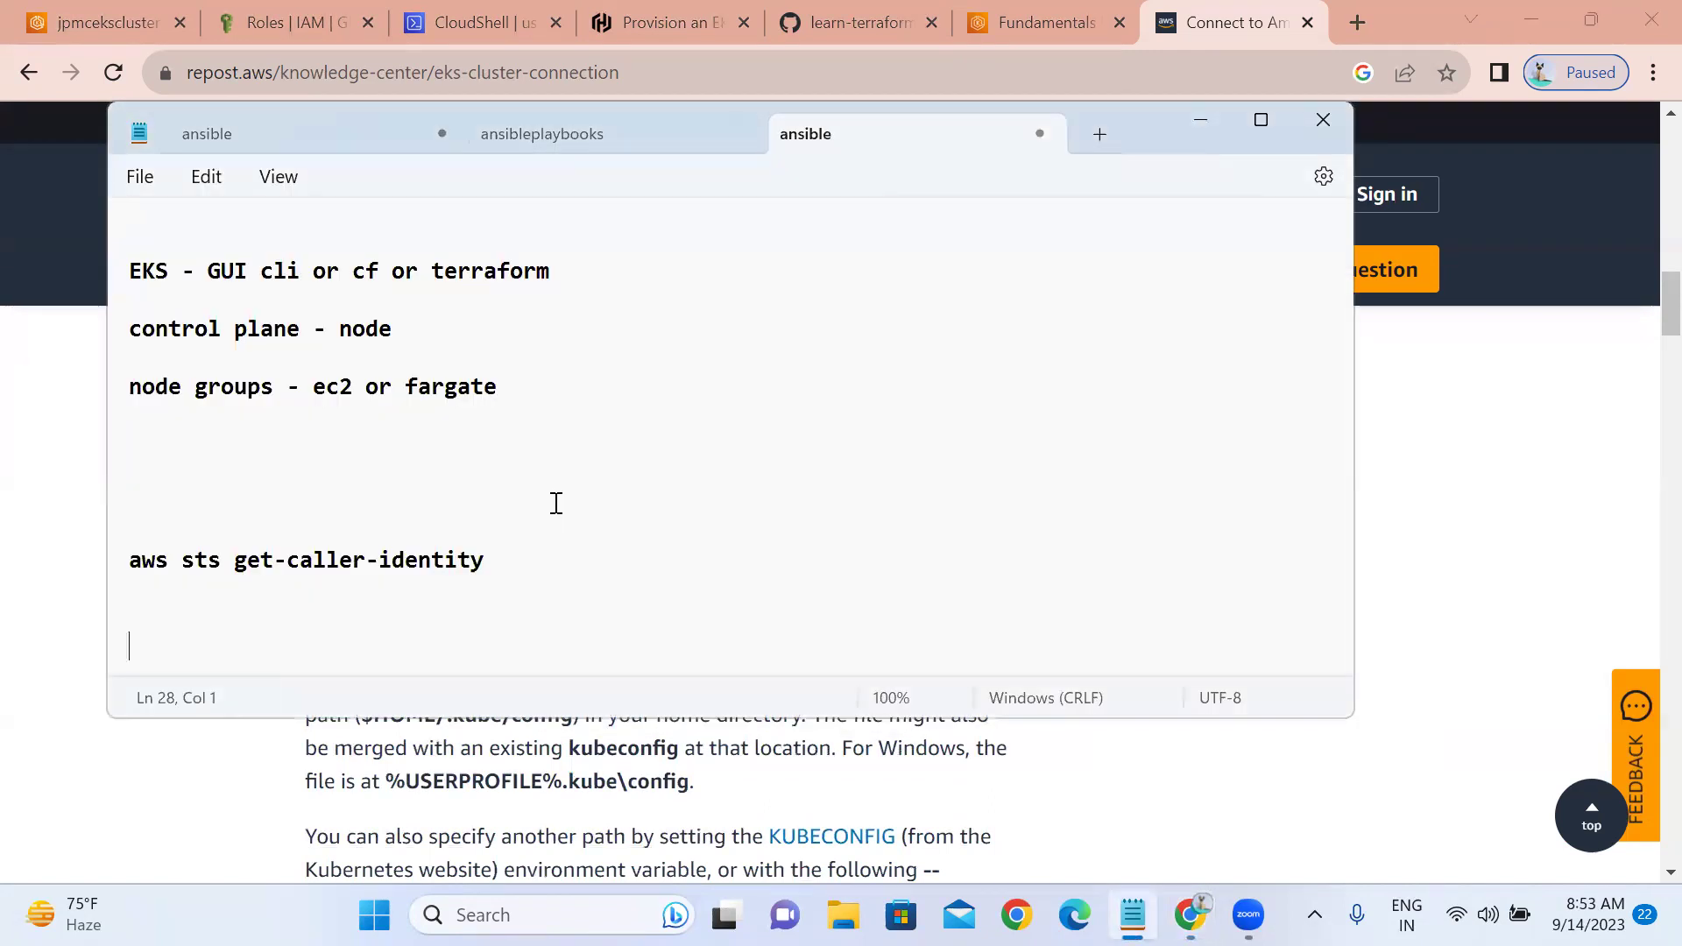
key(ctrl+v)
key(alt+Tab)
- Copy the article's command kubectl get pods --kubeconfig ./.kube/config into the Notepad notes below the update-kubeconfig command
scroll(553, 503, down, 5)
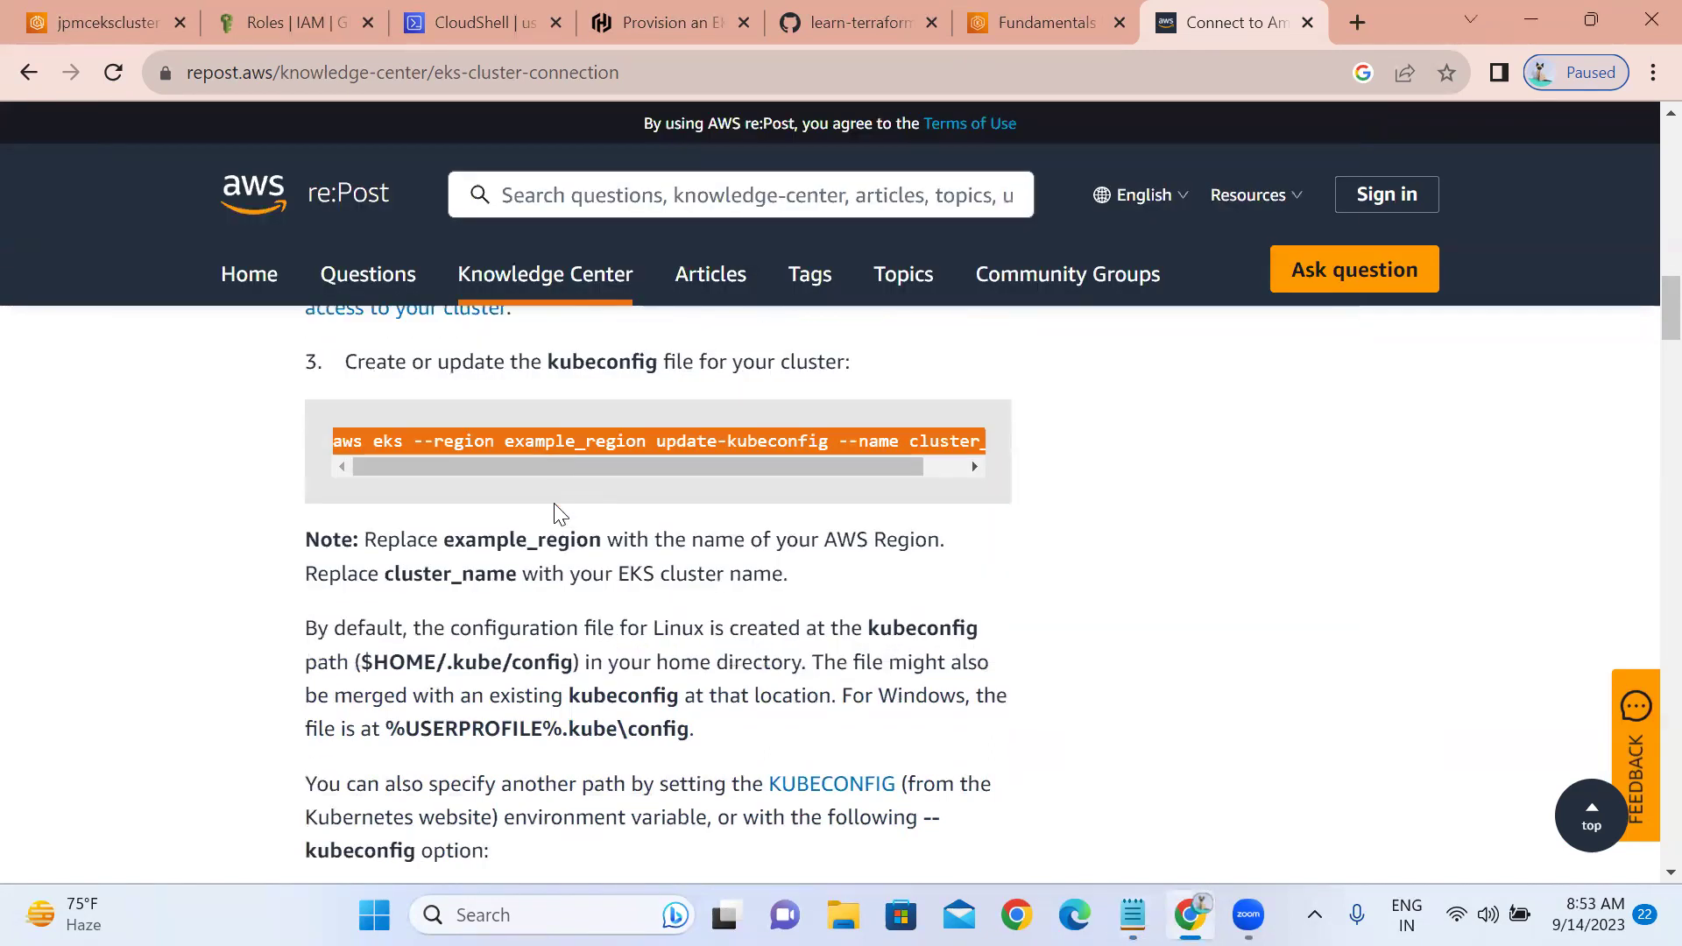
scroll(554, 503, down, 2)
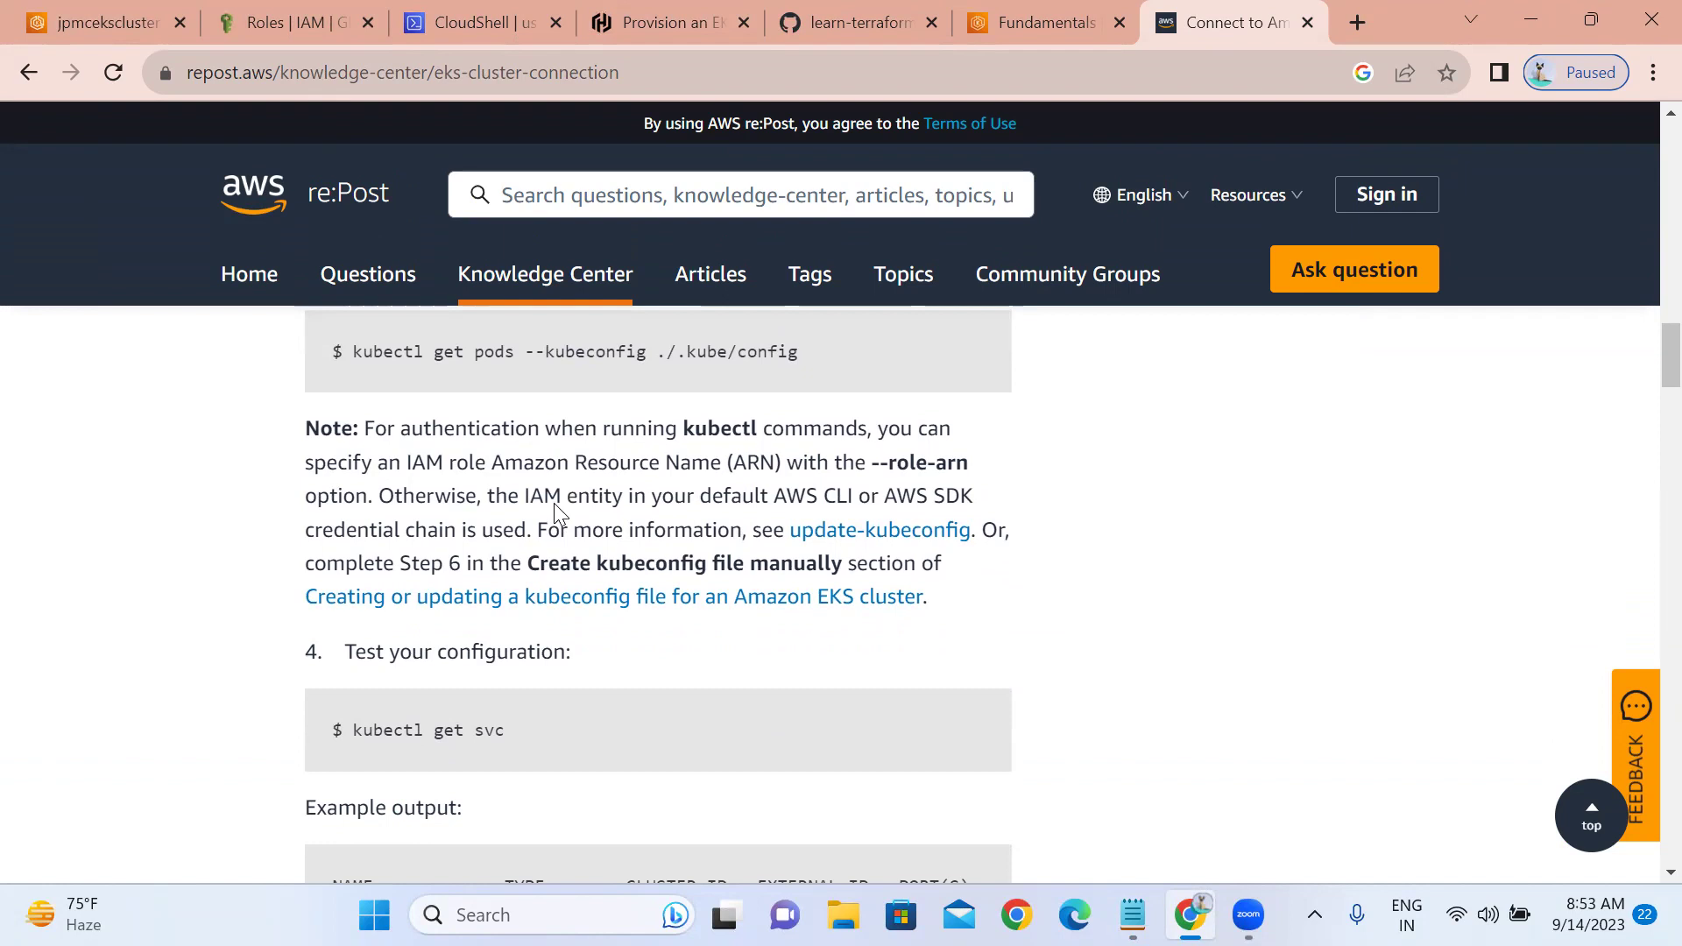
key(alt+Tab)
key(alt+Tab)
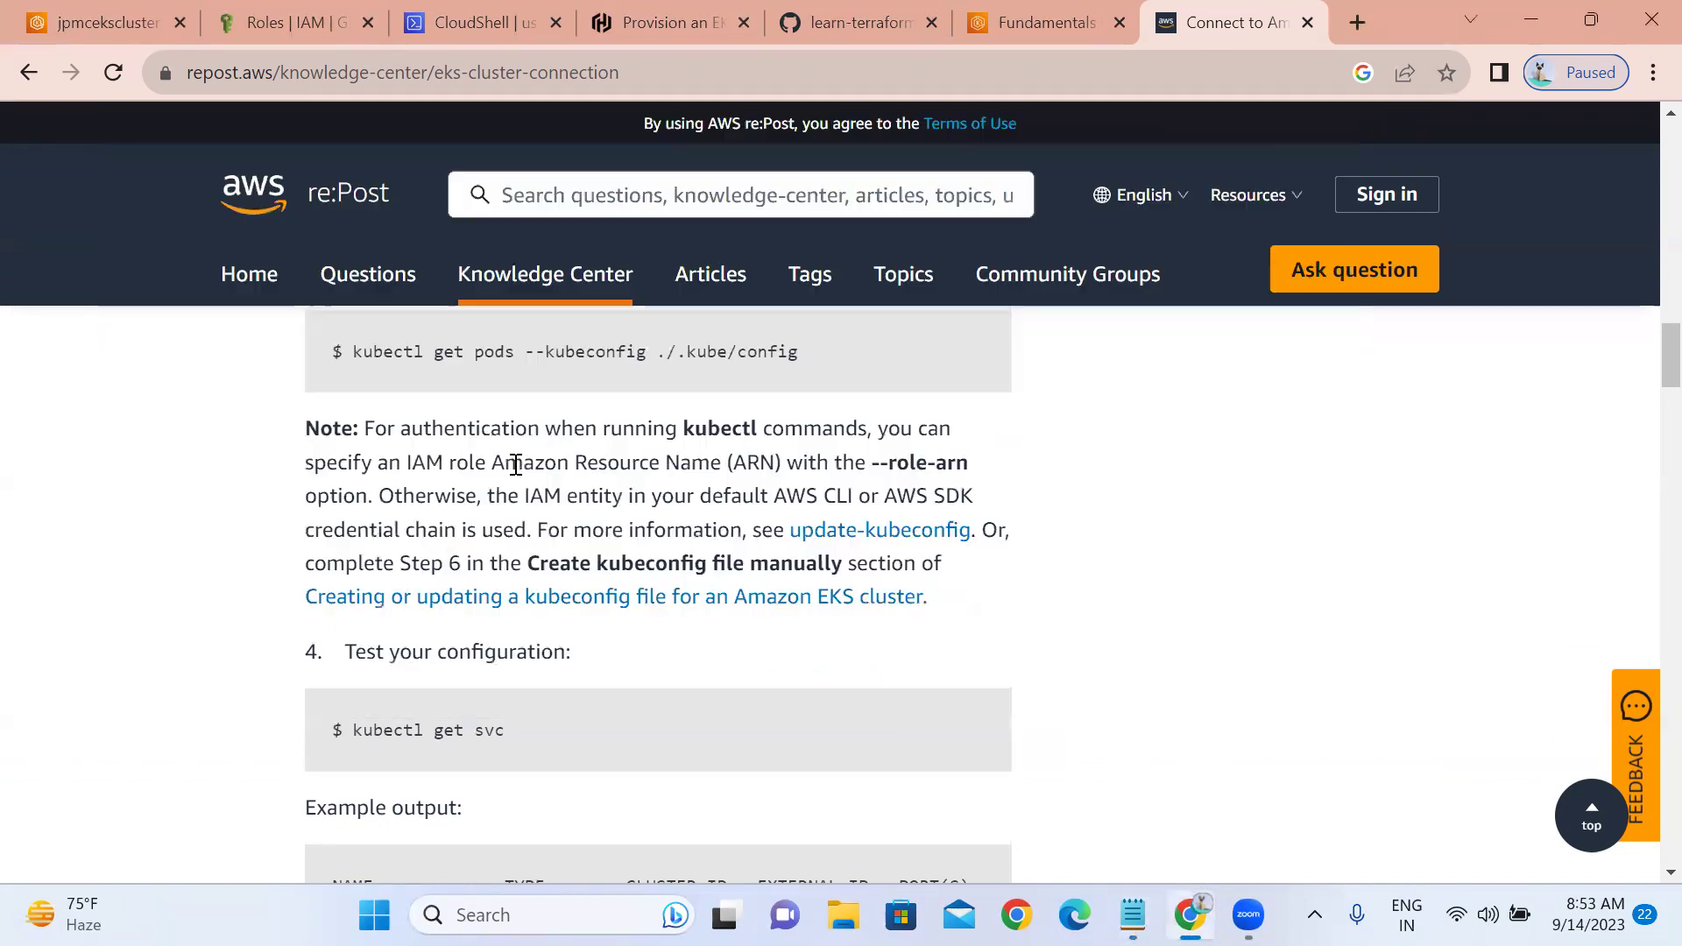
drag(498, 350, 497, 333)
scroll(498, 333, up, 10)
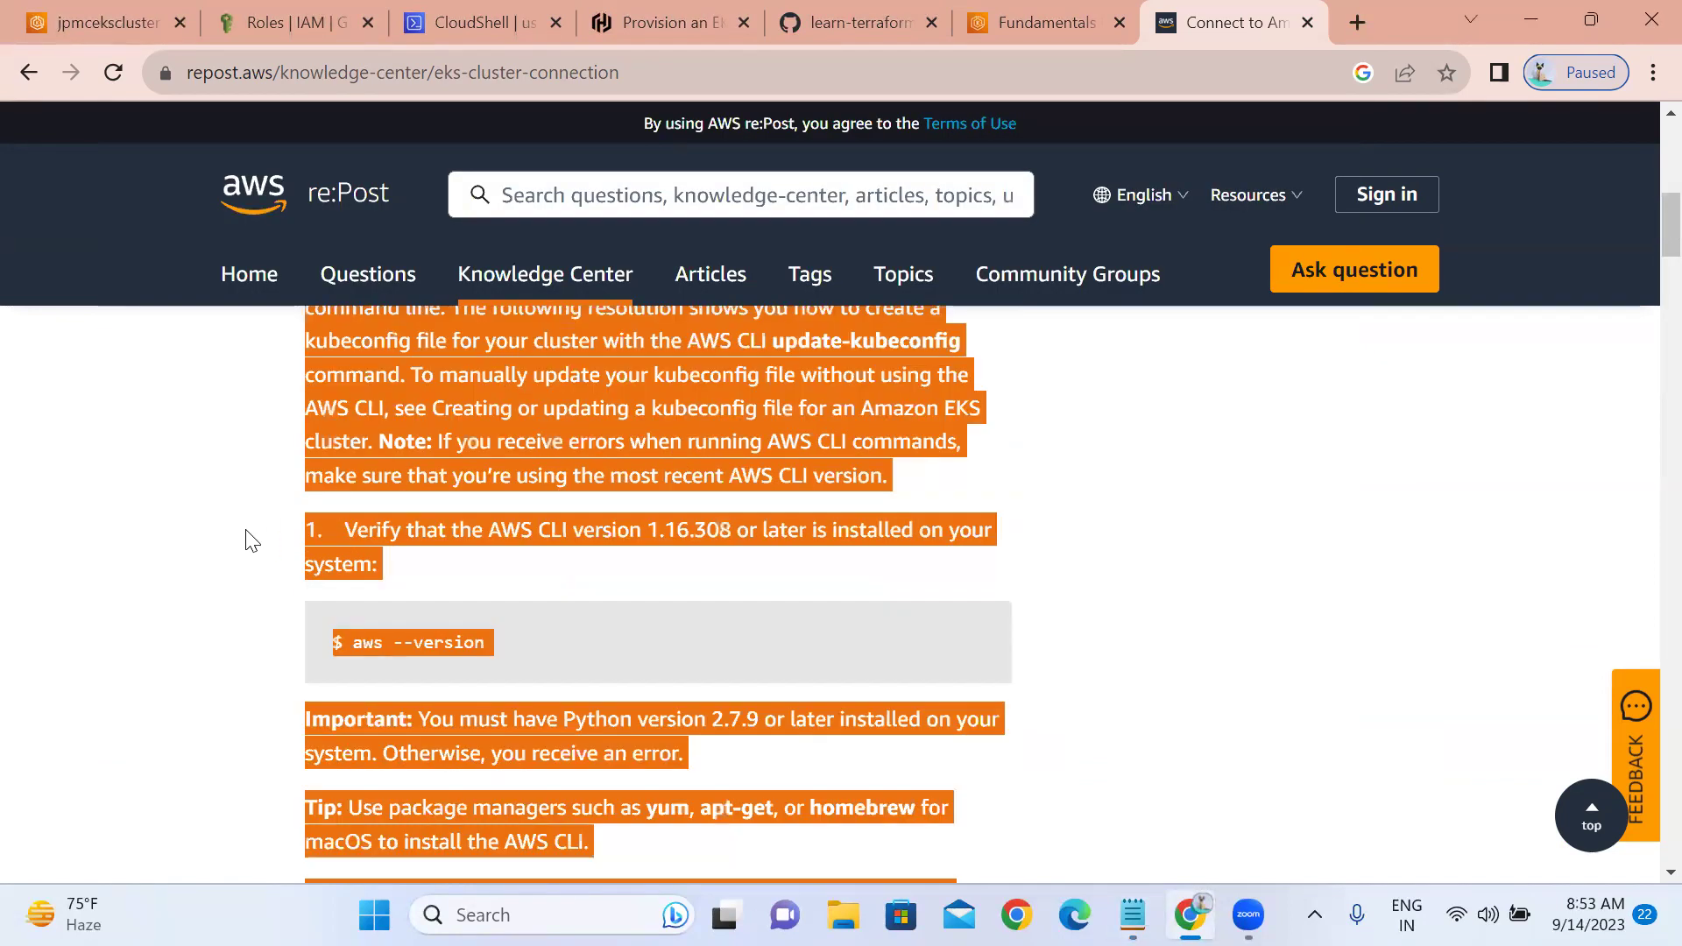
click(243, 541)
scroll(242, 541, down, 10)
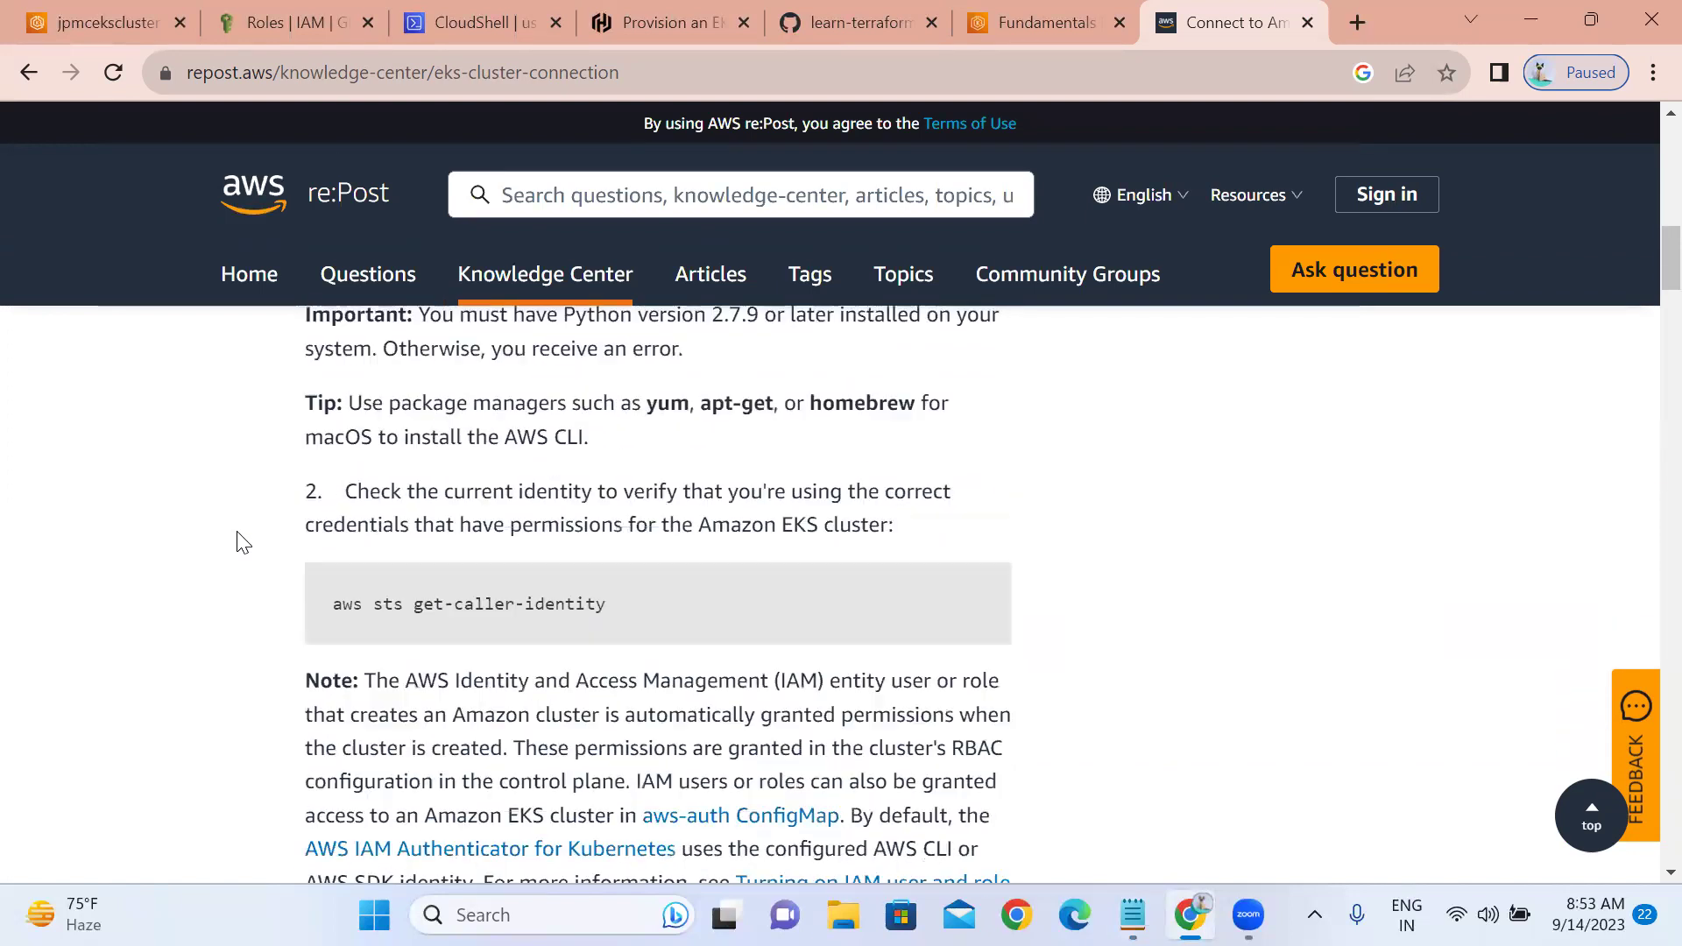
scroll(243, 543, down, 5)
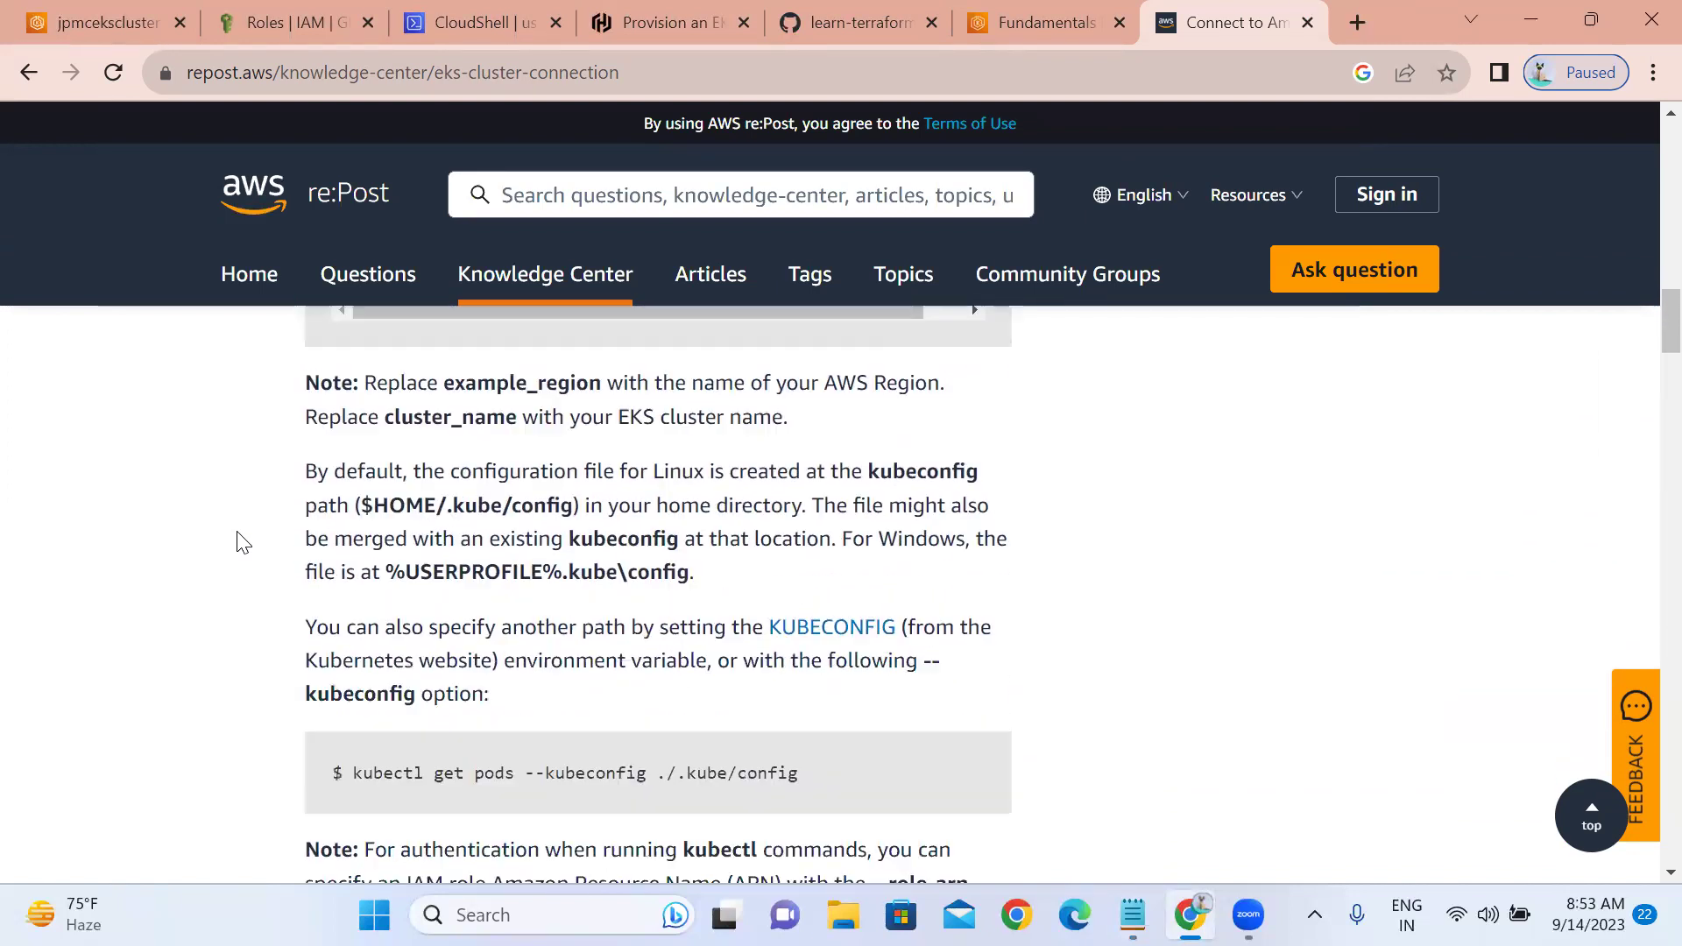
drag(798, 570, 359, 565)
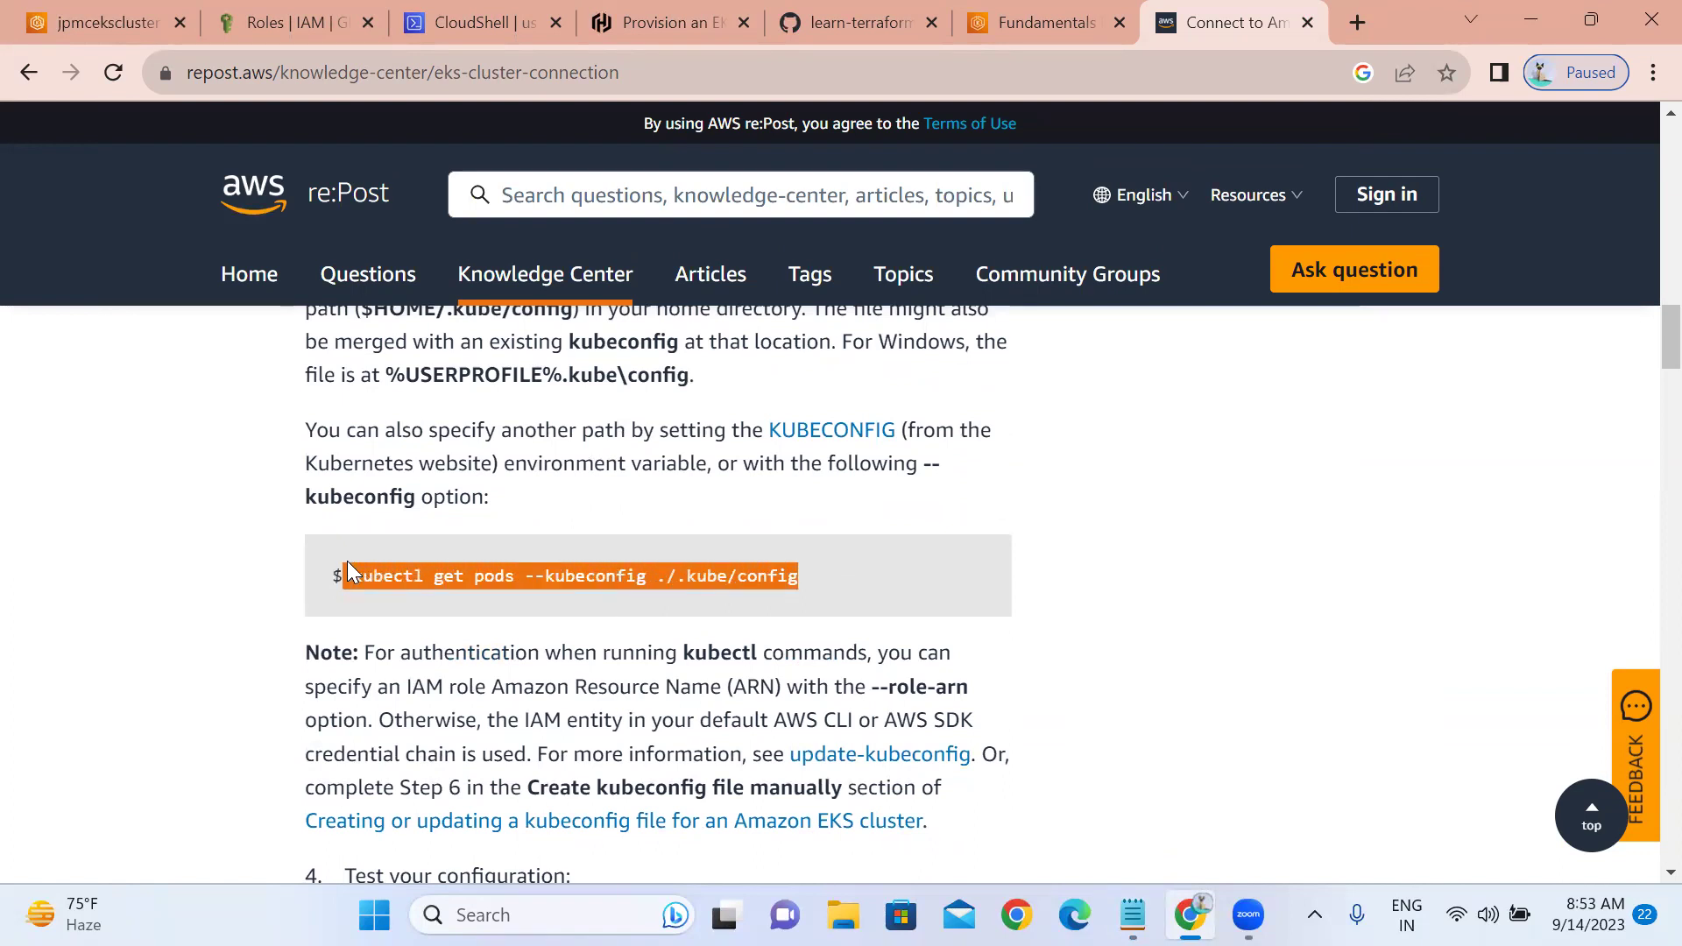
right_click(369, 565)
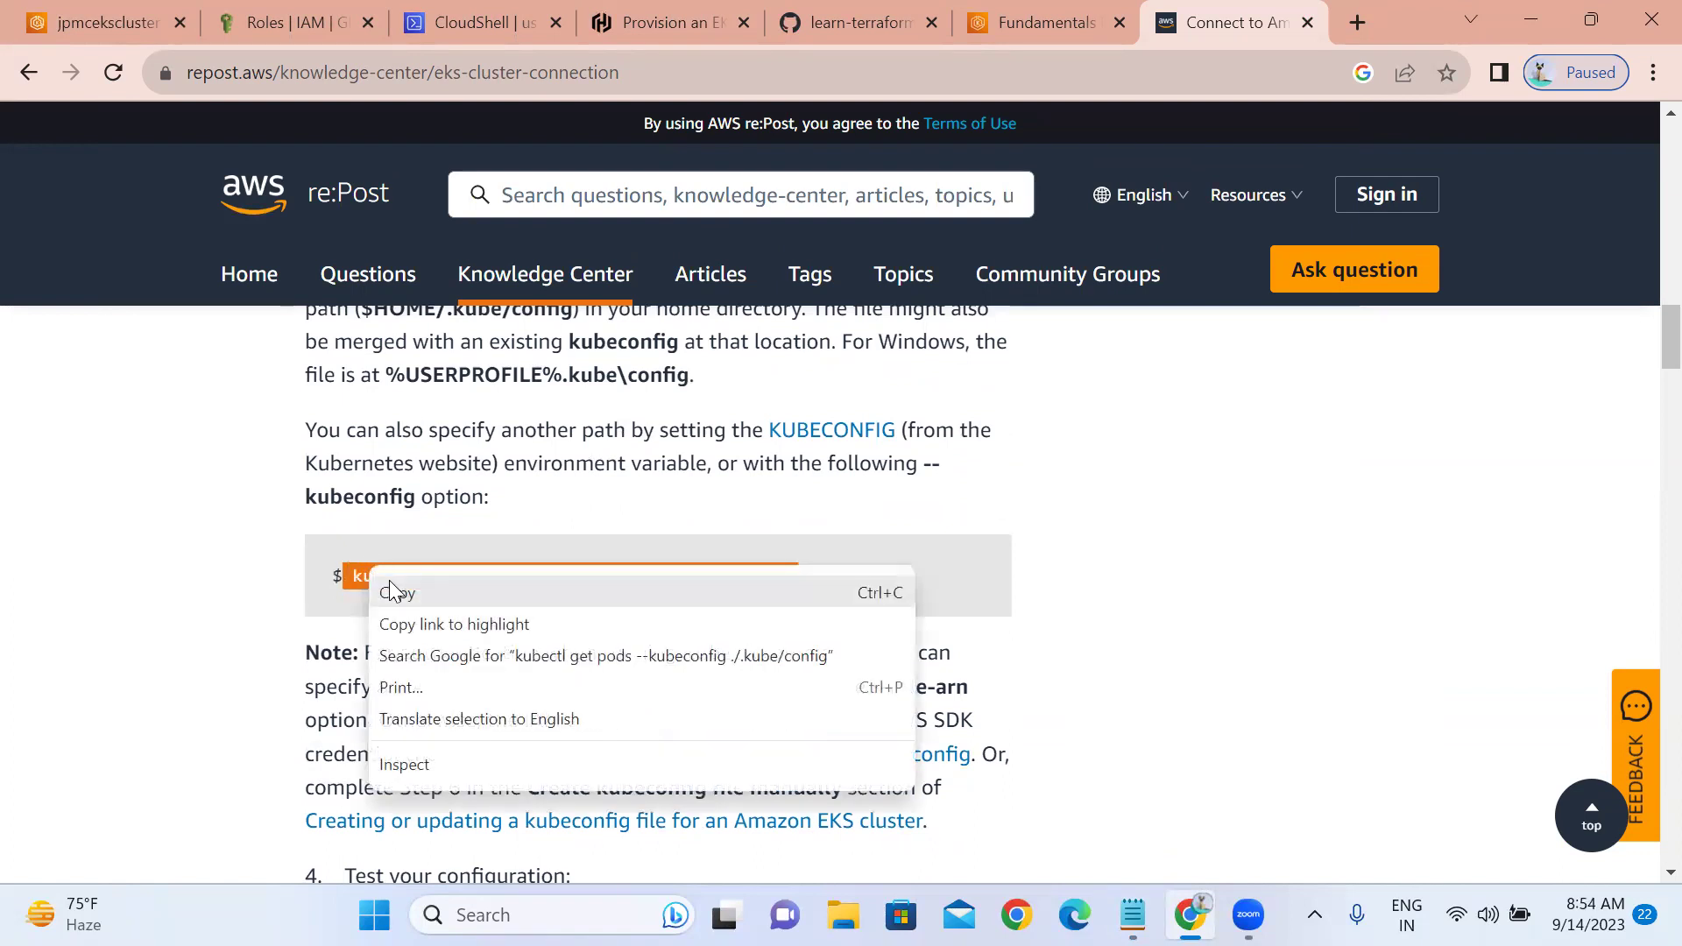
click(389, 580)
key(alt+Tab)
key(Return)
key(Return)
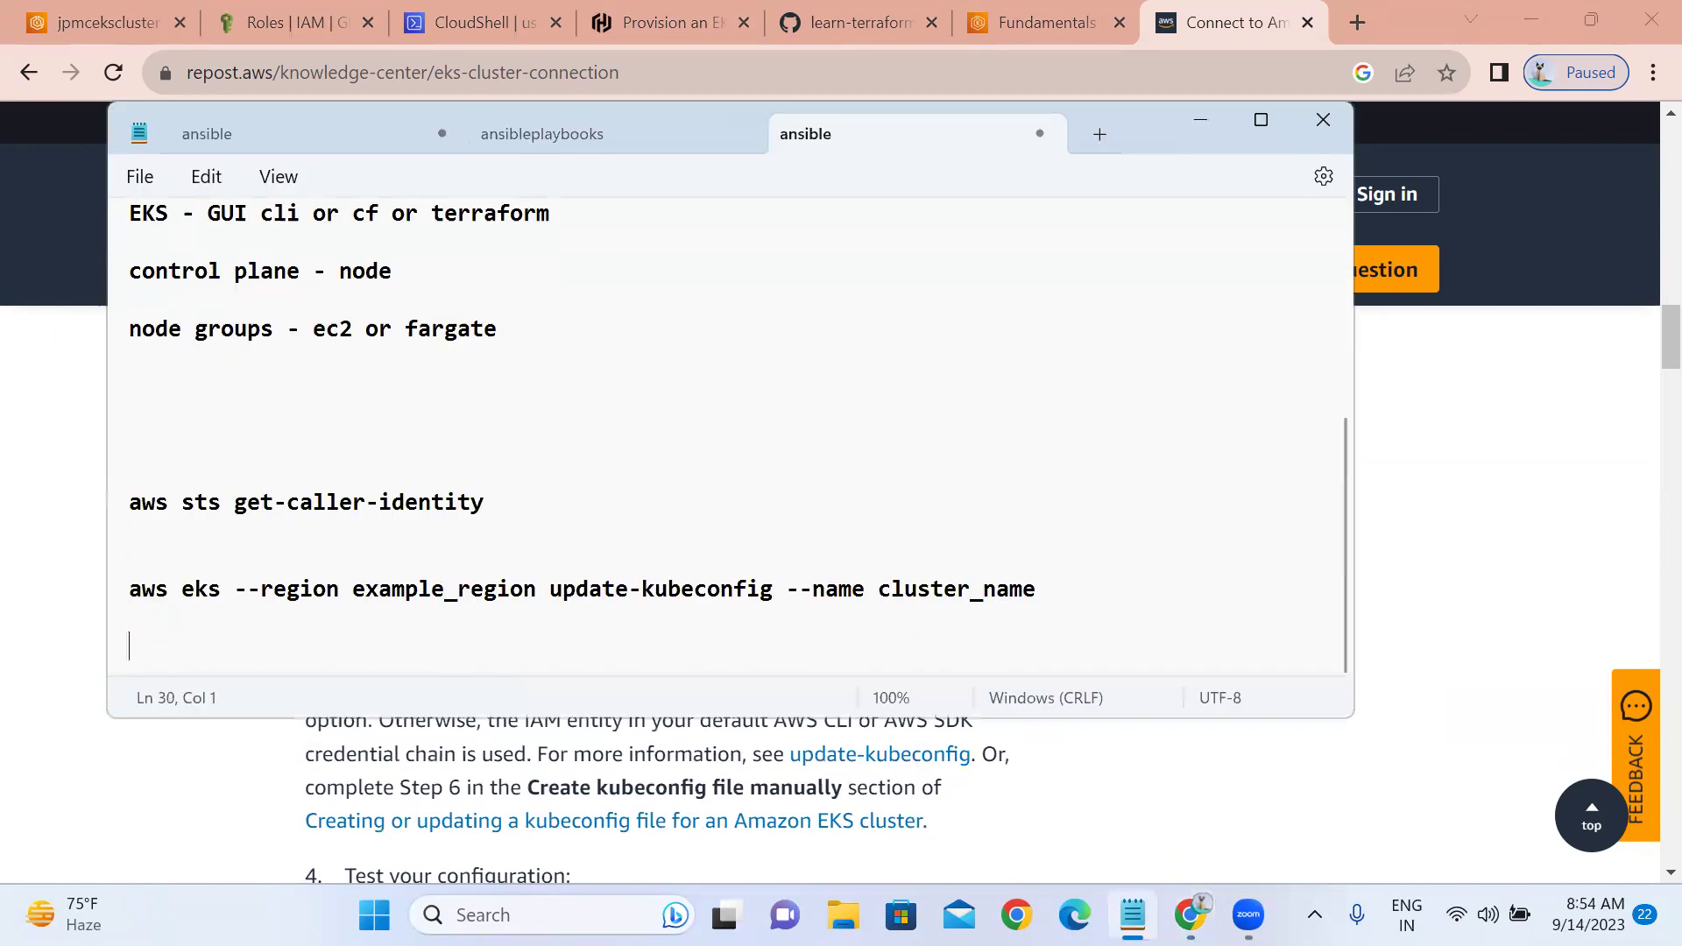
key(ctrl+v)
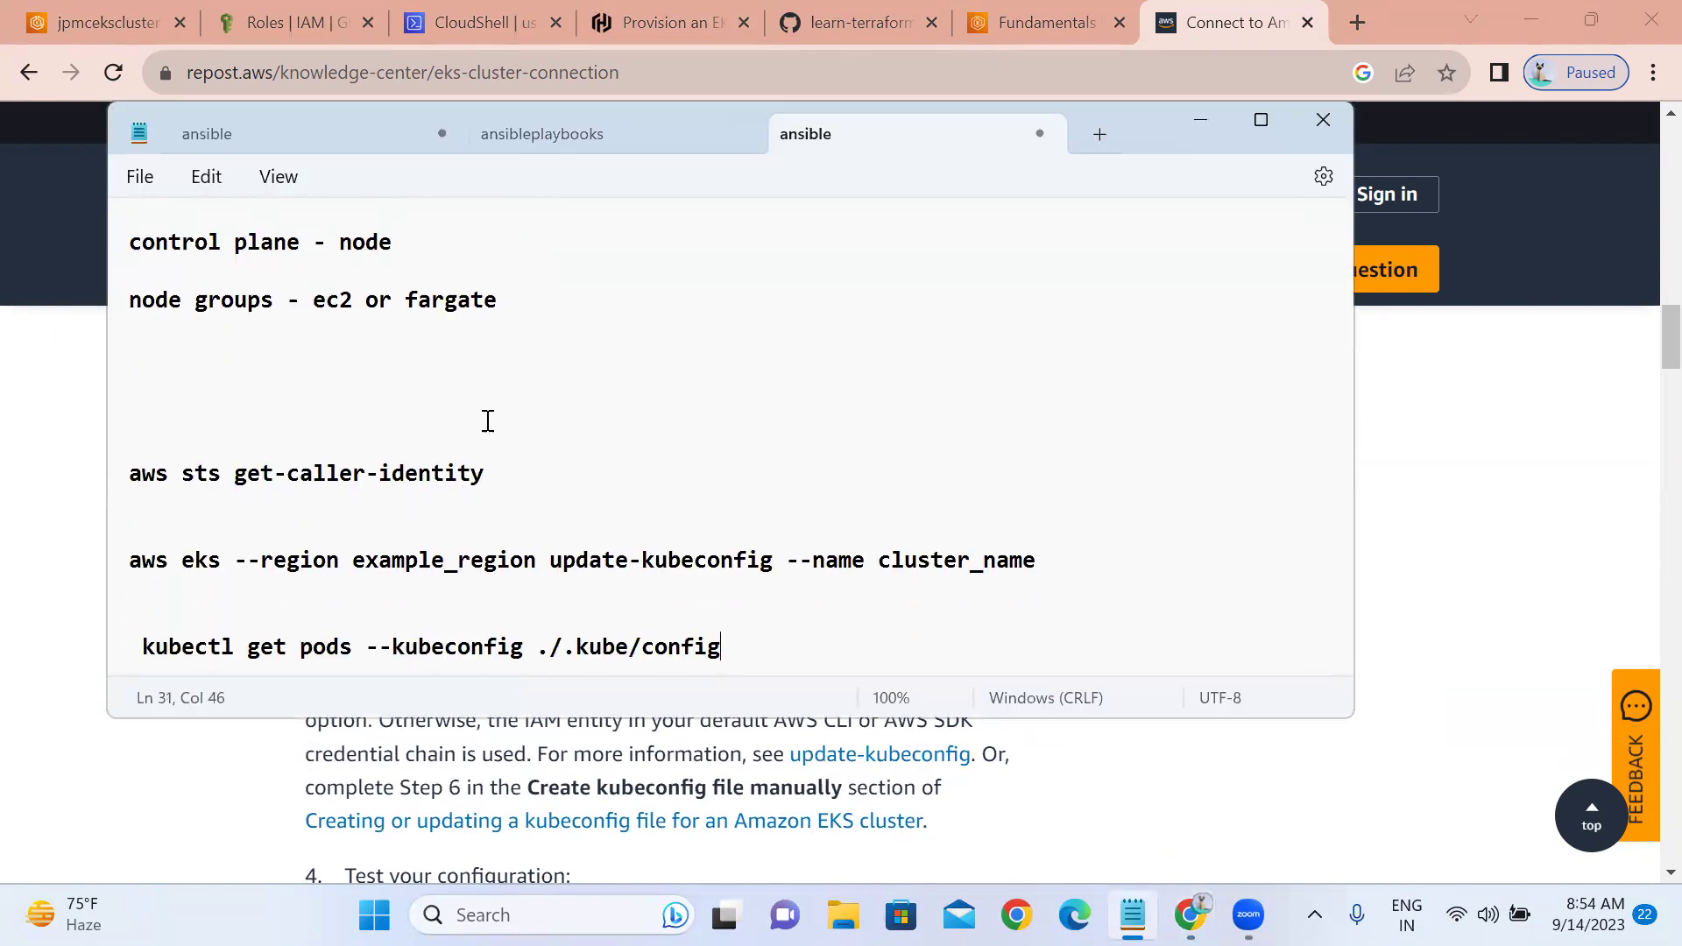
- Select and copy the aws sts get-caller-identity line in the Notepad notes
click(494, 465)
key(shift+Left)
key(shift+Left)
key(shift+Left)
key(shift+Left)
key(shift+Left)
key(shift+Left)
key(shift+Left)
key(shift+Left)
key(shift+Left)
key(shift+Left)
key(shift+Left)
key(shift+Left)
key(shift+Left)
key(shift+Left)
key(shift+Left)
key(shift+Left)
key(shift+Left)
key(shift+Left)
key(shift+Left)
key(shift+Left)
key(shift+Left)
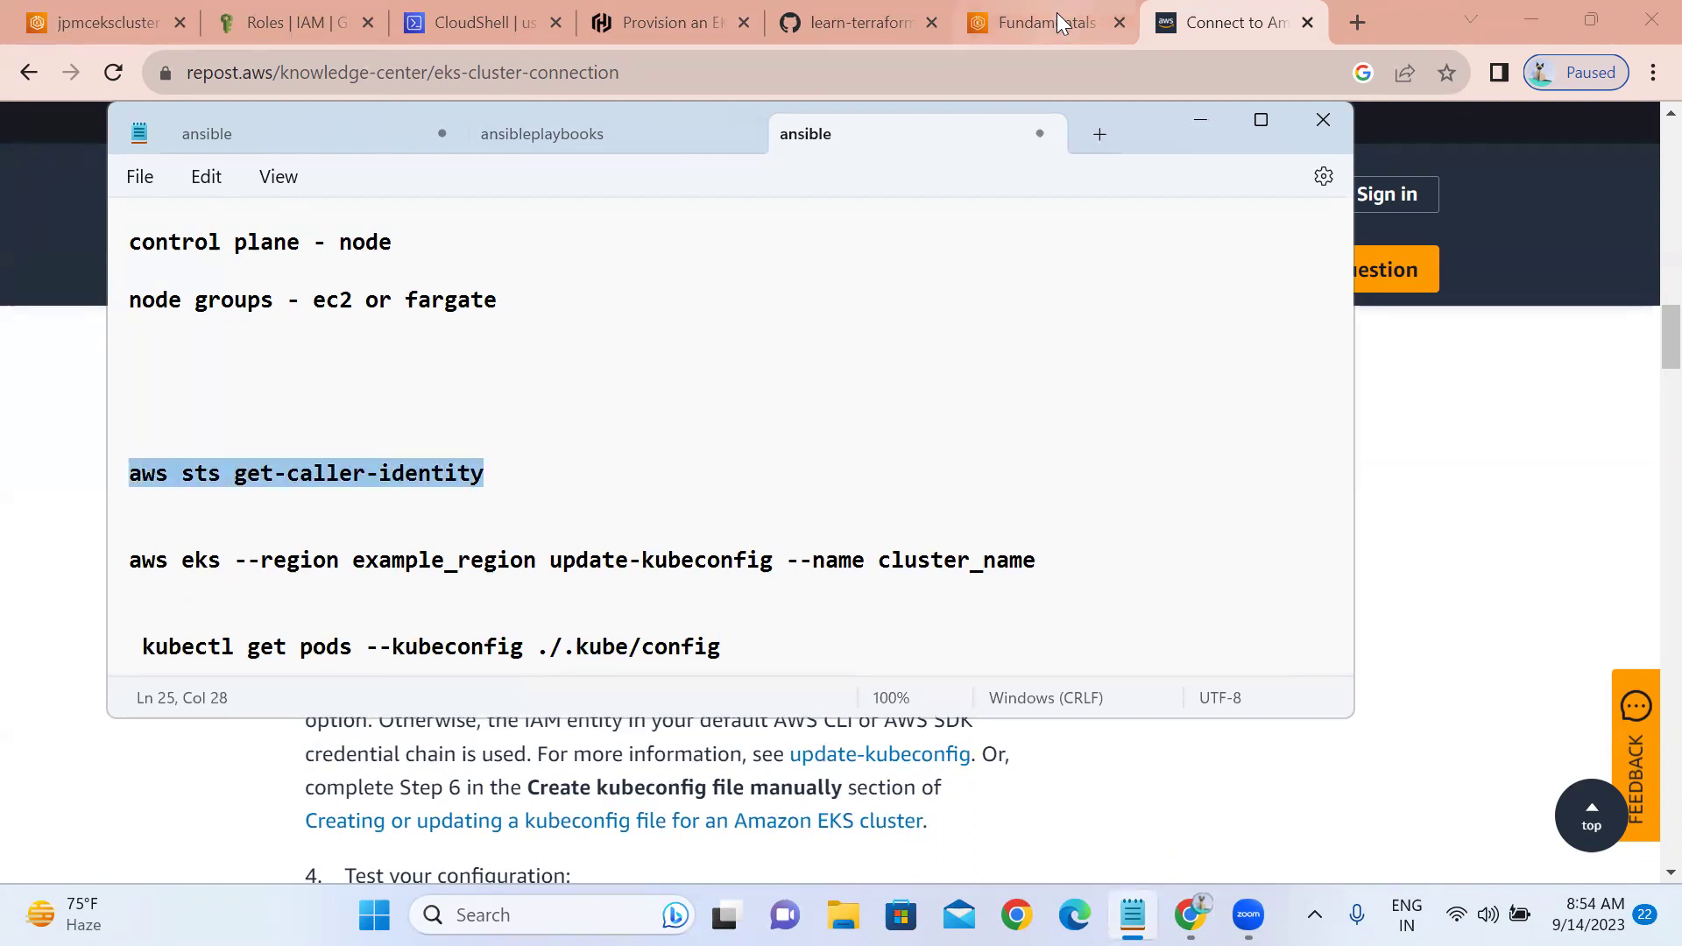
- Clear the CloudShell terminal and run aws sts get-caller-identity in it
click(478, 20)
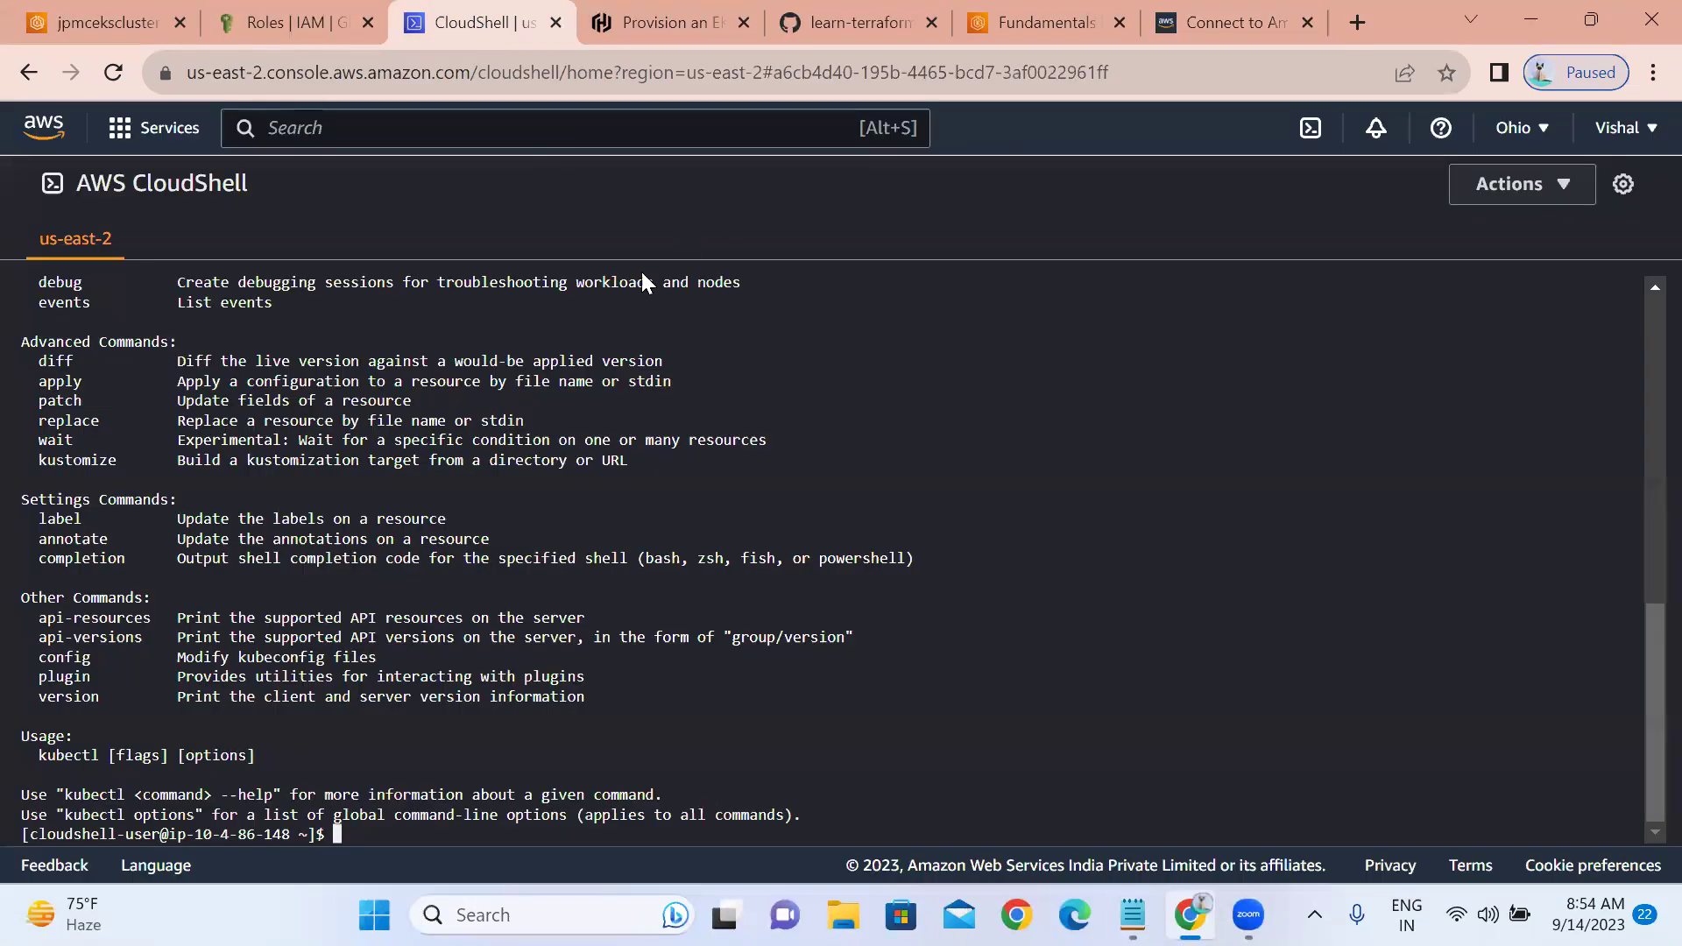
text(clear)
key(Return)
right_click(608, 410)
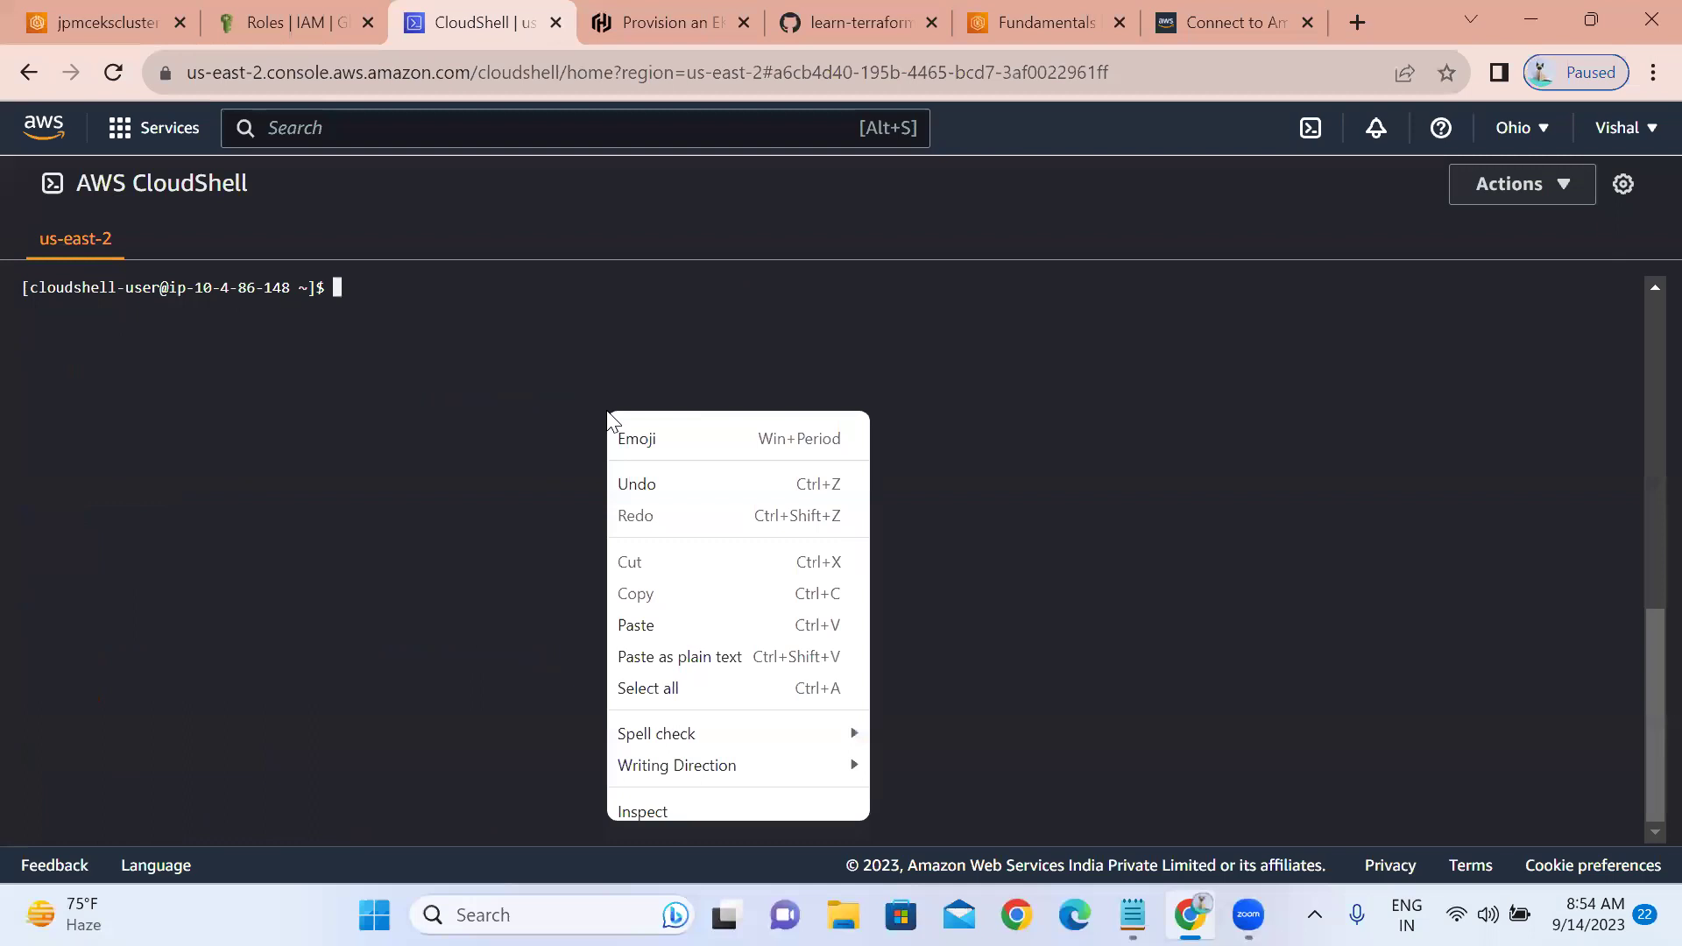
click(643, 624)
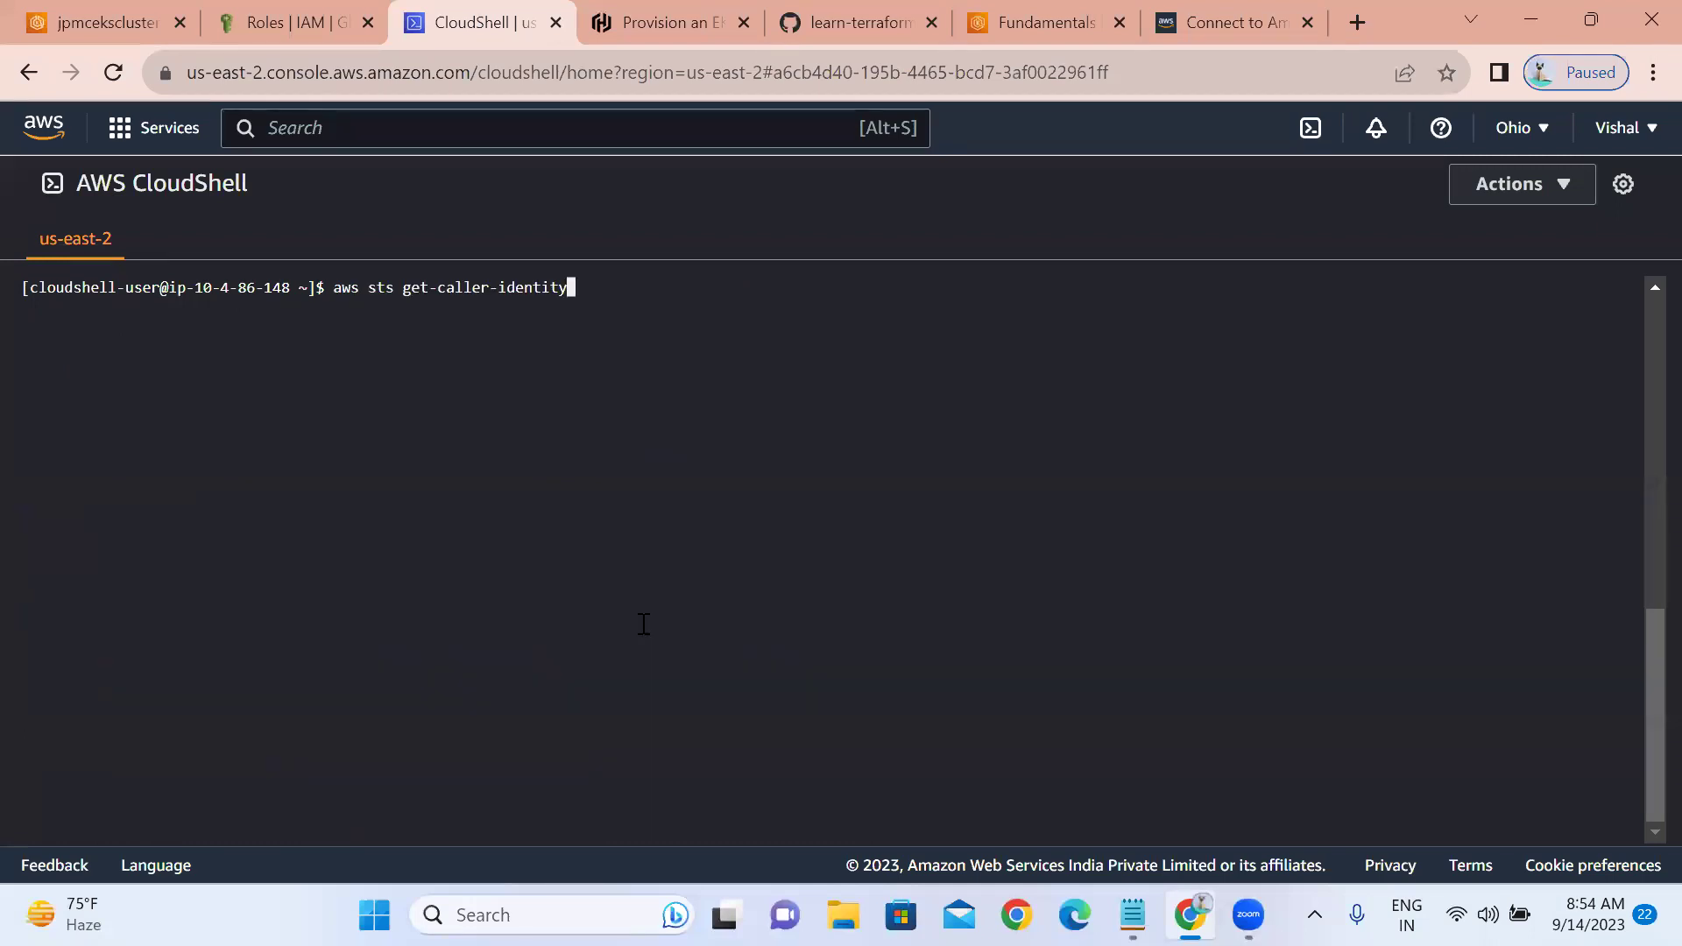
key(Return)
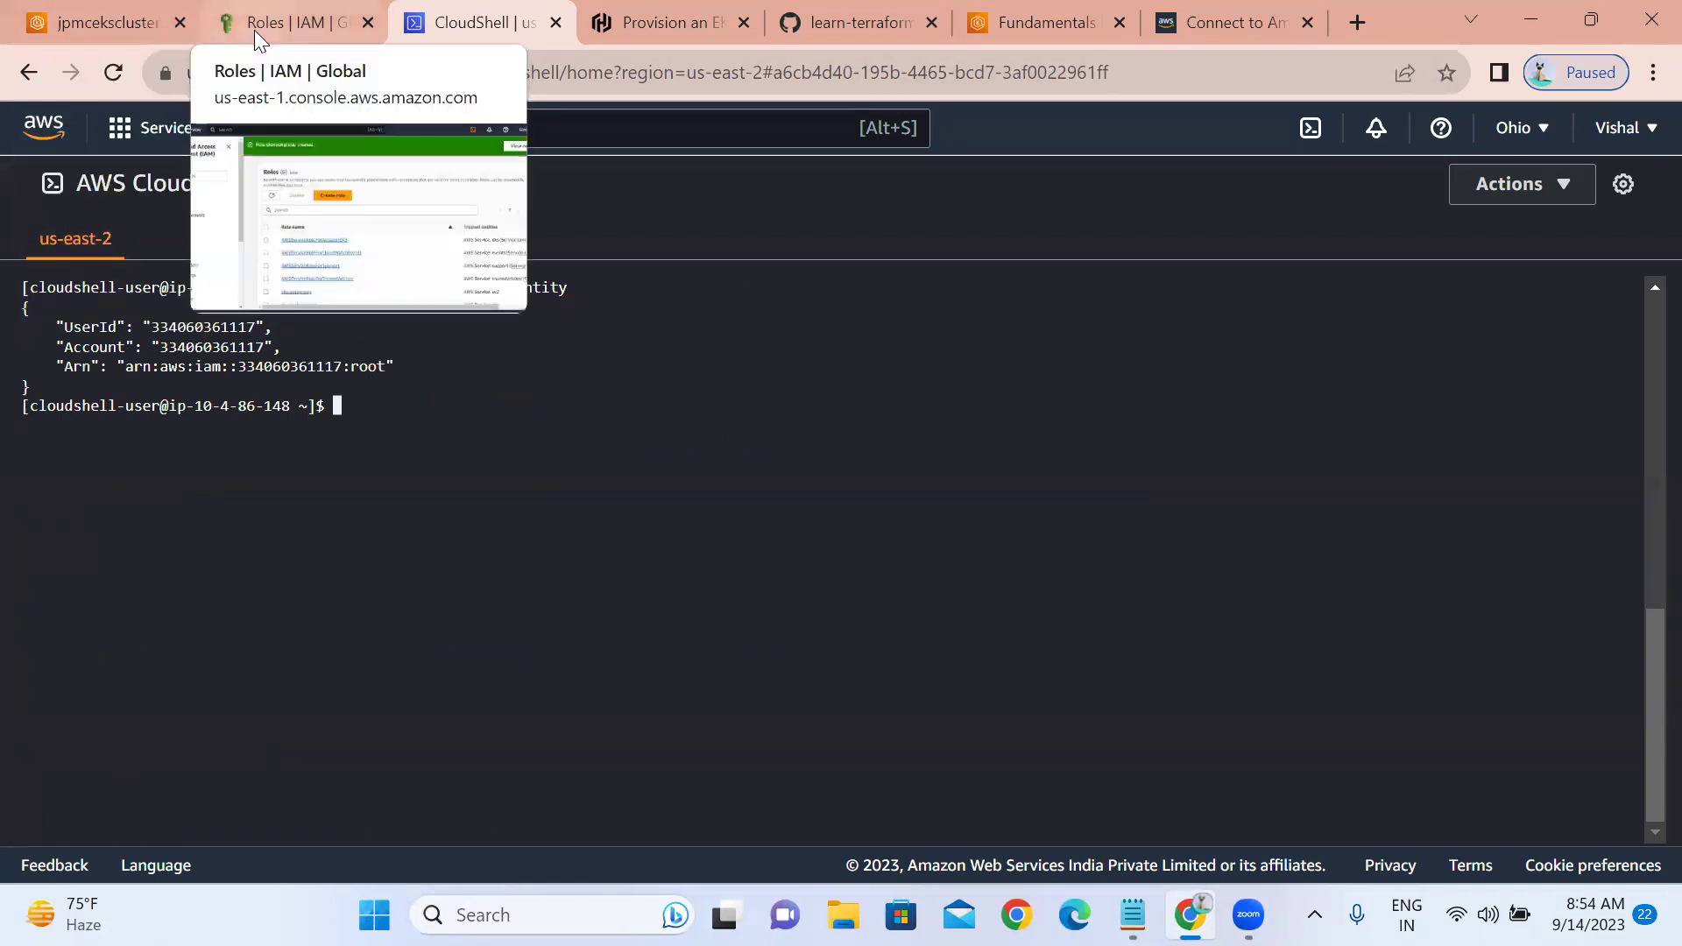
- Copy the cluster name jpmcekscluster from its EKS page and display the list of AWS regions with their codes
click(126, 15)
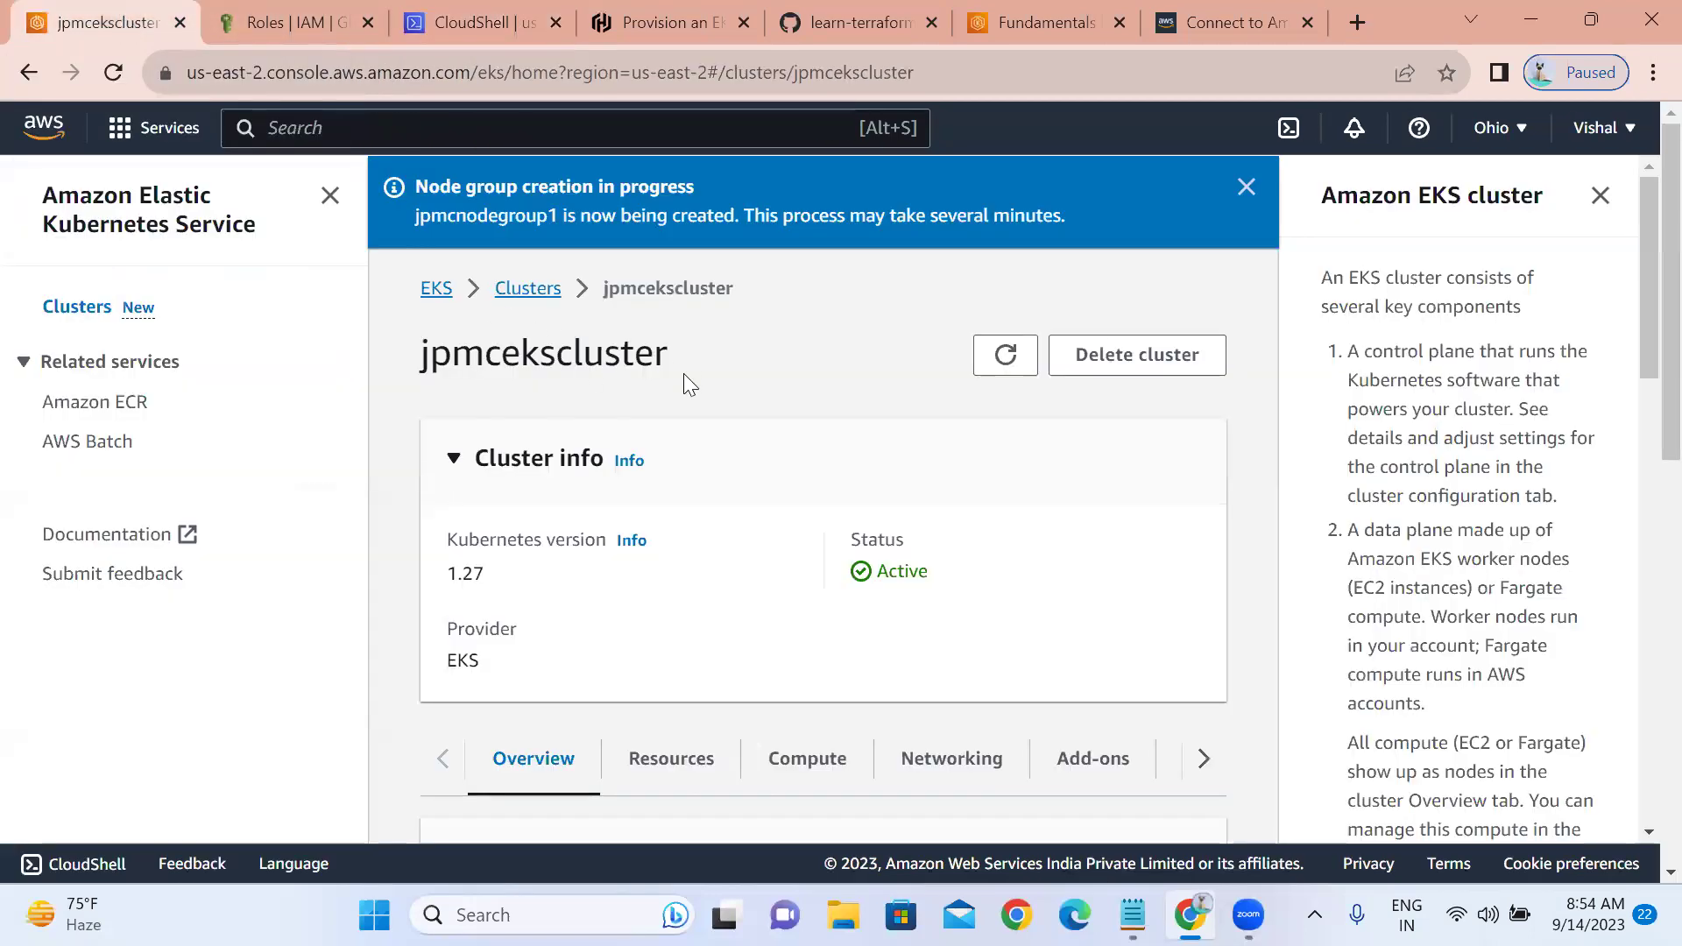
drag(669, 352, 422, 357)
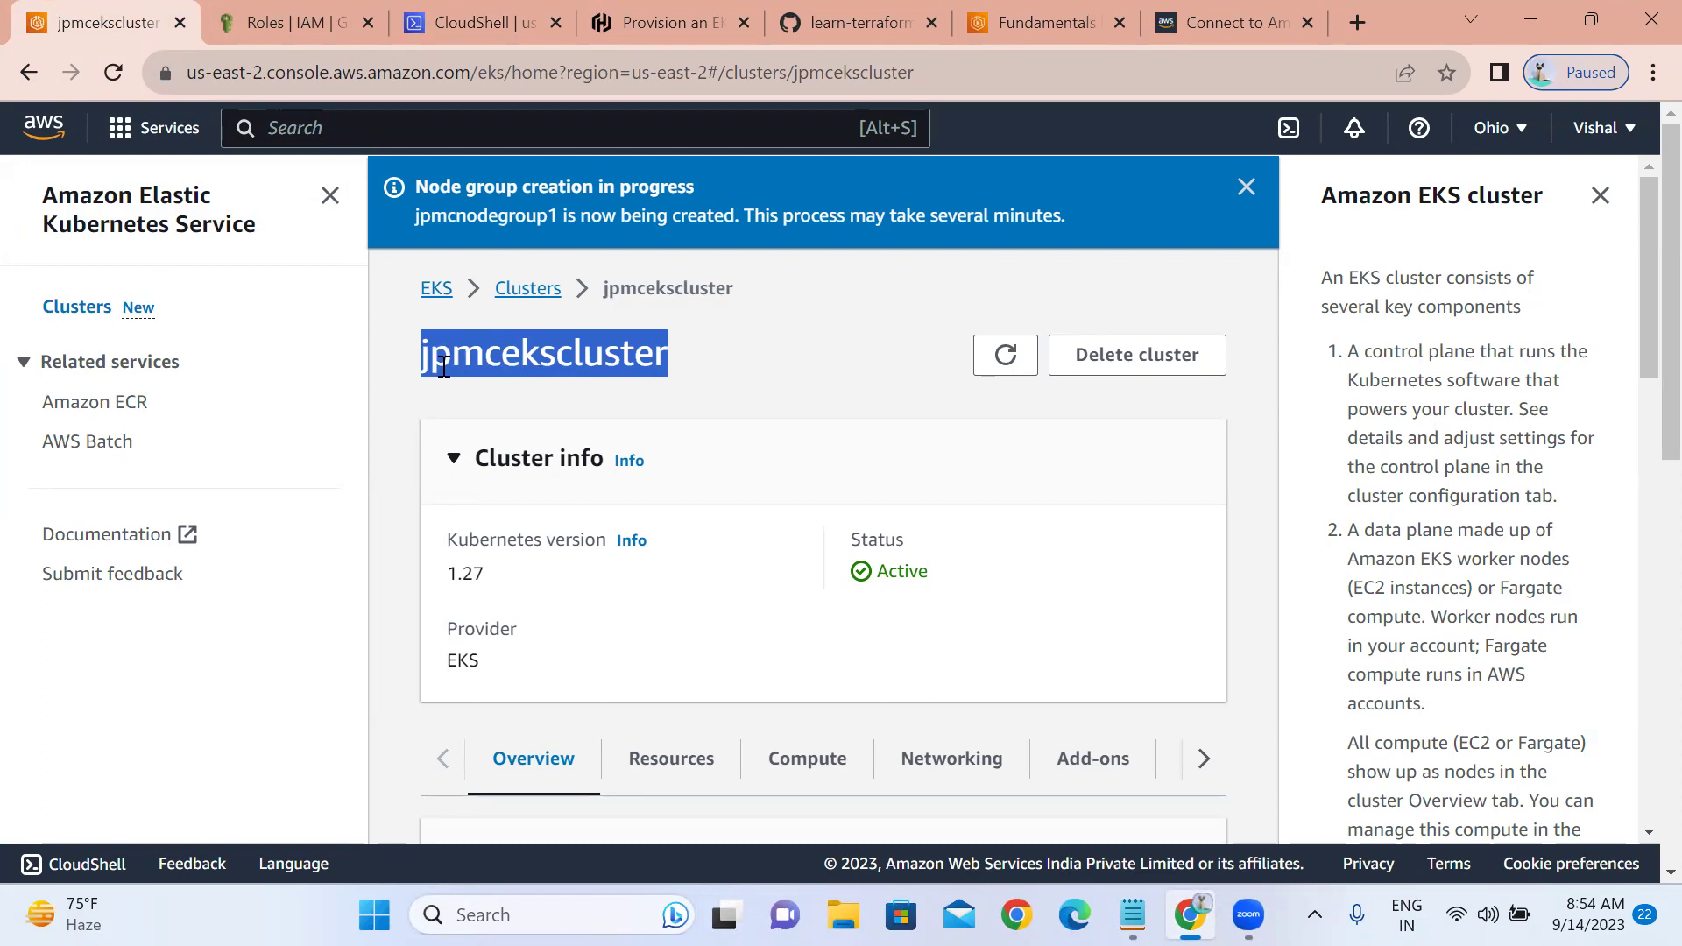
right_click(442, 364)
click(465, 394)
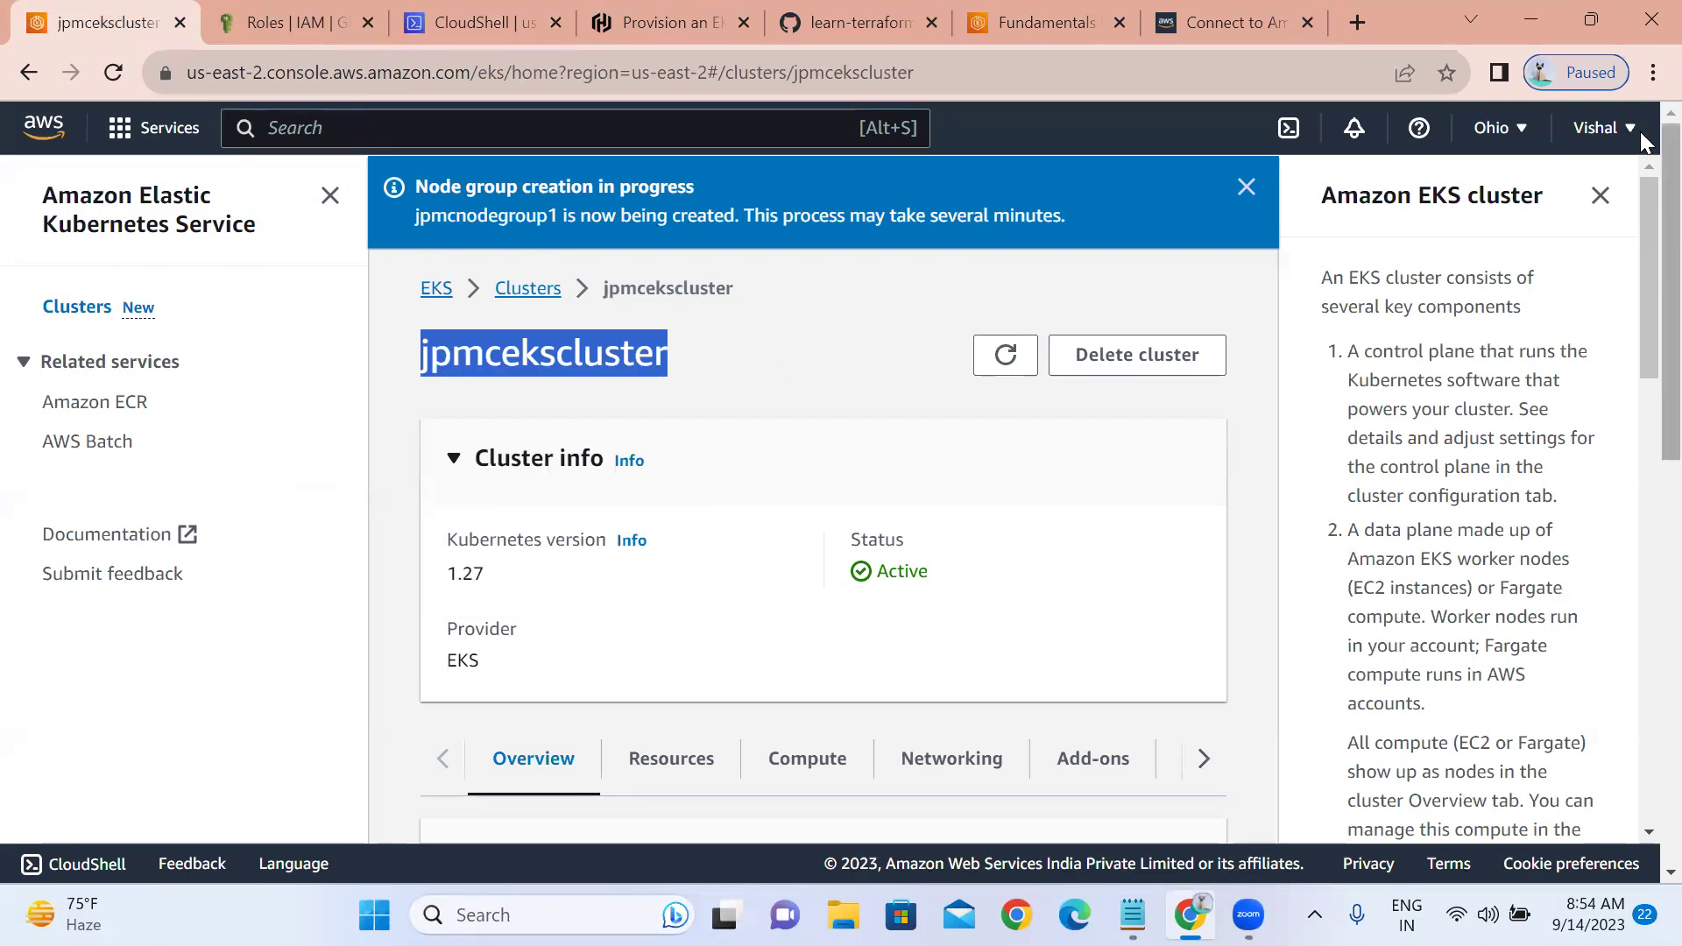
click(1495, 141)
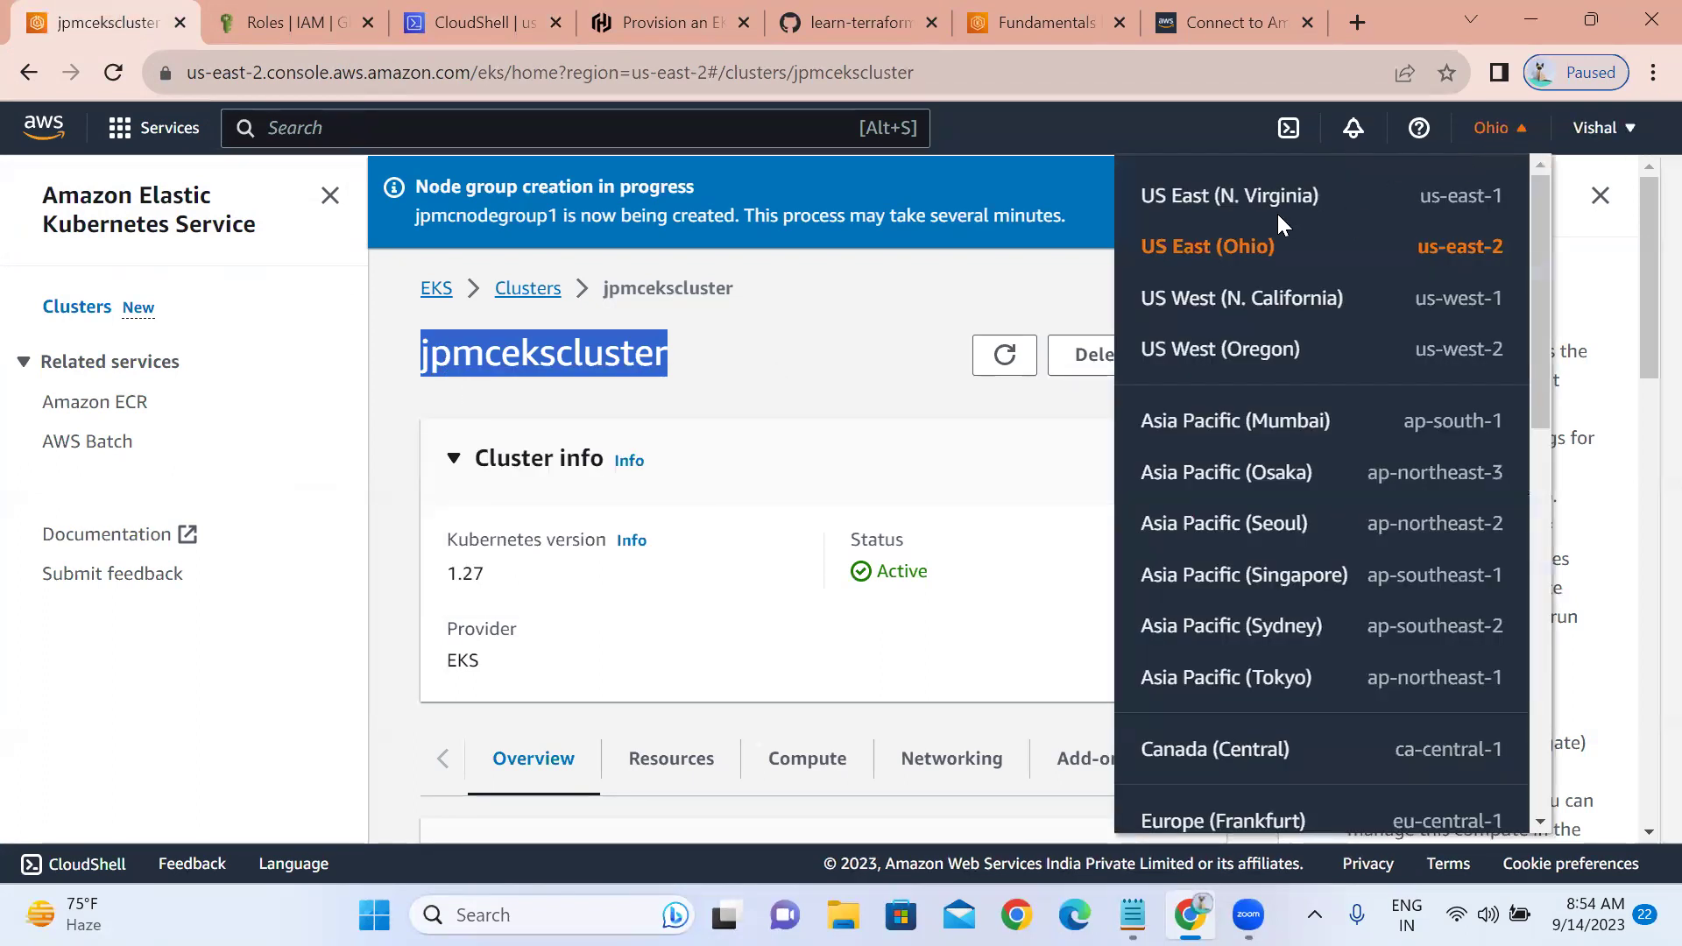
- In the Notepad notes, replace the cluster_name placeholder in the update-kubeconfig command with jpmcekscluster
key(alt+Tab)
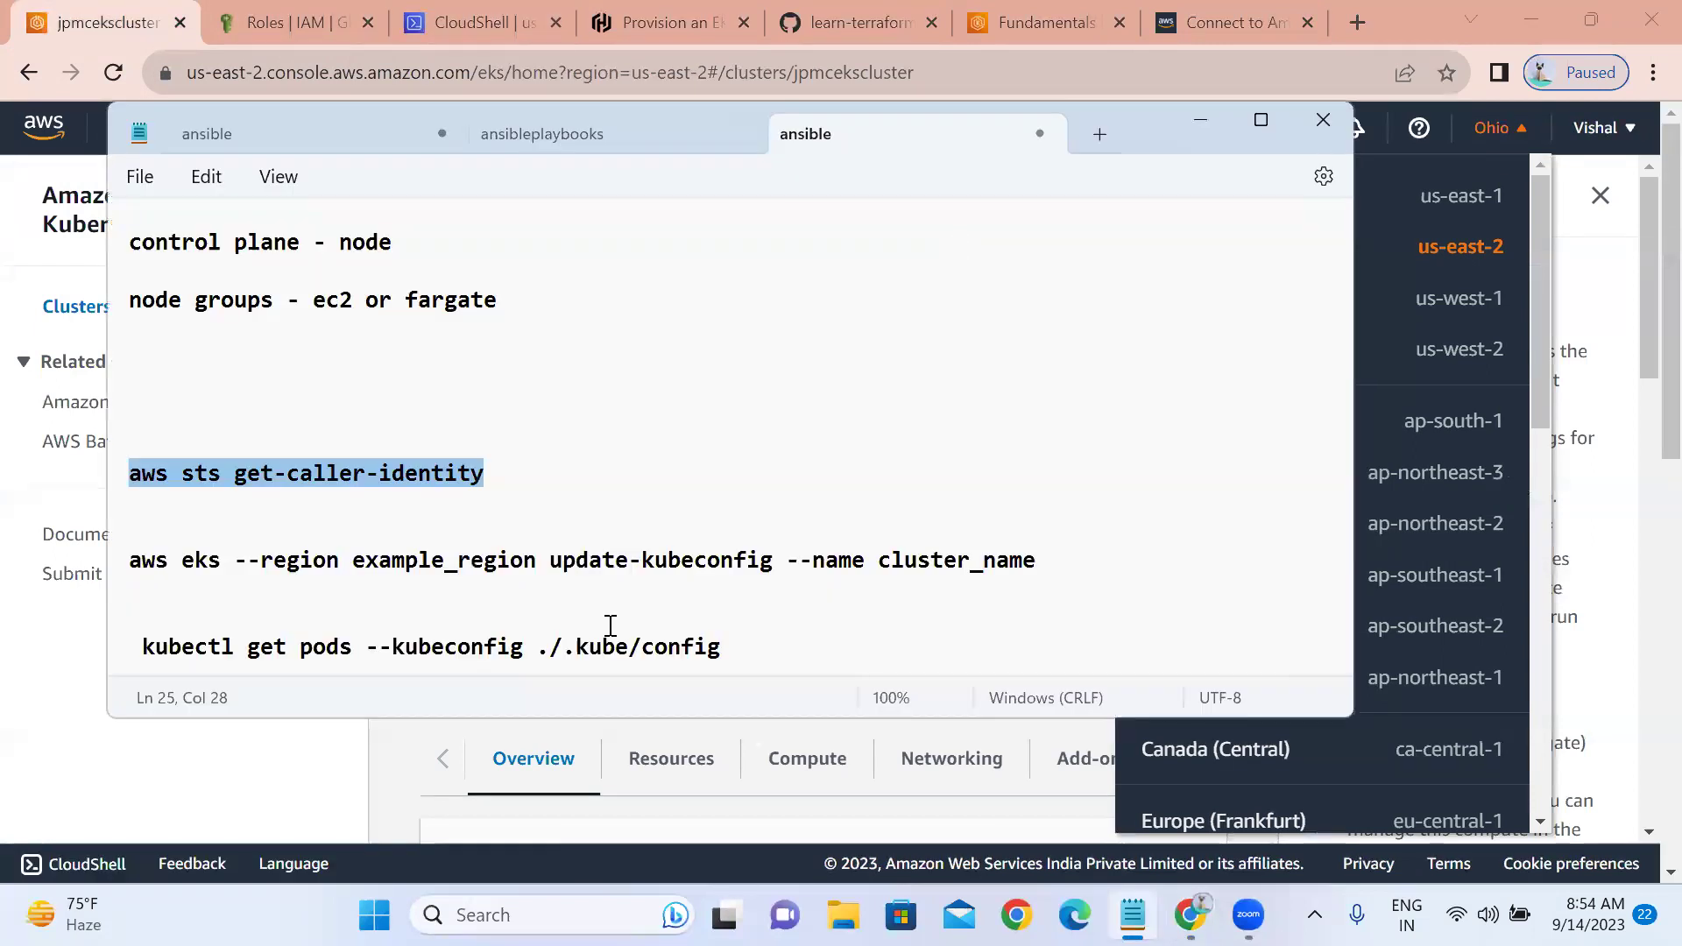
click(1037, 565)
key(BackSpace)
key(BackSpace)
key(BackSpace)
key(BackSpace)
key(BackSpace)
key(BackSpace)
key(BackSpace)
key(BackSpace)
key(BackSpace)
key(BackSpace)
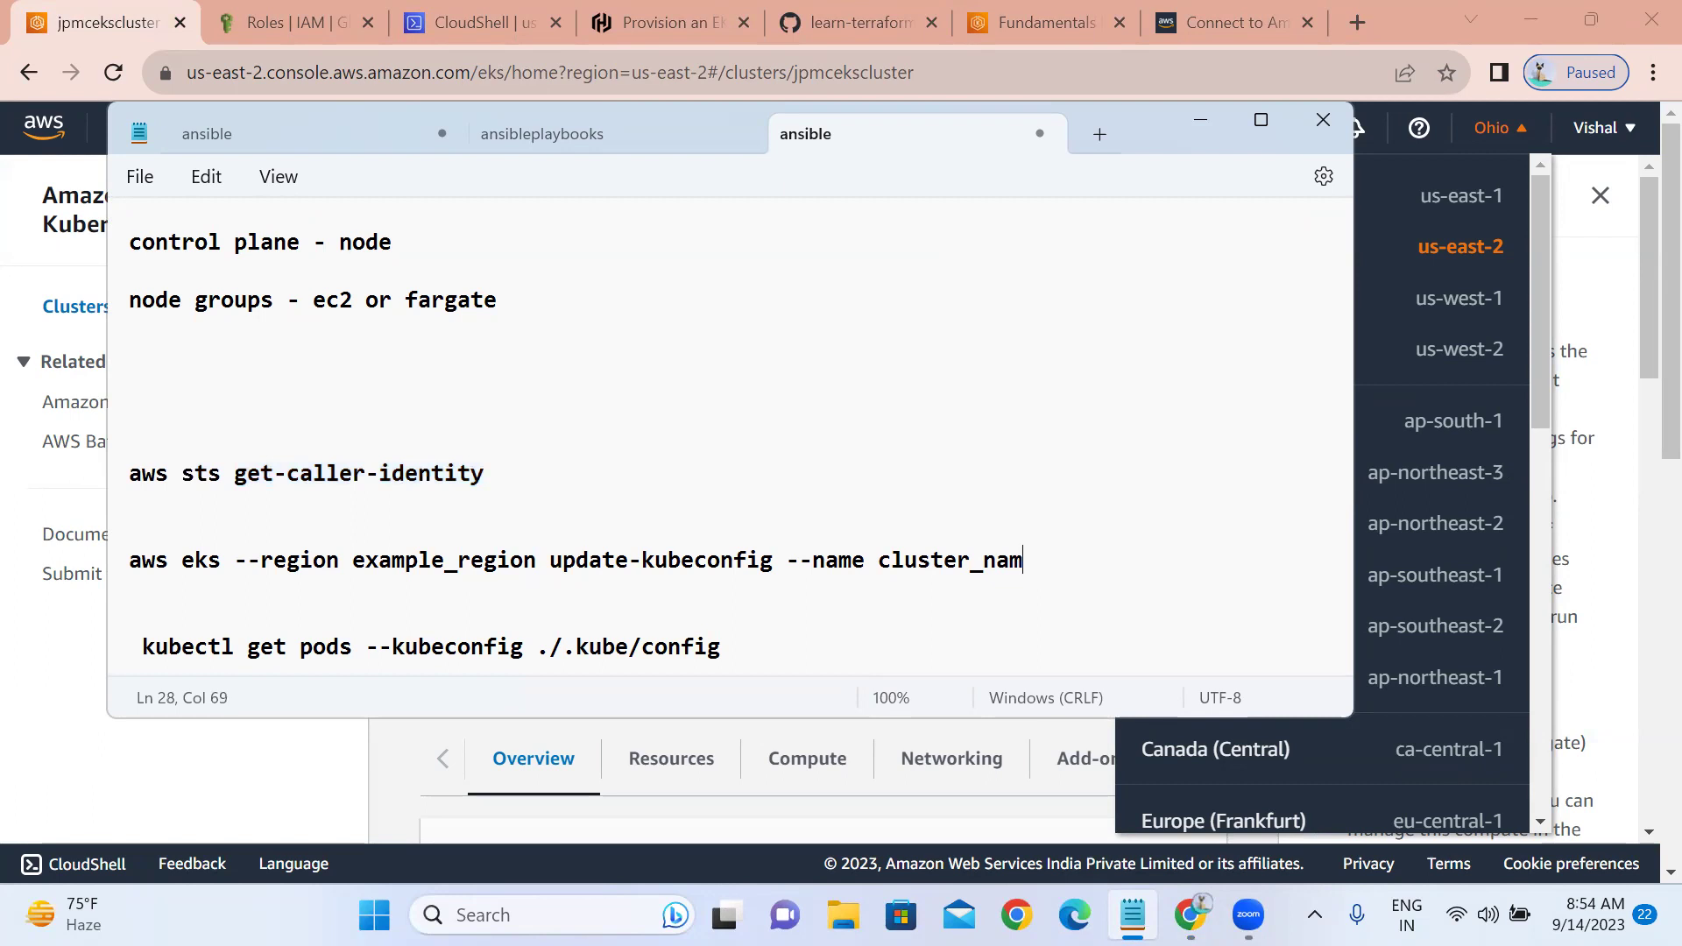
key(BackSpace)
key(BackSpace)
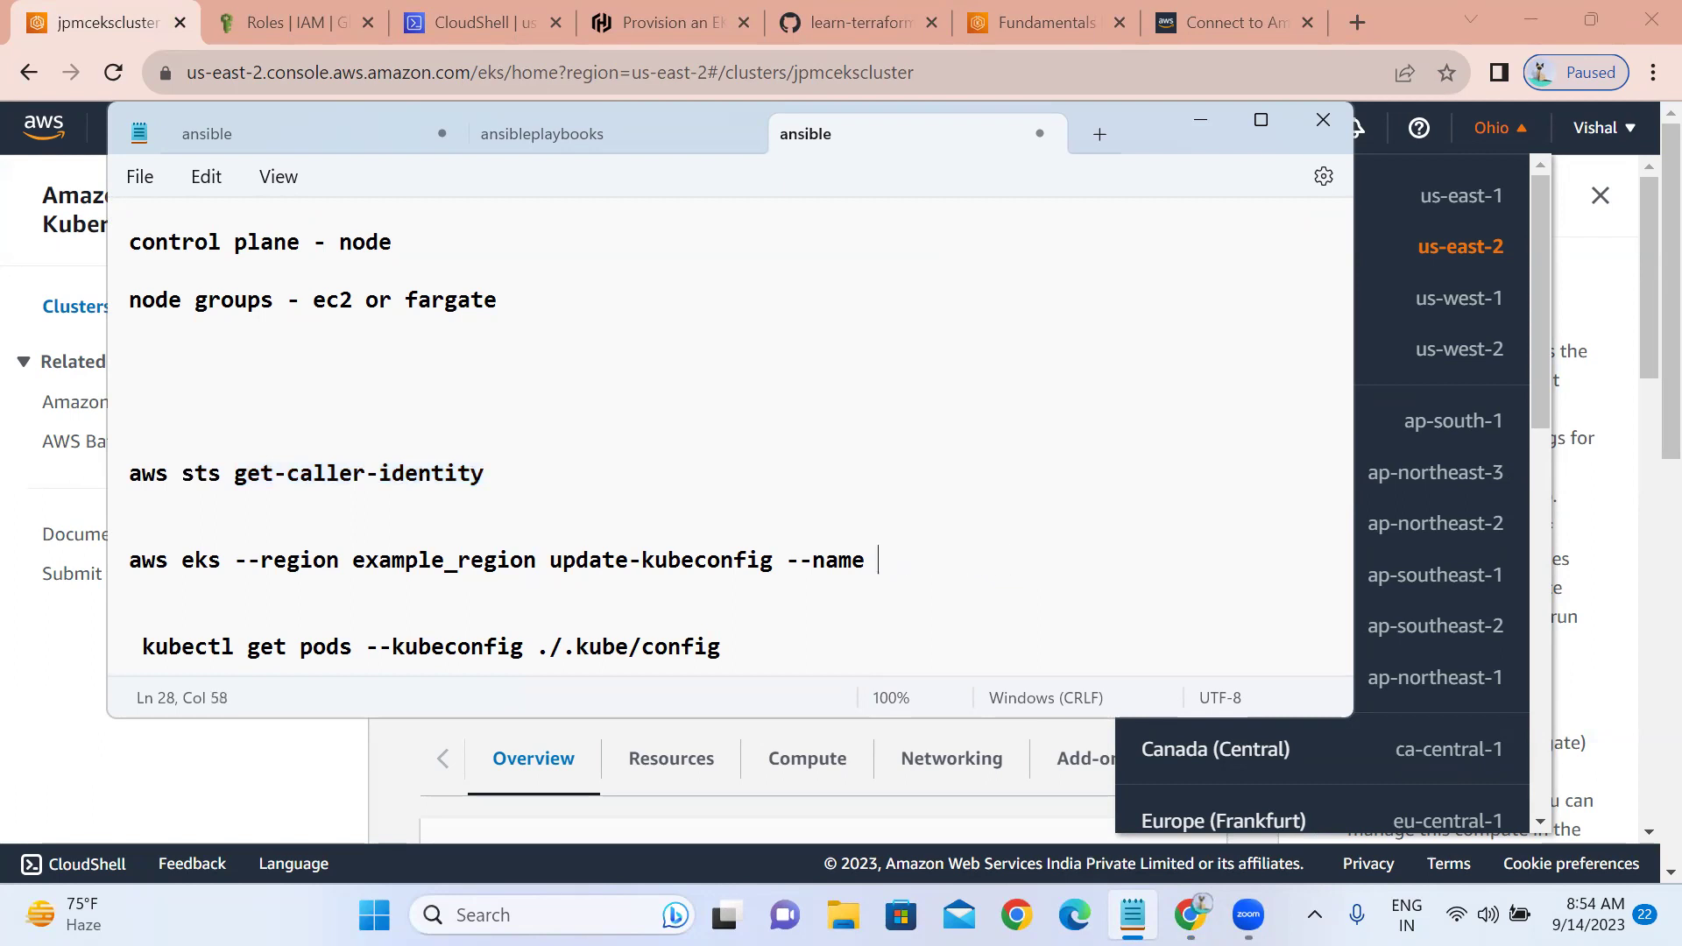
key(ctrl+v)
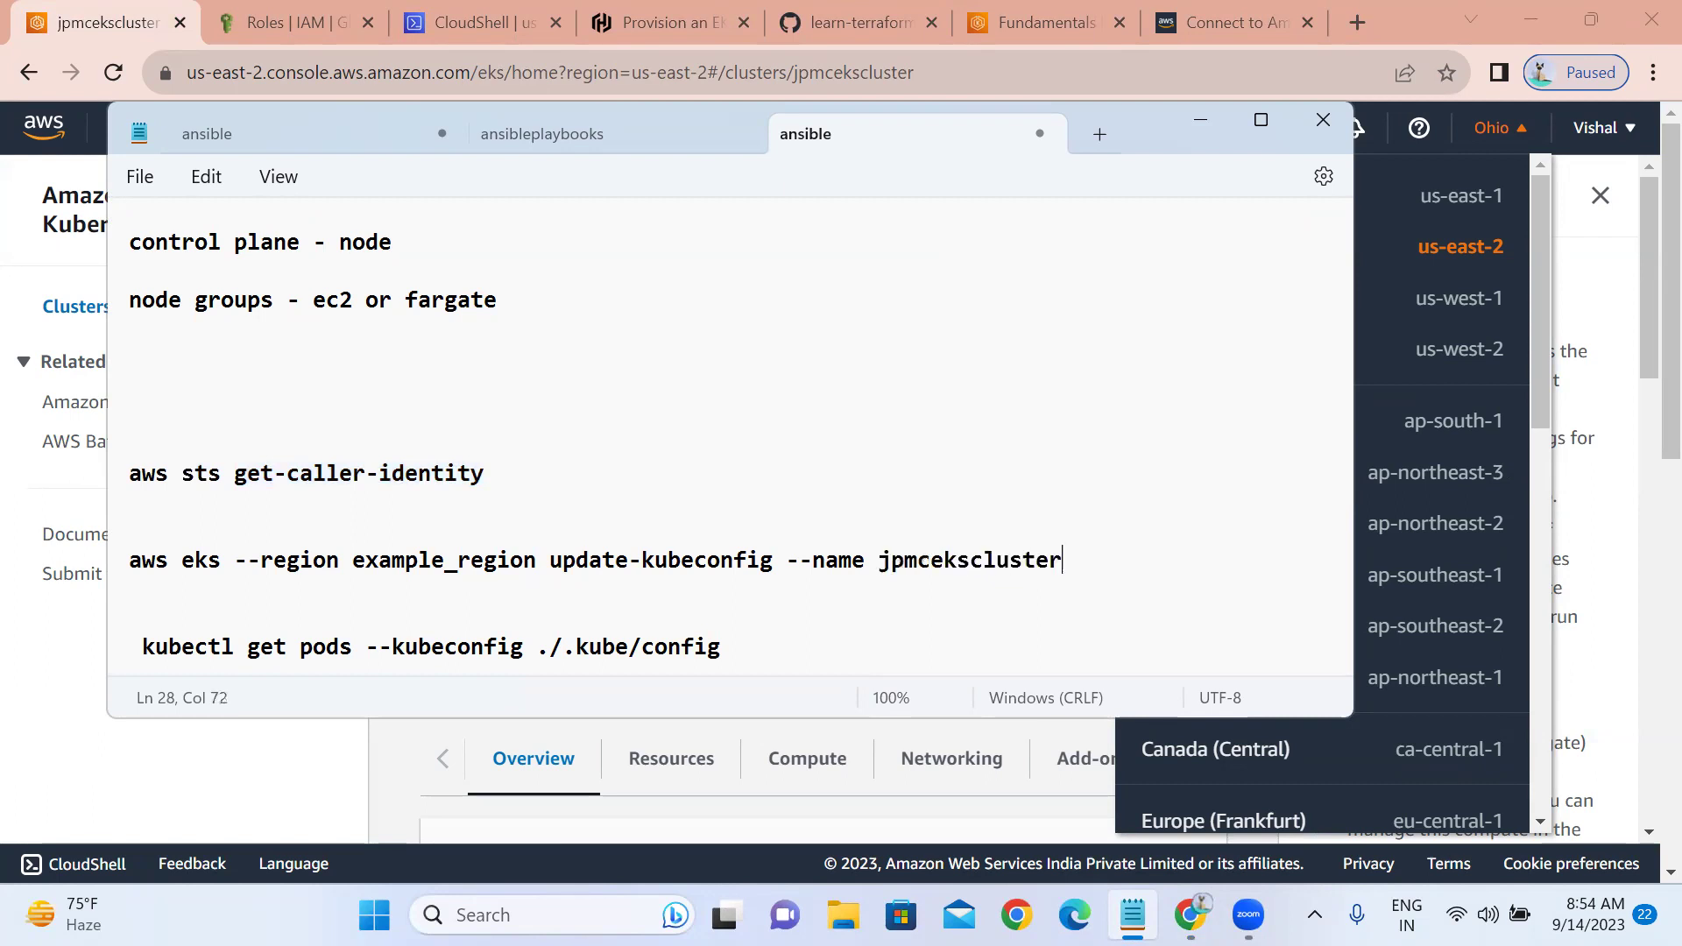
- Replace the example_region placeholder in the update-kubeconfig command with us-east-2
click(536, 564)
key(BackSpace)
key(BackSpace)
key(BackSpace)
key(BackSpace)
key(BackSpace)
key(BackSpace)
key(BackSpace)
key(BackSpace)
key(BackSpace)
key(BackSpace)
key(BackSpace)
key(BackSpace)
key(BackSpace)
key(BackSpace)
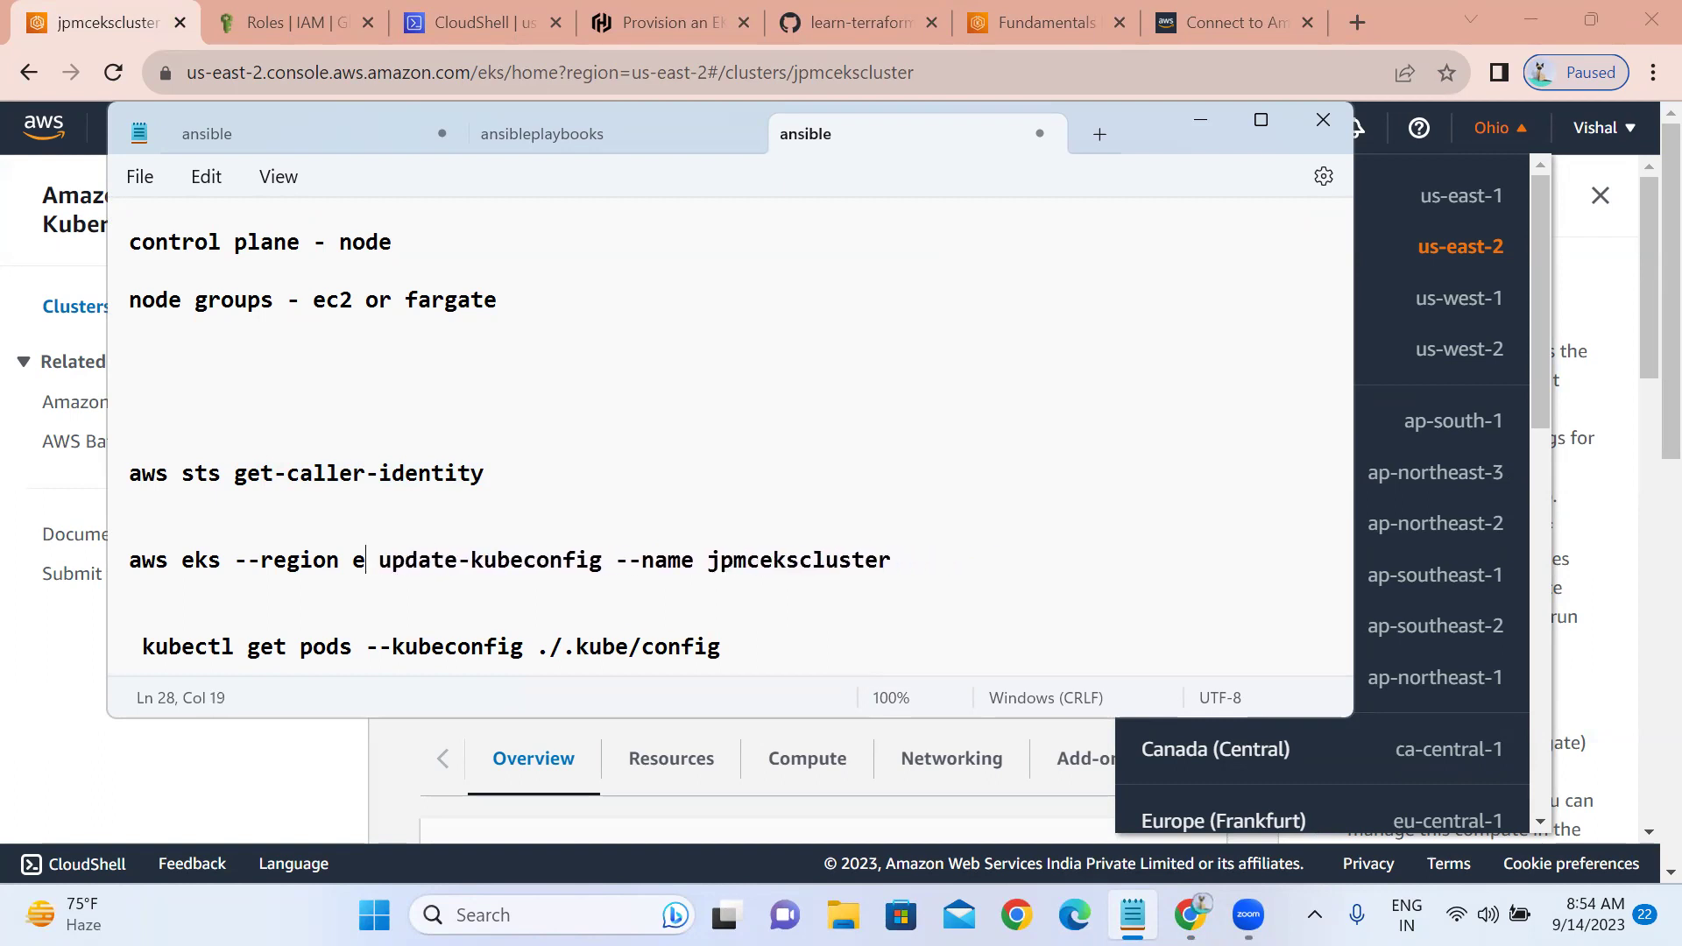
text(us-east)
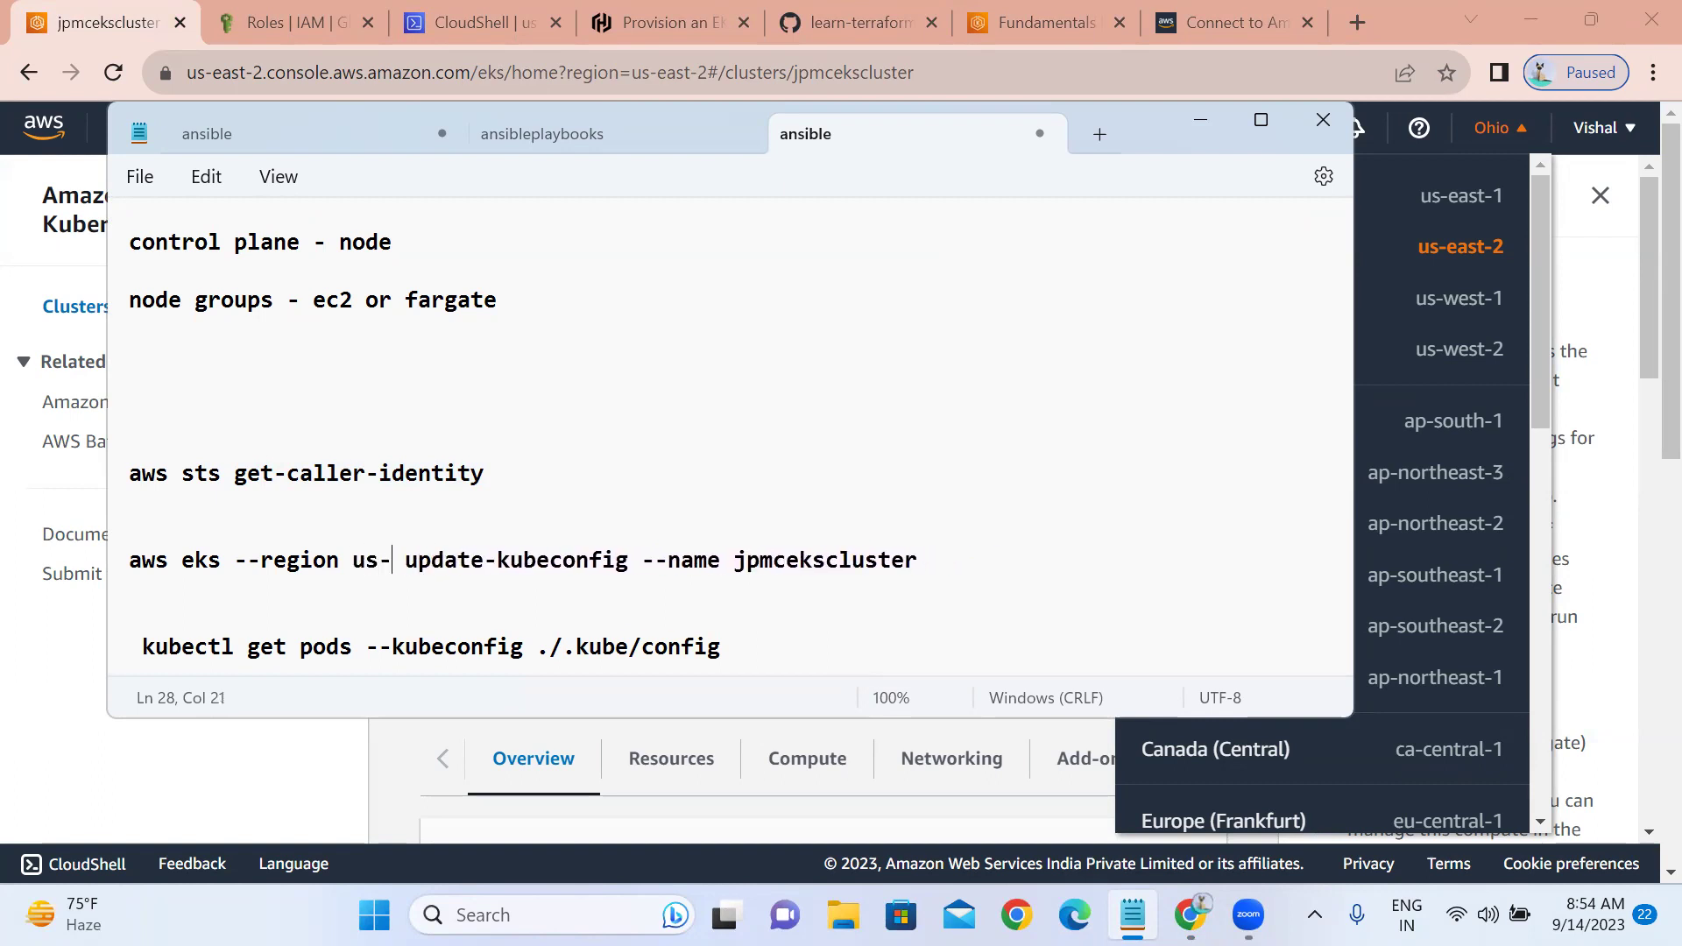
text(-2)
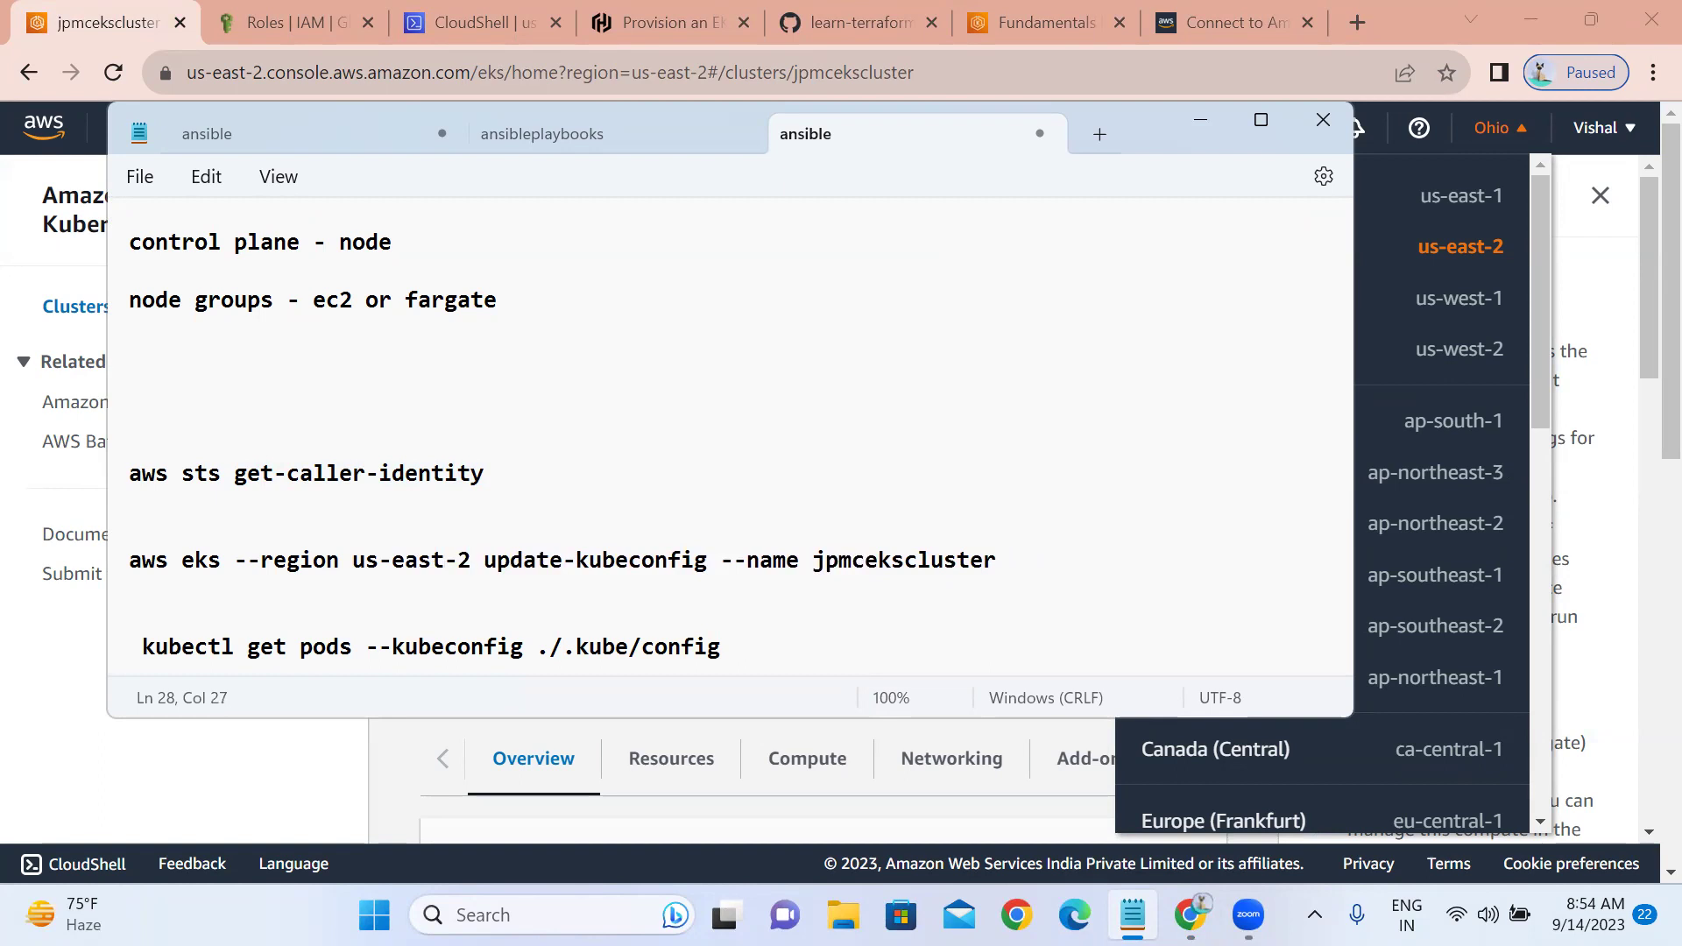
- Select and copy the whole line aws eks --region us-east-2 update-kubeconfig --name jpmcekscluster in the notes
click(998, 560)
key(shift+Left)
key(shift+Left)
key(shift+Left)
key(shift+Left)
key(shift+Left)
key(shift+Left)
key(shift+Left)
key(shift+Left)
key(shift+Left)
key(shift+Left)
key(shift+Left)
key(shift+Left)
key(shift+Left)
key(shift+Left)
key(shift+Left)
key(shift+Left)
key(shift+Left)
key(shift+Left)
key(shift+Left)
key(shift+Left)
key(shift+Left)
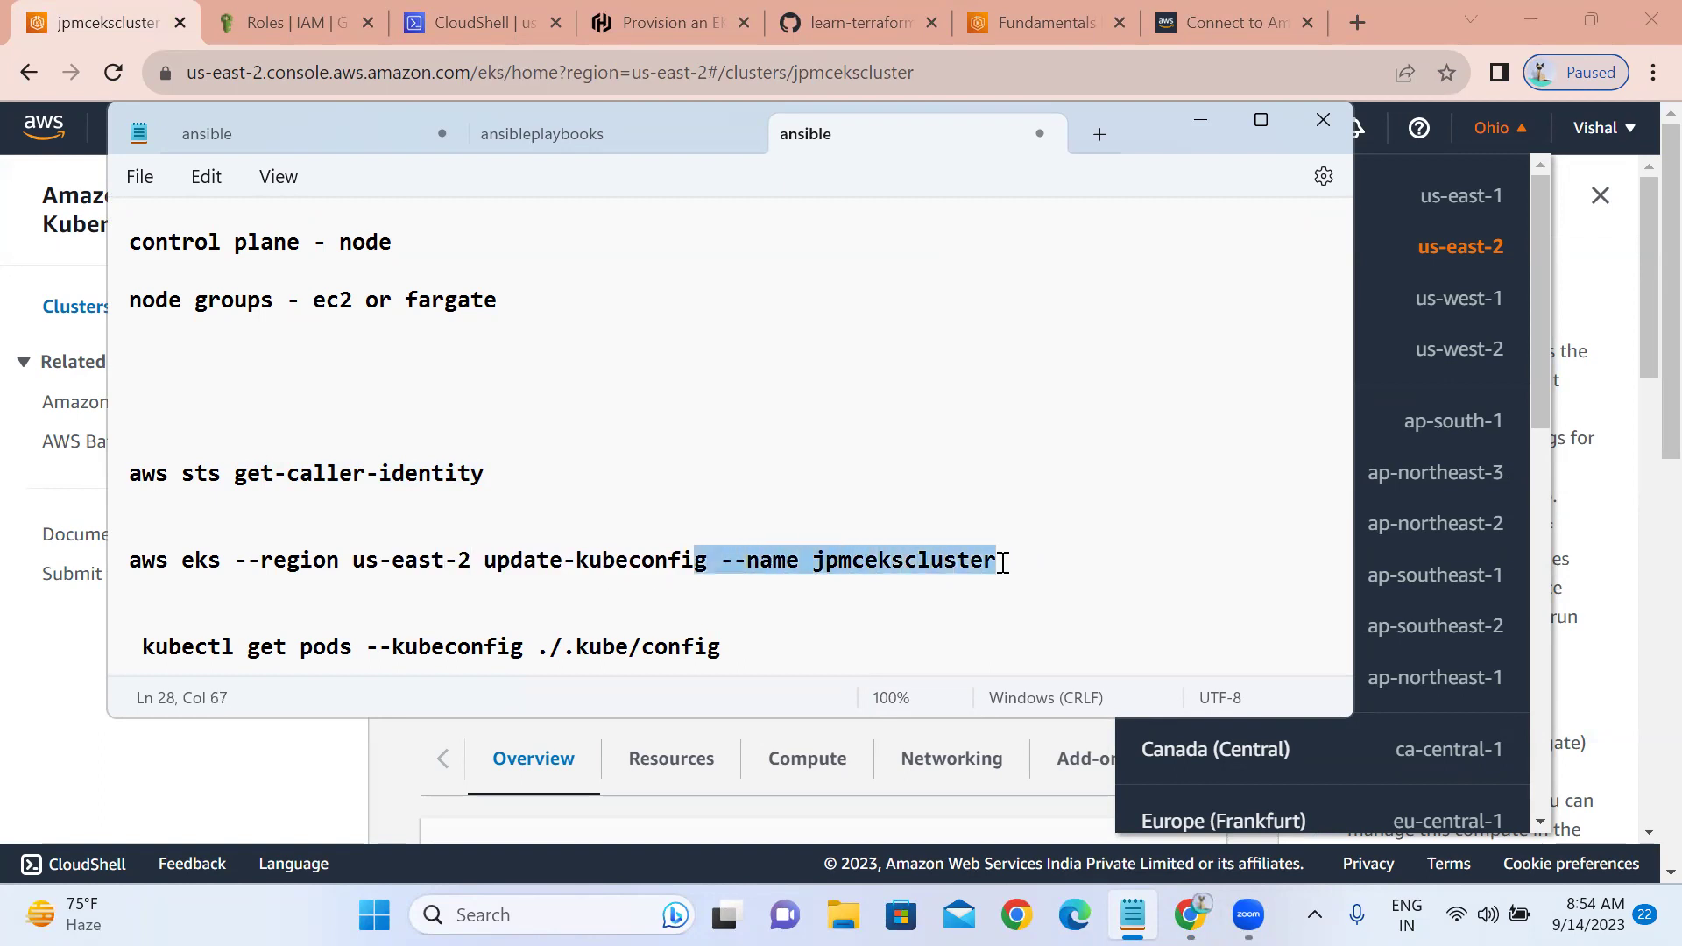
key(shift+Left)
key(shift+Left)
key(shift+Left)
key(shift+Left)
key(shift+Left)
key(shift+Left)
key(shift+Left)
key(shift+Left)
key(shift+Left)
key(shift+Left)
key(shift+Left)
key(shift+Left)
key(shift+Left)
key(shift+Left)
key(shift+Left)
key(shift+Left)
key(shift+Left)
key(shift+Left)
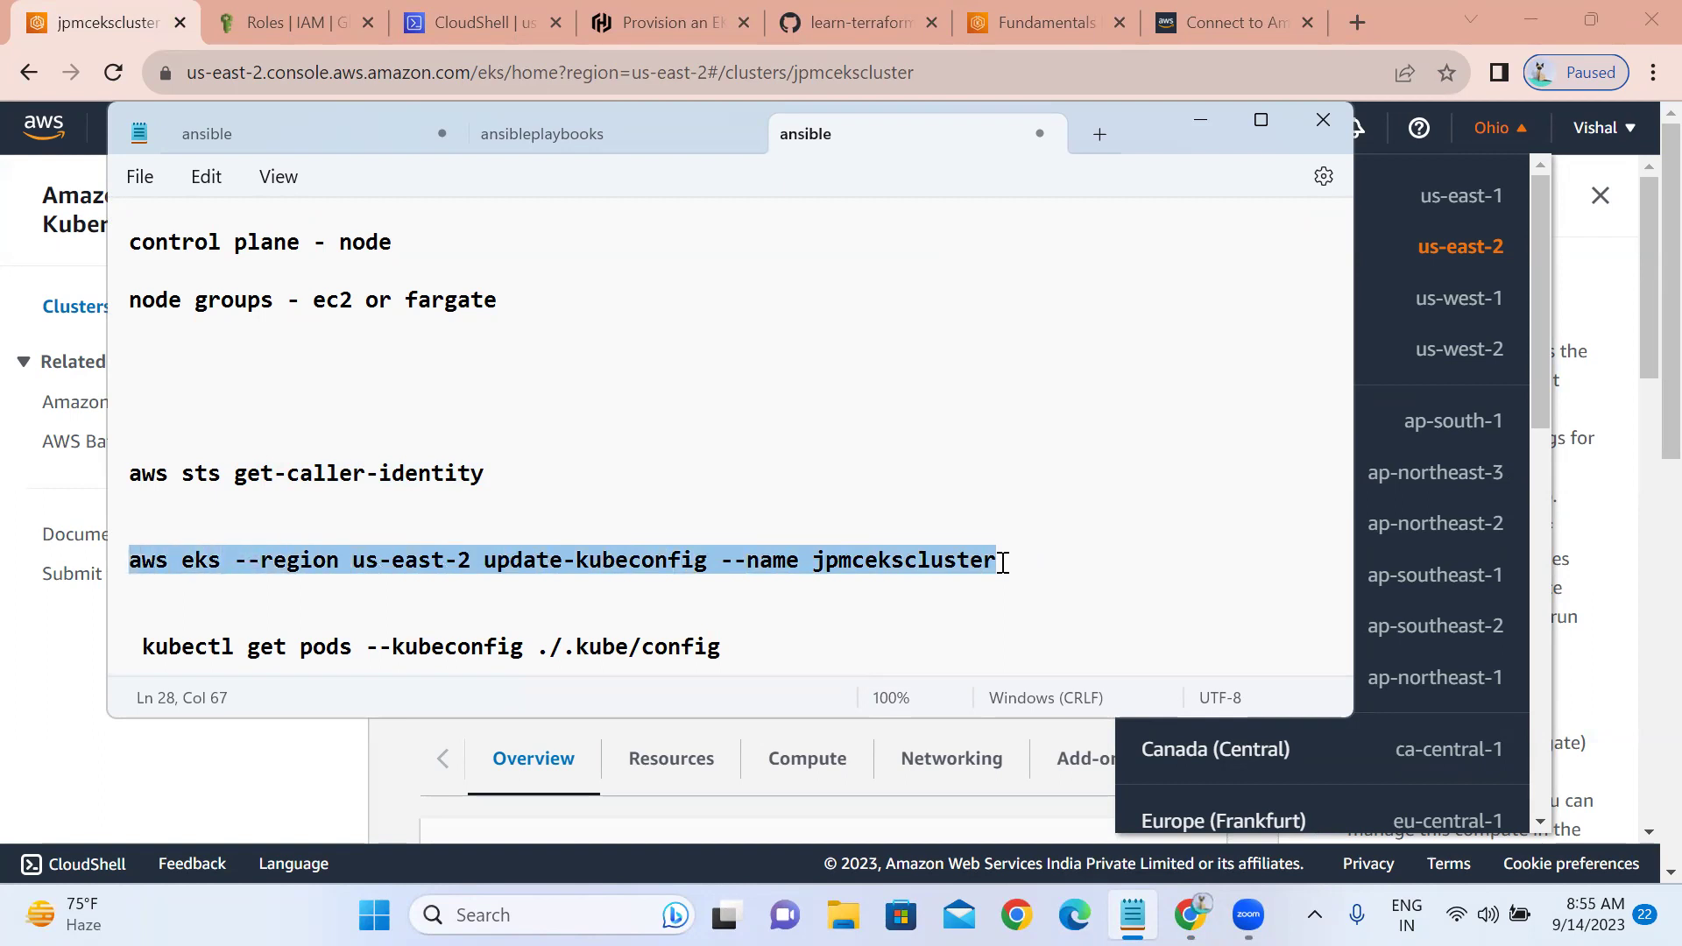
- Run the copied command aws eks --region us-east-2 update-kubeconfig --name jpmcekscluster in CloudShell
key(alt+Tab)
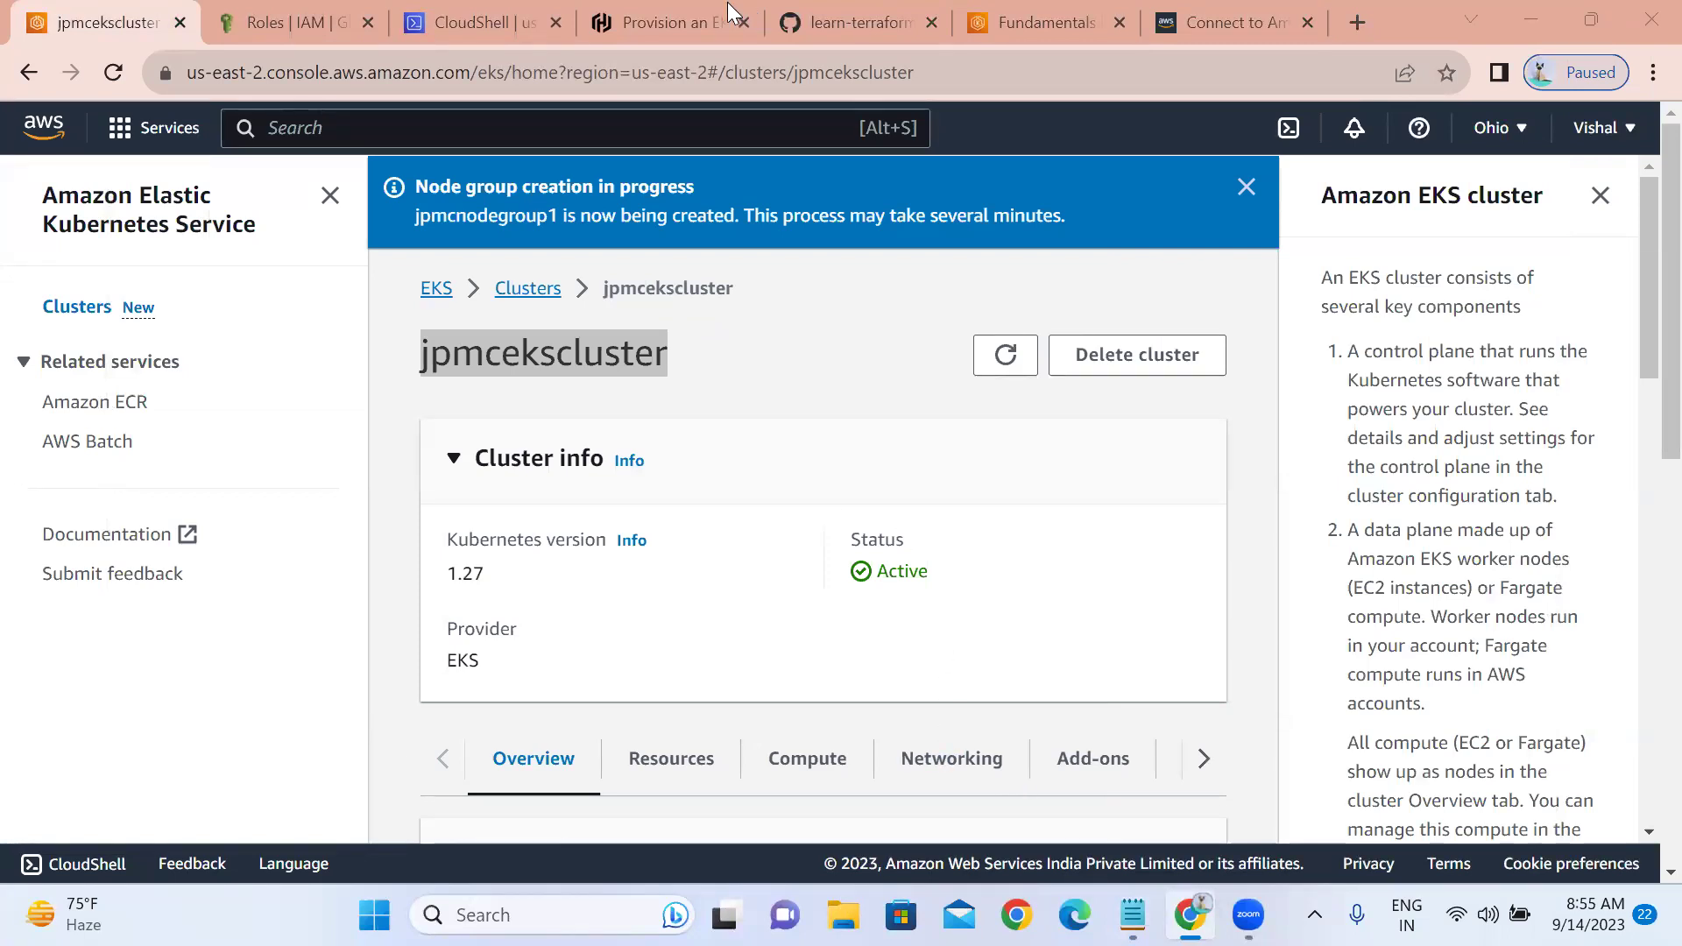
click(491, 20)
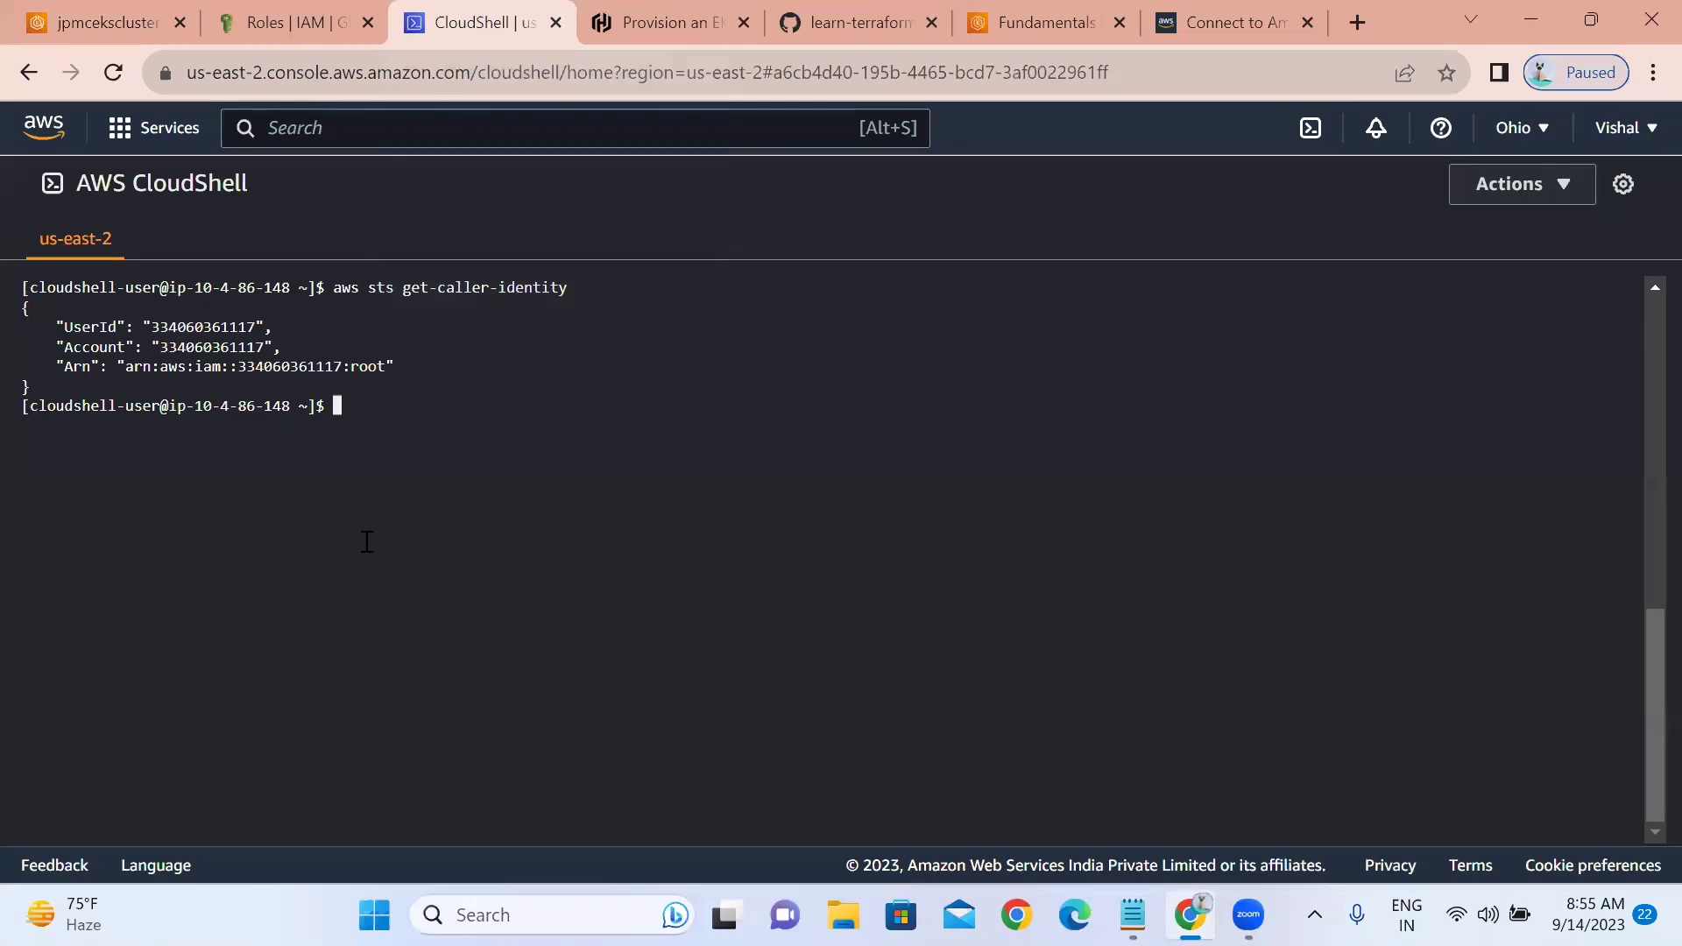
right_click(427, 395)
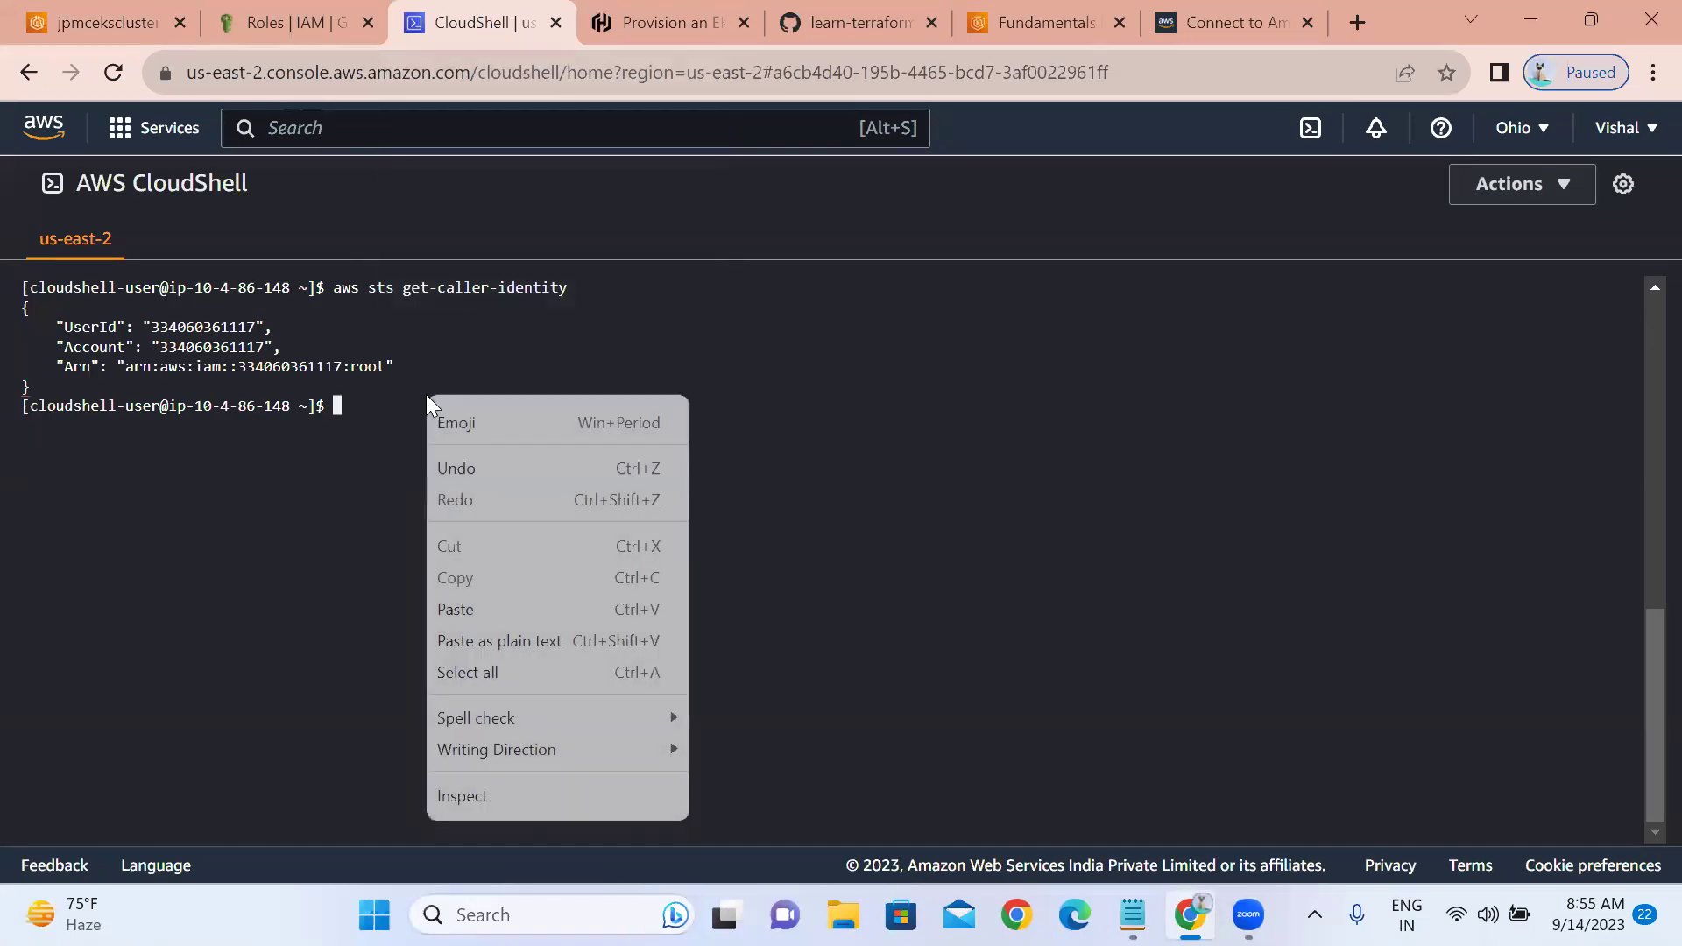
click(465, 610)
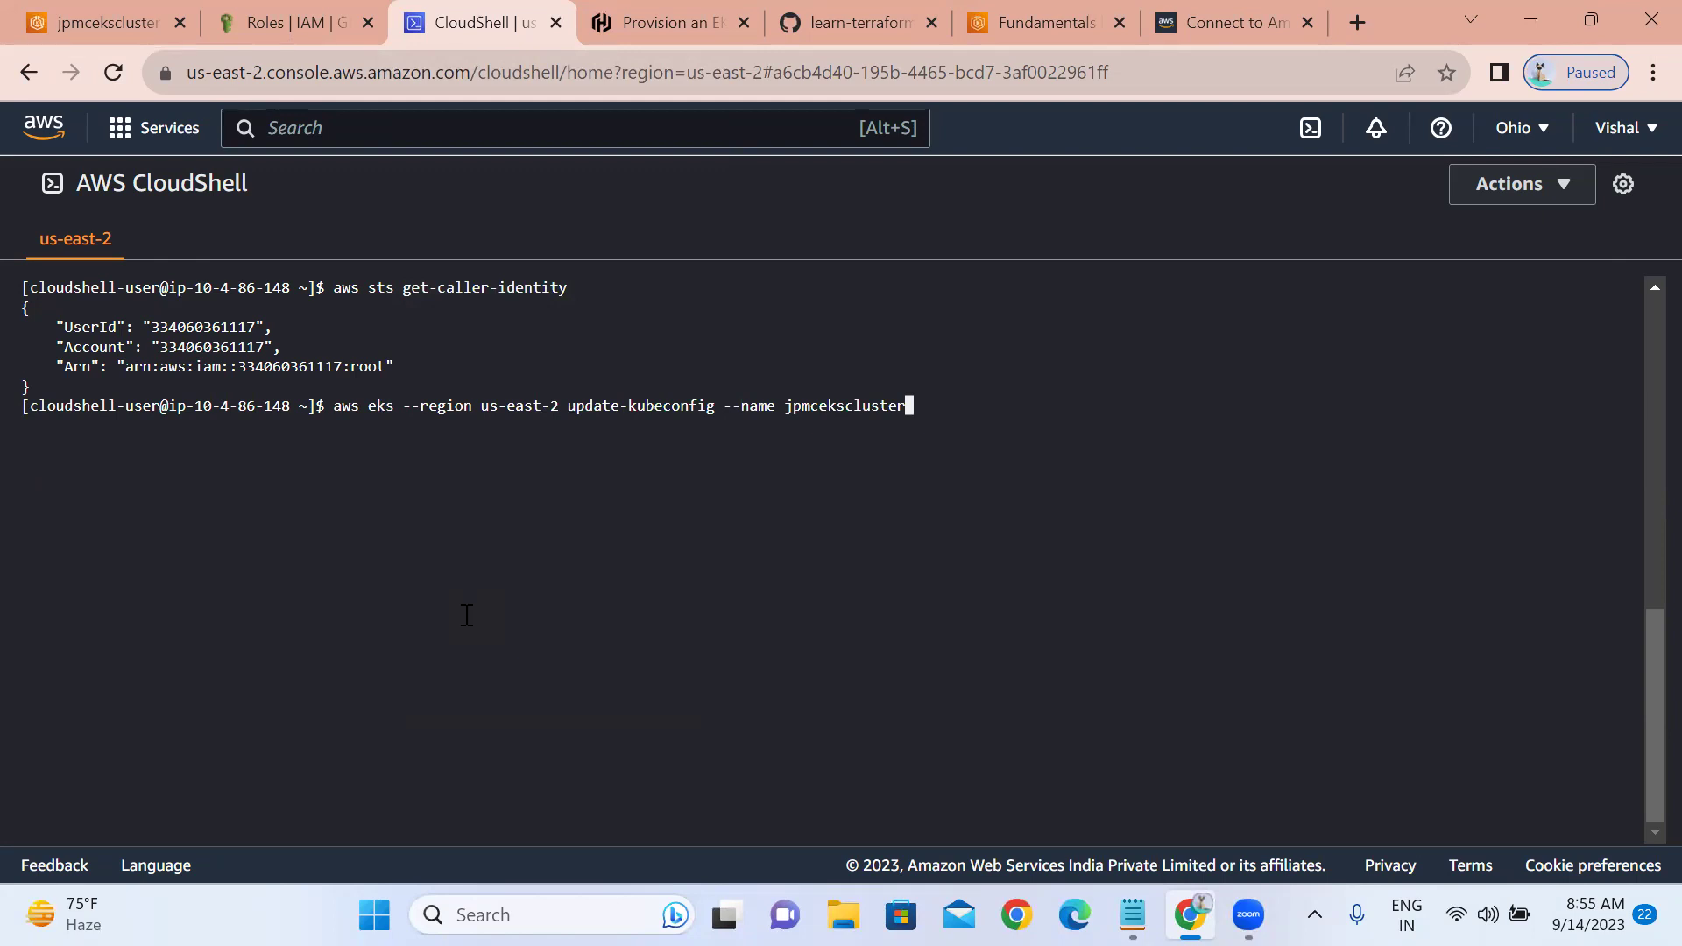
key(Return)
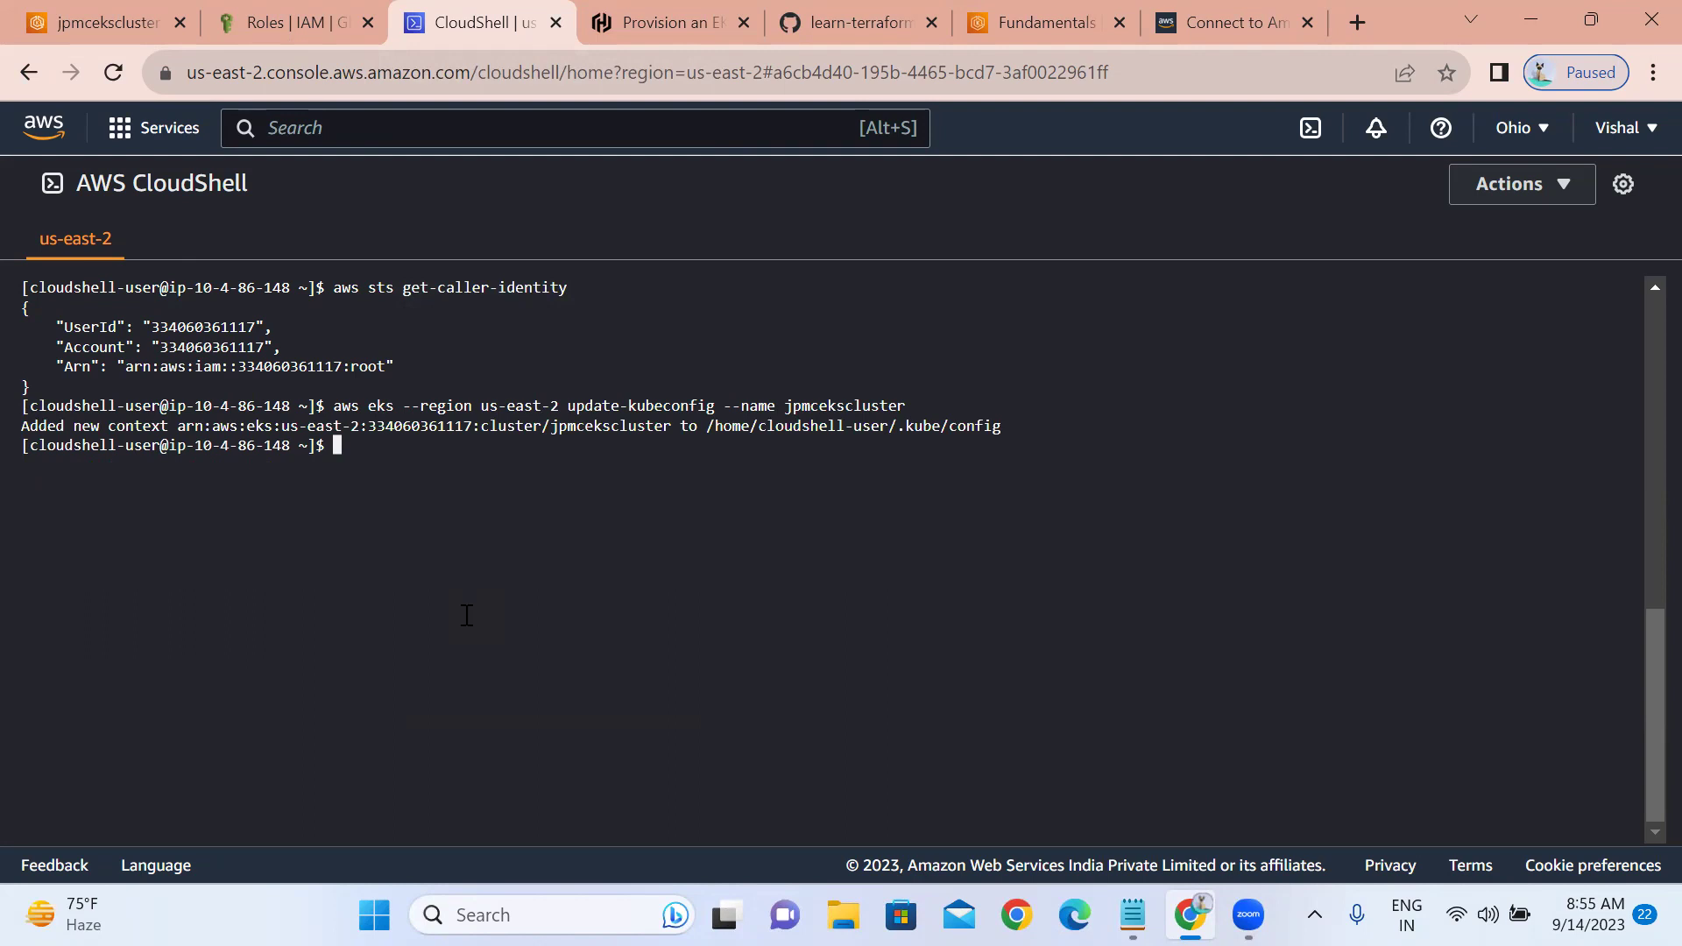
- Check the cluster connection by running kubectl get nodes and kubectl cluster-info
text(kubectl get nodes)
key(Return)
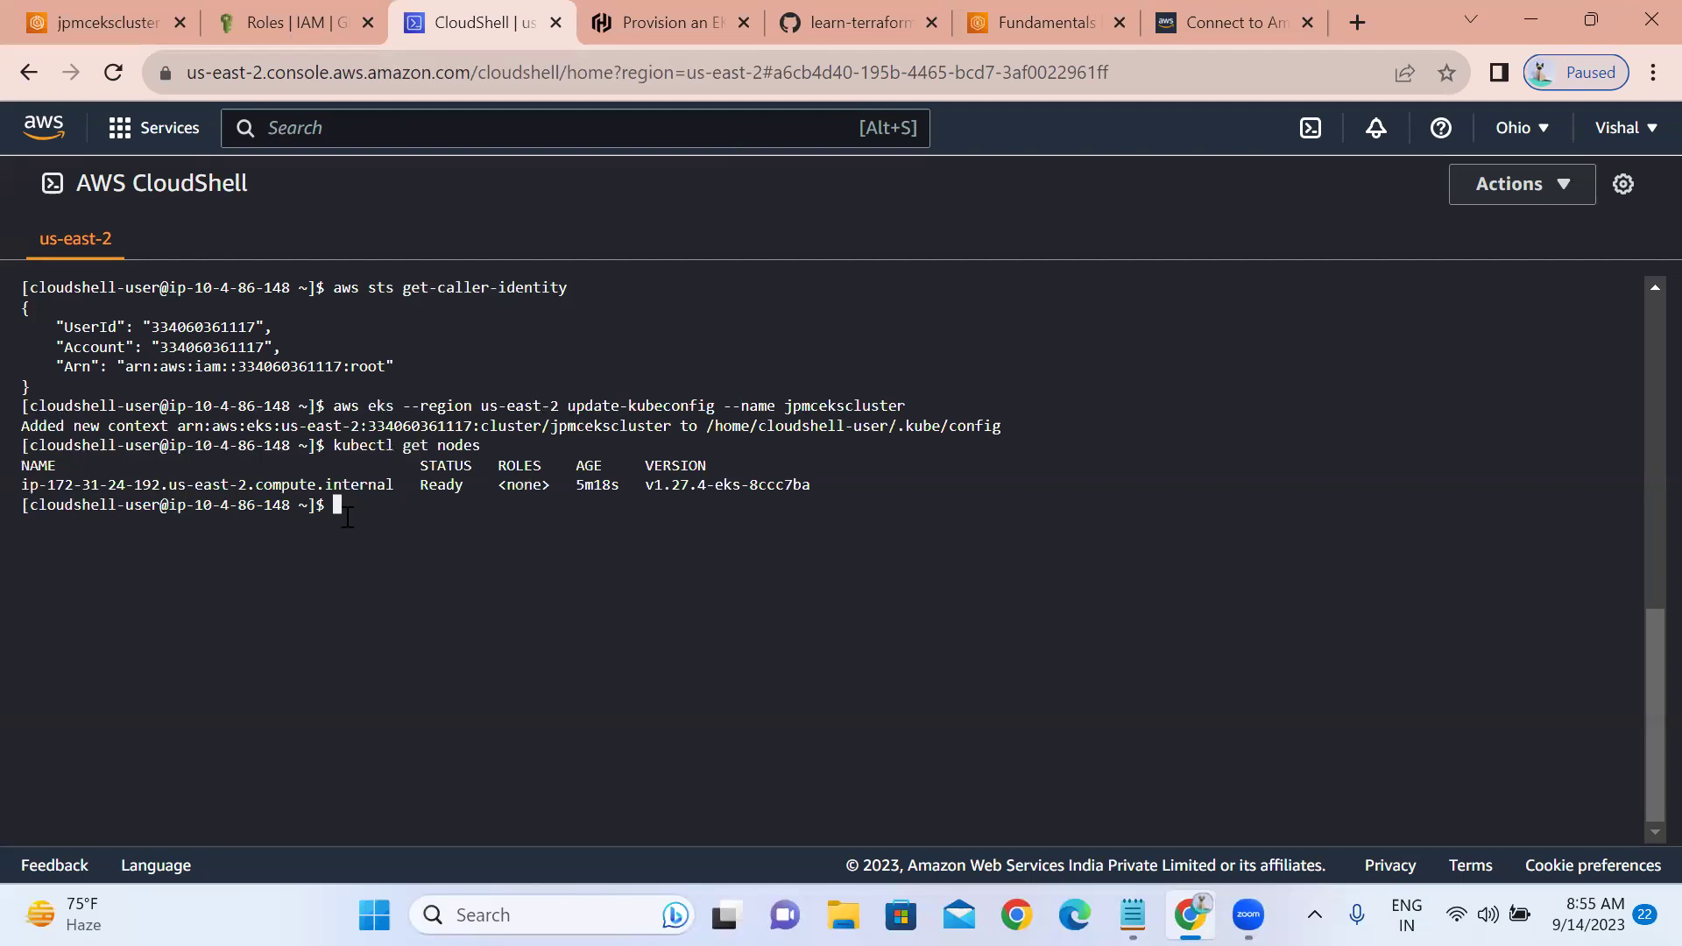
text(kubectl cluster-info)
key(Return)
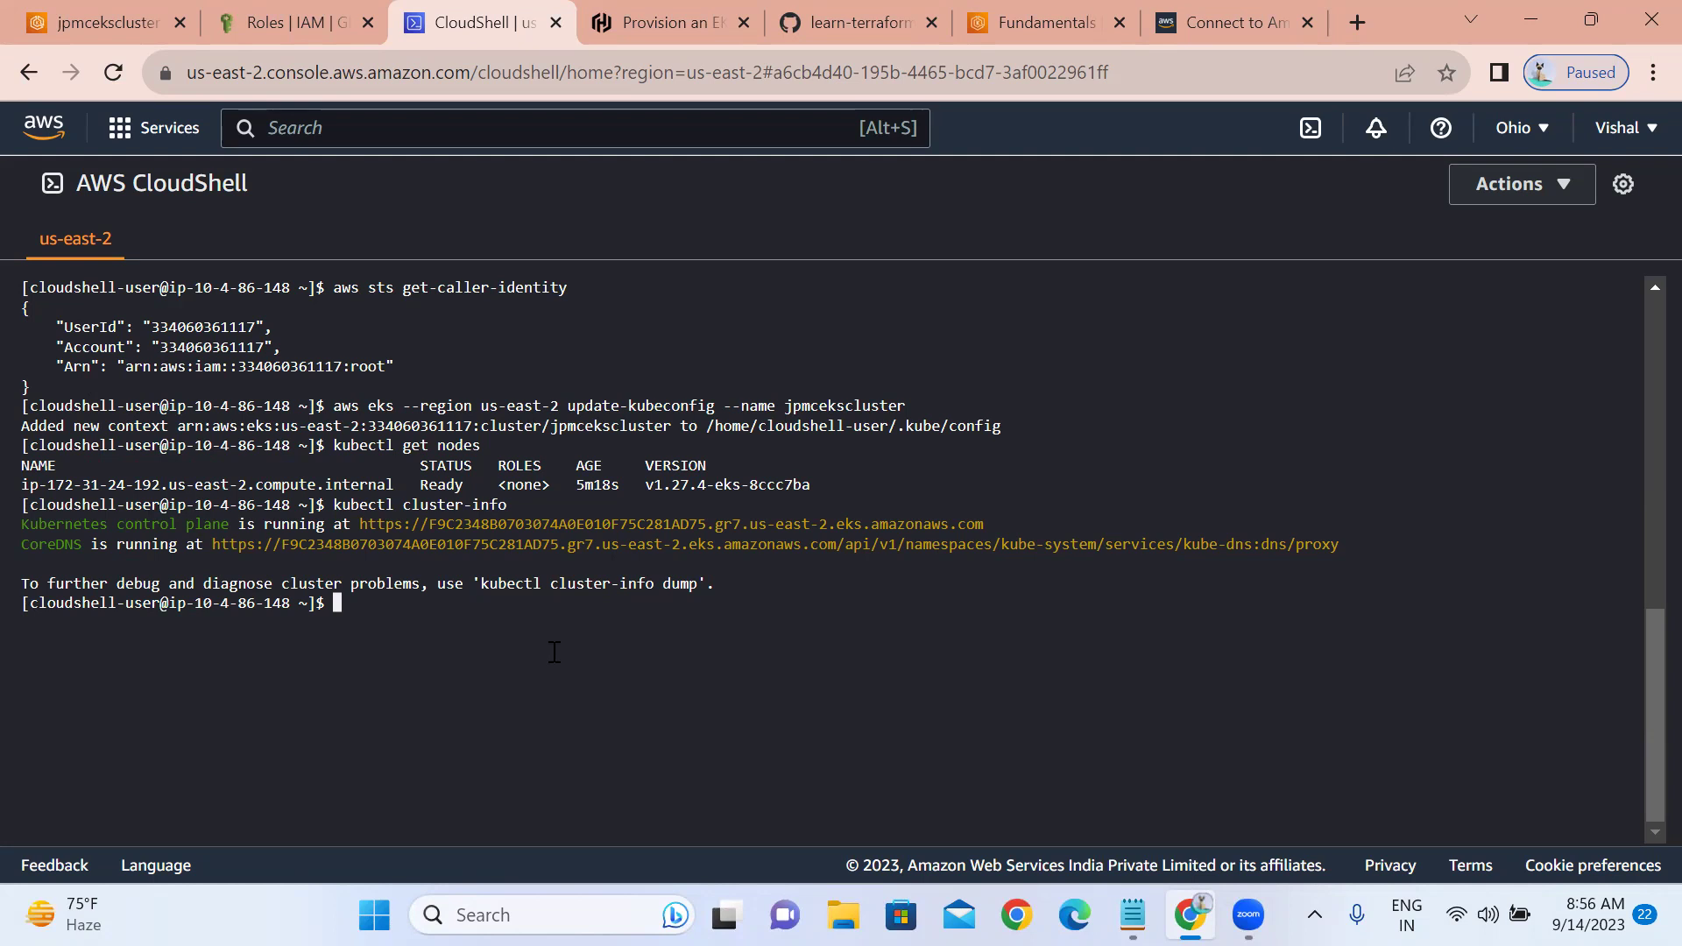
- In the EKS Workshop's Getting started lab, read the page Deploying our first component through to the catalog component's manifests
click(1057, 12)
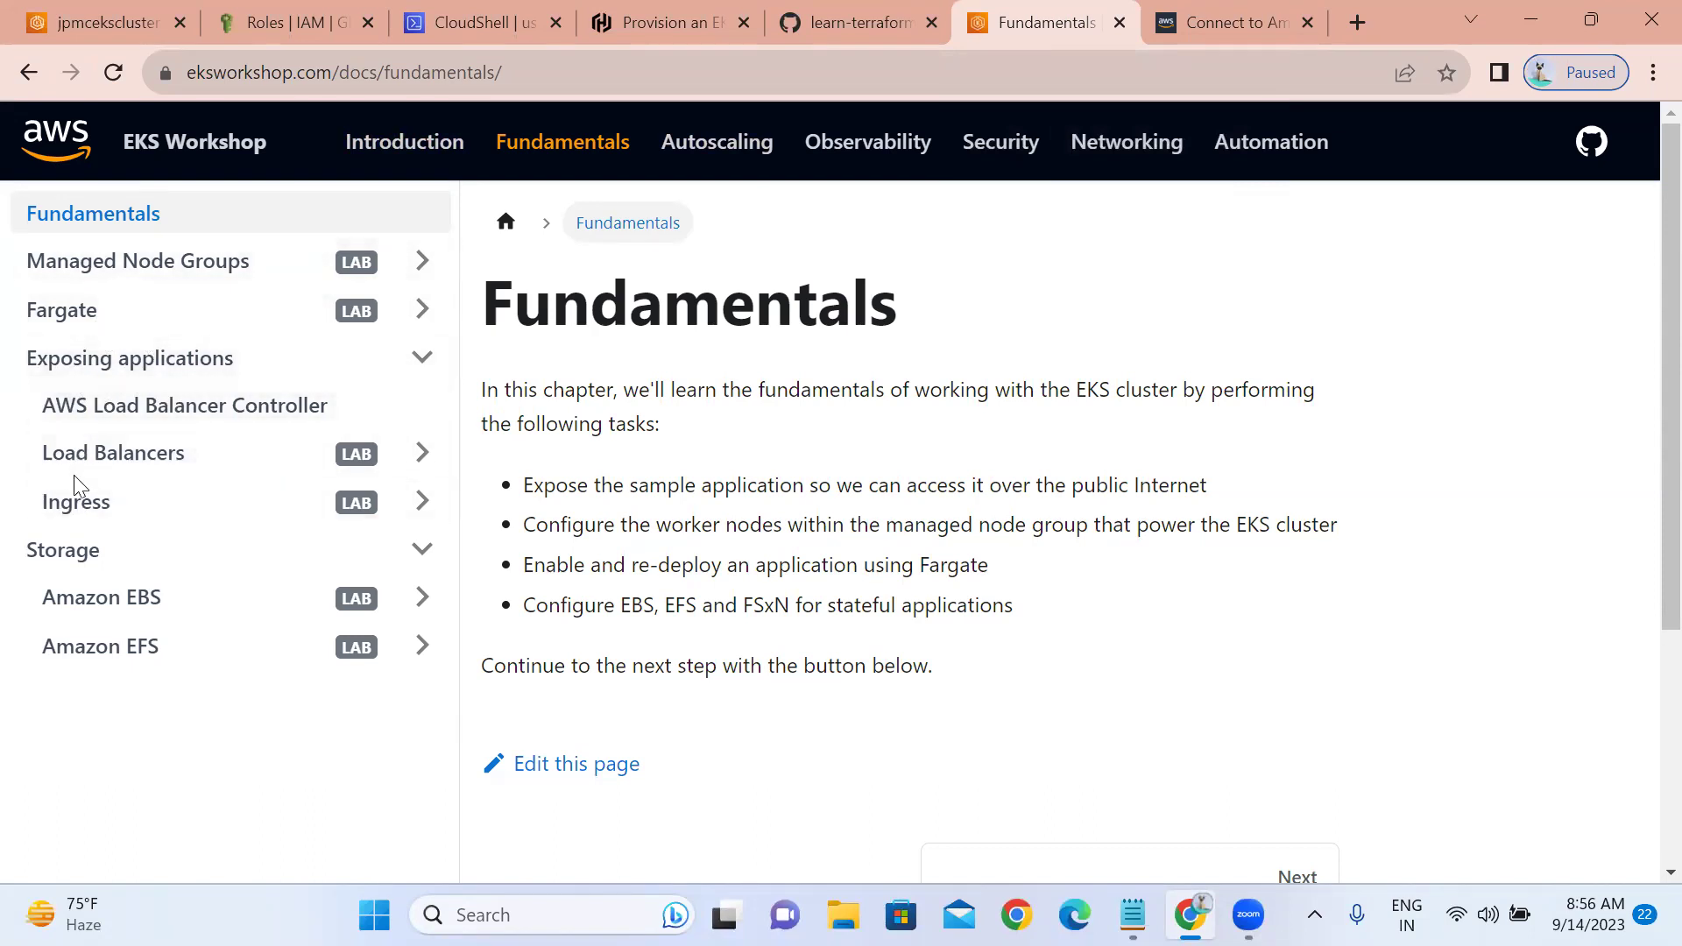
click(382, 147)
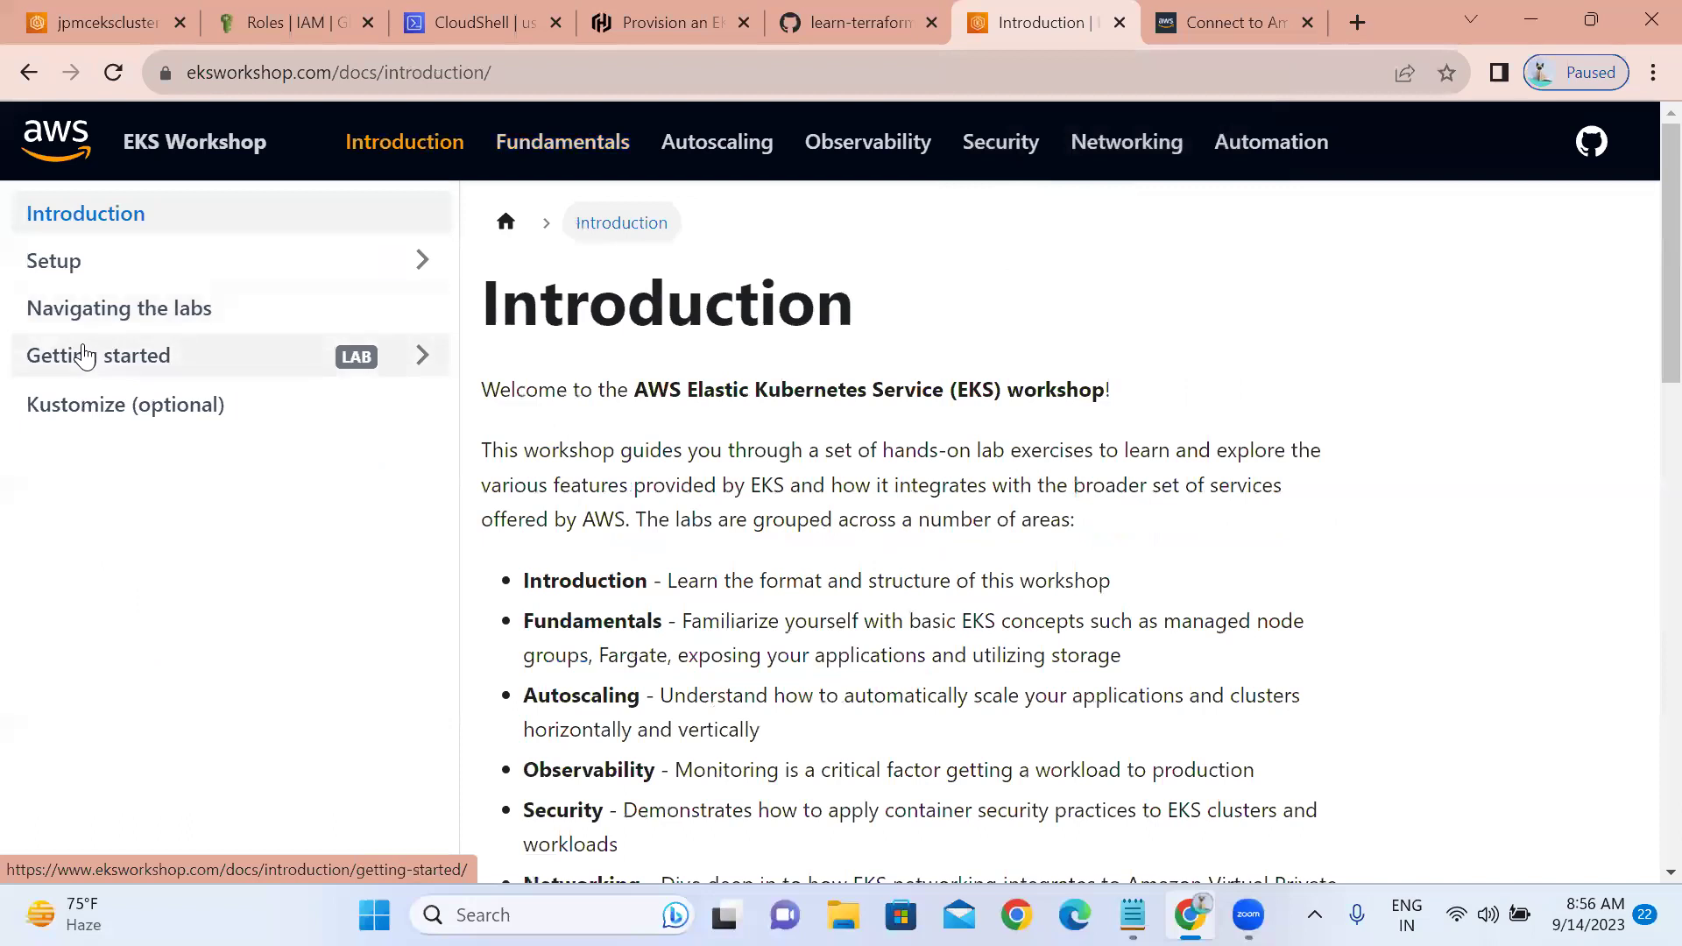
click(83, 355)
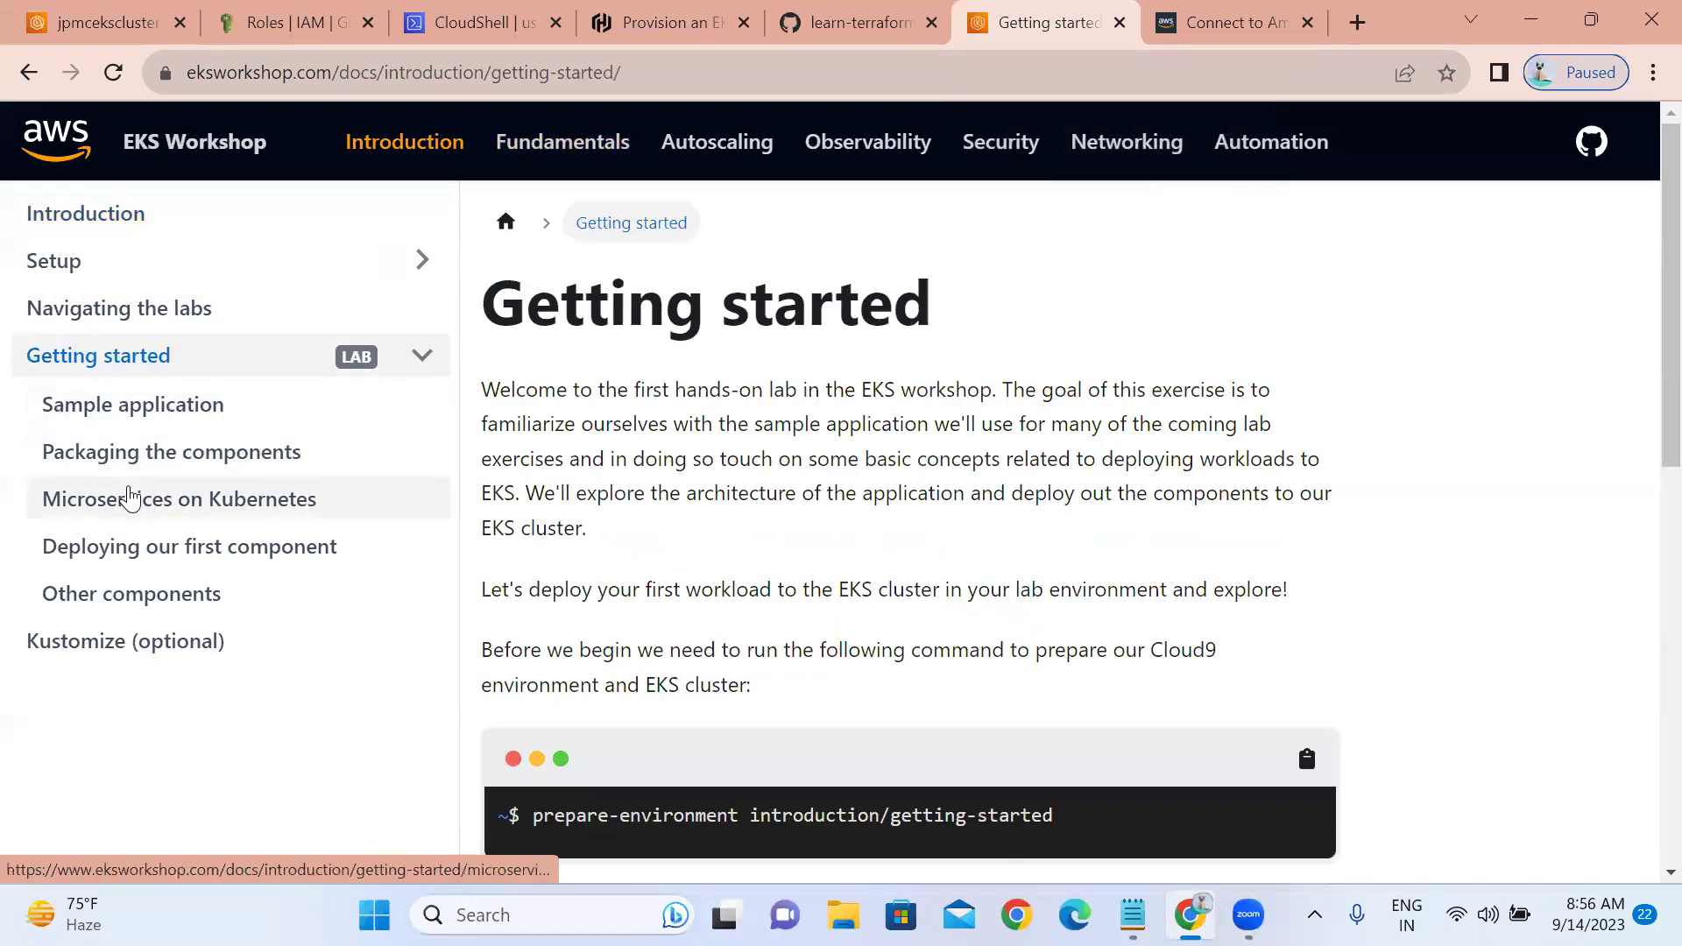
click(147, 504)
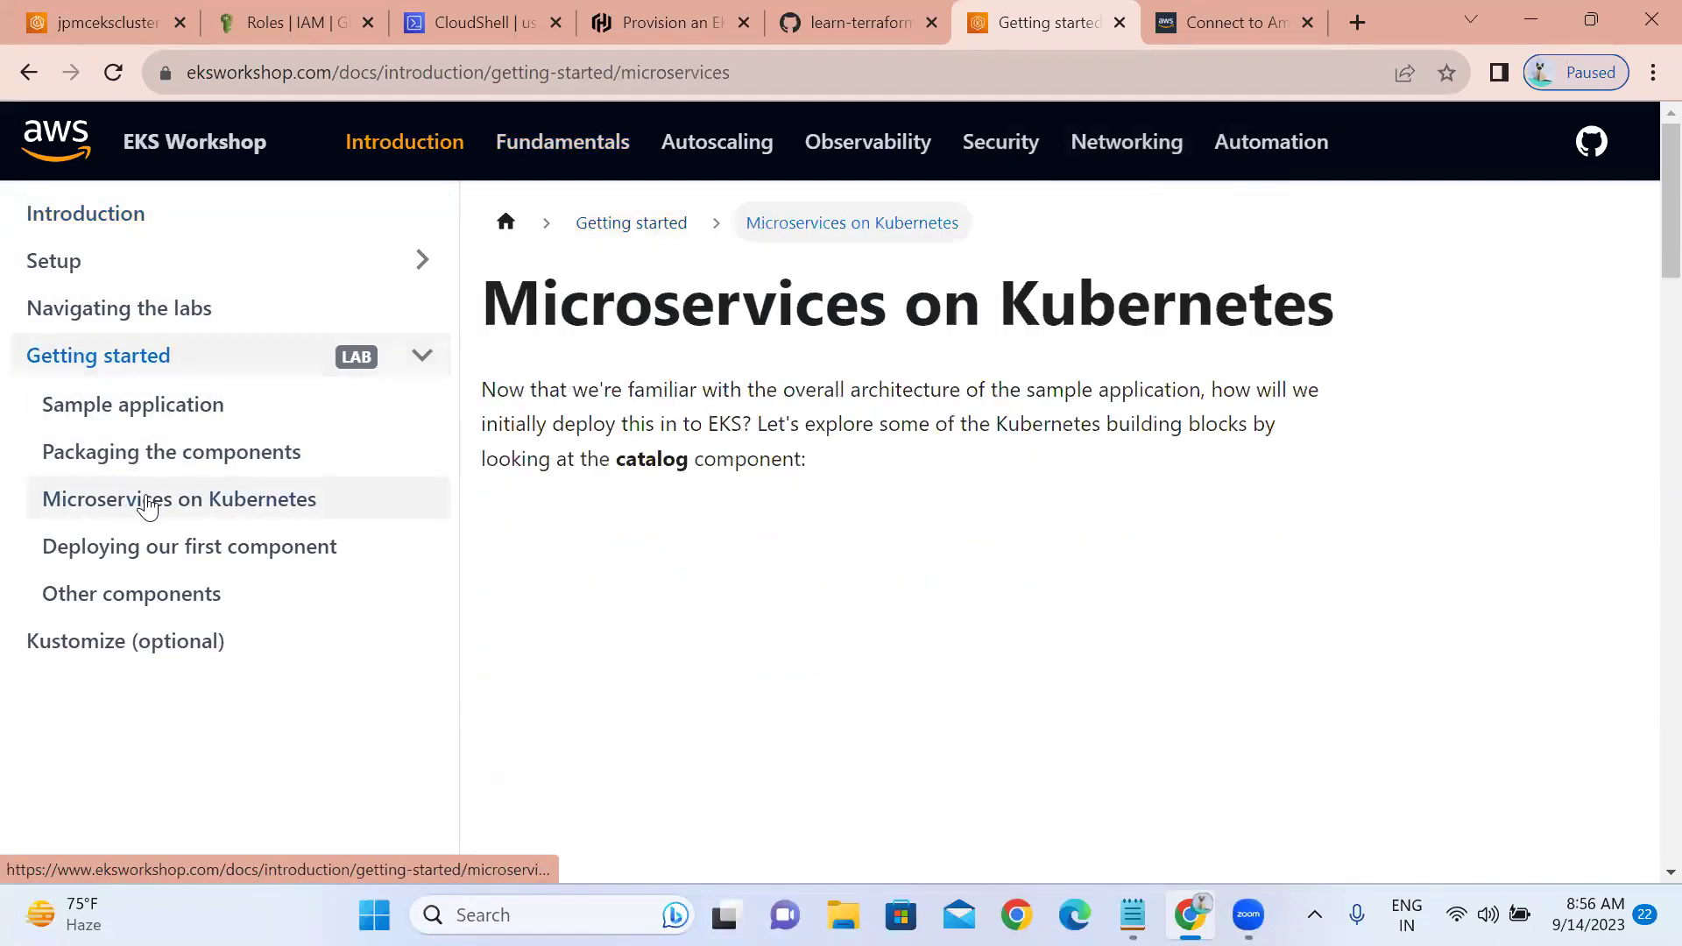
click(149, 546)
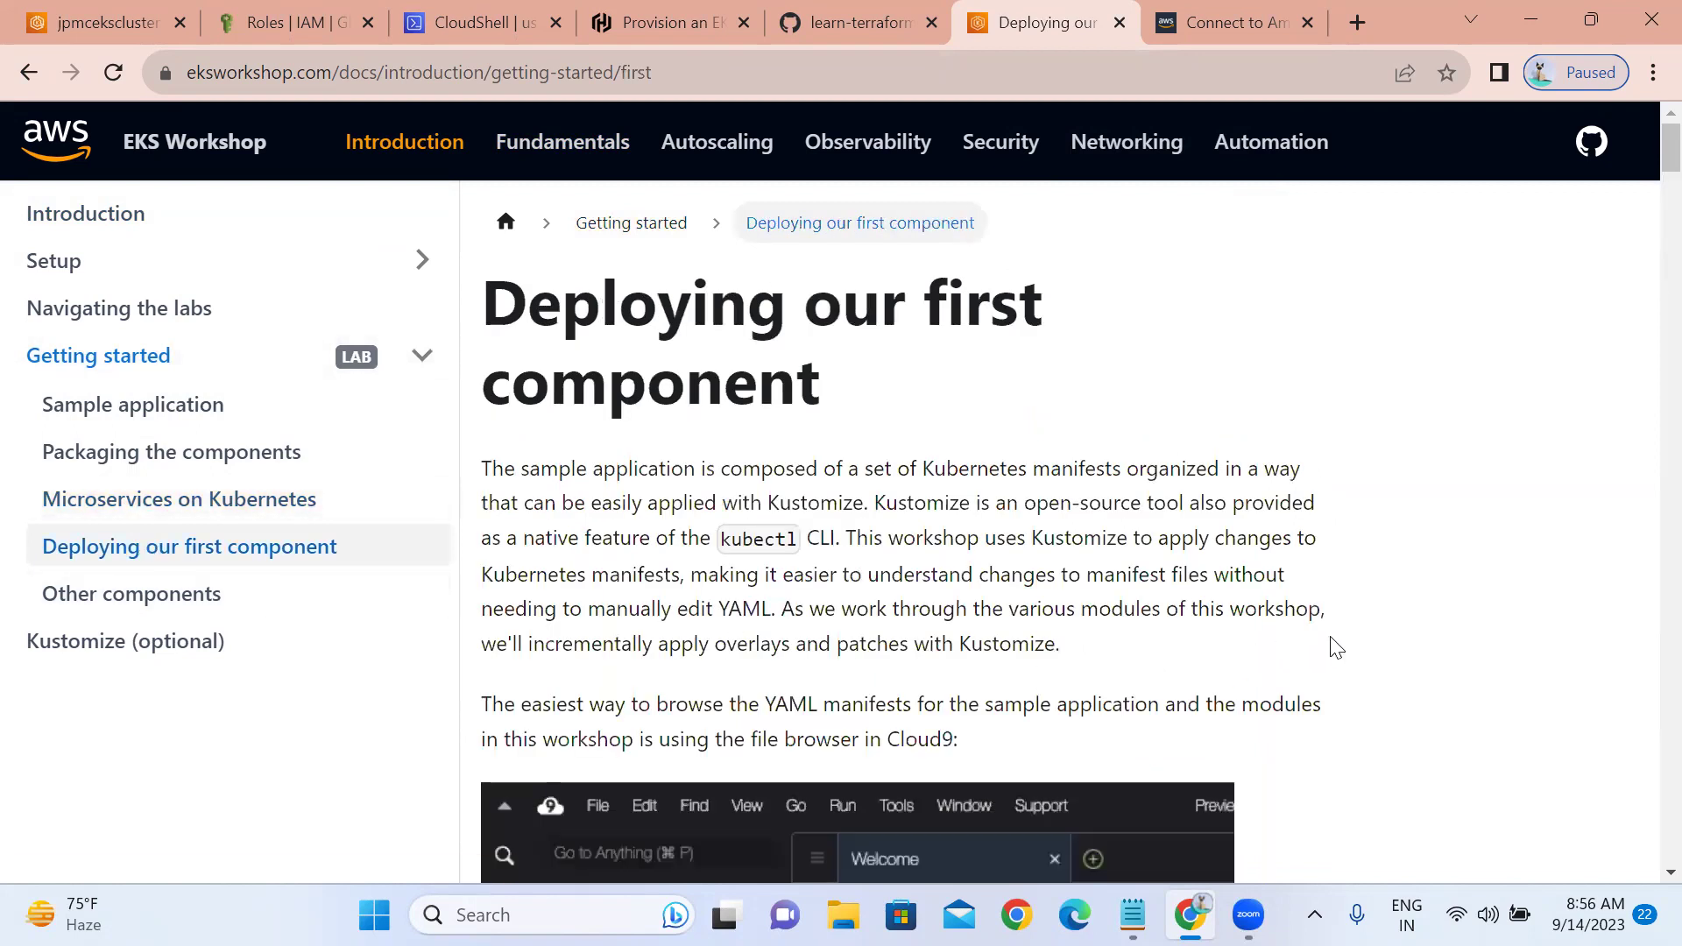
scroll(1336, 648, down, 6)
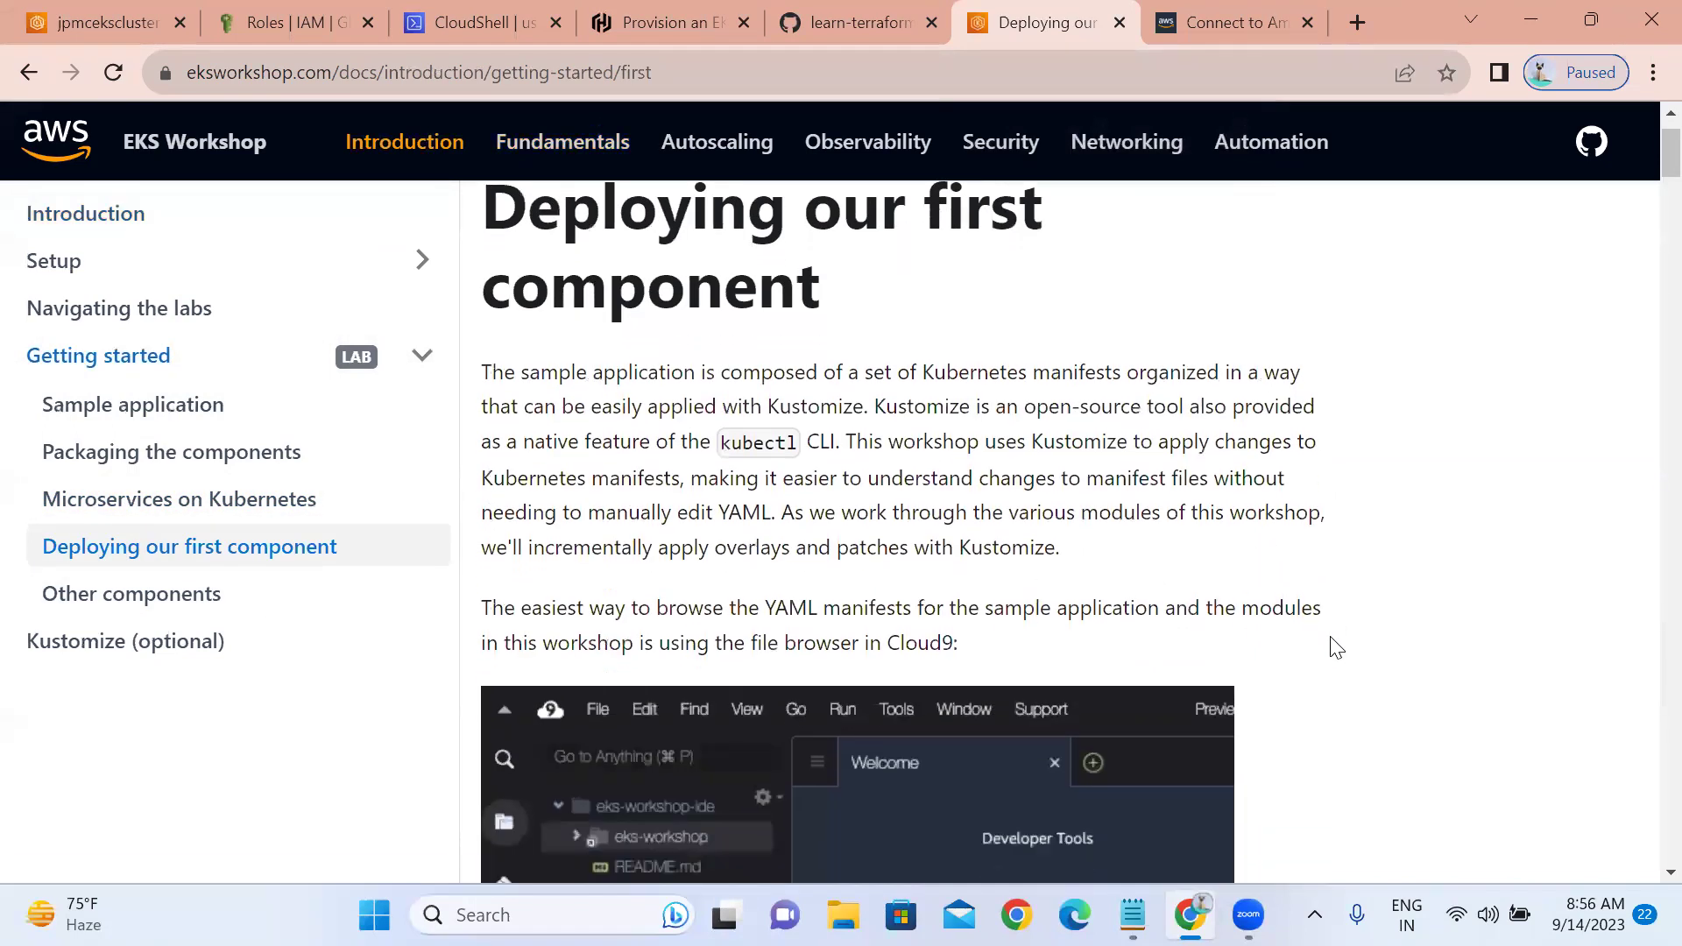
scroll(1336, 649, down, 12)
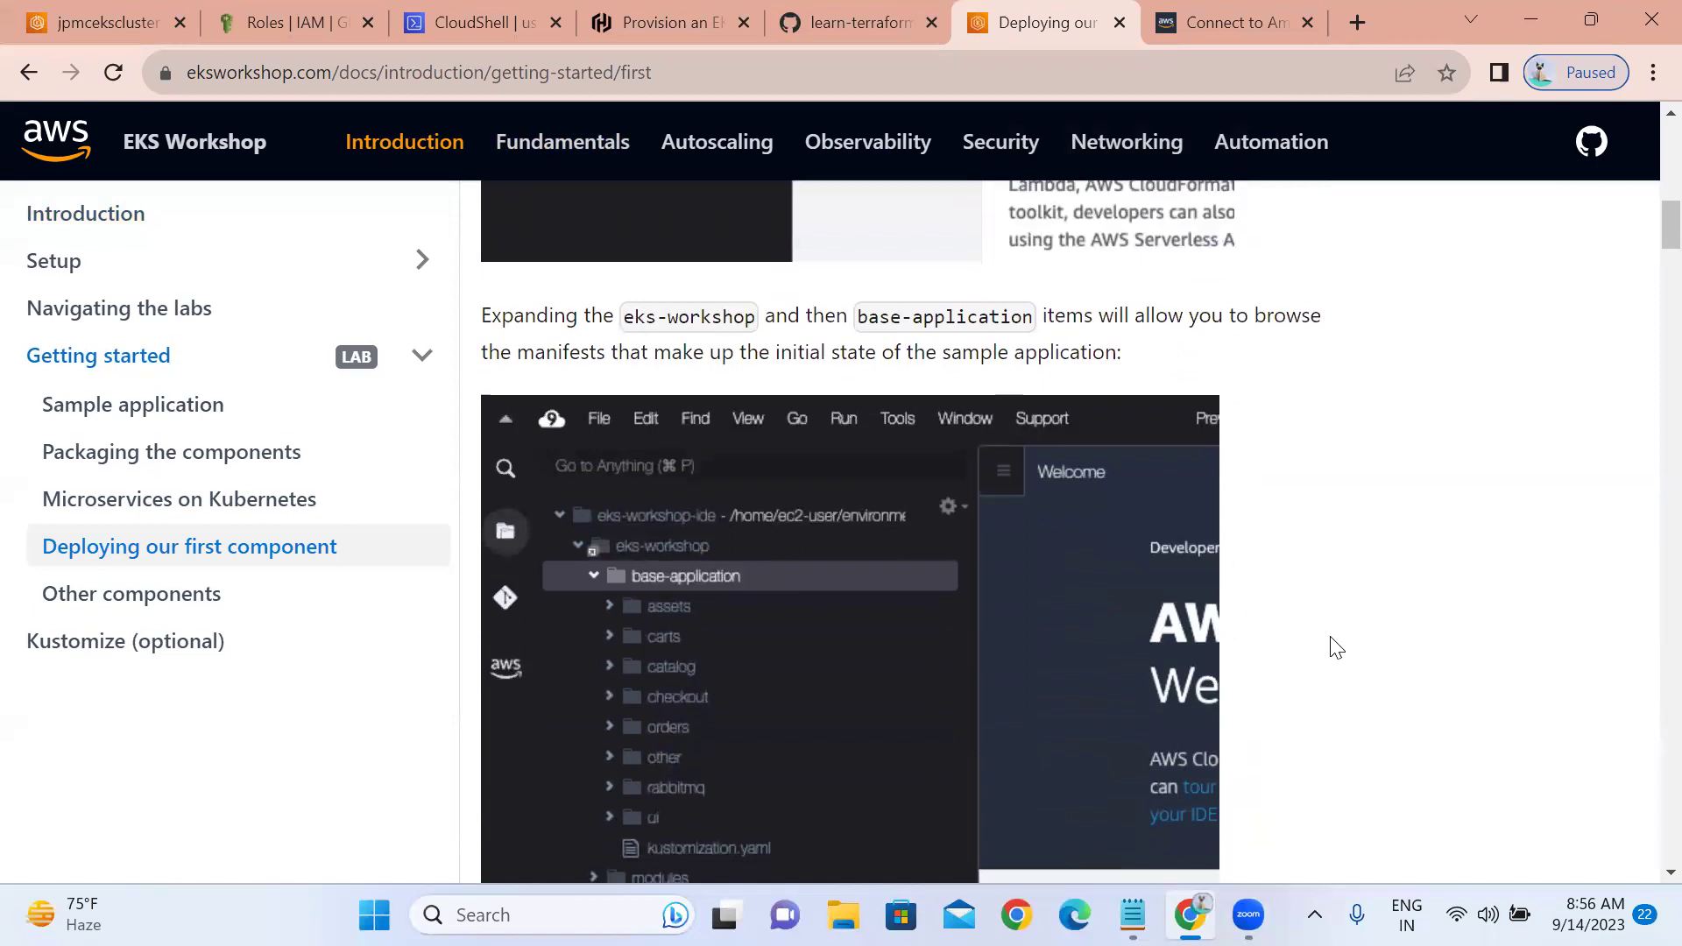
scroll(1336, 648, down, 12)
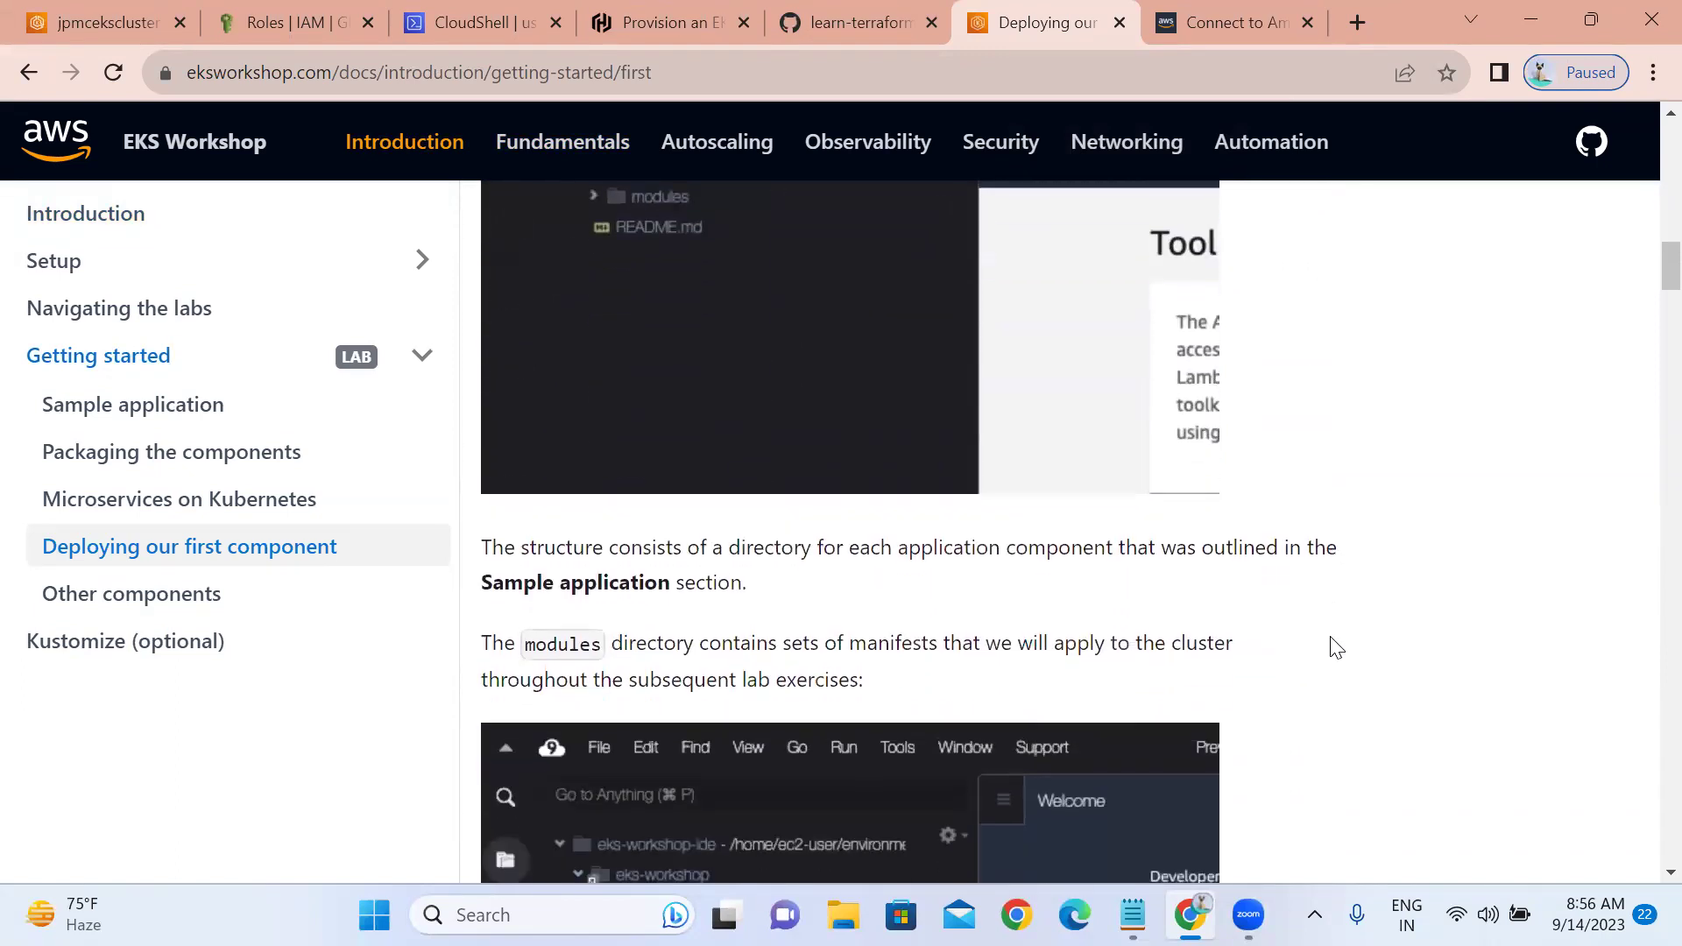
scroll(1336, 648, down, 6)
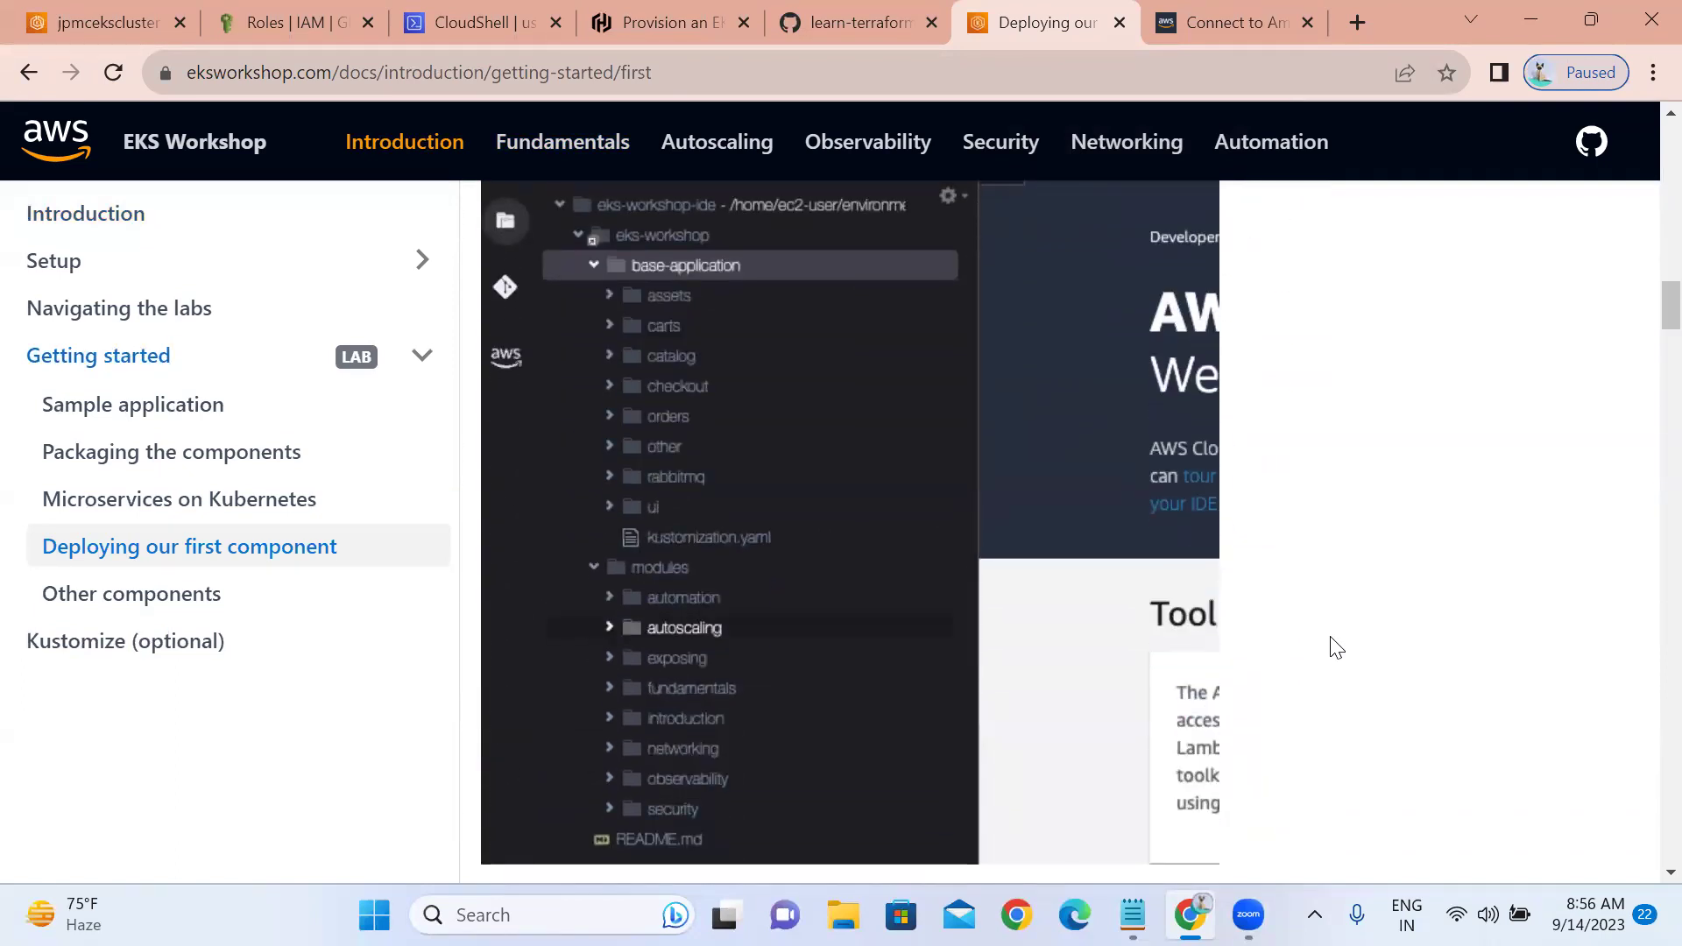
scroll(1332, 648, down, 5)
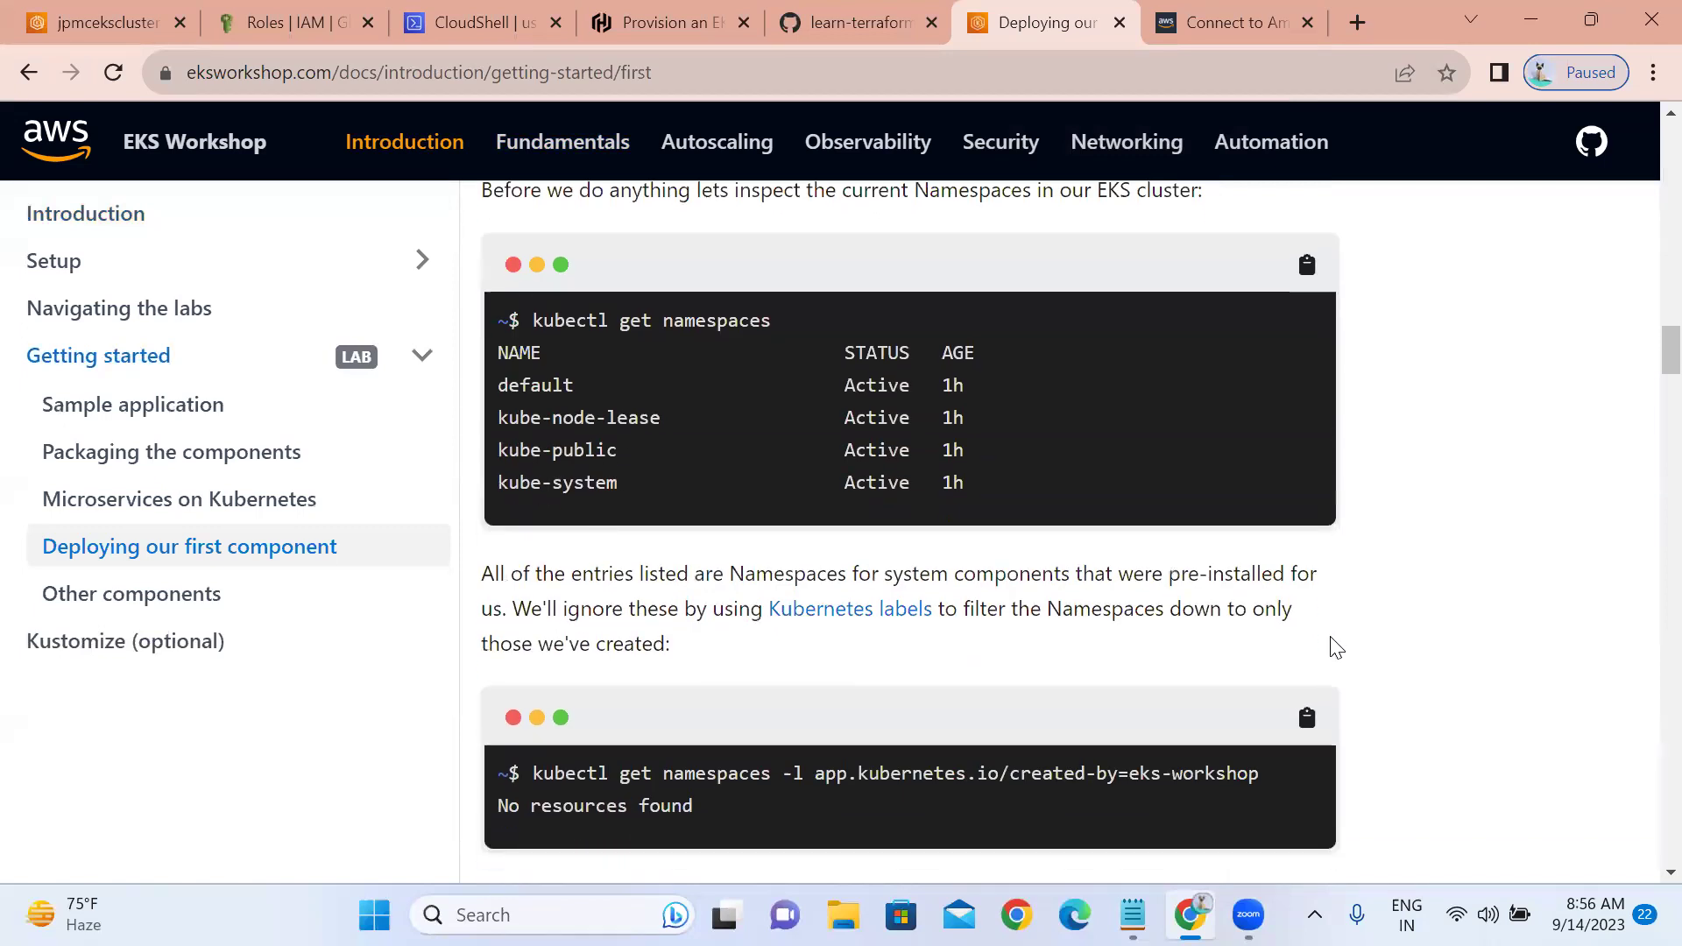
scroll(1332, 648, down, 5)
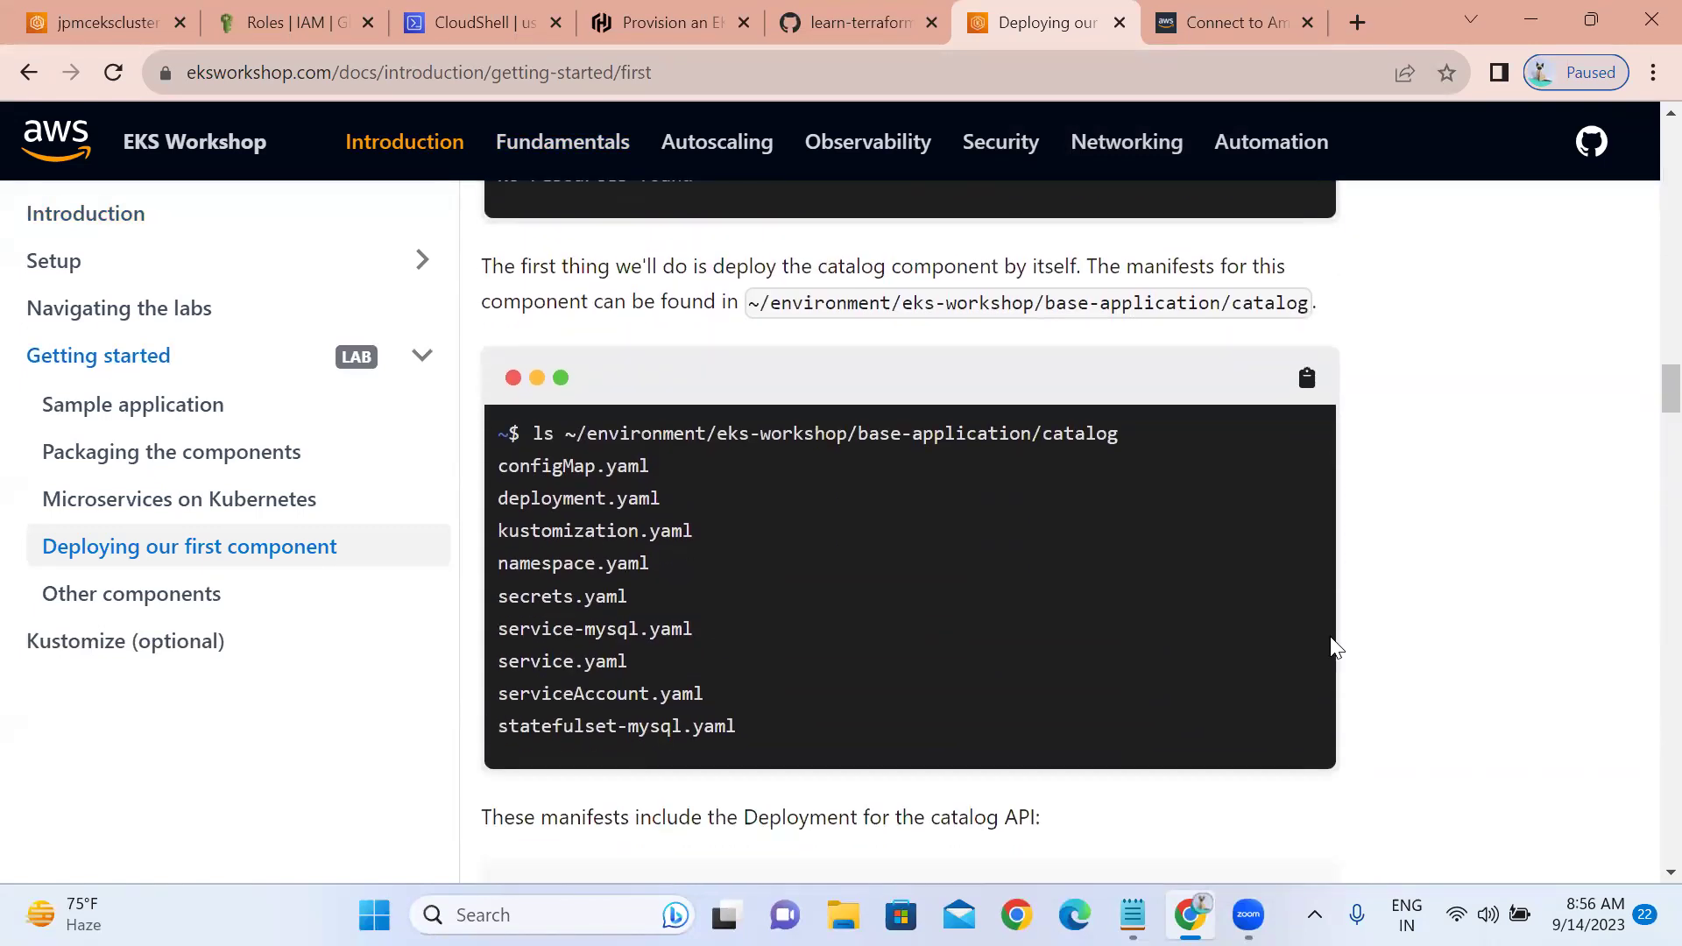
- Read through the catalog component's Deployment and Service manifests and the kubectl commands for creating it and waiting for its pods
scroll(1332, 648, down, 5)
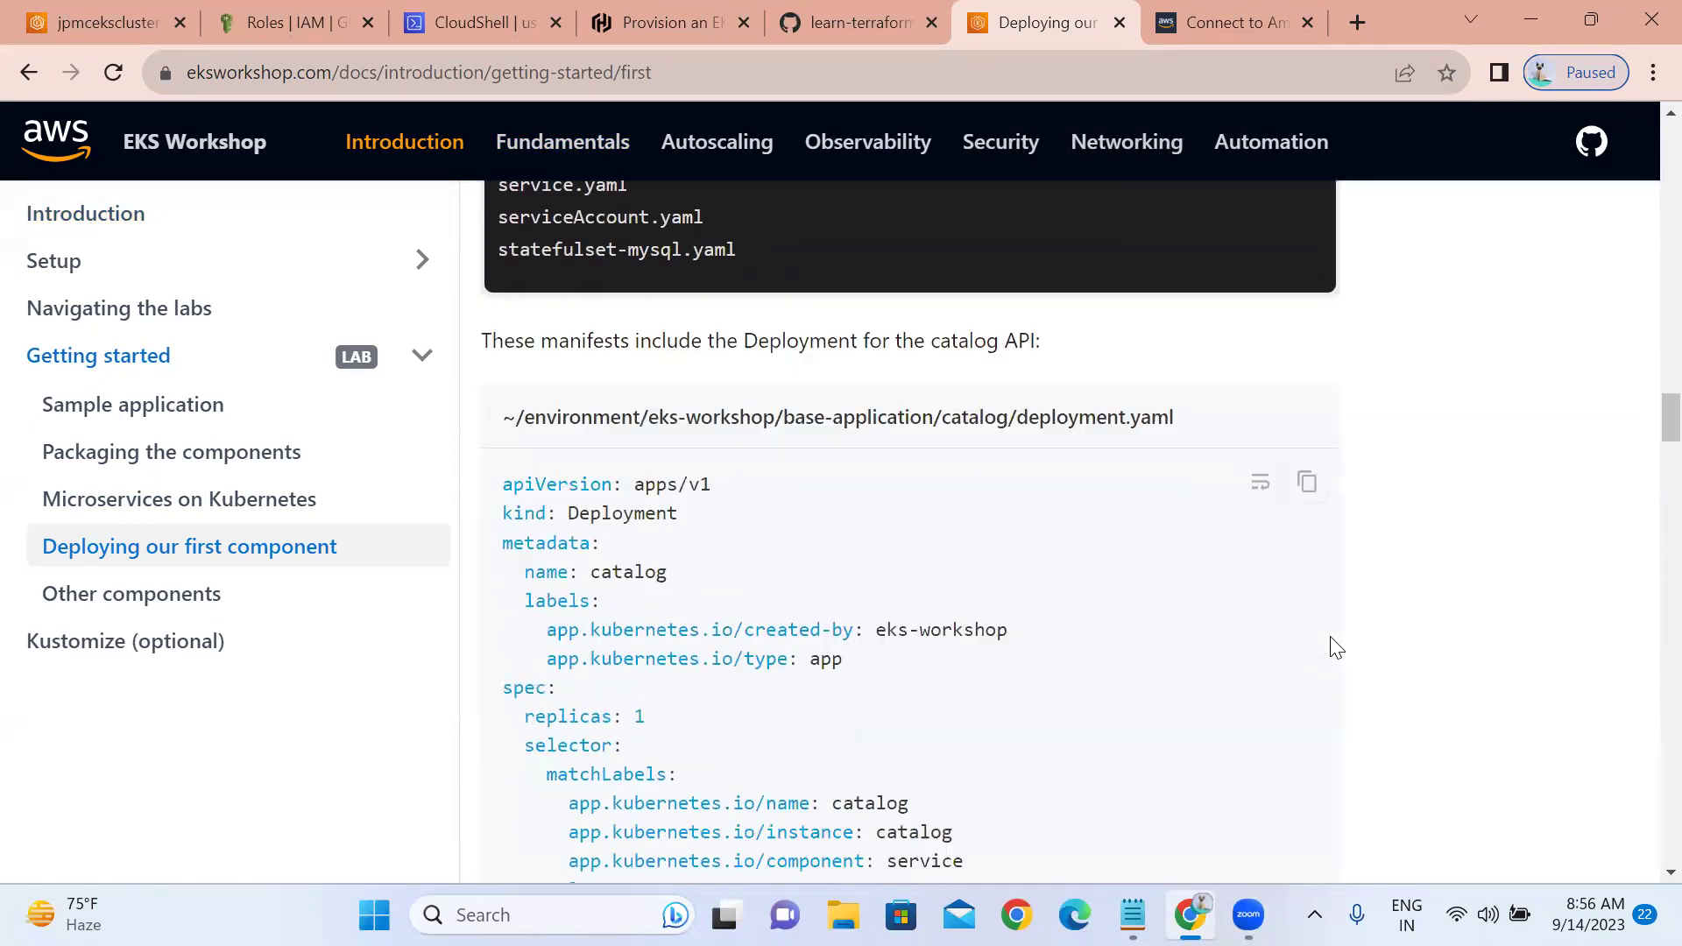
scroll(1335, 648, down, 2)
scroll(1334, 648, down, 12)
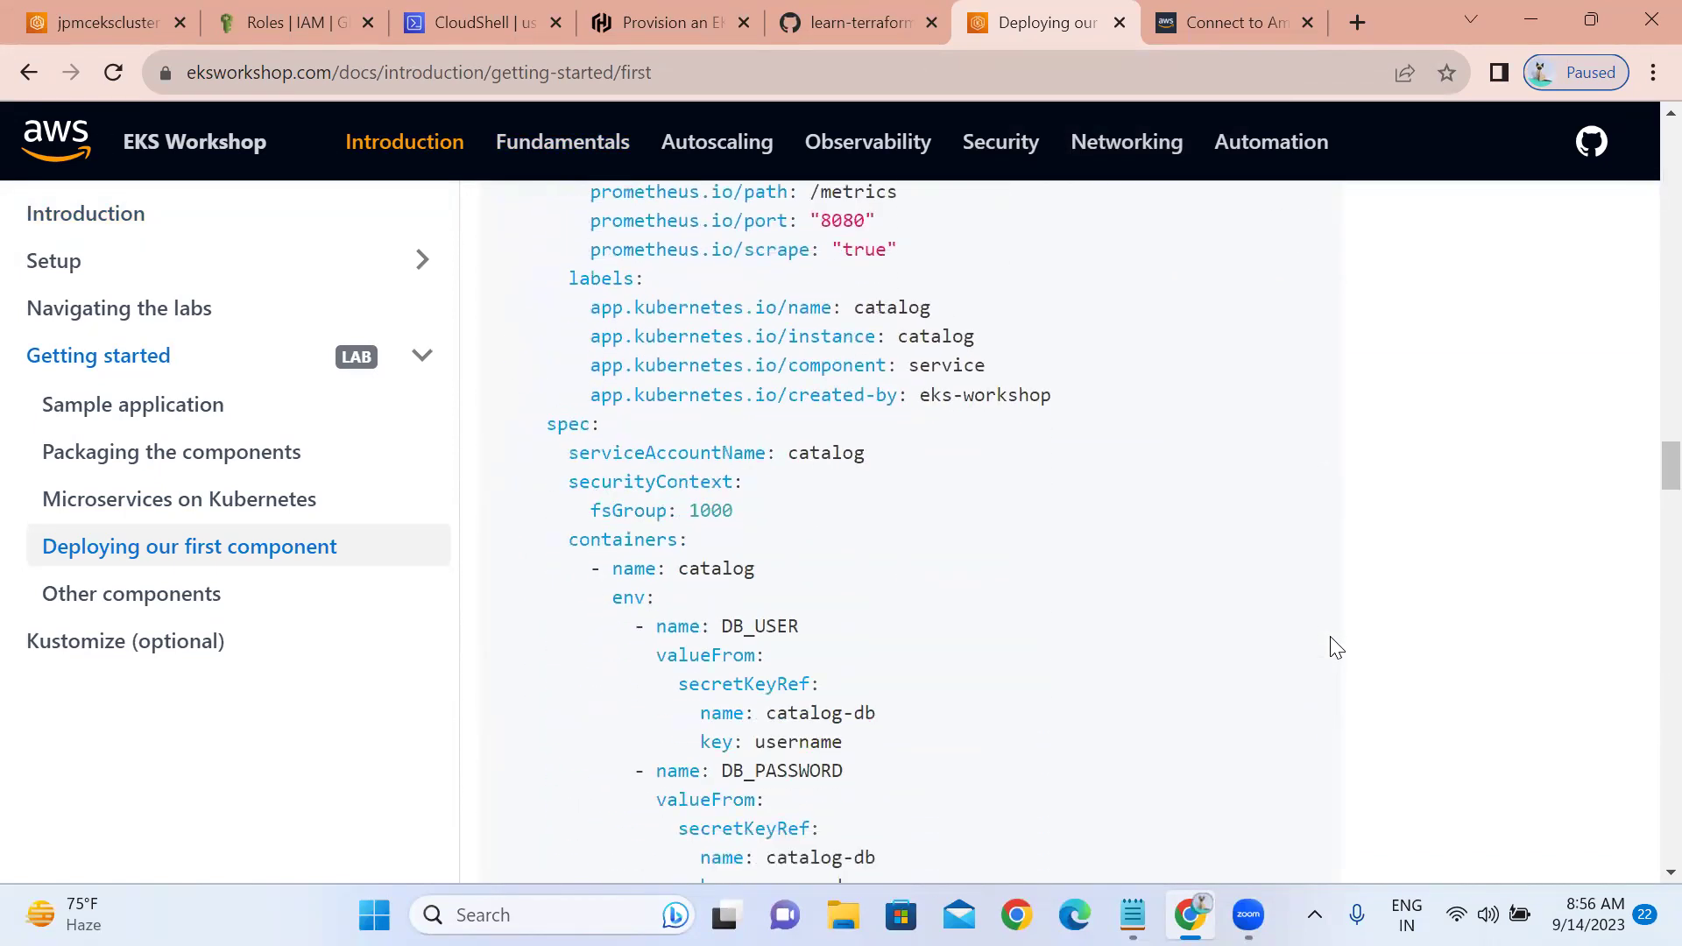
scroll(1335, 648, down, 8)
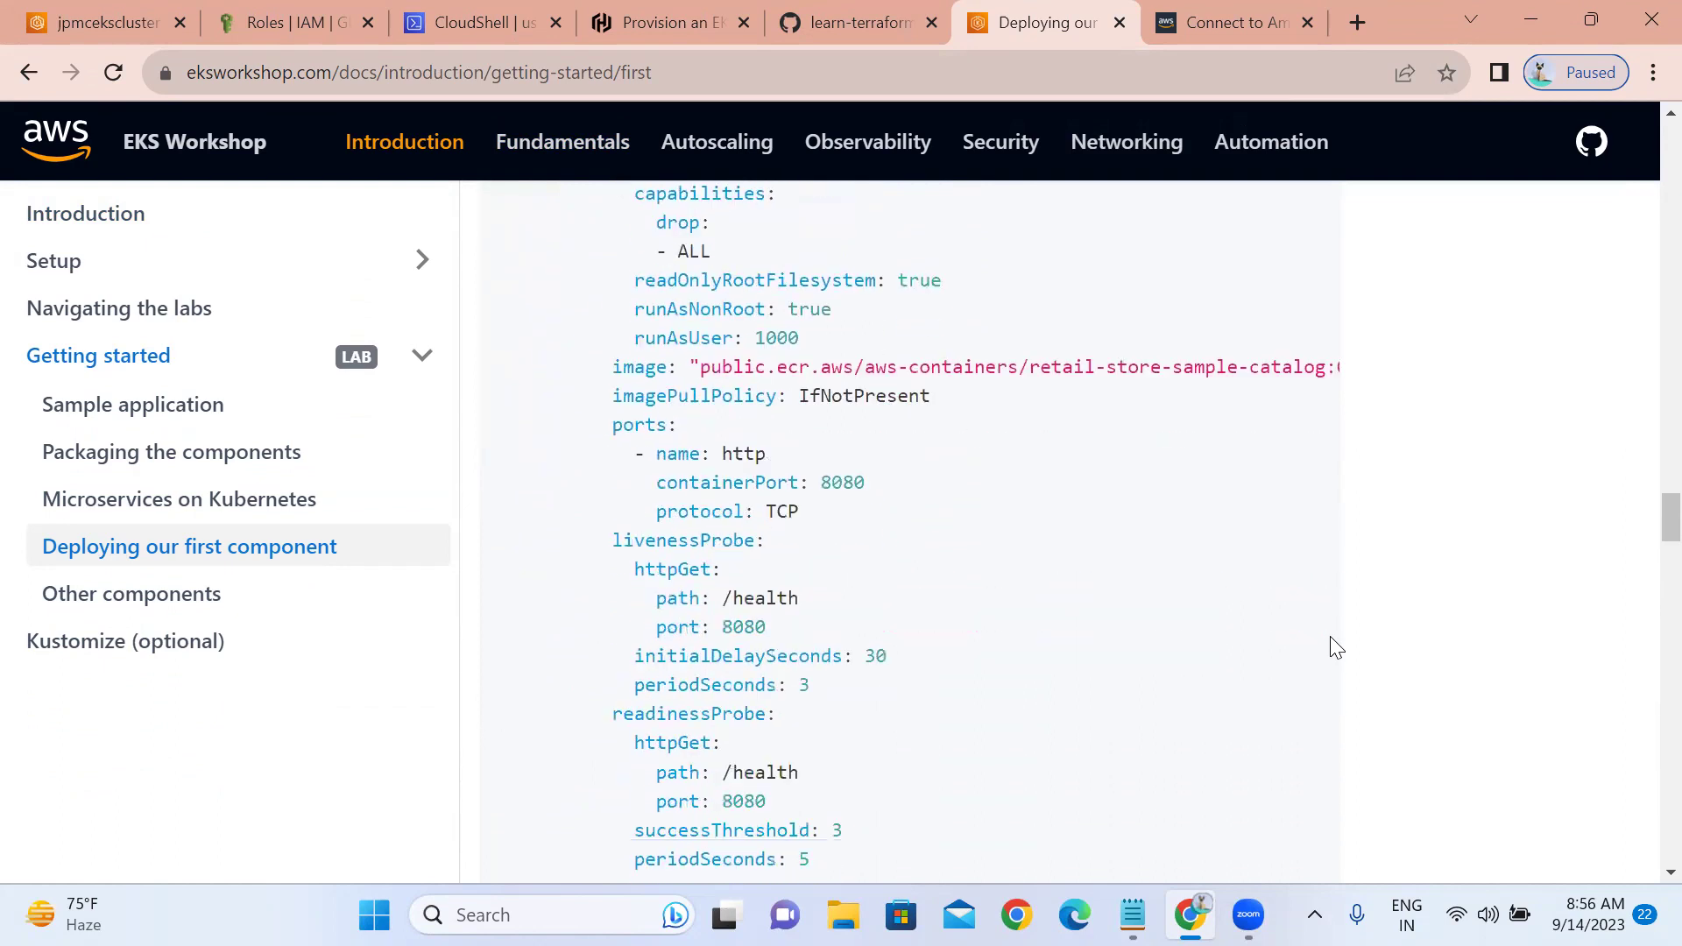
scroll(1335, 648, down, 7)
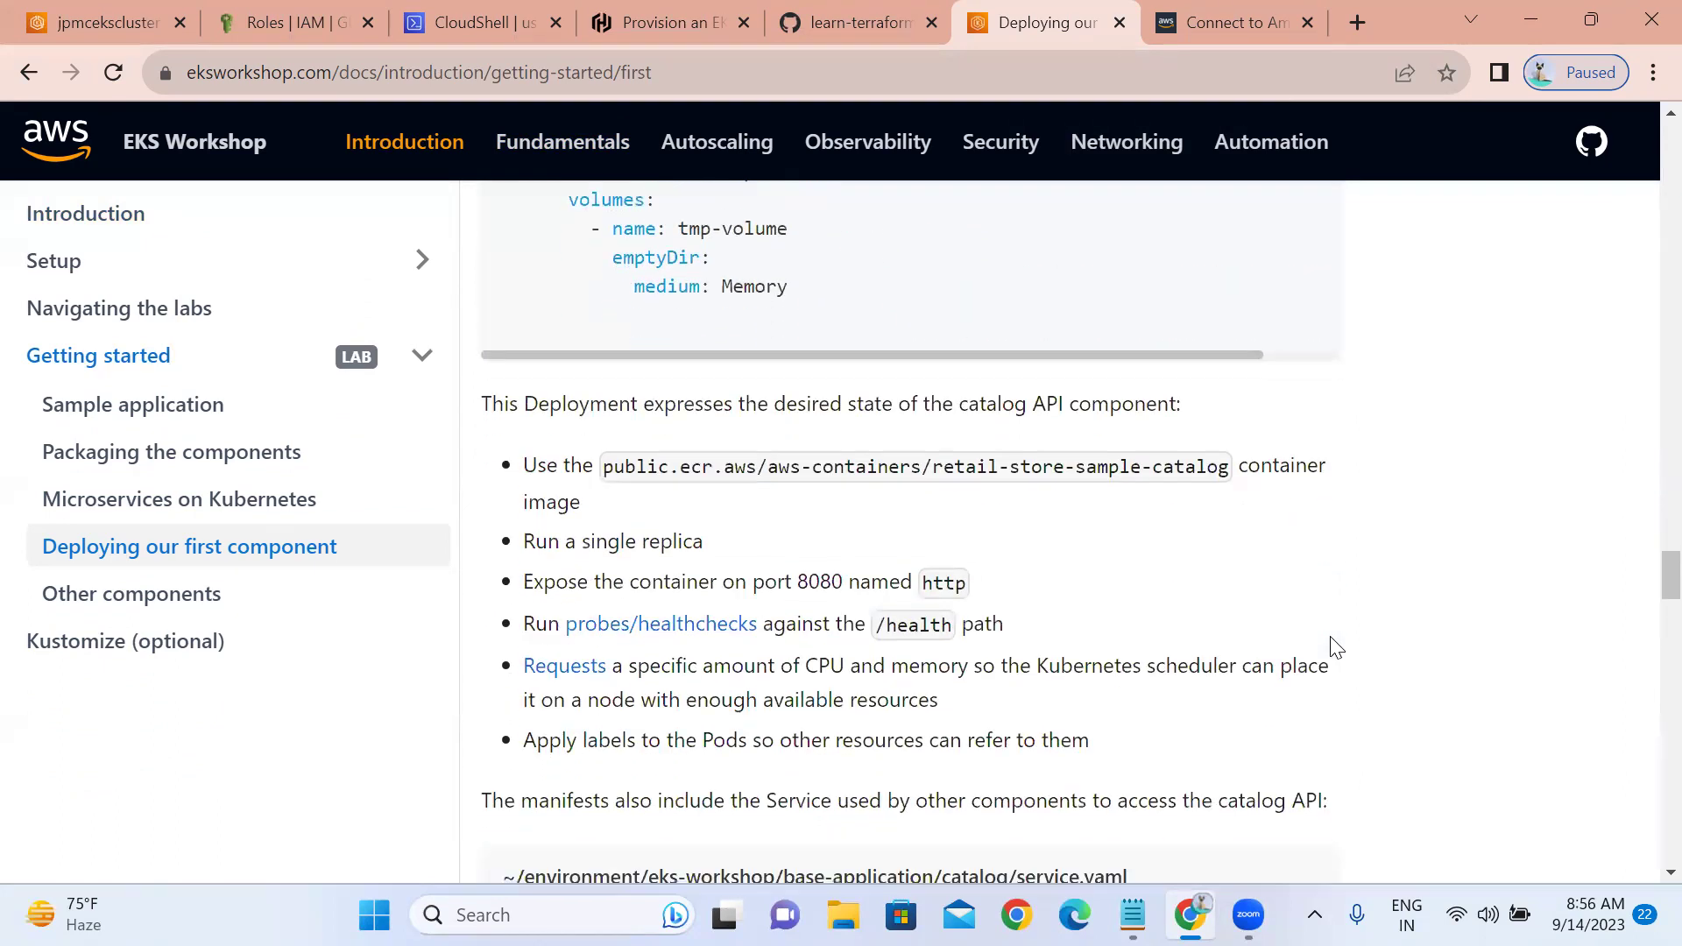
scroll(1335, 648, down, 8)
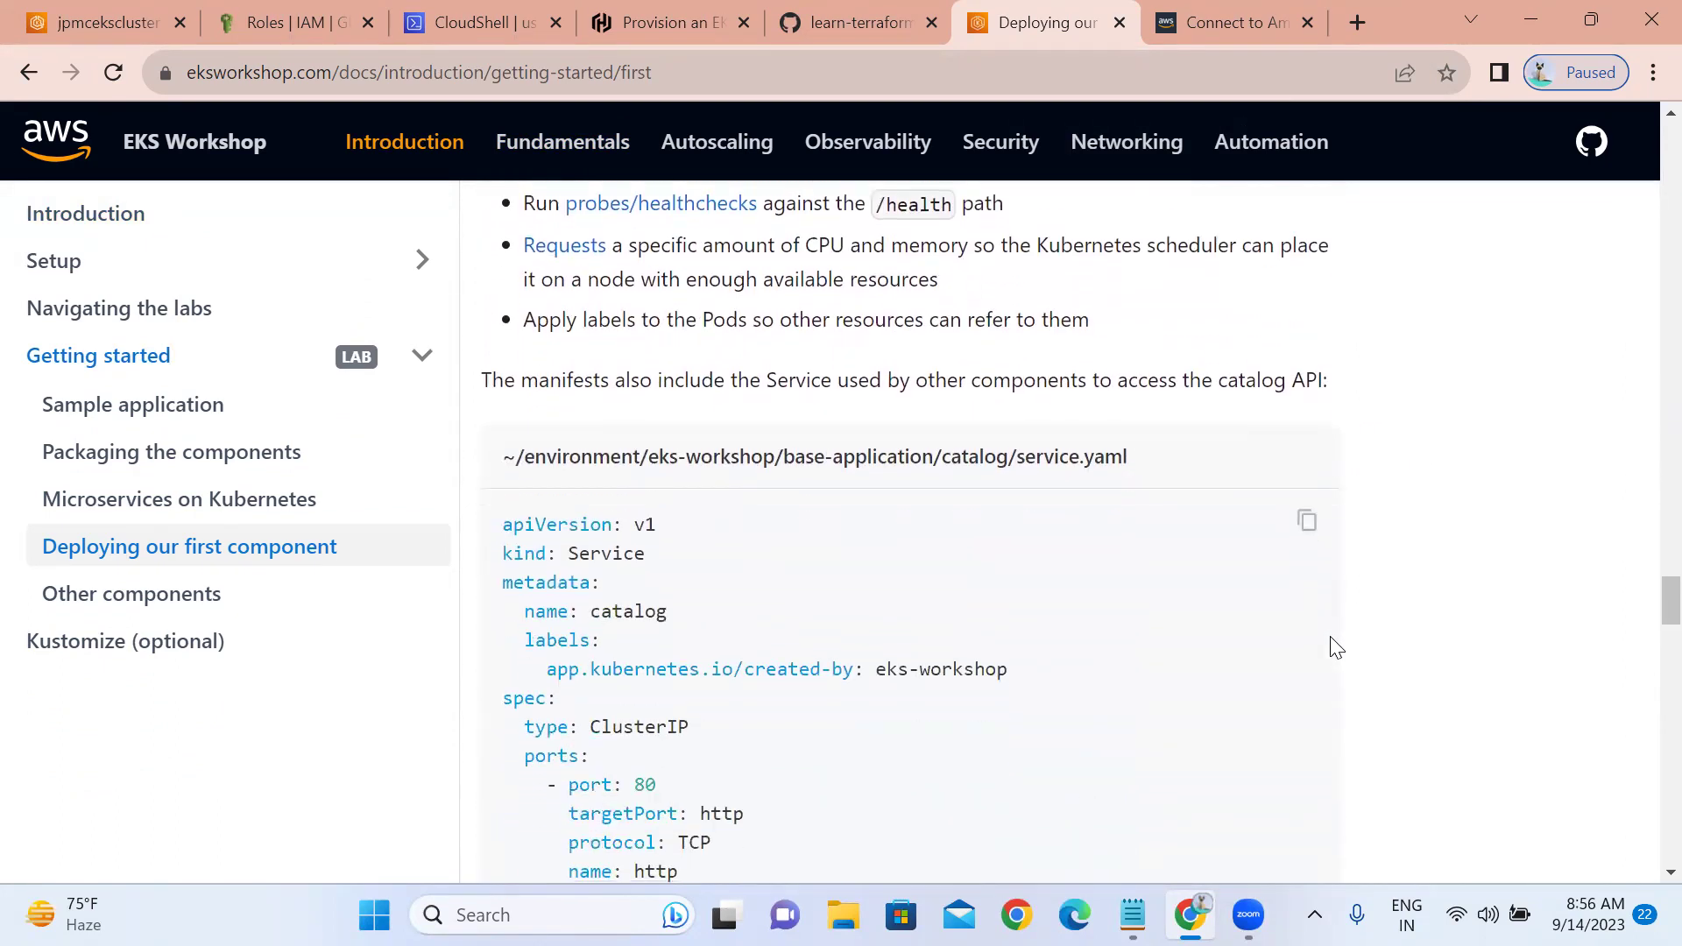
scroll(1335, 648, down, 7)
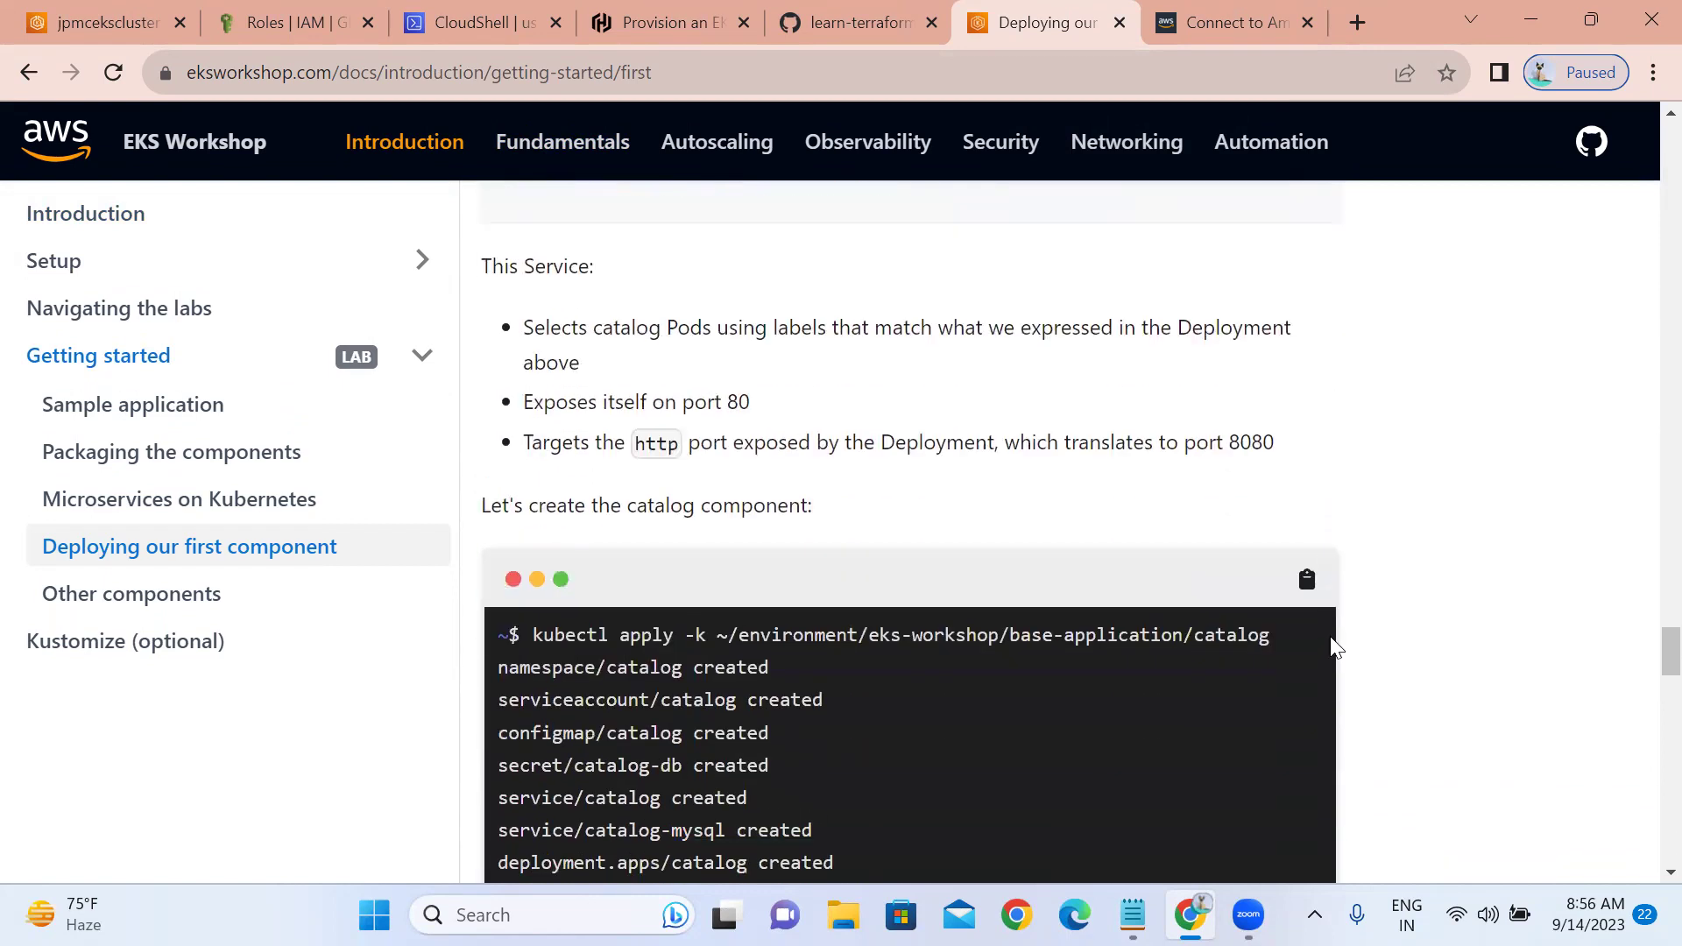
scroll(1335, 648, down, 8)
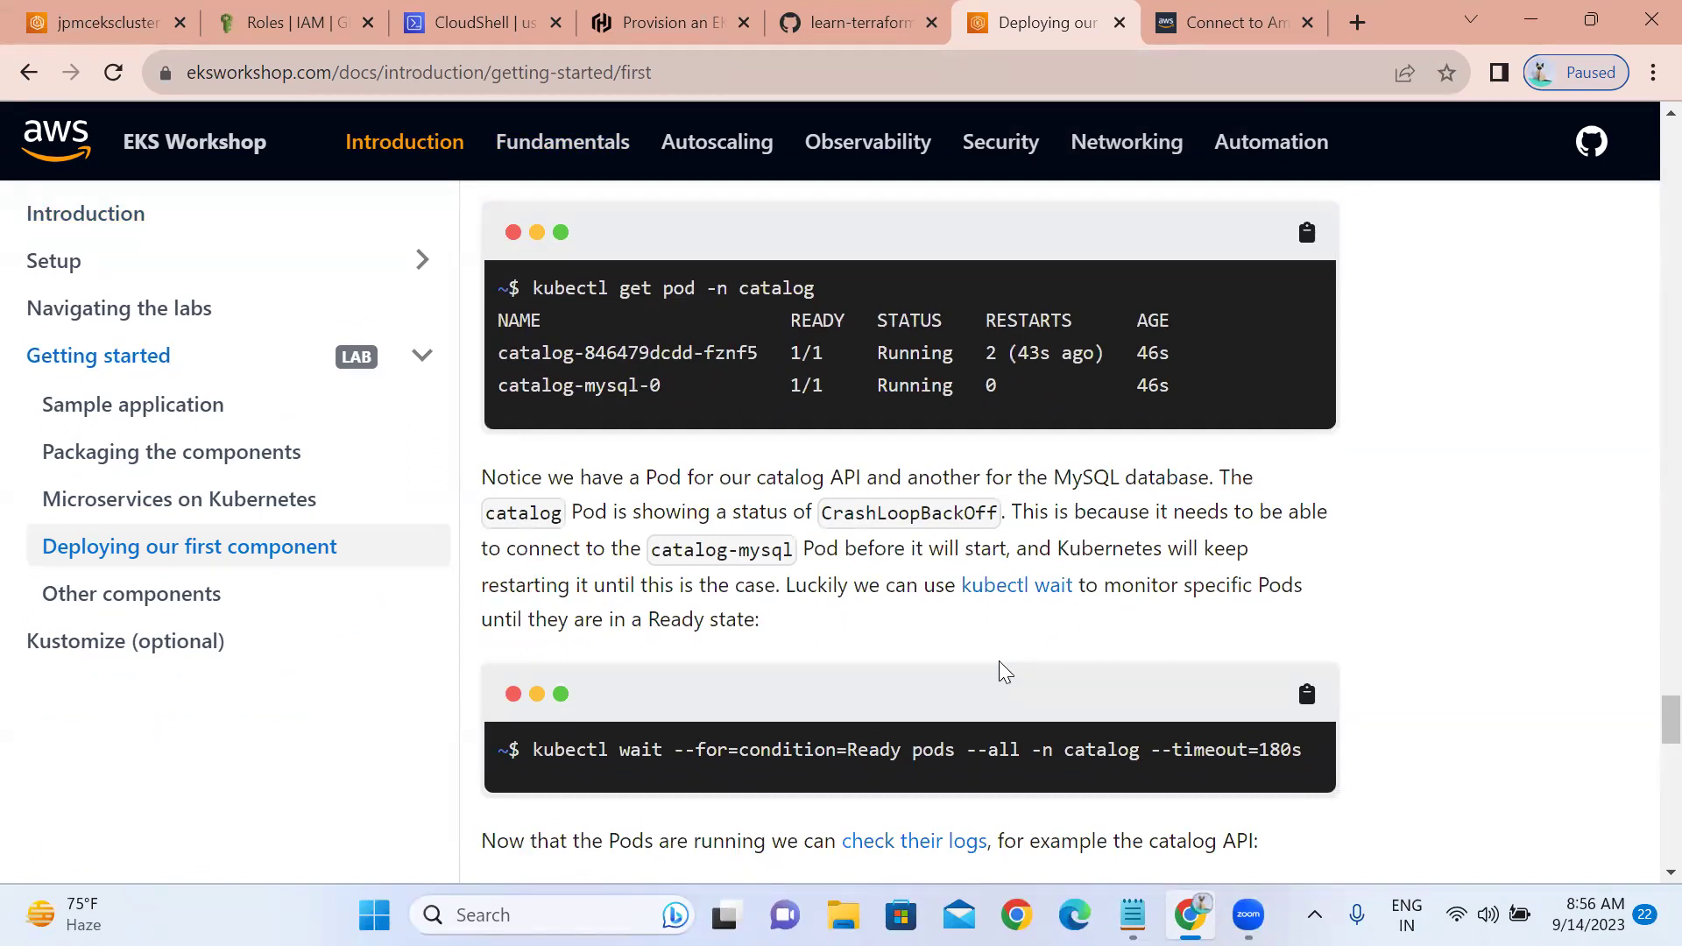
click(963, 745)
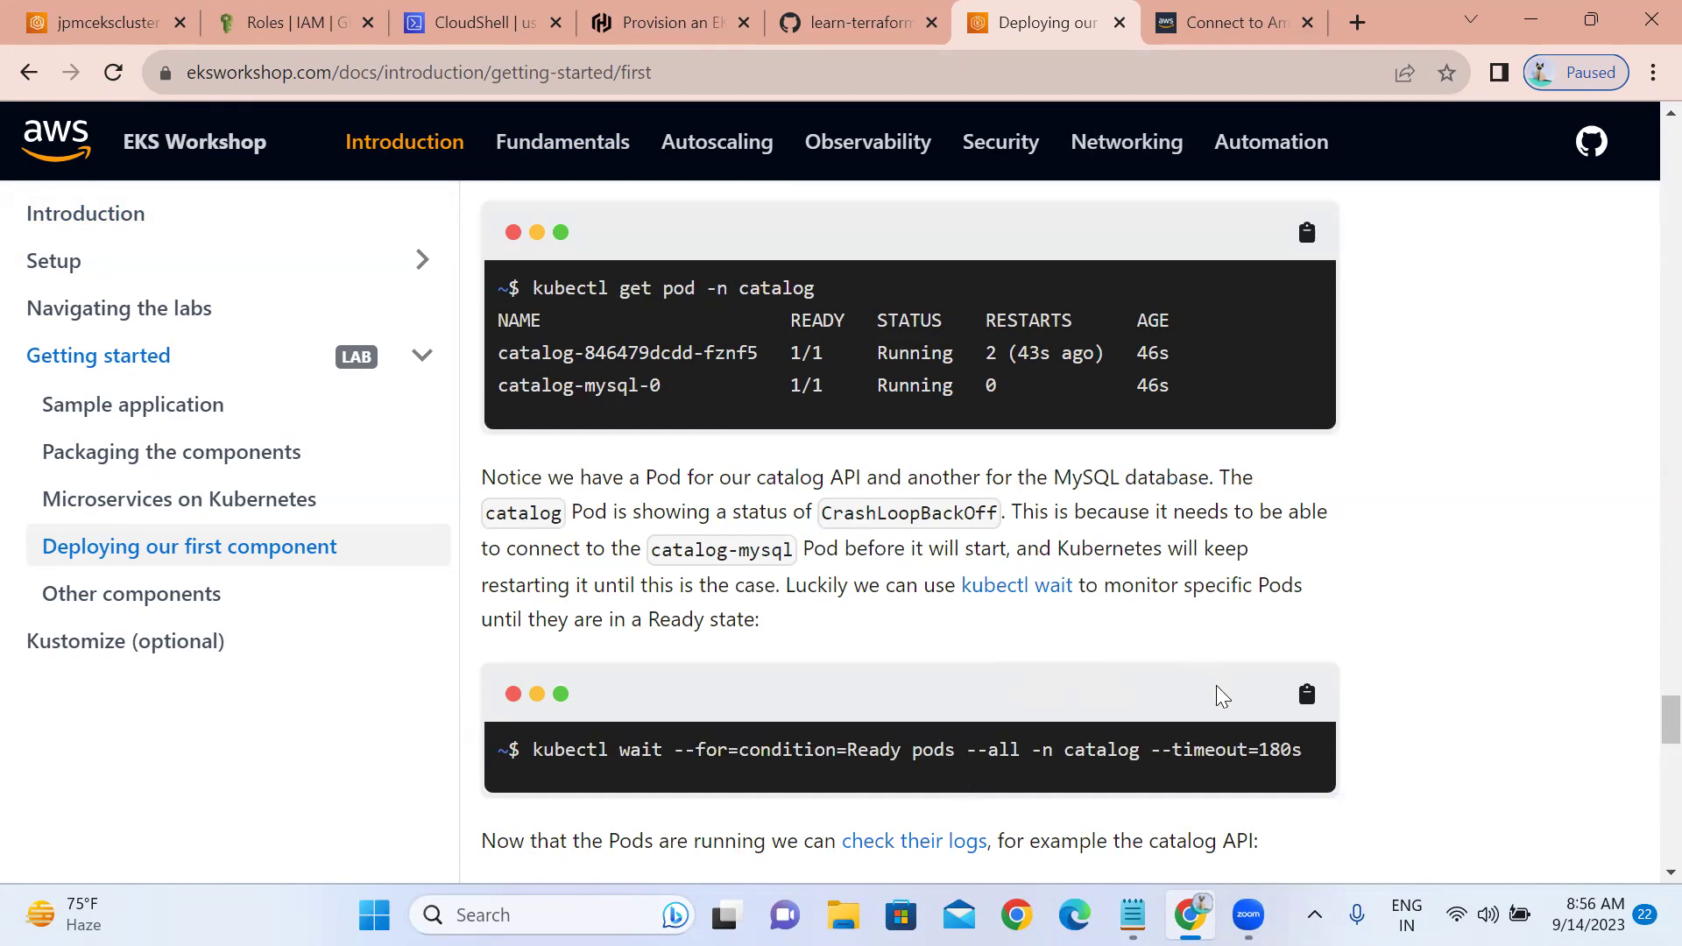